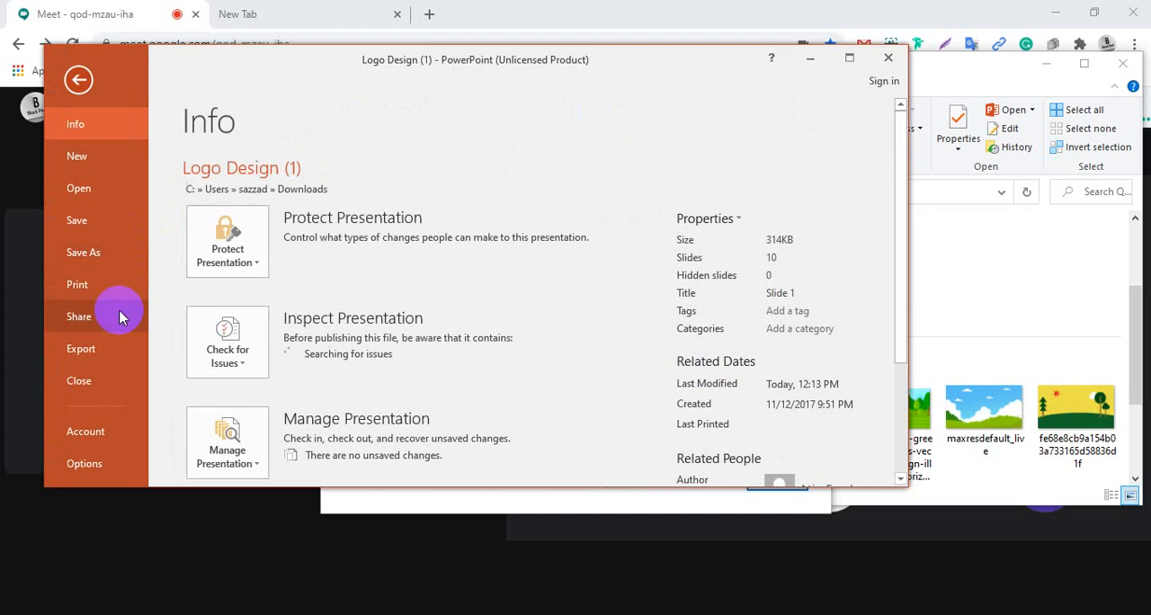
Save the Logo Design (1) presentation as a PDF on the Desktop
{"action": "left_click", "coordinate": [102, 257]}
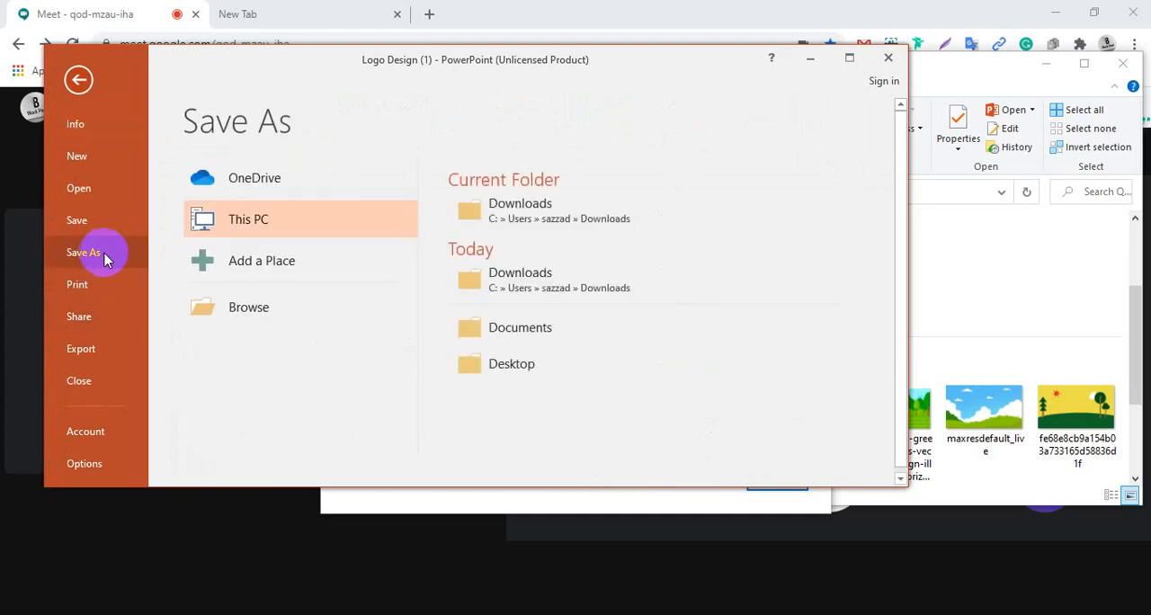
{"action": "left_click", "coordinate": [257, 318]}
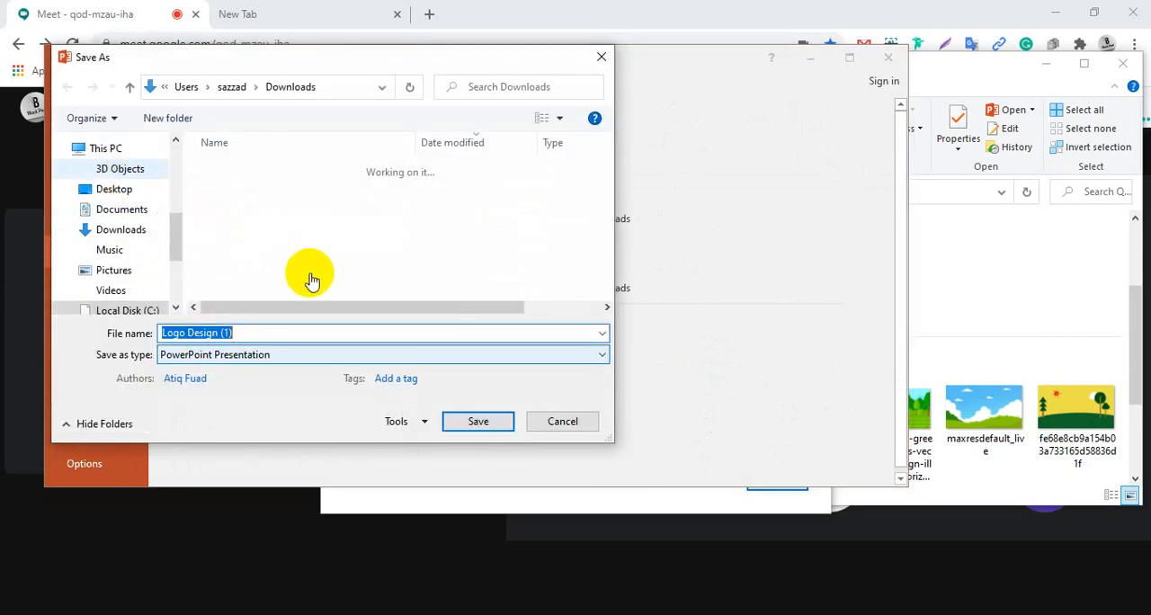
{"action": "left_click", "coordinate": [113, 189]}
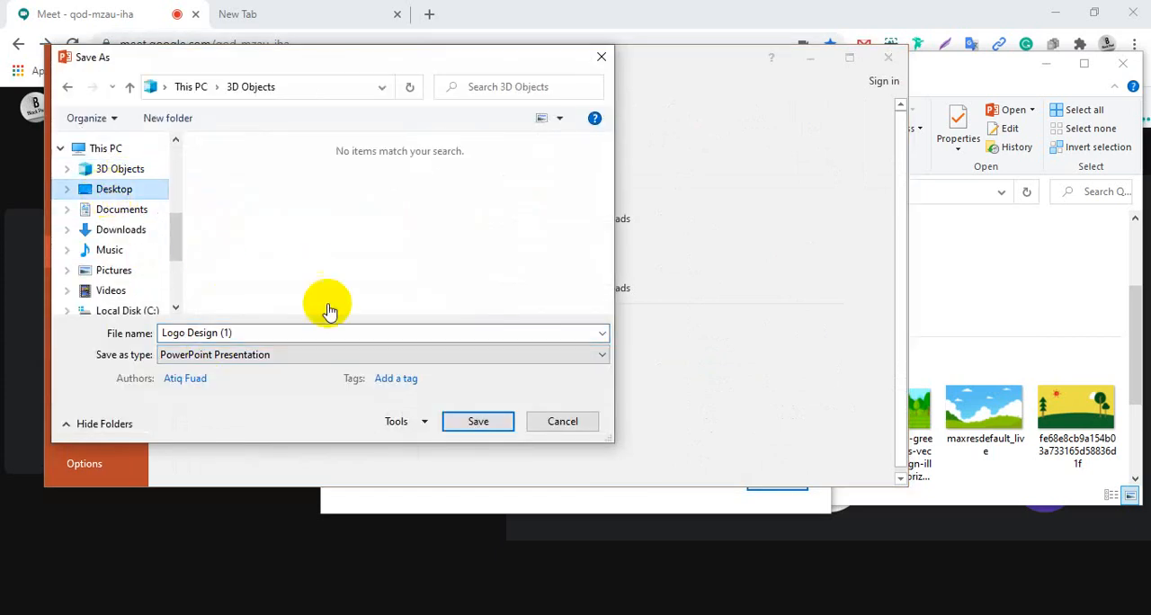
{"action": "left_click", "coordinate": [380, 356]}
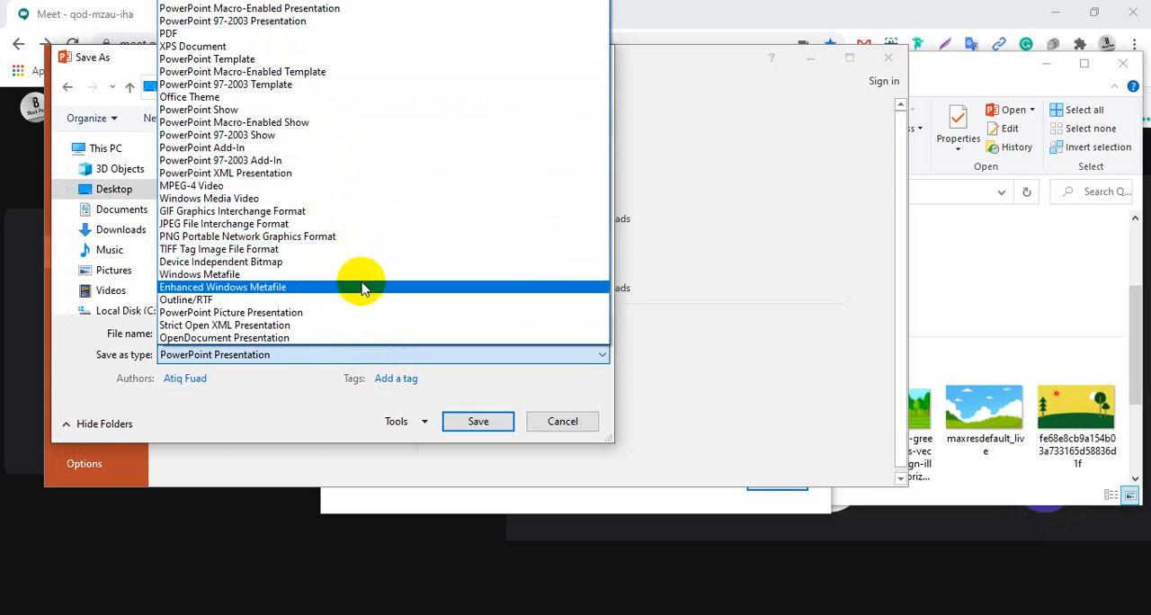
{"action": "left_click", "coordinate": [300, 34]}
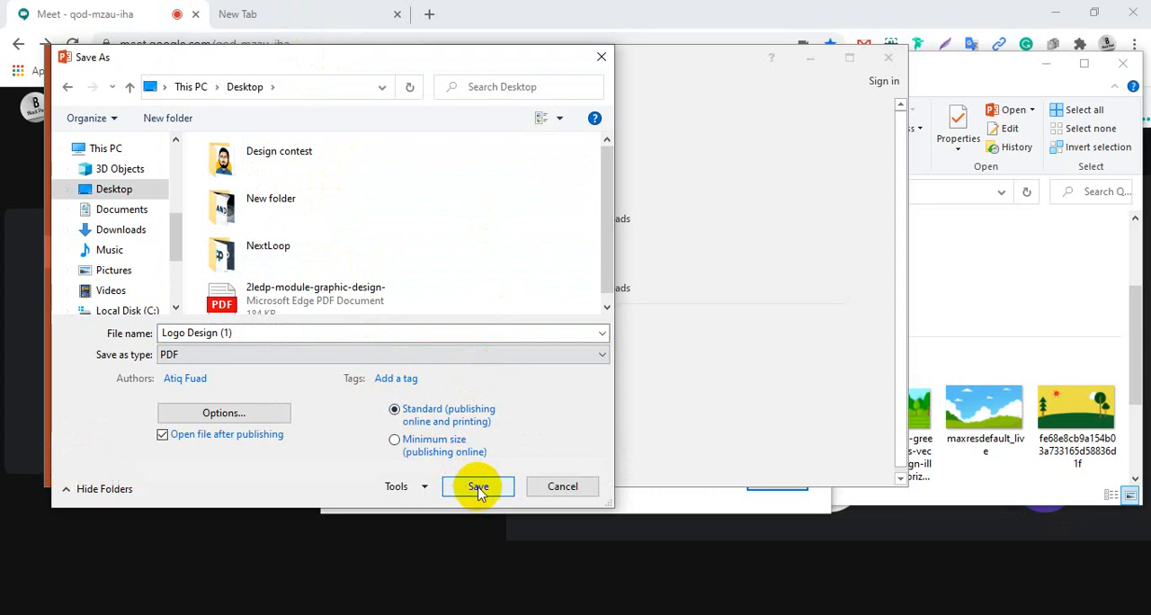
{"action": "left_click", "coordinate": [477, 489]}
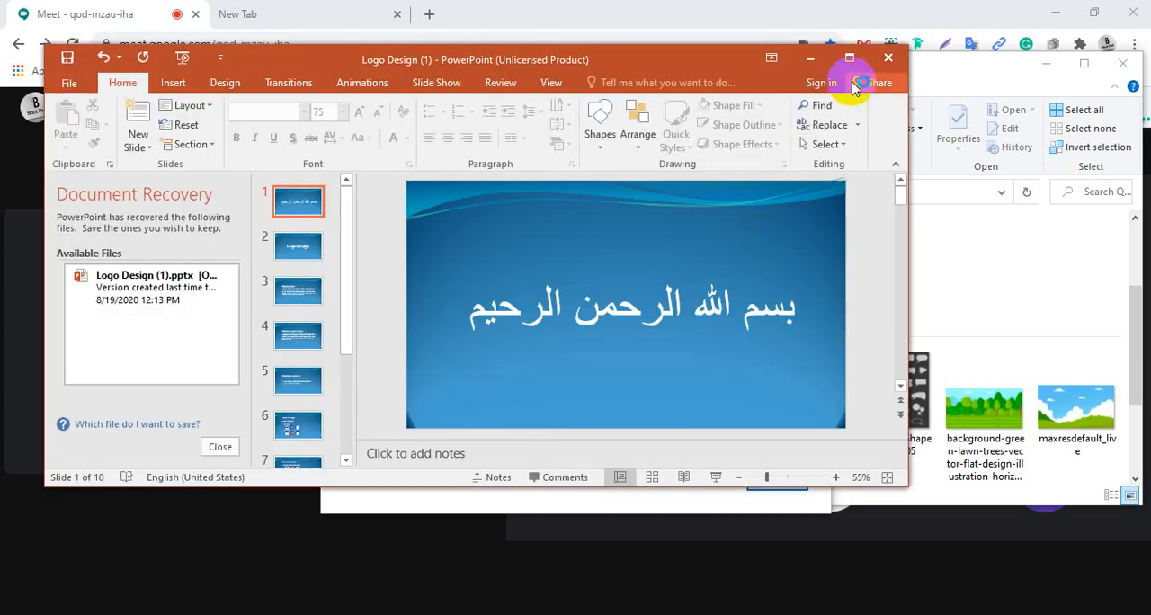
Close the presentation and the Office configuration message, and minimize the File Explorer and browser windows
{"action": "left_click", "coordinate": [886, 60]}
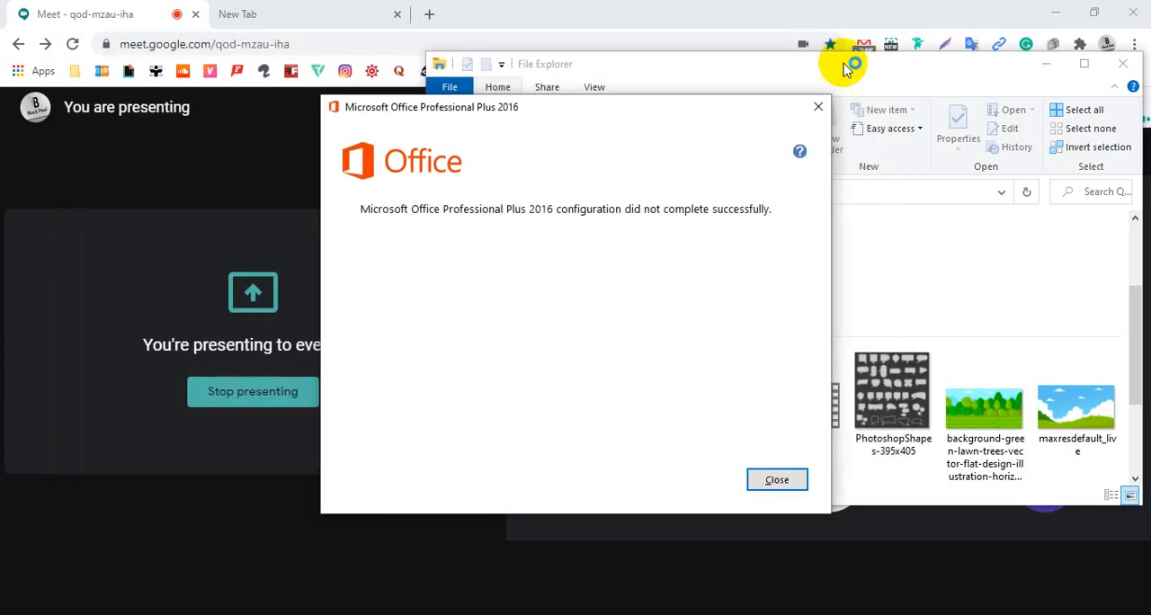
{"action": "left_click", "coordinate": [815, 108]}
{"action": "left_click", "coordinate": [1041, 65]}
{"action": "left_click", "coordinate": [1056, 13]}
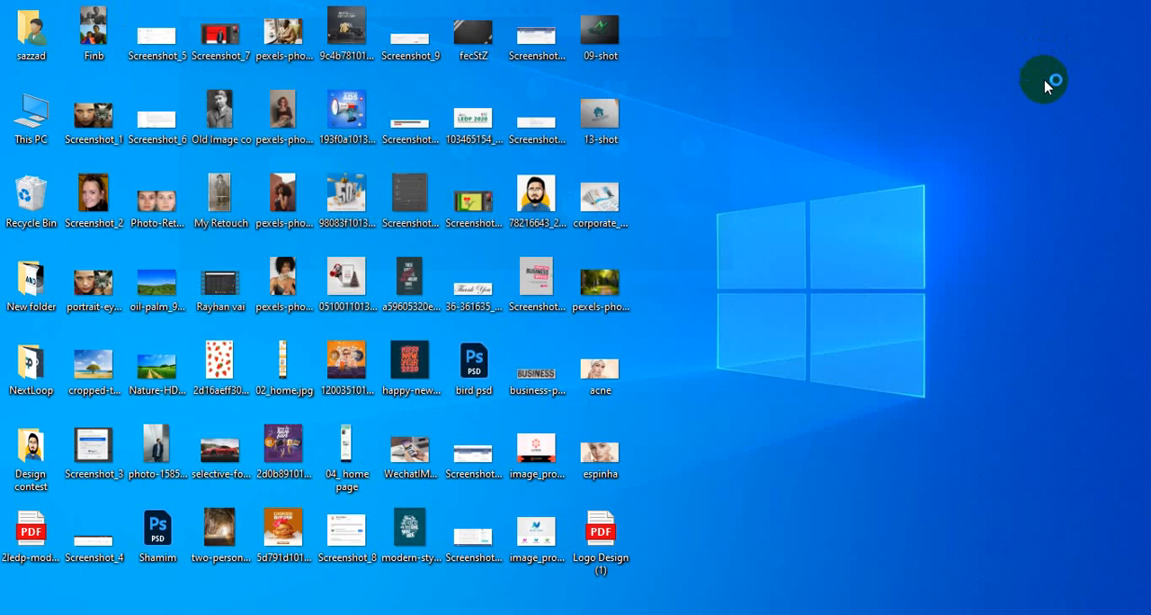
Open the Logo Design (1) PDF from the desktop and close its duplicate tab
{"action": "double_click", "coordinate": [603, 534]}
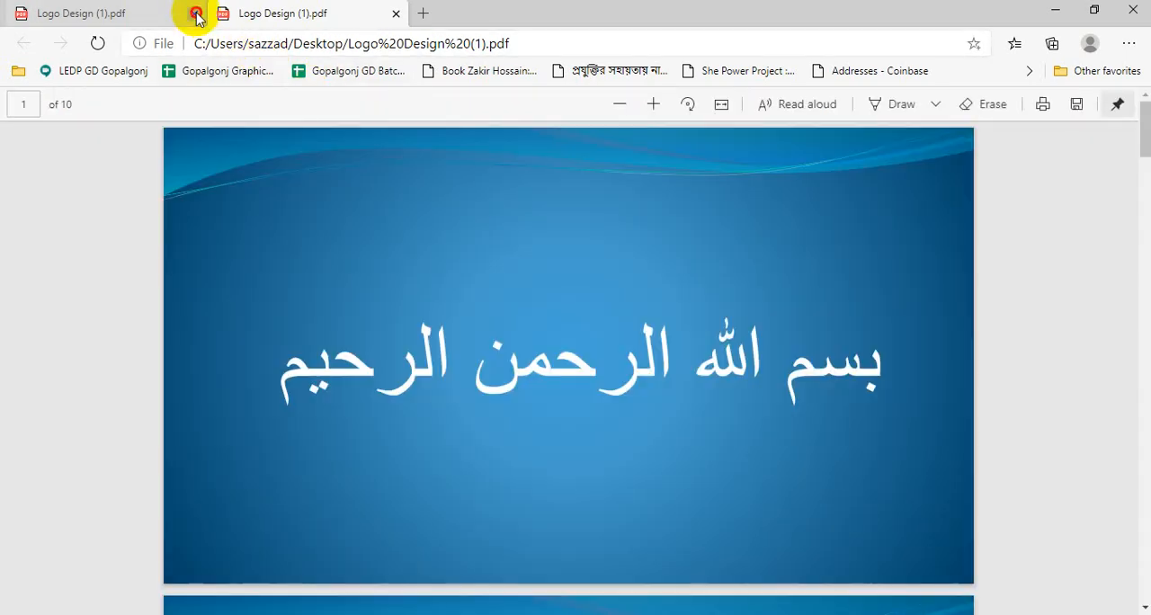
{"action": "left_click", "coordinate": [196, 13]}
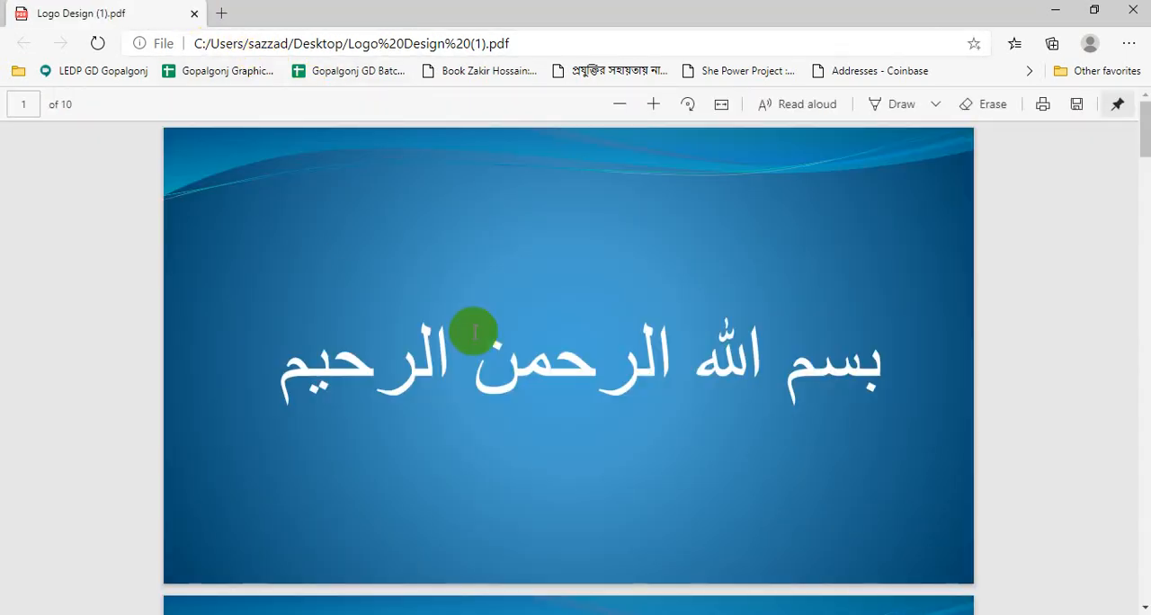
Review the PDF slides on what a logo is and does, word and letter logos, and pictures and symbols
{"action": "scroll", "coordinate": [617, 410], "scroll_direction": "down", "scroll_amount": 6}
{"action": "scroll", "coordinate": [617, 414], "scroll_direction": "down", "scroll_amount": 10}
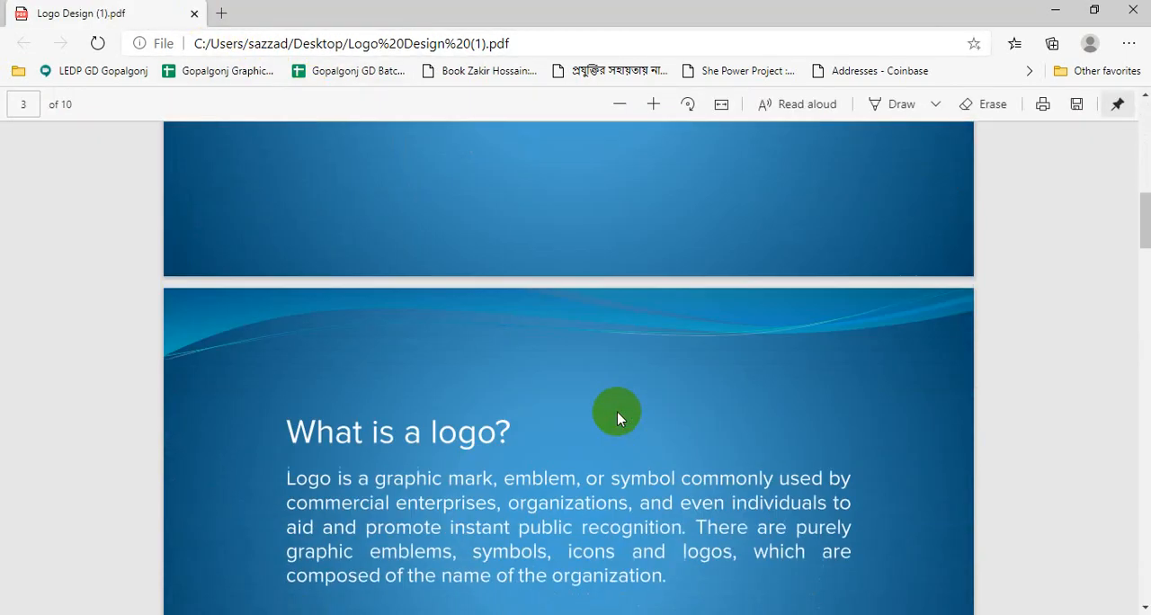
{"action": "scroll", "coordinate": [617, 414], "scroll_direction": "down", "scroll_amount": 9}
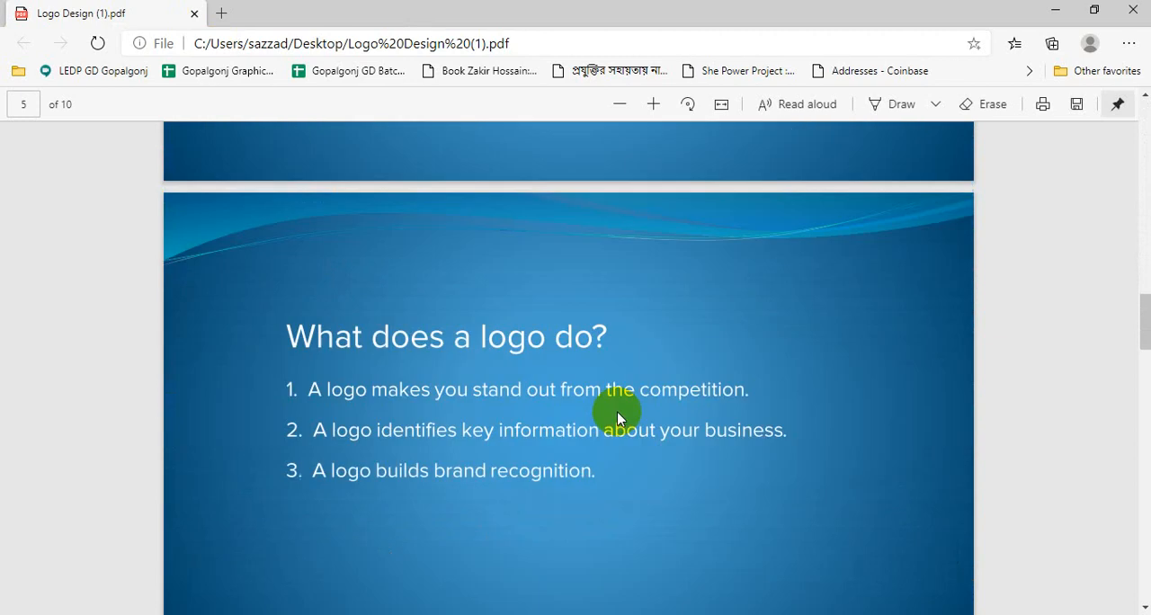
{"action": "scroll", "coordinate": [616, 418], "scroll_direction": "up", "scroll_amount": 1}
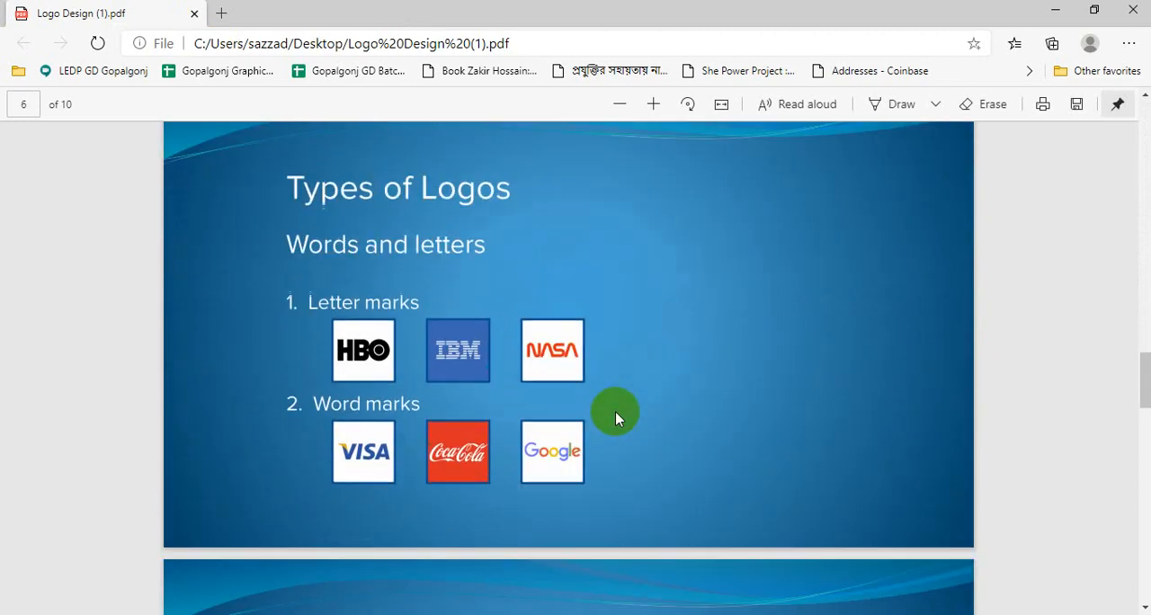
{"action": "scroll", "coordinate": [613, 403], "scroll_direction": "up", "scroll_amount": 1}
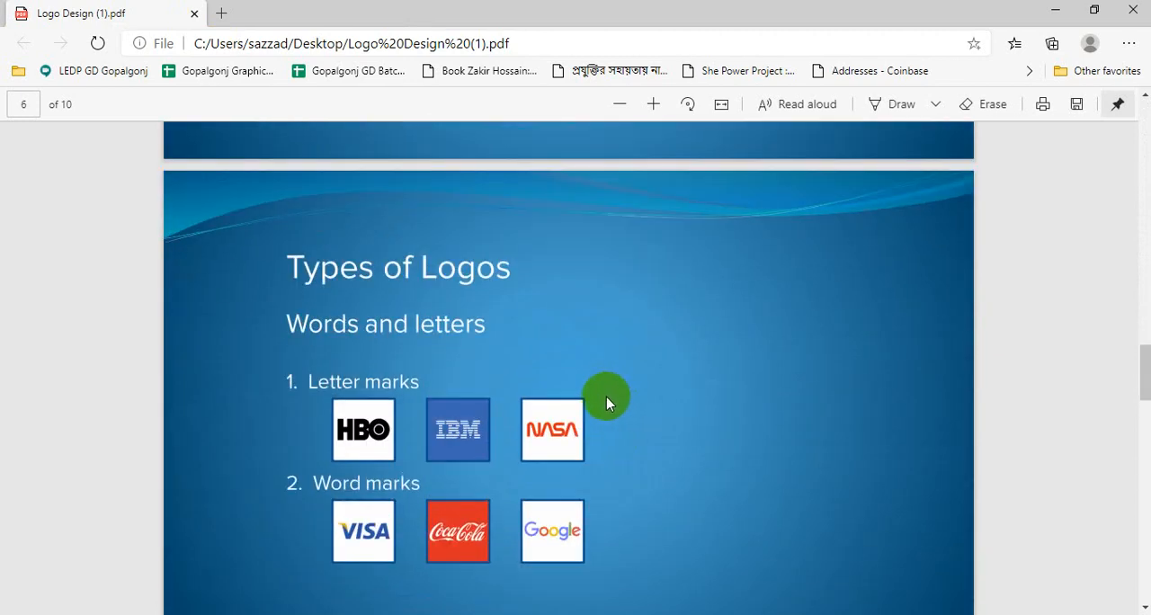
{"action": "scroll", "coordinate": [606, 403], "scroll_direction": "down", "scroll_amount": 2}
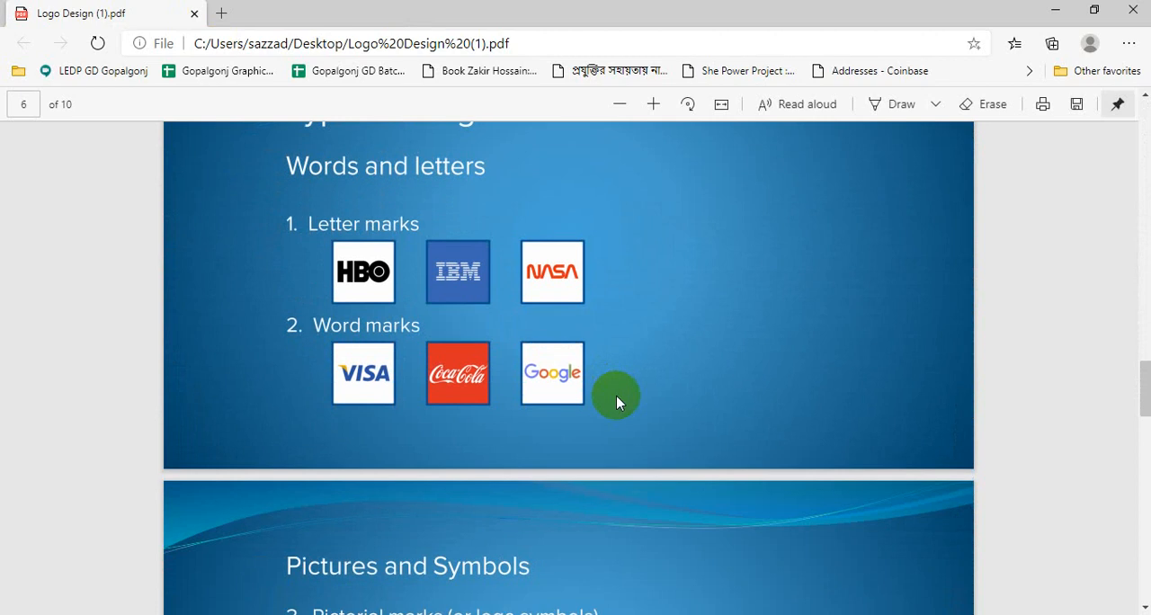
{"action": "scroll", "coordinate": [442, 224], "scroll_direction": "up", "scroll_amount": 1}
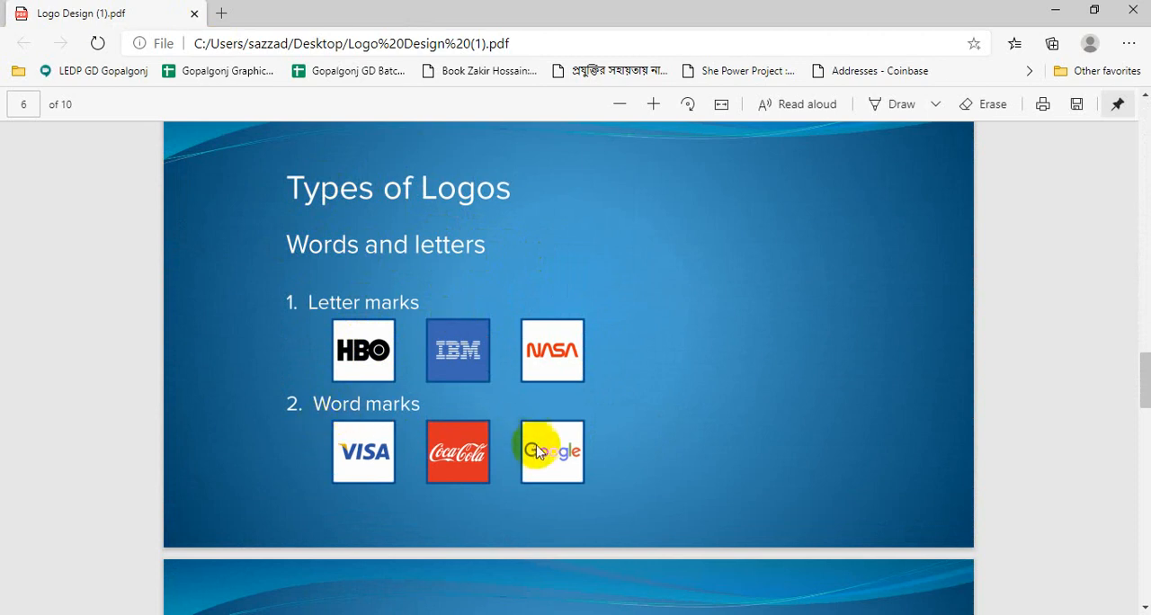
{"action": "scroll", "coordinate": [543, 457], "scroll_direction": "down", "scroll_amount": 3}
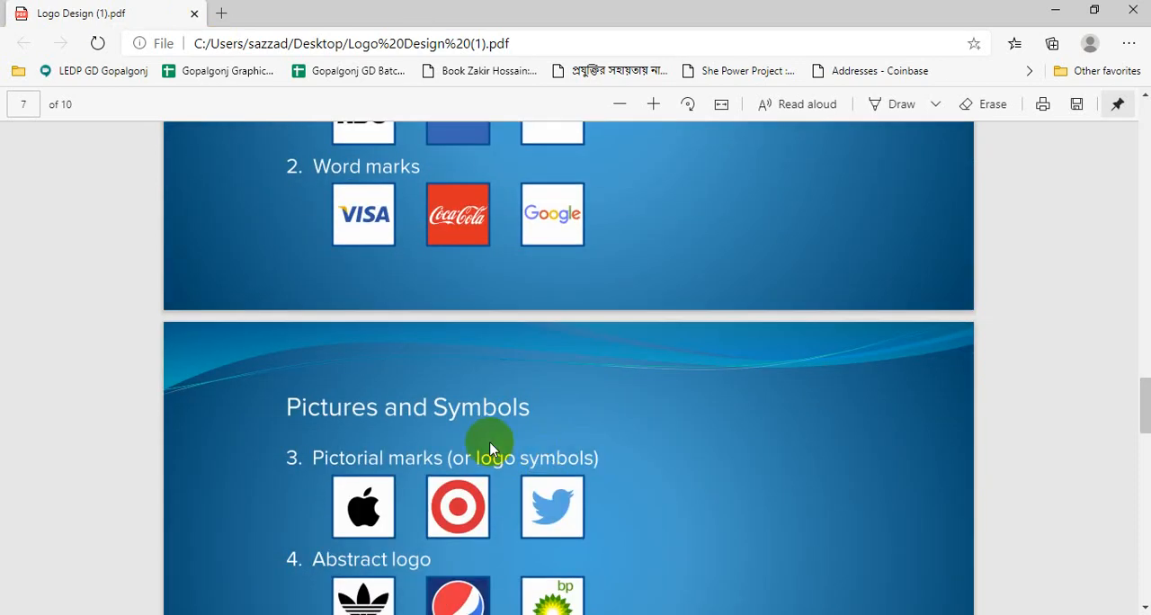
{"action": "scroll", "coordinate": [449, 435], "scroll_direction": "up", "scroll_amount": 1}
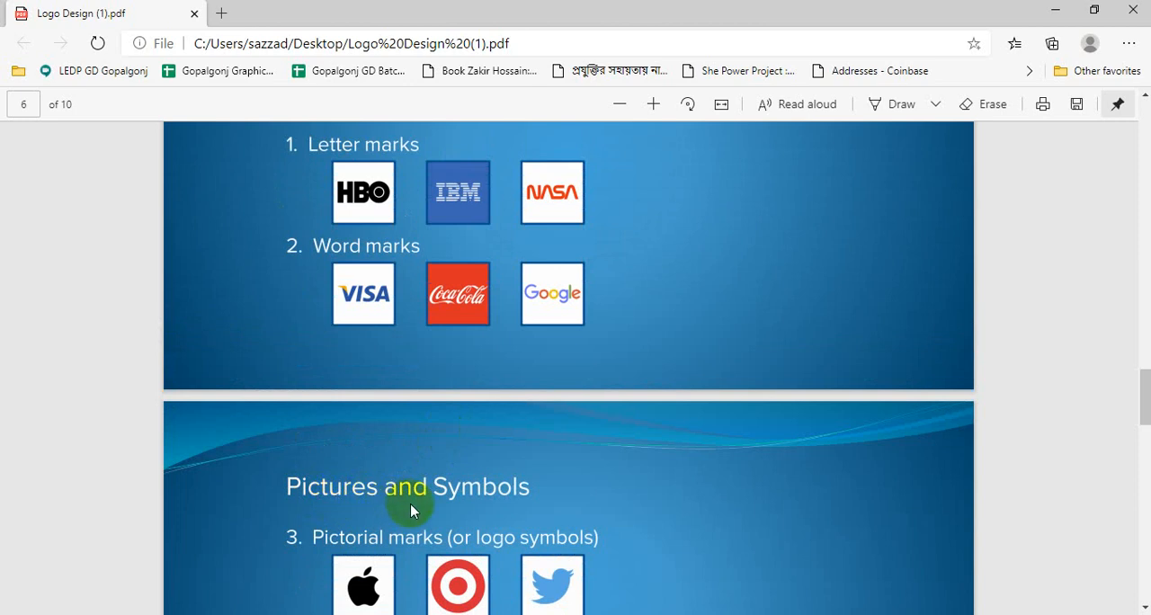
{"action": "scroll", "coordinate": [522, 499], "scroll_direction": "down", "scroll_amount": 2}
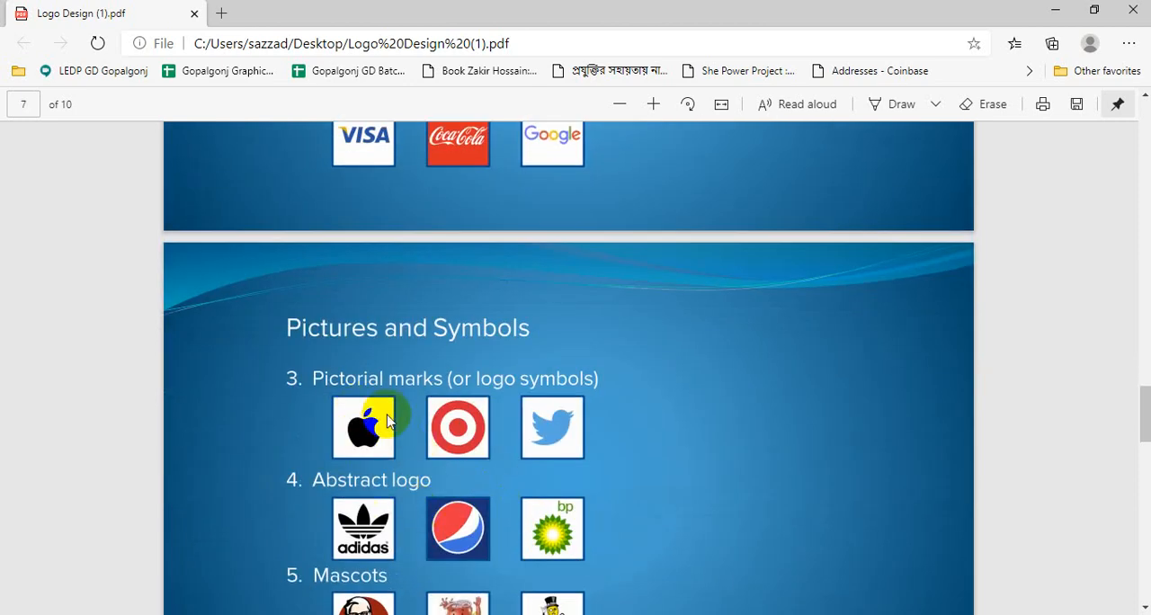
{"action": "scroll", "coordinate": [387, 418], "scroll_direction": "down", "scroll_amount": 1}
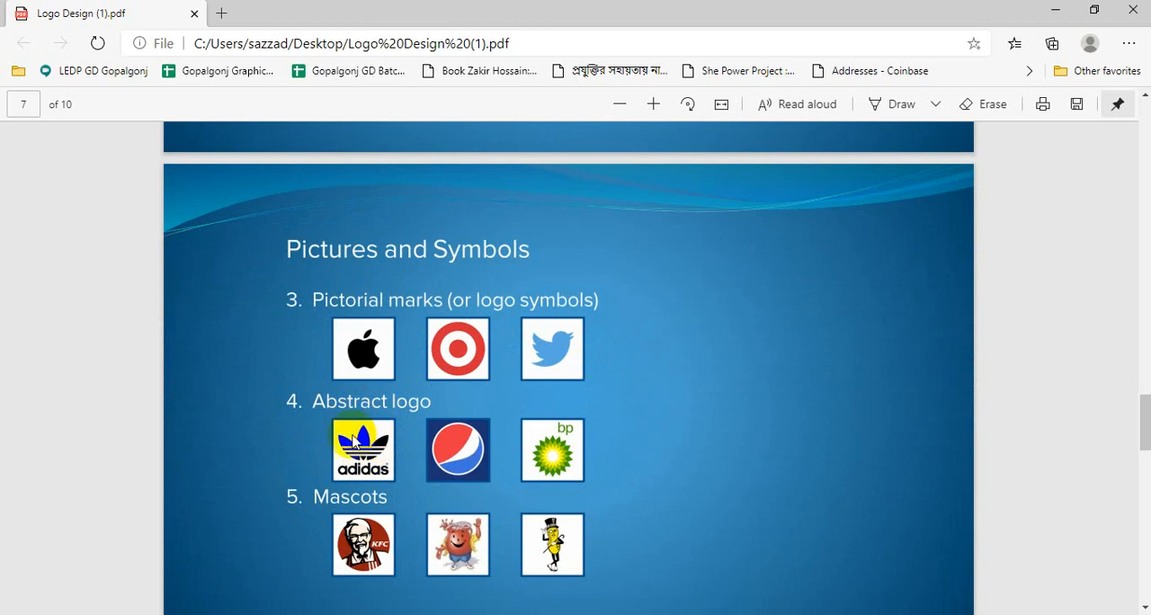
{"action": "scroll", "coordinate": [355, 441], "scroll_direction": "down", "scroll_amount": 1}
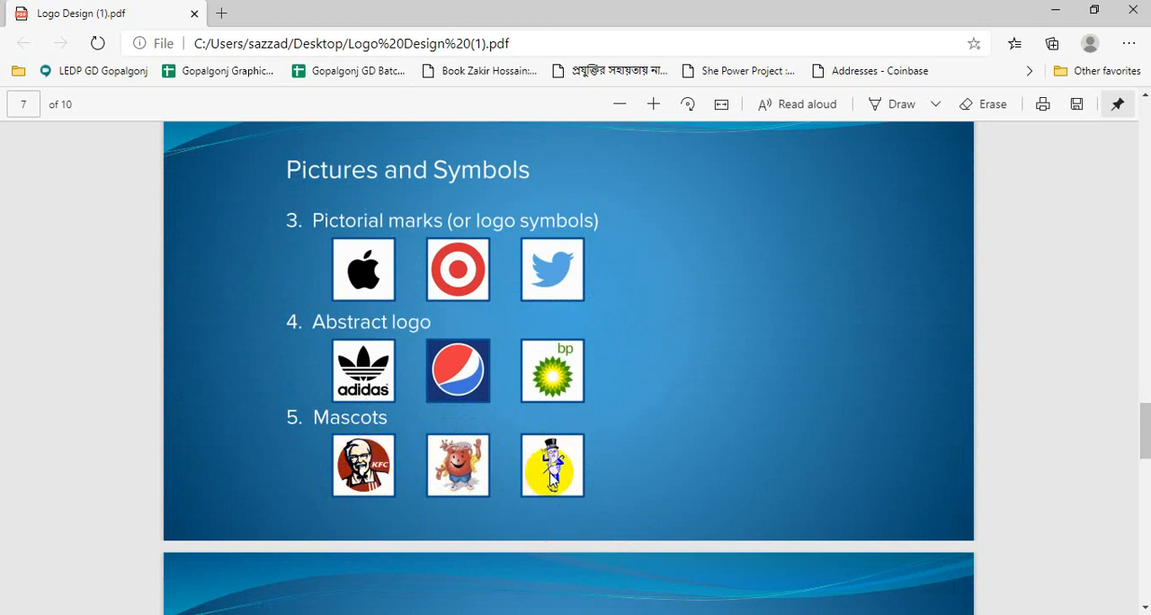
Review the slides on combination logos, logo elements and the design process, and return to the Logo Design title slide
{"action": "scroll", "coordinate": [550, 474], "scroll_direction": "down", "scroll_amount": 3}
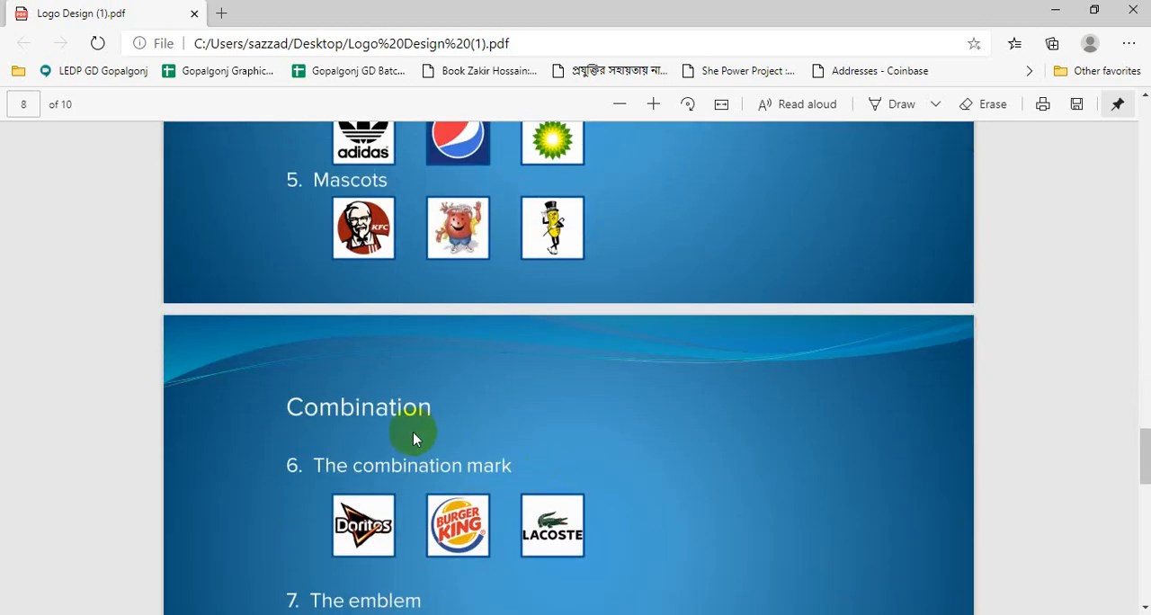
{"action": "scroll", "coordinate": [410, 430], "scroll_direction": "down", "scroll_amount": 1}
{"action": "scroll", "coordinate": [339, 450], "scroll_direction": "down", "scroll_amount": 1}
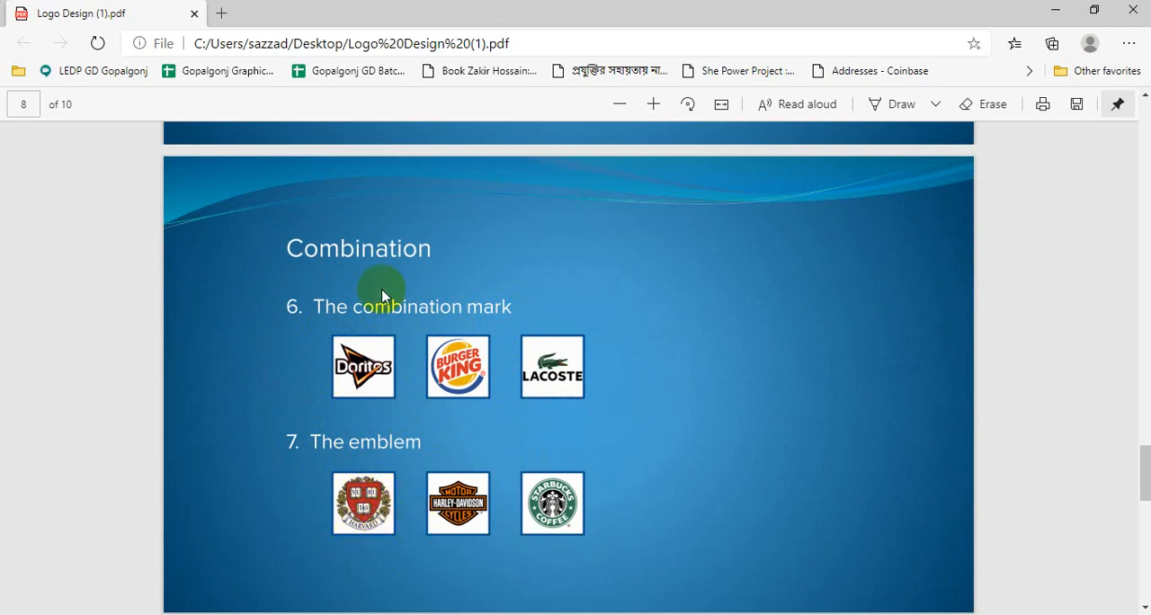
{"action": "scroll", "coordinate": [497, 486], "scroll_direction": "down", "scroll_amount": 4}
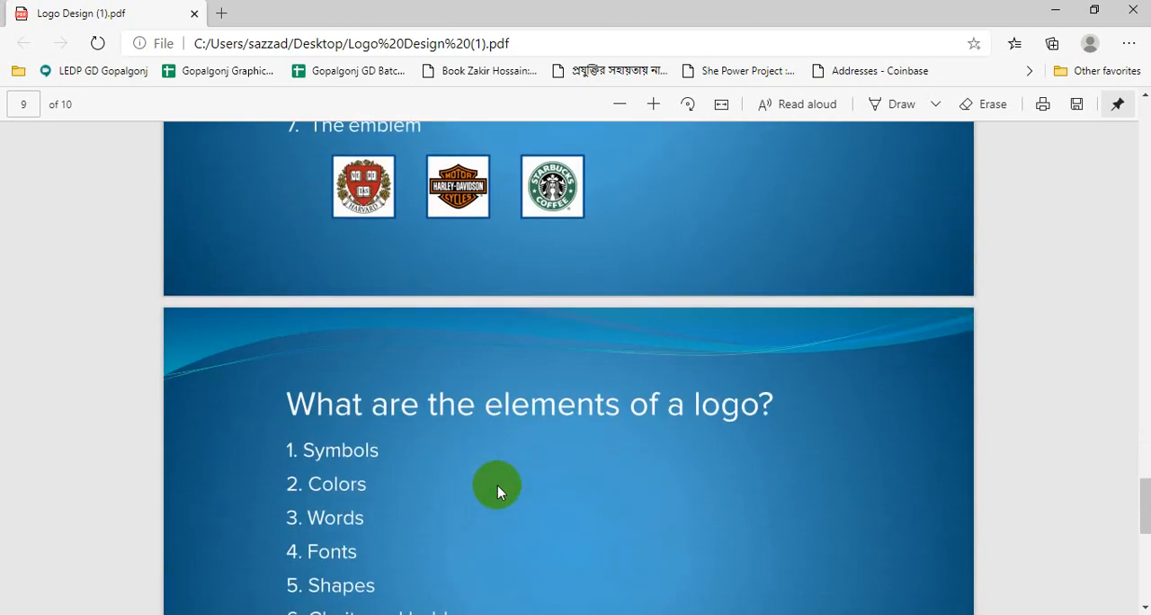
{"action": "scroll", "coordinate": [503, 480], "scroll_direction": "up", "scroll_amount": 2}
{"action": "scroll", "coordinate": [456, 430], "scroll_direction": "down", "scroll_amount": 2}
{"action": "scroll", "coordinate": [474, 447], "scroll_direction": "down", "scroll_amount": 2}
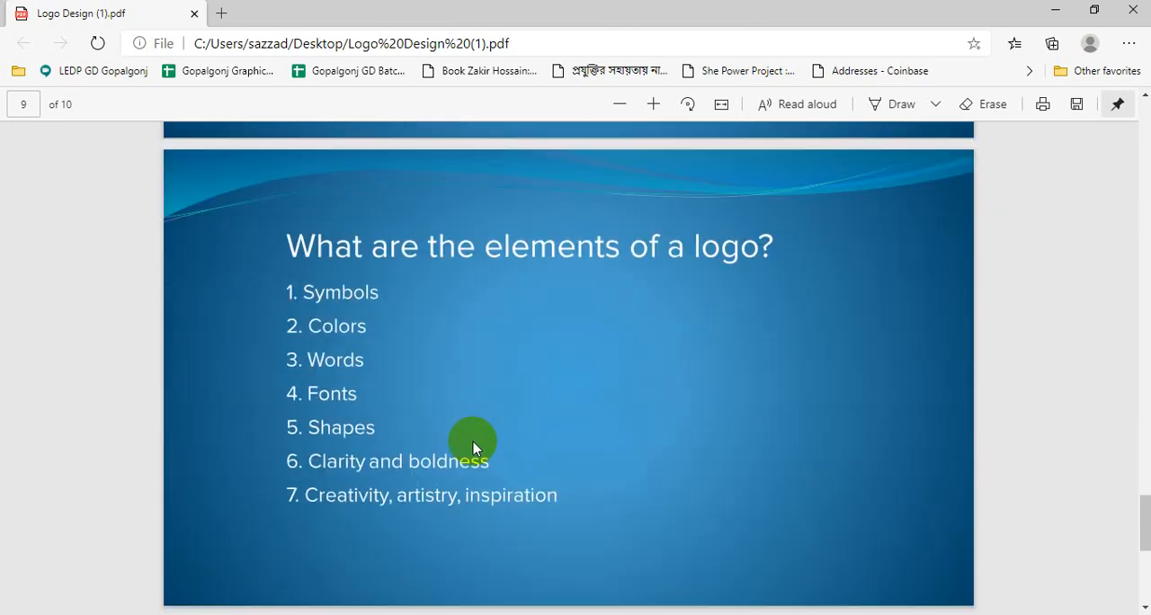
{"action": "scroll", "coordinate": [474, 447], "scroll_direction": "down", "scroll_amount": 1}
{"action": "scroll", "coordinate": [475, 447], "scroll_direction": "down", "scroll_amount": 3}
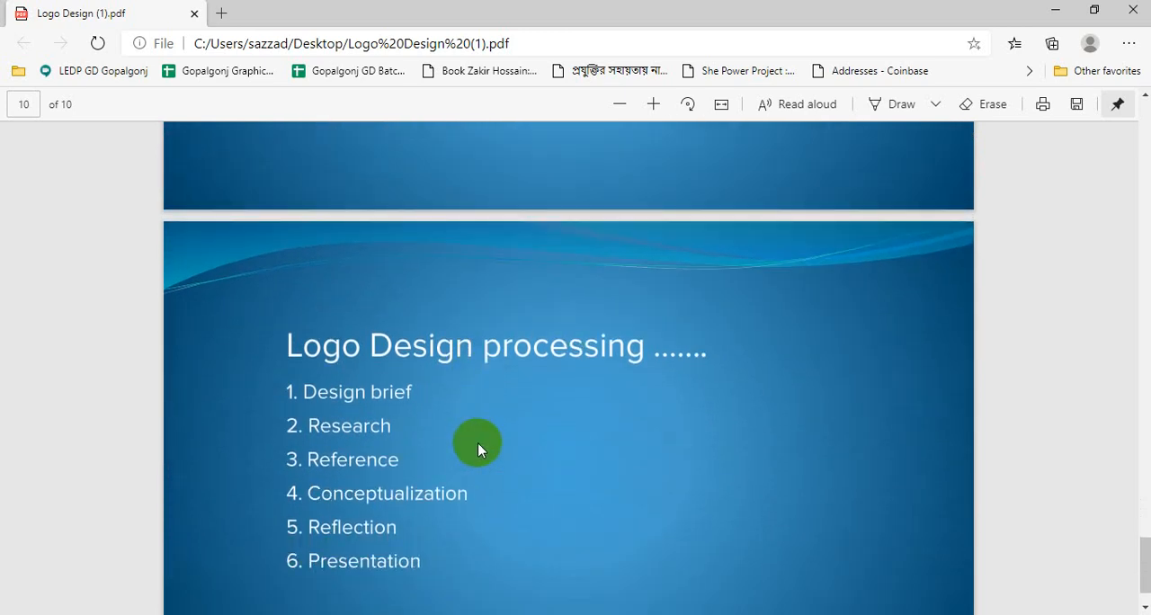
{"action": "scroll", "coordinate": [478, 443], "scroll_direction": "down", "scroll_amount": 1}
{"action": "scroll", "coordinate": [478, 443], "scroll_direction": "up", "scroll_amount": 4}
{"action": "scroll", "coordinate": [479, 447], "scroll_direction": "up", "scroll_amount": 20}
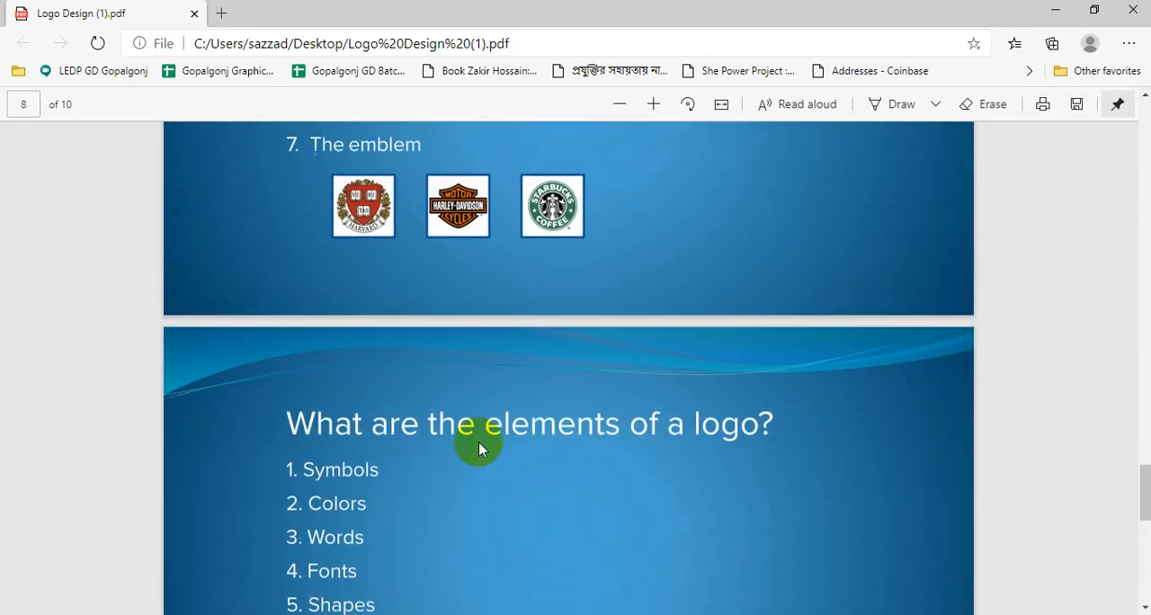
{"action": "scroll", "coordinate": [482, 441], "scroll_direction": "up", "scroll_amount": 15}
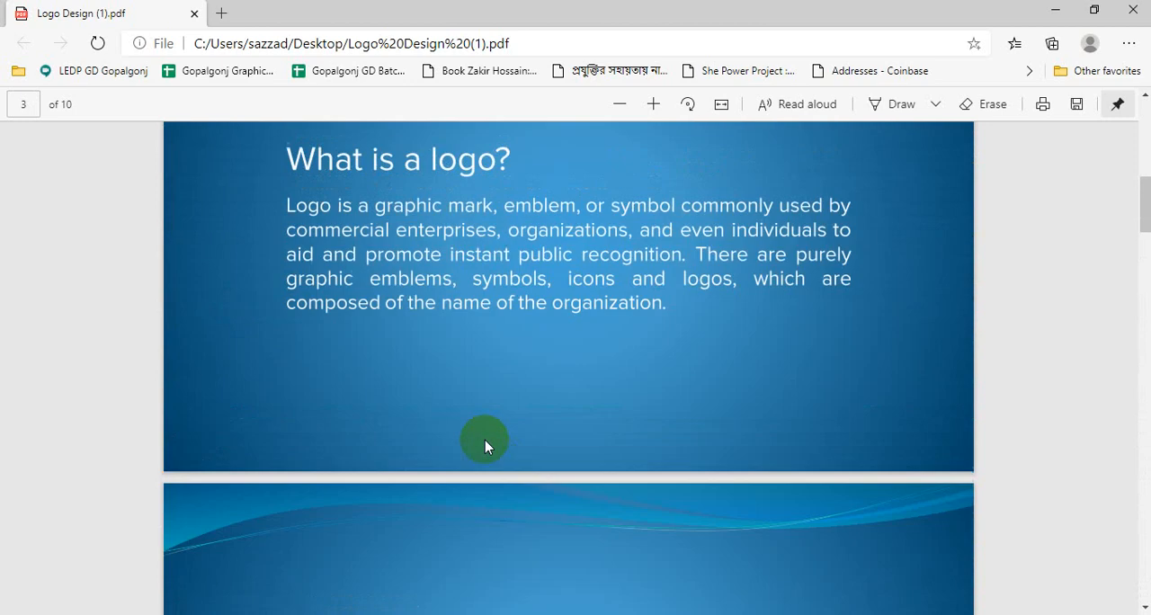
{"action": "scroll", "coordinate": [476, 443], "scroll_direction": "down", "scroll_amount": 15}
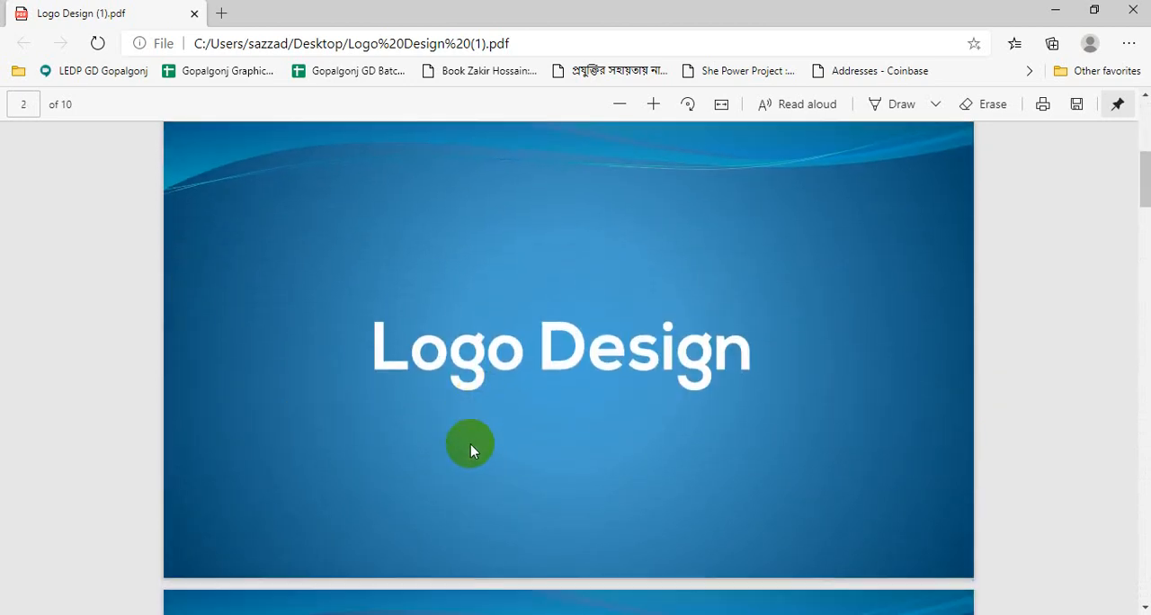
Close the Logo Design (1) PDF and switch back to the Chrome window with the Meet call
{"action": "left_click", "coordinate": [1125, 12]}
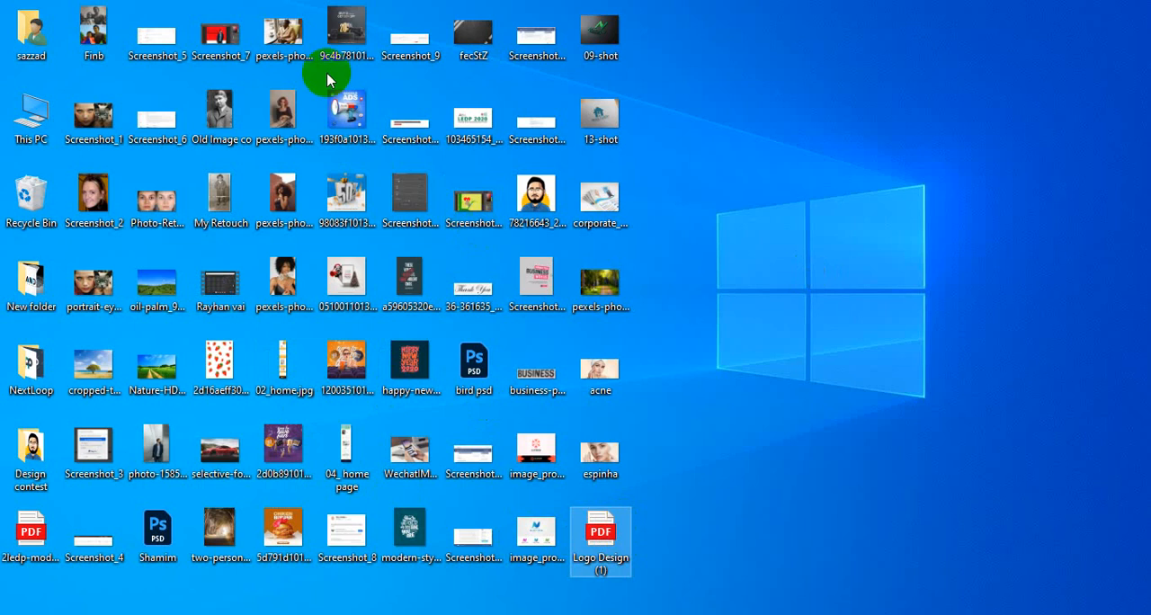
{"action": "mouse_move", "coordinate": [351, 2]}
{"action": "left_click", "coordinate": [219, 72]}
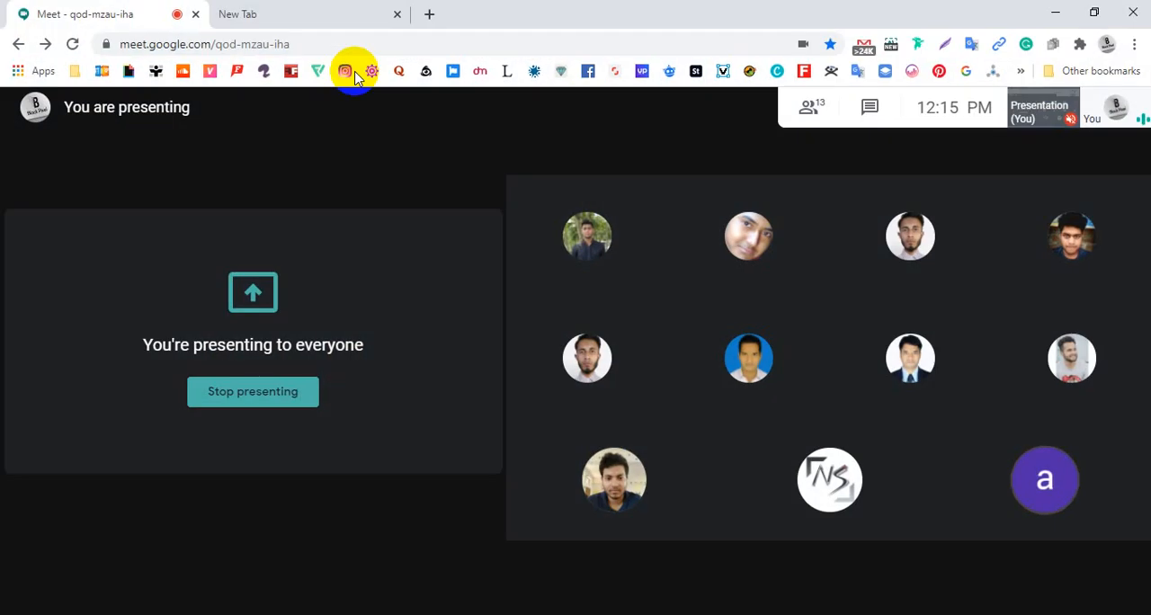
Open Facebook in the new browser tab, expand the group shortcuts and open the LEDP GD - 02 Gopalgonj group
{"action": "left_click", "coordinate": [296, 14]}
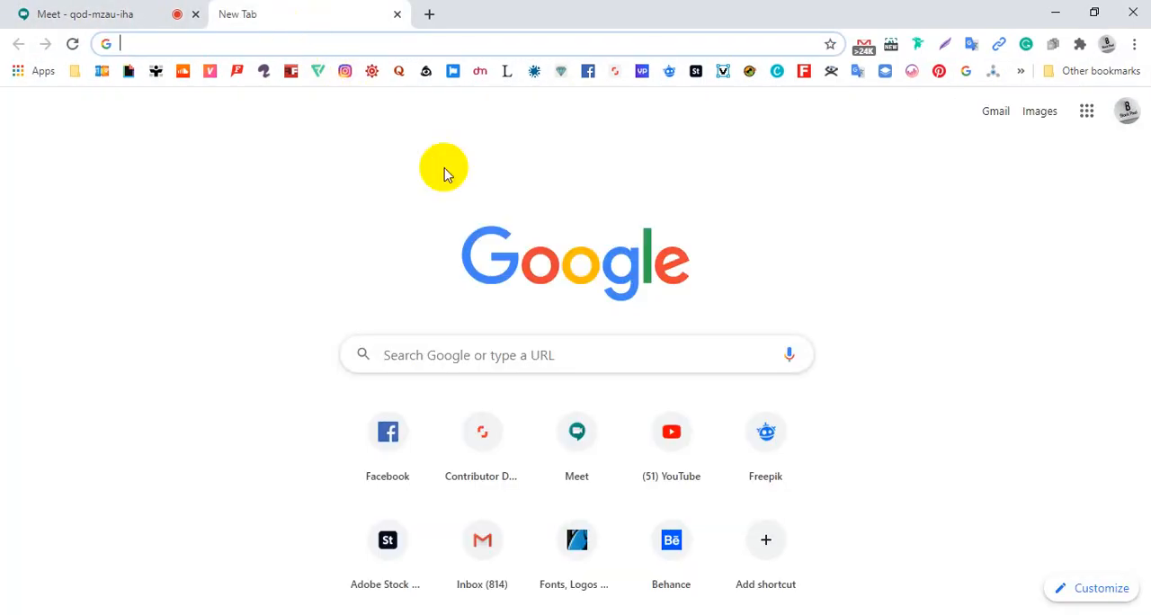
{"action": "left_click", "coordinate": [416, 437]}
{"action": "left_click", "coordinate": [131, 23]}
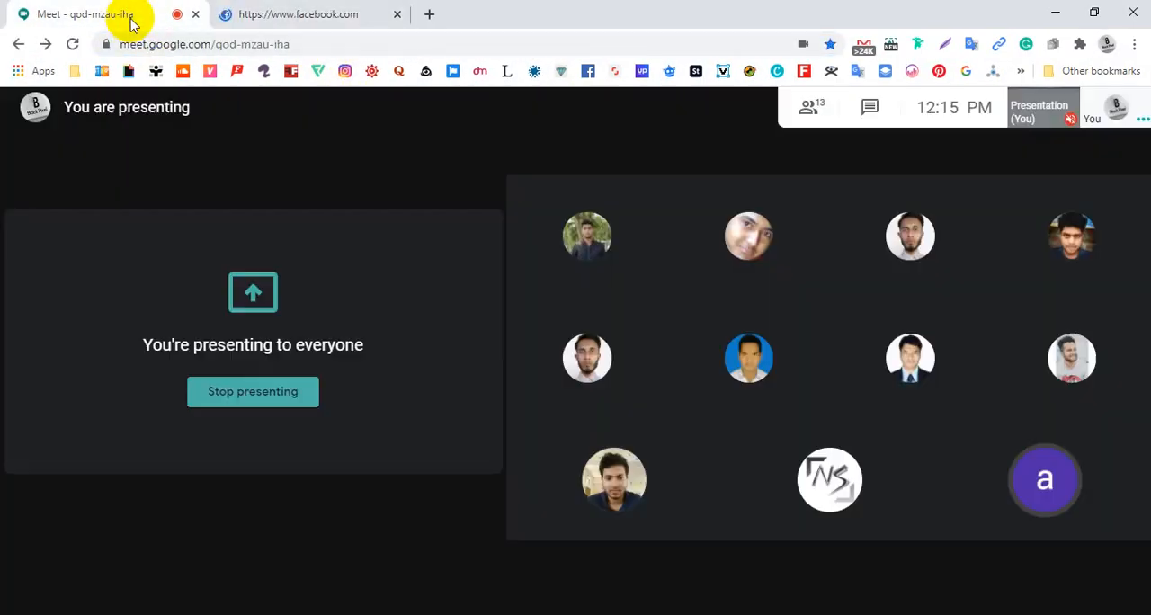
{"action": "left_click", "coordinate": [254, 16]}
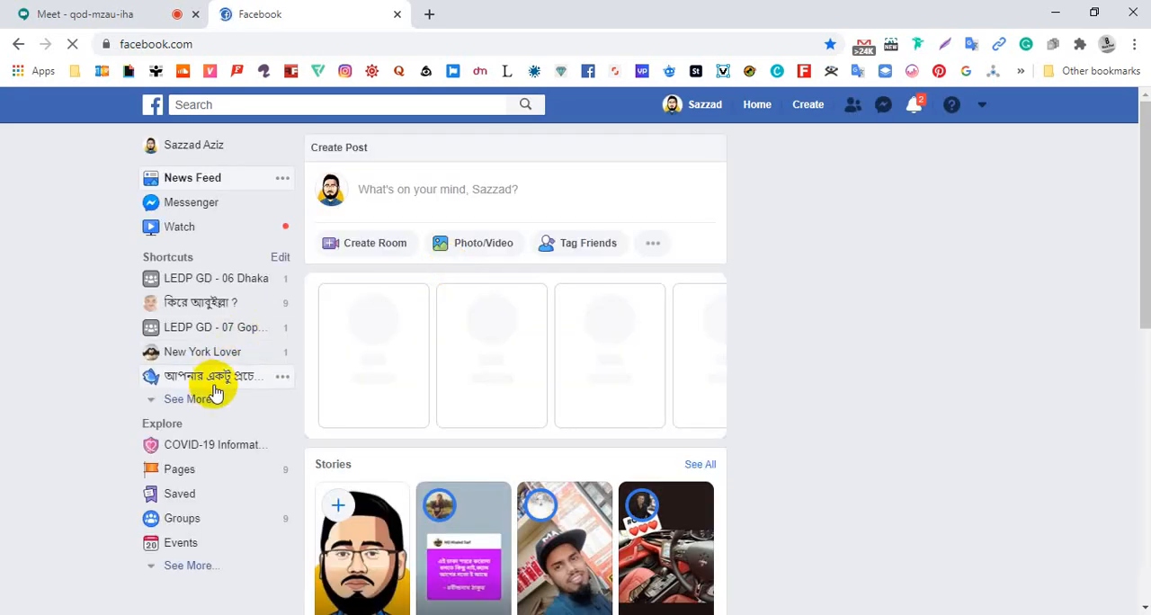
{"action": "left_click", "coordinate": [212, 399]}
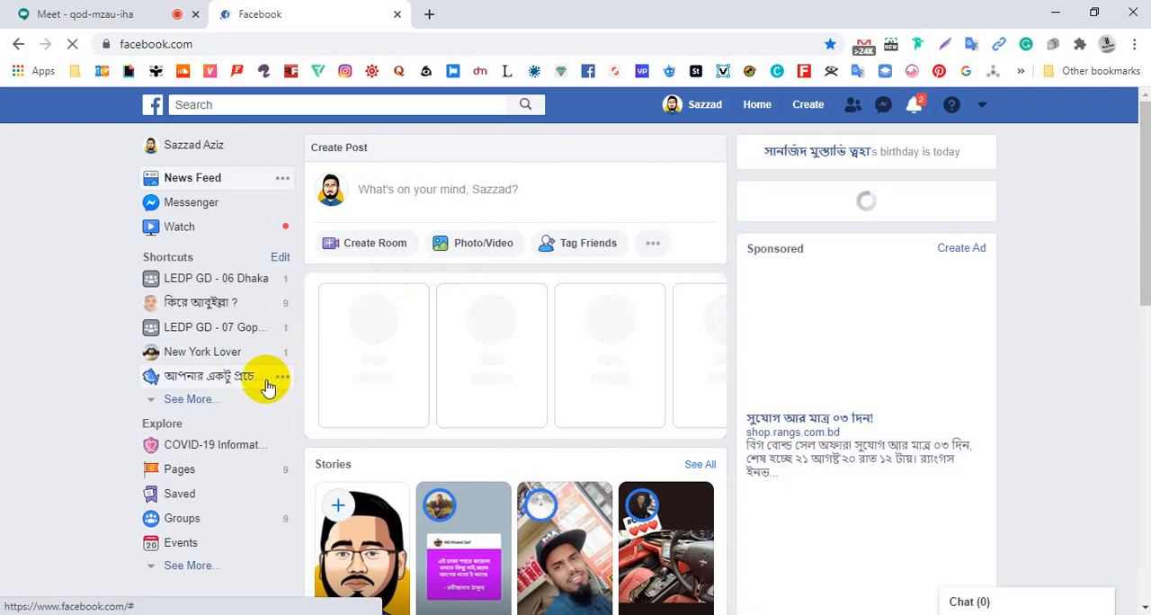
{"action": "left_click", "coordinate": [187, 399]}
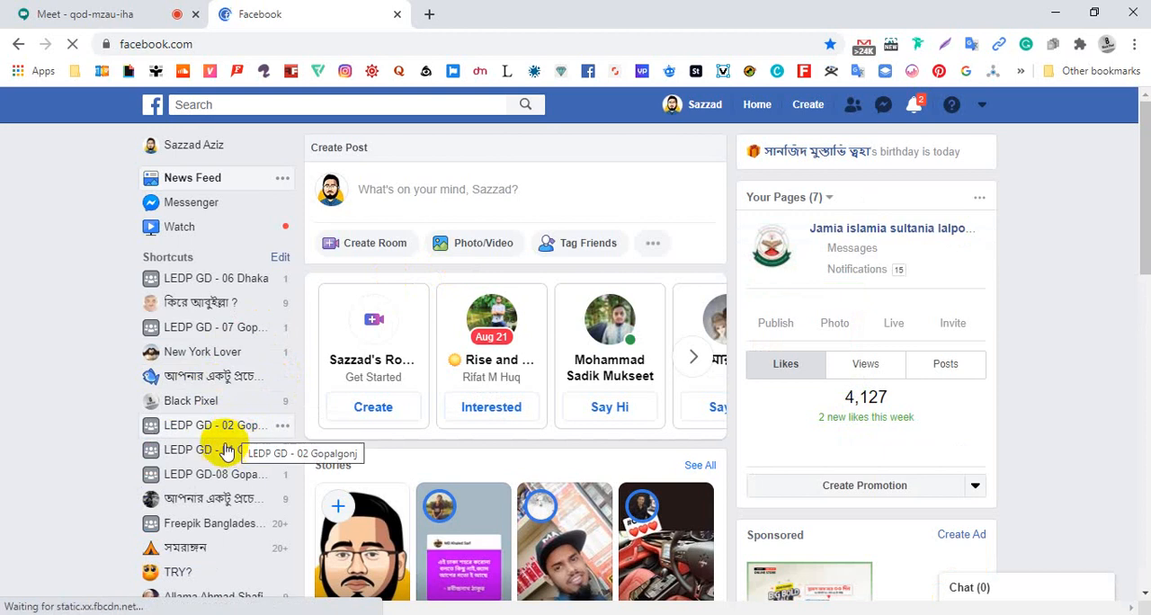
{"action": "left_click", "coordinate": [227, 434]}
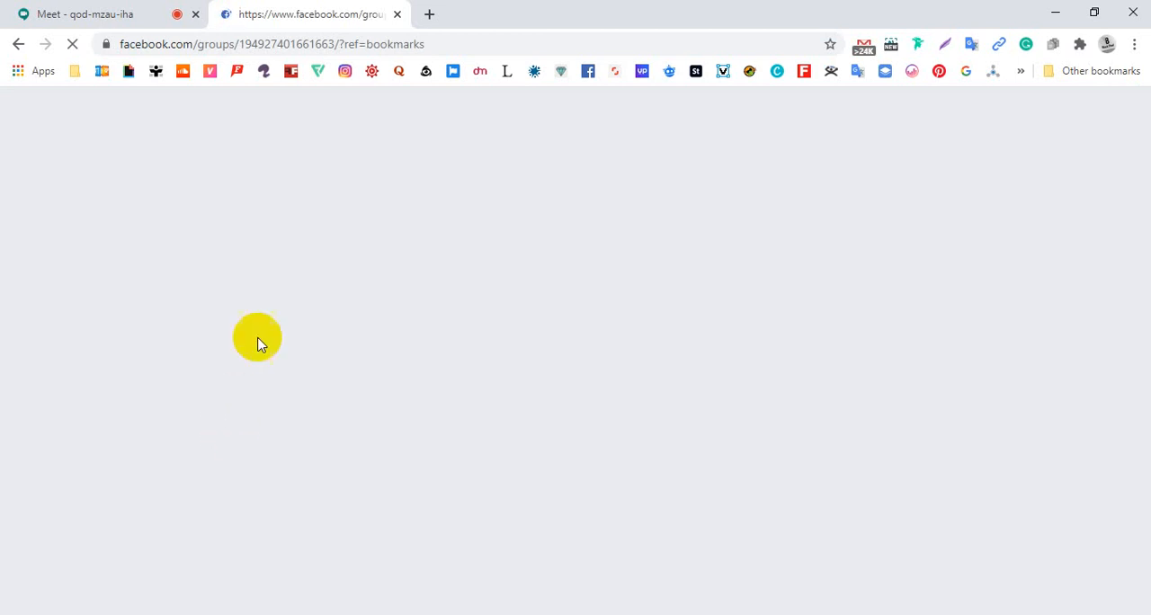
Search Google for "letter logo" in a new tab and show the image results
{"action": "left_click", "coordinate": [427, 15]}
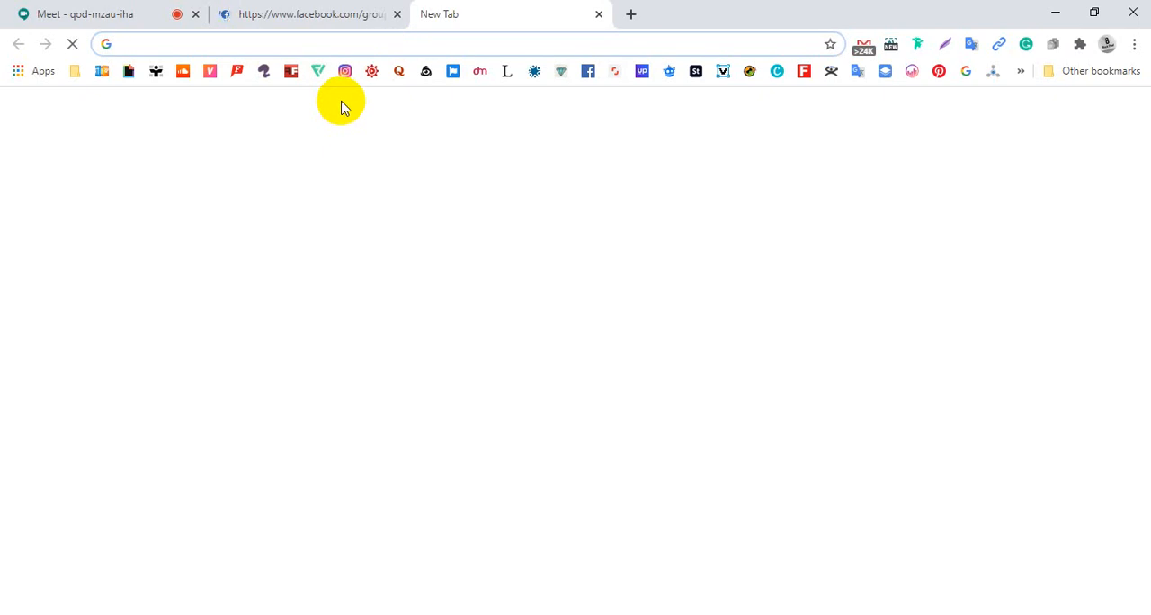
{"action": "type", "text": "letter"}
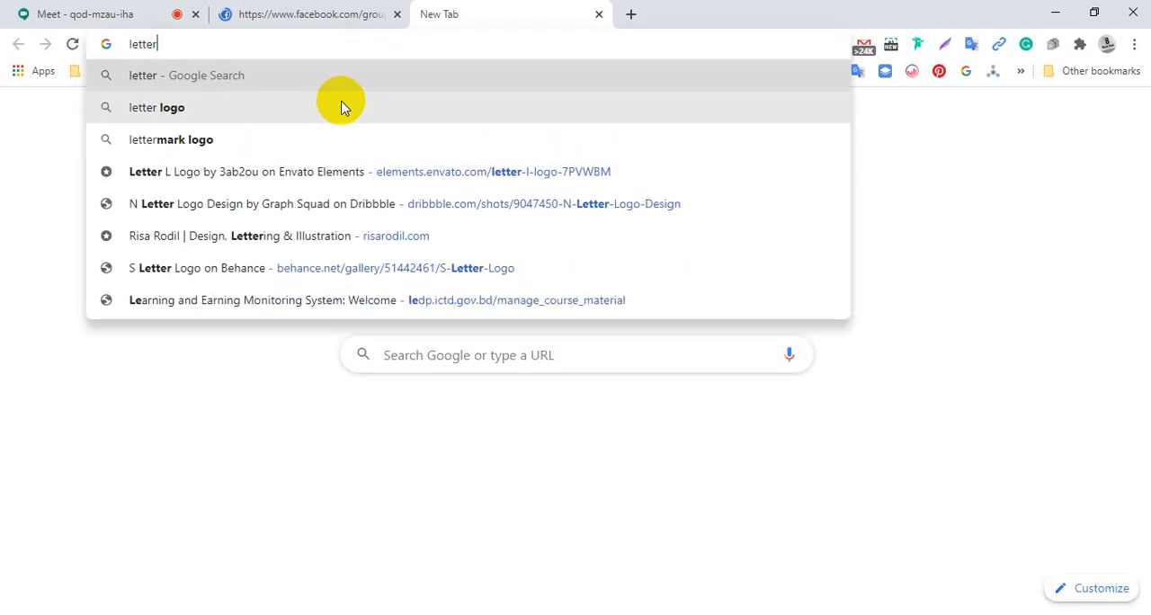
{"action": "left_click", "coordinate": [183, 108]}
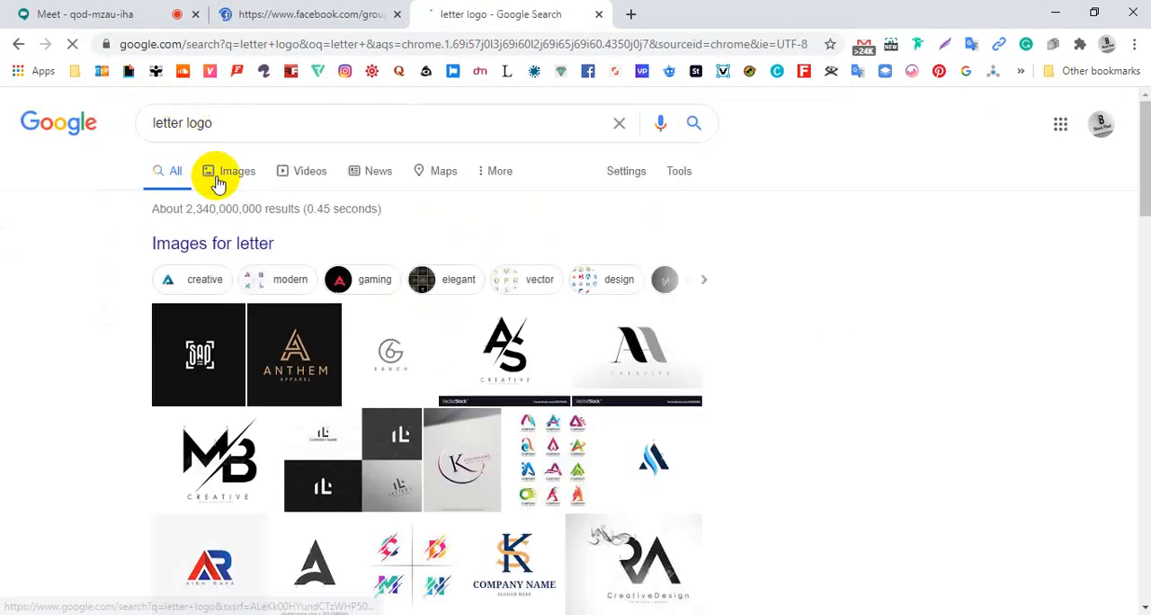
{"action": "left_click", "coordinate": [217, 183]}
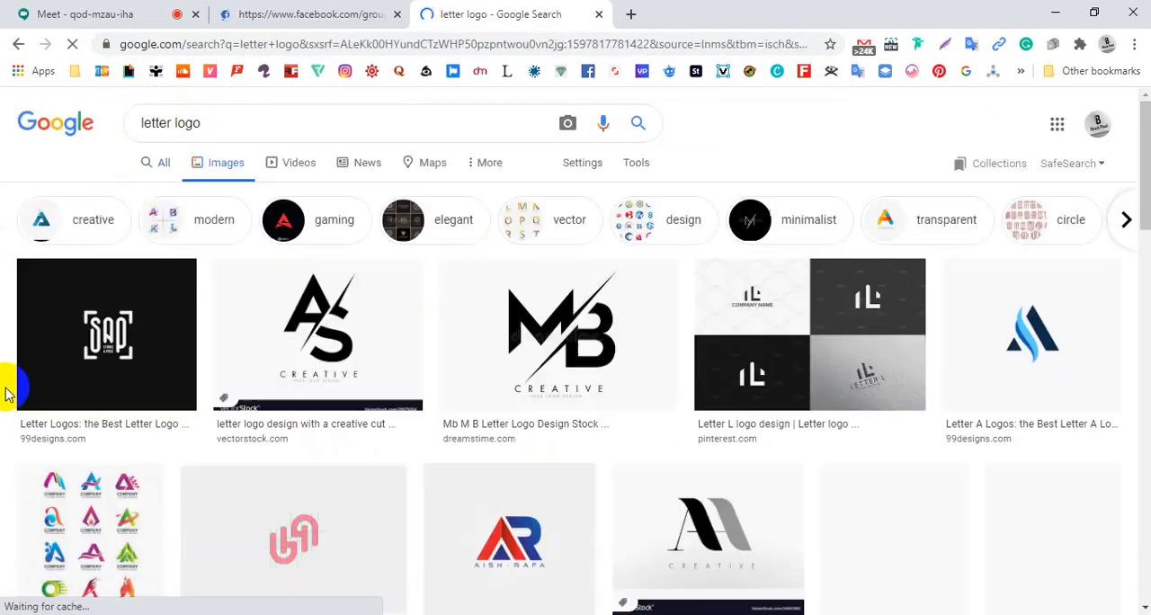
Change the image search to "word logo" and run it
{"action": "left_click", "coordinate": [171, 124]}
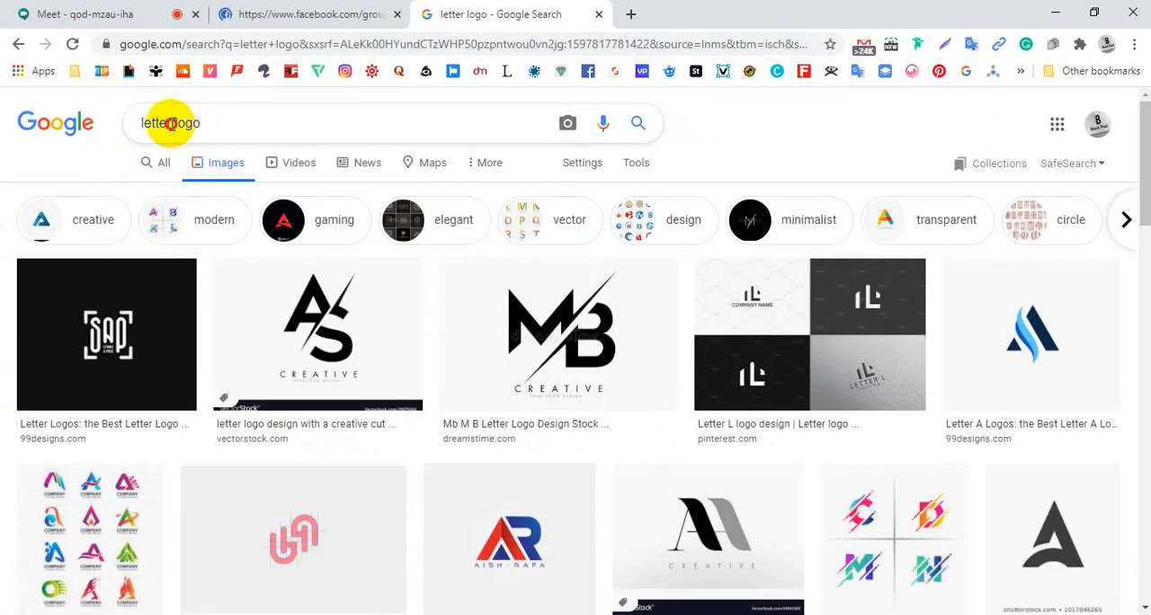
{"action": "left_click_drag", "start_coordinate": [171, 124], "coordinate": [123, 124]}
{"action": "type", "text": "word"}
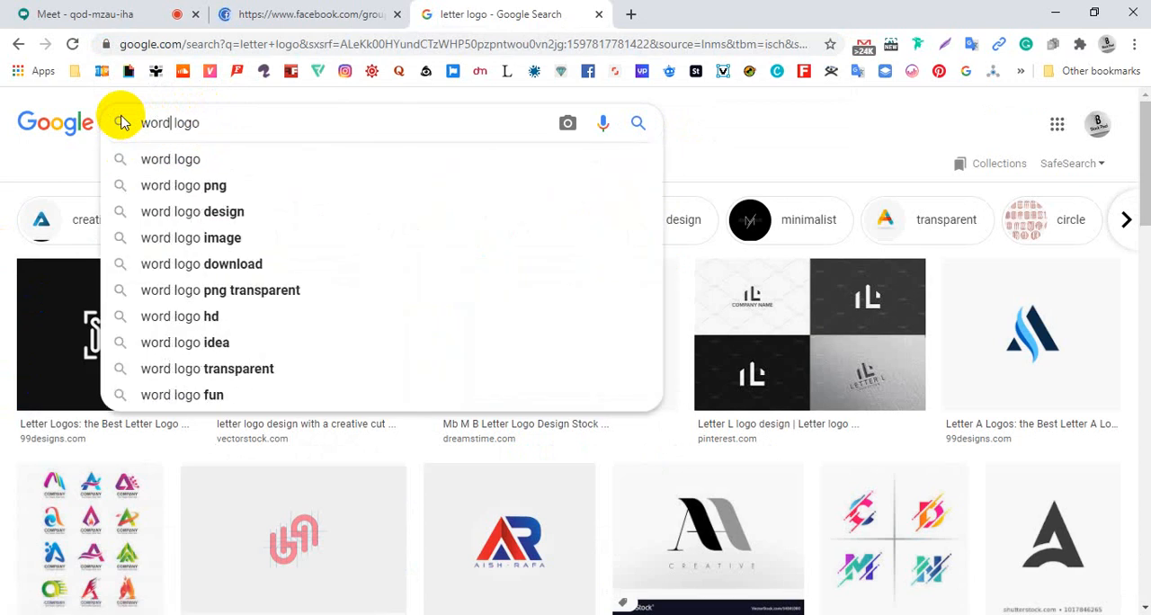
{"action": "key", "text": "Return"}
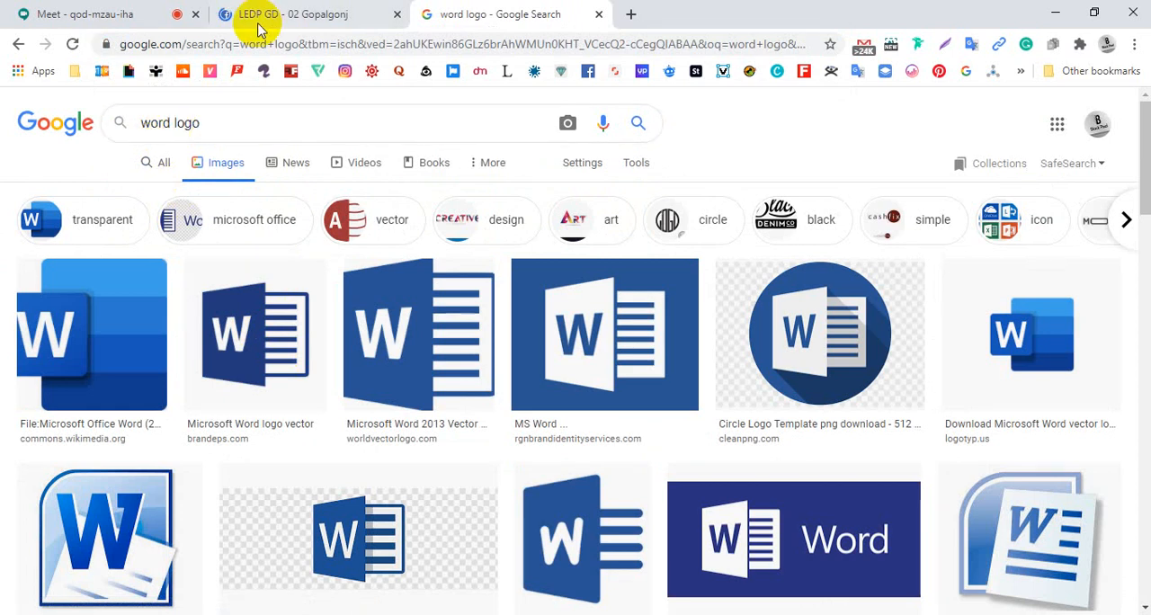
Return to the LEDP GD - 02 Gopalgonj group and start a post with the Logo Design (1) PDF attached
{"action": "mouse_move", "coordinate": [226, 2]}
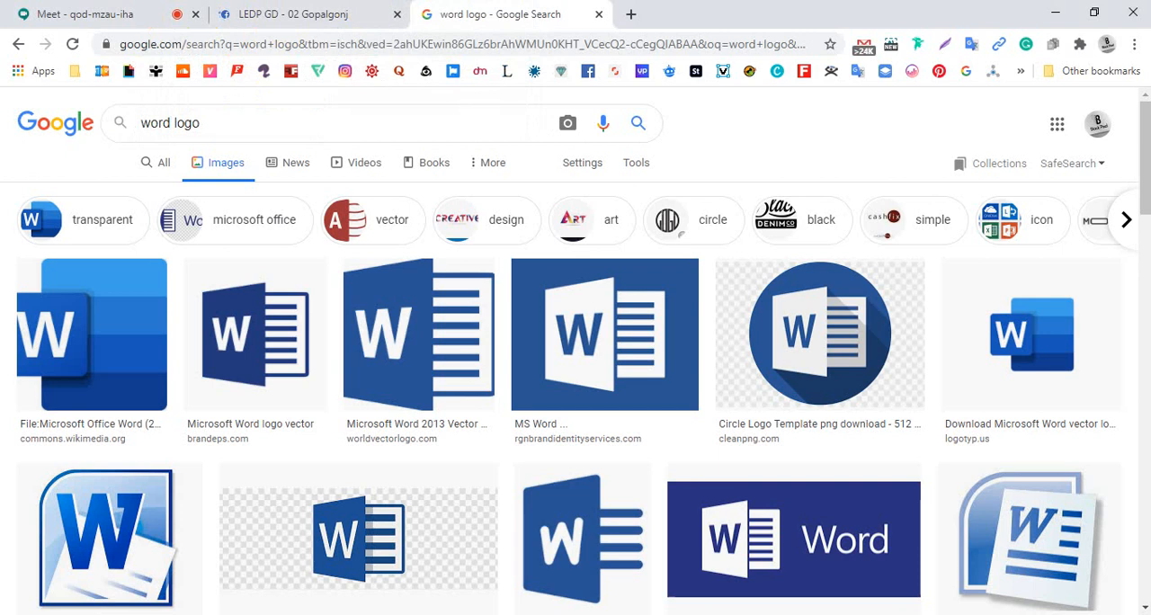
{"action": "mouse_move", "coordinate": [386, 18]}
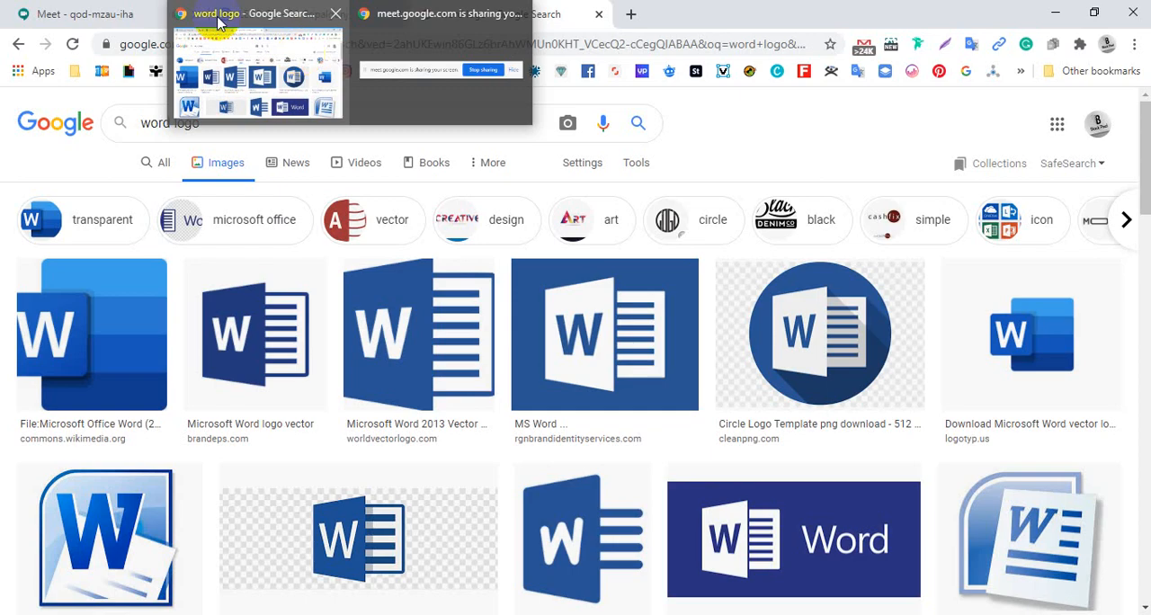
{"action": "left_click", "coordinate": [285, 27]}
{"action": "left_click", "coordinate": [322, 18]}
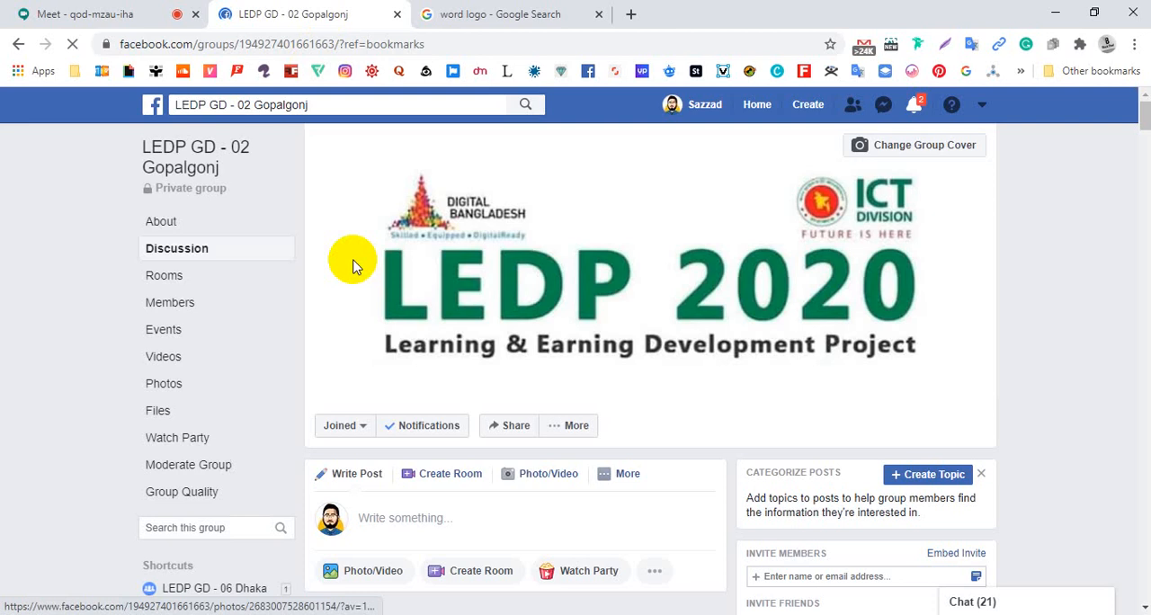
{"action": "scroll", "coordinate": [450, 355], "scroll_direction": "down", "scroll_amount": 1}
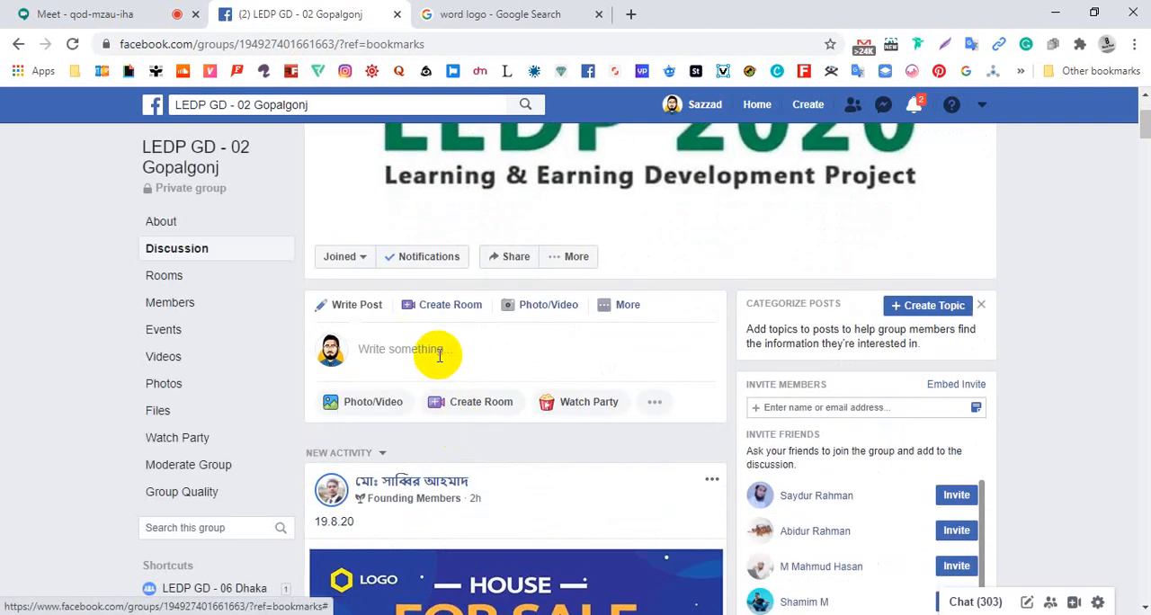
{"action": "left_click", "coordinate": [439, 355]}
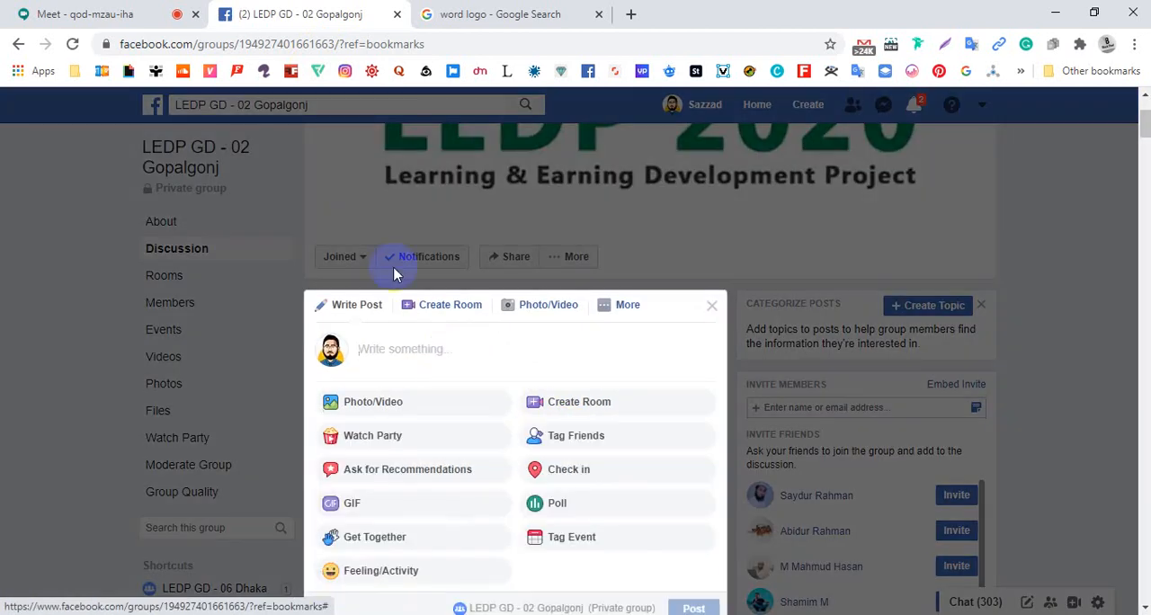
{"action": "left_click", "coordinate": [371, 402]}
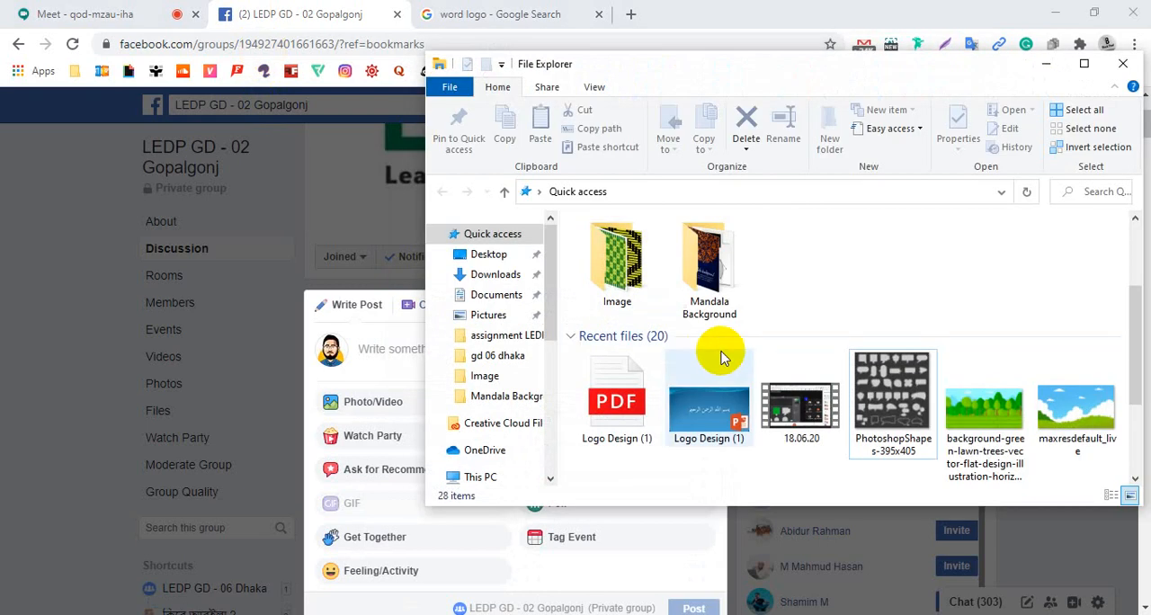
{"action": "left_click", "coordinate": [627, 400]}
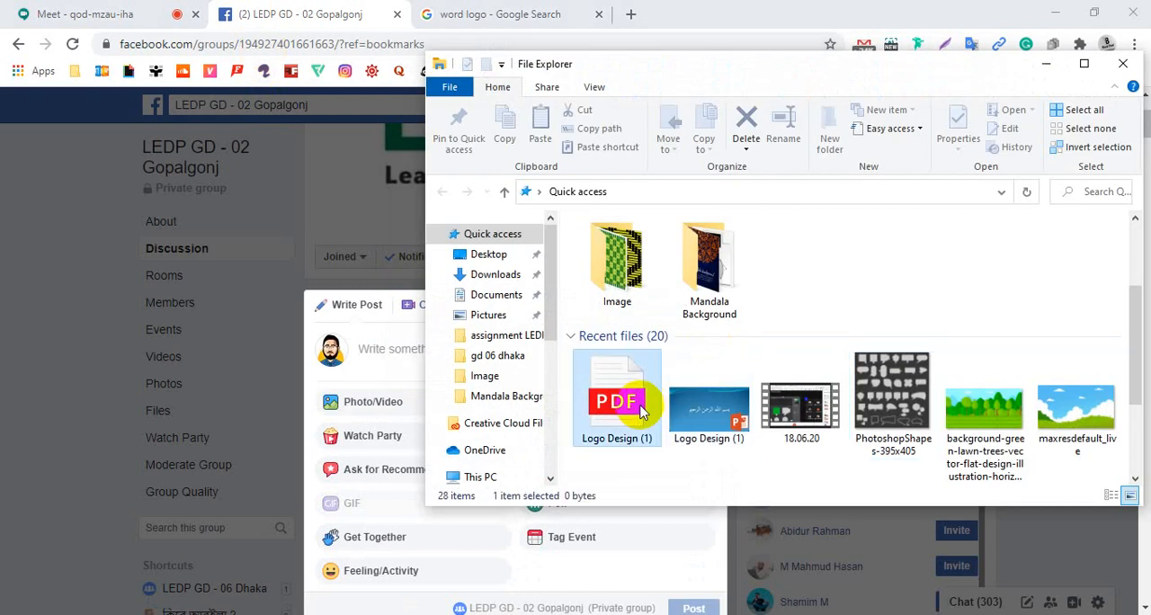
{"action": "left_click_drag", "start_coordinate": [627, 401], "coordinate": [398, 378]}
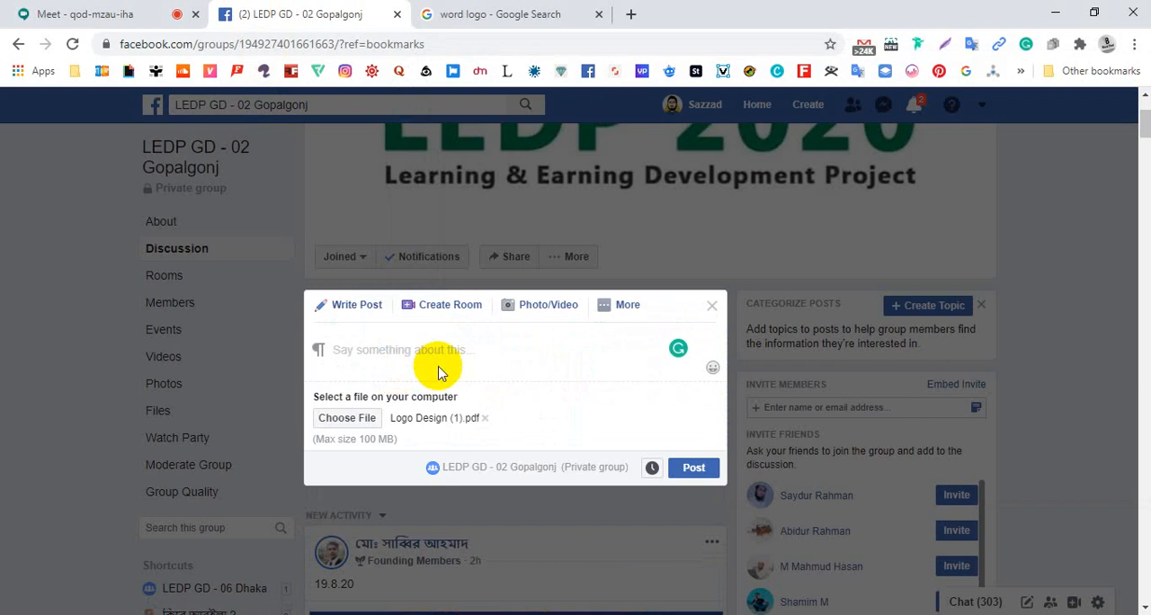
{"action": "left_click", "coordinate": [433, 358]}
{"action": "type", "text": "L"}
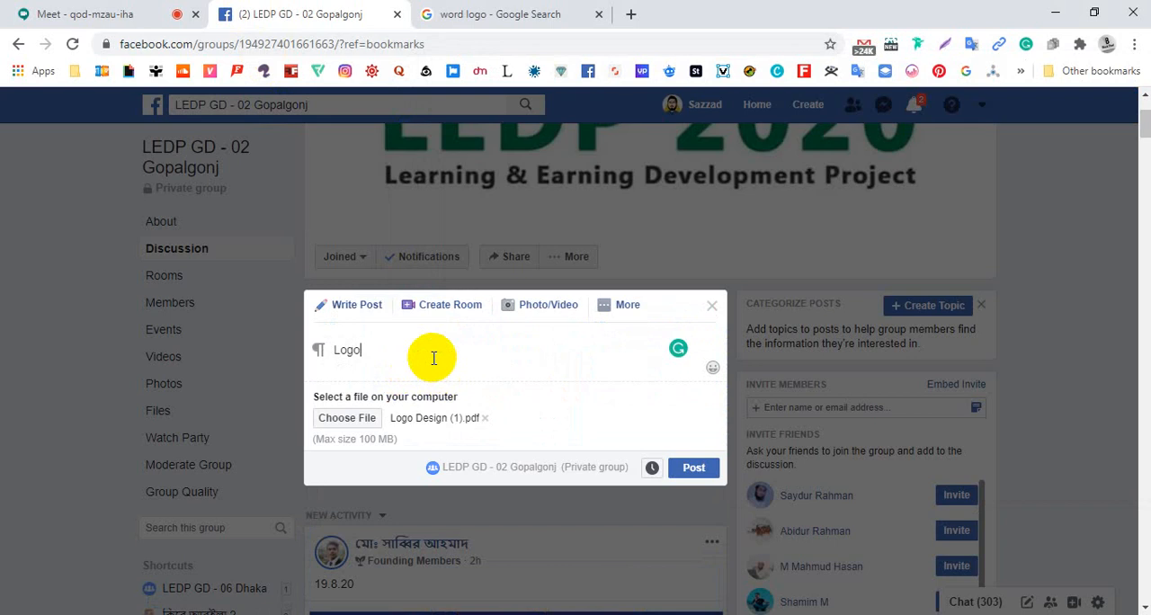
{"action": "type", "text": "ogo"}
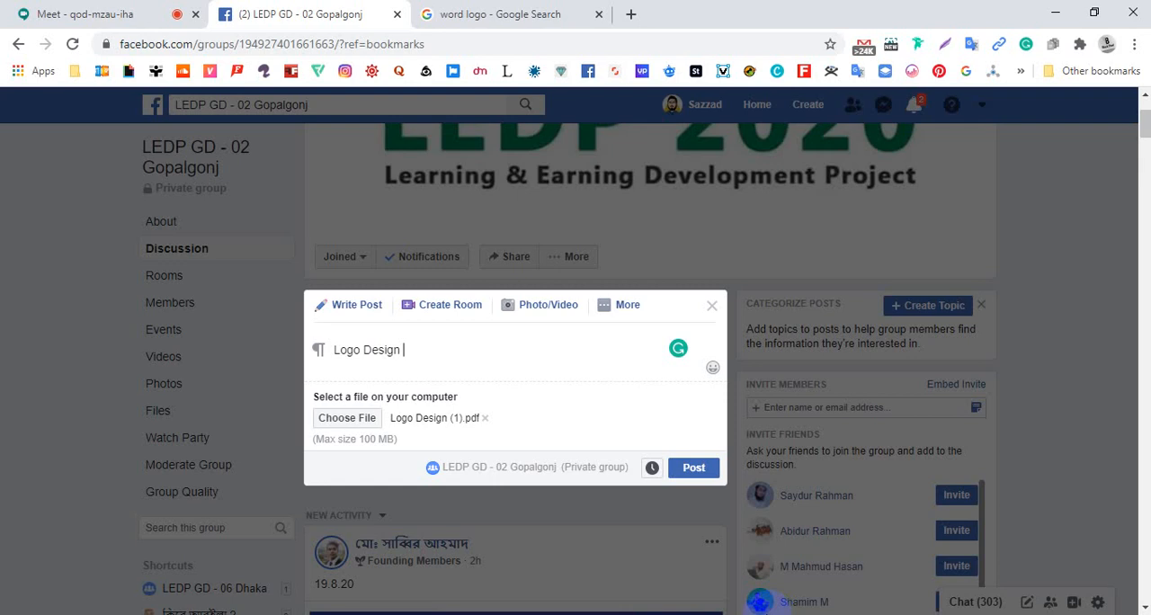
{"action": "key", "text": "ctrl+a"}
{"action": "key", "text": "BackSpace"}
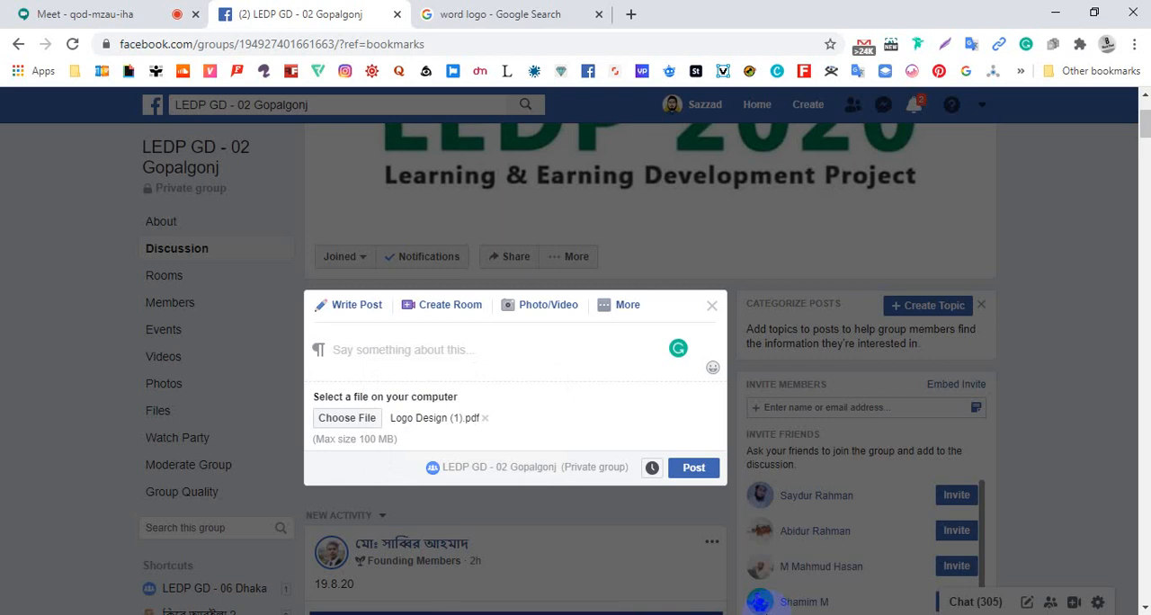
Write "Logo design" as the text of the group post
{"action": "type", "text": "K"}
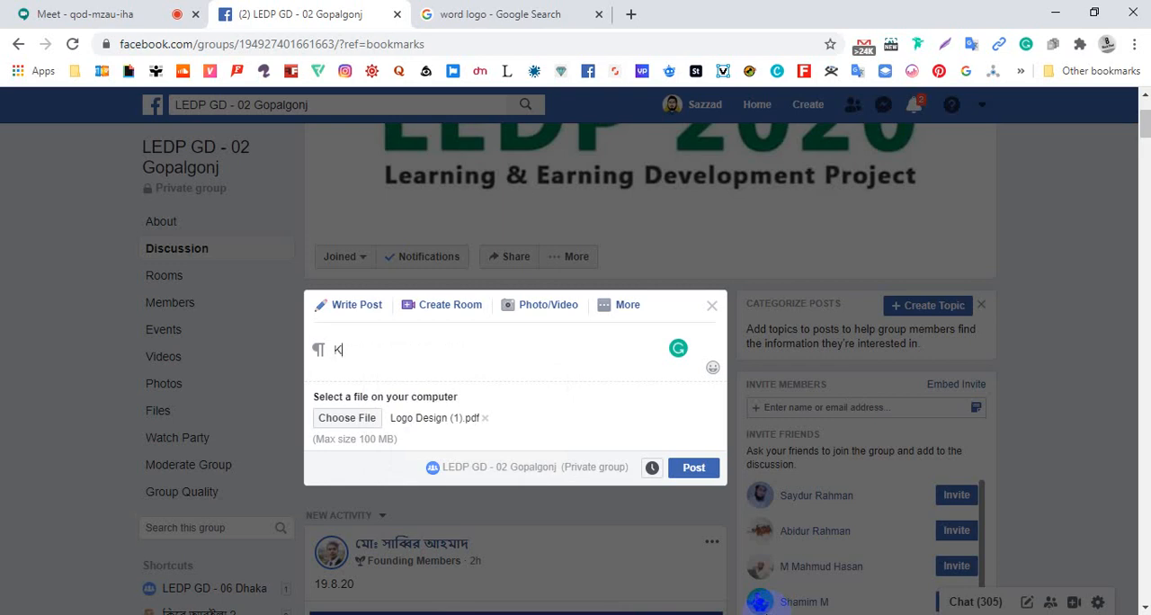
{"action": "key", "text": "BackSpace"}
{"action": "type", "text": "Logo design"}
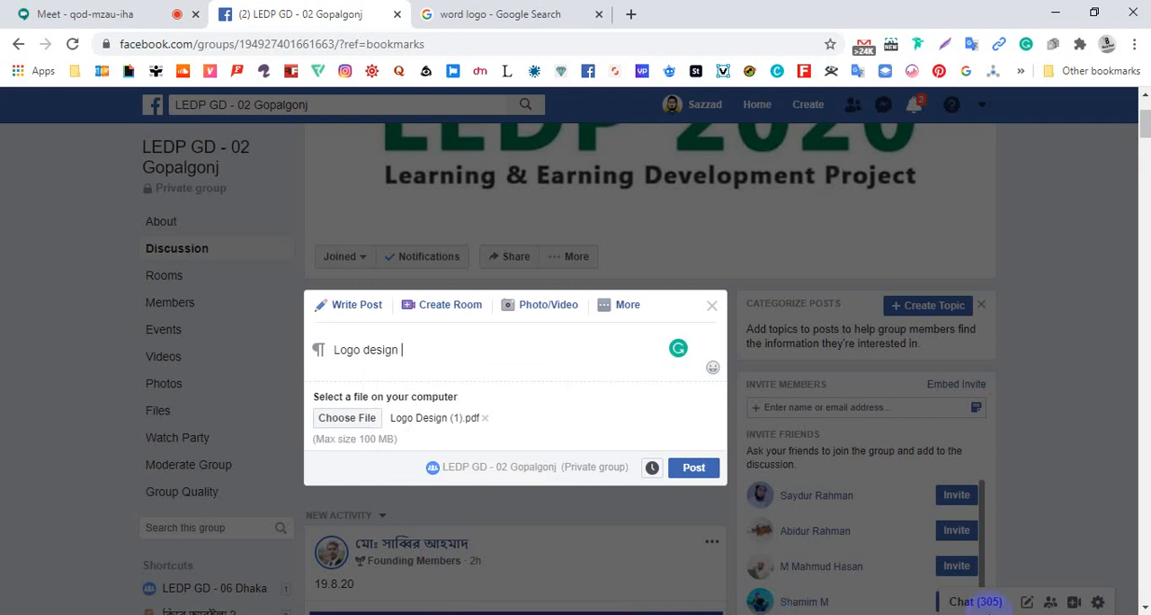
Insert "types of" before "Logo design" in the post text, accepting the spelling correction for "types"
{"action": "left_click", "coordinate": [543, 353]}
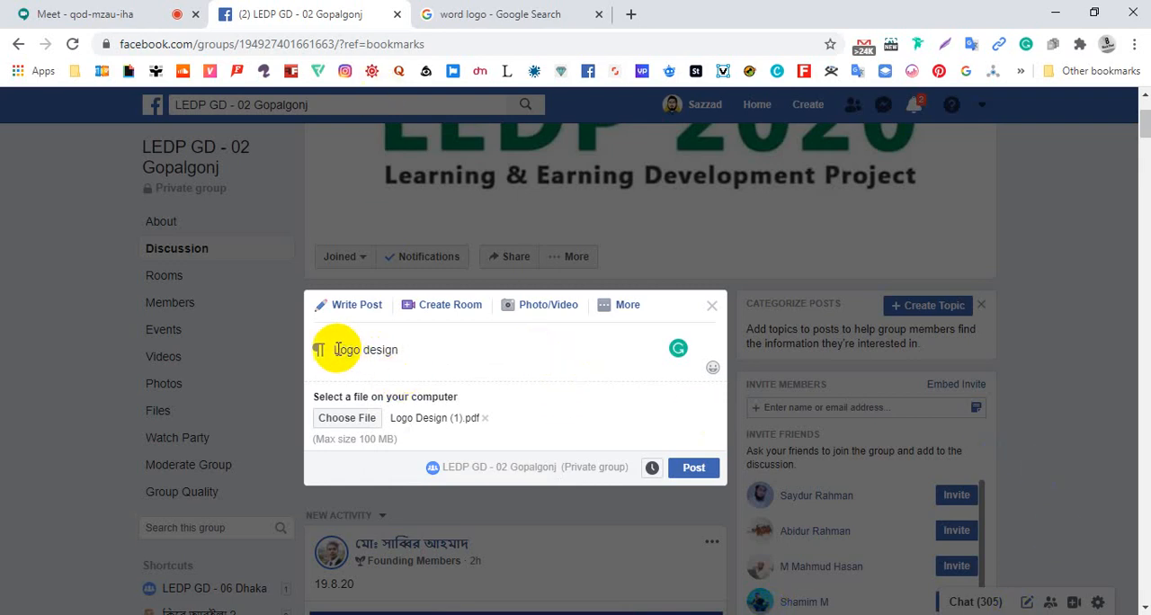
{"action": "type", "text": "ty"}
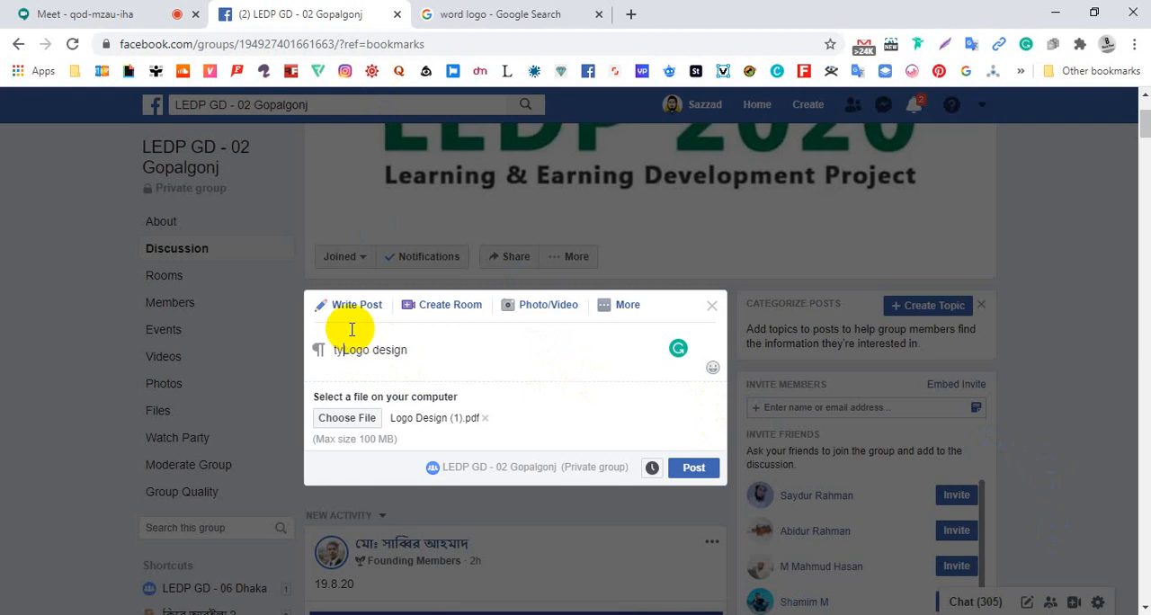
{"action": "type", "text": "ps"}
{"action": "left_click", "coordinate": [343, 350]}
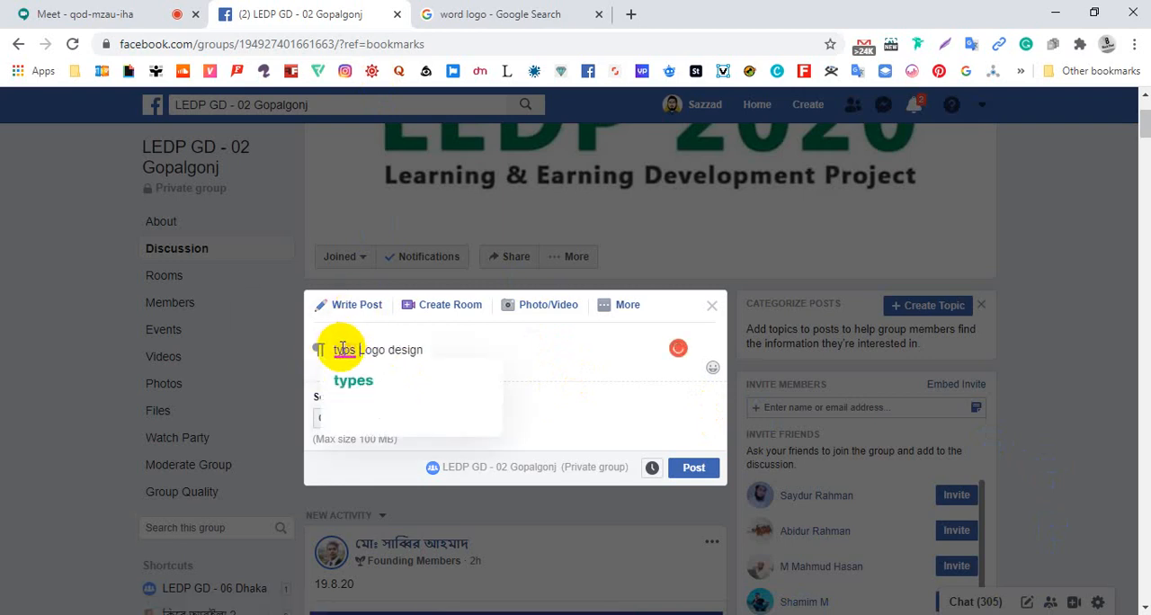
{"action": "left_click", "coordinate": [353, 381]}
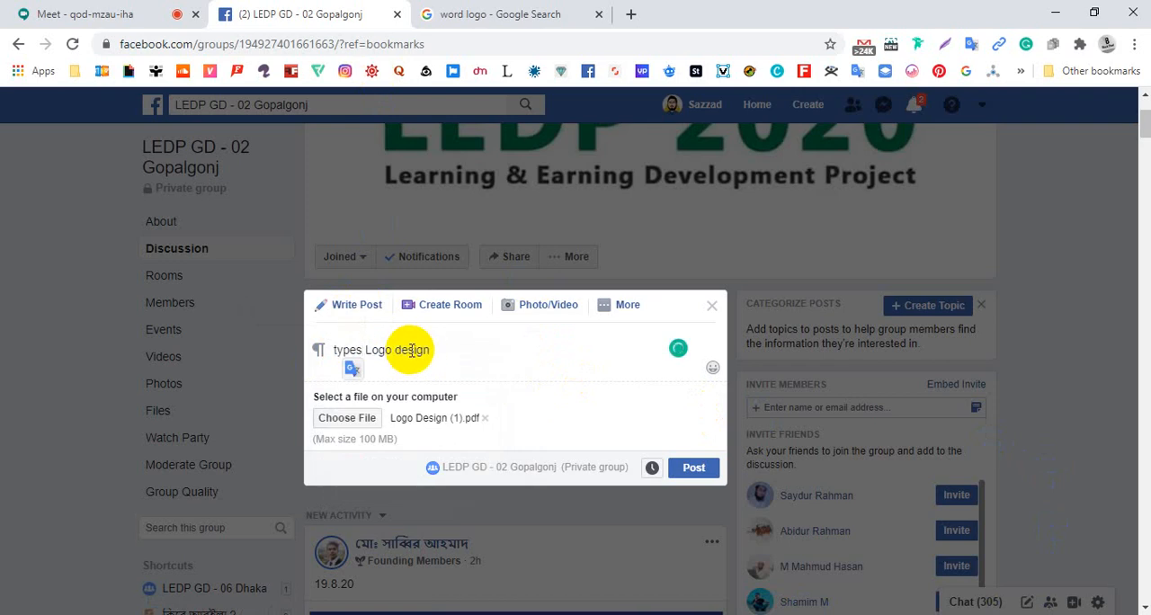
{"action": "type", "text": "of"}
End the post text with an ellipsis, using the suggested punctuation replacement
{"action": "left_click", "coordinate": [464, 350]}
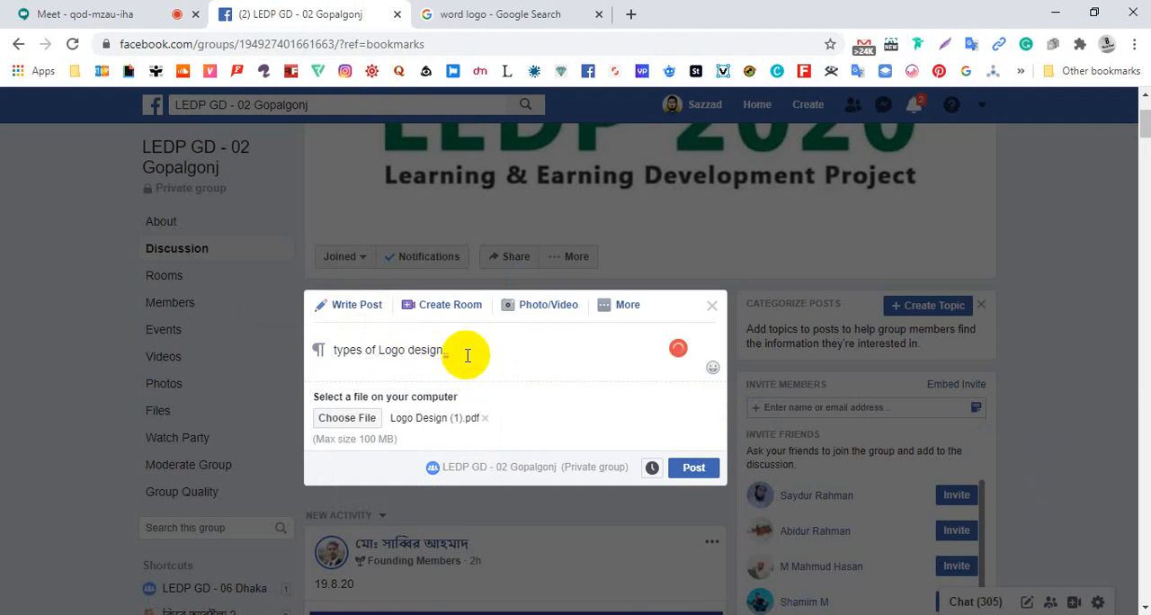
{"action": "mouse_move", "coordinate": [452, 353]}
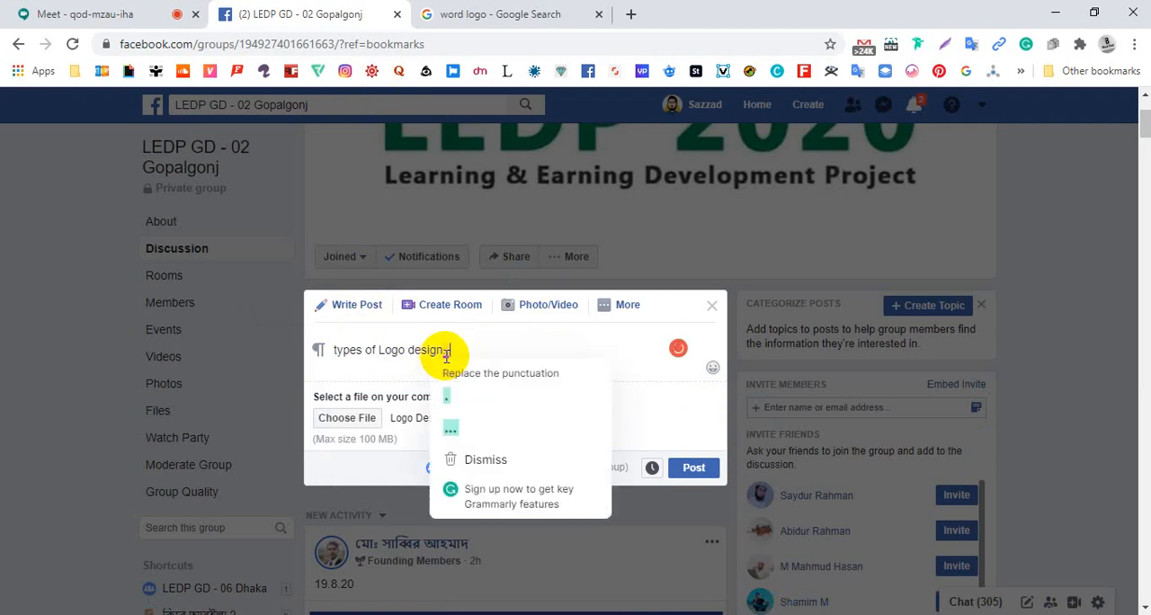
{"action": "left_click", "coordinate": [456, 379]}
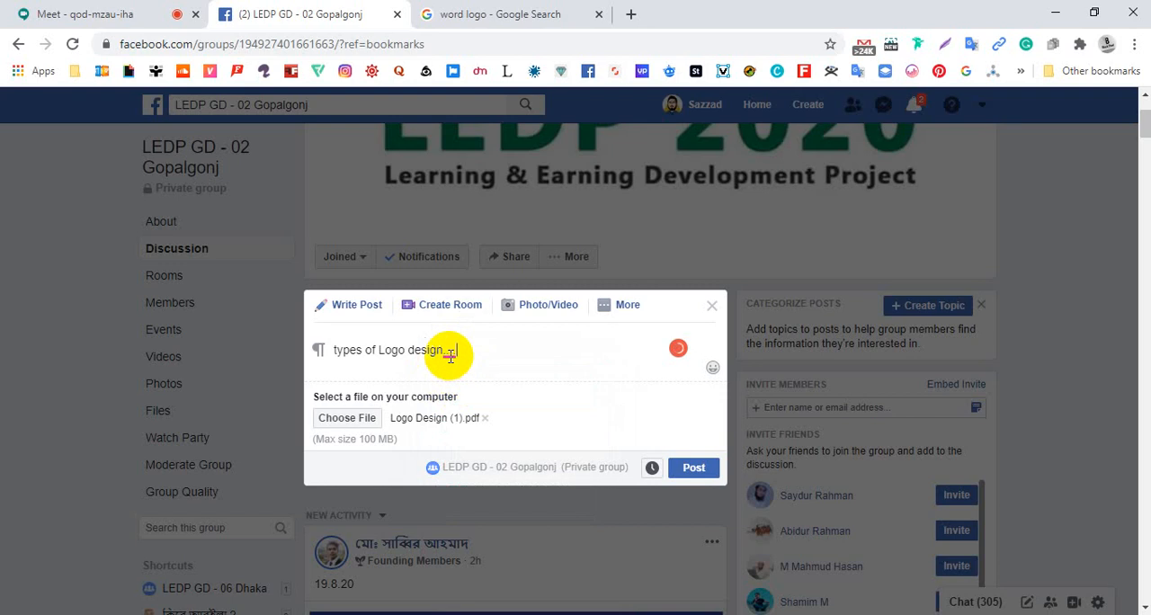
{"action": "mouse_move", "coordinate": [449, 353]}
{"action": "left_click", "coordinate": [489, 399]}
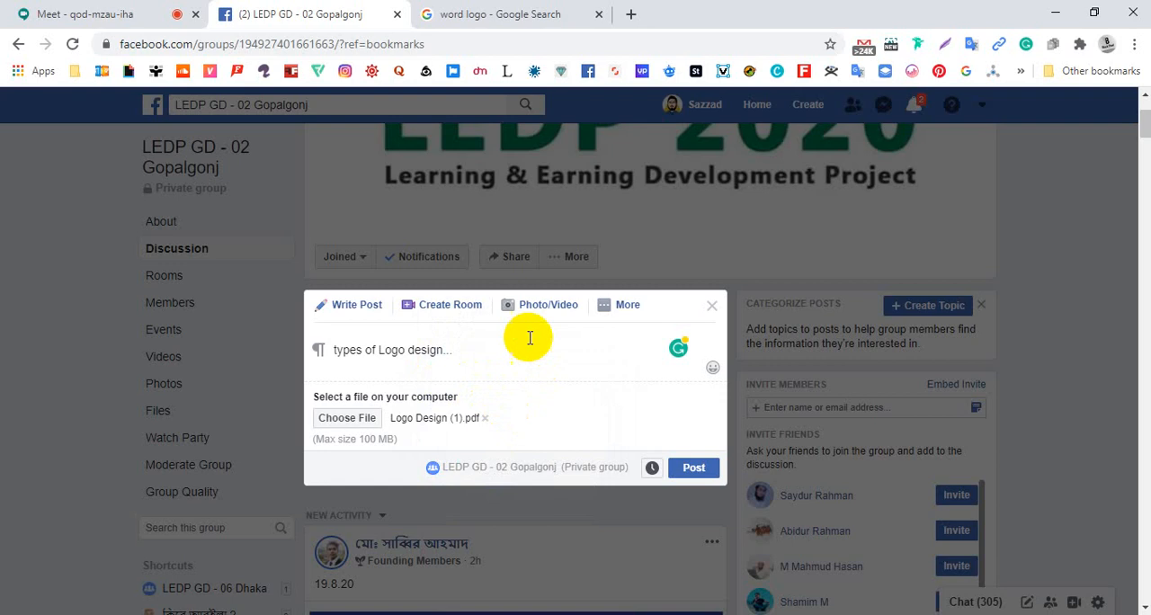
Capitalize the first letter so the post text reads "Types of Logo design..."
{"action": "left_click_drag", "start_coordinate": [340, 351], "coordinate": [331, 351]}
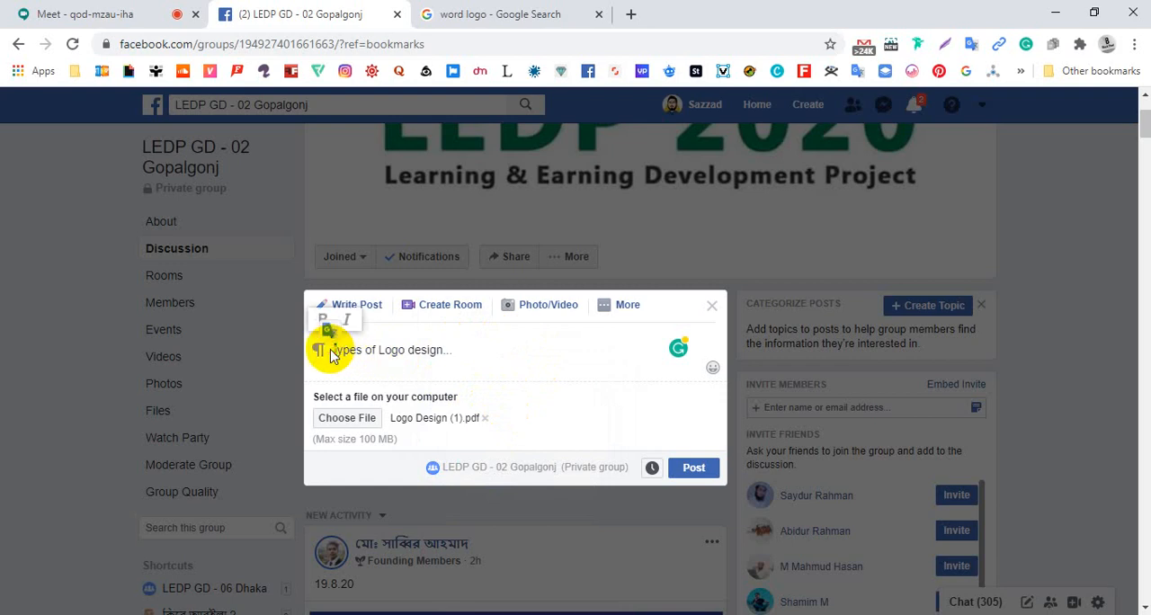
{"action": "type", "text": "T"}
{"action": "left_click", "coordinate": [469, 355]}
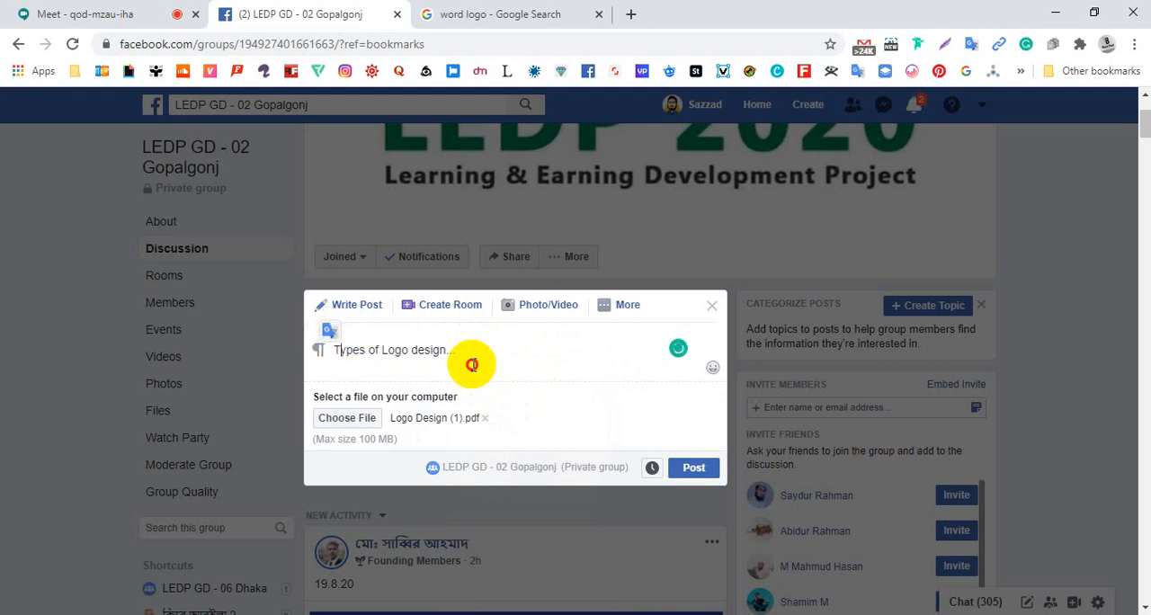
Publish the post with the Logo Design (1).pdf attachment to the group and check it in the discussion feed
{"action": "left_click", "coordinate": [693, 471]}
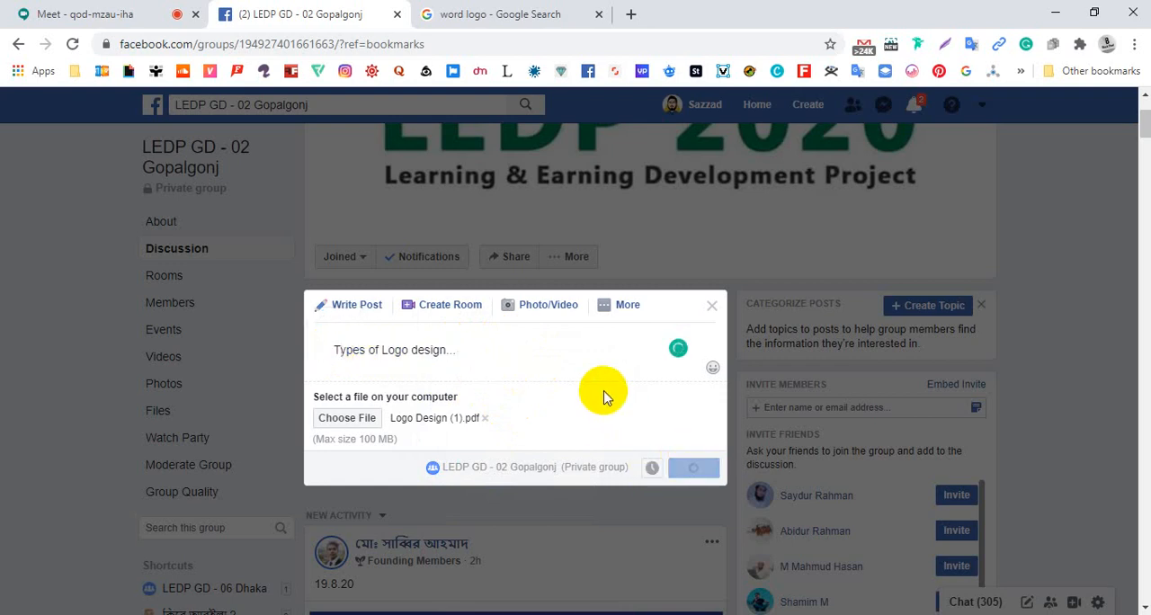
{"action": "scroll", "coordinate": [604, 397], "scroll_direction": "down", "scroll_amount": 3}
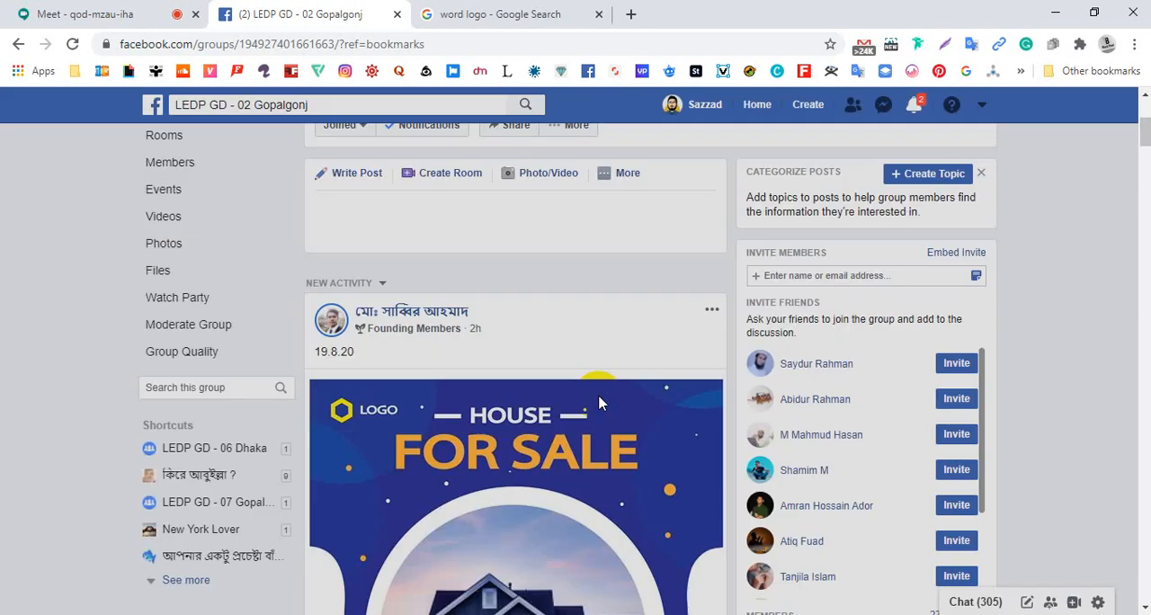
{"action": "scroll", "coordinate": [599, 396], "scroll_direction": "down", "scroll_amount": 4}
{"action": "scroll", "coordinate": [599, 405], "scroll_direction": "down", "scroll_amount": 1}
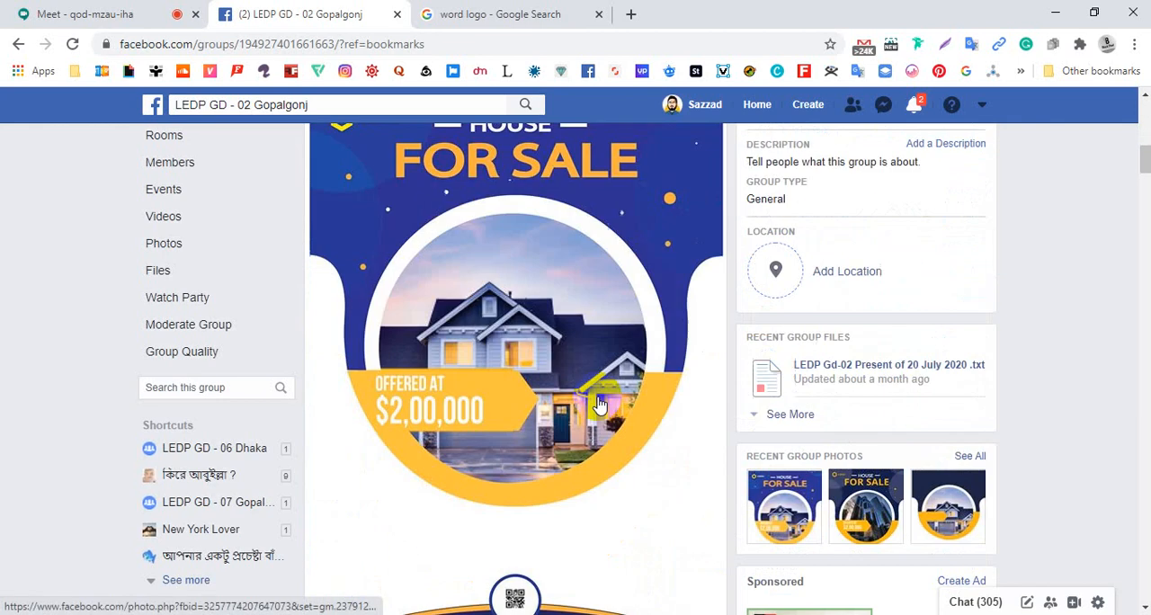
{"action": "scroll", "coordinate": [599, 405], "scroll_direction": "up", "scroll_amount": 5}
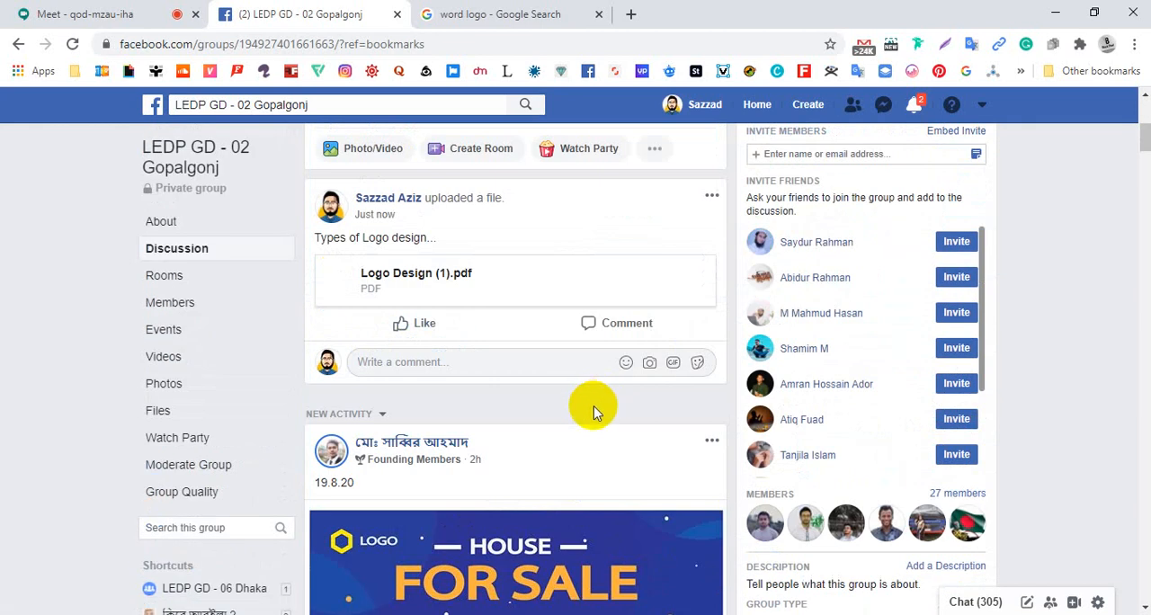
Check the Meet call, then replace the "word logo" image search with a blank new tab
{"action": "left_click", "coordinate": [130, 18]}
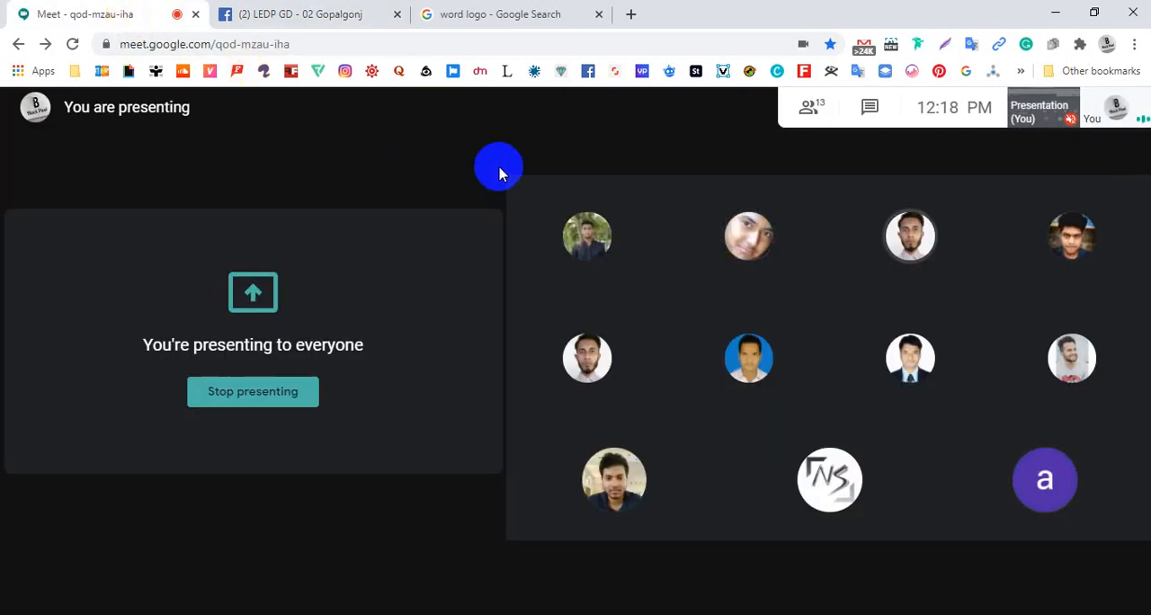
{"action": "left_click", "coordinate": [493, 16]}
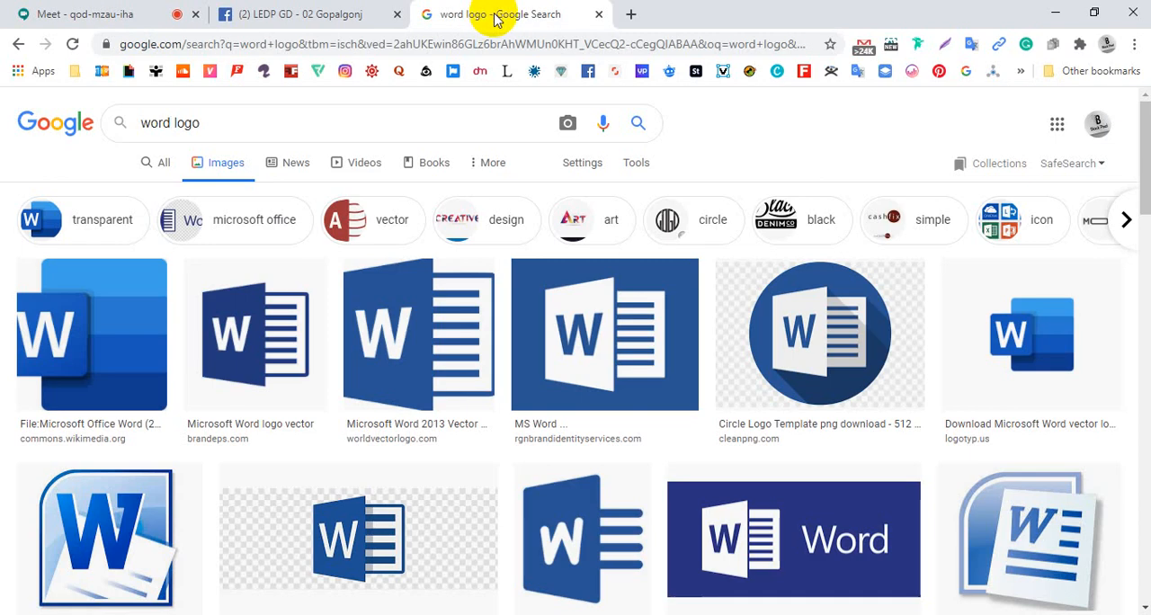
{"action": "middle_click", "coordinate": [497, 20]}
{"action": "left_click", "coordinate": [432, 16]}
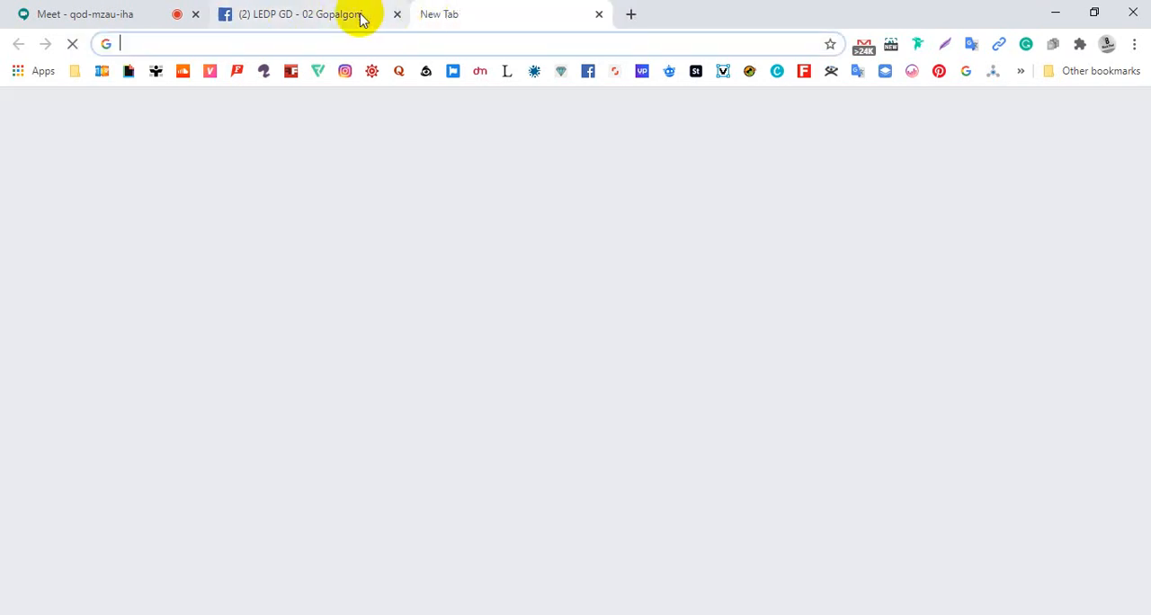
Open the Logo Design (1) PDF from the recent files and go to its "Types of Logos" page
{"action": "key", "text": "super+e"}
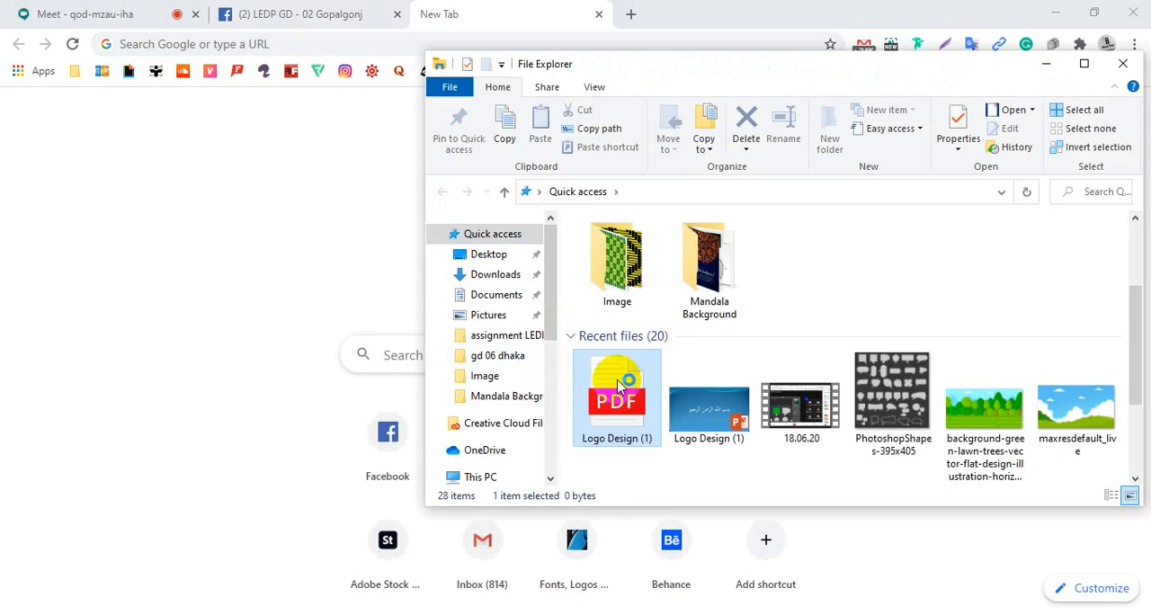
{"action": "double_click", "coordinate": [617, 386]}
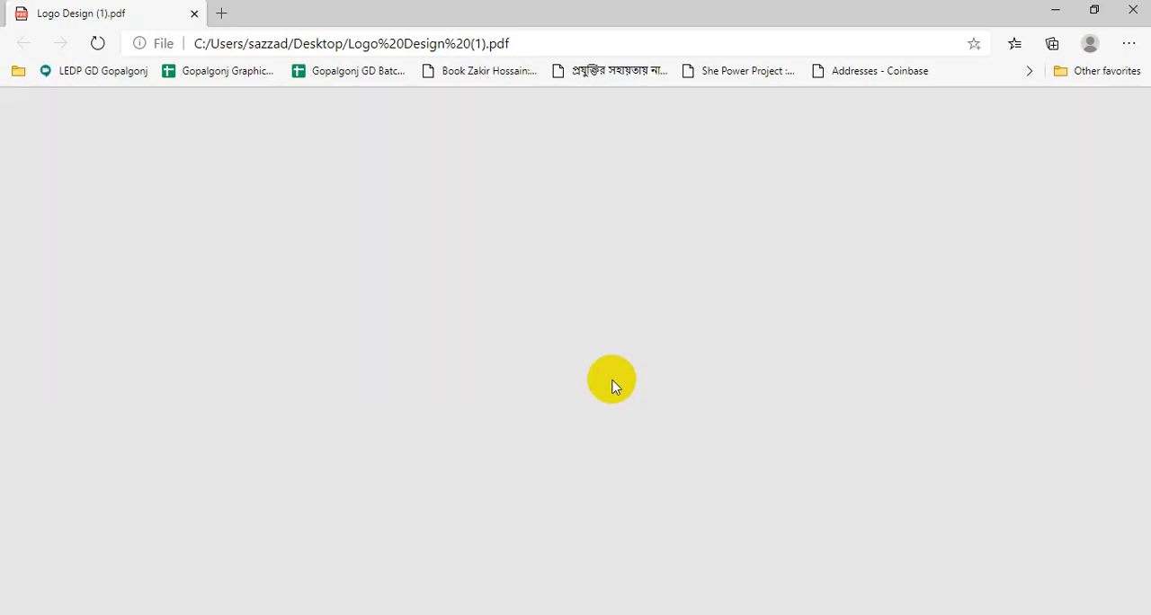
{"action": "scroll", "coordinate": [611, 380], "scroll_direction": "down", "scroll_amount": 15}
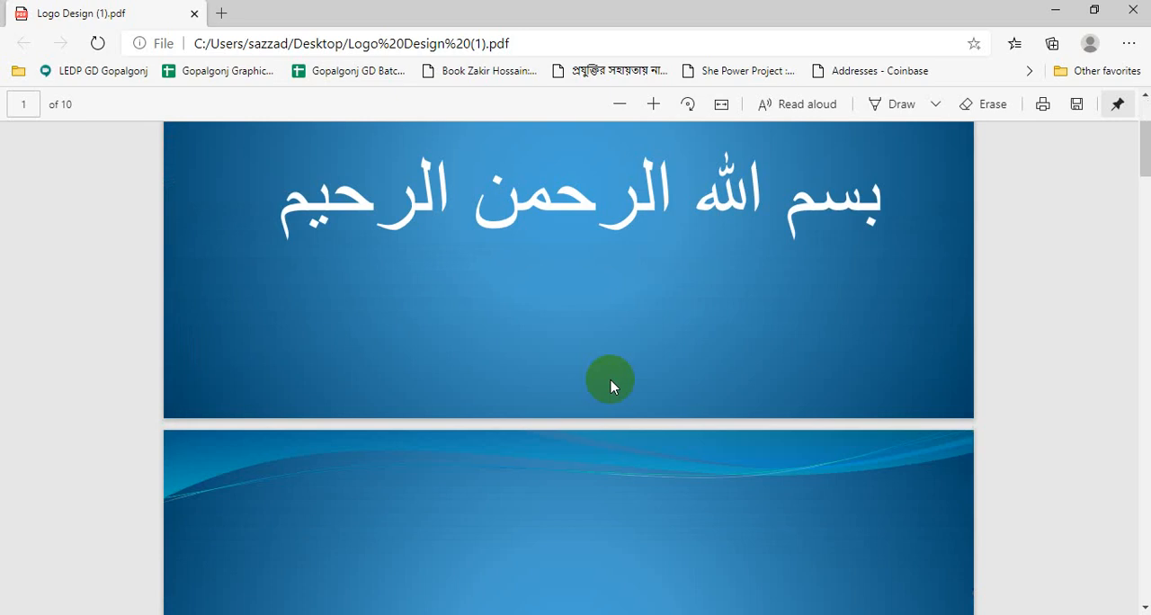
{"action": "scroll", "coordinate": [609, 382], "scroll_direction": "down", "scroll_amount": 10}
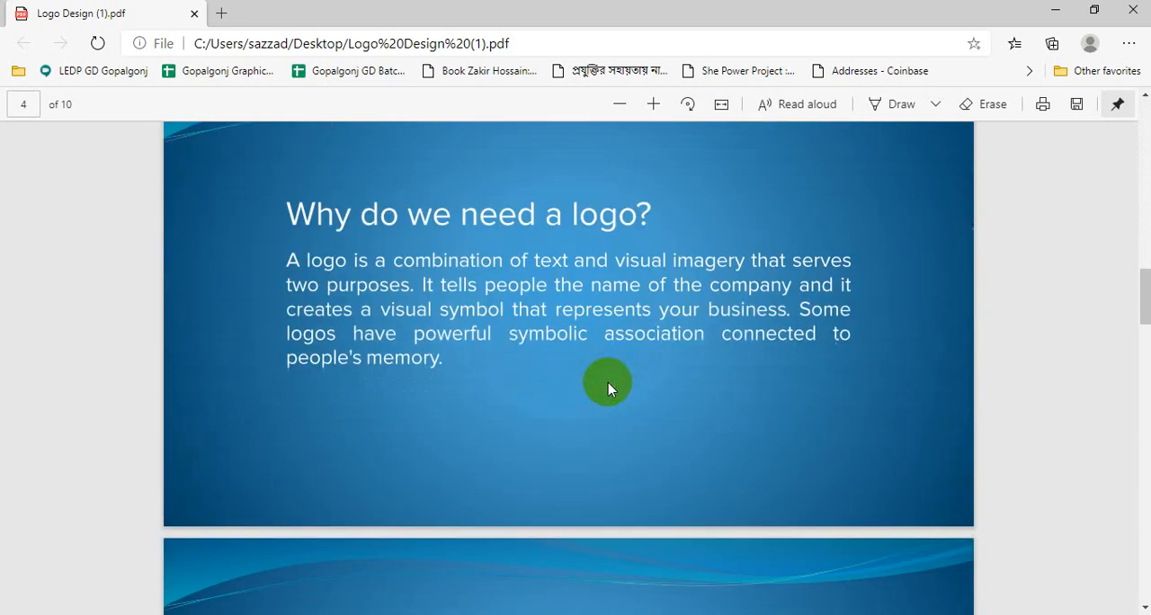
{"action": "scroll", "coordinate": [606, 379], "scroll_direction": "down", "scroll_amount": 2}
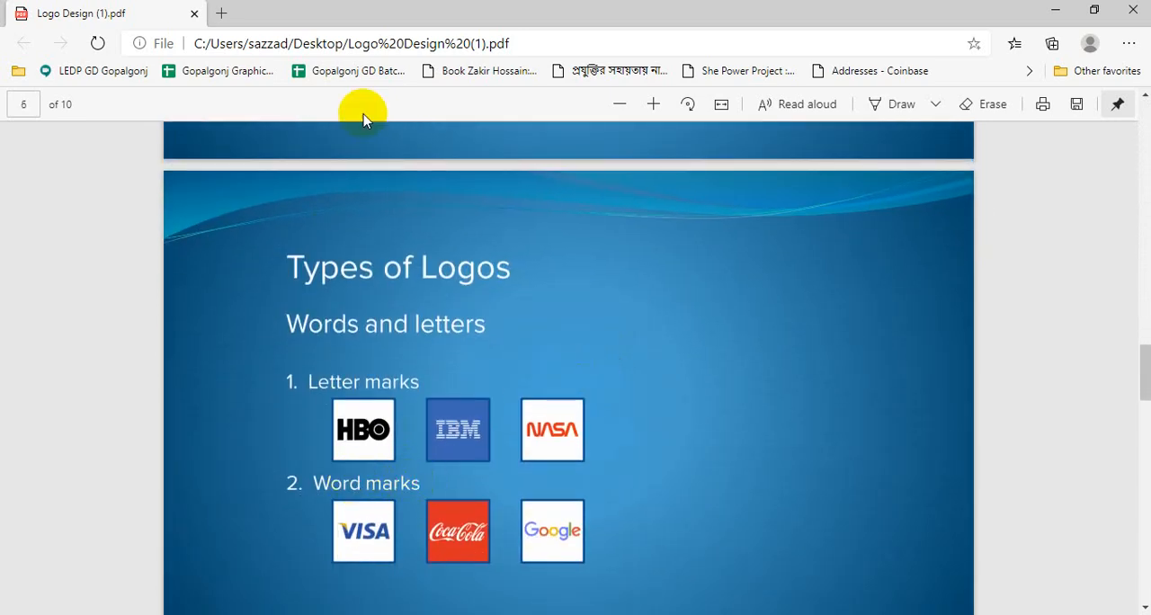
Switch to Chrome and search Google Images for "wordmark logo"
{"action": "left_click", "coordinate": [308, 47]}
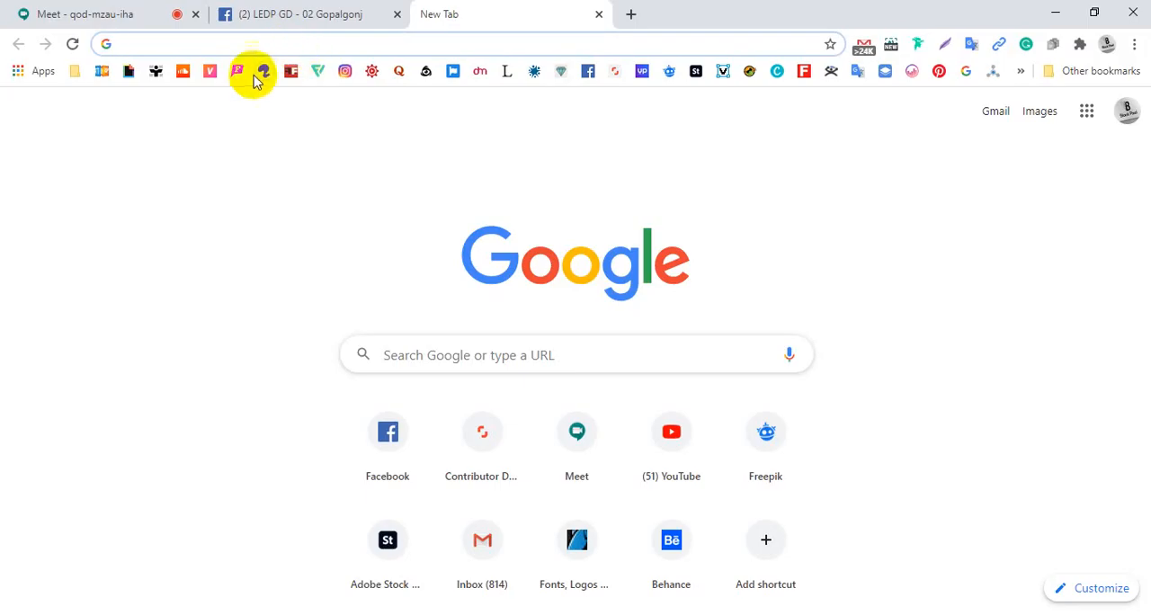
{"action": "type", "text": "word"}
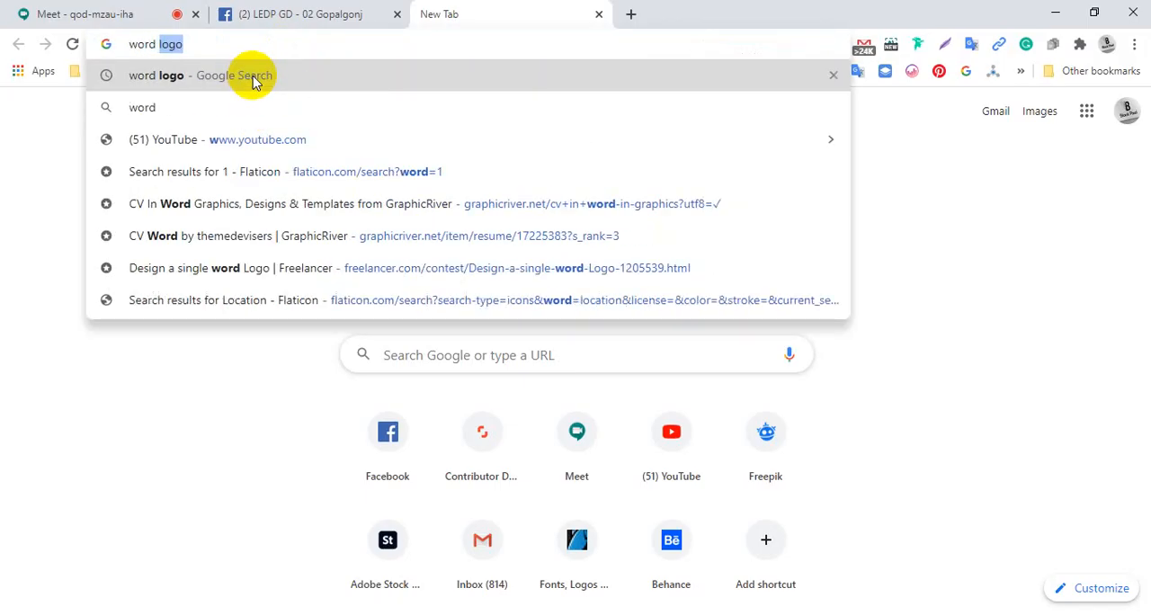
{"action": "type", "text": " mar"}
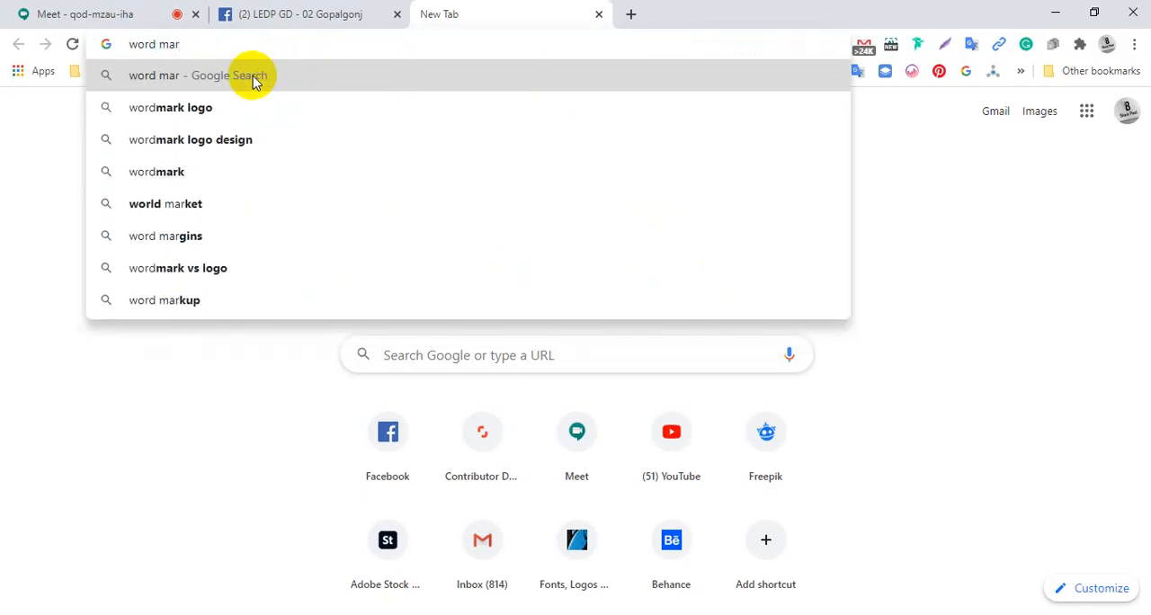
{"action": "key", "text": "Down"}
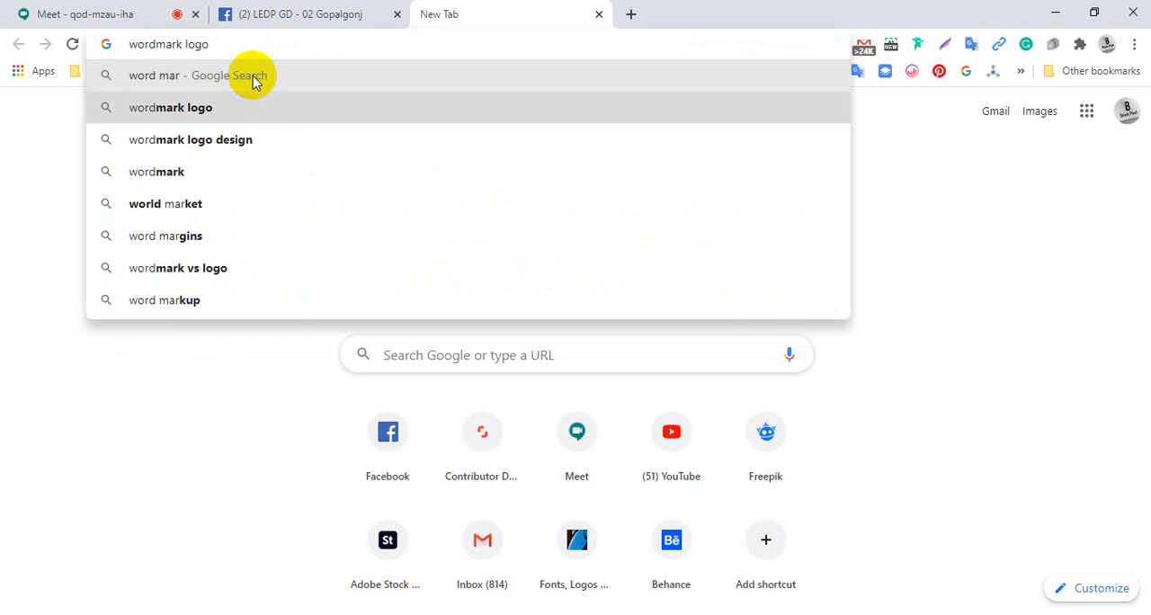
{"action": "key", "text": "Return"}
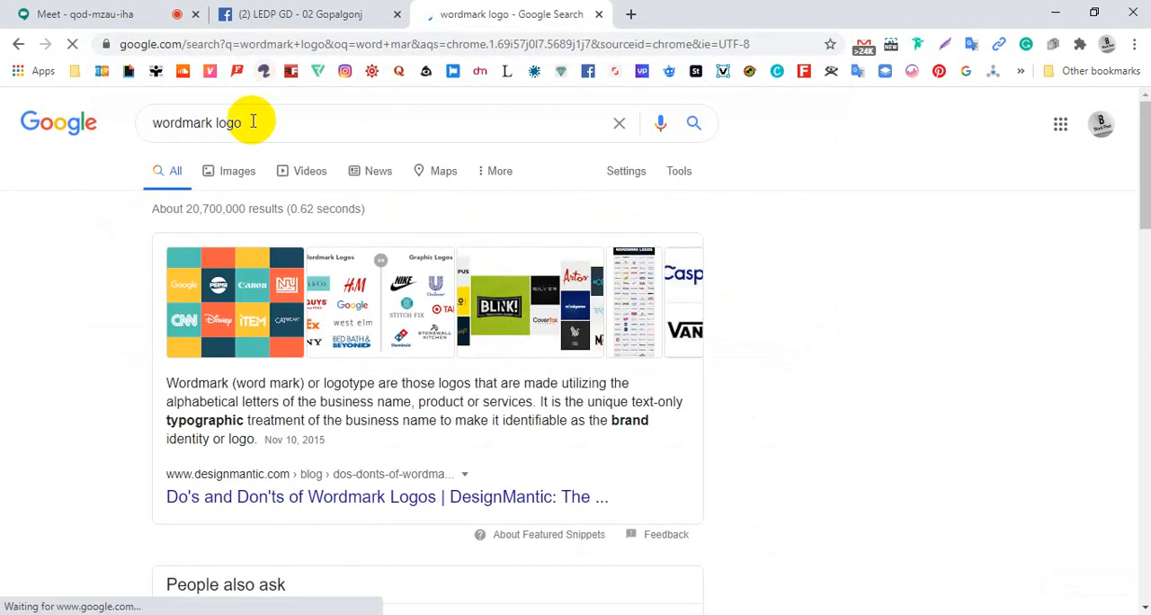
{"action": "left_click", "coordinate": [239, 172]}
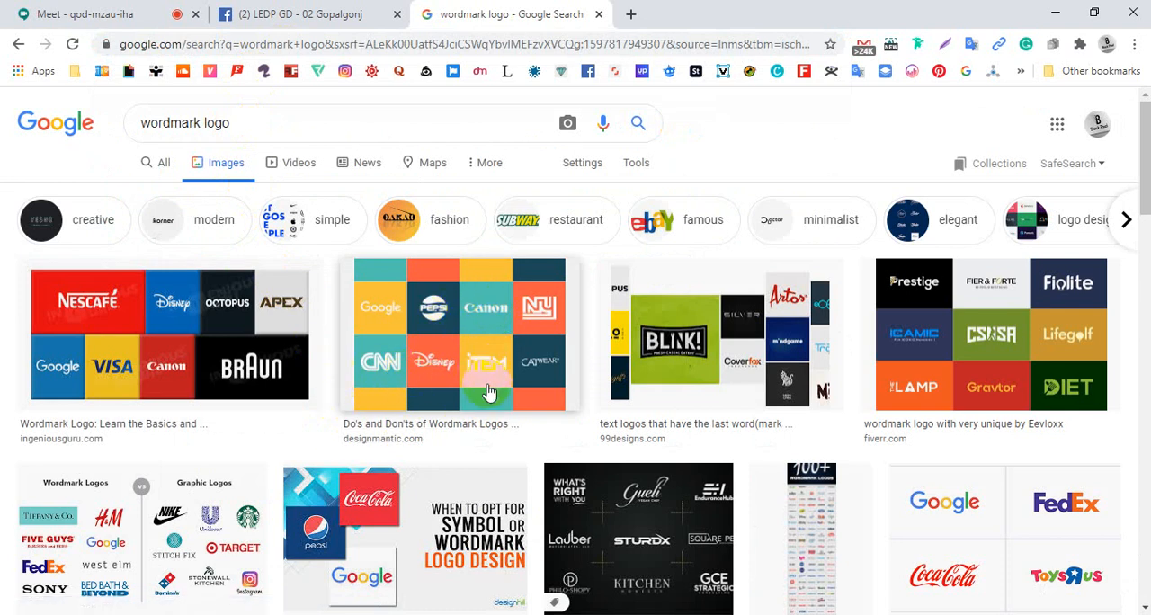
Preview the wordmark logo examples from Ingenious Guru, Fiverr and 99designs in turn
{"action": "left_click", "coordinate": [257, 372]}
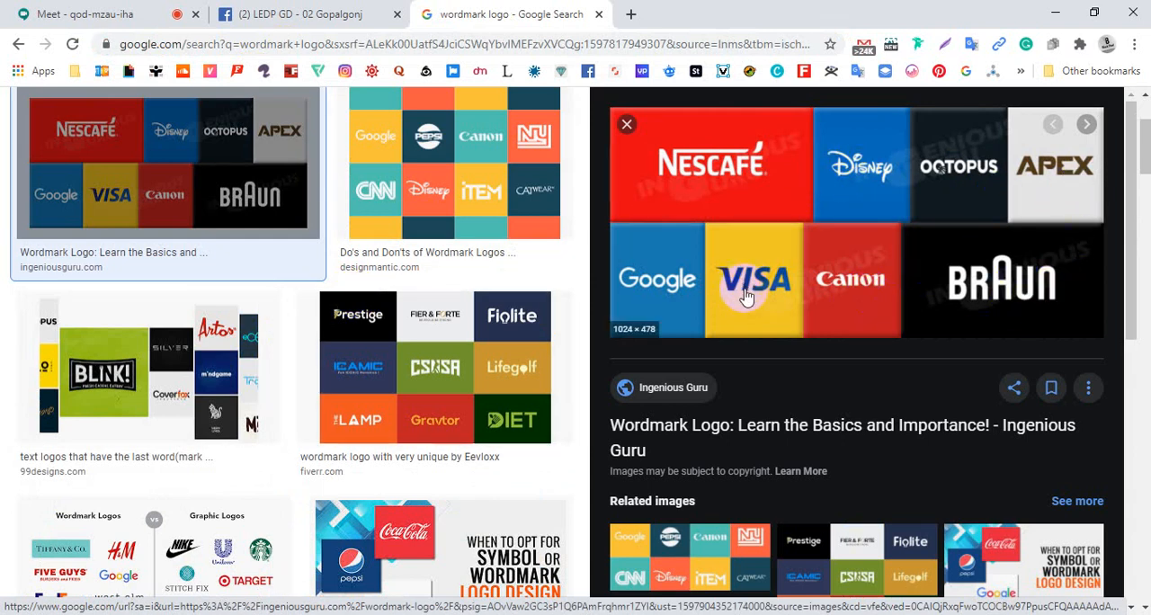
{"action": "scroll", "coordinate": [746, 297], "scroll_direction": "down", "scroll_amount": 2}
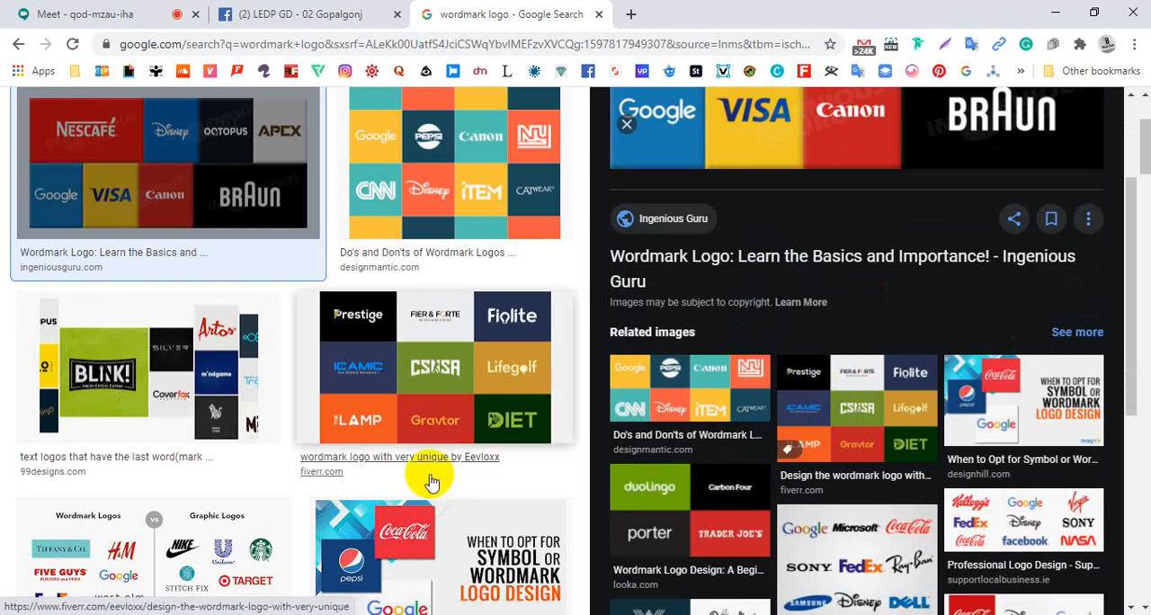
{"action": "left_click", "coordinate": [442, 411]}
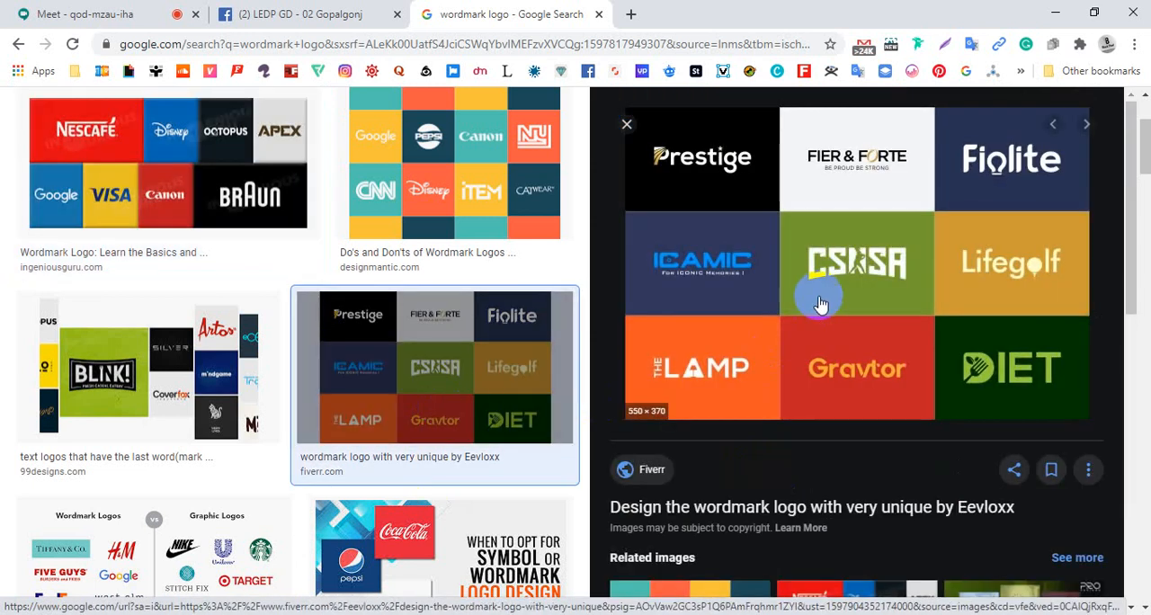
{"action": "scroll", "coordinate": [820, 304], "scroll_direction": "down", "scroll_amount": 1}
{"action": "scroll", "coordinate": [818, 304], "scroll_direction": "up", "scroll_amount": 1}
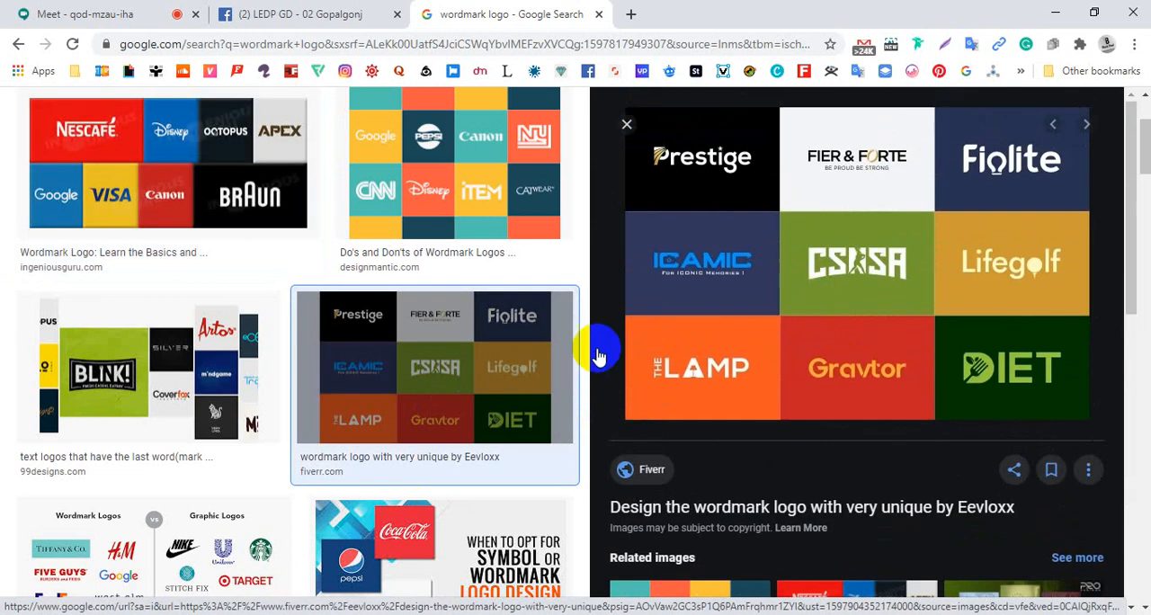
{"action": "left_click", "coordinate": [159, 404]}
{"action": "scroll", "coordinate": [175, 404], "scroll_direction": "up", "scroll_amount": 1}
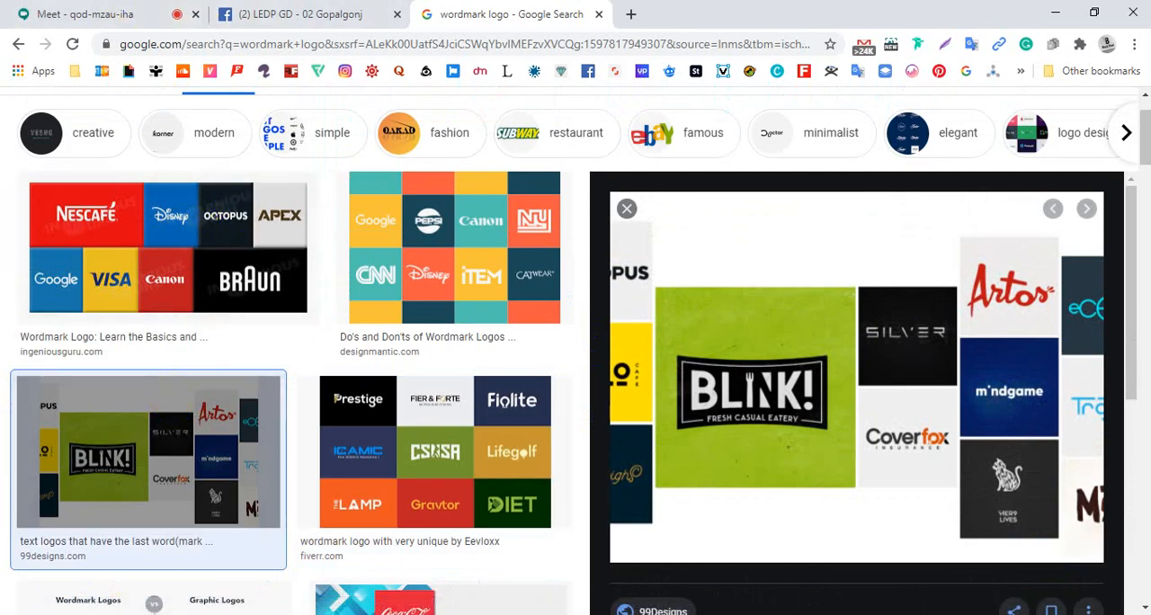
Return to the Logo Design PDF and review the logo types from letter marks to the "Abstract logo" entry
{"action": "left_click", "coordinate": [185, 45]}
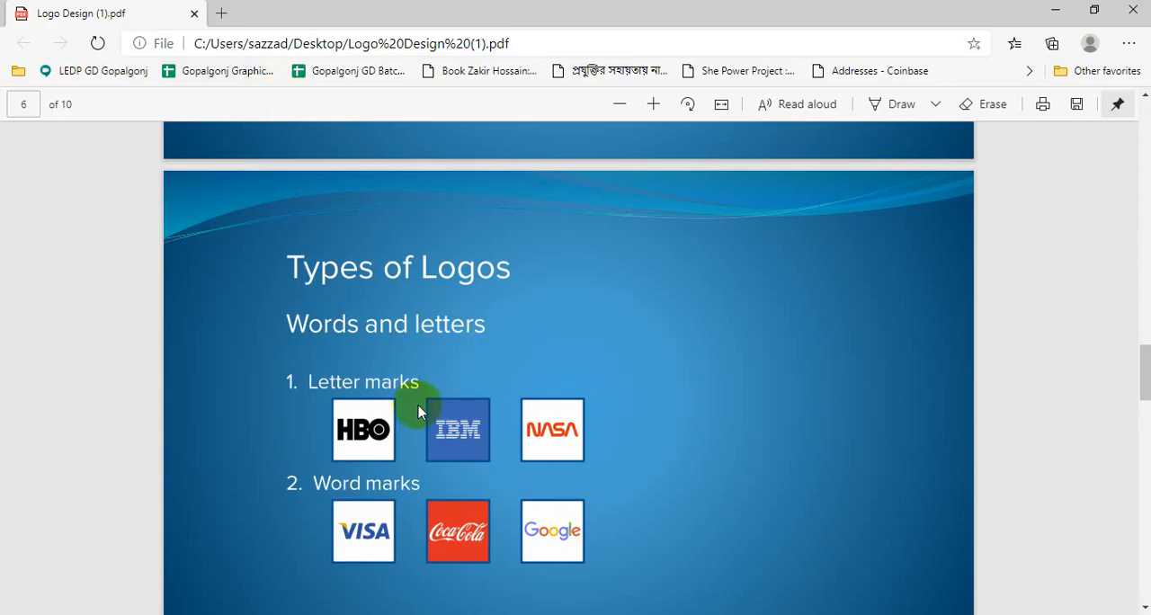
{"action": "scroll", "coordinate": [418, 387], "scroll_direction": "down", "scroll_amount": 3}
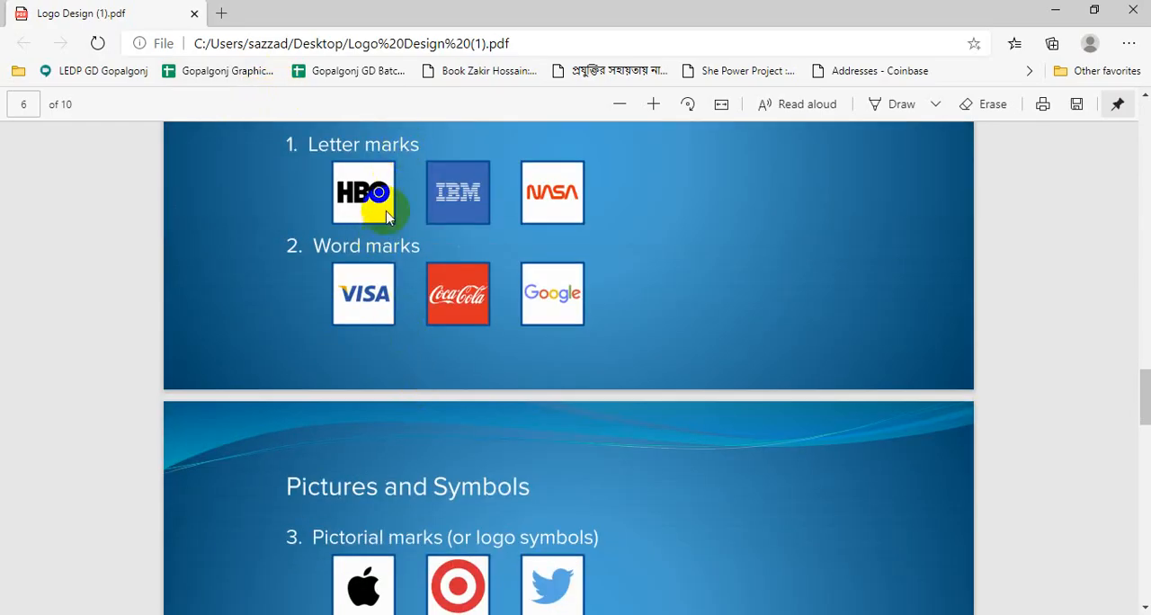
{"action": "scroll", "coordinate": [375, 255], "scroll_direction": "up", "scroll_amount": 1}
{"action": "scroll", "coordinate": [375, 255], "scroll_direction": "down", "scroll_amount": 4}
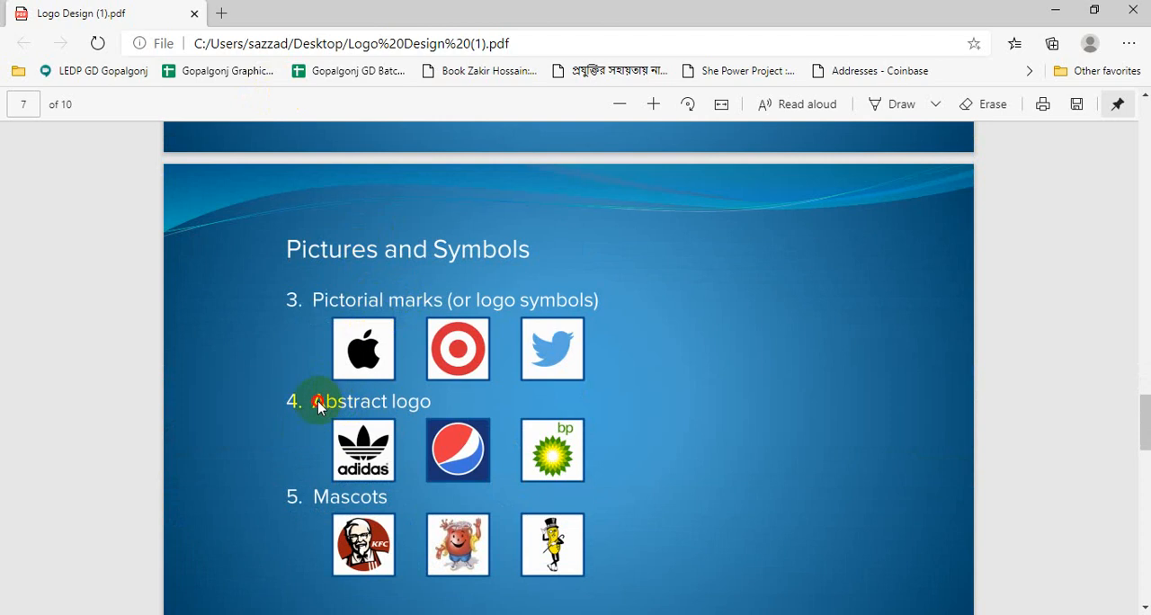
{"action": "left_click", "coordinate": [376, 402]}
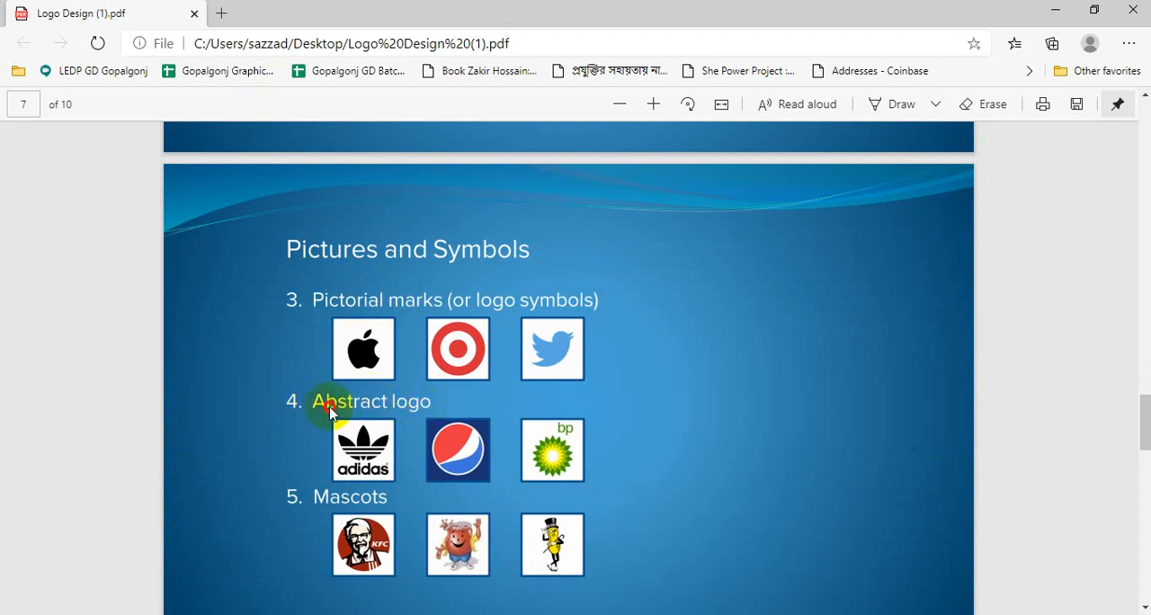
Switch back to Chrome and change the image search to "abstract logo"
{"action": "left_click", "coordinate": [332, 41]}
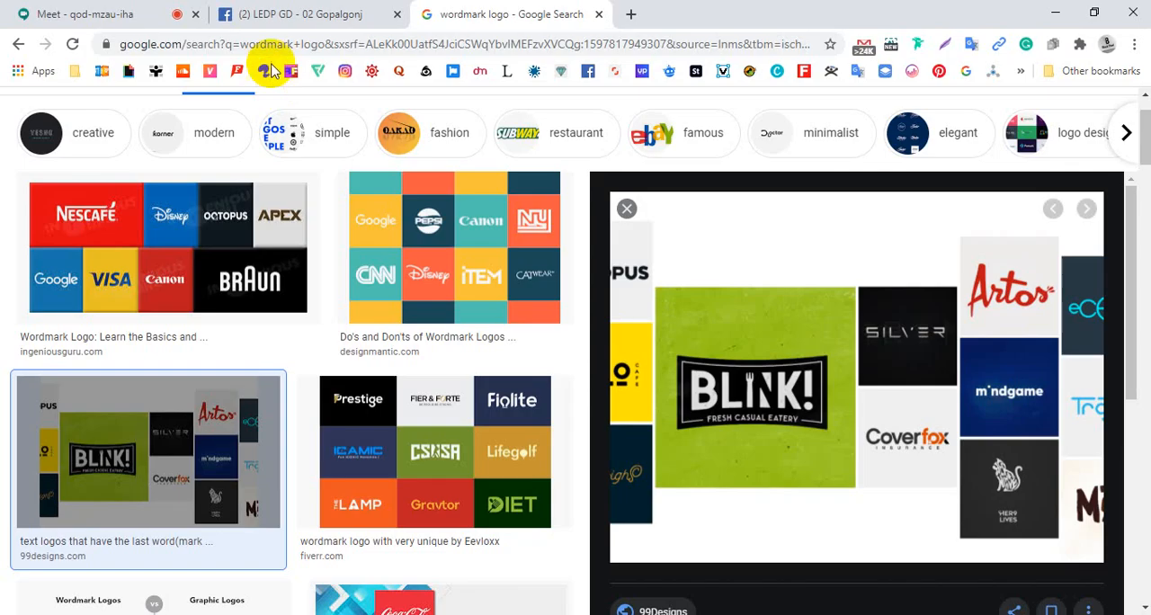
{"action": "scroll", "coordinate": [252, 135], "scroll_direction": "up", "scroll_amount": 1}
{"action": "double_click", "coordinate": [147, 124]}
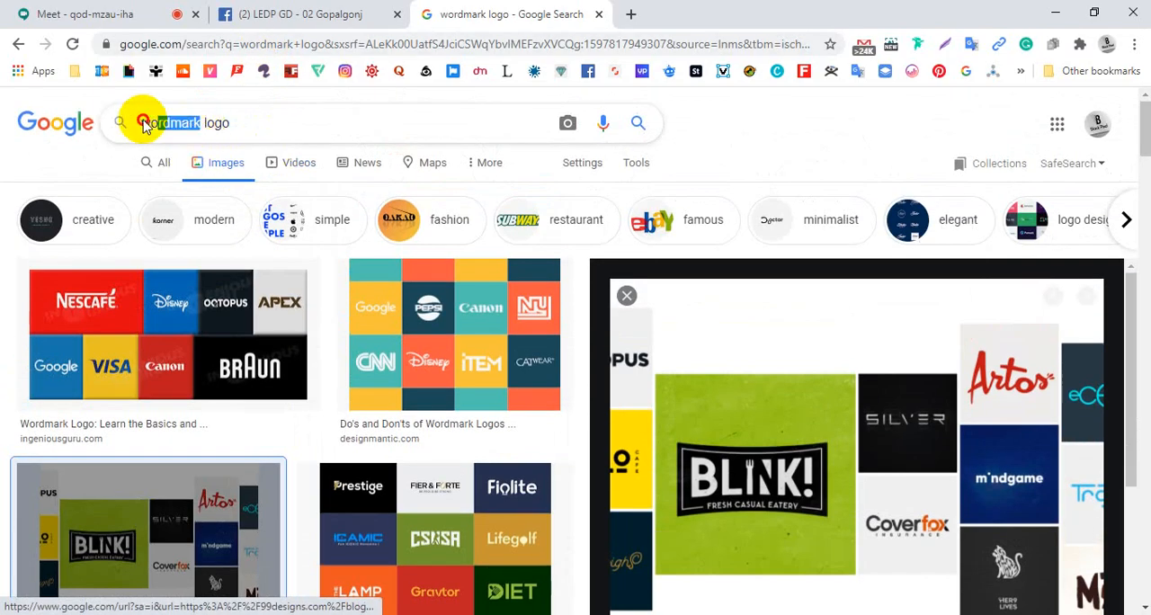
{"action": "type", "text": "abs"}
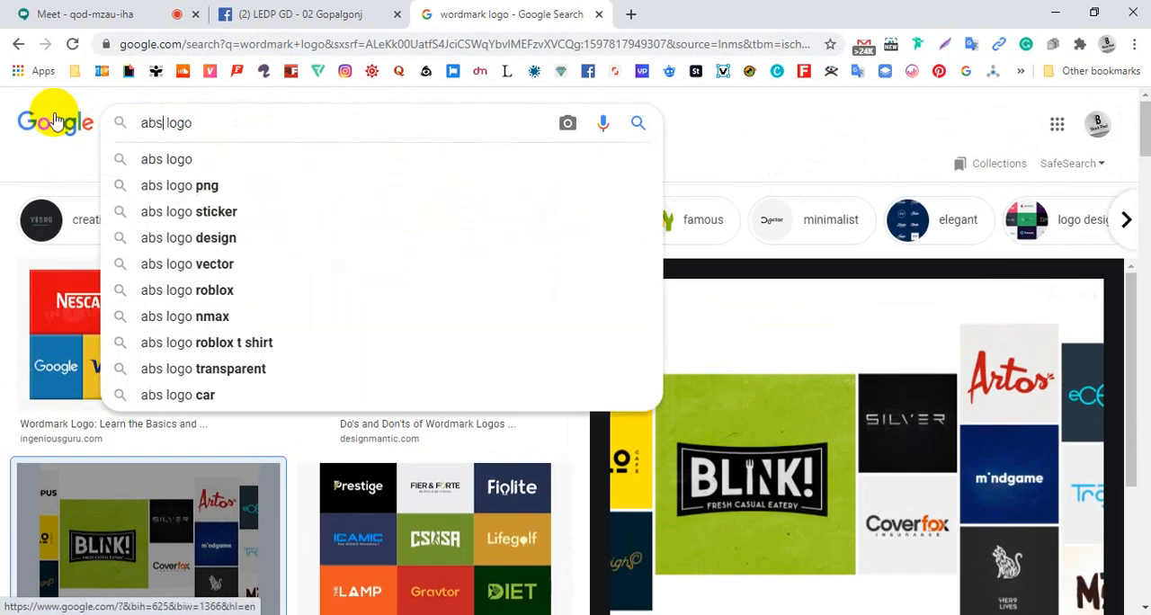
{"action": "type", "text": "tr"}
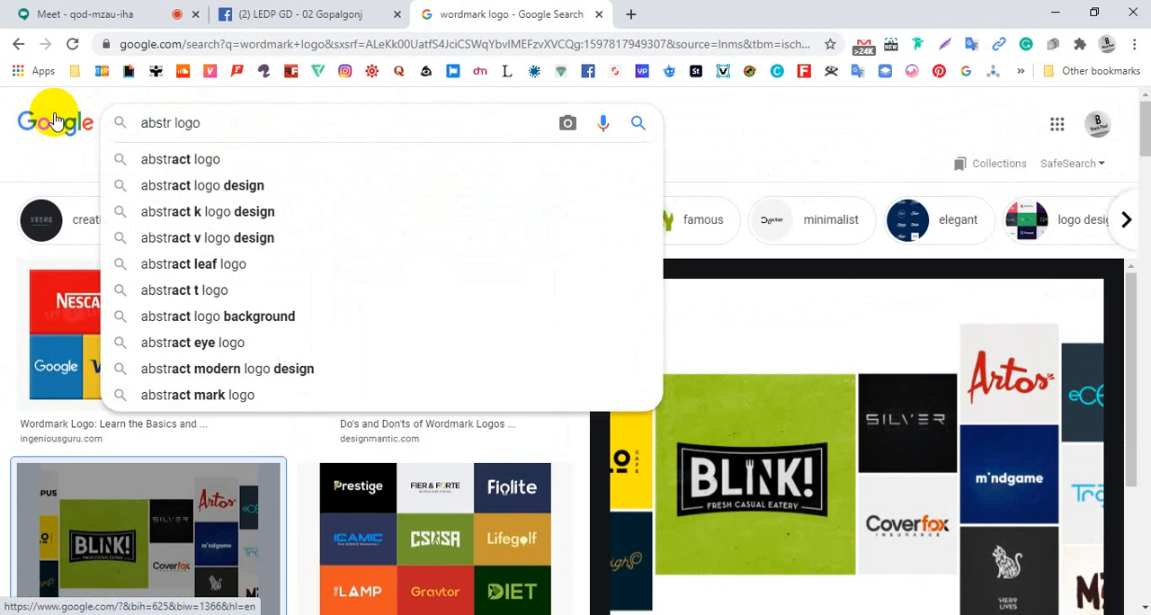
{"action": "left_click", "coordinate": [170, 159]}
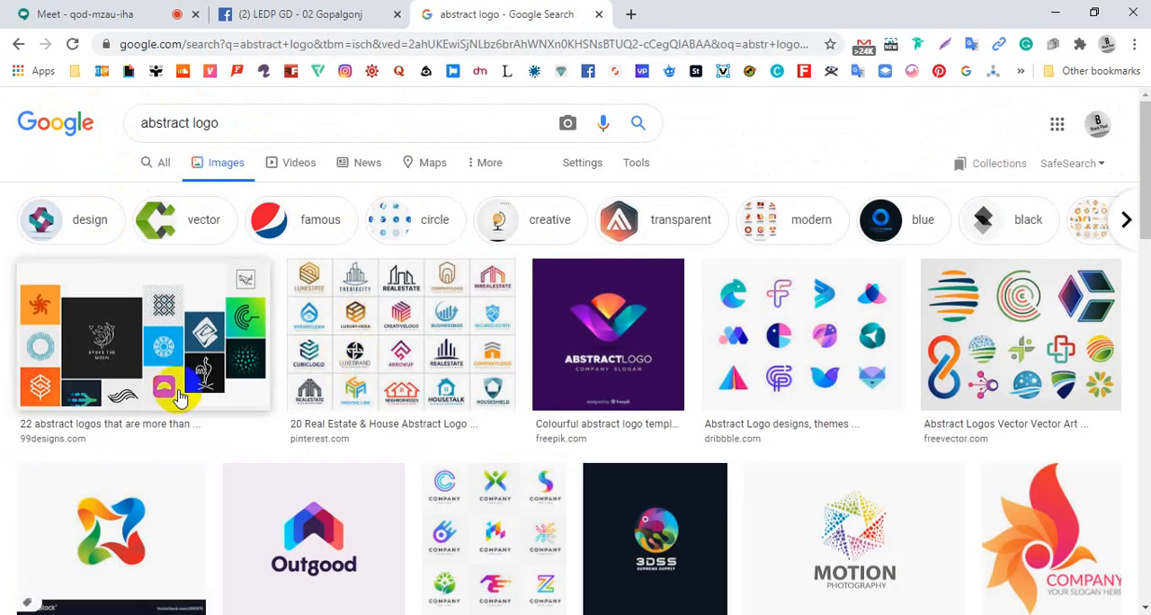
Preview the "20 Real Estate & House Abstract Logo" image and browse further abstract logo examples
{"action": "left_click", "coordinate": [381, 329]}
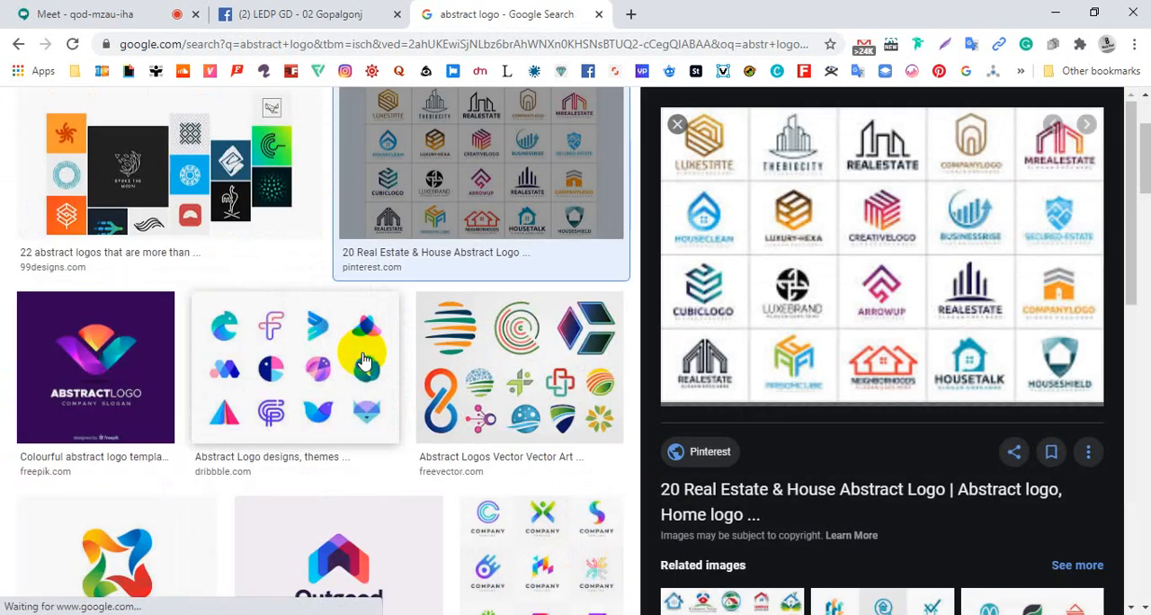
{"action": "scroll", "coordinate": [281, 418], "scroll_direction": "down", "scroll_amount": 2}
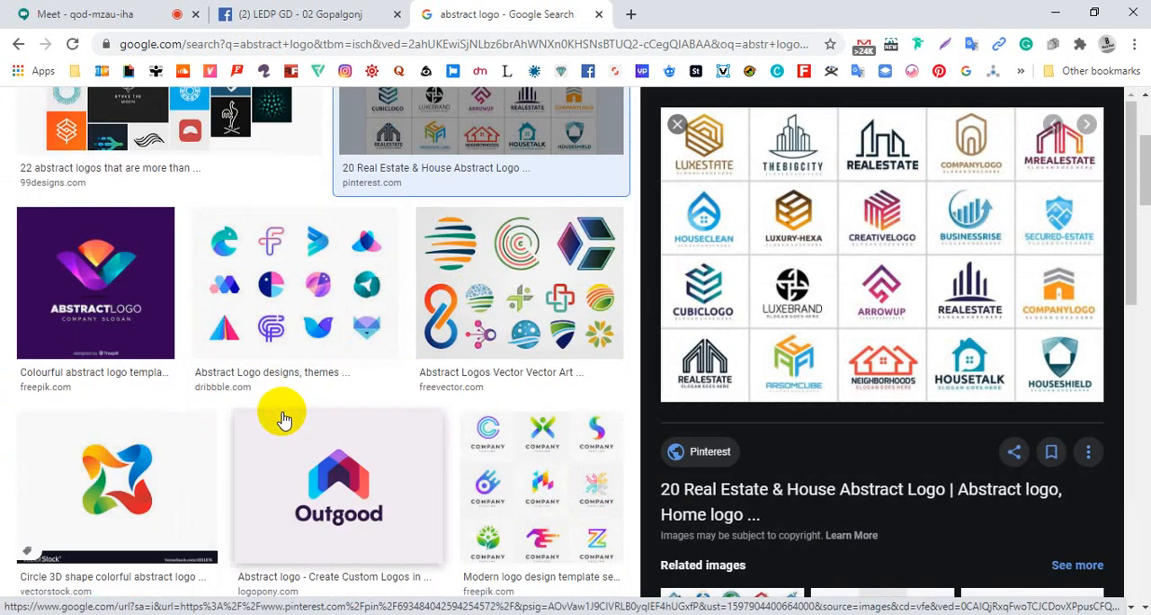
{"action": "scroll", "coordinate": [282, 418], "scroll_direction": "down", "scroll_amount": 1}
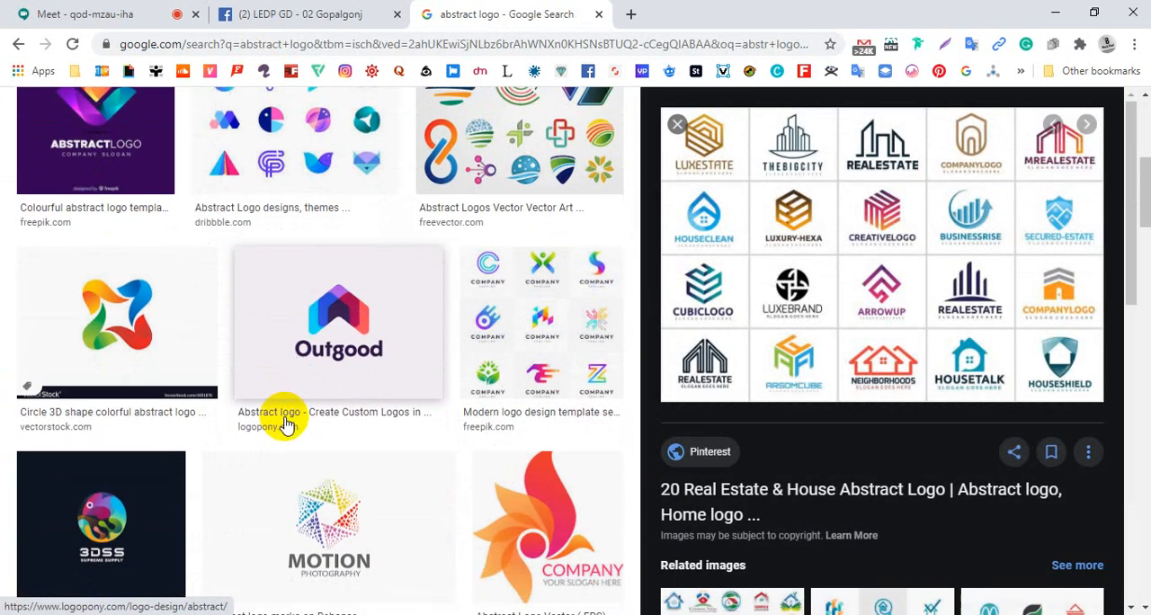
Preview the abstract logo examples from seeklogo, Vecteezy and 99designs (VIMVEST) in turn
{"action": "scroll", "coordinate": [303, 417], "scroll_direction": "down", "scroll_amount": 1}
{"action": "left_click", "coordinate": [510, 459]}
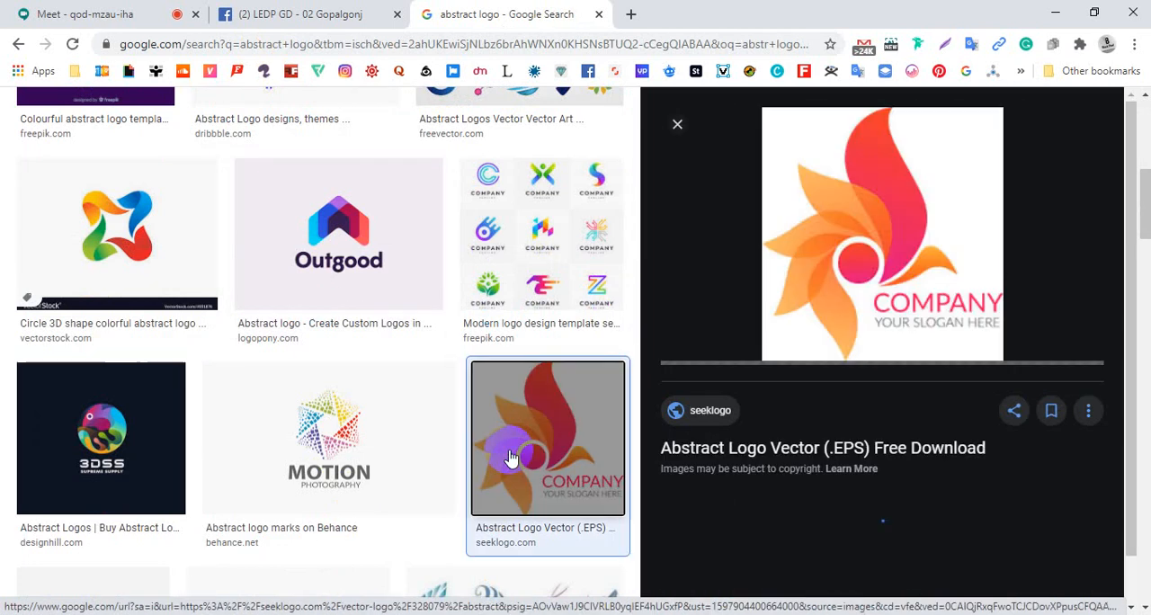
{"action": "scroll", "coordinate": [390, 468], "scroll_direction": "down", "scroll_amount": 2}
{"action": "left_click", "coordinate": [449, 464]}
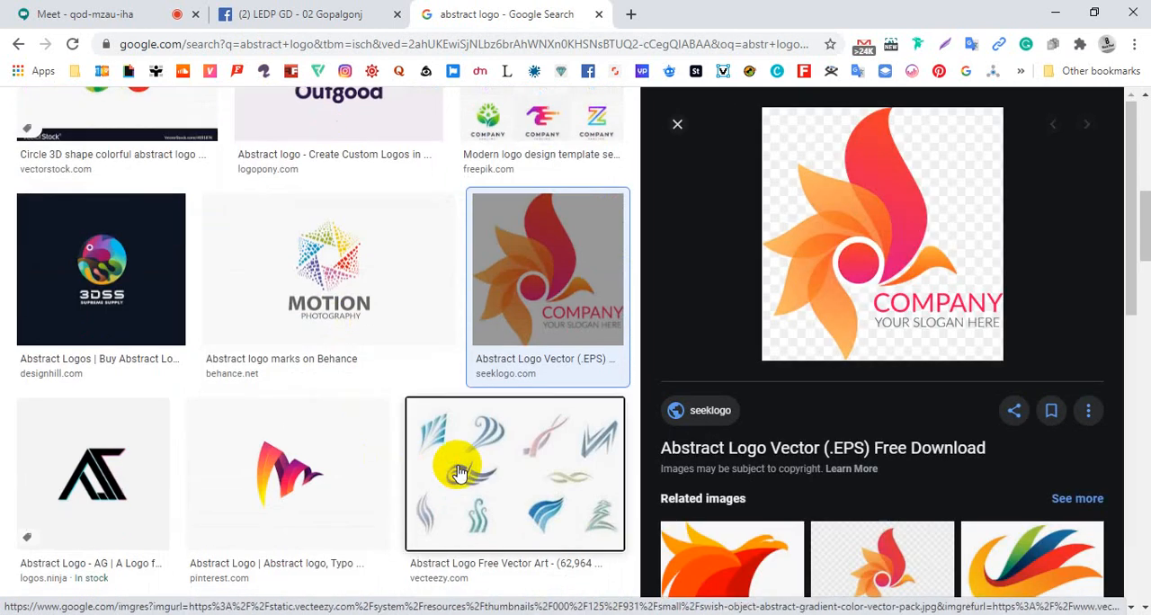
{"action": "scroll", "coordinate": [450, 468], "scroll_direction": "down", "scroll_amount": 3}
{"action": "left_click", "coordinate": [405, 450]}
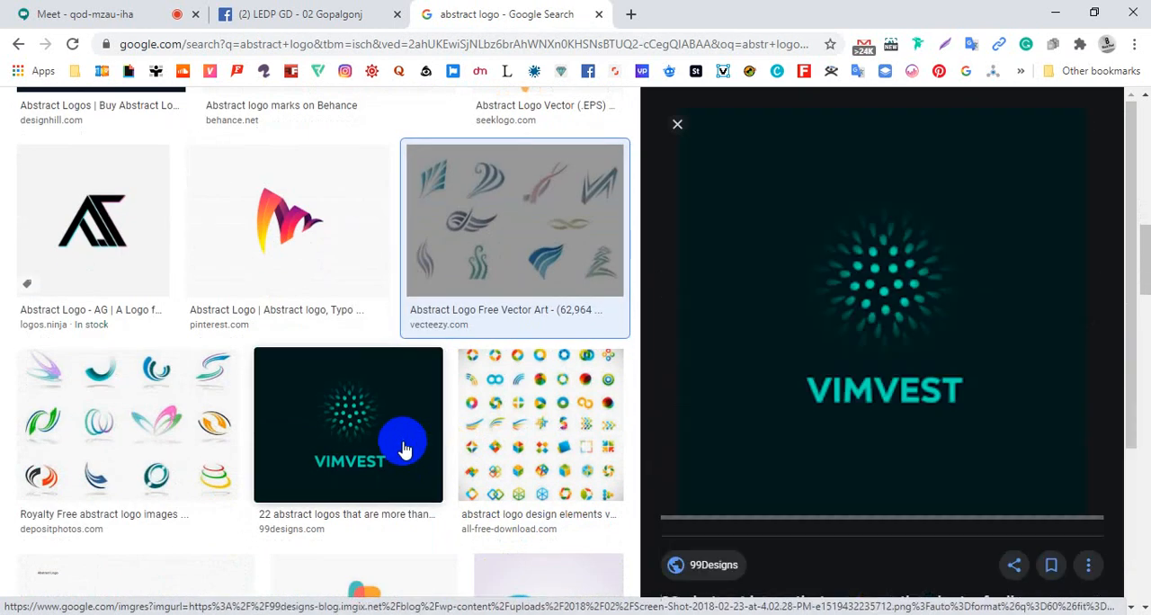
Go back to the first abstract logo results and preview the Pinterest real estate, Dribbble and "22 abstract logos" collections
{"action": "scroll", "coordinate": [404, 445], "scroll_direction": "up", "scroll_amount": 8}
{"action": "scroll", "coordinate": [405, 441], "scroll_direction": "up", "scroll_amount": 2}
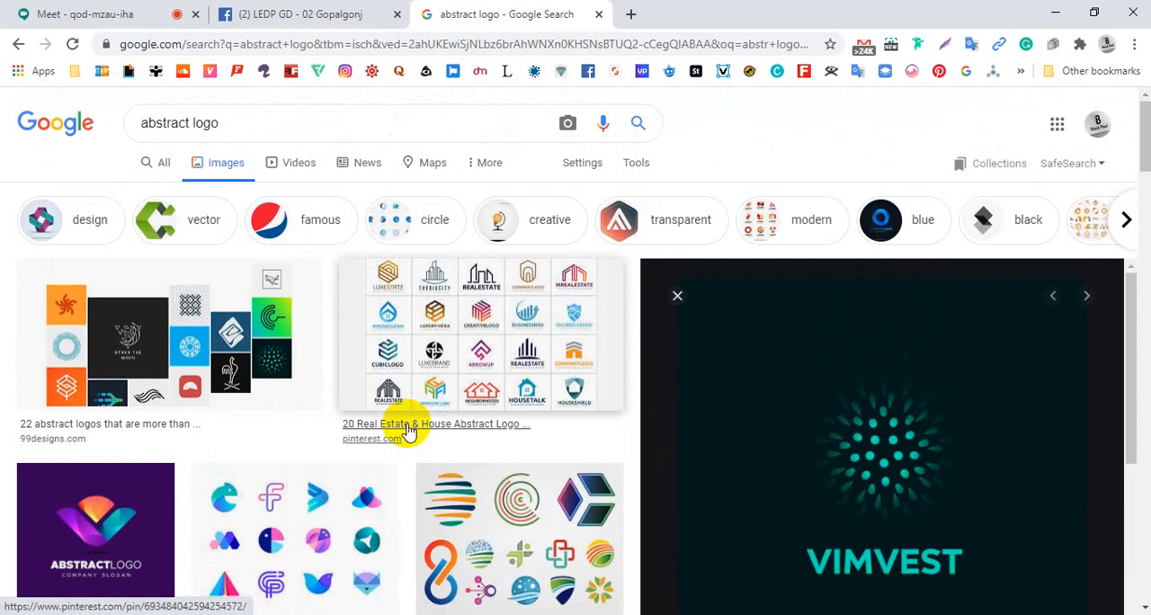
{"action": "left_click", "coordinate": [362, 381]}
{"action": "scroll", "coordinate": [351, 381], "scroll_direction": "down", "scroll_amount": 2}
{"action": "left_click", "coordinate": [235, 378]}
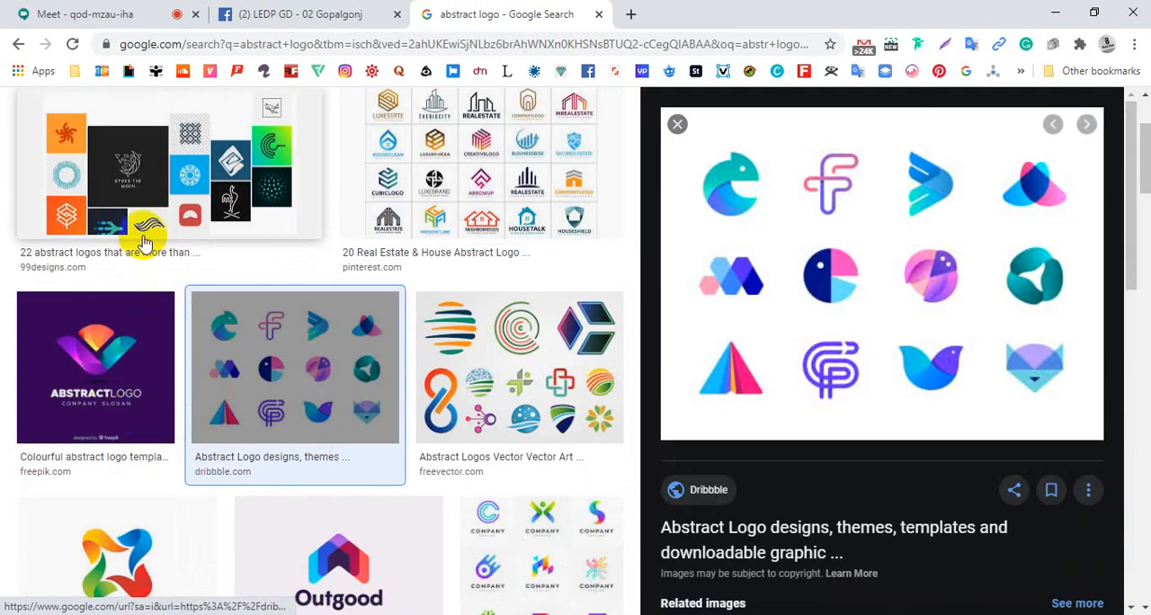
{"action": "left_click", "coordinate": [147, 225]}
Check the "Mascots" entry in the Logo Design PDF, and switch back to Chrome to change the image search to "mascot logo"
{"action": "key", "text": "alt+Tab"}
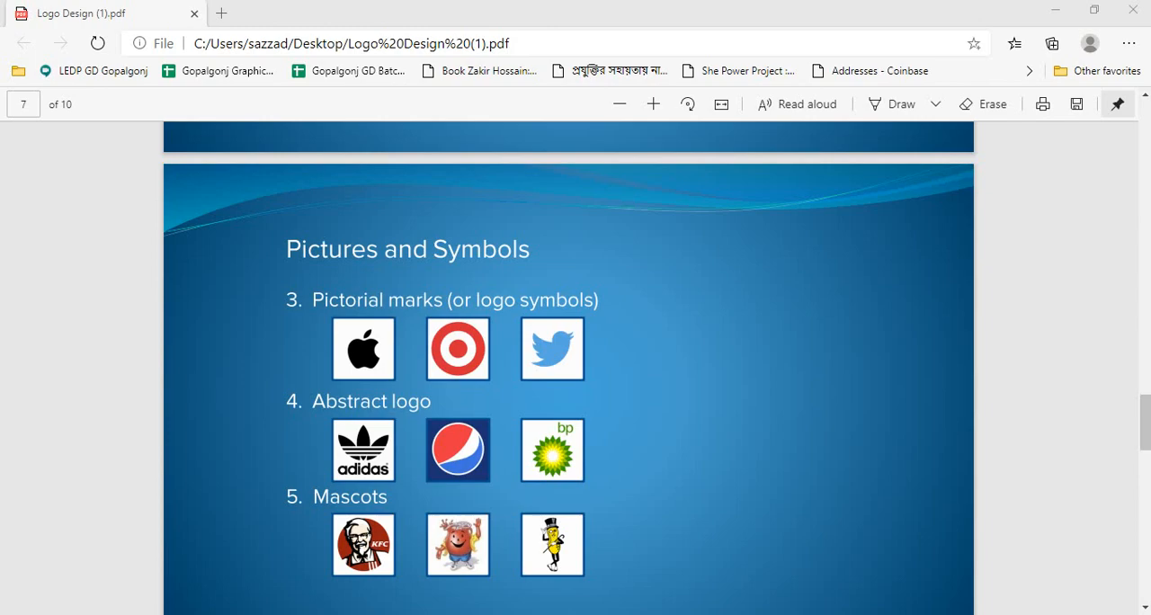
{"action": "scroll", "coordinate": [450, 437], "scroll_direction": "down", "scroll_amount": 1}
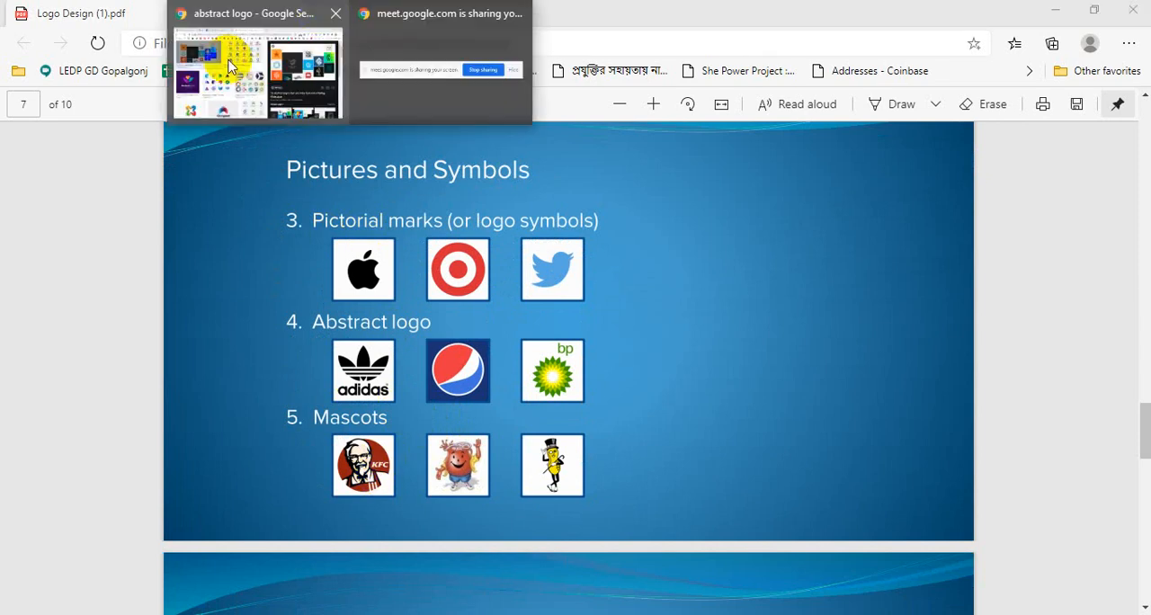
{"action": "left_click", "coordinate": [226, 54]}
{"action": "scroll", "coordinate": [349, 198], "scroll_direction": "up", "scroll_amount": 3}
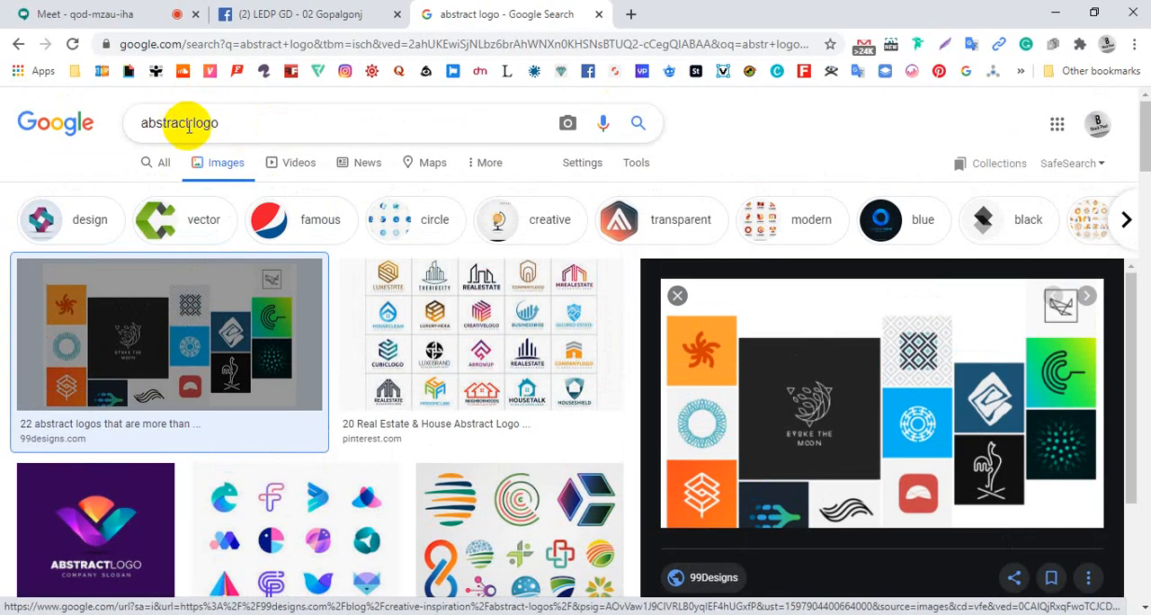
{"action": "left_click_drag", "start_coordinate": [191, 124], "coordinate": [120, 129]}
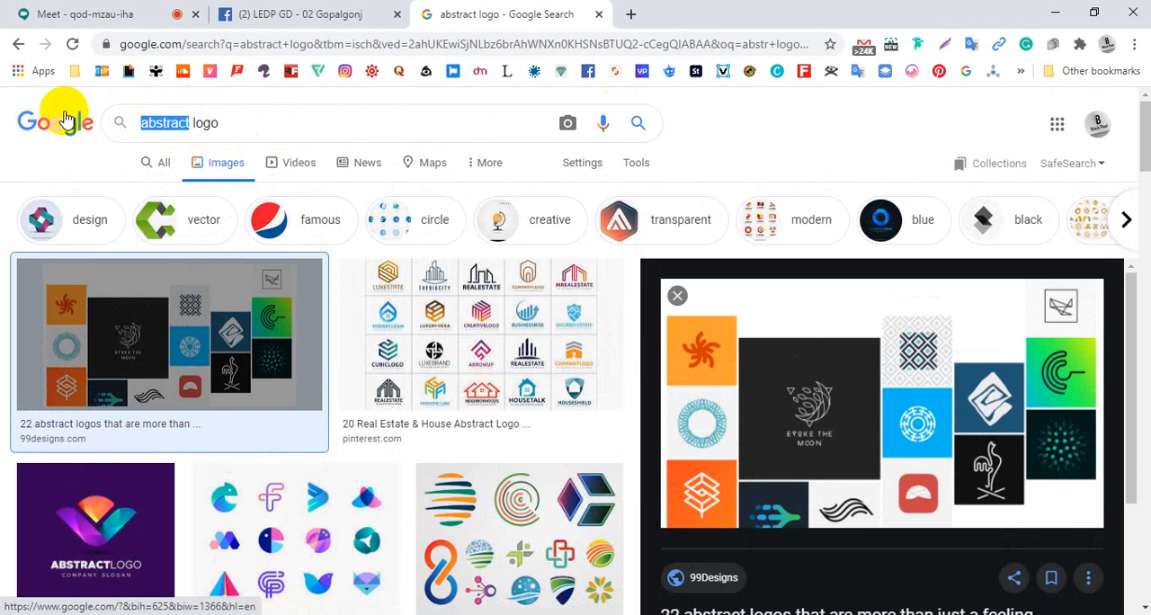
{"action": "type", "text": "masco"}
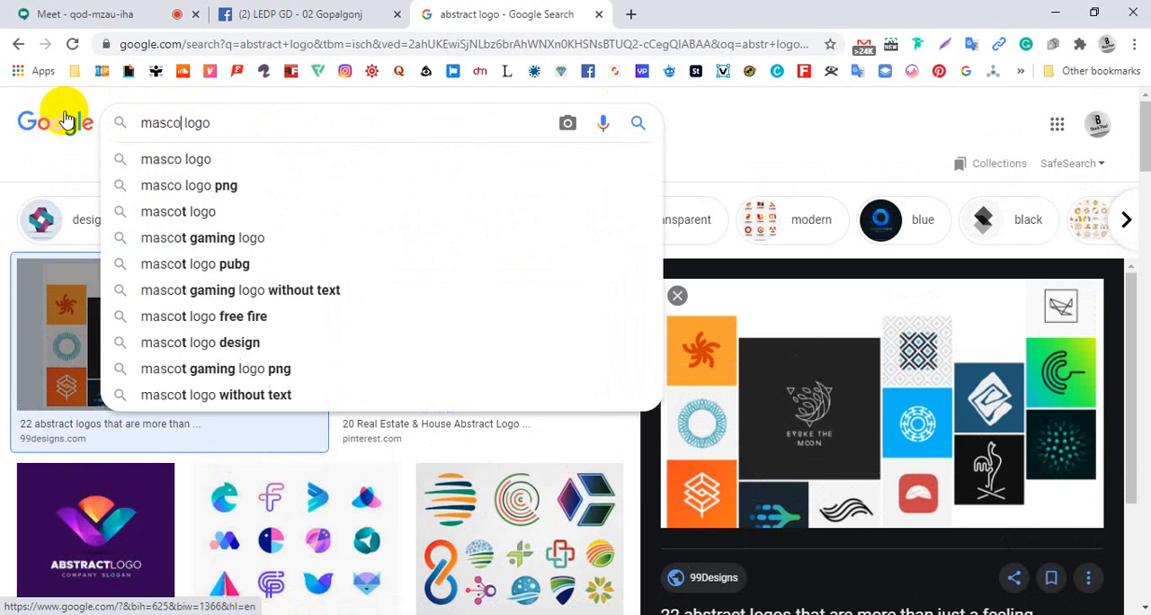
{"action": "type", "text": "t"}
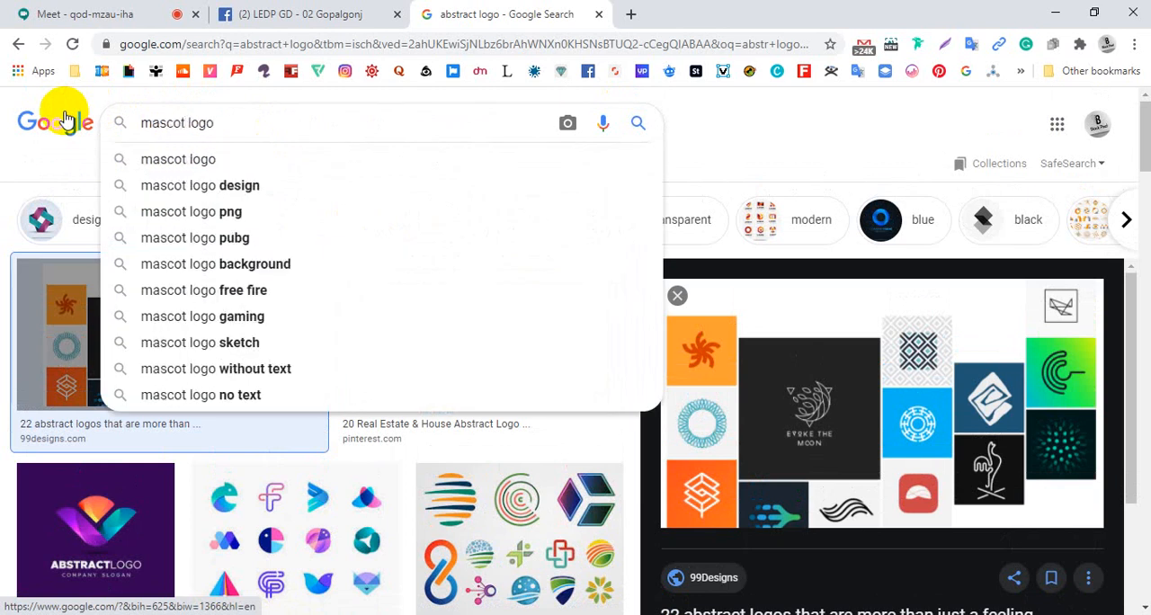
{"action": "left_click", "coordinate": [146, 160]}
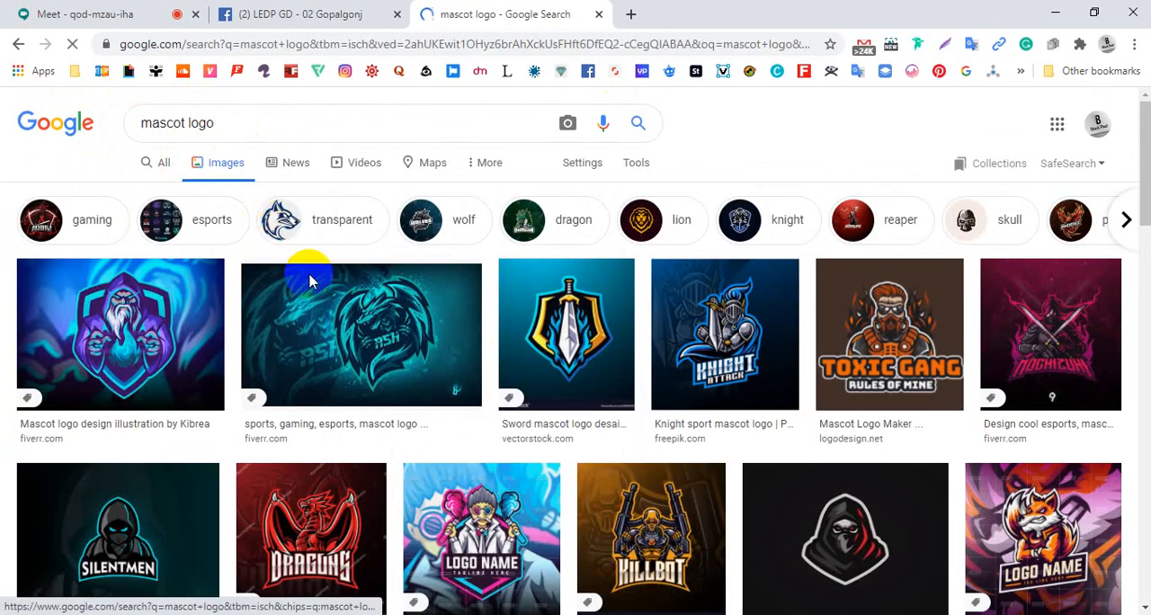
Browse the mascot logo results and preview the scientist mascot and the "Toxic Gang" logo
{"action": "scroll", "coordinate": [540, 432], "scroll_direction": "down", "scroll_amount": 1}
{"action": "scroll", "coordinate": [566, 438], "scroll_direction": "down", "scroll_amount": 1}
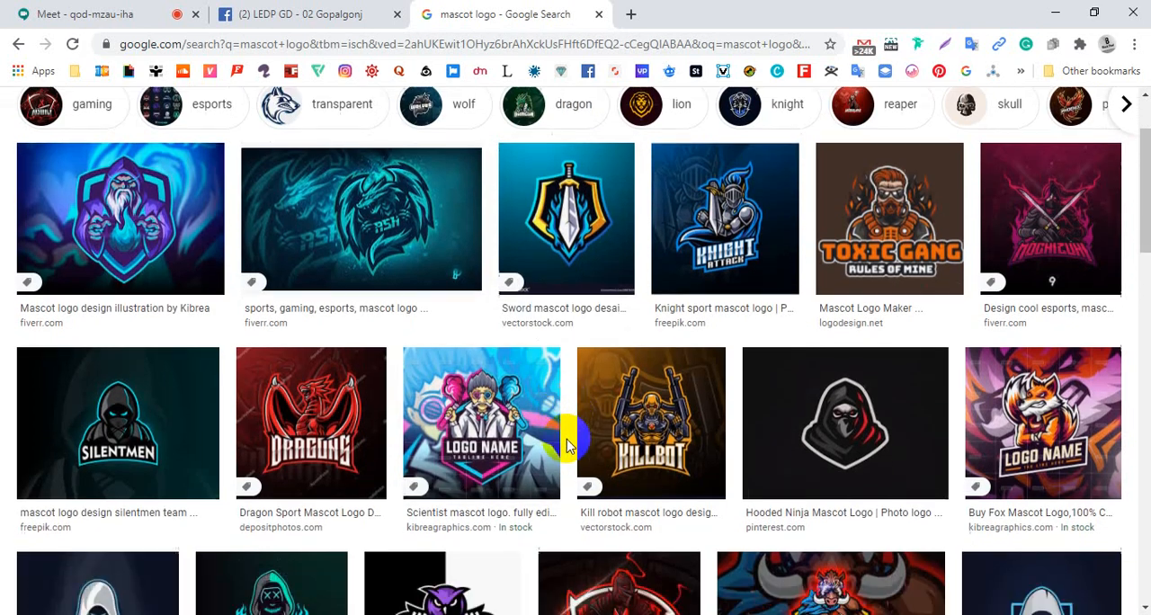
{"action": "scroll", "coordinate": [578, 424], "scroll_direction": "up", "scroll_amount": 1}
{"action": "left_click", "coordinate": [537, 437]}
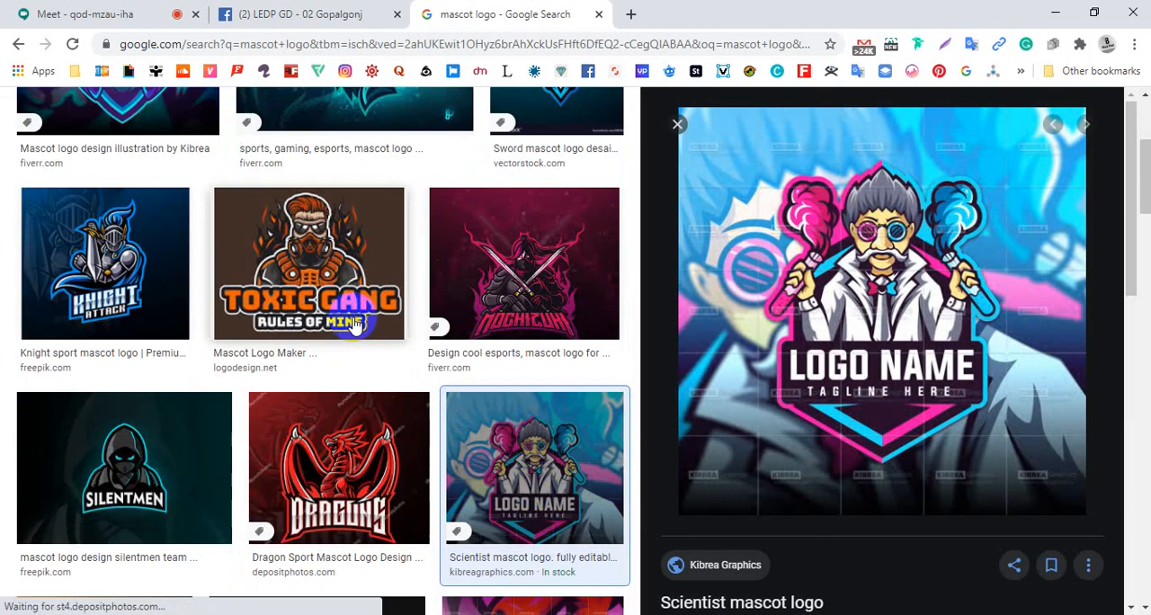
{"action": "left_click", "coordinate": [326, 272]}
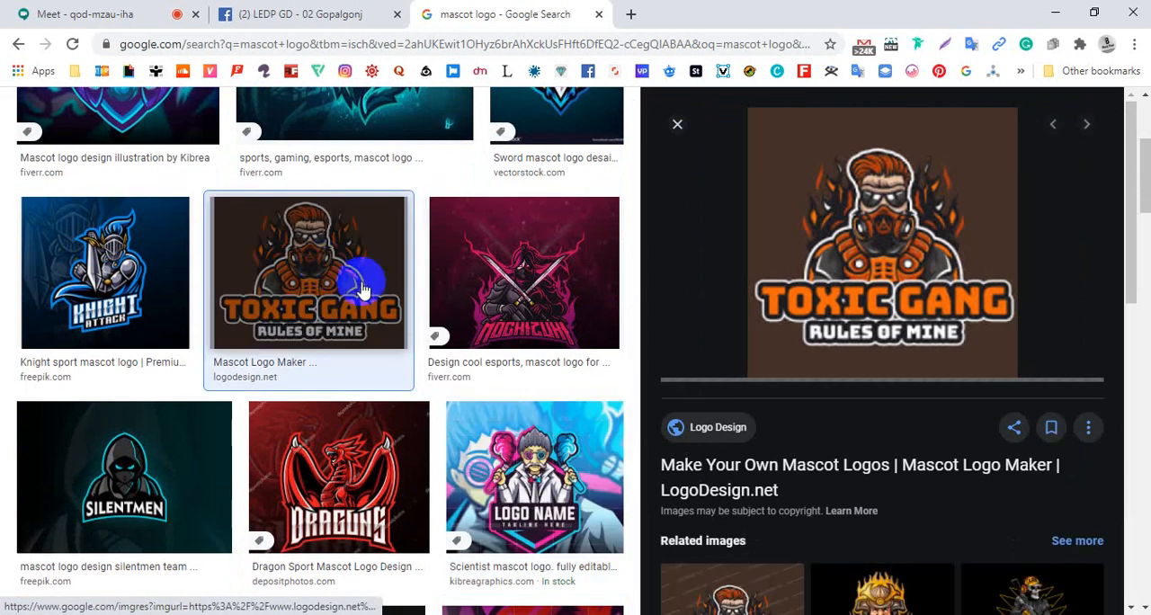
Preview the "ASH" esports logo, the bearded wizard mascot and the "Knight Attack" logo in turn
{"action": "scroll", "coordinate": [381, 301], "scroll_direction": "up", "scroll_amount": 3}
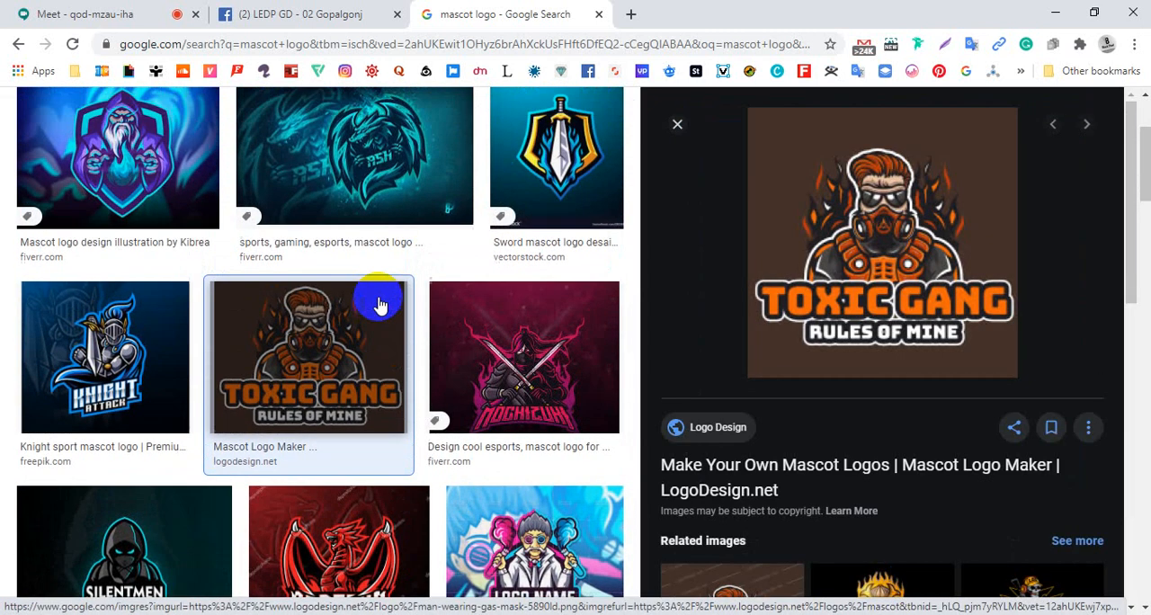
{"action": "left_click", "coordinate": [338, 254]}
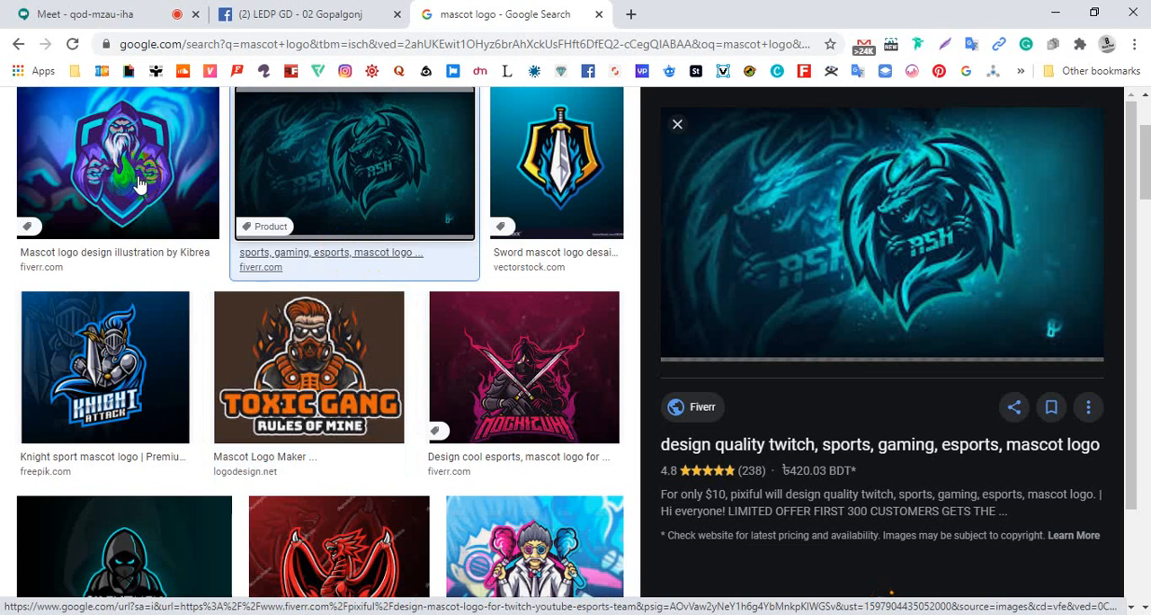
{"action": "left_click", "coordinate": [138, 184]}
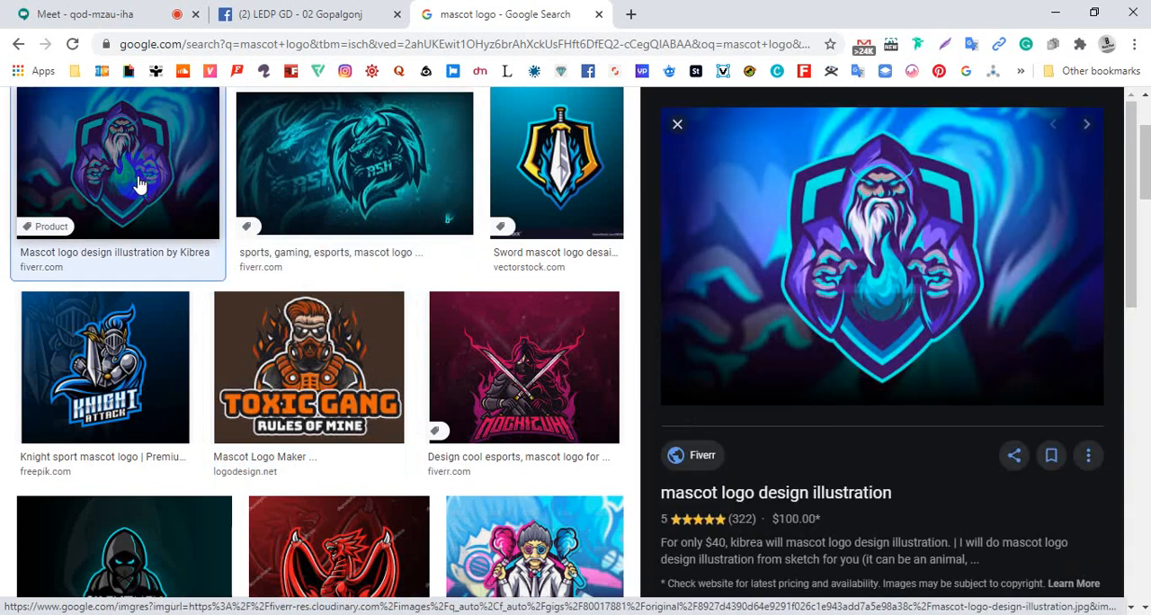
{"action": "left_click", "coordinate": [109, 353]}
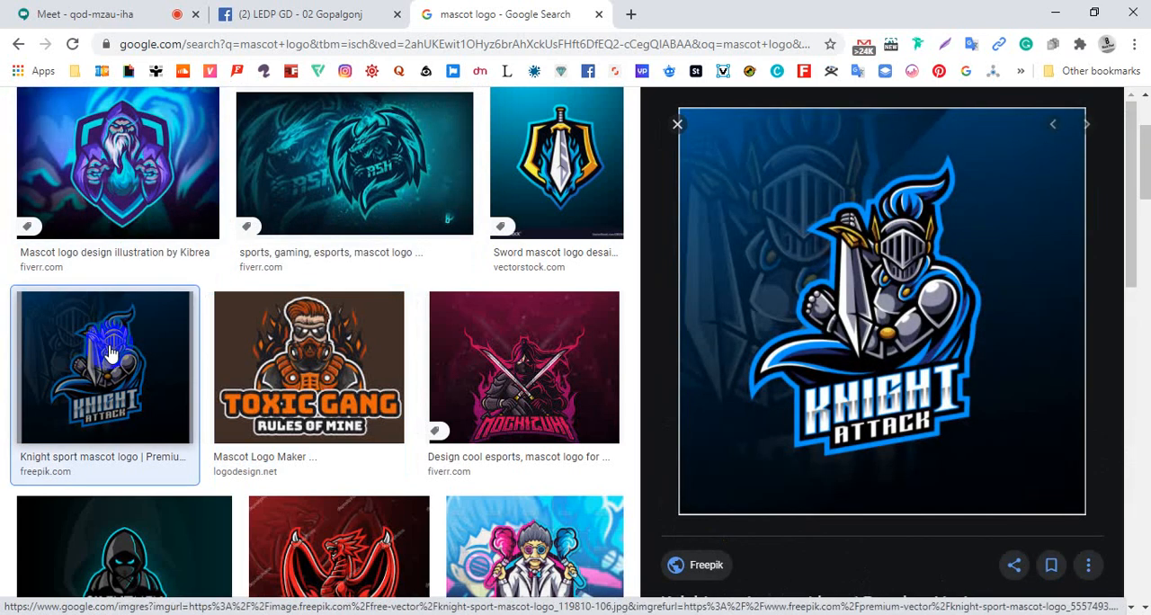
{"action": "scroll", "coordinate": [115, 349], "scroll_direction": "down", "scroll_amount": 1}
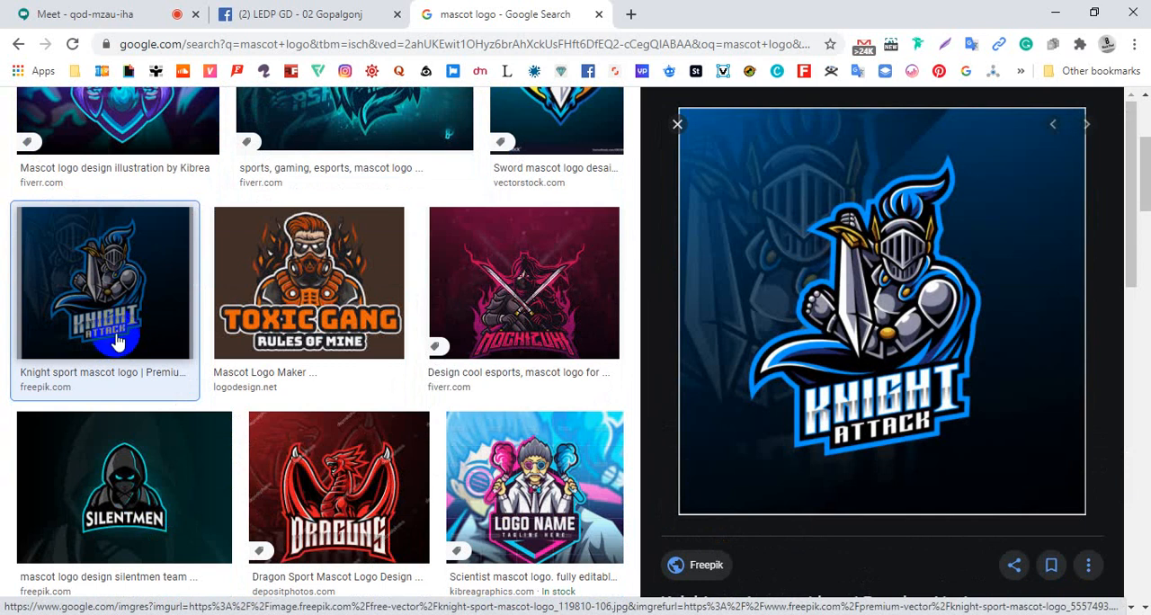
Return to the Logo Design PDF and review the combination mark and emblem types before going back to the mascots
{"action": "key", "text": "alt+Tab"}
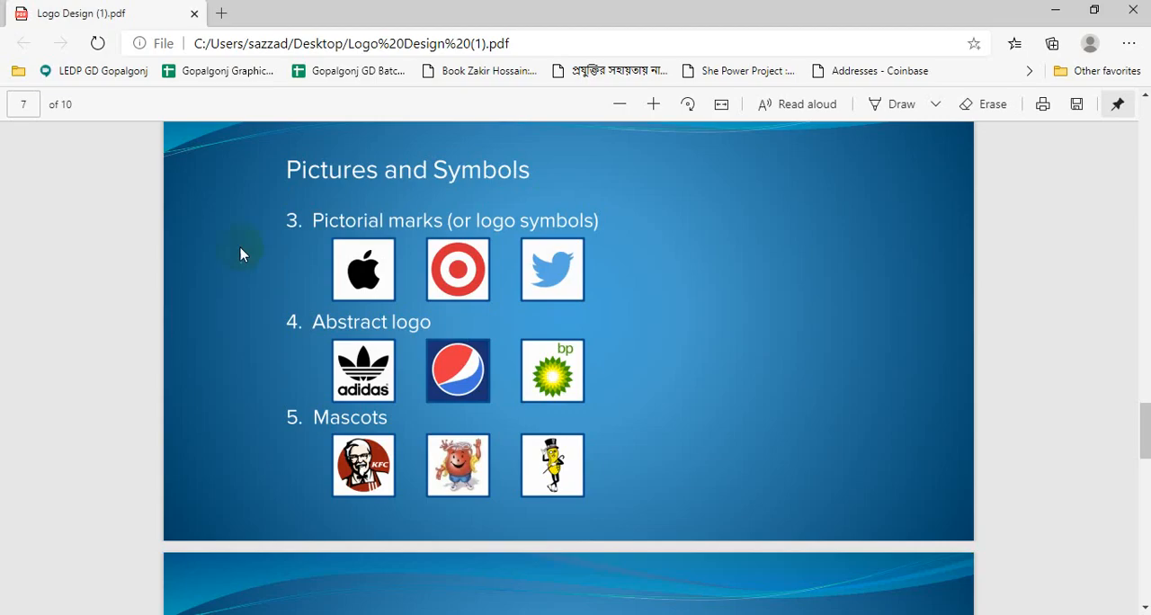
{"action": "scroll", "coordinate": [388, 466], "scroll_direction": "down", "scroll_amount": 3}
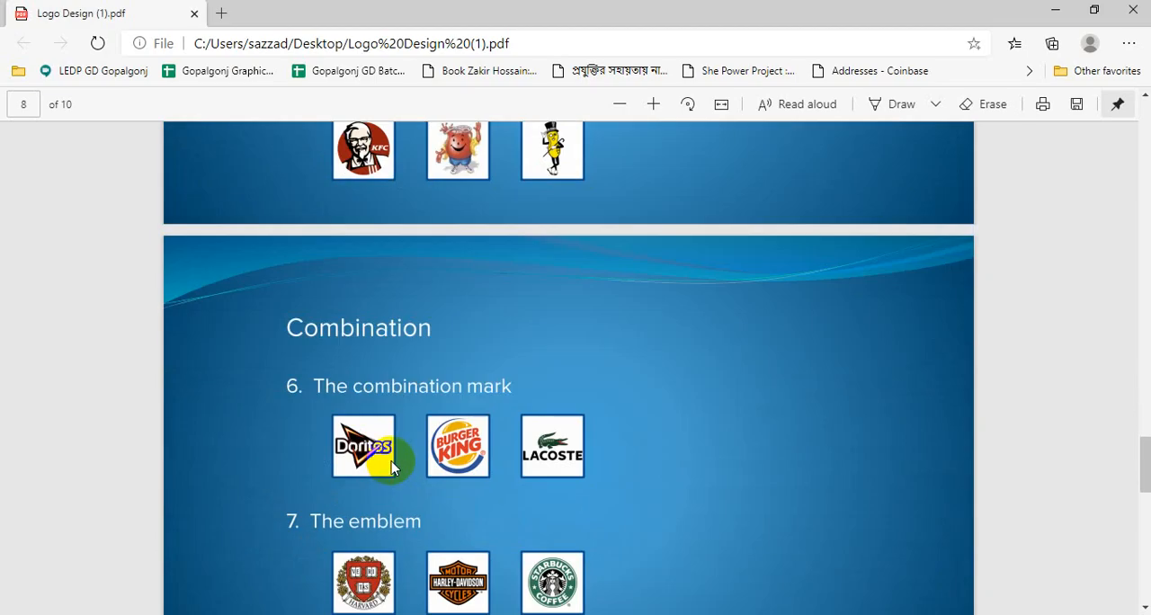
{"action": "scroll", "coordinate": [391, 463], "scroll_direction": "down", "scroll_amount": 1}
{"action": "scroll", "coordinate": [390, 458], "scroll_direction": "up", "scroll_amount": 4}
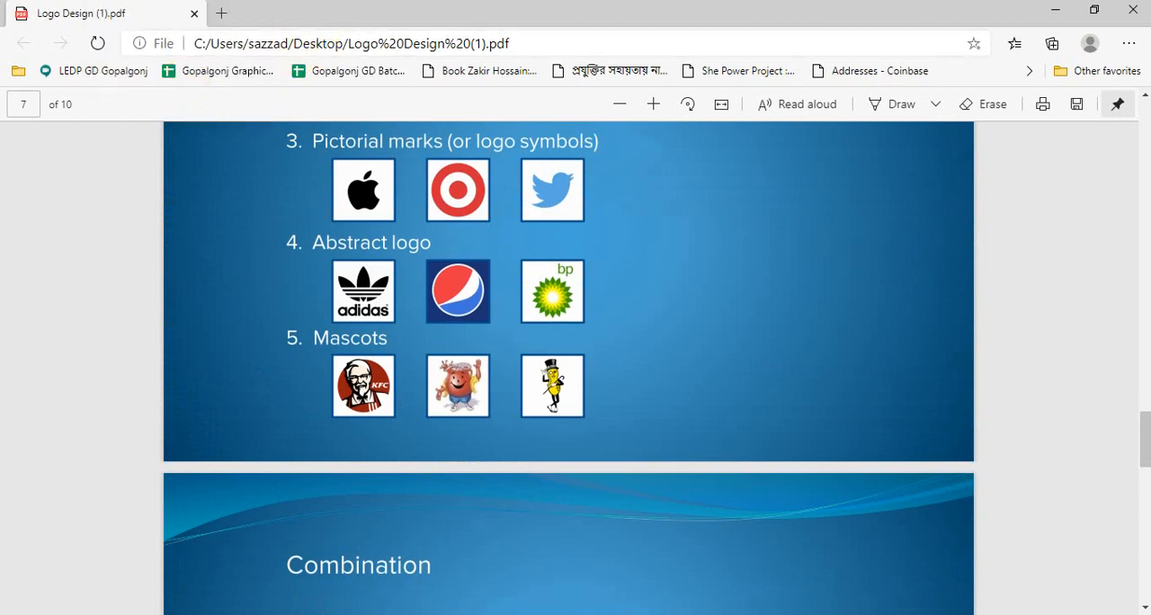
Switch back to Chrome and preview the Hooded Ninja and Fox mascot logos
{"action": "left_click", "coordinate": [269, 63]}
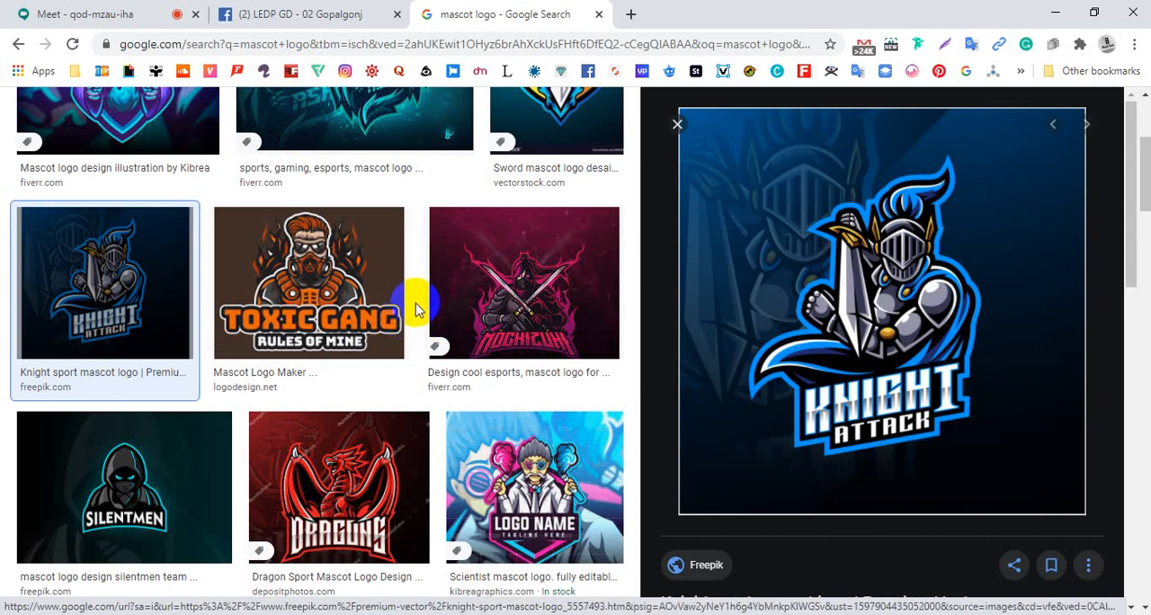
{"action": "scroll", "coordinate": [389, 321], "scroll_direction": "down", "scroll_amount": 2}
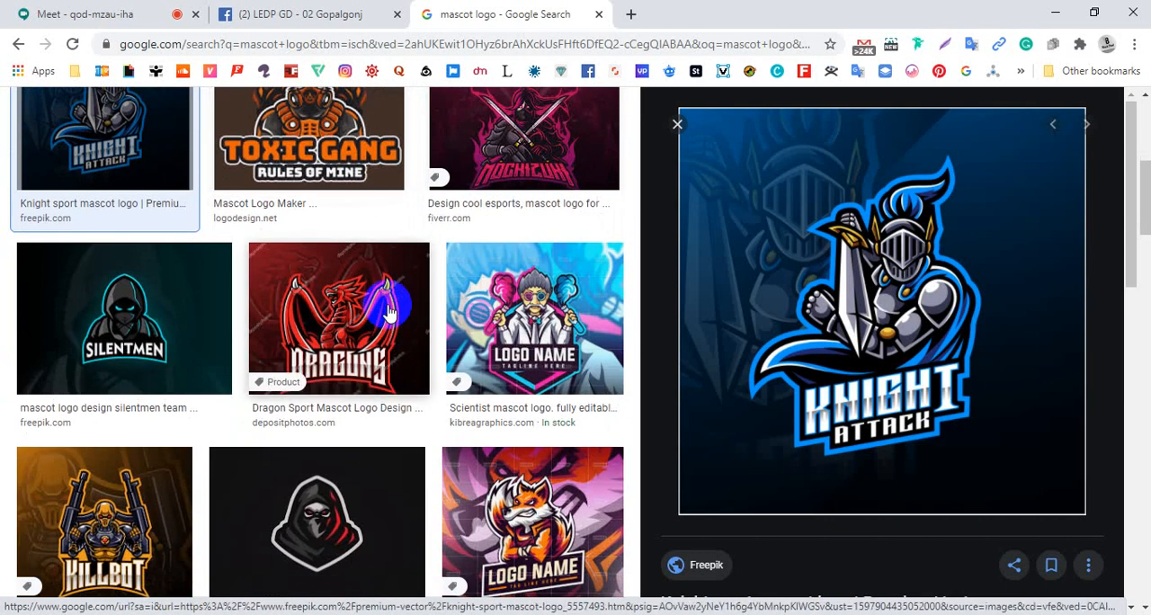
{"action": "scroll", "coordinate": [389, 311], "scroll_direction": "down", "scroll_amount": 2}
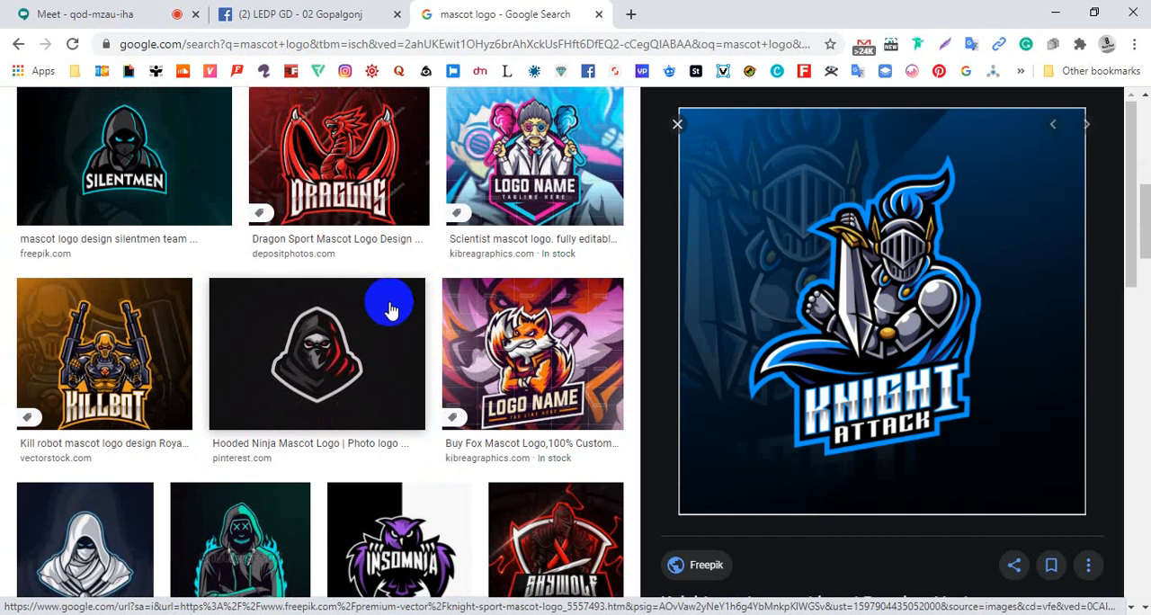
{"action": "left_click", "coordinate": [389, 310]}
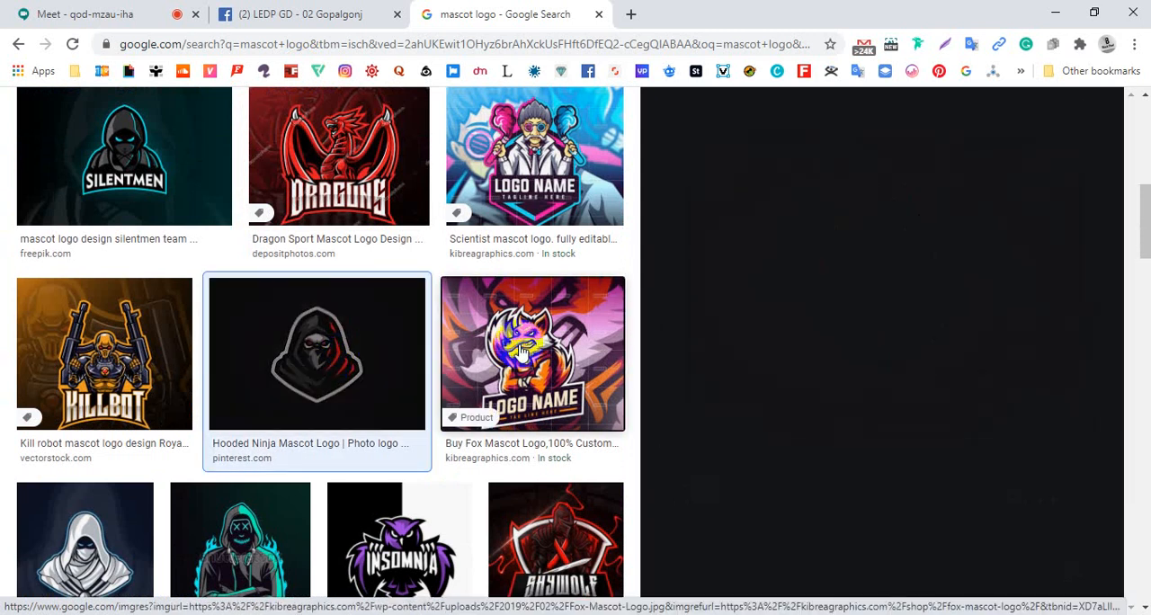
{"action": "left_click", "coordinate": [522, 352]}
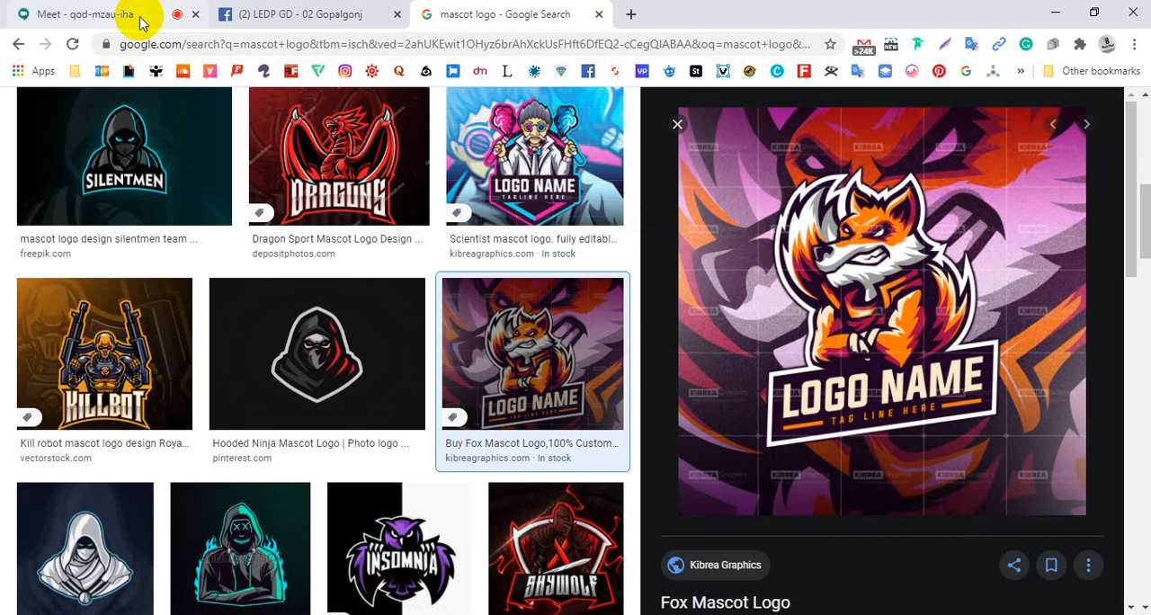
Preview the "Insomnia" owl logo and the blue Wolf Mascot Logo from Pinterest
{"action": "scroll", "coordinate": [497, 367], "scroll_direction": "down", "scroll_amount": 2}
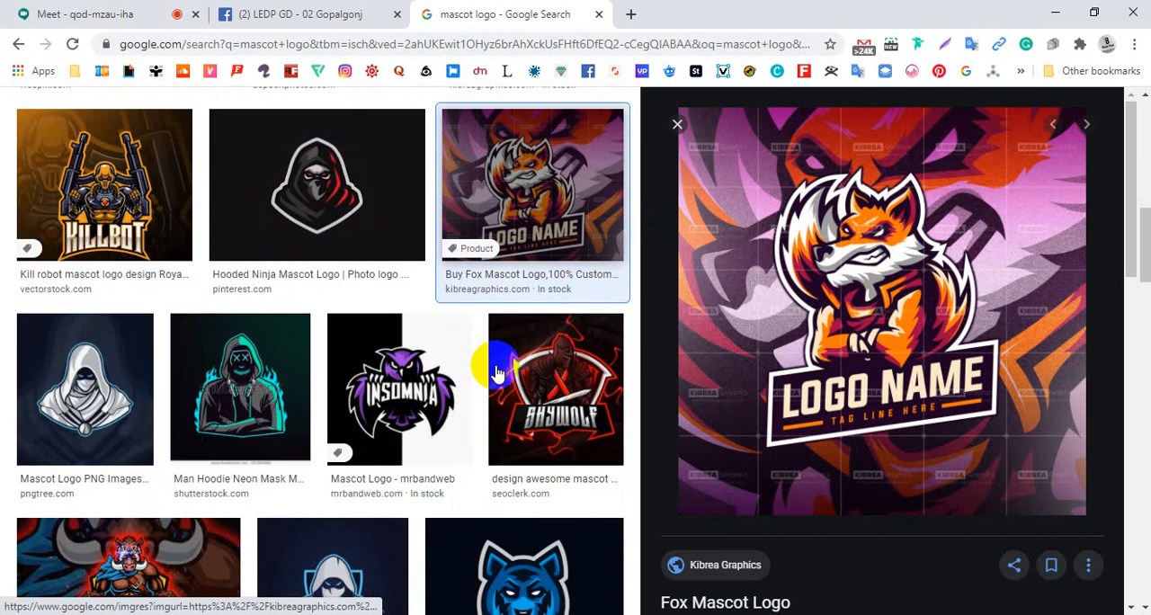
{"action": "left_click", "coordinate": [403, 385]}
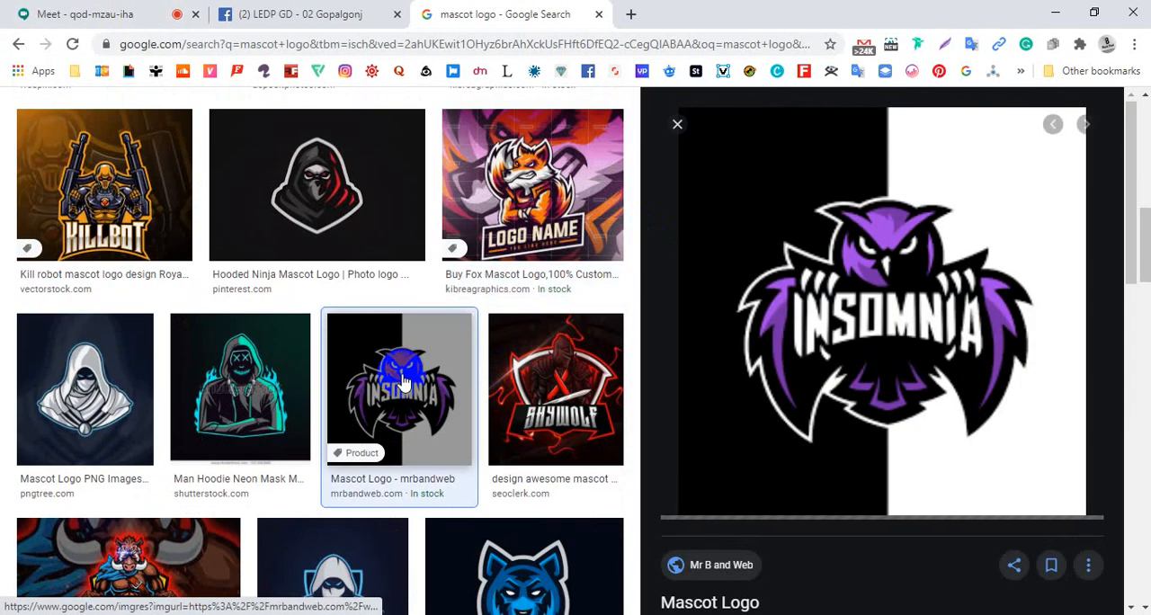
{"action": "scroll", "coordinate": [403, 385], "scroll_direction": "down", "scroll_amount": 2}
{"action": "left_click", "coordinate": [490, 513]}
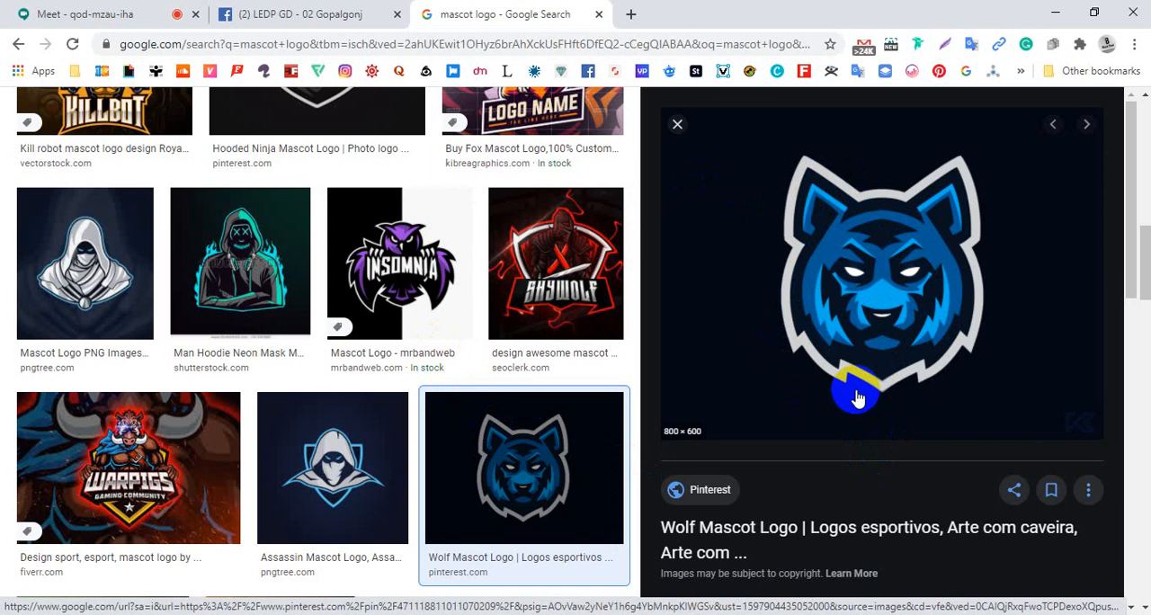
Preview further mascot logos in turn, including the assassin, the Behance project, the "Tigers" logo and the magic girl
{"action": "left_click", "coordinate": [360, 462]}
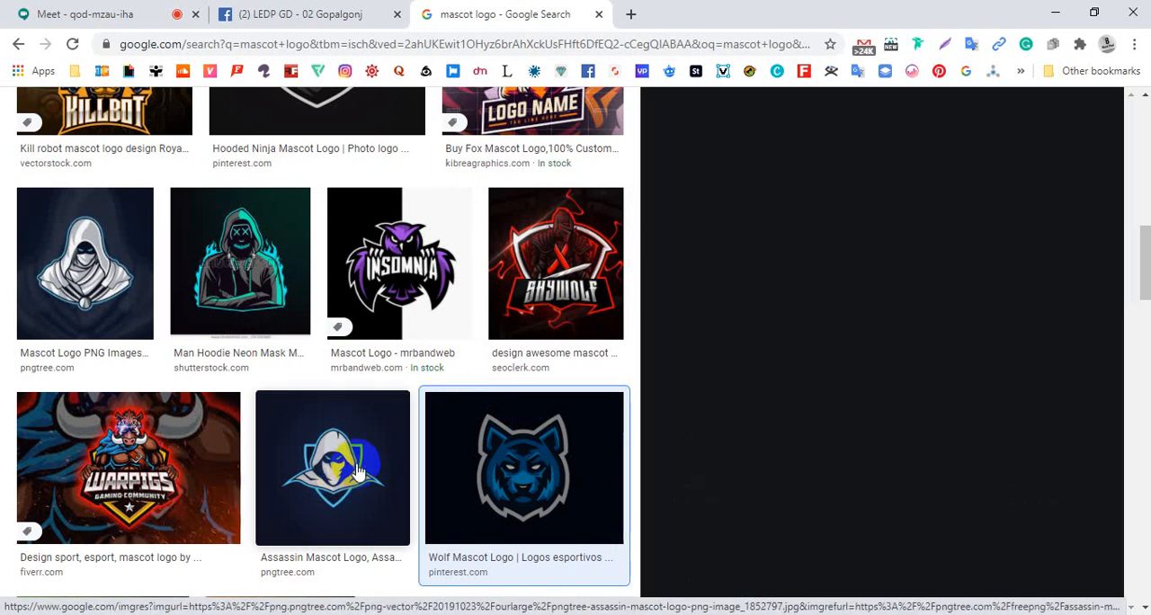
{"action": "left_click", "coordinate": [429, 432]}
{"action": "left_click", "coordinate": [296, 430]}
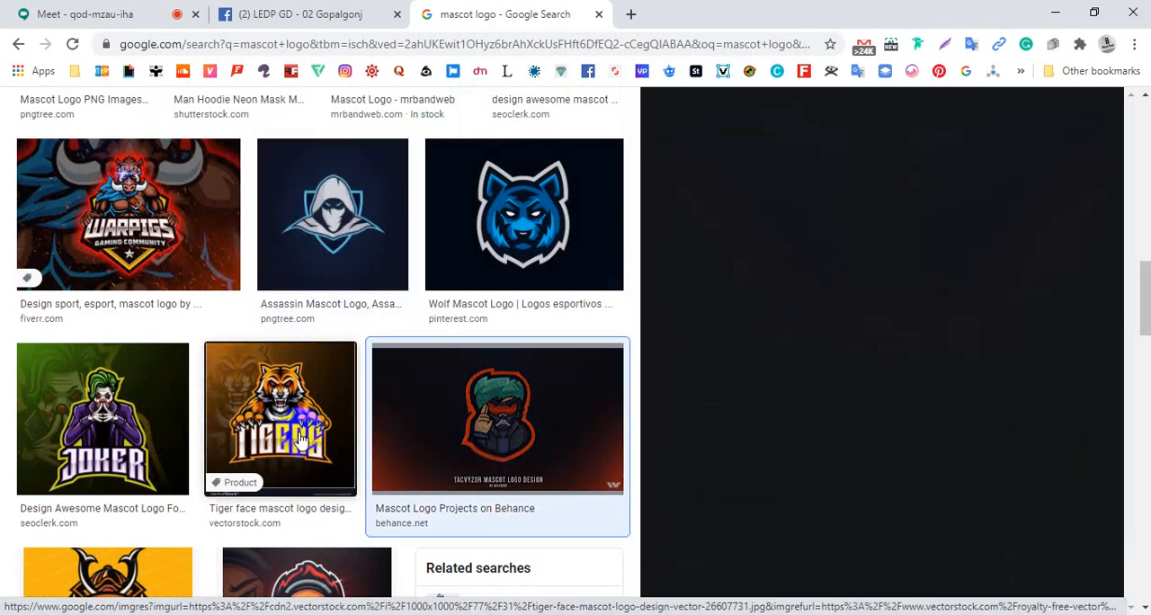
{"action": "scroll", "coordinate": [301, 449], "scroll_direction": "down", "scroll_amount": 2}
{"action": "left_click", "coordinate": [301, 499]}
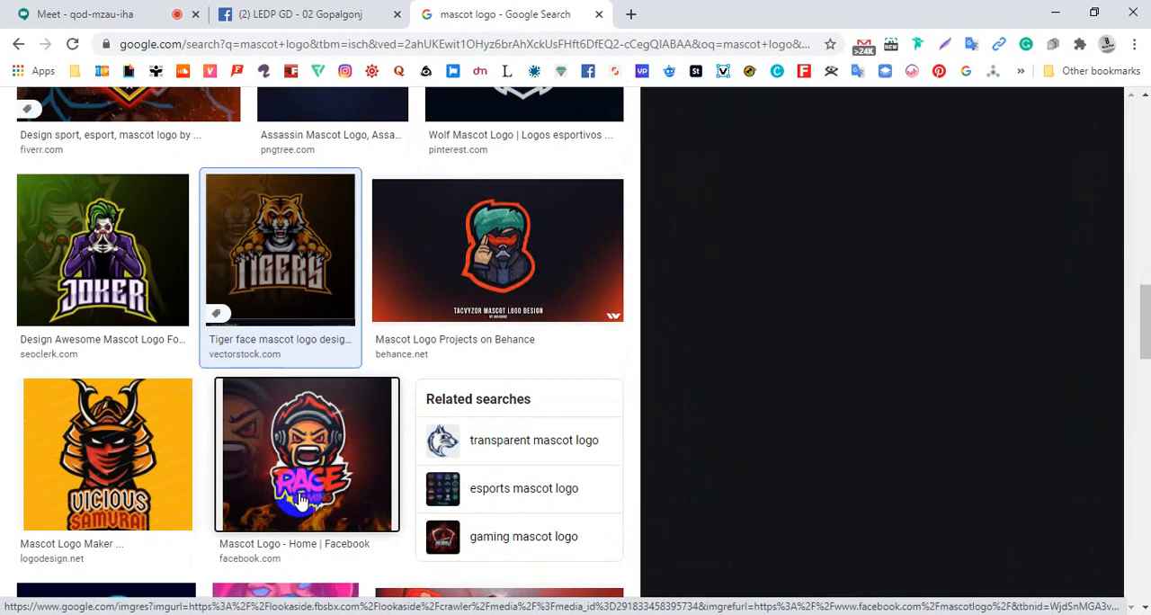
{"action": "left_click", "coordinate": [301, 501]}
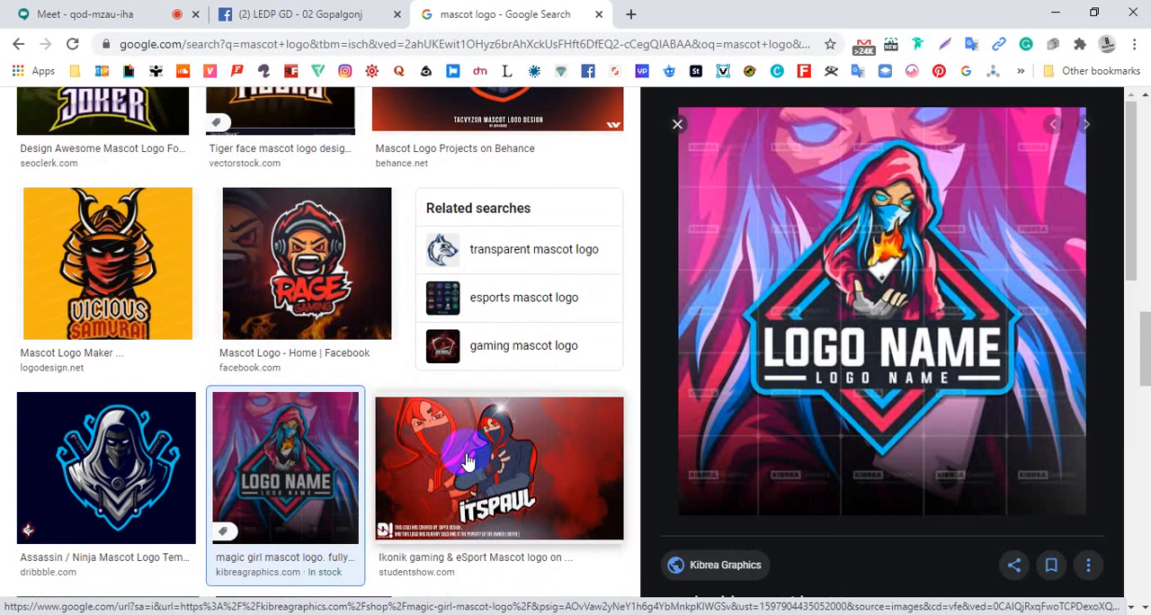
Preview the "ITSPAUL" Ikonik, green mascot tutorial, Samurai Panda and Crow mascot logos among the image results
{"action": "left_click", "coordinate": [473, 462]}
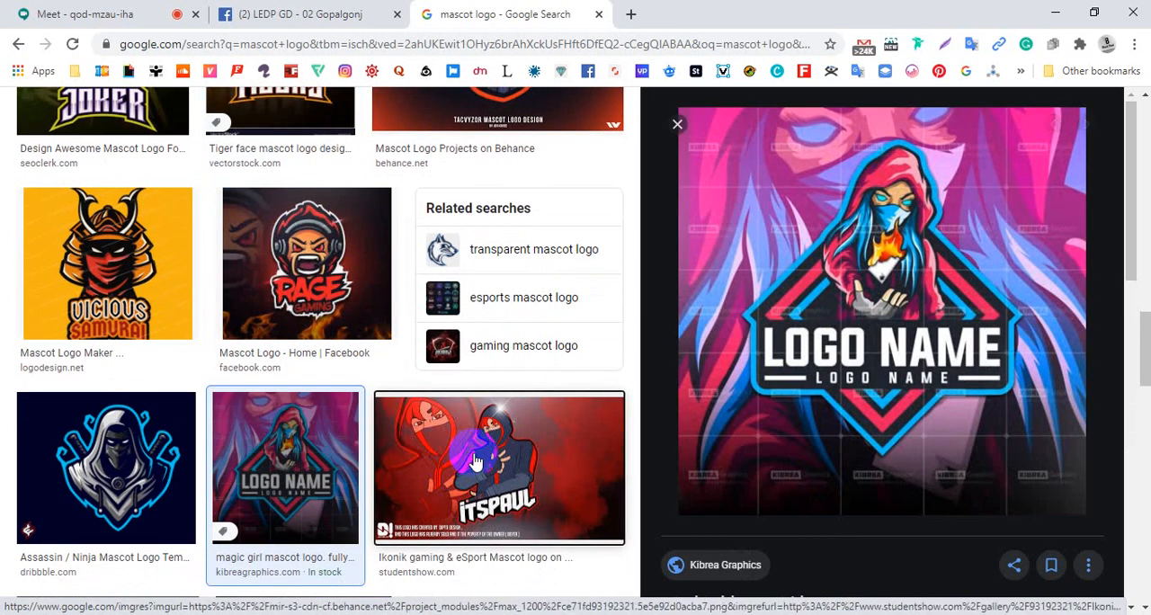
{"action": "scroll", "coordinate": [476, 461], "scroll_direction": "down", "scroll_amount": 3}
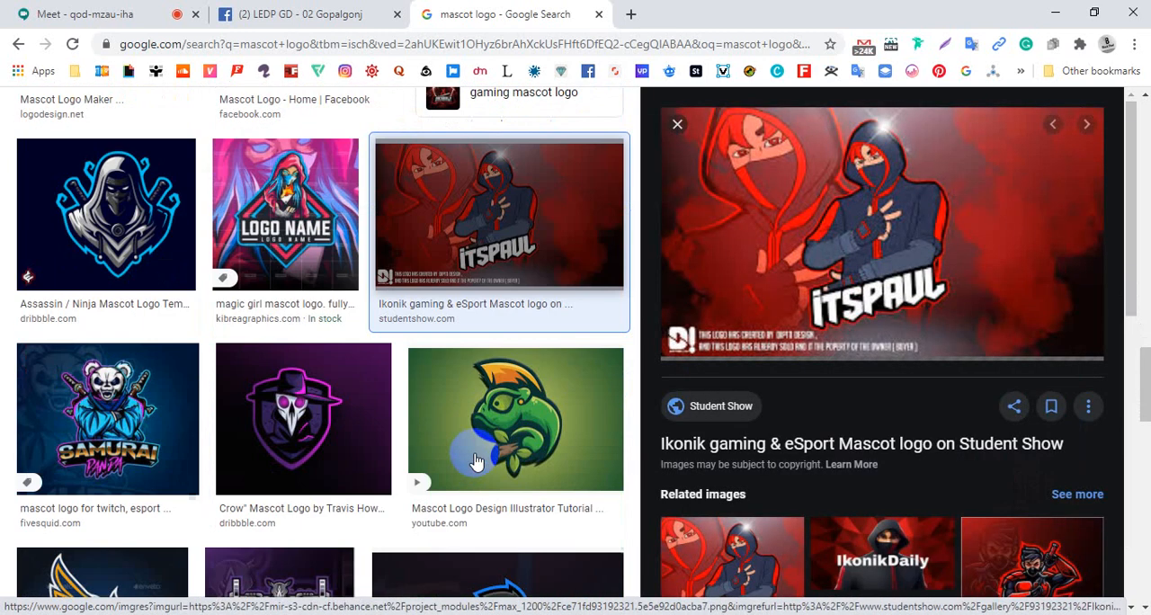
{"action": "left_click", "coordinate": [472, 450]}
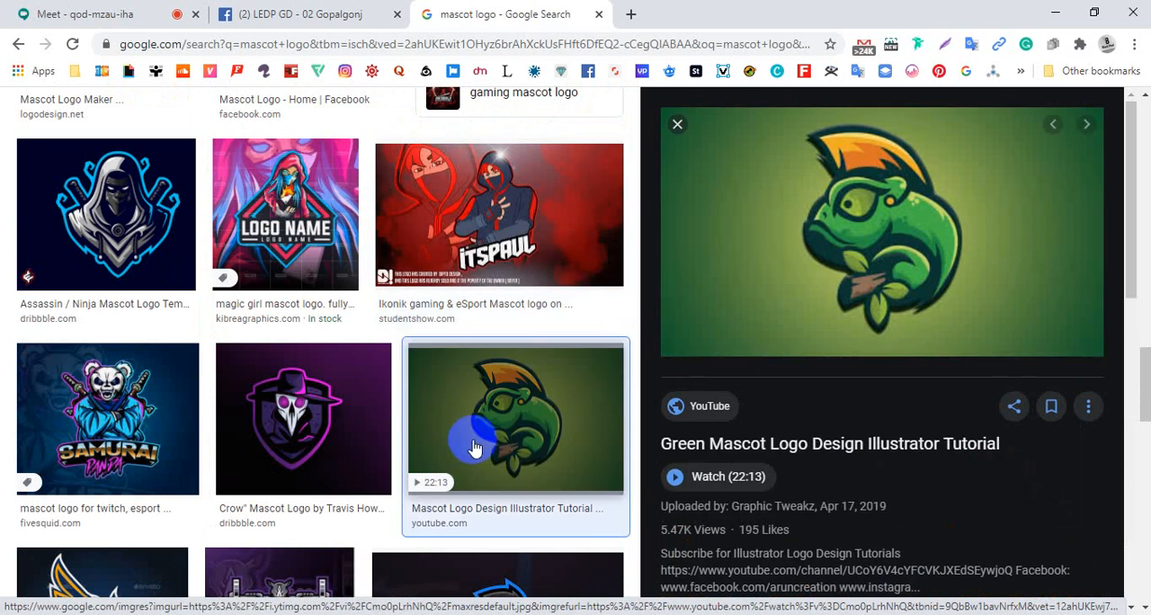
{"action": "left_click", "coordinate": [316, 404]}
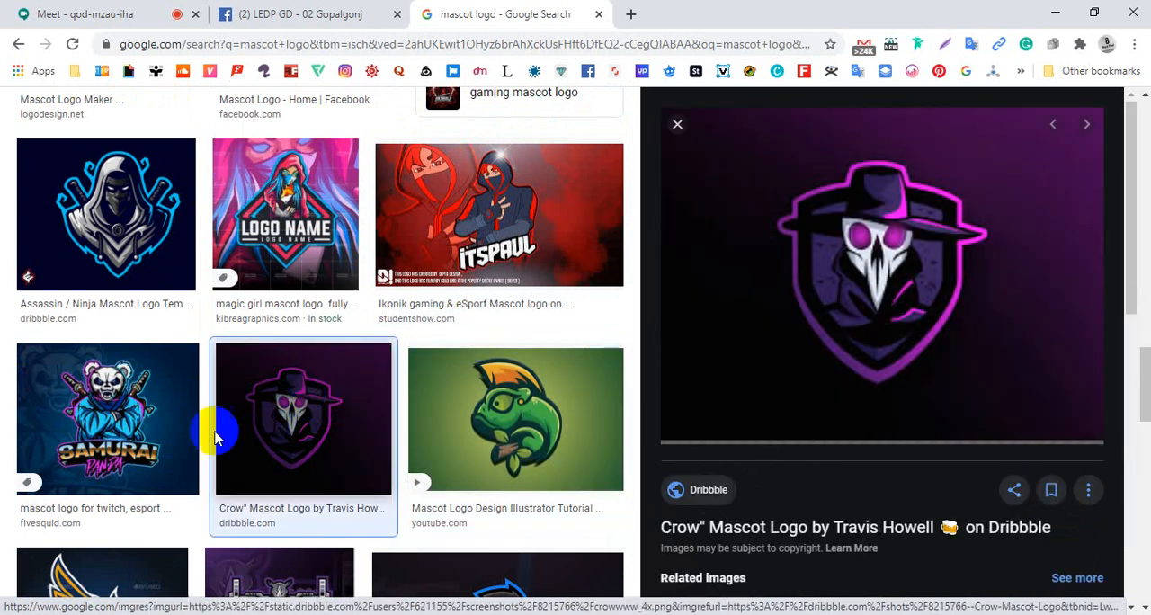
{"action": "left_click", "coordinate": [169, 431]}
{"action": "left_click", "coordinate": [268, 435]}
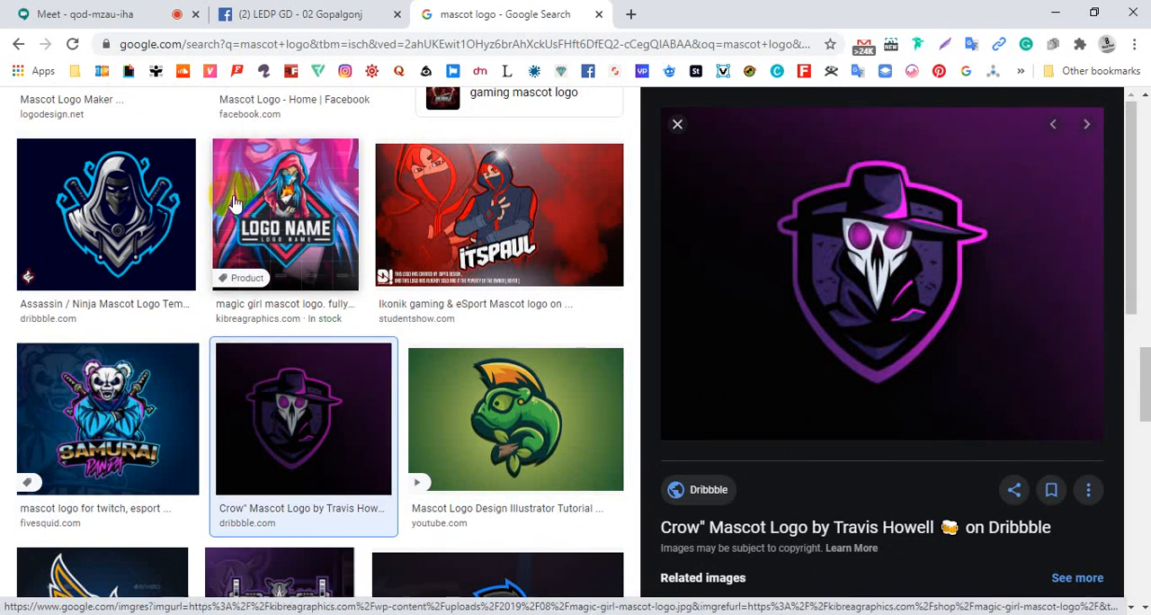
Open the GraphicRiver site in a new browser tab
{"action": "left_click", "coordinate": [630, 14]}
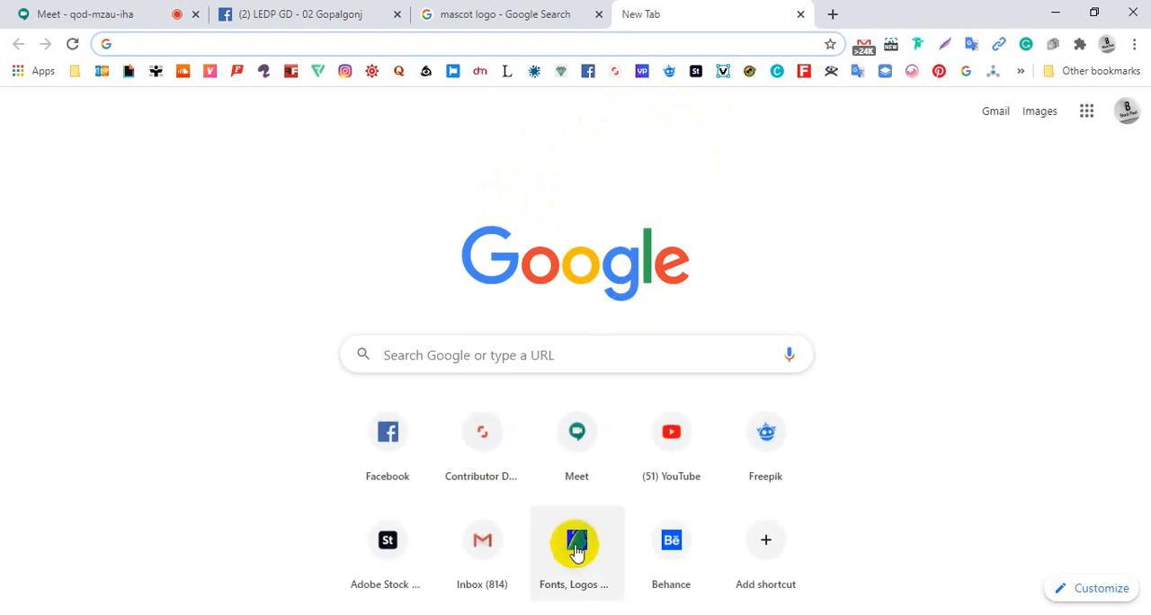
{"action": "left_click", "coordinate": [580, 553]}
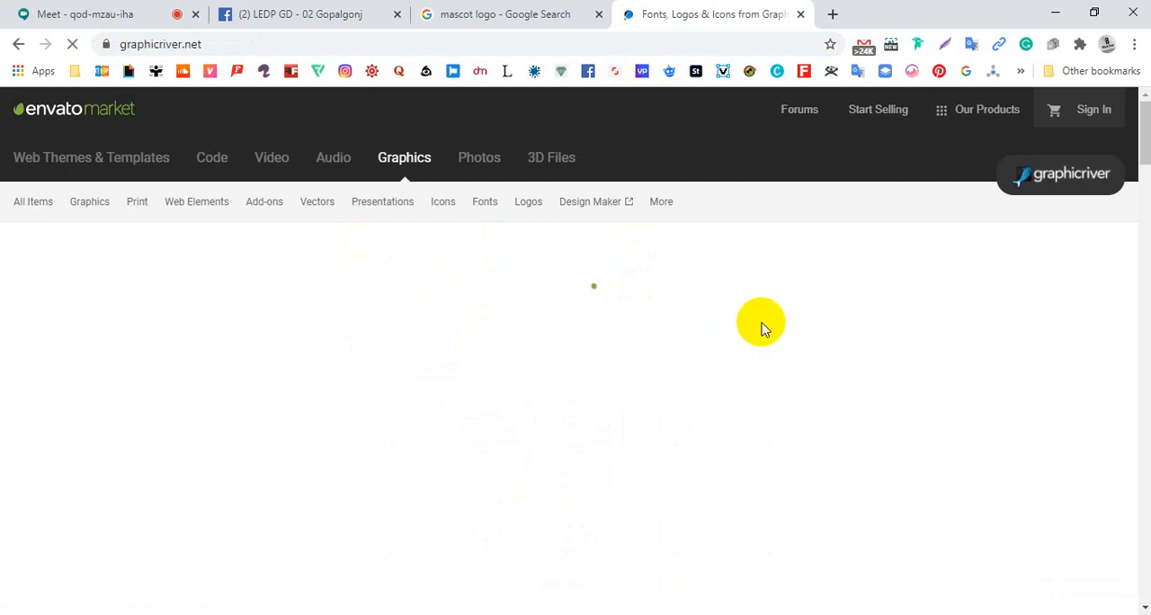
{"action": "mouse_move", "coordinate": [526, 202]}
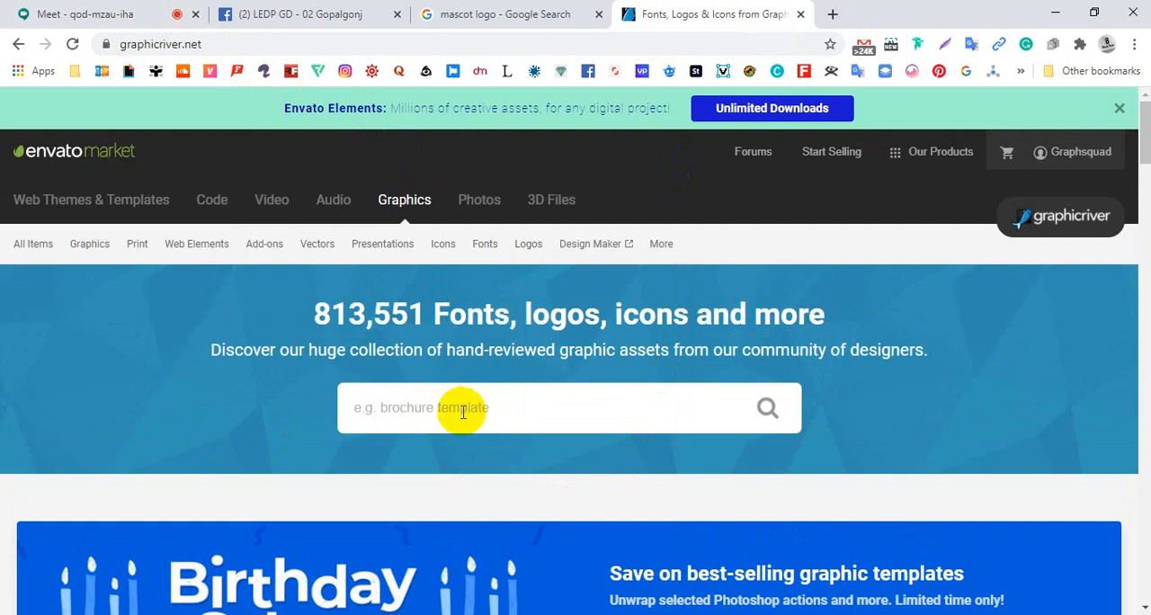
Open another blank tab, check the Meet call, and return to the GraphicRiver page
{"action": "left_click", "coordinate": [832, 14]}
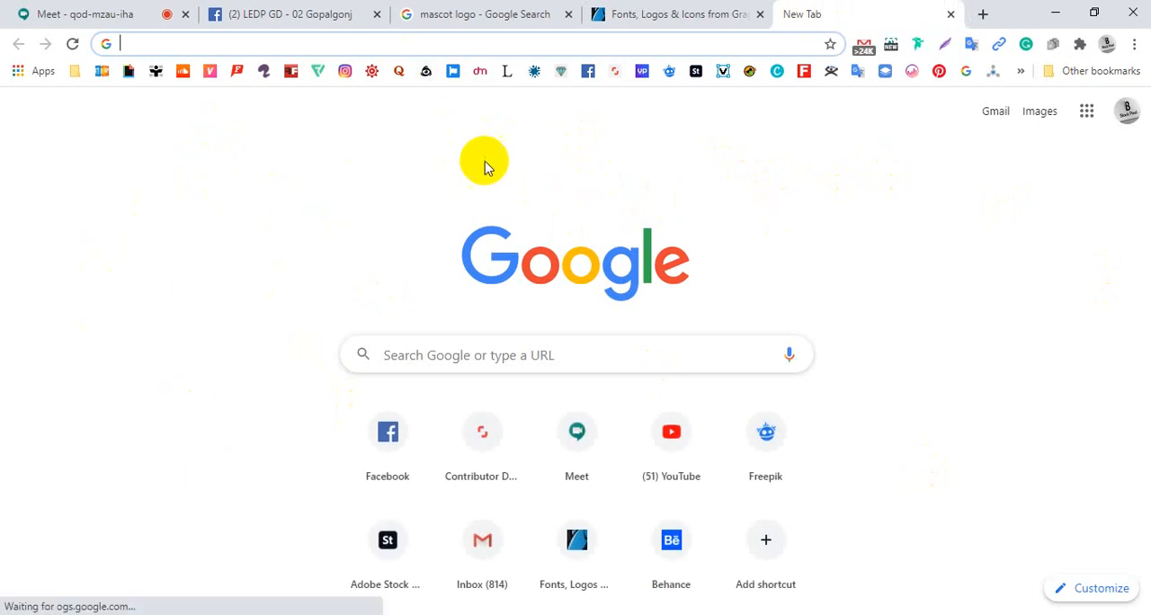
{"action": "left_click", "coordinate": [55, 16]}
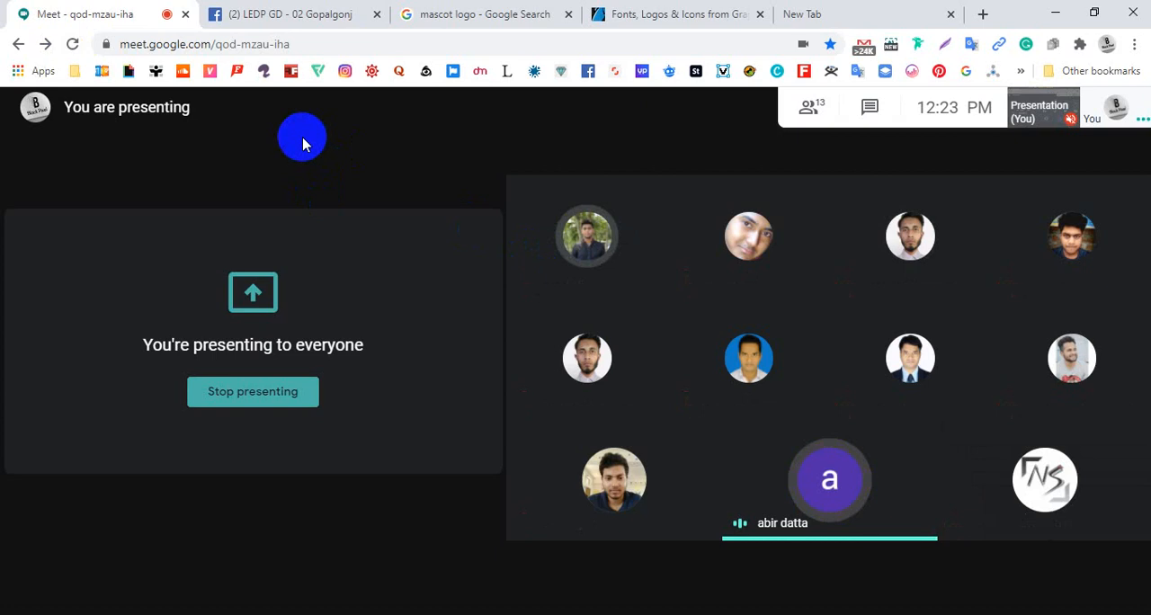
{"action": "left_click", "coordinate": [638, 18]}
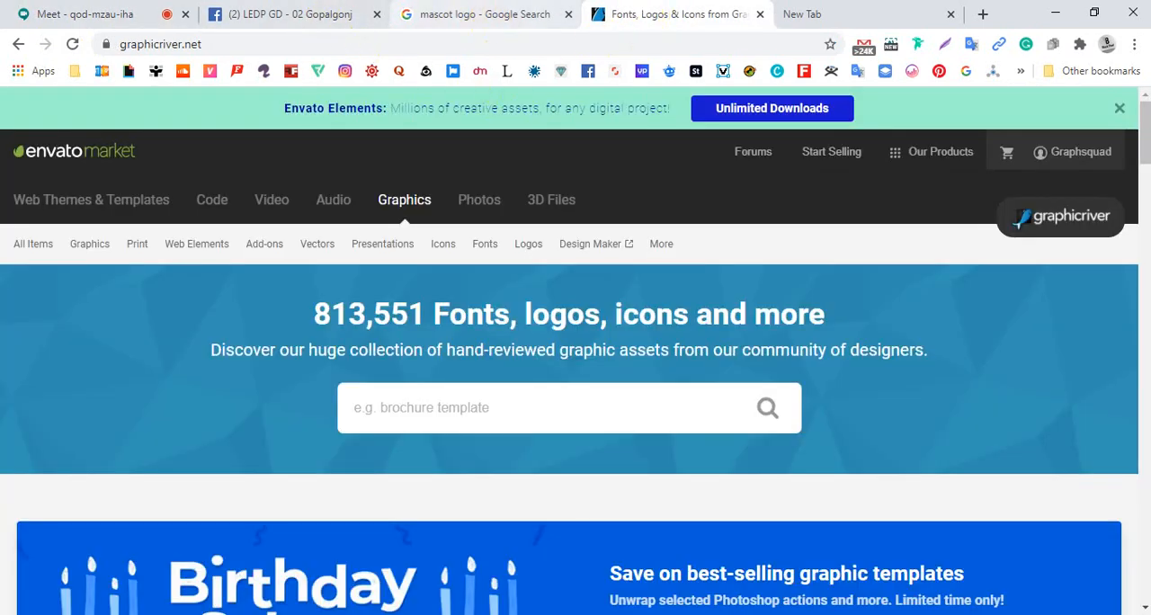
Switch to the Logo Design PDF and review all the logo types, from letter marks to the combination mark and the emblem
{"action": "key", "text": "alt+Tab"}
{"action": "scroll", "coordinate": [553, 361], "scroll_direction": "up", "scroll_amount": 10}
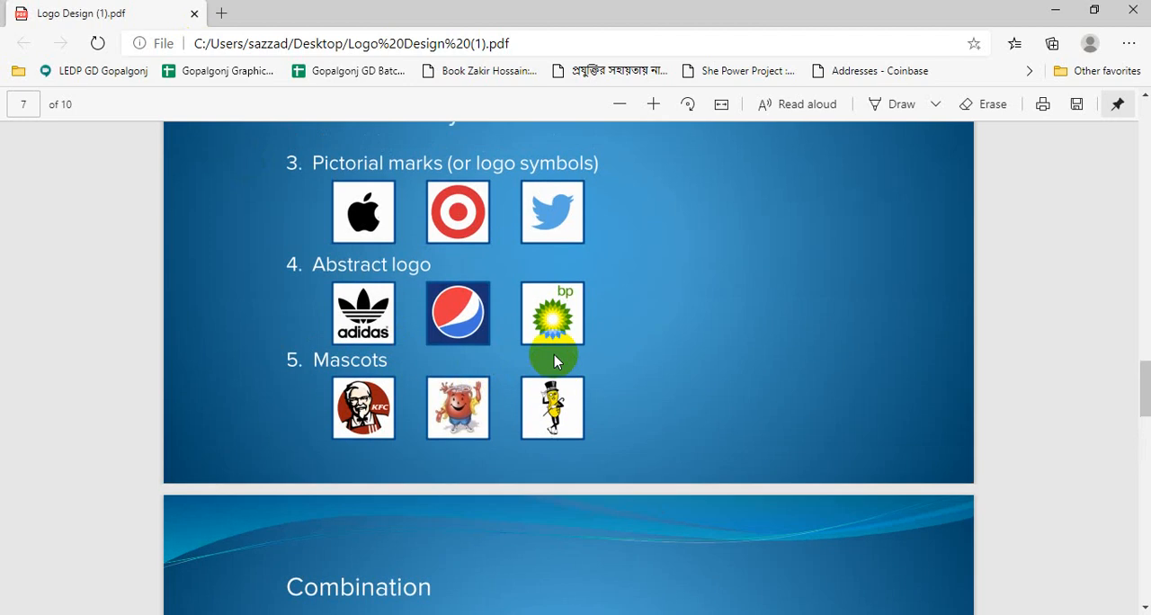
{"action": "scroll", "coordinate": [554, 359], "scroll_direction": "down", "scroll_amount": 5}
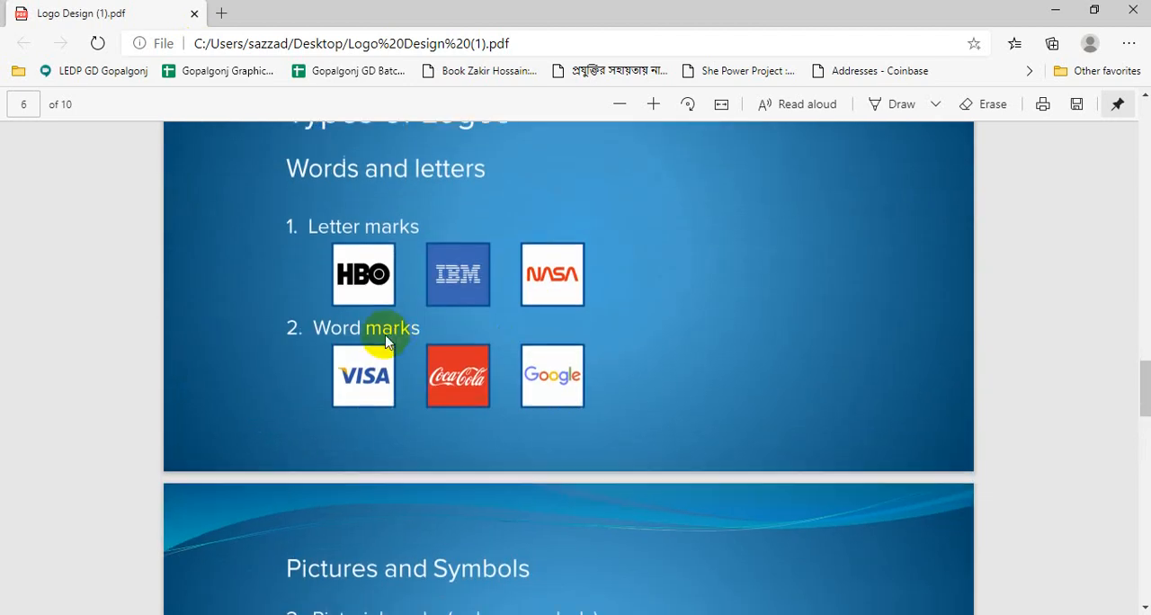
{"action": "scroll", "coordinate": [441, 372], "scroll_direction": "up", "scroll_amount": 5}
{"action": "scroll", "coordinate": [461, 364], "scroll_direction": "up", "scroll_amount": 3}
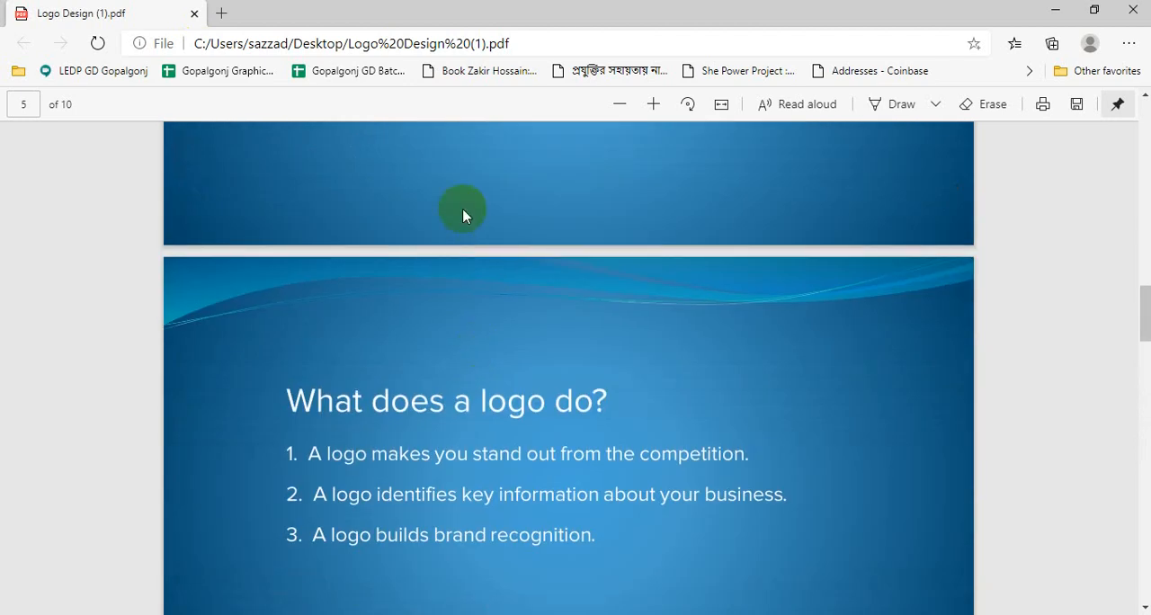
{"action": "scroll", "coordinate": [452, 267], "scroll_direction": "down", "scroll_amount": 6}
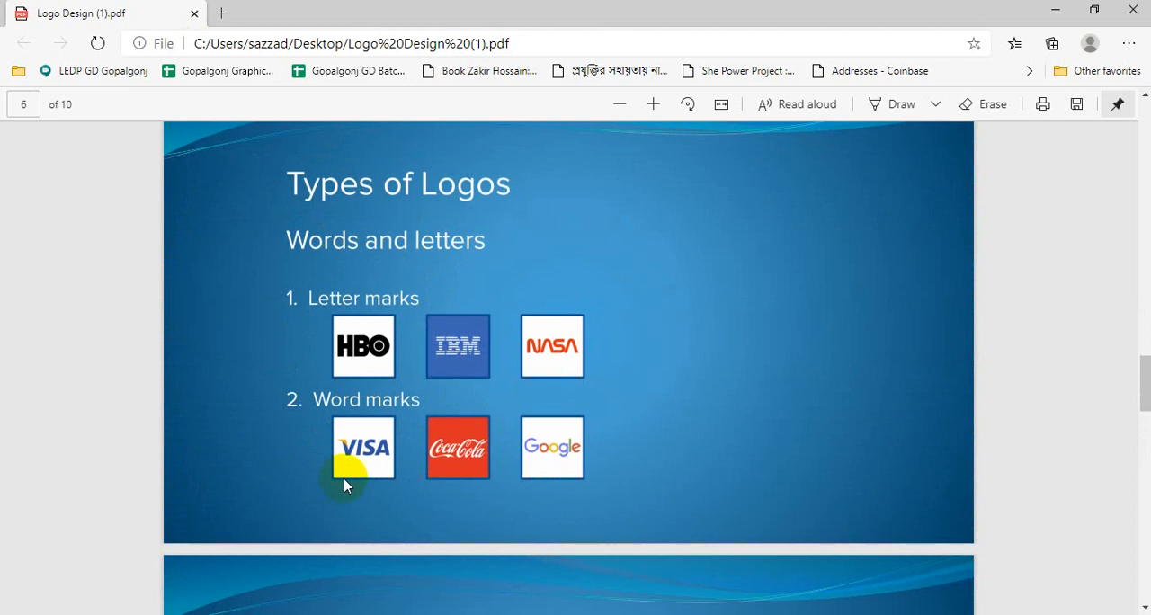
{"action": "scroll", "coordinate": [398, 476], "scroll_direction": "down", "scroll_amount": 7}
{"action": "scroll", "coordinate": [400, 480], "scroll_direction": "down", "scroll_amount": 2}
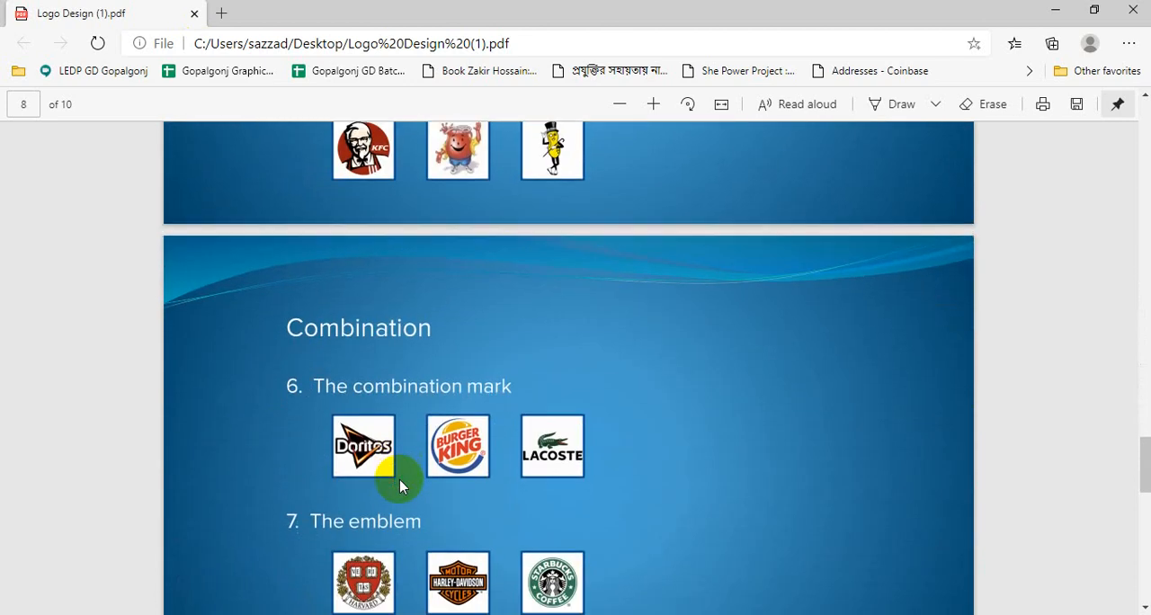
{"action": "scroll", "coordinate": [405, 413], "scroll_direction": "up", "scroll_amount": 1}
{"action": "scroll", "coordinate": [401, 438], "scroll_direction": "down", "scroll_amount": 2}
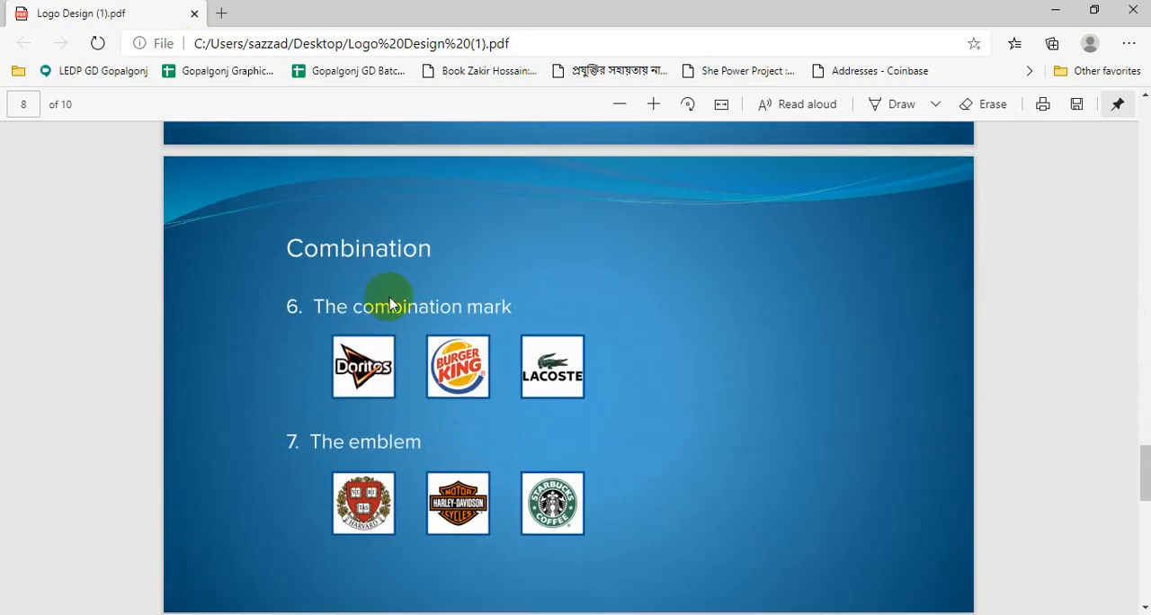
{"action": "scroll", "coordinate": [403, 473], "scroll_direction": "up", "scroll_amount": 1}
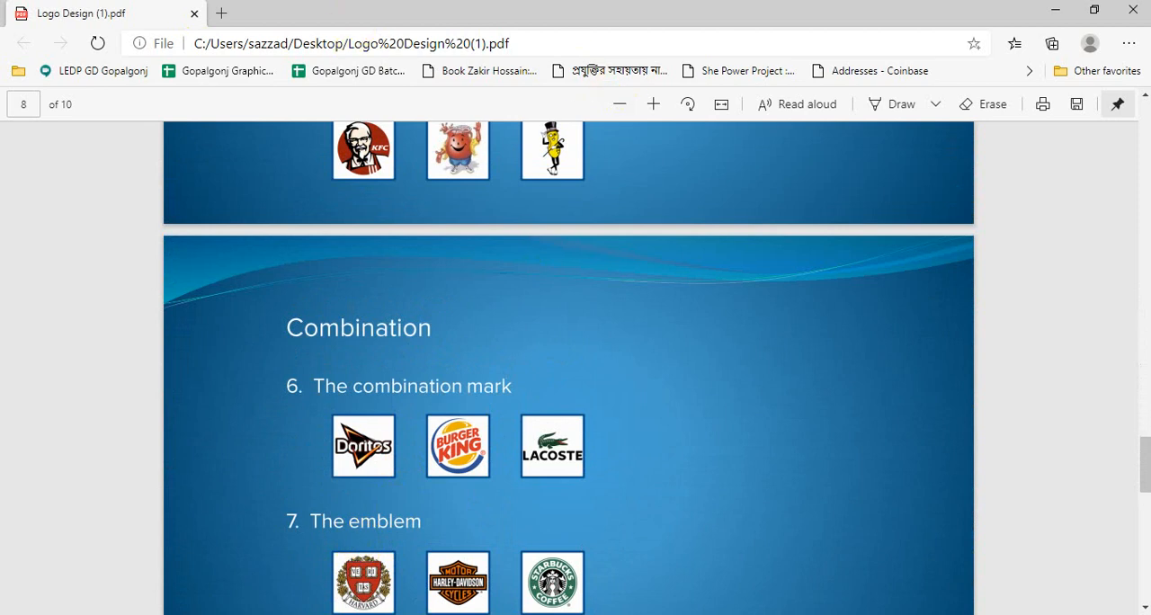
Switch back to Chrome and change the Google image search from mascot logos to "emblem logo"
{"action": "left_click", "coordinate": [282, 99]}
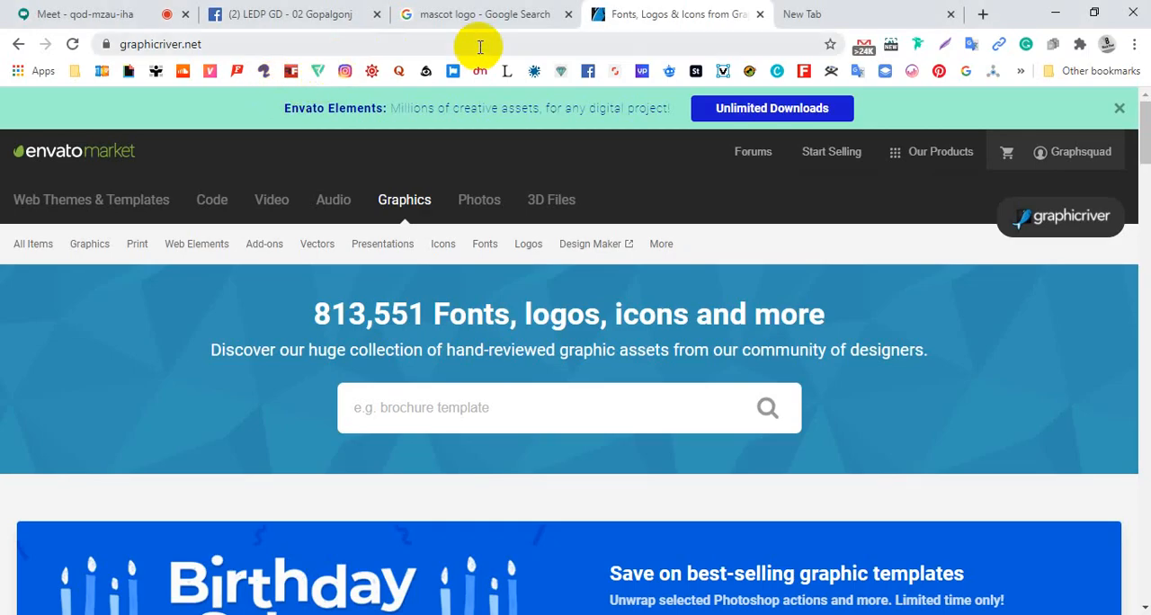
{"action": "left_click", "coordinate": [509, 22]}
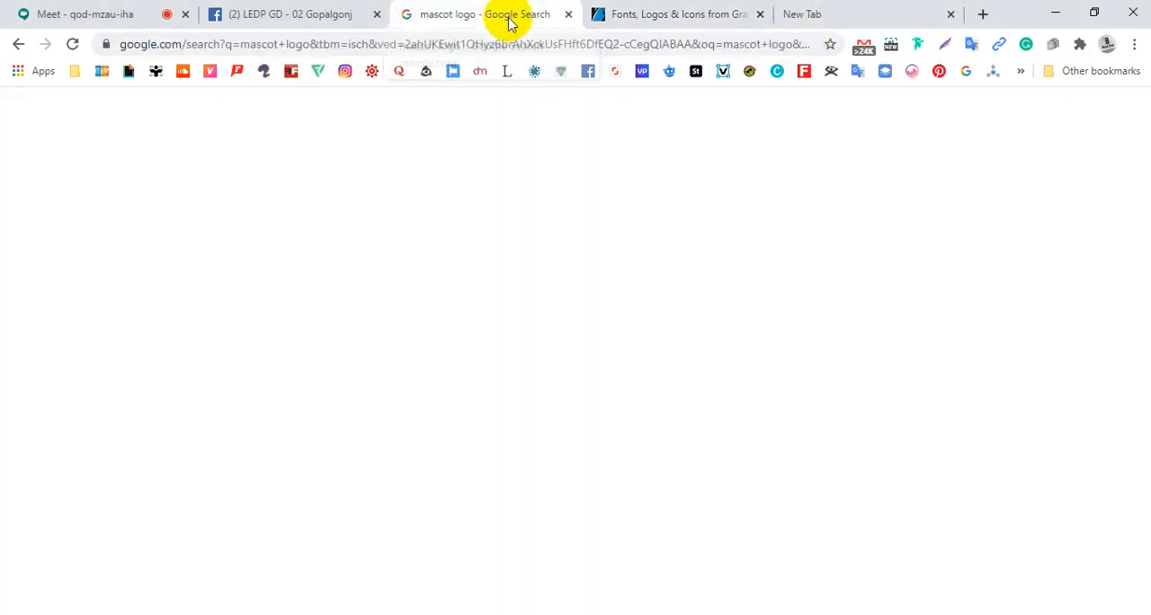
{"action": "scroll", "coordinate": [258, 247], "scroll_direction": "up", "scroll_amount": 10}
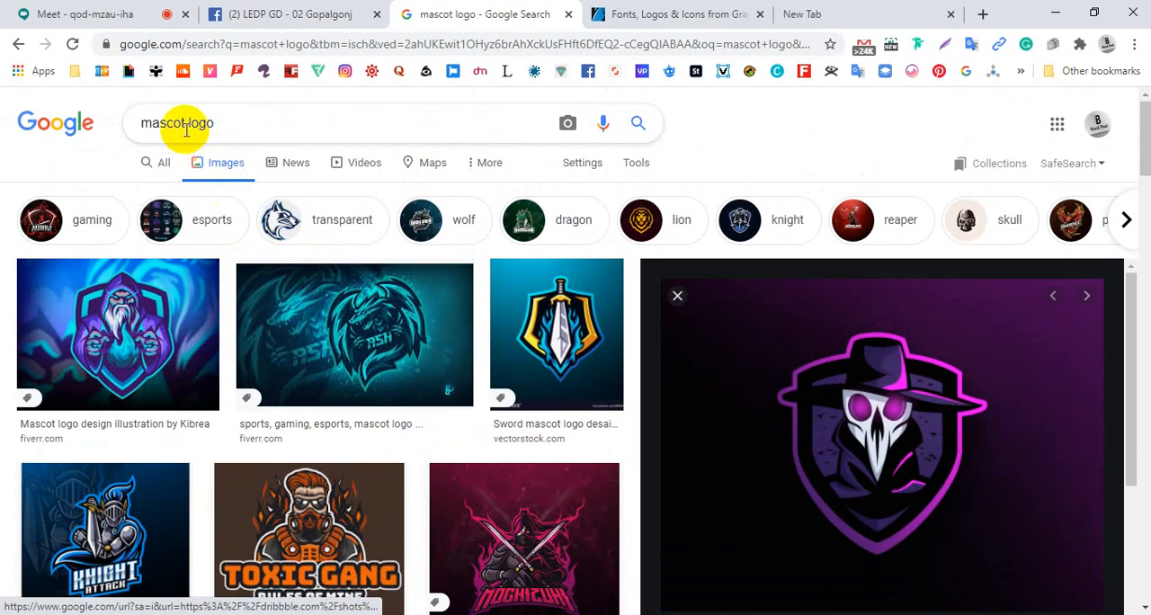
{"action": "left_click_drag", "start_coordinate": [187, 128], "coordinate": [108, 124]}
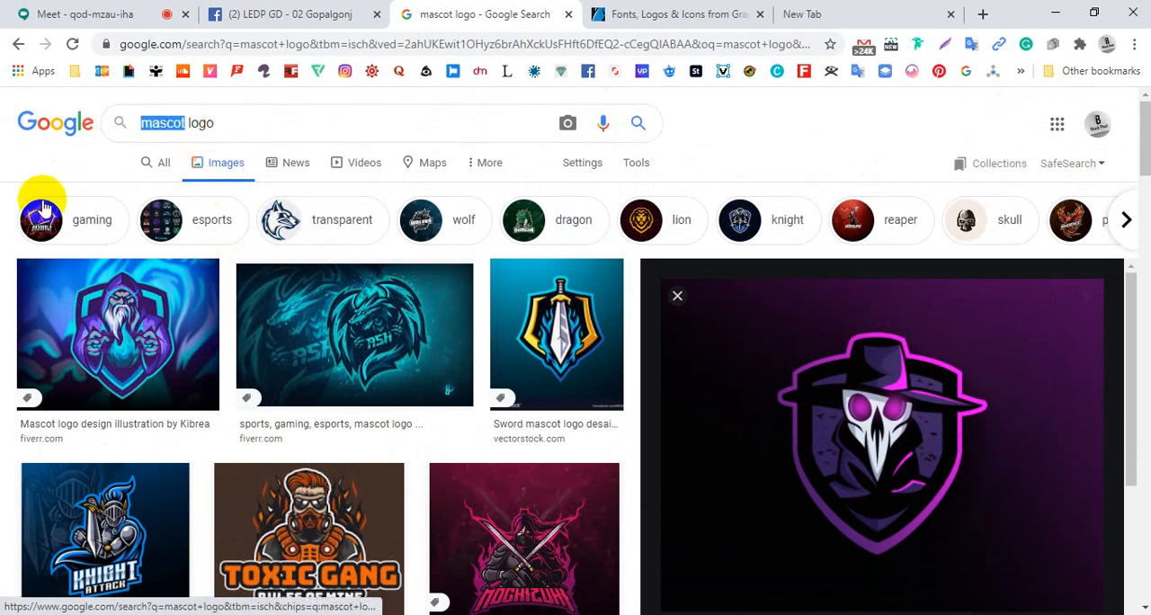
{"action": "type", "text": "em"}
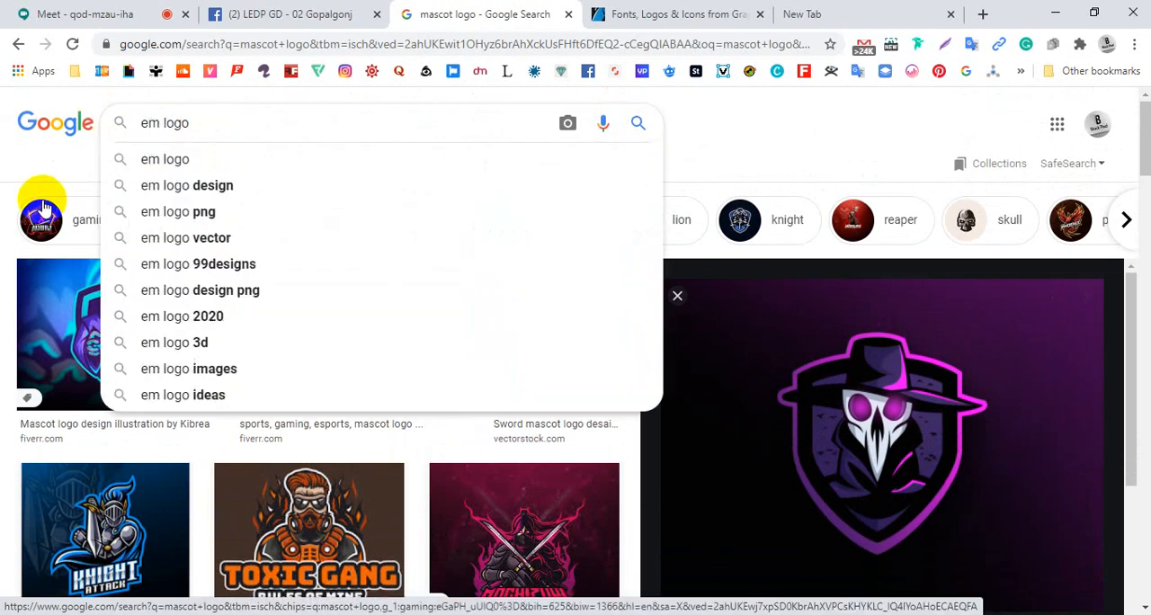
{"action": "type", "text": "bl"}
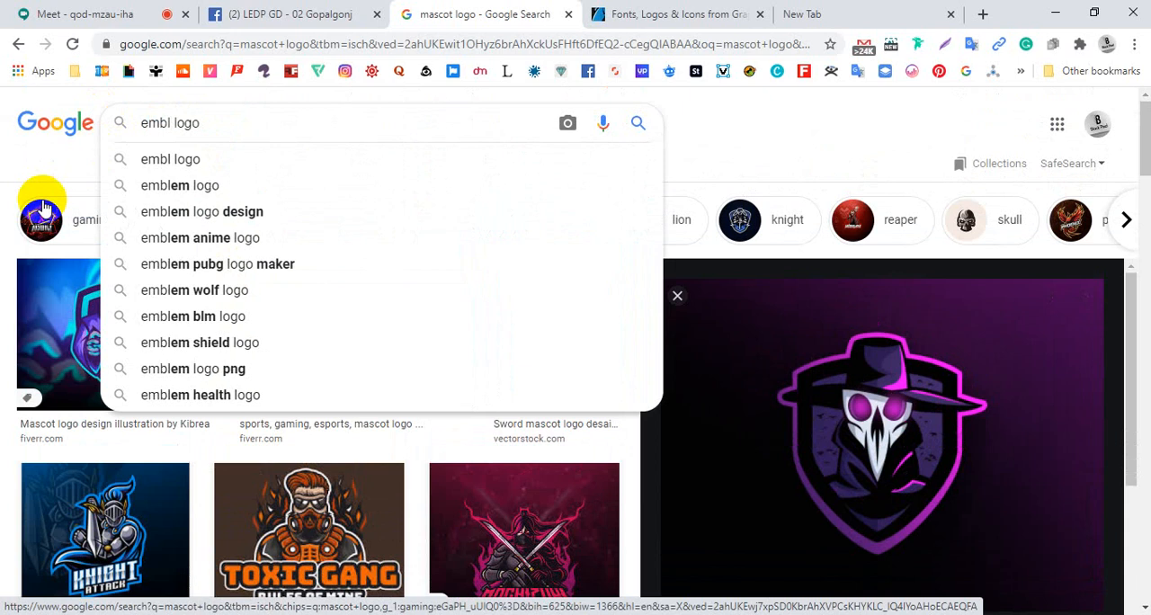
{"action": "left_click", "coordinate": [191, 184]}
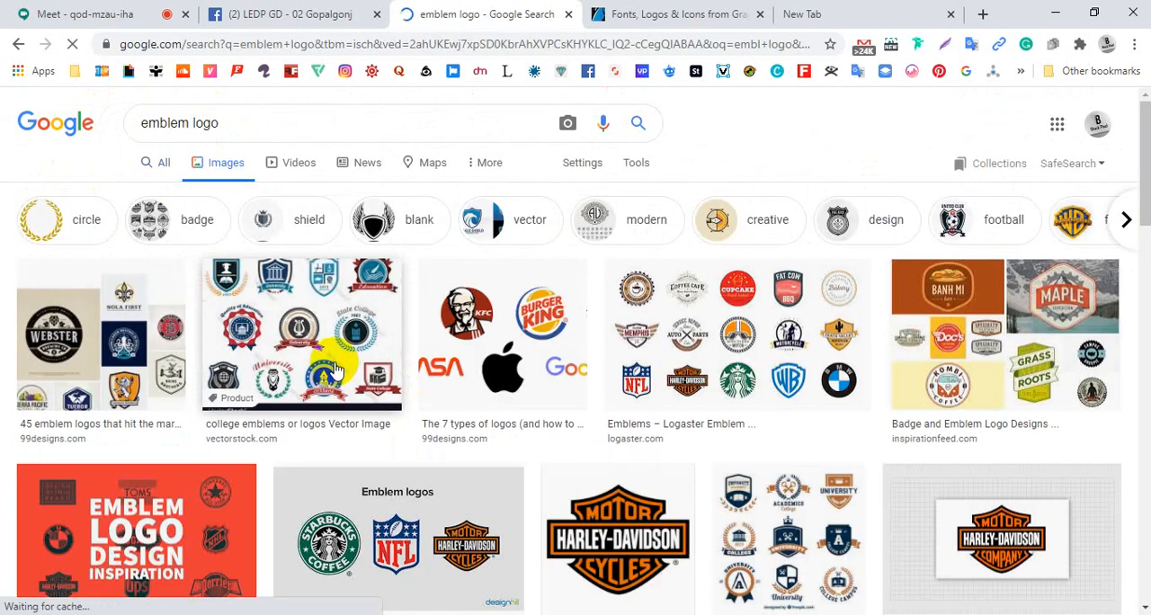
Preview the VectorStock college emblems and the 99designs emblem logo collection
{"action": "left_click", "coordinate": [310, 353]}
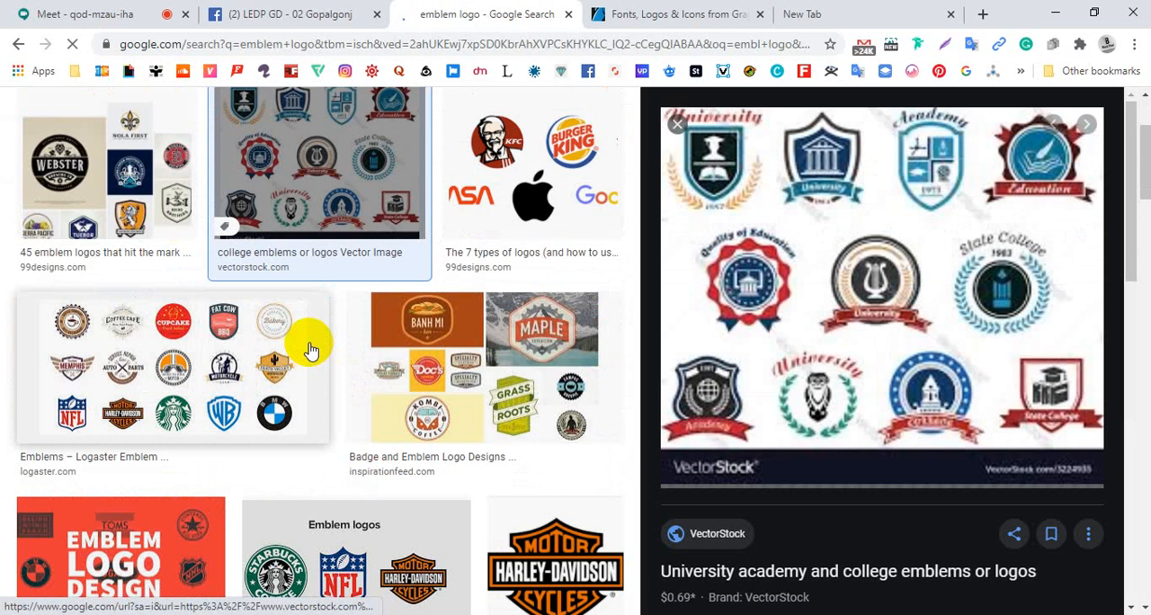
{"action": "left_click", "coordinate": [131, 191]}
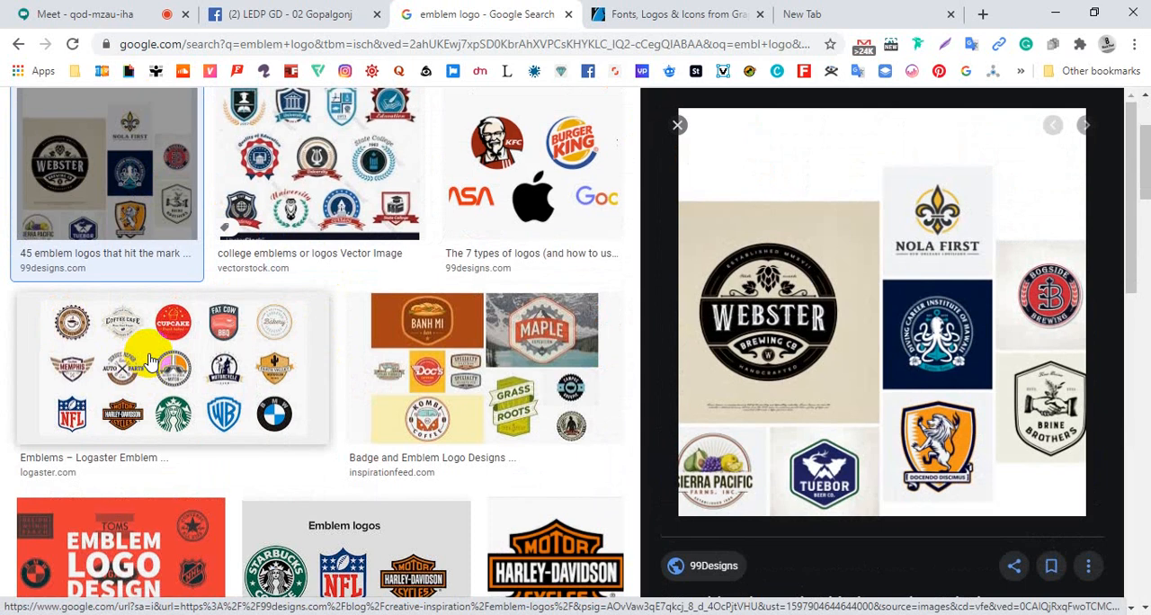
{"action": "scroll", "coordinate": [149, 360], "scroll_direction": "up", "scroll_amount": 2}
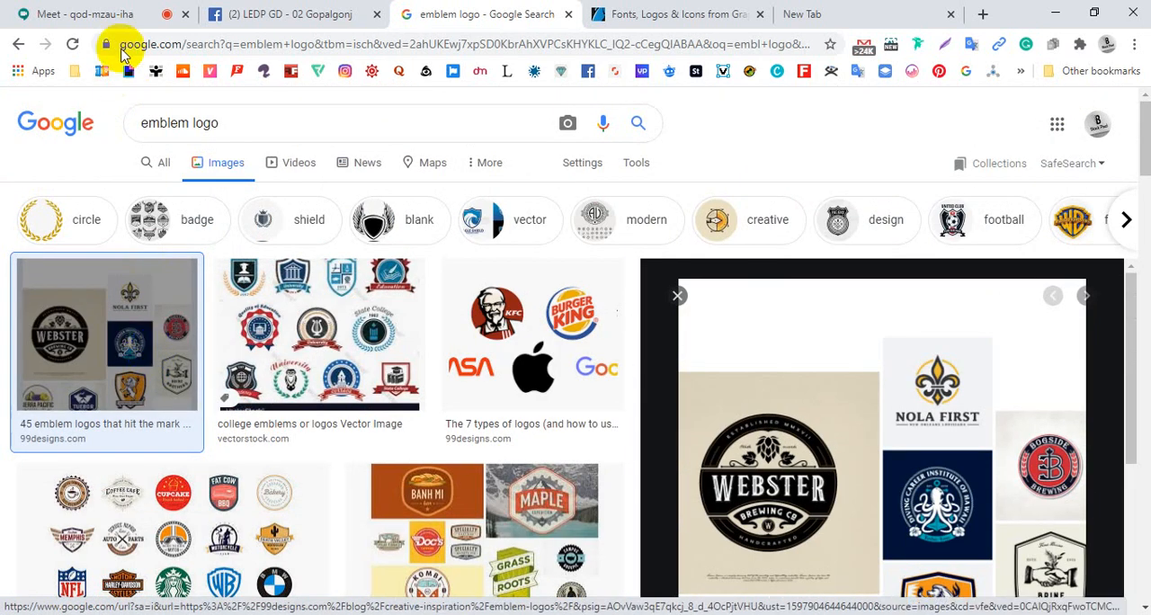
Check the Meet call, then return to GraphicRiver and open its Letters logo category
{"action": "left_click", "coordinate": [135, 16]}
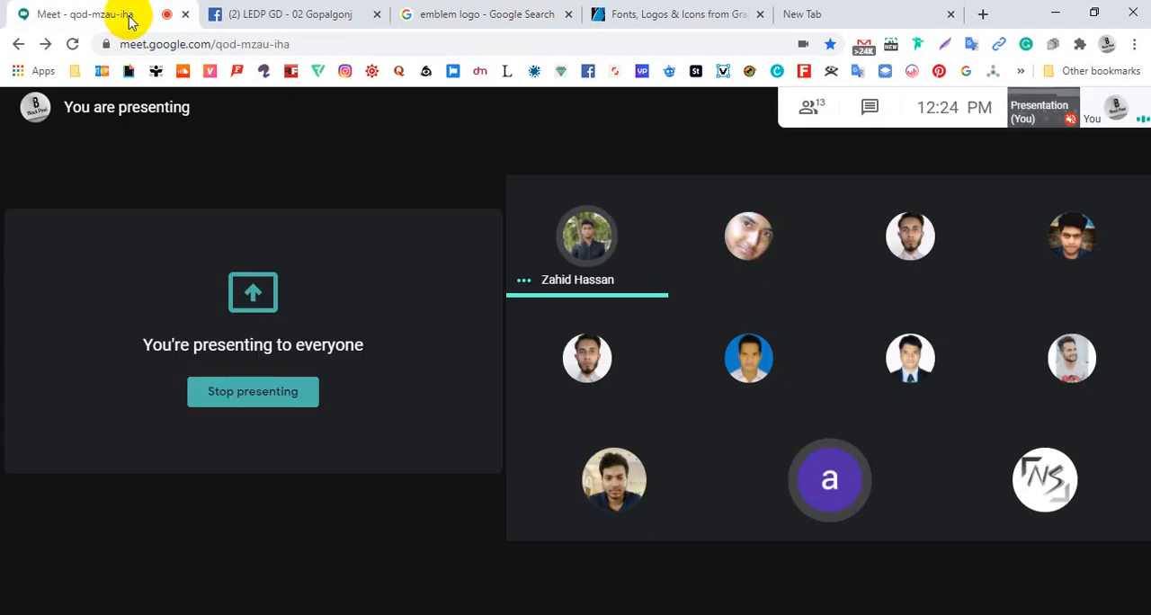
{"action": "left_click", "coordinate": [640, 15]}
{"action": "scroll", "coordinate": [455, 512], "scroll_direction": "down", "scroll_amount": 5}
{"action": "scroll", "coordinate": [454, 485], "scroll_direction": "up", "scroll_amount": 5}
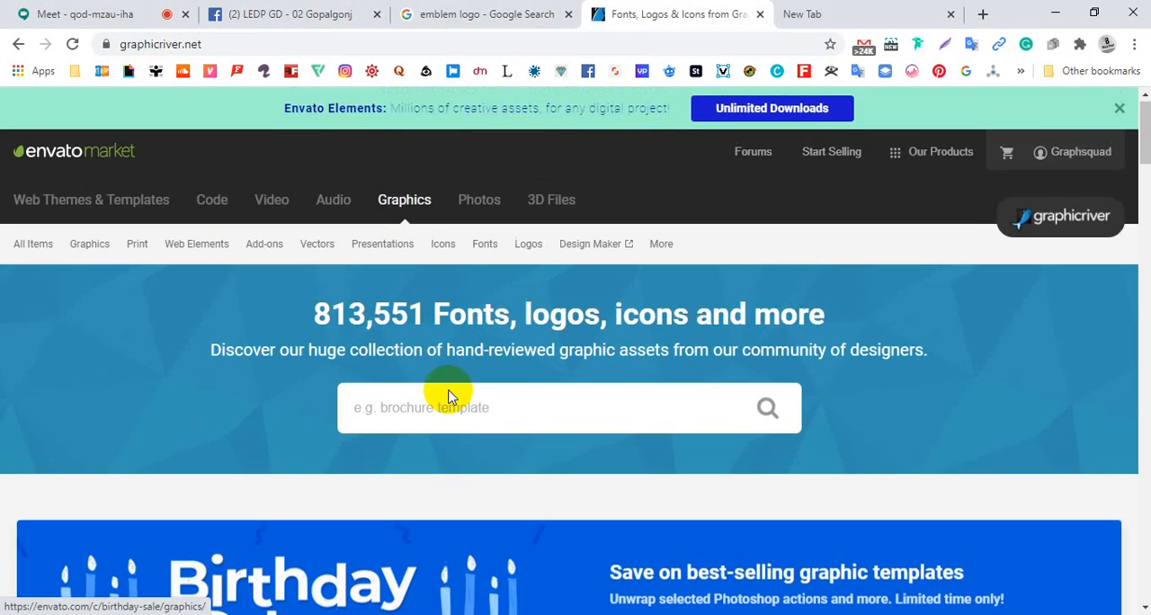
{"action": "mouse_move", "coordinate": [530, 245]}
{"action": "scroll", "coordinate": [560, 517], "scroll_direction": "down", "scroll_amount": 1}
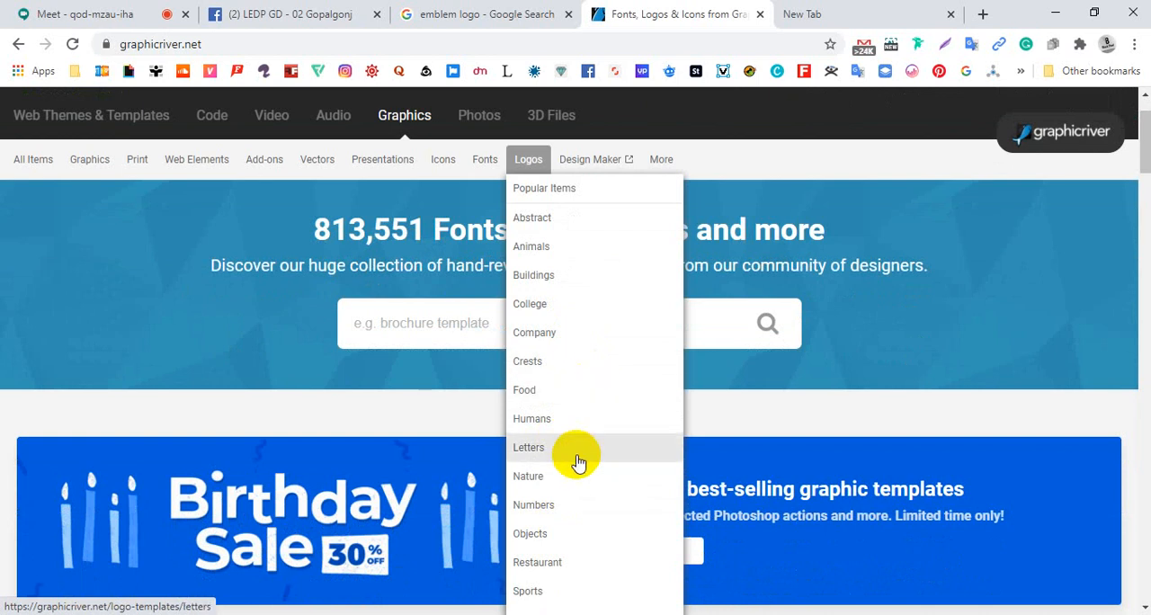
{"action": "left_click", "coordinate": [578, 455]}
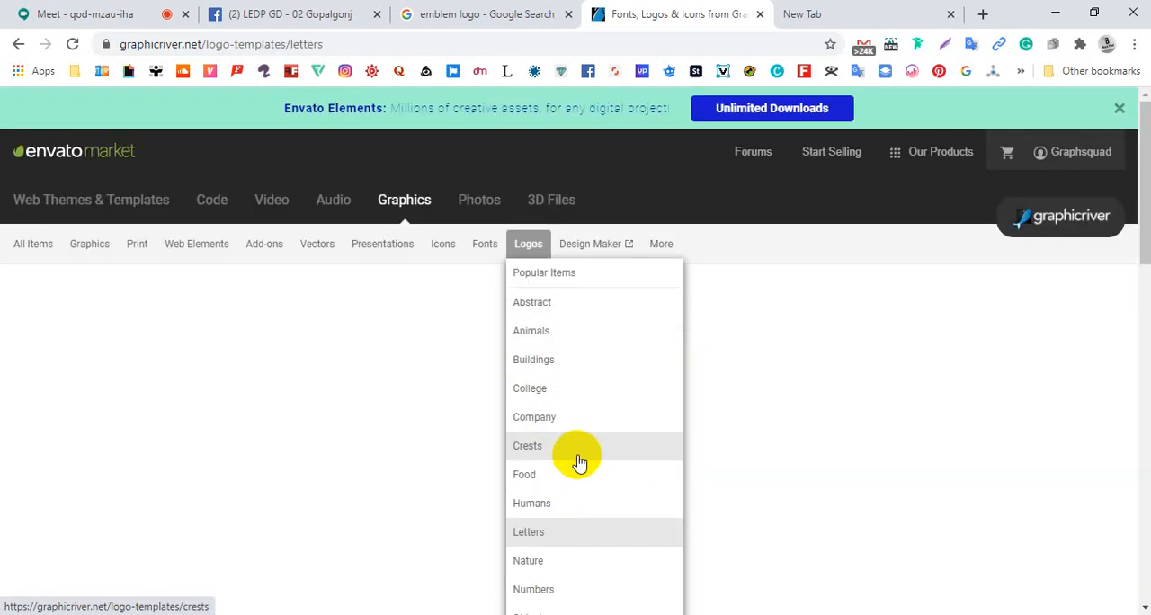
Browse the letter logo templates and open GraphicRiver's general Logos category
{"action": "scroll", "coordinate": [282, 424], "scroll_direction": "down", "scroll_amount": 5}
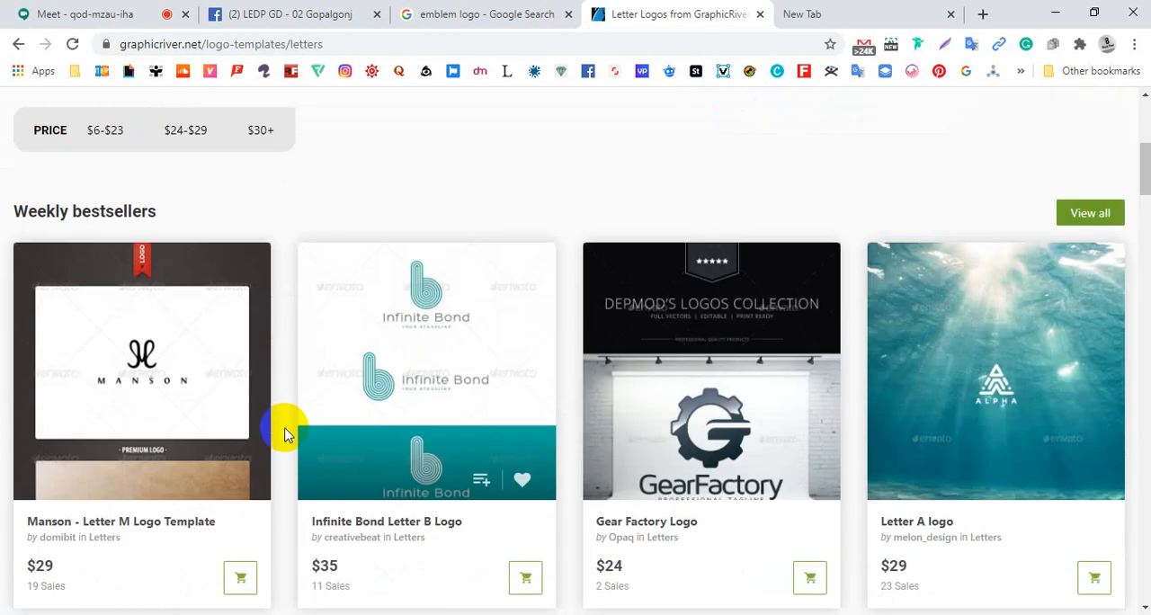
{"action": "scroll", "coordinate": [283, 430], "scroll_direction": "down", "scroll_amount": 2}
{"action": "scroll", "coordinate": [288, 430], "scroll_direction": "up", "scroll_amount": 6}
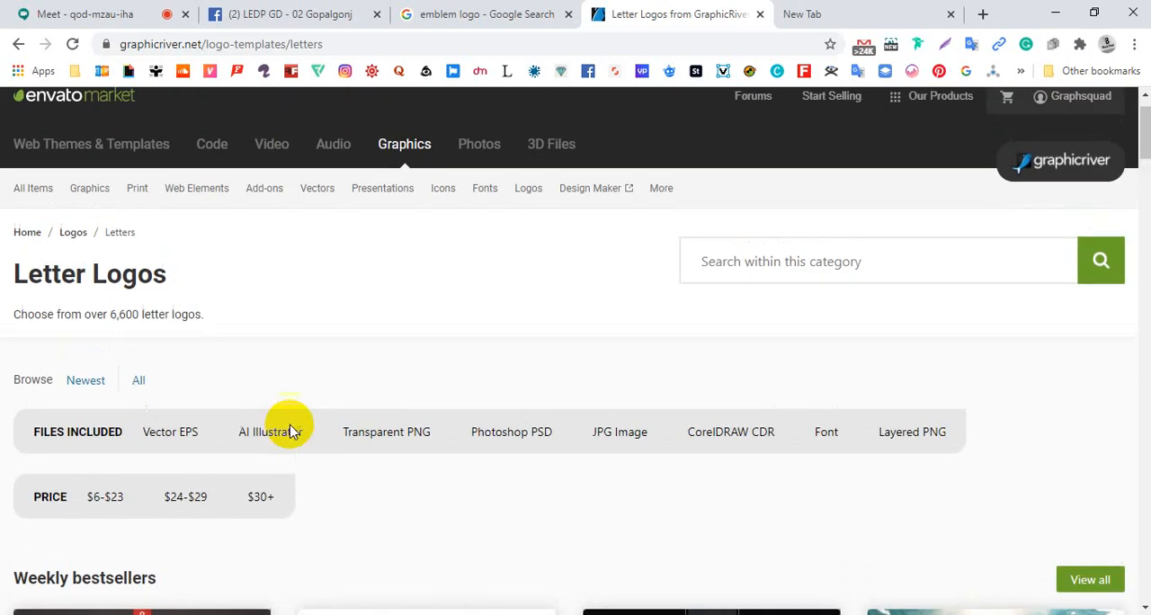
{"action": "left_click", "coordinate": [532, 246]}
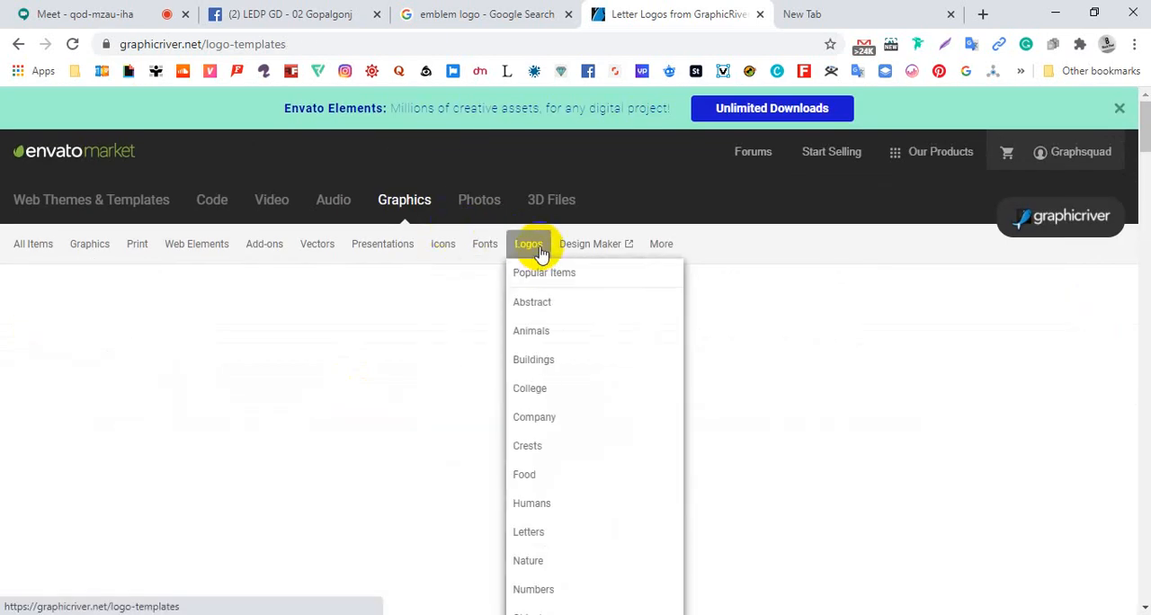
Look through the discounted, Hot under $29 and Rising stars templates in GraphicRiver's general Logos category
{"action": "scroll", "coordinate": [443, 348], "scroll_direction": "down", "scroll_amount": 2}
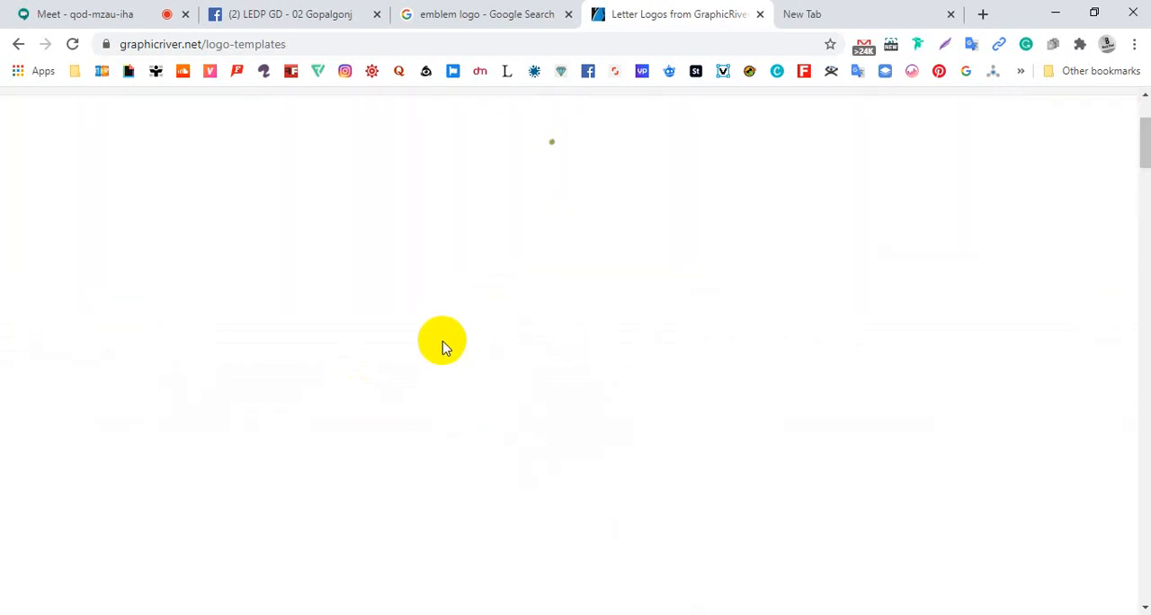
{"action": "scroll", "coordinate": [443, 347], "scroll_direction": "down", "scroll_amount": 2}
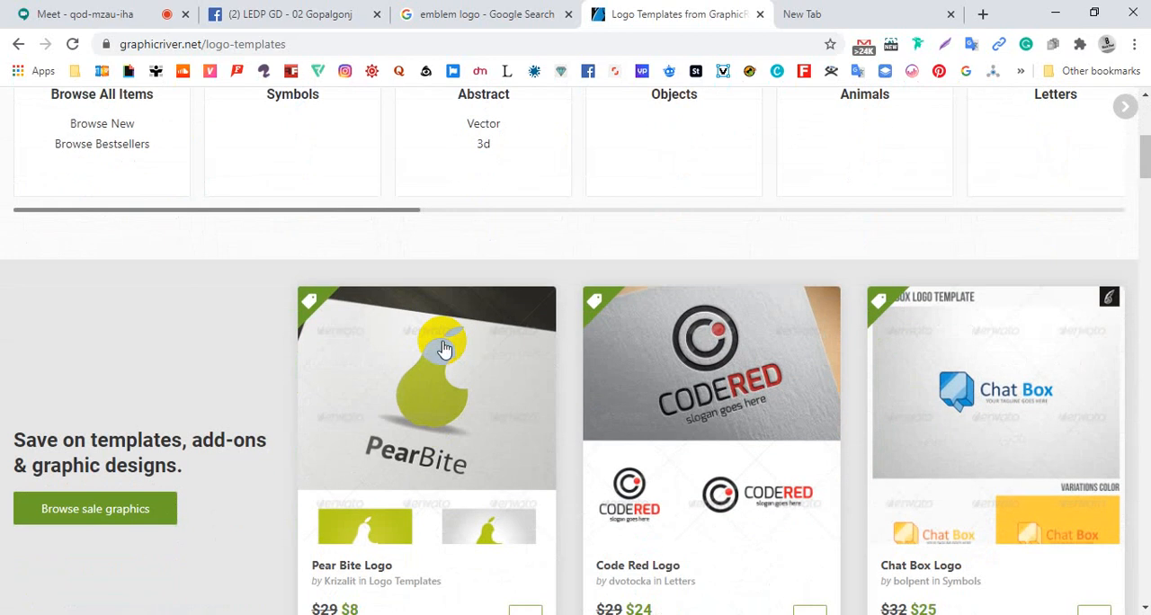
{"action": "scroll", "coordinate": [443, 349], "scroll_direction": "down", "scroll_amount": 5}
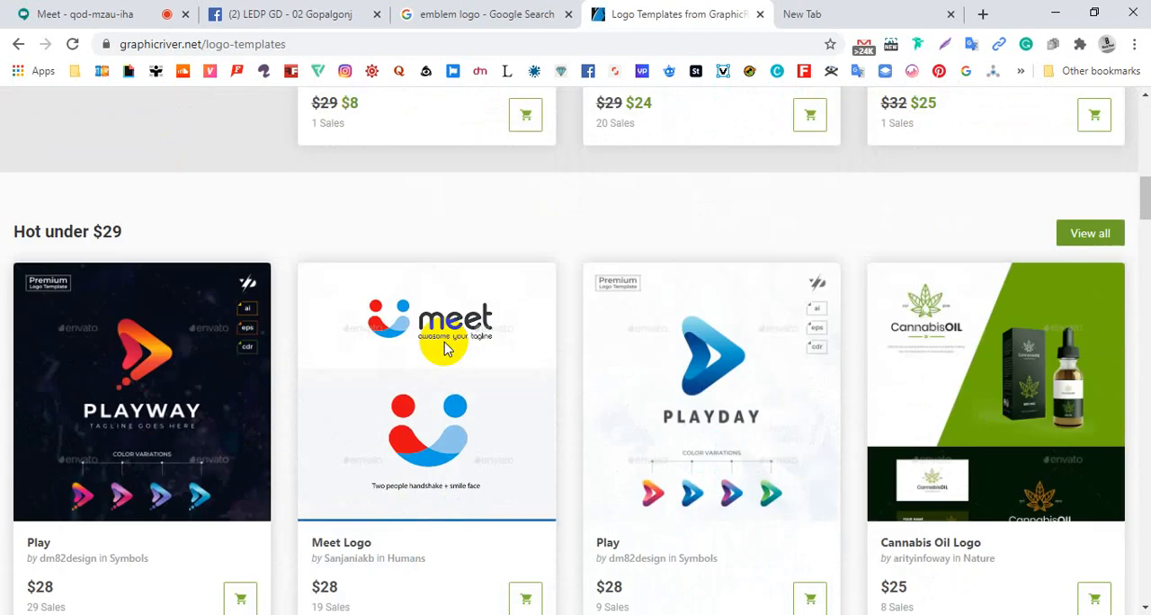
{"action": "scroll", "coordinate": [447, 349], "scroll_direction": "down", "scroll_amount": 1}
{"action": "scroll", "coordinate": [447, 349], "scroll_direction": "down", "scroll_amount": 1}
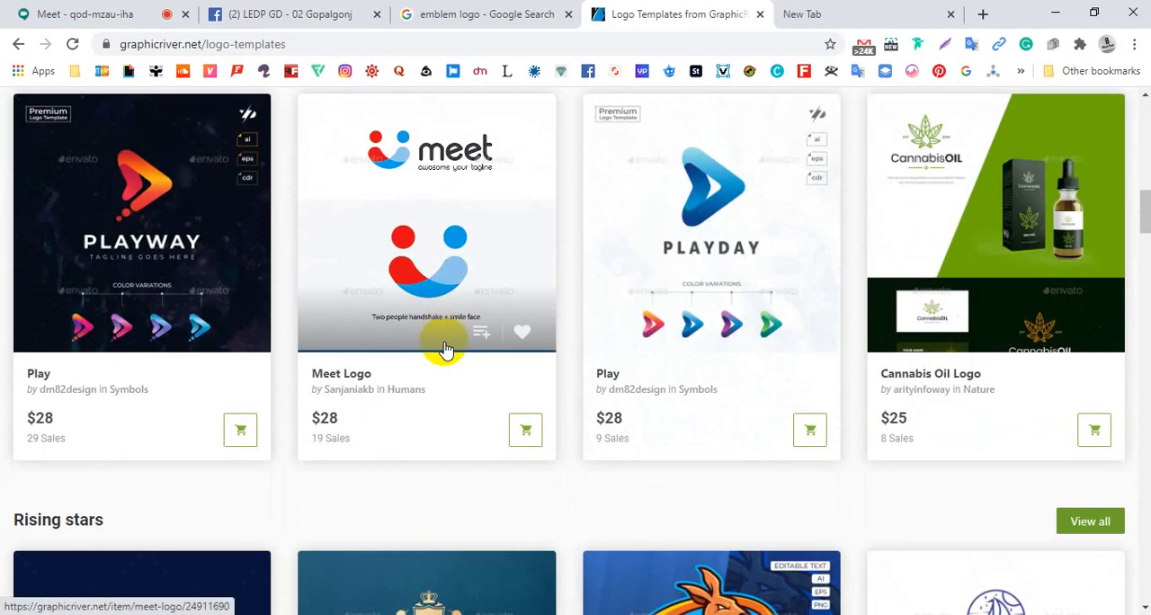
{"action": "scroll", "coordinate": [447, 349], "scroll_direction": "down", "scroll_amount": 6}
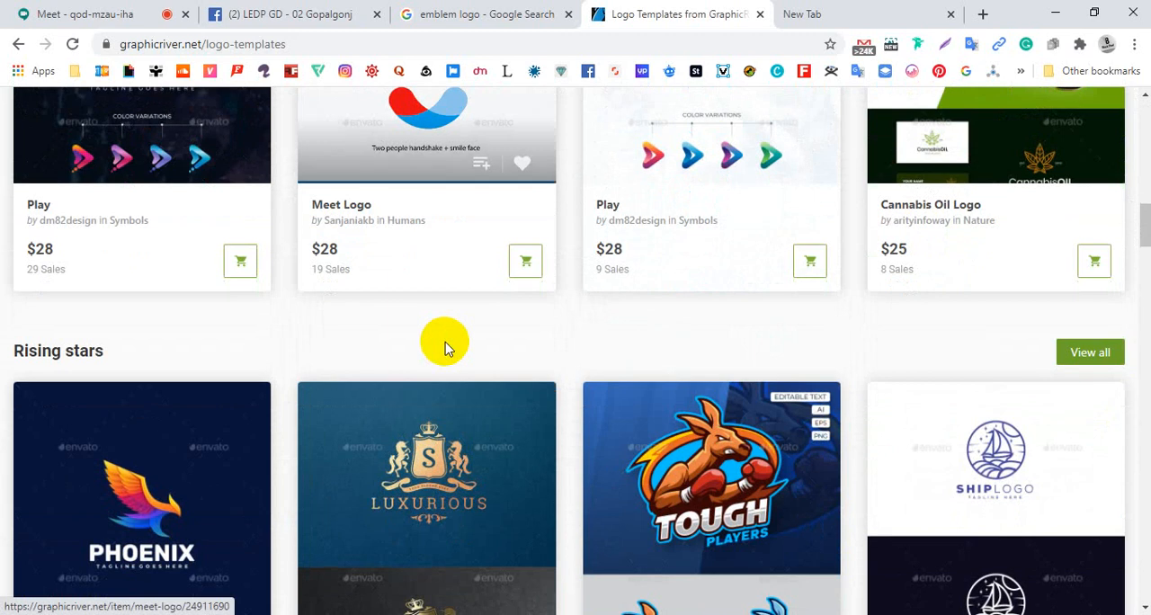
{"action": "scroll", "coordinate": [447, 349], "scroll_direction": "up", "scroll_amount": 1}
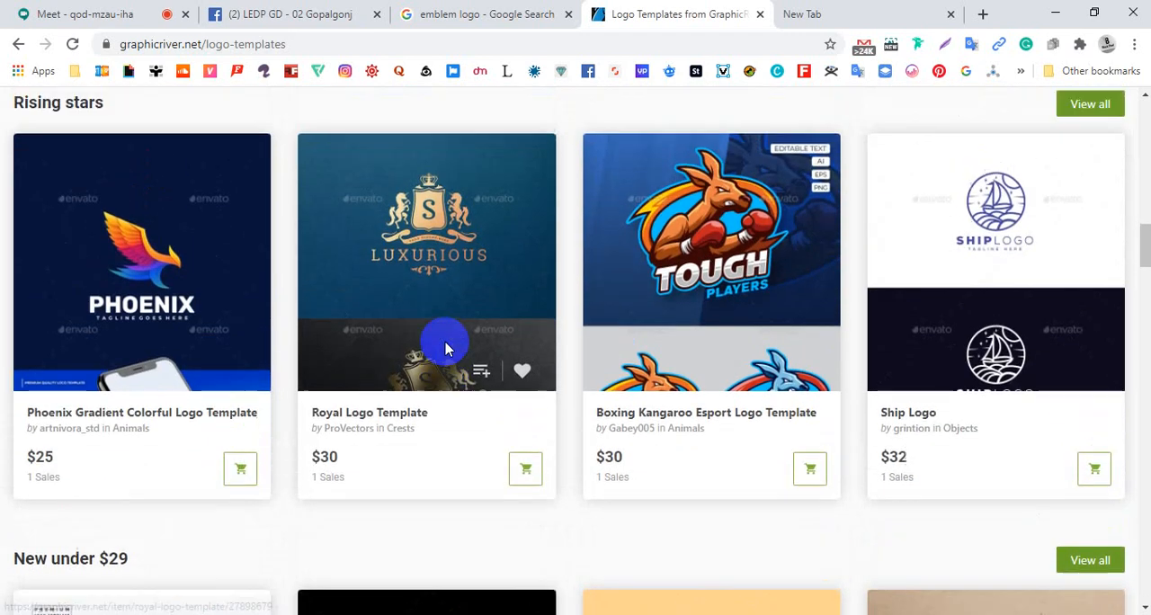
{"action": "scroll", "coordinate": [447, 349], "scroll_direction": "down", "scroll_amount": 1}
{"action": "scroll", "coordinate": [447, 349], "scroll_direction": "up", "scroll_amount": 2}
{"action": "scroll", "coordinate": [447, 349], "scroll_direction": "up", "scroll_amount": 10}
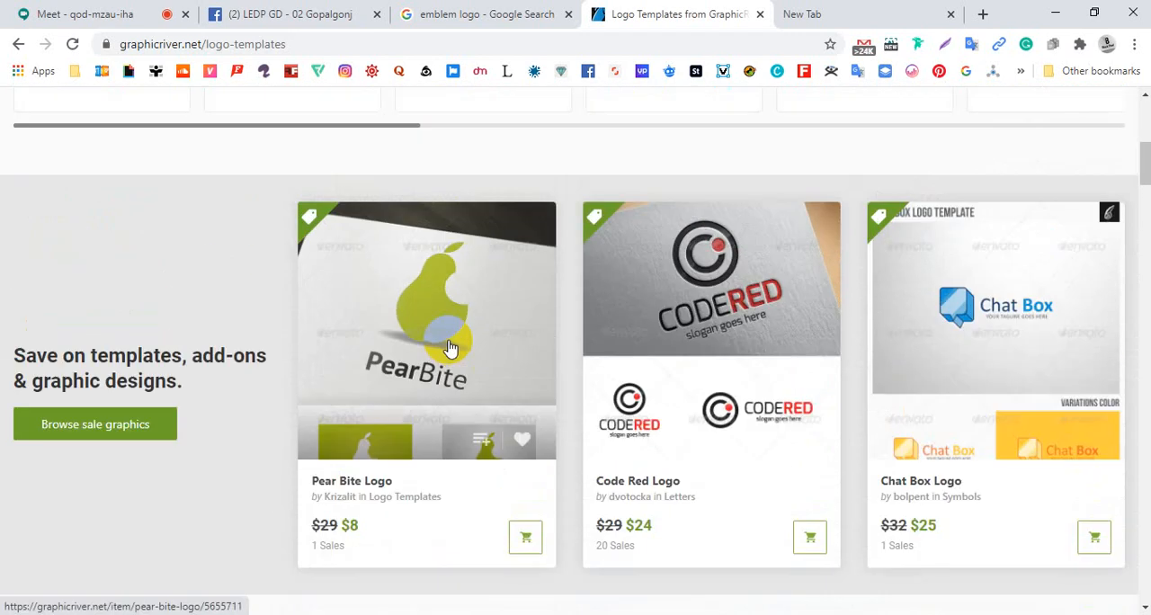
{"action": "scroll", "coordinate": [450, 349], "scroll_direction": "up", "scroll_amount": 8}
Examine the new releases, new bestsellers, top nature logos and Envato Elements templates further down the Logos page
{"action": "scroll", "coordinate": [456, 339], "scroll_direction": "down", "scroll_amount": 15}
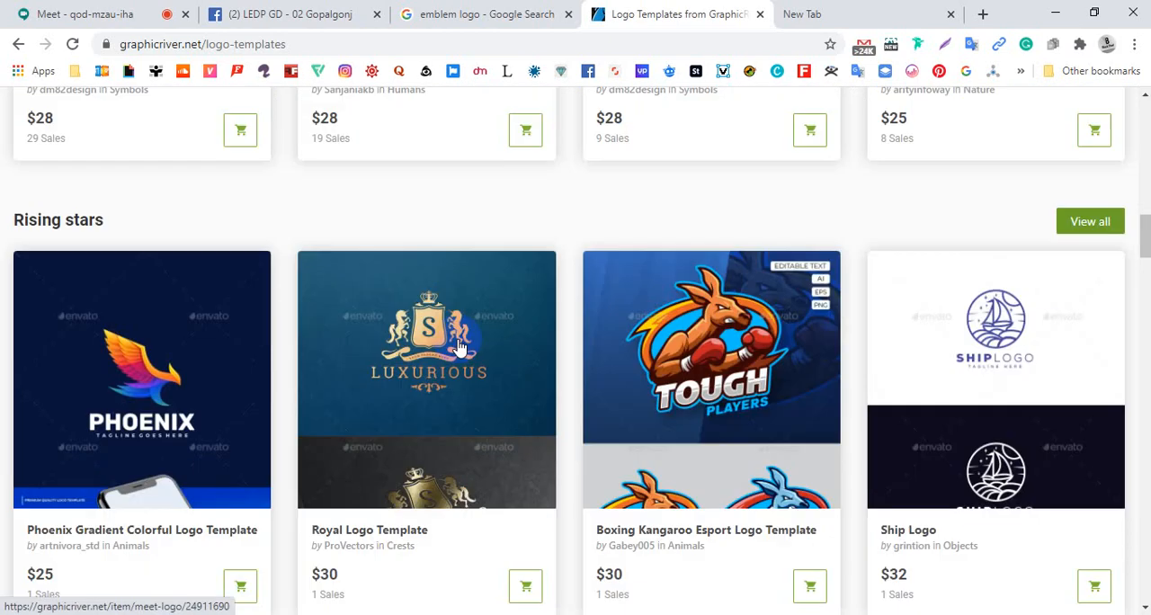
{"action": "scroll", "coordinate": [455, 347], "scroll_direction": "down", "scroll_amount": 7}
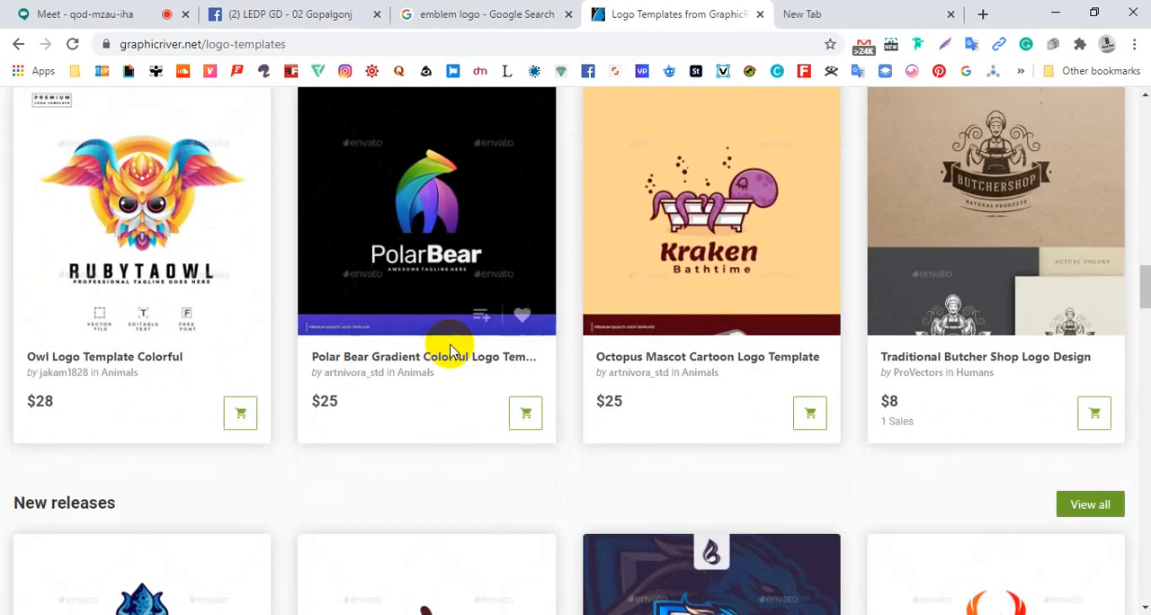
{"action": "scroll", "coordinate": [452, 351], "scroll_direction": "down", "scroll_amount": 4}
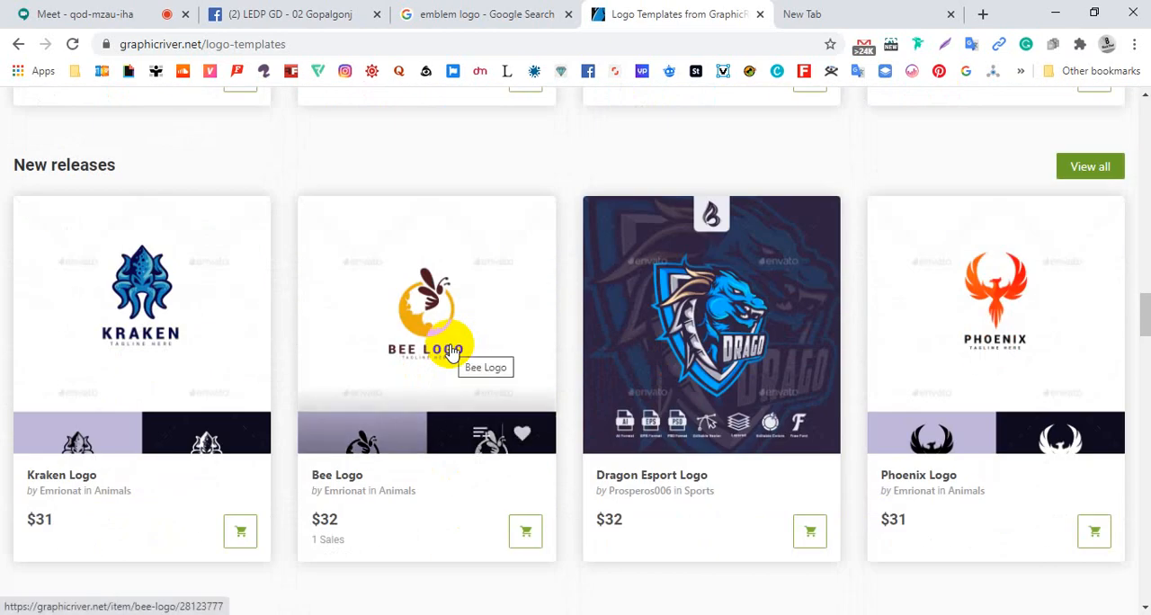
{"action": "scroll", "coordinate": [452, 351], "scroll_direction": "down", "scroll_amount": 6}
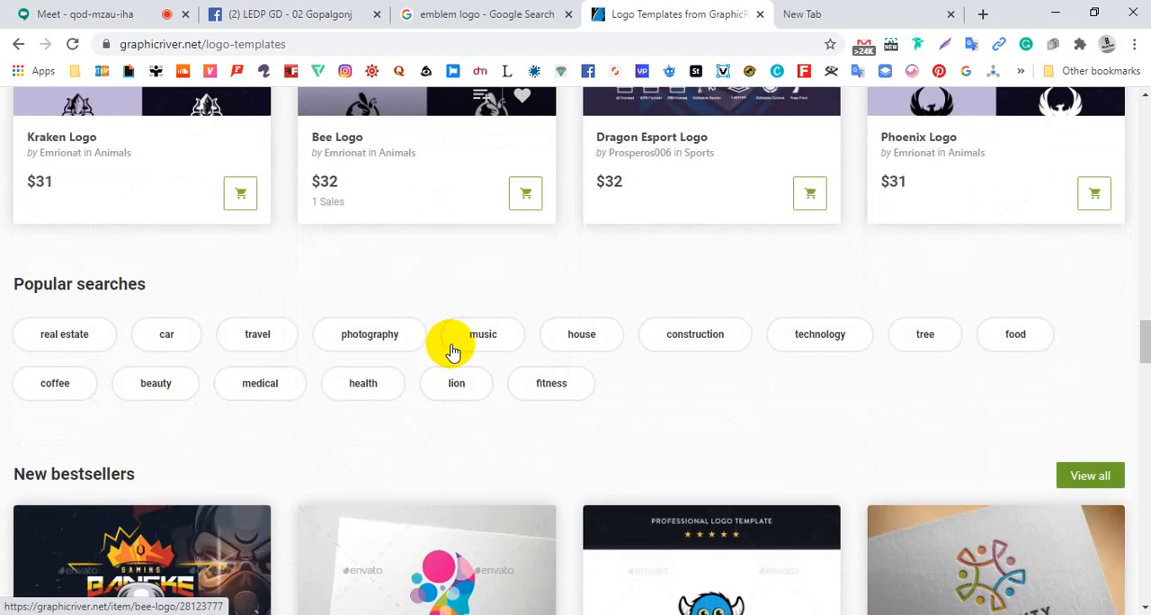
{"action": "scroll", "coordinate": [453, 351], "scroll_direction": "down", "scroll_amount": 6}
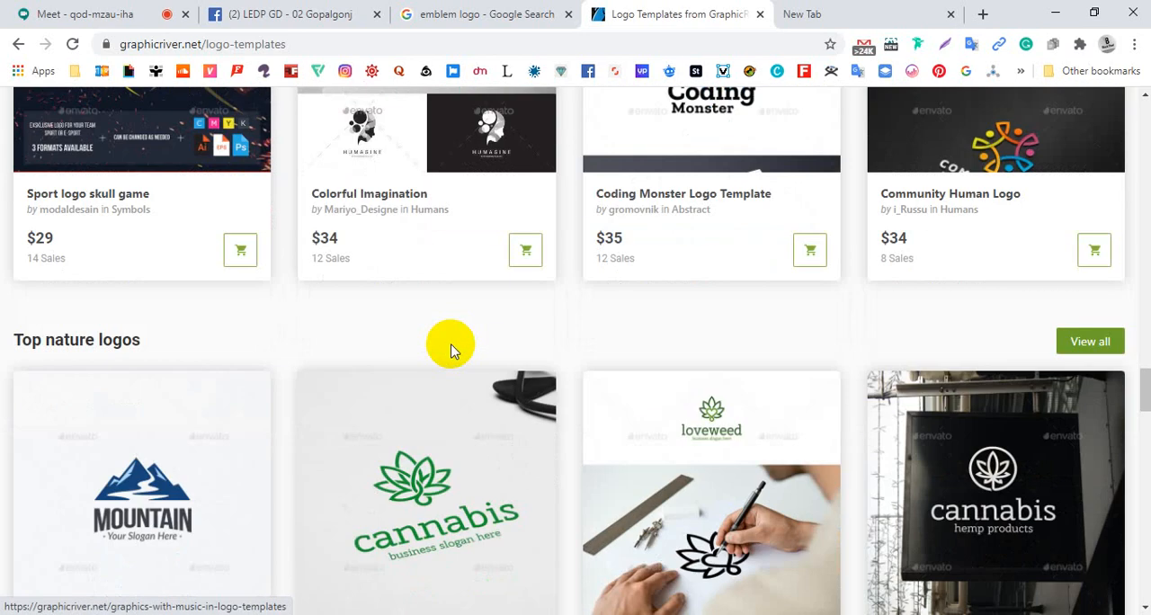
{"action": "scroll", "coordinate": [452, 352], "scroll_direction": "down", "scroll_amount": 1}
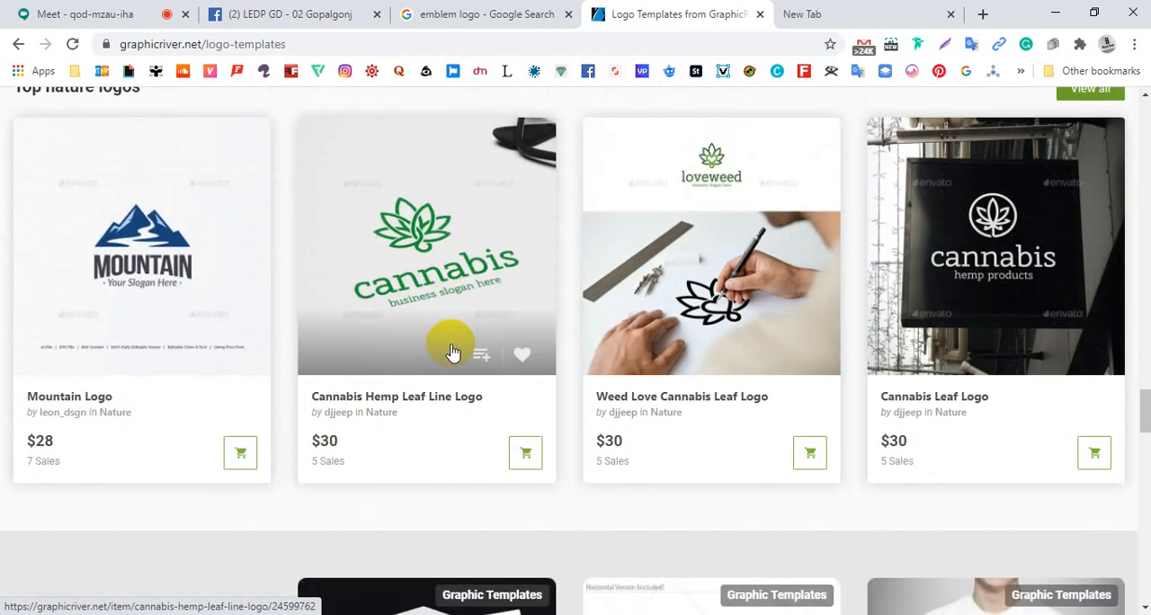
{"action": "scroll", "coordinate": [454, 351], "scroll_direction": "down", "scroll_amount": 4}
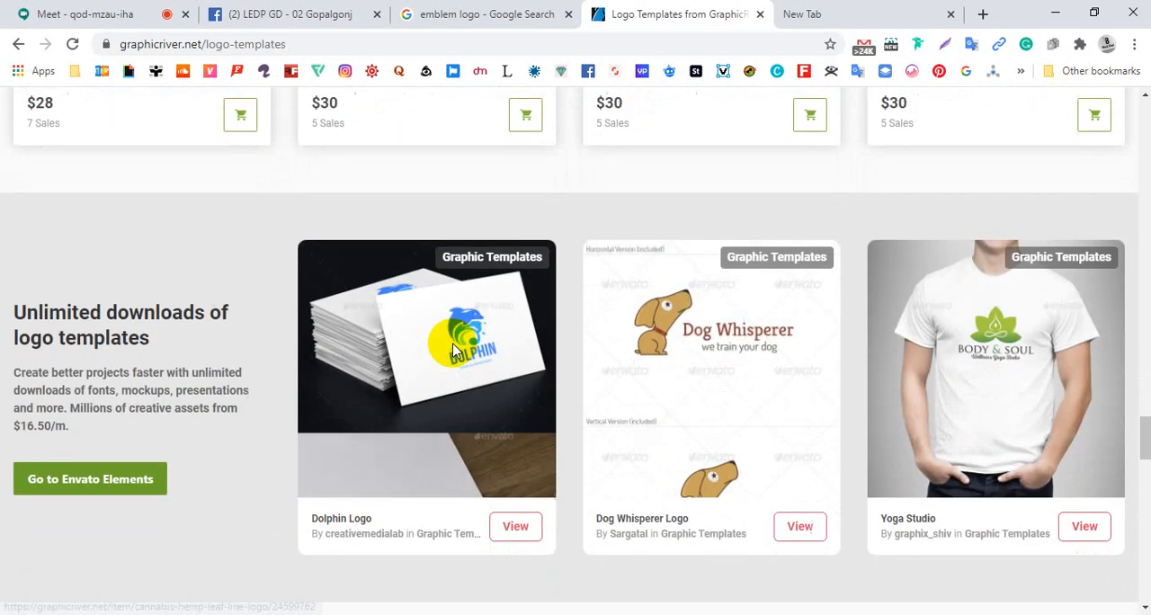
{"action": "scroll", "coordinate": [456, 351], "scroll_direction": "down", "scroll_amount": 3}
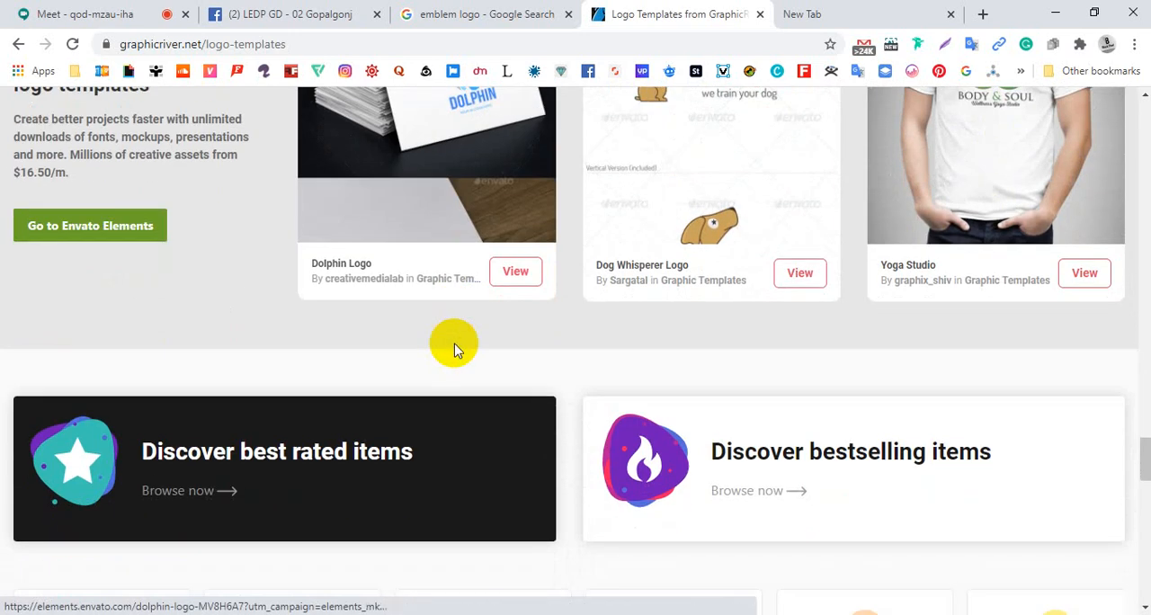
{"action": "scroll", "coordinate": [456, 351], "scroll_direction": "up", "scroll_amount": 2}
{"action": "scroll", "coordinate": [456, 345], "scroll_direction": "down", "scroll_amount": 7}
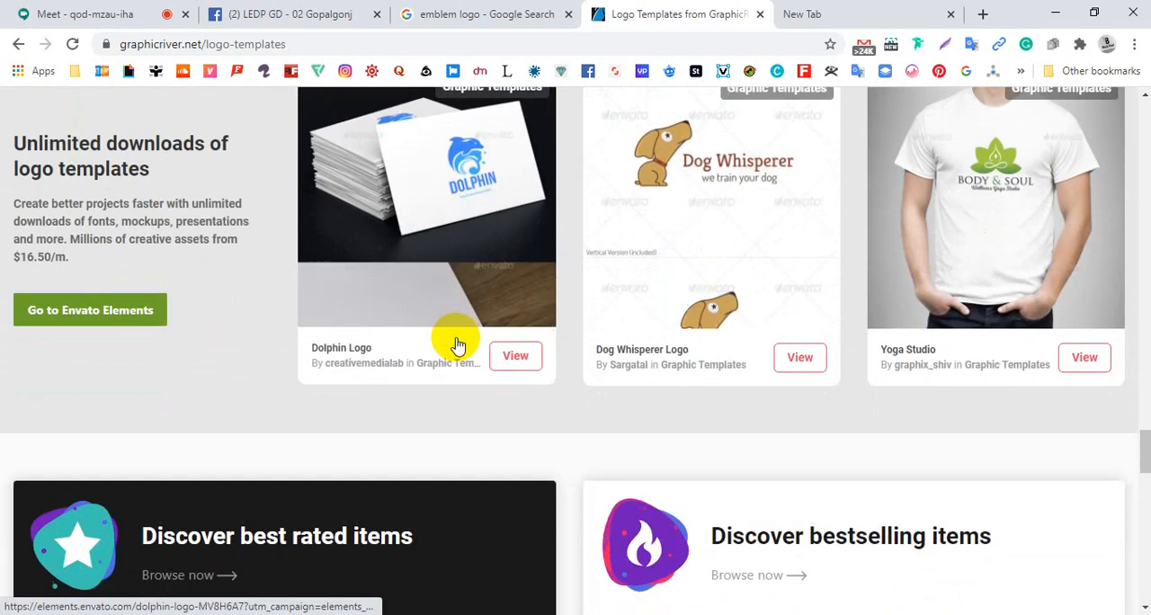
Open the Vector subcategory of Abstract logos and look through its hot, weekly bestseller, new release and new bestseller templates
{"action": "left_click", "coordinate": [469, 269]}
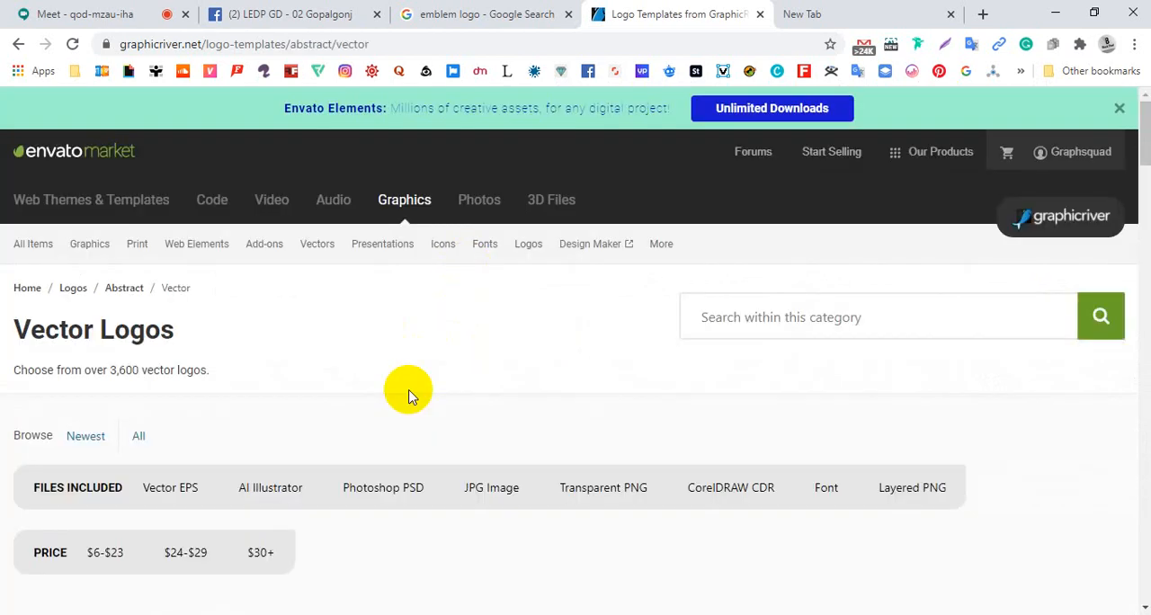
{"action": "scroll", "coordinate": [410, 392], "scroll_direction": "down", "scroll_amount": 4}
{"action": "scroll", "coordinate": [417, 398], "scroll_direction": "down", "scroll_amount": 2}
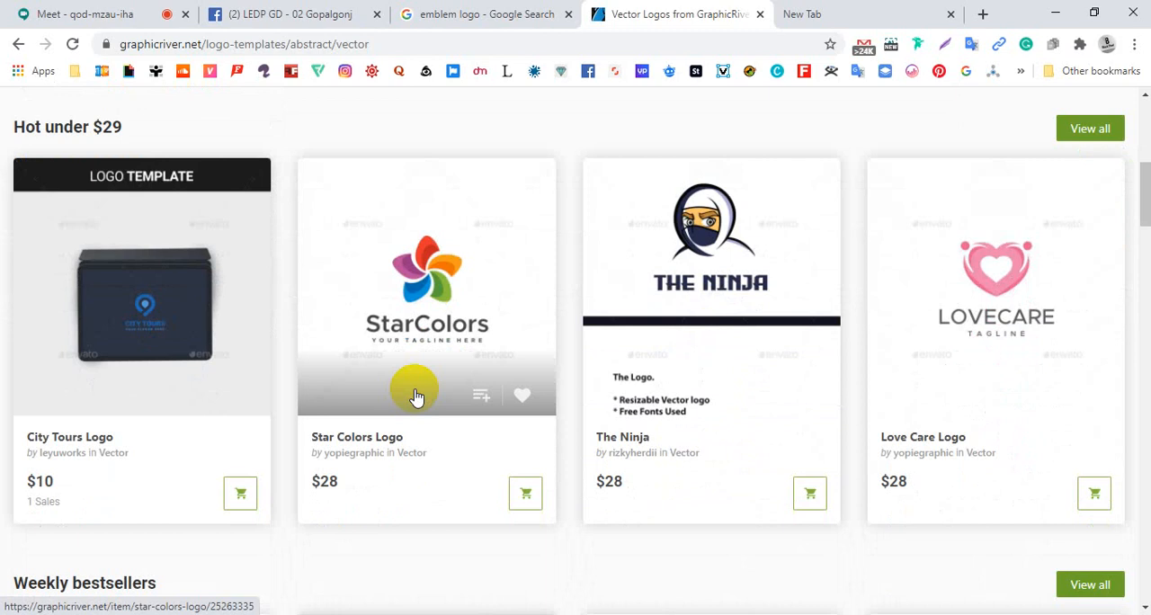
{"action": "scroll", "coordinate": [416, 398], "scroll_direction": "down", "scroll_amount": 4}
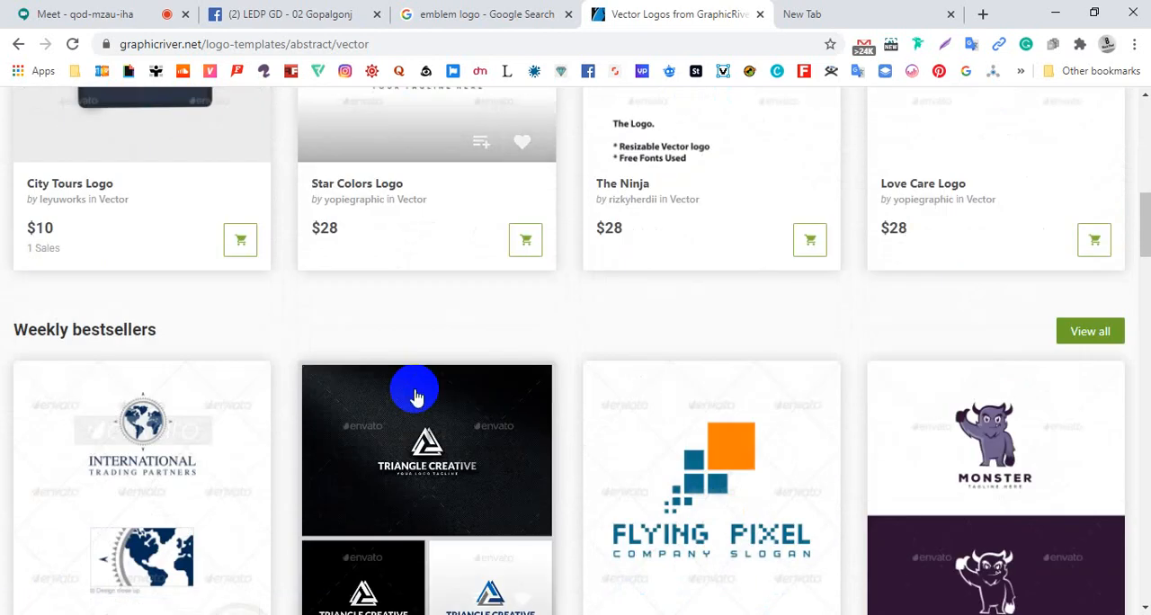
{"action": "scroll", "coordinate": [416, 398], "scroll_direction": "down", "scroll_amount": 1}
{"action": "scroll", "coordinate": [417, 396], "scroll_direction": "down", "scroll_amount": 5}
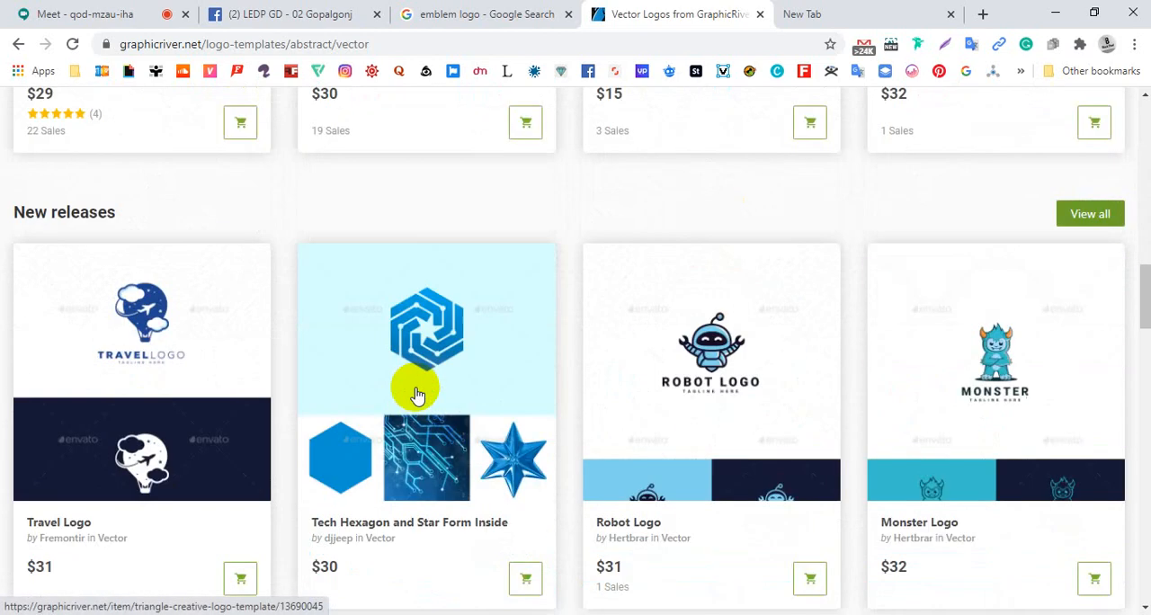
{"action": "scroll", "coordinate": [417, 395], "scroll_direction": "down", "scroll_amount": 1}
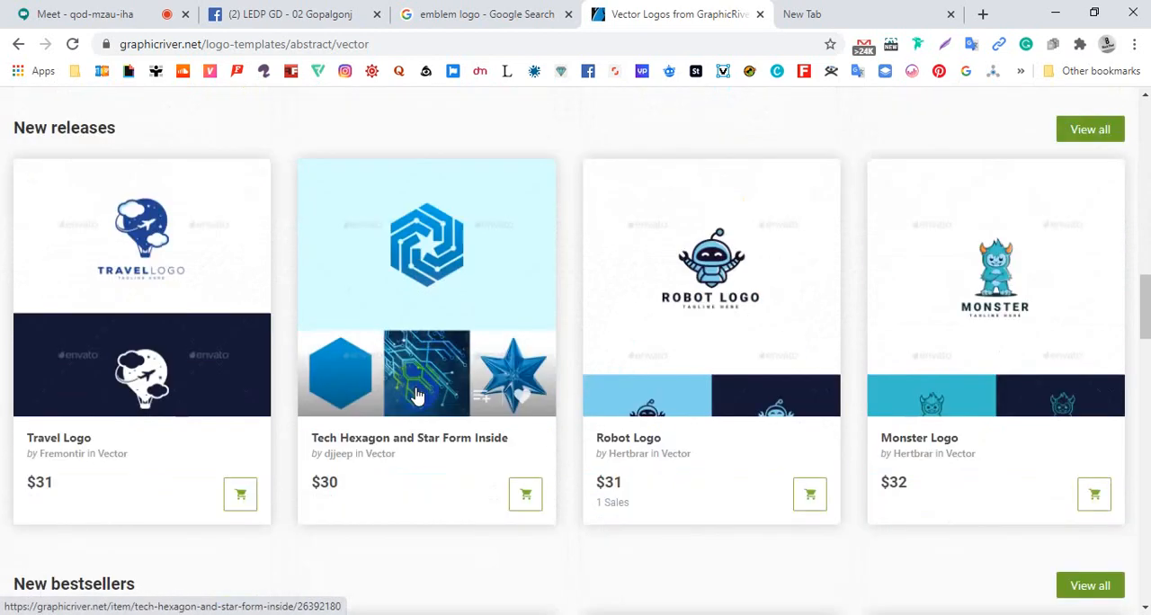
{"action": "scroll", "coordinate": [416, 396], "scroll_direction": "down", "scroll_amount": 4}
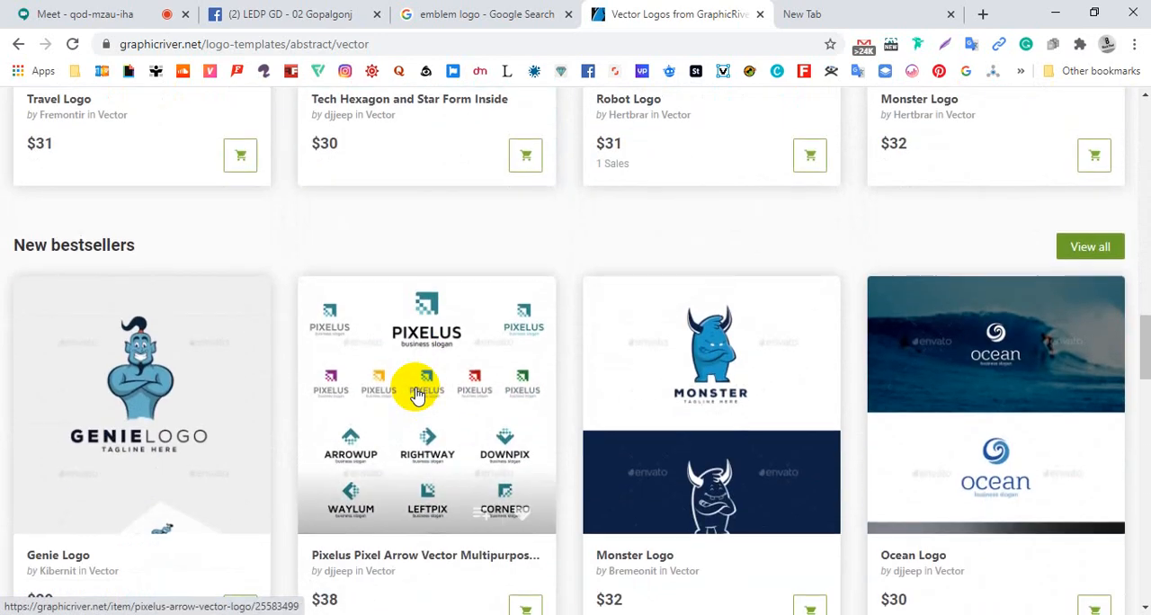
{"action": "scroll", "coordinate": [416, 393], "scroll_direction": "down", "scroll_amount": 3}
{"action": "scroll", "coordinate": [416, 388], "scroll_direction": "down", "scroll_amount": 6}
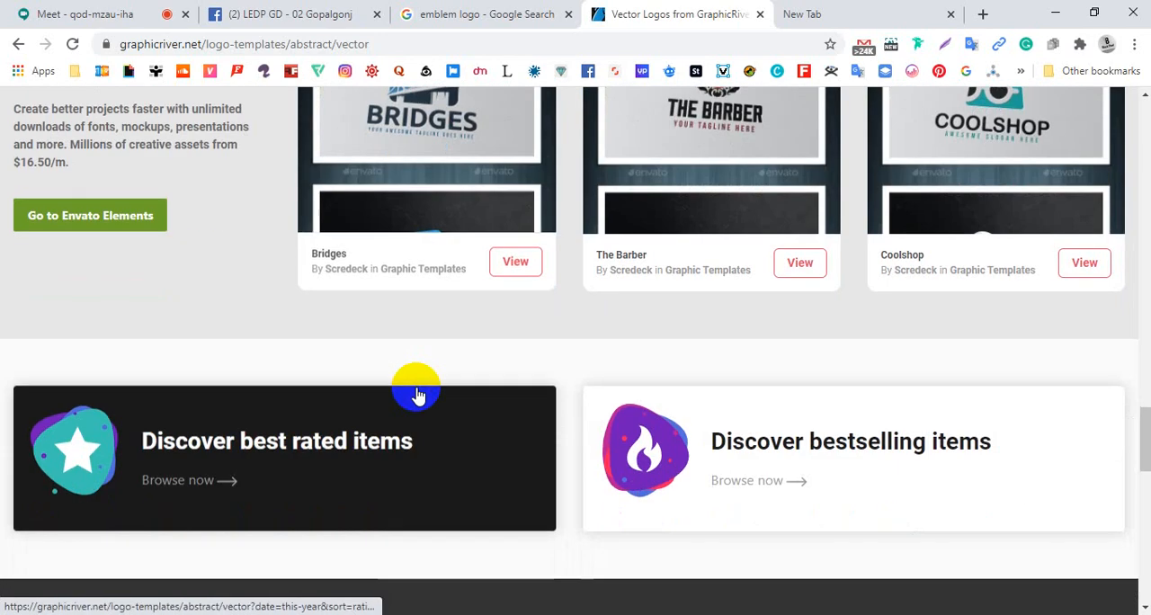
Review the weekly bestsellers again and open the listing of the newest vector logos
{"action": "scroll", "coordinate": [421, 392], "scroll_direction": "up", "scroll_amount": 15}
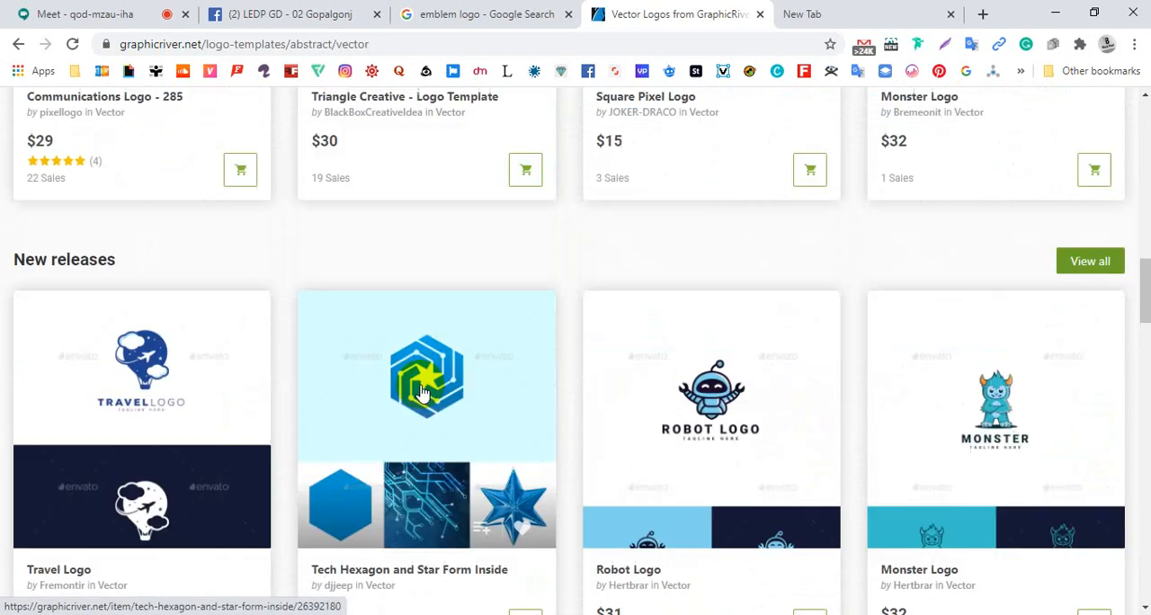
{"action": "scroll", "coordinate": [423, 388], "scroll_direction": "up", "scroll_amount": 5}
{"action": "scroll", "coordinate": [423, 388], "scroll_direction": "down", "scroll_amount": 8}
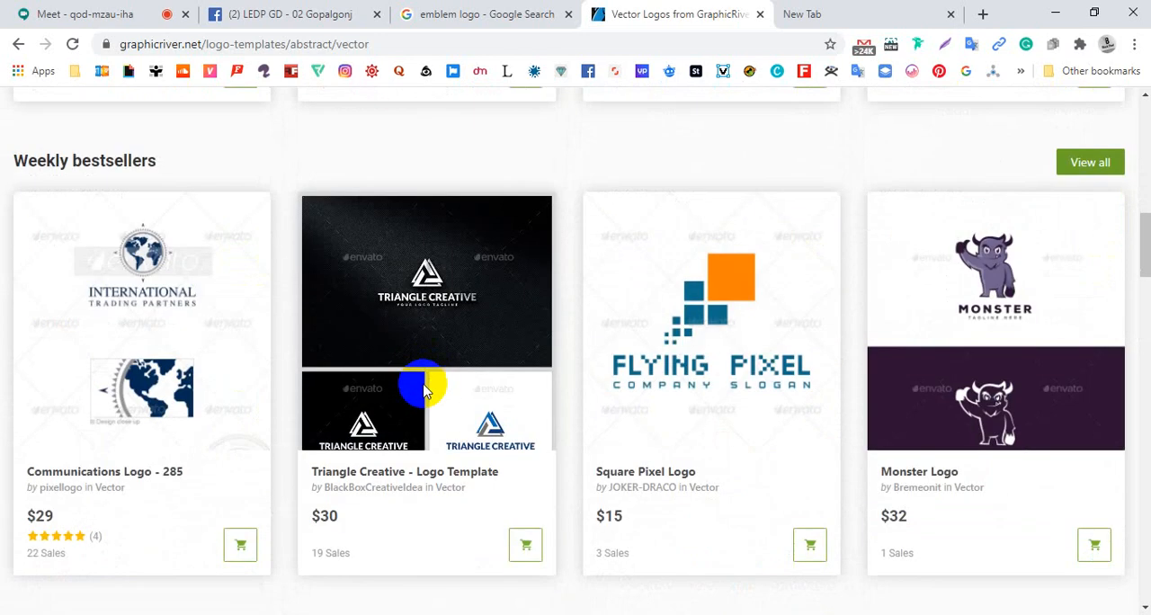
{"action": "scroll", "coordinate": [423, 387], "scroll_direction": "down", "scroll_amount": 1}
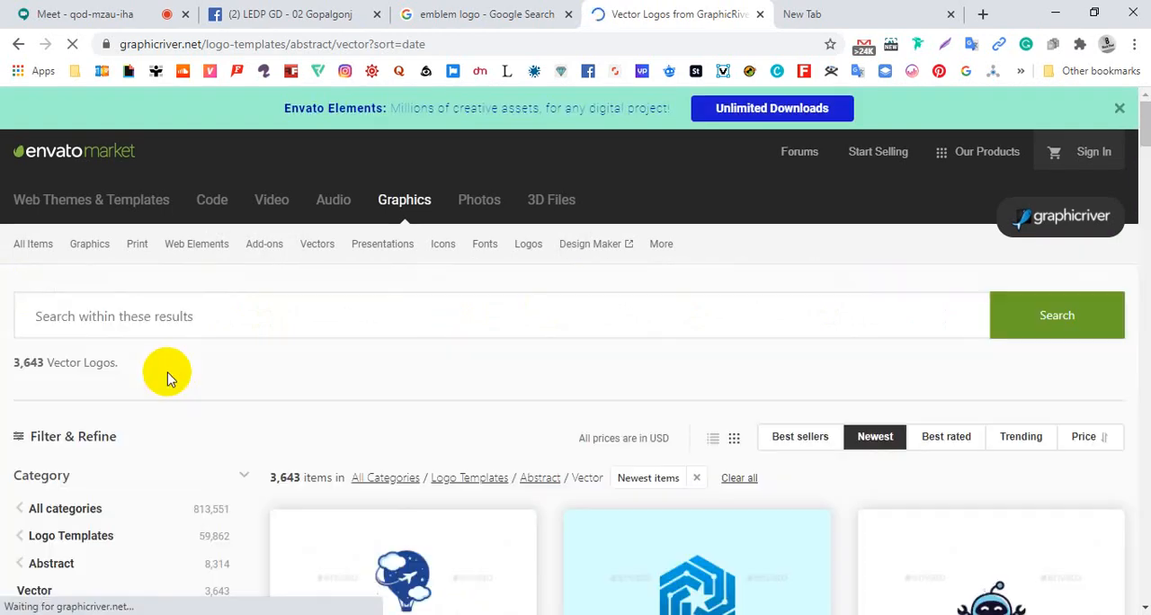
Examine the newest vector logo templates, such as the Monster, Ninja, Love Care, Cube Wave and Genie logos
{"action": "scroll", "coordinate": [166, 378], "scroll_direction": "down", "scroll_amount": 6}
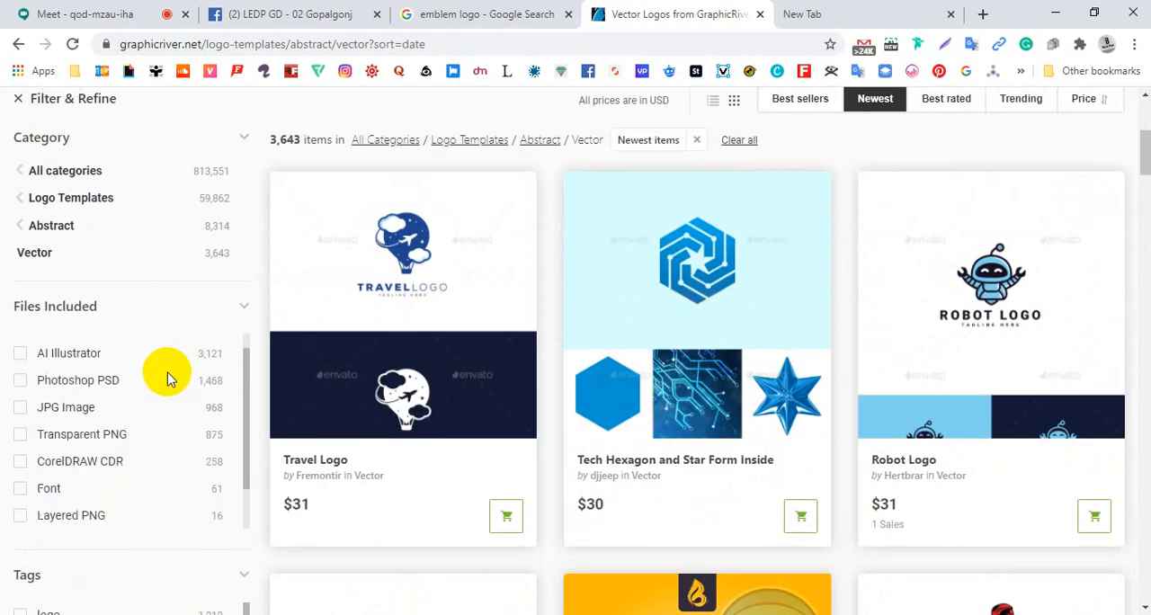
{"action": "scroll", "coordinate": [868, 438], "scroll_direction": "down", "scroll_amount": 8}
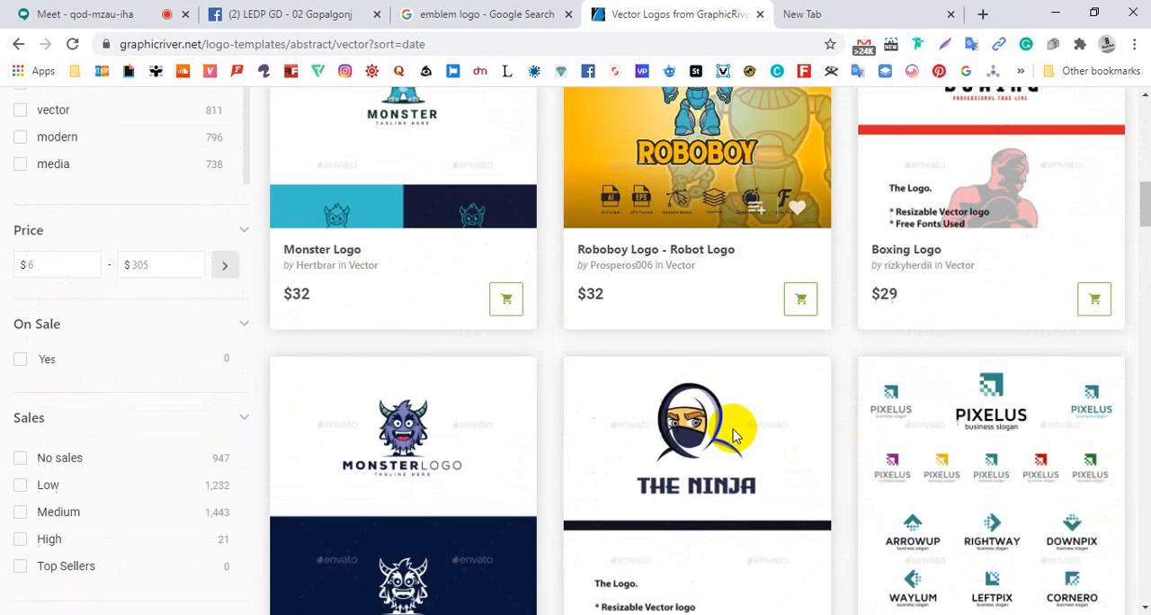
{"action": "scroll", "coordinate": [735, 436], "scroll_direction": "down", "scroll_amount": 1}
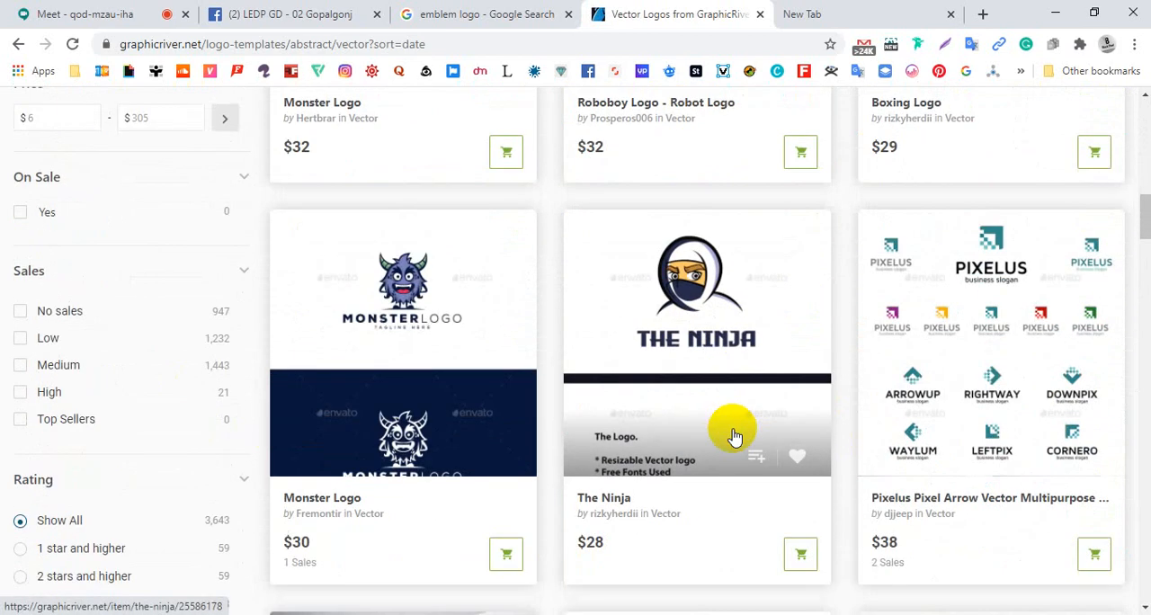
{"action": "scroll", "coordinate": [735, 437], "scroll_direction": "down", "scroll_amount": 3}
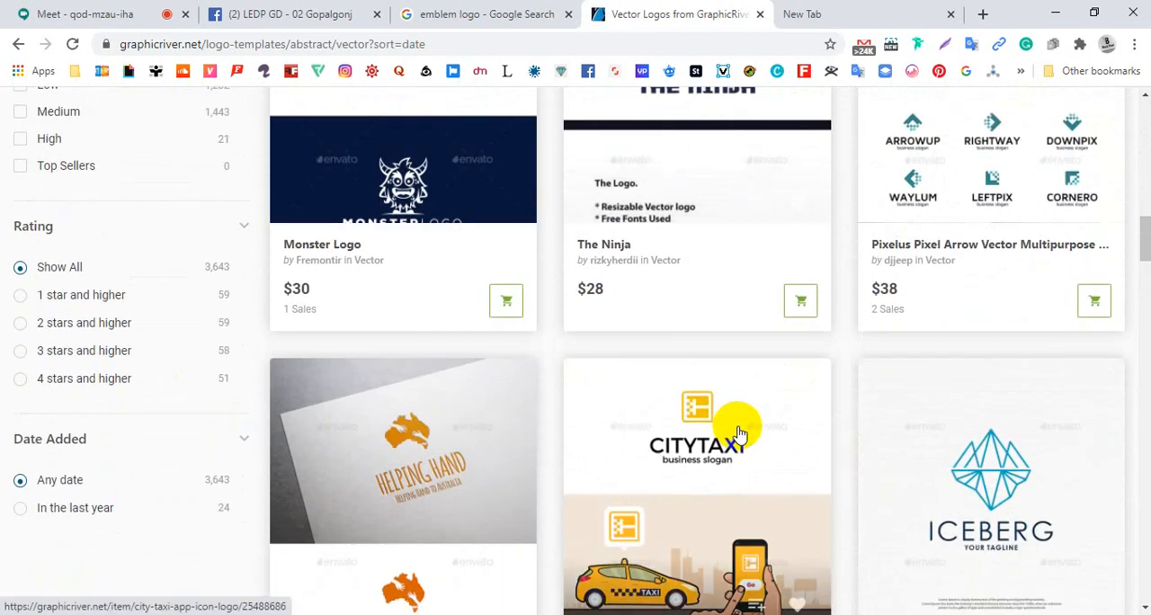
{"action": "scroll", "coordinate": [738, 434], "scroll_direction": "down", "scroll_amount": 7}
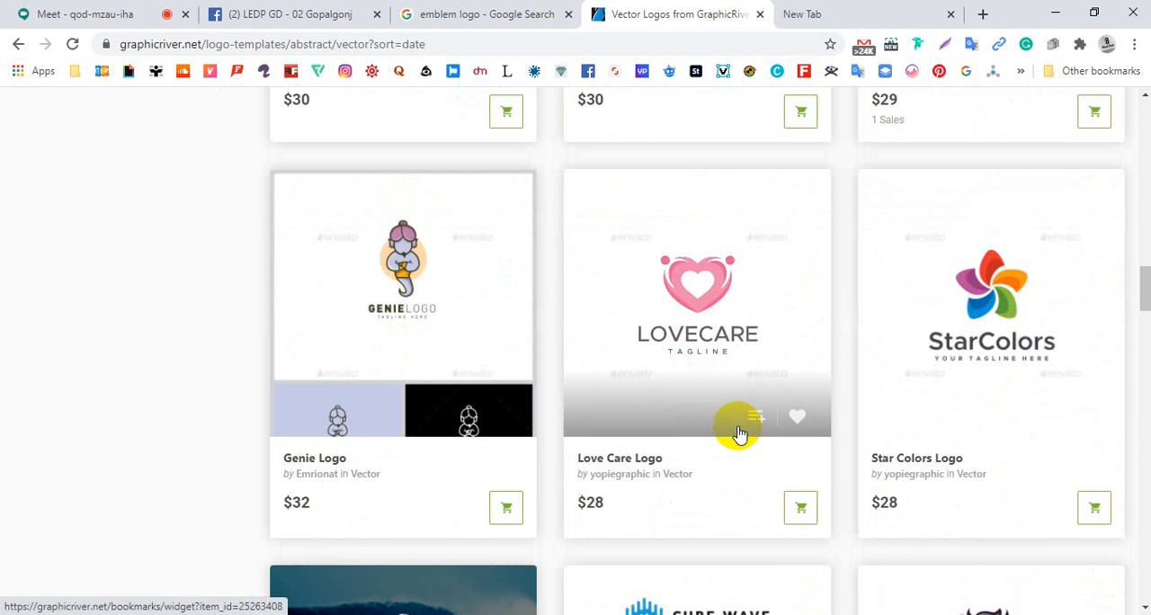
{"action": "scroll", "coordinate": [738, 434], "scroll_direction": "down", "scroll_amount": 3}
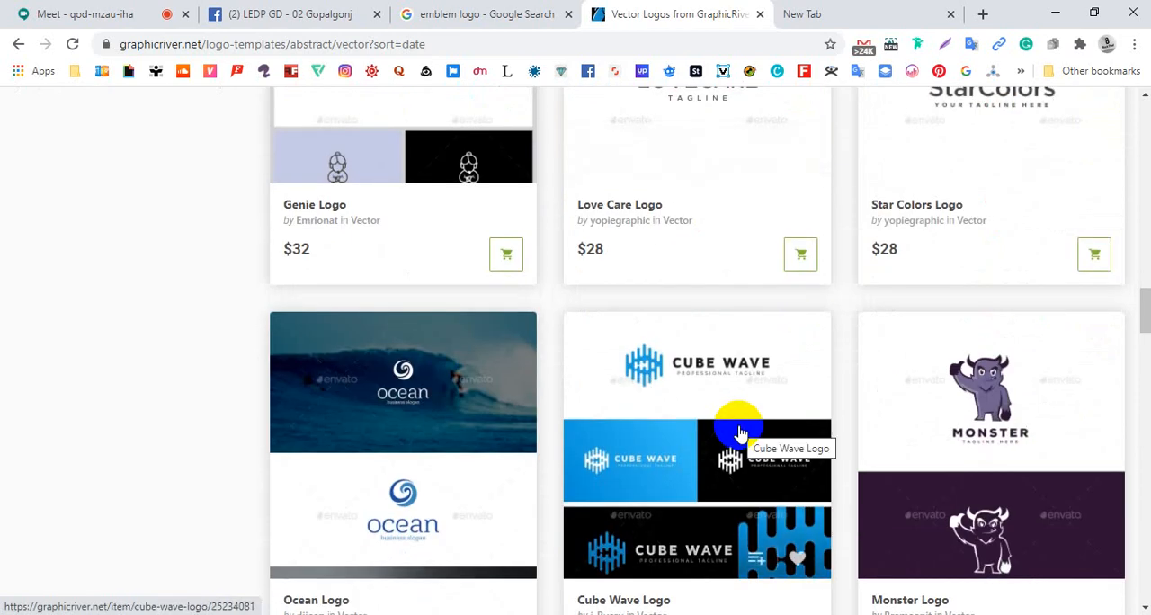
{"action": "scroll", "coordinate": [738, 435], "scroll_direction": "down", "scroll_amount": 2}
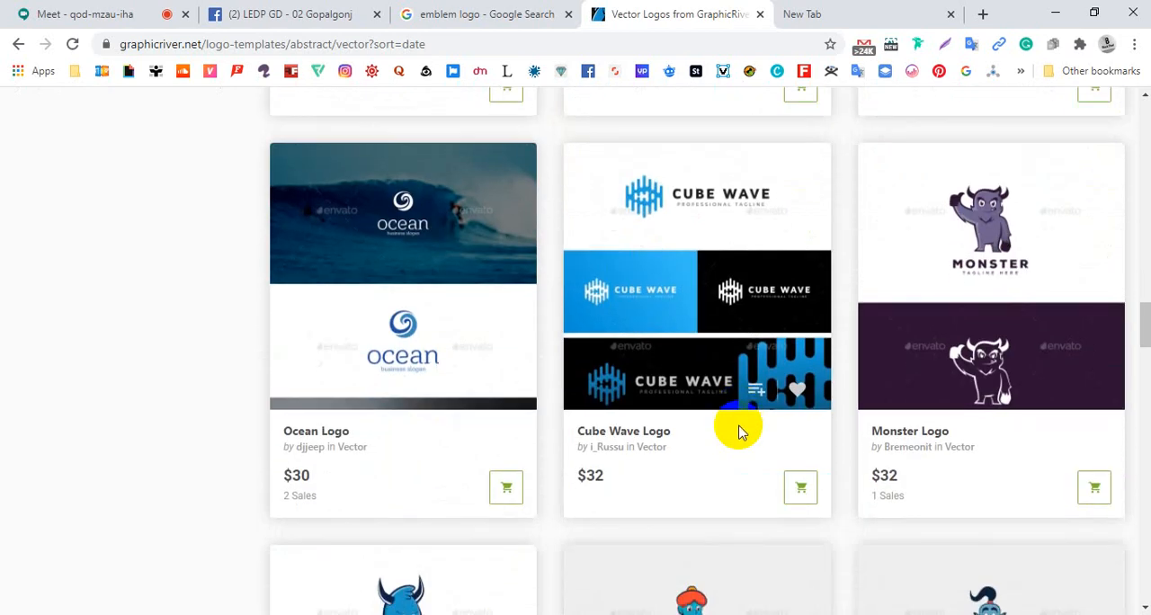
{"action": "scroll", "coordinate": [738, 435], "scroll_direction": "down", "scroll_amount": 5}
{"action": "scroll", "coordinate": [738, 435], "scroll_direction": "down", "scroll_amount": 1}
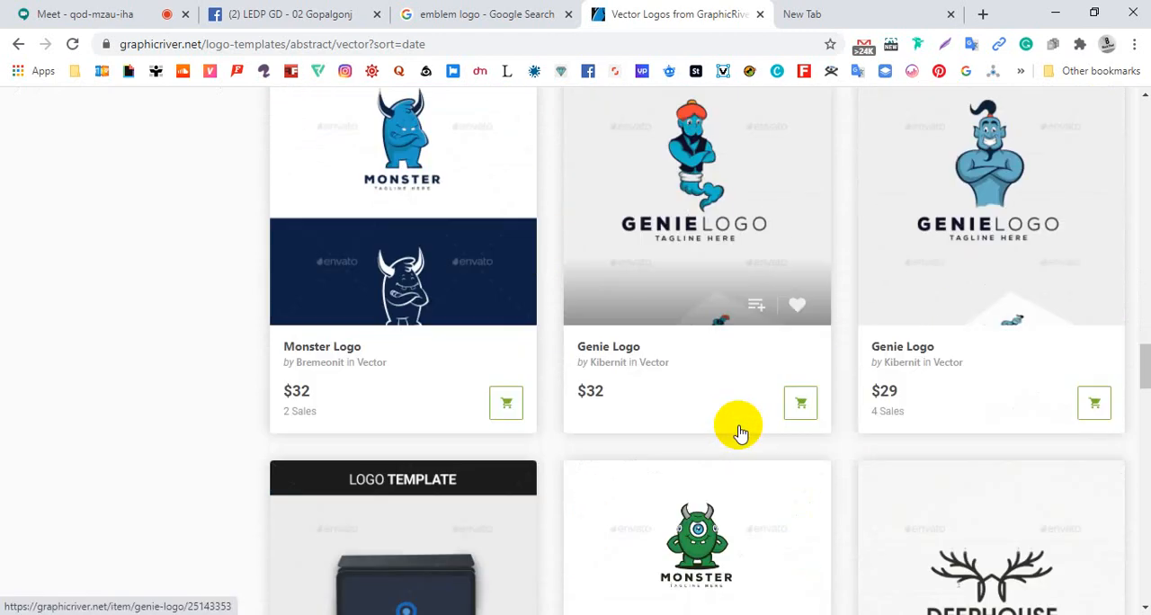
{"action": "scroll", "coordinate": [737, 434], "scroll_direction": "down", "scroll_amount": 3}
{"action": "scroll", "coordinate": [741, 430], "scroll_direction": "up", "scroll_amount": 8}
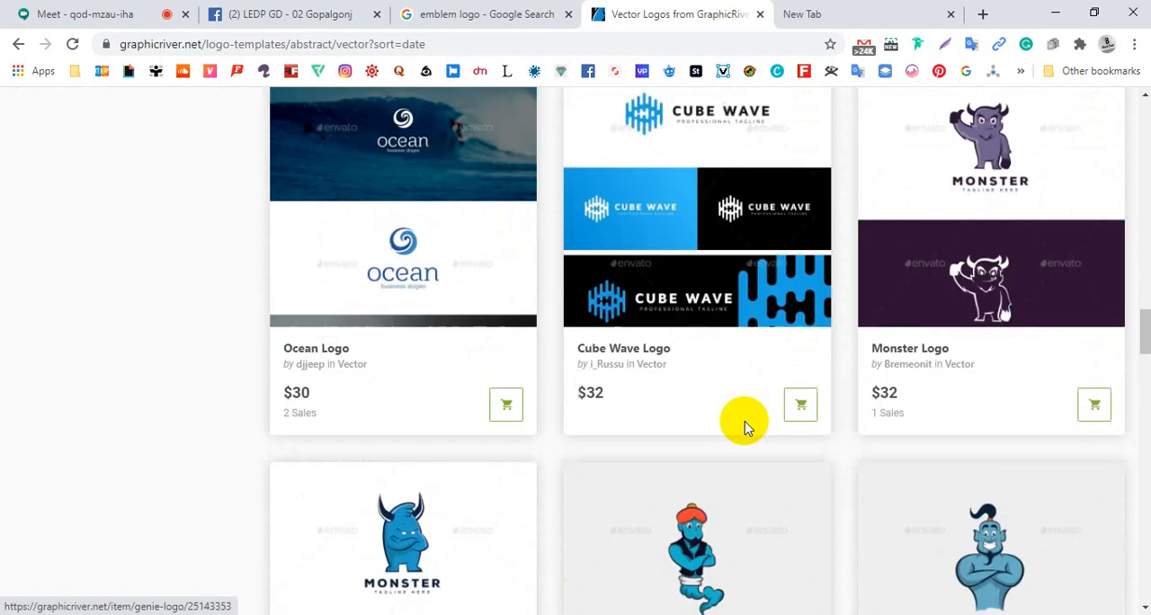
Look through the rest of the newest vector logos on the first page and open the Olympic Flame Logo Template in a separate tab
{"action": "scroll", "coordinate": [744, 428], "scroll_direction": "down", "scroll_amount": 5}
{"action": "scroll", "coordinate": [747, 429], "scroll_direction": "up", "scroll_amount": 1}
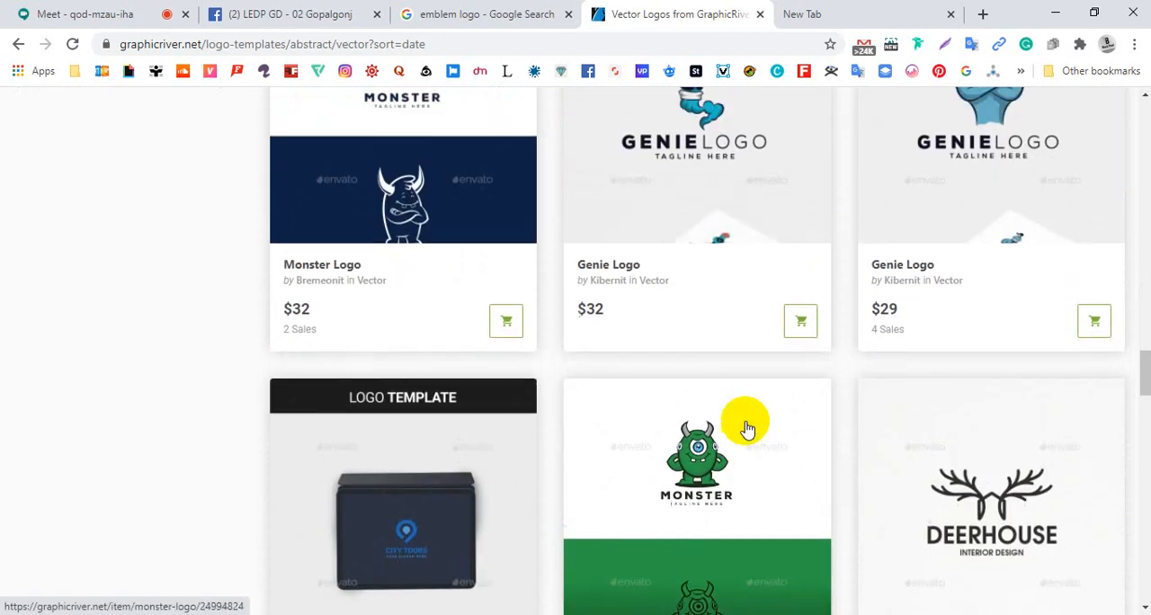
{"action": "scroll", "coordinate": [747, 429], "scroll_direction": "up", "scroll_amount": 6}
{"action": "scroll", "coordinate": [746, 429], "scroll_direction": "down", "scroll_amount": 14}
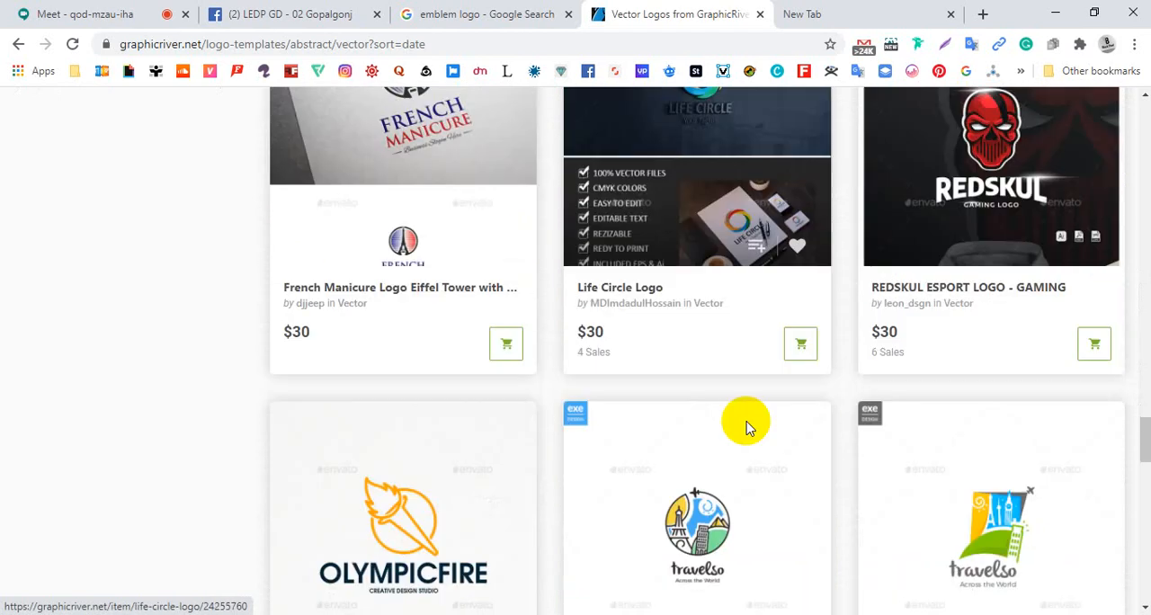
{"action": "scroll", "coordinate": [746, 429], "scroll_direction": "down", "scroll_amount": 1}
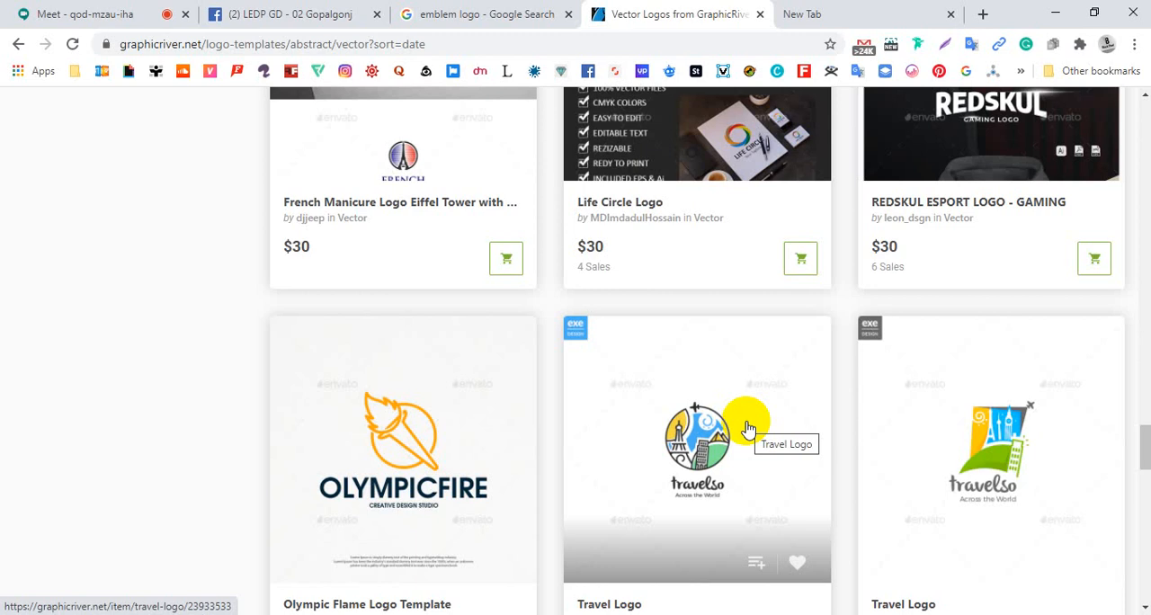
{"action": "scroll", "coordinate": [746, 429], "scroll_direction": "down", "scroll_amount": 4}
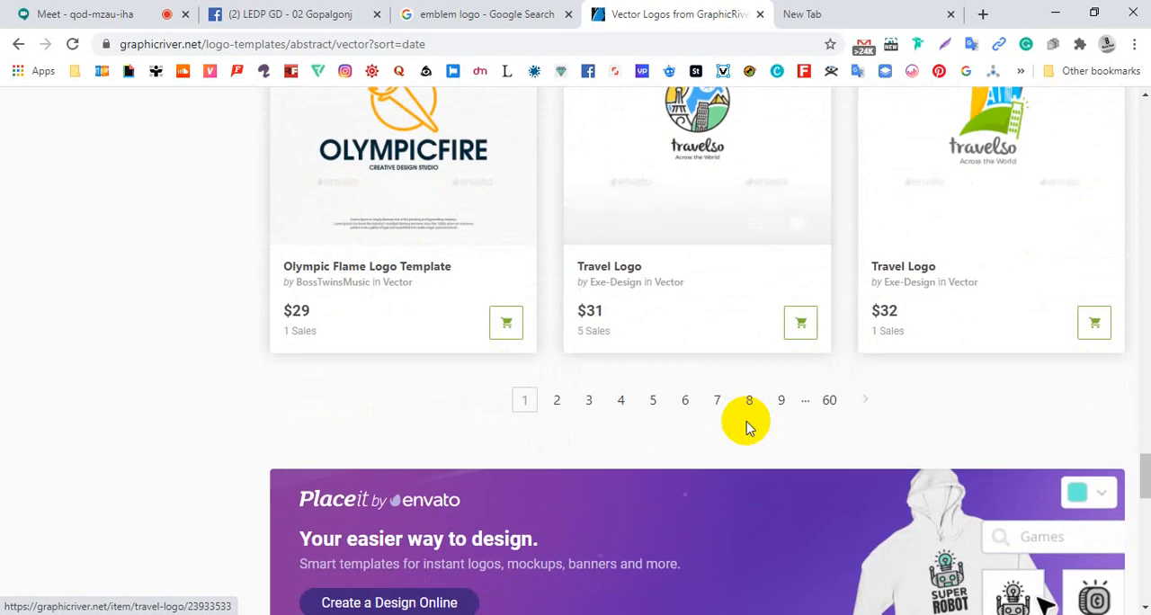
{"action": "scroll", "coordinate": [747, 429], "scroll_direction": "up", "scroll_amount": 4}
{"action": "scroll", "coordinate": [746, 429], "scroll_direction": "down", "scroll_amount": 1}
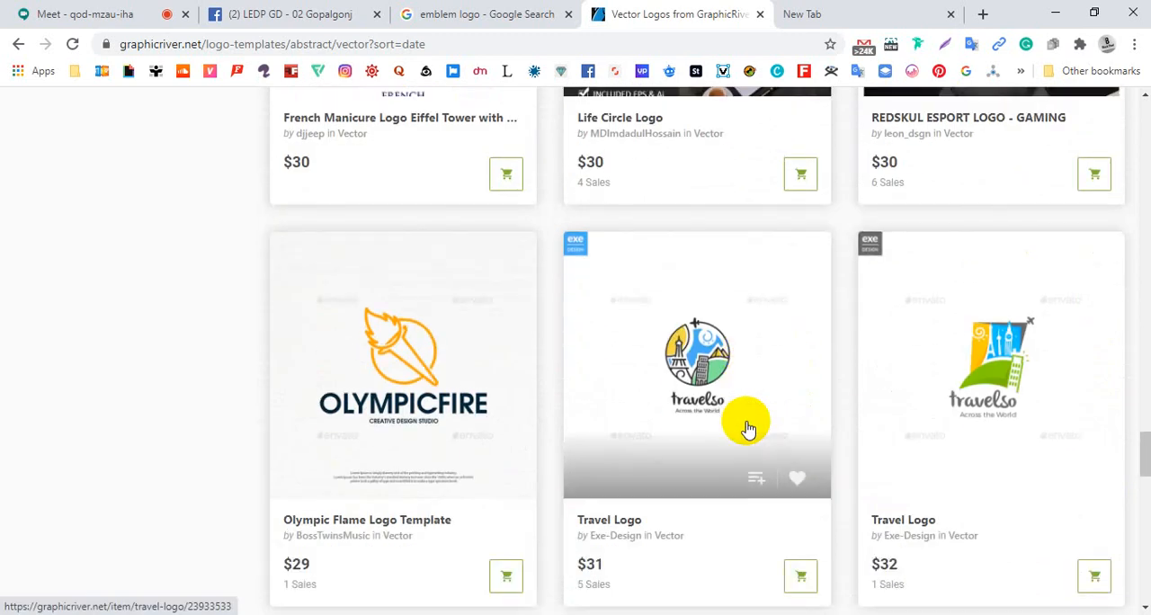
{"action": "middle_click", "coordinate": [400, 369]}
Go to page 2 of the newest vector logos and examine its templates, such as the Horse Line, ST Patrick and Bike Along logos
{"action": "scroll", "coordinate": [417, 371], "scroll_direction": "down", "scroll_amount": 5}
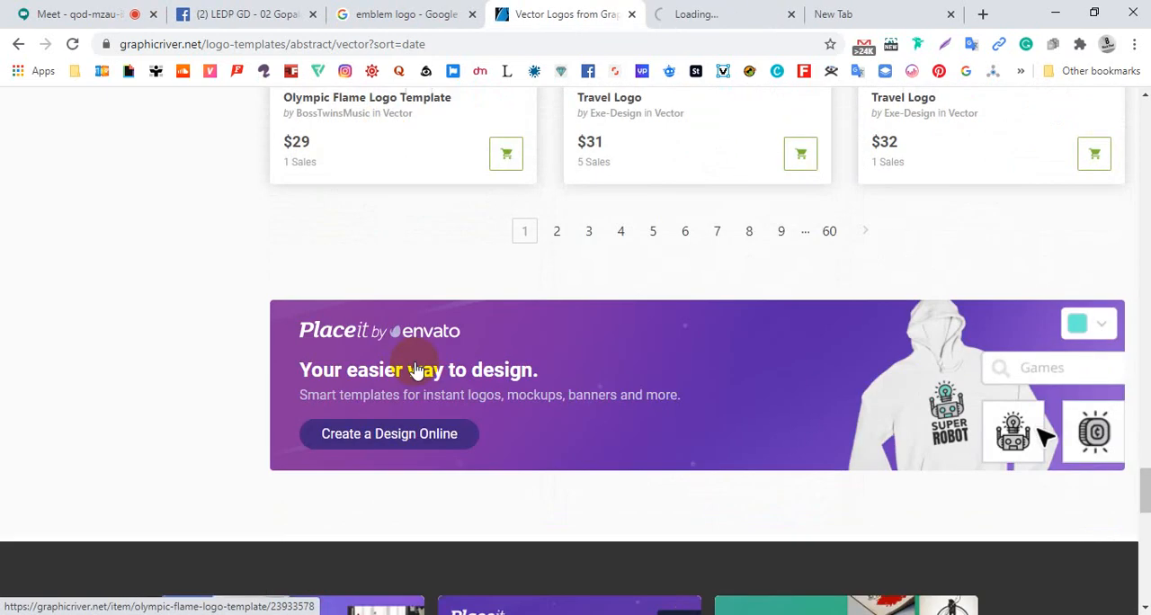
{"action": "left_click", "coordinate": [555, 231]}
{"action": "scroll", "coordinate": [483, 306], "scroll_direction": "down", "scroll_amount": 4}
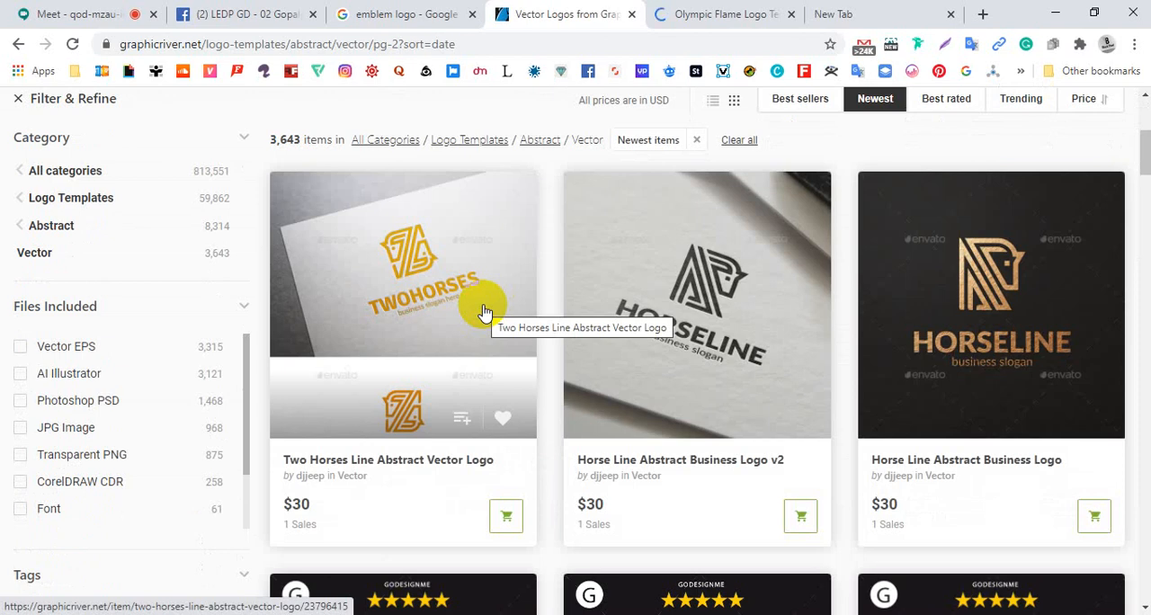
{"action": "scroll", "coordinate": [483, 311], "scroll_direction": "down", "scroll_amount": 8}
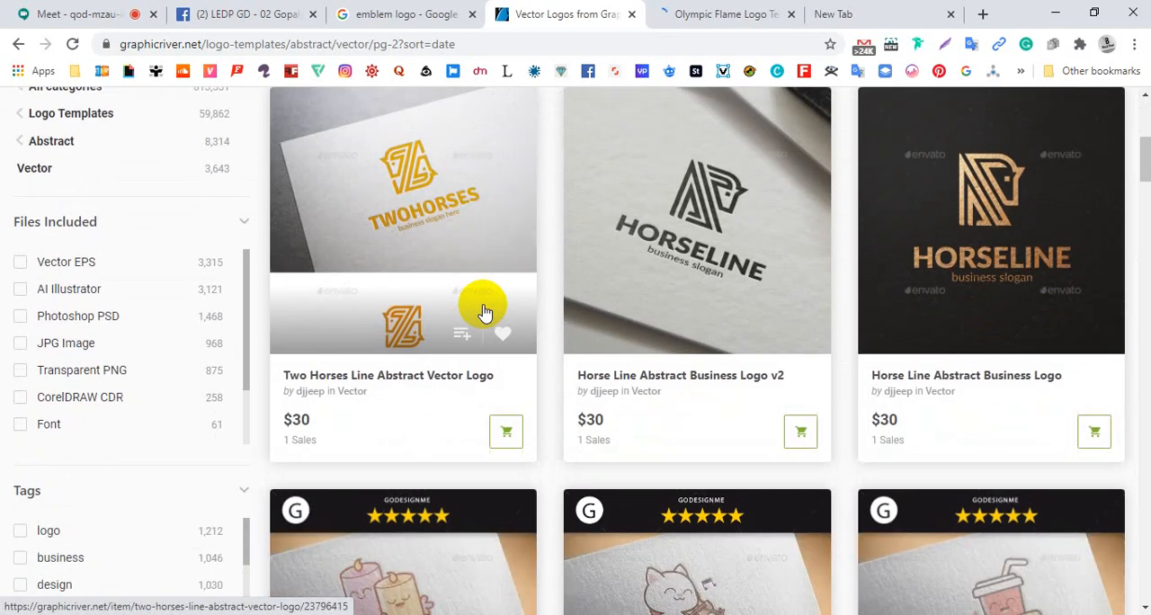
{"action": "scroll", "coordinate": [483, 312], "scroll_direction": "down", "scroll_amount": 4}
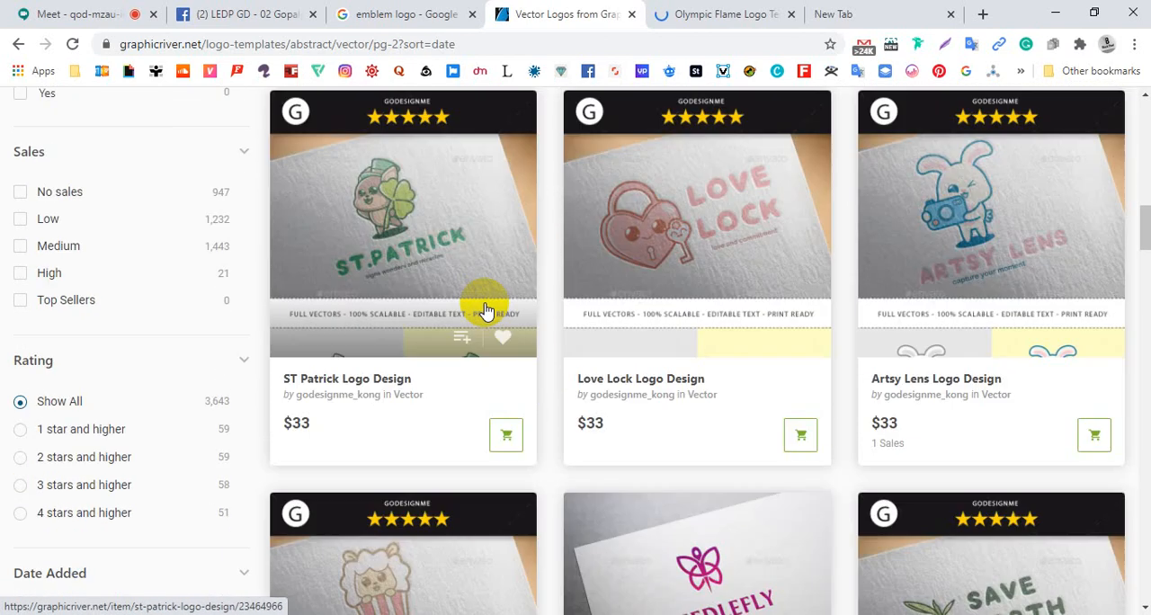
{"action": "scroll", "coordinate": [458, 306], "scroll_direction": "down", "scroll_amount": 4}
{"action": "scroll", "coordinate": [443, 310], "scroll_direction": "down", "scroll_amount": 9}
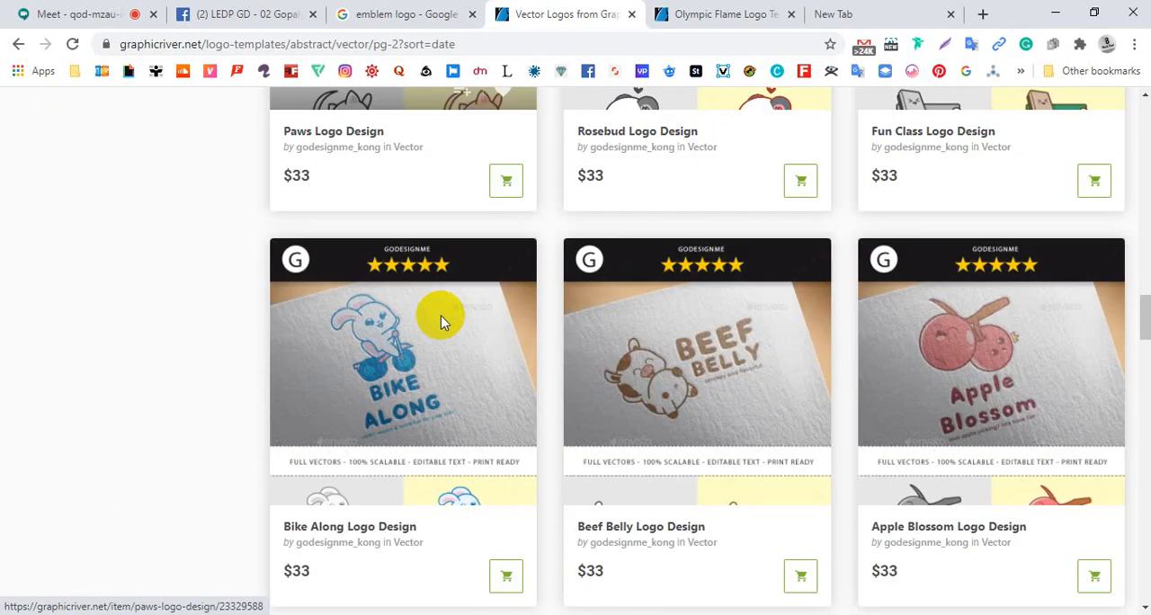
{"action": "scroll", "coordinate": [445, 329], "scroll_direction": "up", "scroll_amount": 9}
{"action": "scroll", "coordinate": [445, 332], "scroll_direction": "up", "scroll_amount": 11}
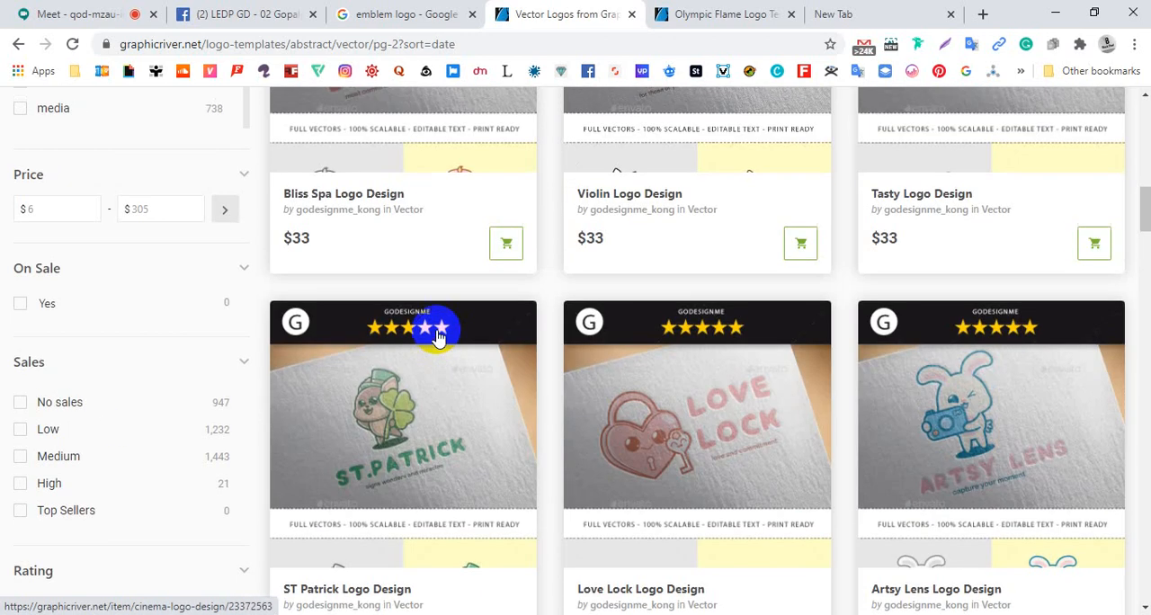
{"action": "scroll", "coordinate": [470, 334], "scroll_direction": "down", "scroll_amount": 1}
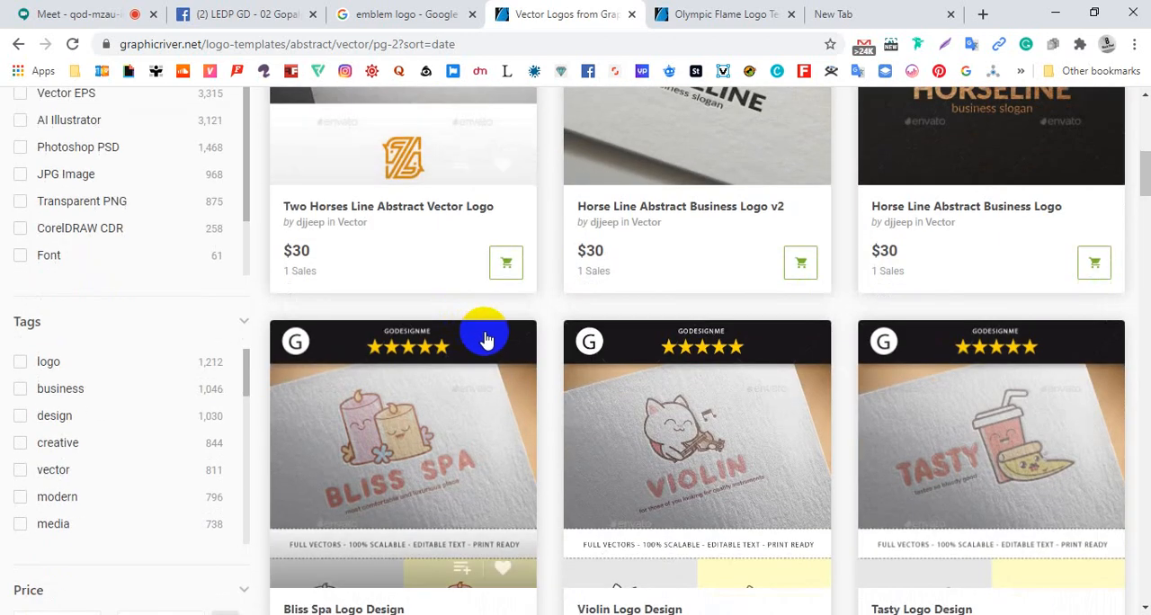
Filter the newest vector logos by the logo tag and look over the resulting templates
{"action": "left_click", "coordinate": [110, 346]}
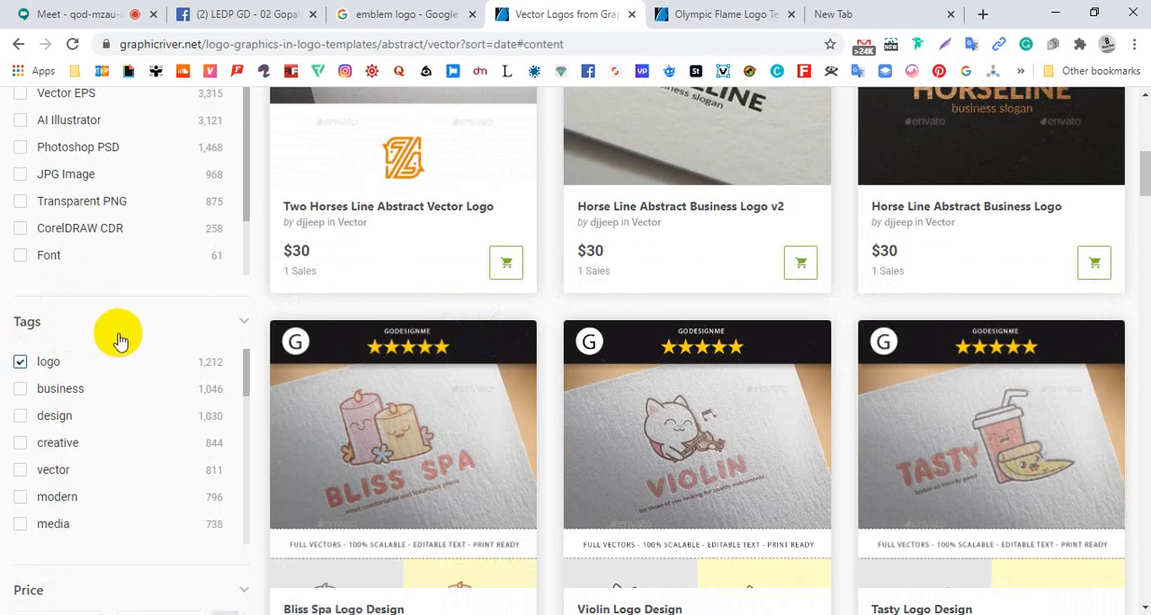
{"action": "scroll", "coordinate": [347, 360], "scroll_direction": "up", "scroll_amount": 2}
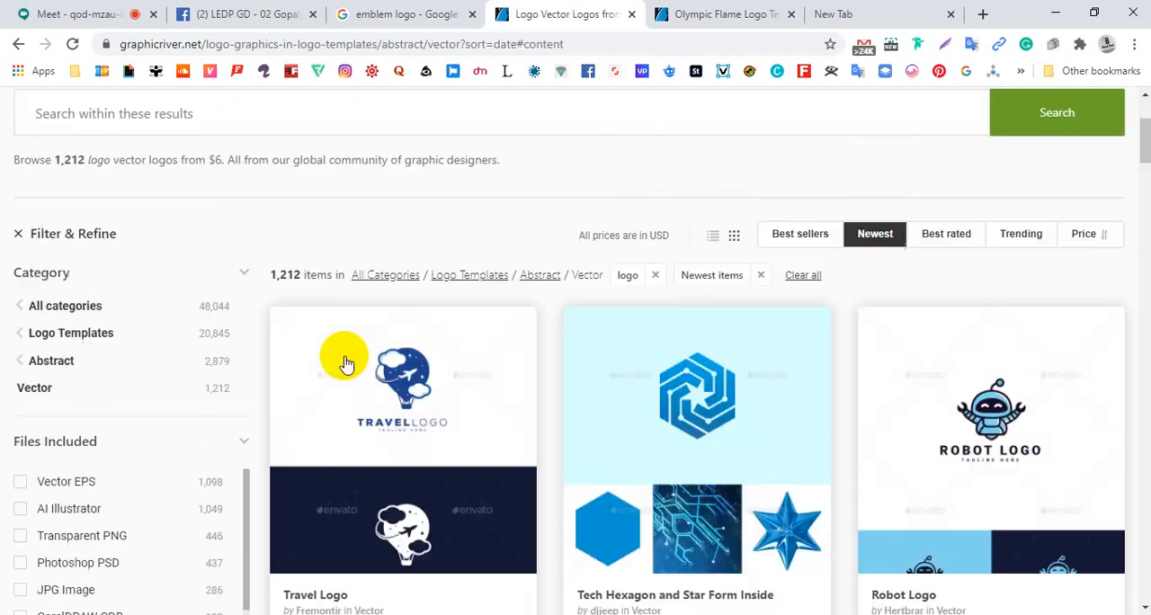
{"action": "scroll", "coordinate": [347, 359], "scroll_direction": "down", "scroll_amount": 2}
{"action": "scroll", "coordinate": [350, 351], "scroll_direction": "up", "scroll_amount": 1}
{"action": "scroll", "coordinate": [364, 337], "scroll_direction": "up", "scroll_amount": 3}
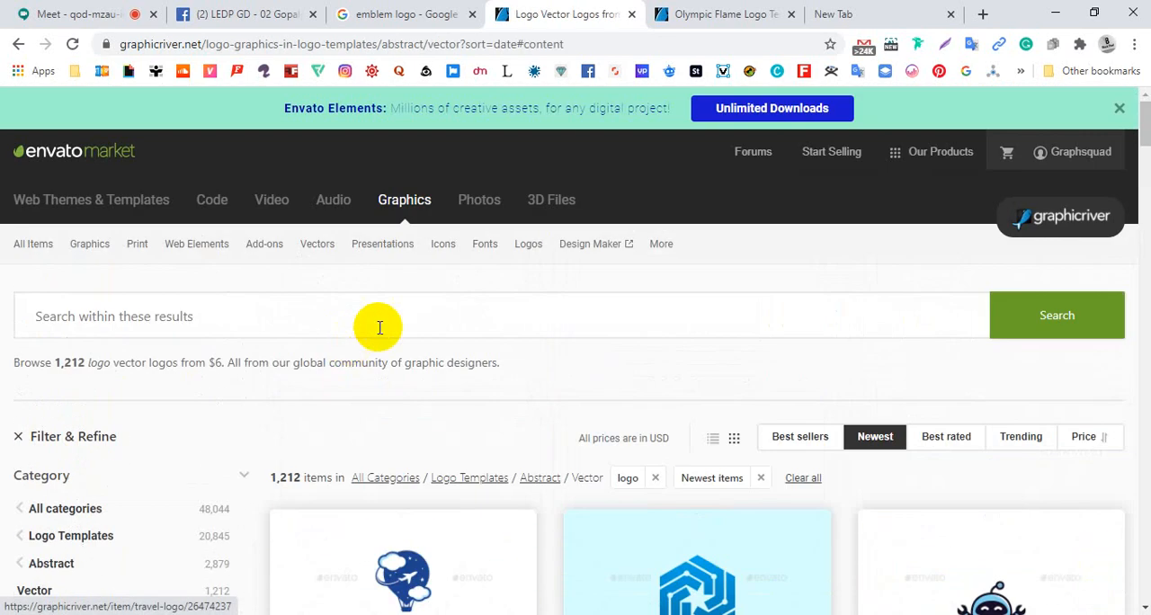
Review the logo categories, open the Symbols category and examine its weekly bestsellers
{"action": "mouse_move", "coordinate": [512, 248]}
{"action": "scroll", "coordinate": [527, 297], "scroll_direction": "down", "scroll_amount": 1}
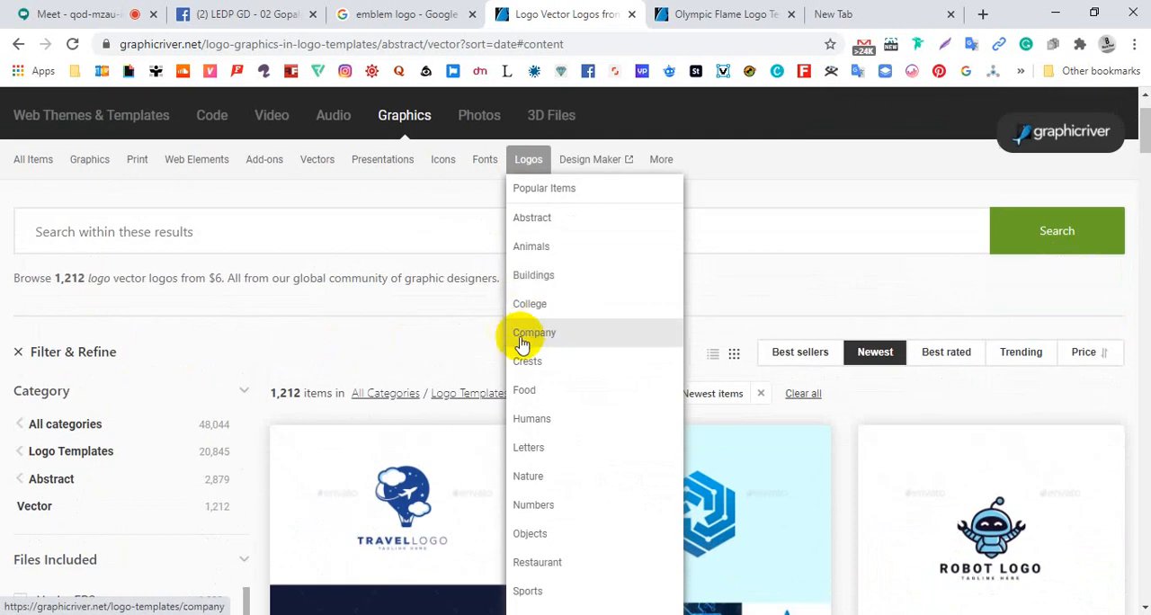
{"action": "scroll", "coordinate": [552, 372], "scroll_direction": "down", "scroll_amount": 1}
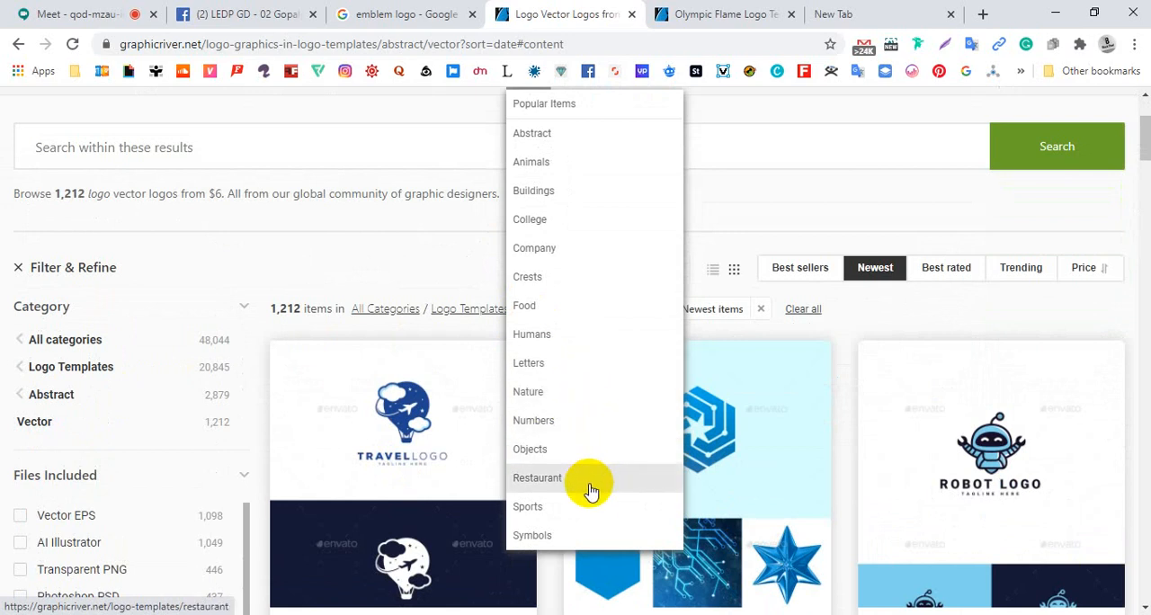
{"action": "left_click", "coordinate": [576, 538]}
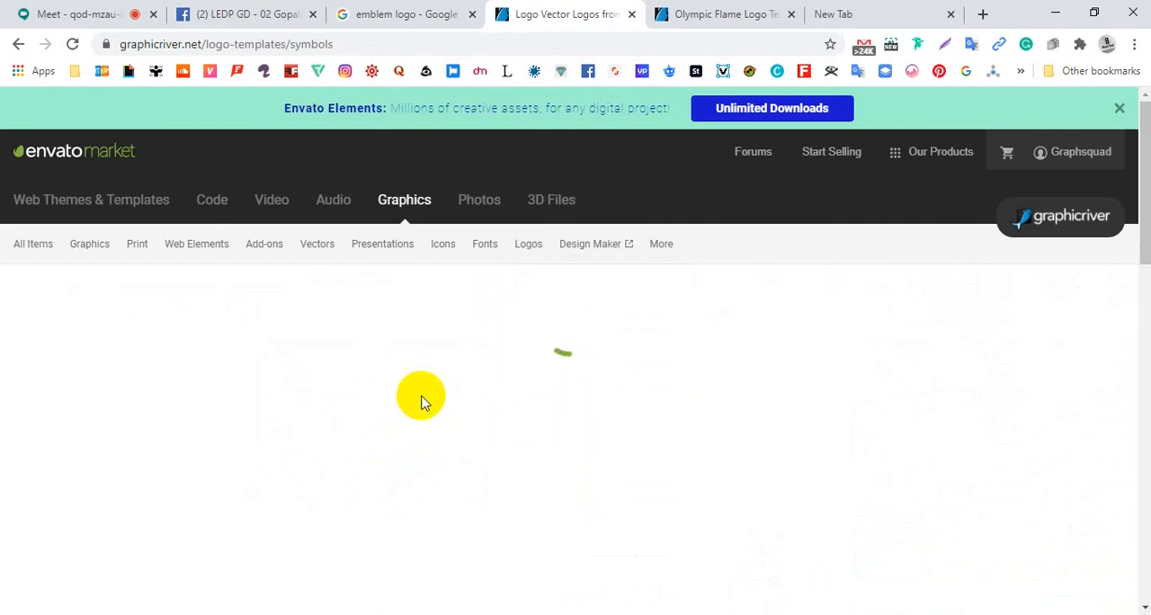
{"action": "scroll", "coordinate": [423, 402], "scroll_direction": "down", "scroll_amount": 5}
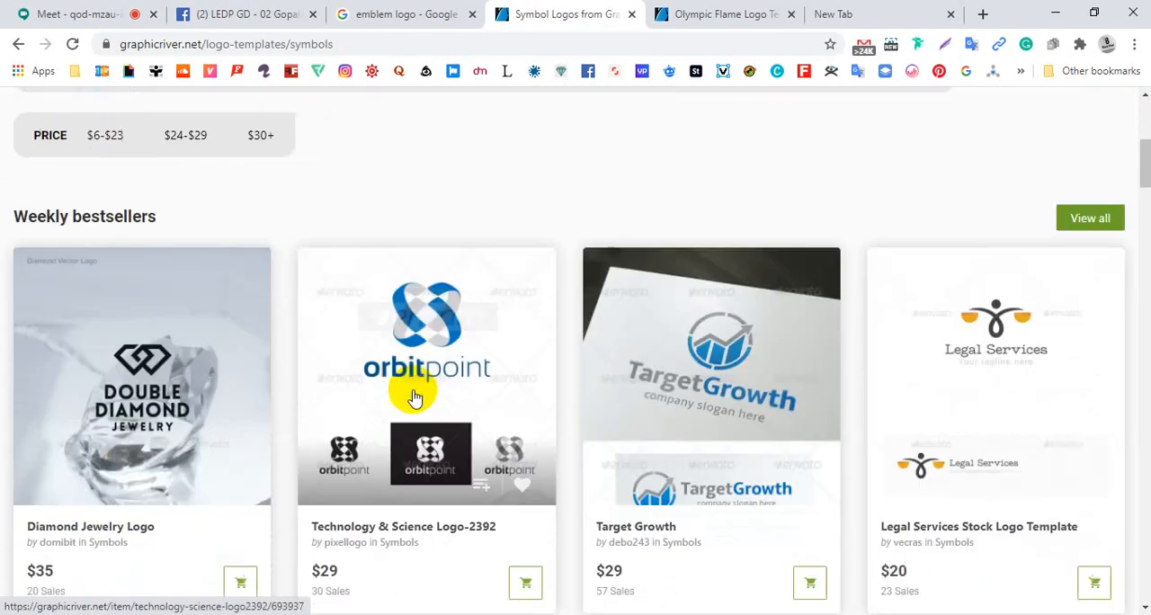
{"action": "scroll", "coordinate": [414, 399], "scroll_direction": "down", "scroll_amount": 3}
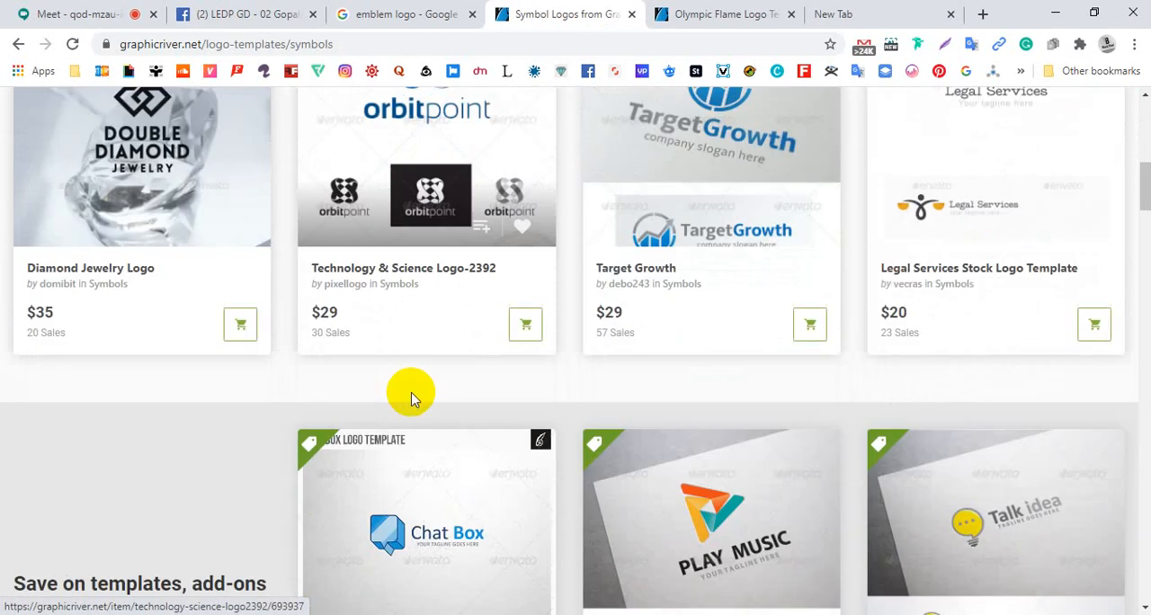
{"action": "scroll", "coordinate": [410, 399], "scroll_direction": "down", "scroll_amount": 1}
{"action": "scroll", "coordinate": [409, 397], "scroll_direction": "up", "scroll_amount": 3}
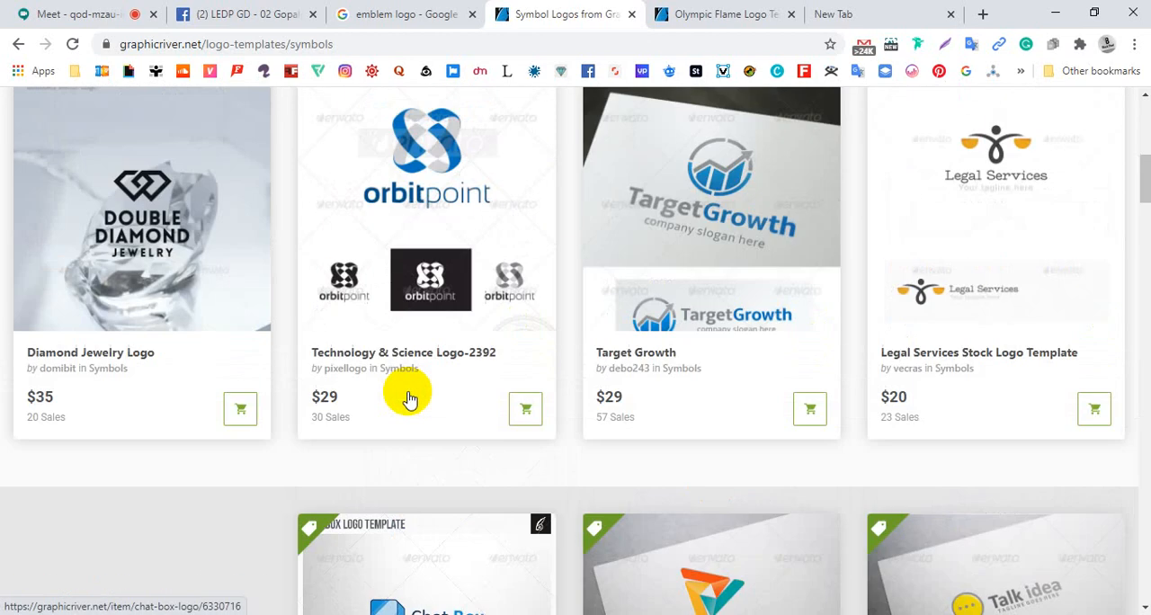
{"action": "scroll", "coordinate": [409, 396], "scroll_direction": "up", "scroll_amount": 2}
Open the full list of weekly bestselling symbol logos and look through its first rows
{"action": "left_click", "coordinate": [1079, 211]}
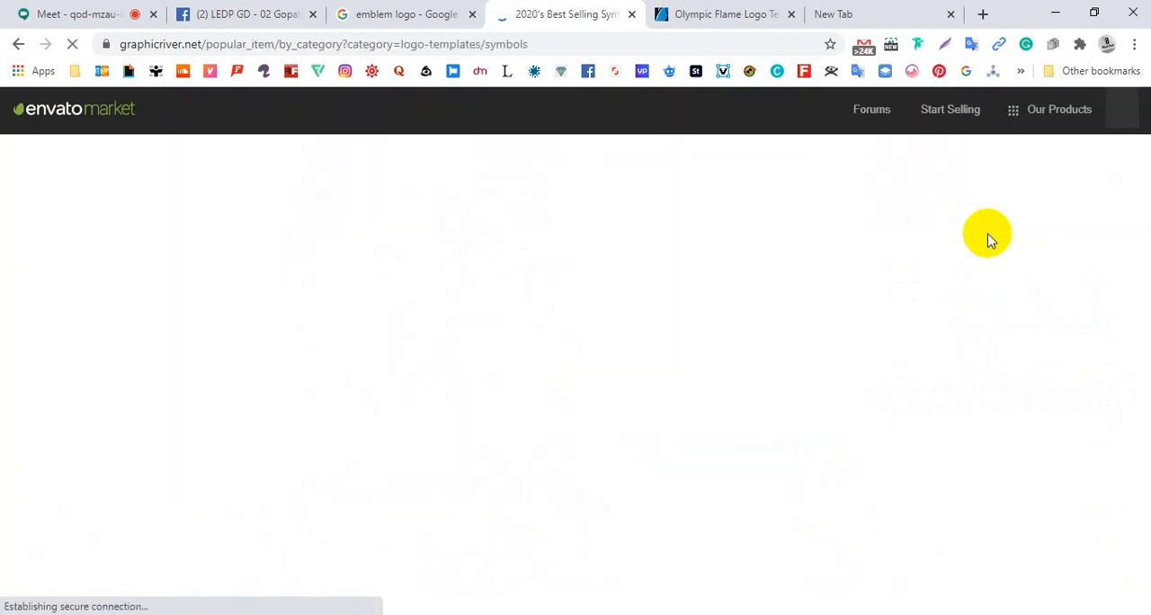
{"action": "scroll", "coordinate": [990, 239], "scroll_direction": "down", "scroll_amount": 2}
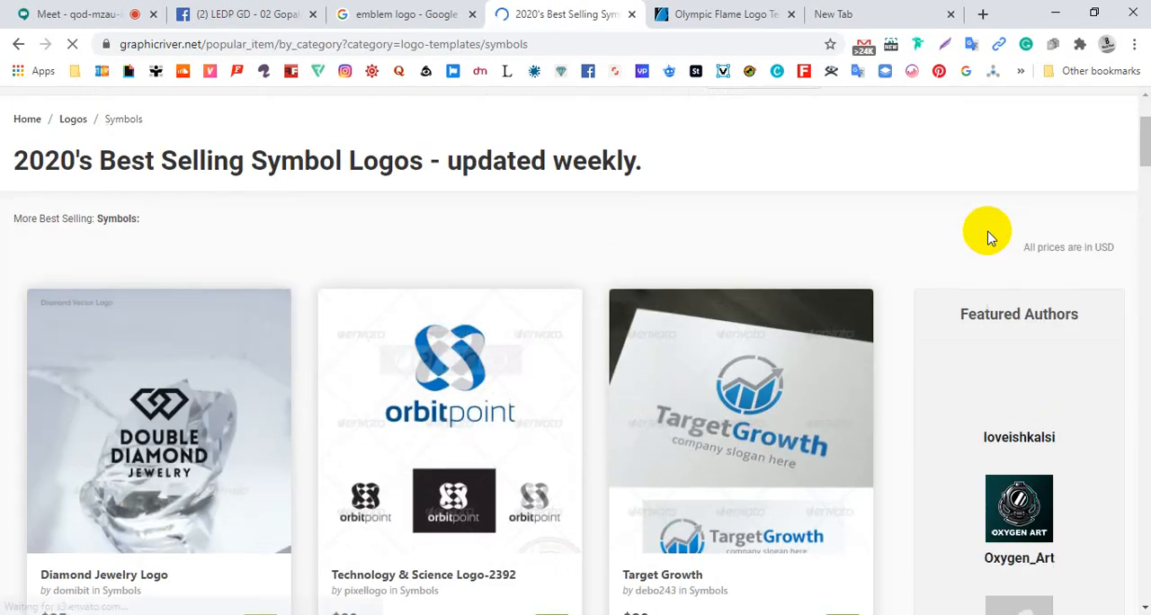
{"action": "scroll", "coordinate": [990, 239], "scroll_direction": "down", "scroll_amount": 1}
{"action": "scroll", "coordinate": [987, 238], "scroll_direction": "down", "scroll_amount": 2}
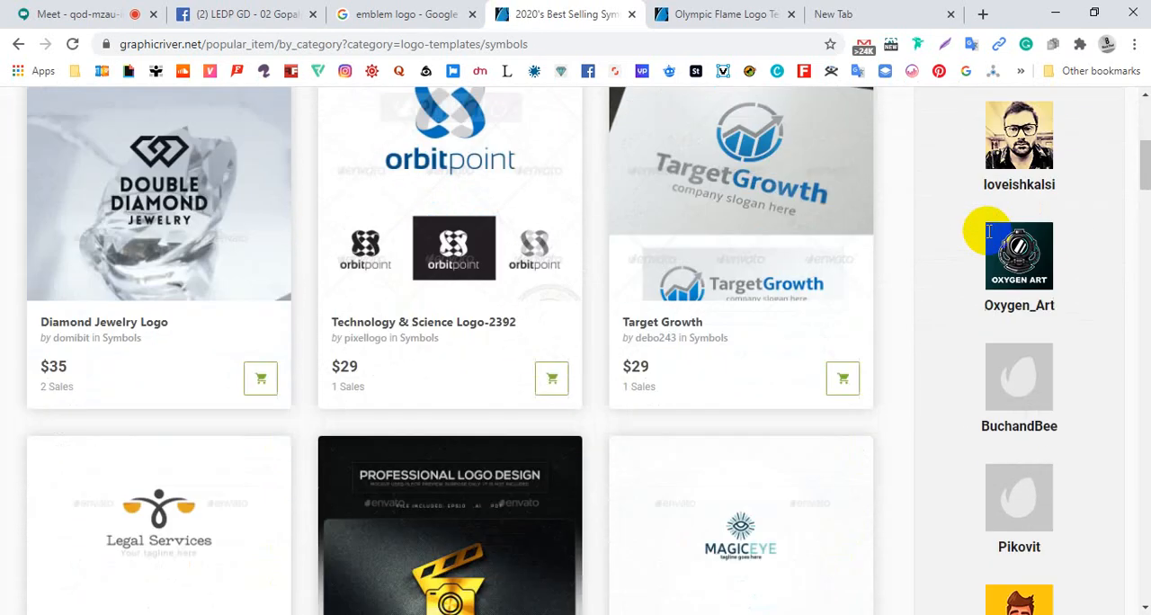
{"action": "scroll", "coordinate": [829, 274], "scroll_direction": "up", "scroll_amount": 1}
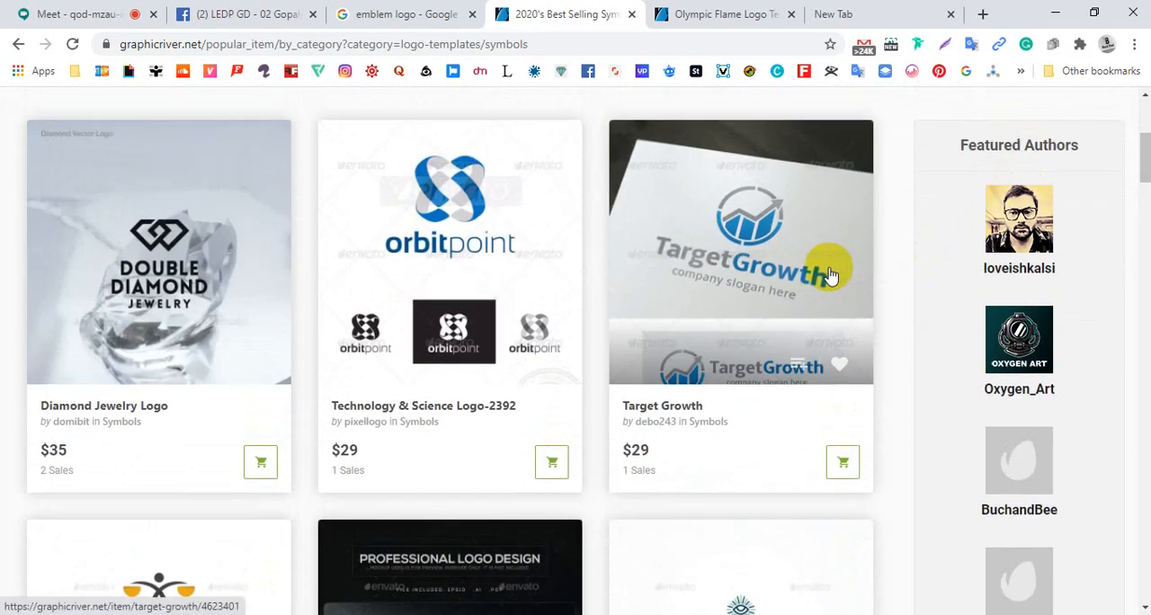
Open the Target Growth, Magic Eye and Arrow Head logo templates in separate tabs, and close the Magic Eye tab
{"action": "middle_click", "coordinate": [763, 286]}
{"action": "scroll", "coordinate": [763, 286], "scroll_direction": "down", "scroll_amount": 4}
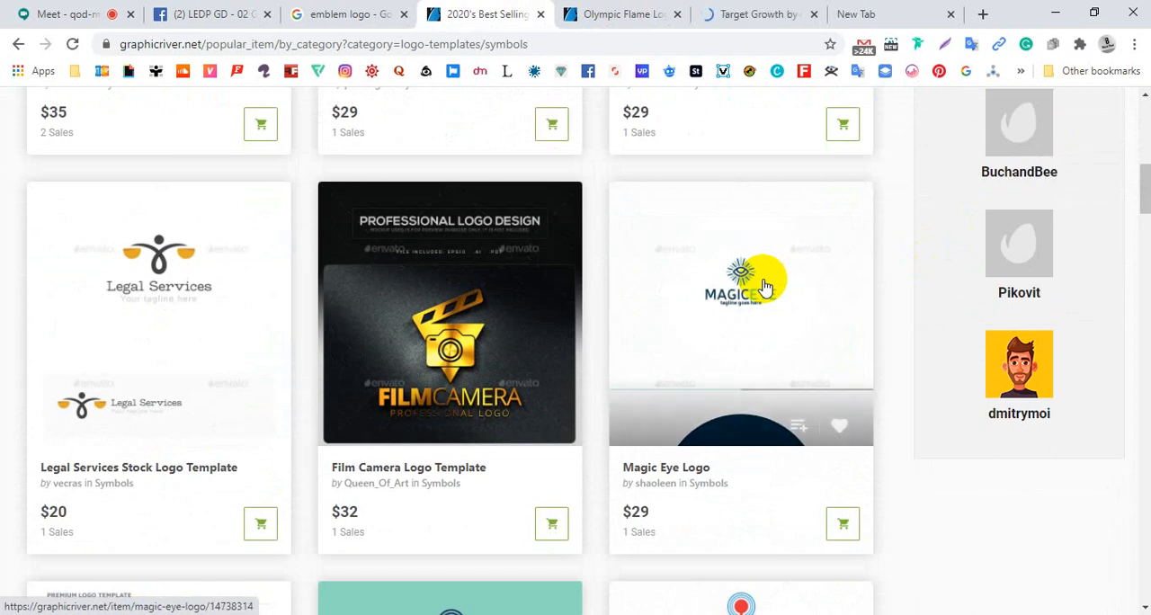
{"action": "middle_click", "coordinate": [764, 281]}
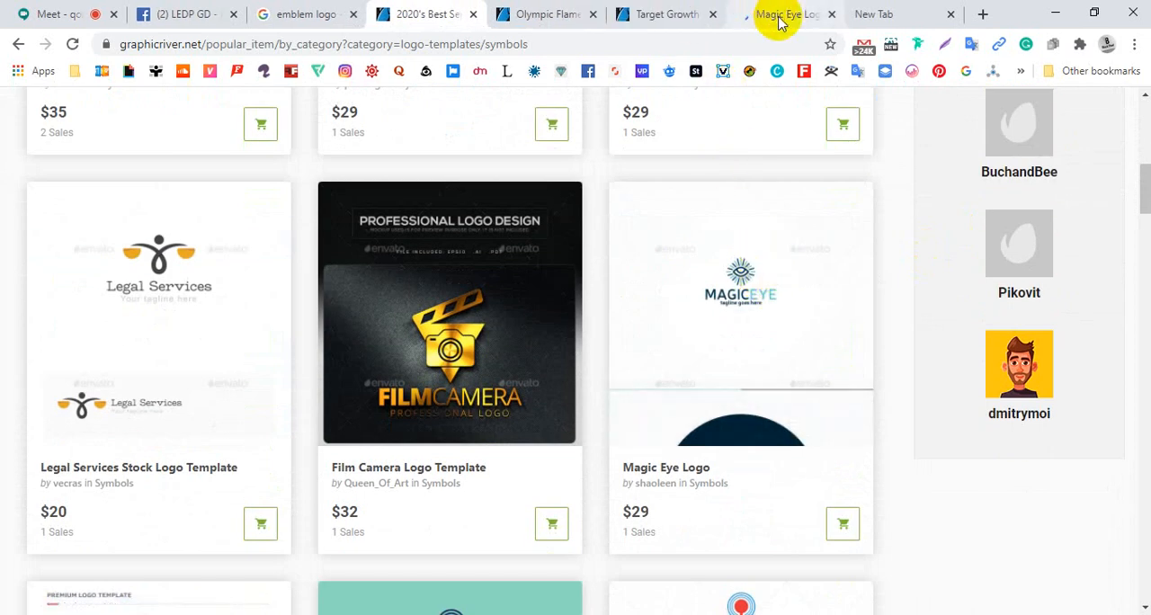
{"action": "scroll", "coordinate": [695, 203], "scroll_direction": "down", "scroll_amount": 5}
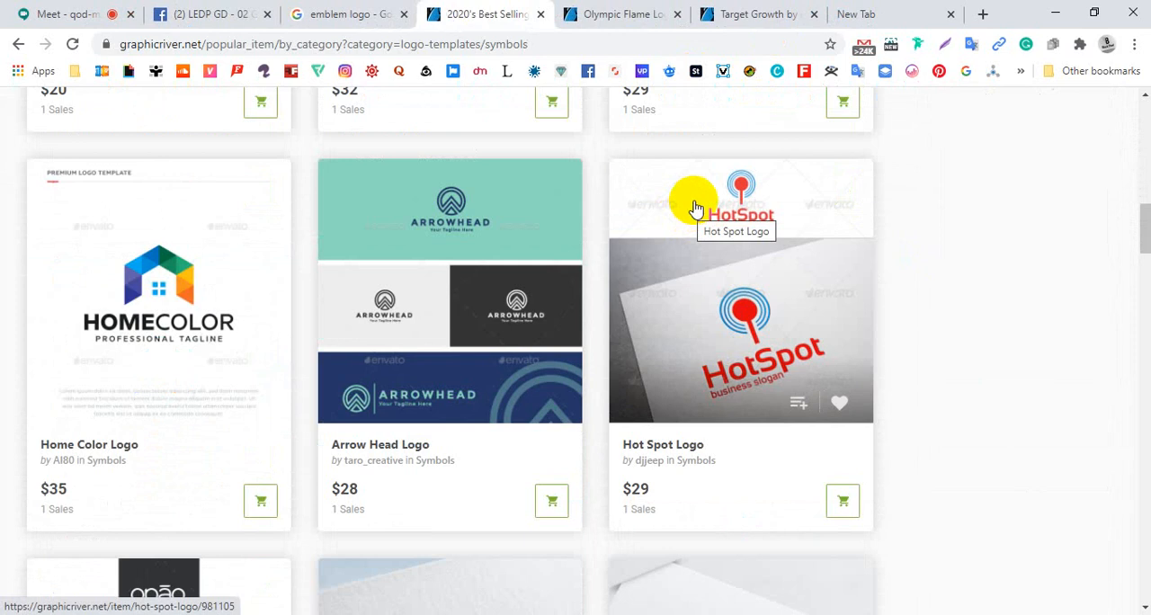
{"action": "middle_click", "coordinate": [417, 299]}
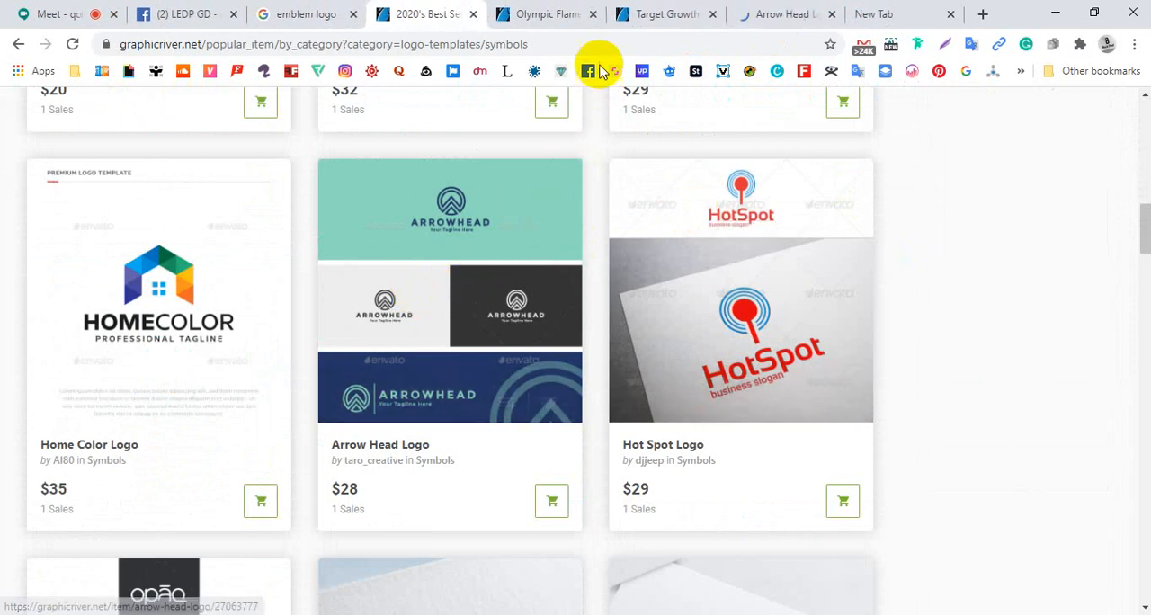
Switch to the Olympic Flame Logo Template page and capture a 605x482 screenshot area around its OlympicFire logo artwork
{"action": "left_click", "coordinate": [567, 24]}
{"action": "scroll", "coordinate": [211, 399], "scroll_direction": "down", "scroll_amount": 5}
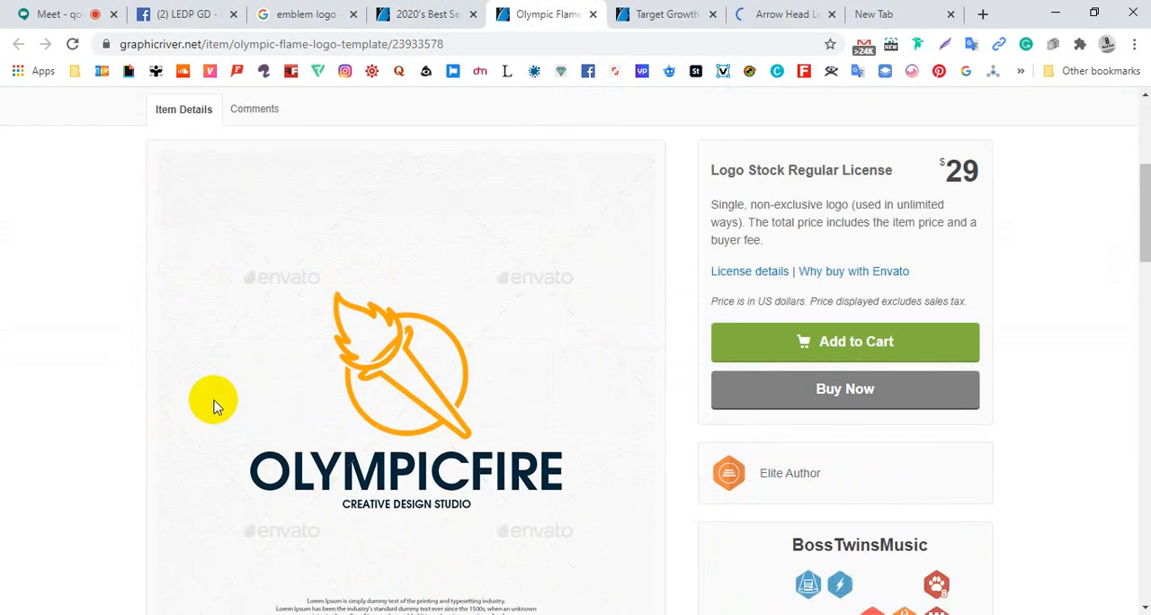
{"action": "scroll", "coordinate": [359, 345], "scroll_direction": "down", "scroll_amount": 4}
{"action": "scroll", "coordinate": [365, 328], "scroll_direction": "up", "scroll_amount": 5}
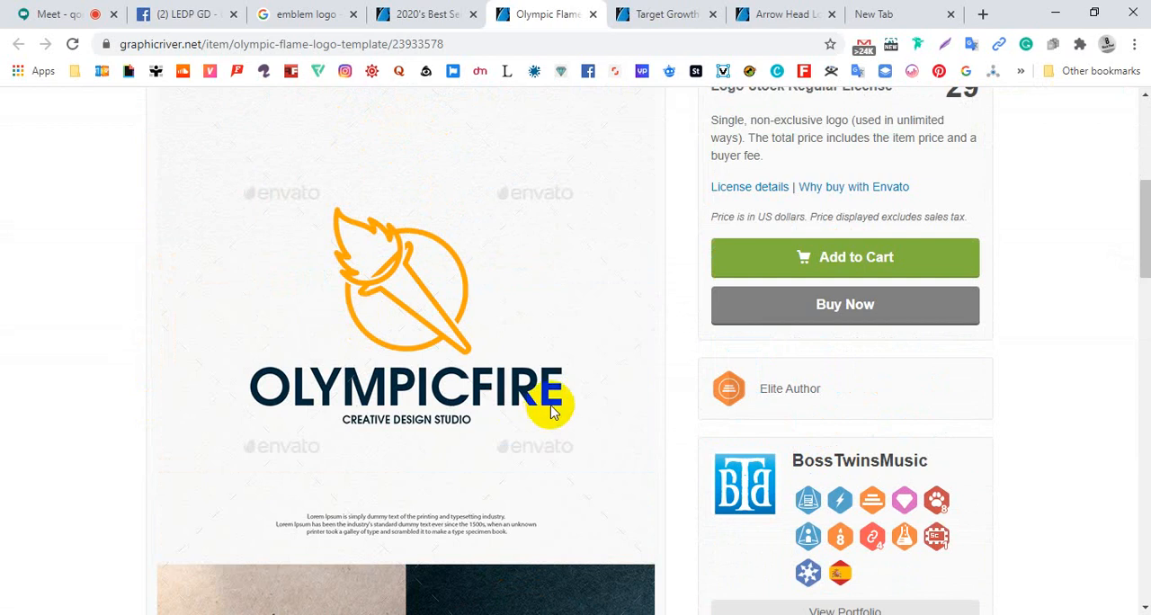
{"action": "key", "text": "Print"}
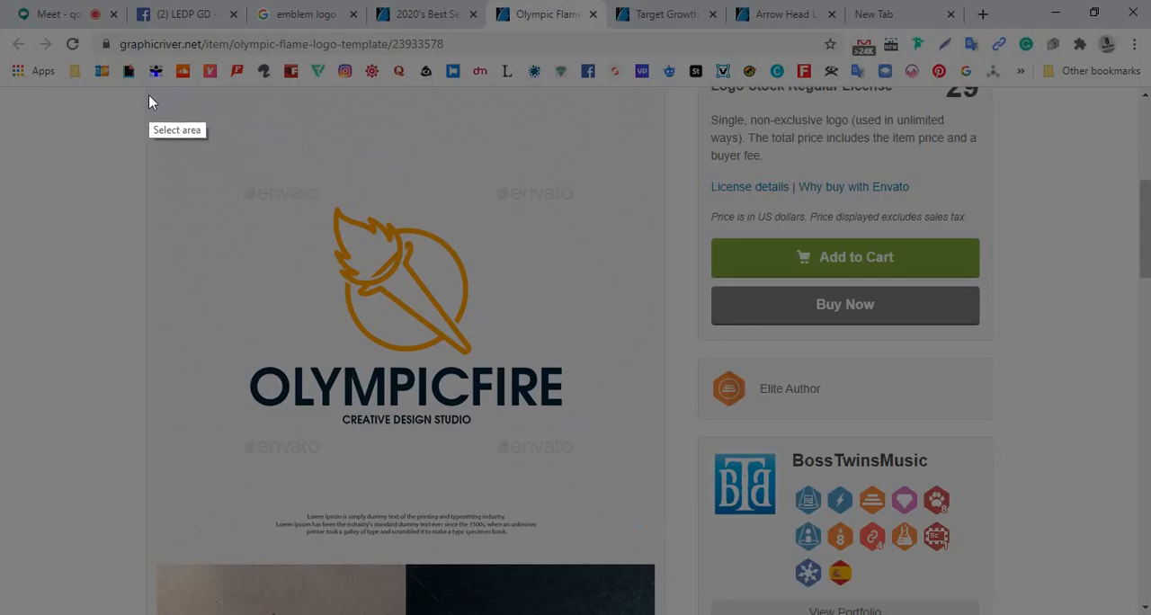
{"action": "left_click_drag", "start_coordinate": [148, 95], "coordinate": [657, 499]}
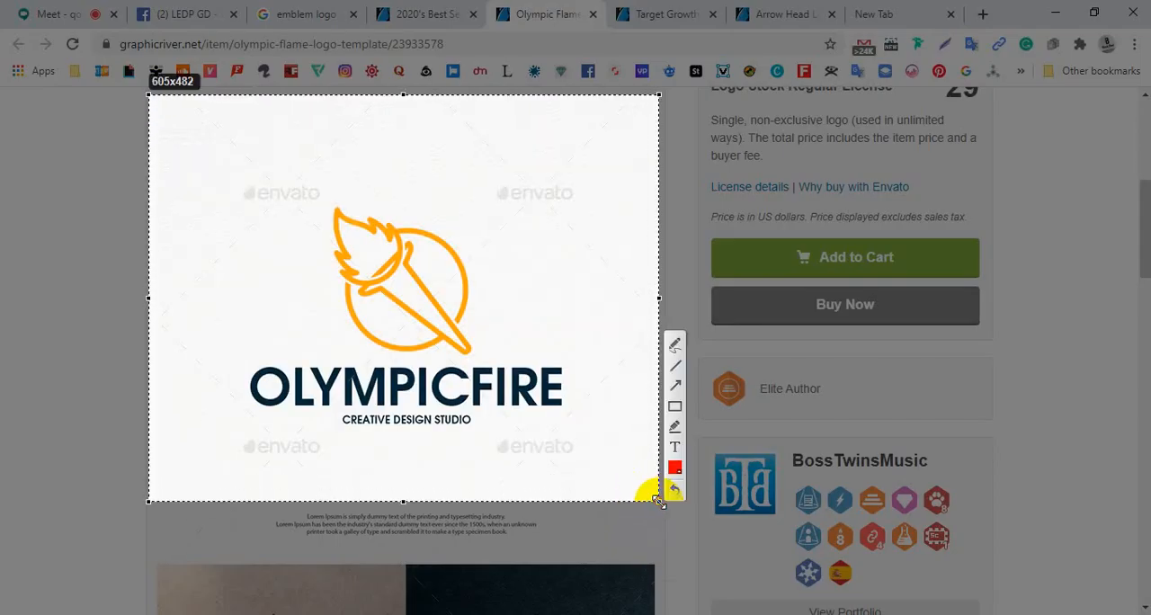
{"action": "right_click", "coordinate": [457, 282]}
{"action": "left_click", "coordinate": [541, 328]}
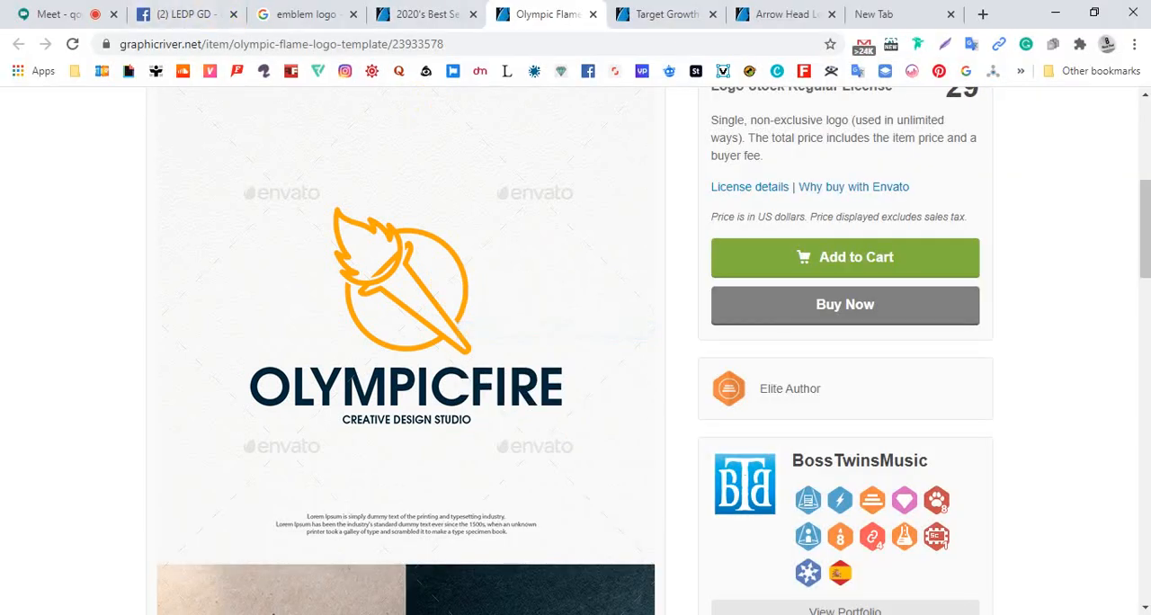
Launch Adobe Illustrator CC 2015, repeating the launch until the program starts loading
{"action": "key", "text": "alt+Tab"}
{"action": "key", "text": "super"}
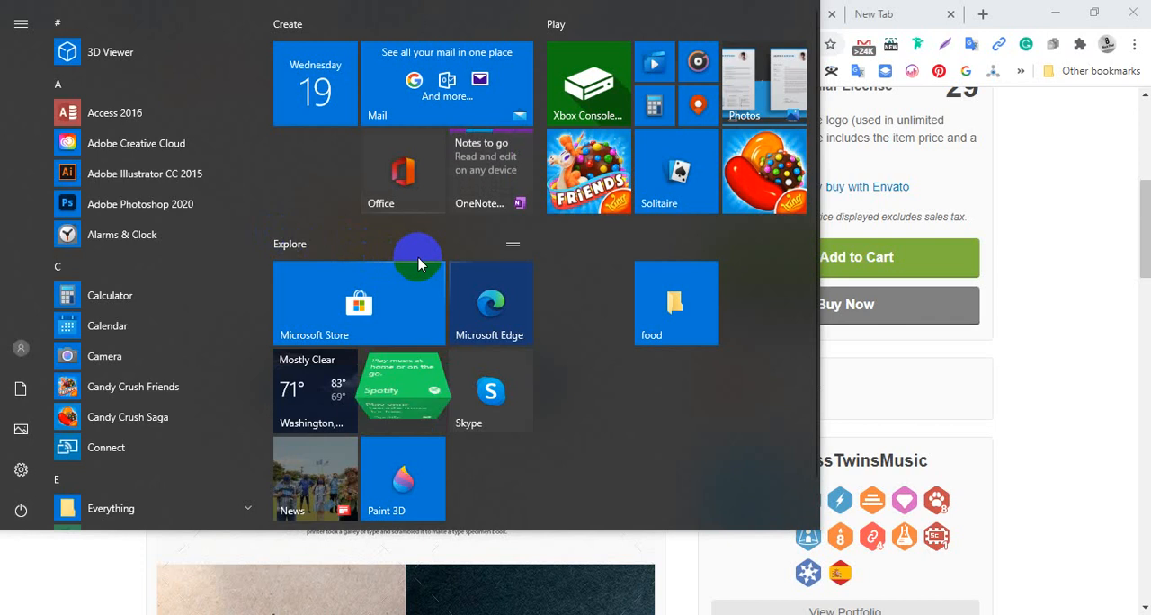
{"action": "left_click", "coordinate": [195, 178]}
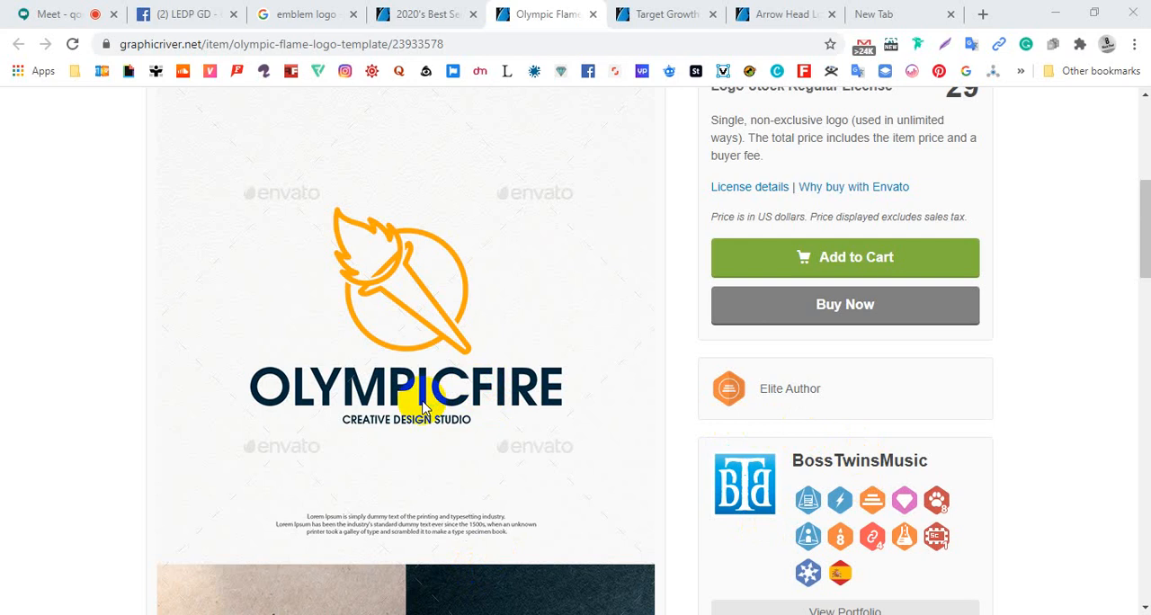
{"action": "left_click", "coordinate": [425, 407]}
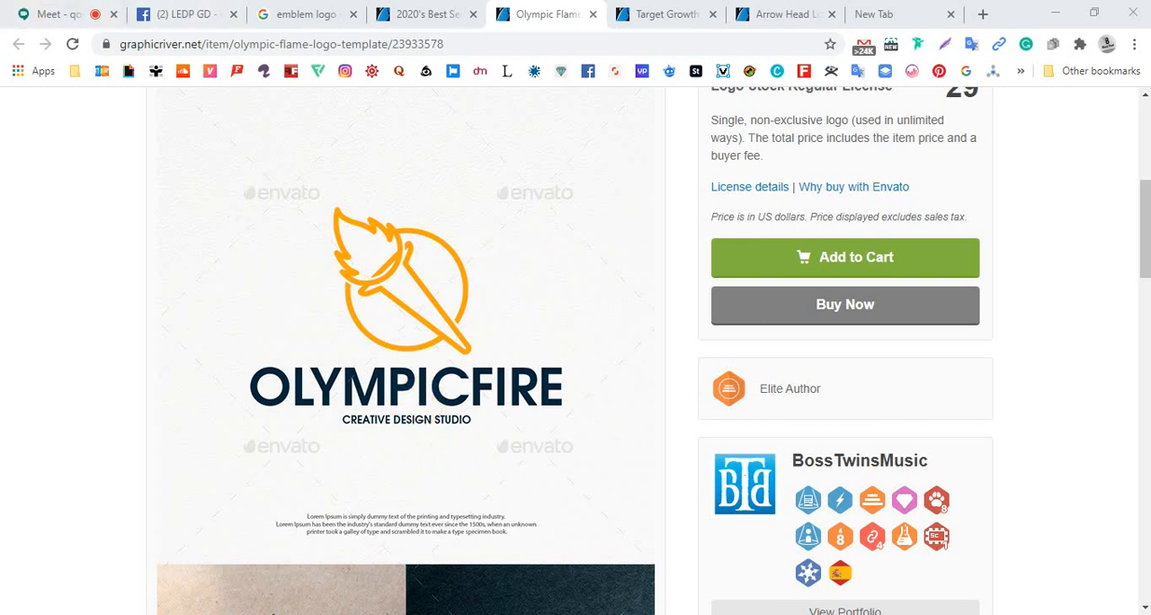
{"action": "key", "text": "super"}
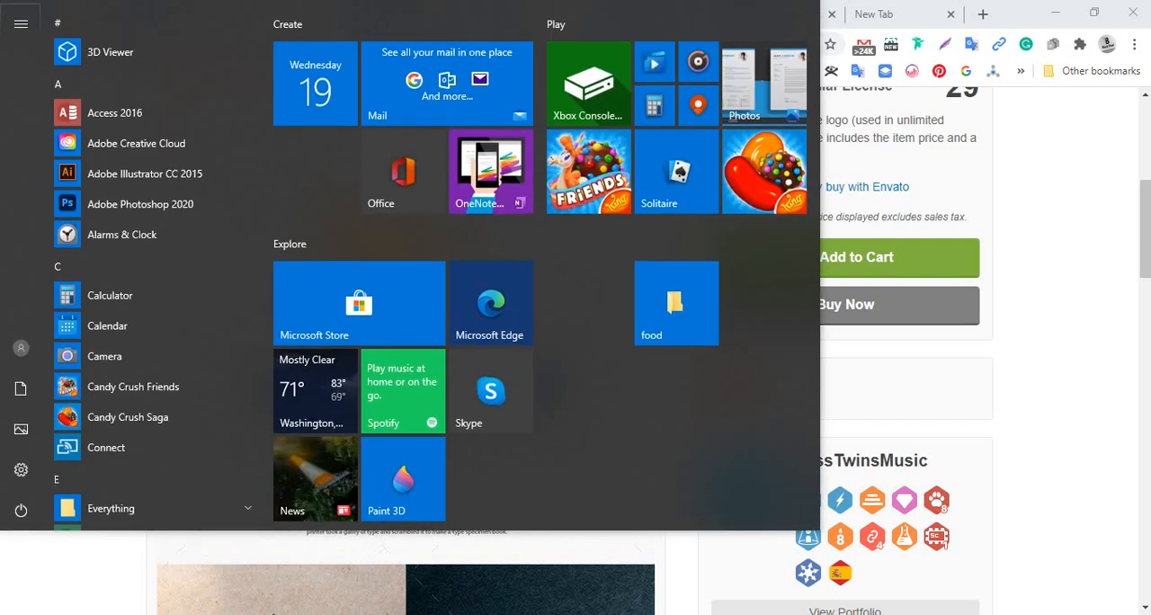
{"action": "left_click", "coordinate": [180, 178]}
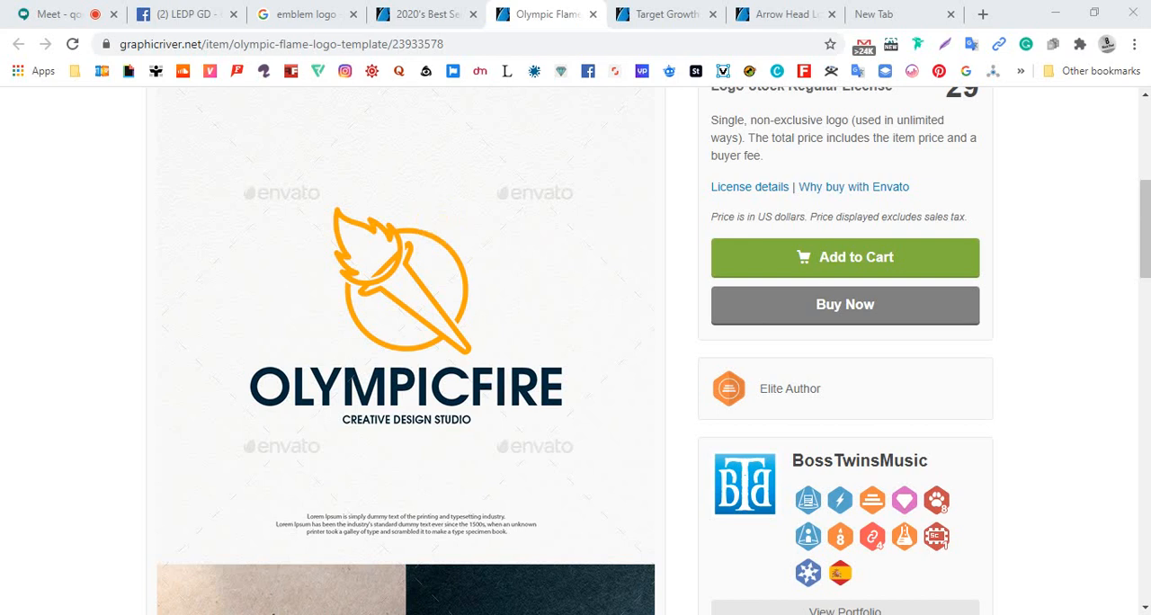
{"action": "key", "text": "super"}
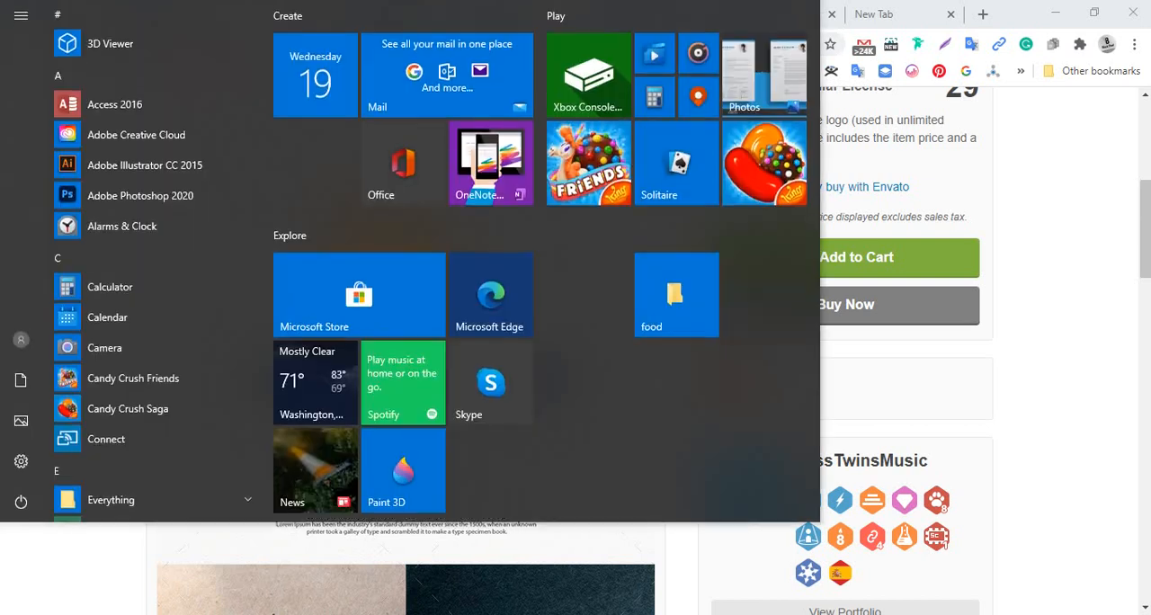
{"action": "left_click", "coordinate": [154, 176]}
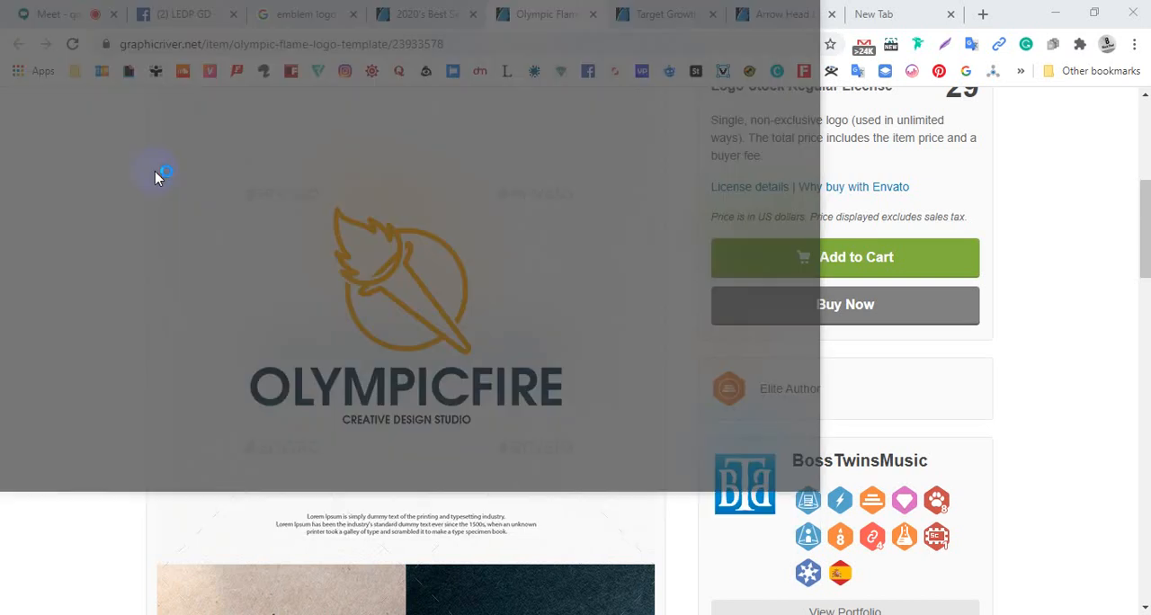
Clear the desktop by minimizing the browser and closing the Logo Design (1).pdf and File Explorer windows
{"action": "left_click", "coordinate": [1056, 12]}
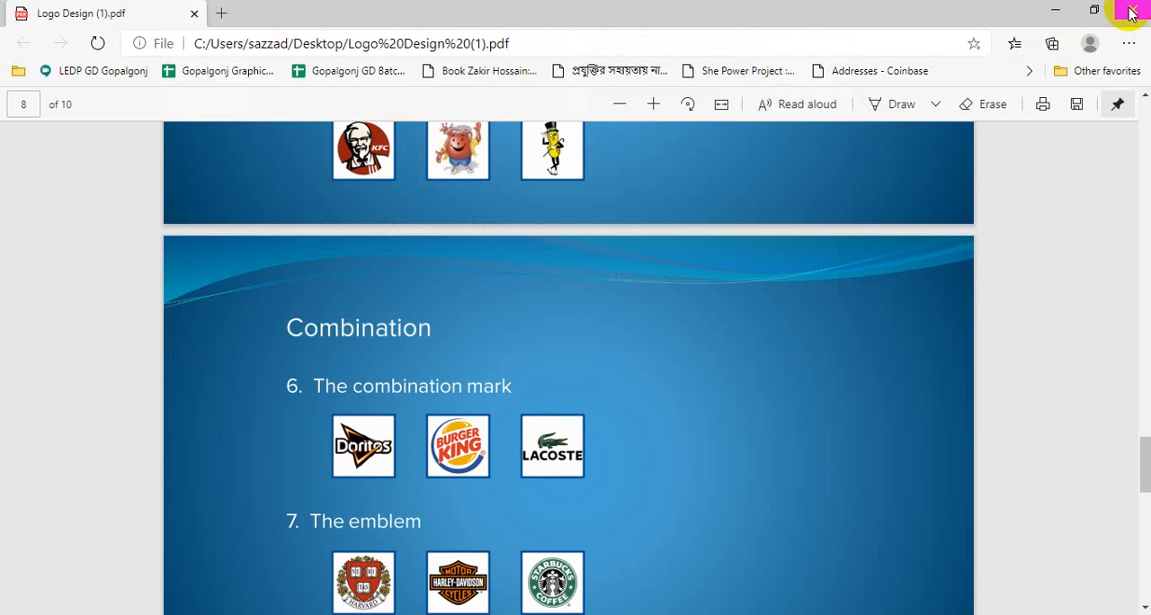
{"action": "left_click", "coordinate": [1132, 11]}
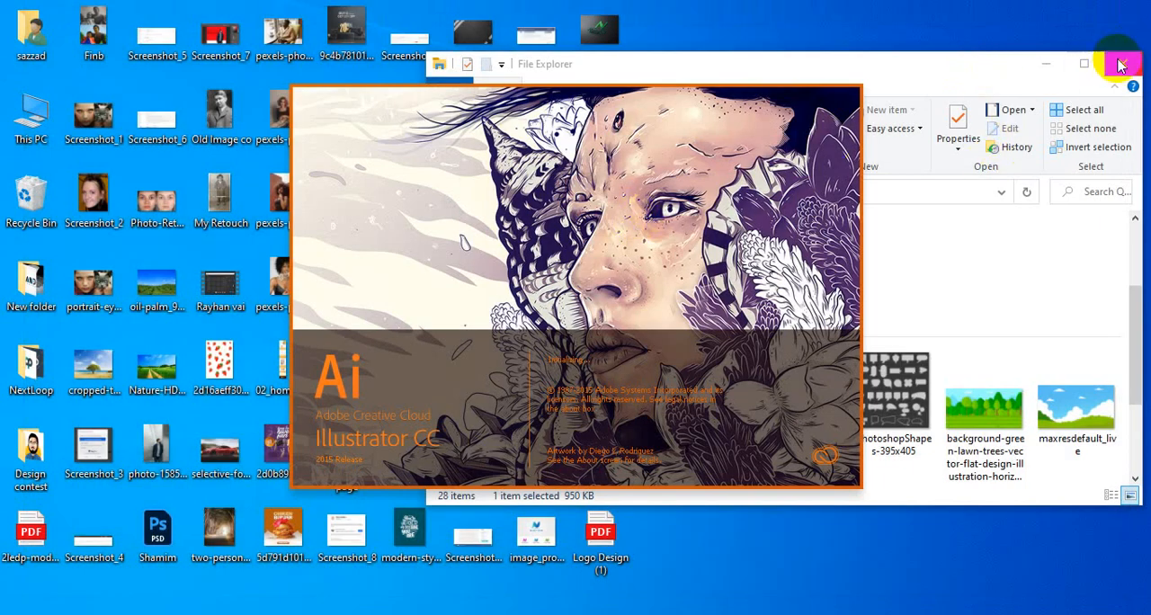
{"action": "left_click", "coordinate": [1120, 66]}
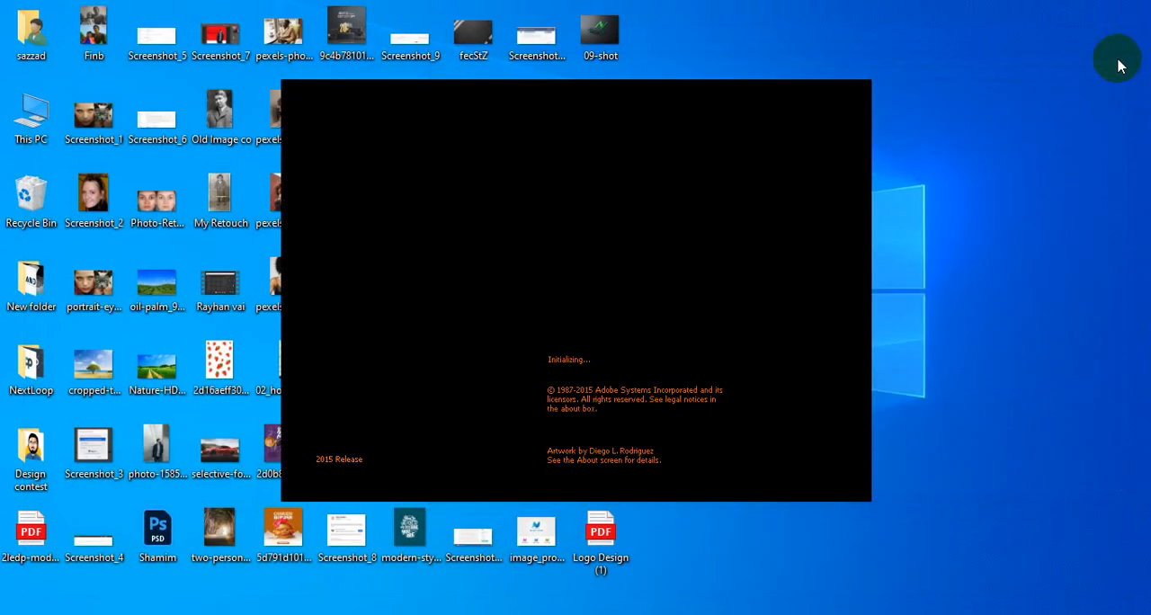
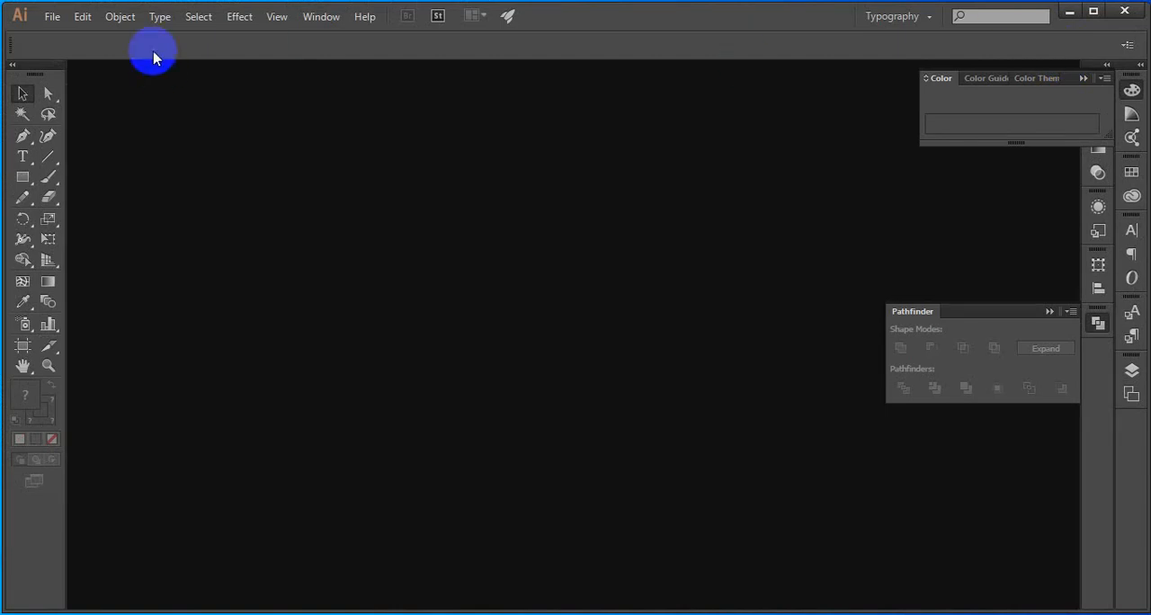
Create a new blank document and fit its whole artboard in the view
{"action": "left_click", "coordinate": [82, 17]}
{"action": "left_click", "coordinate": [48, 22]}
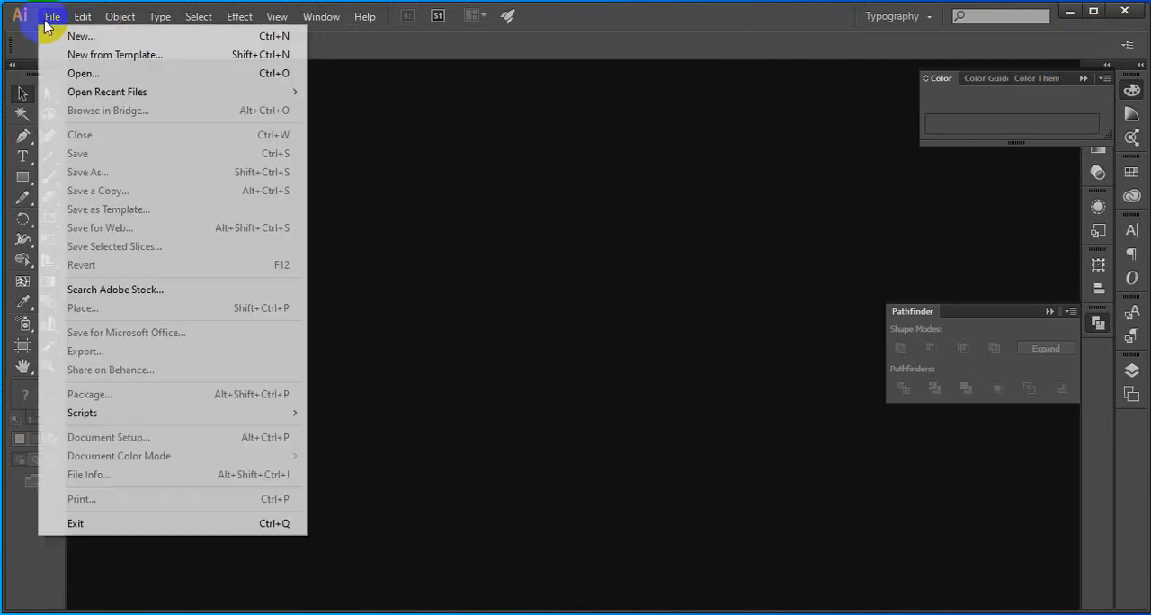
{"action": "left_click", "coordinate": [69, 41]}
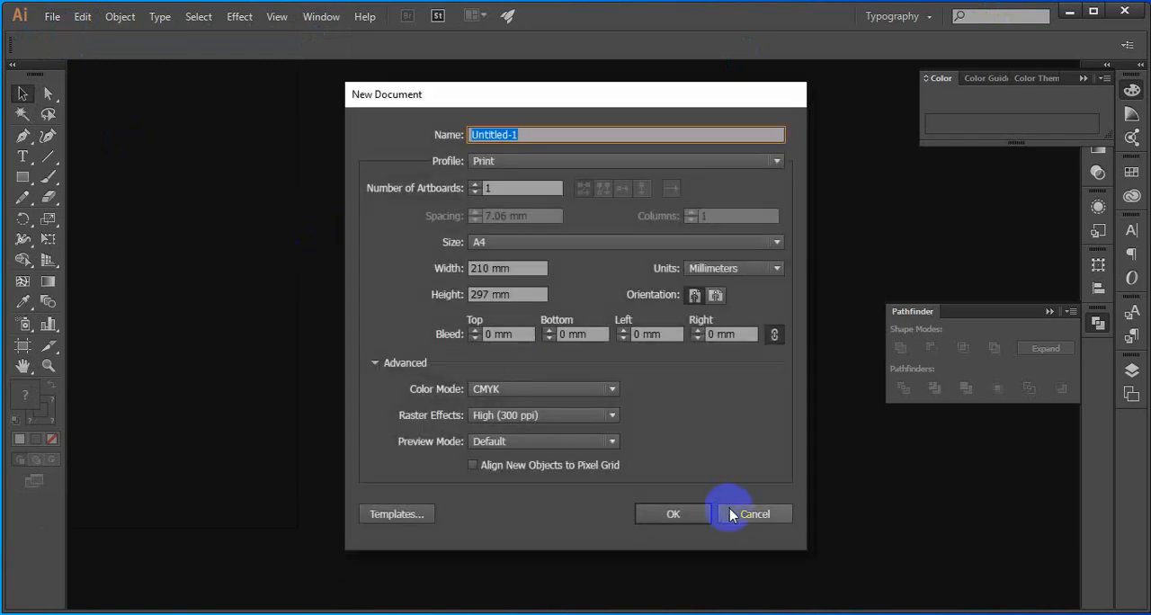
{"action": "left_click", "coordinate": [701, 516]}
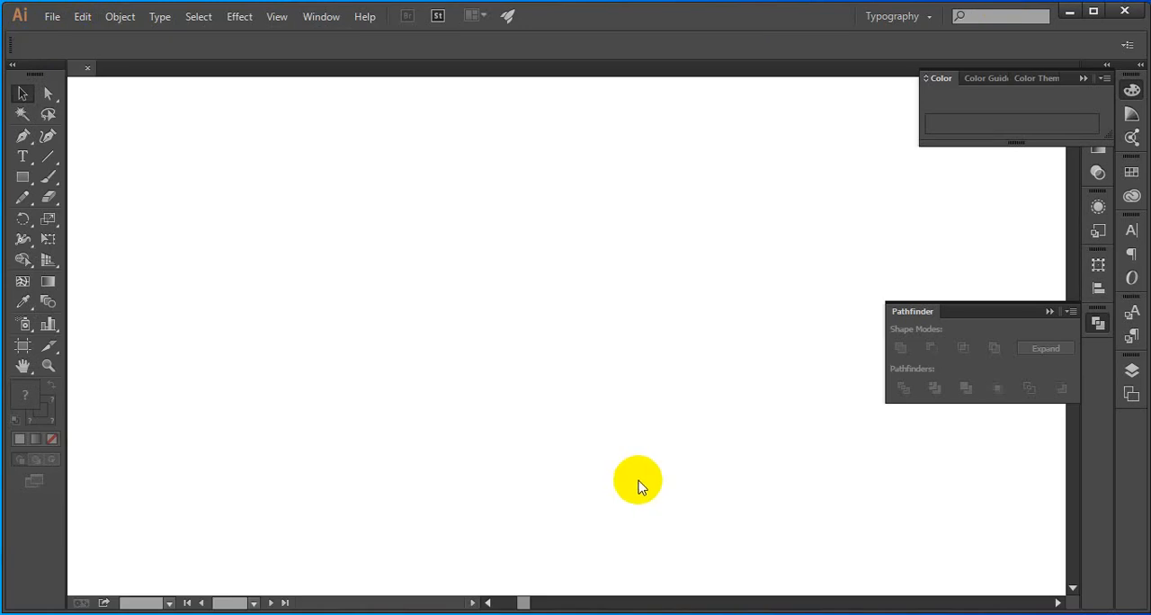
{"action": "key", "text": "ctrl+0"}
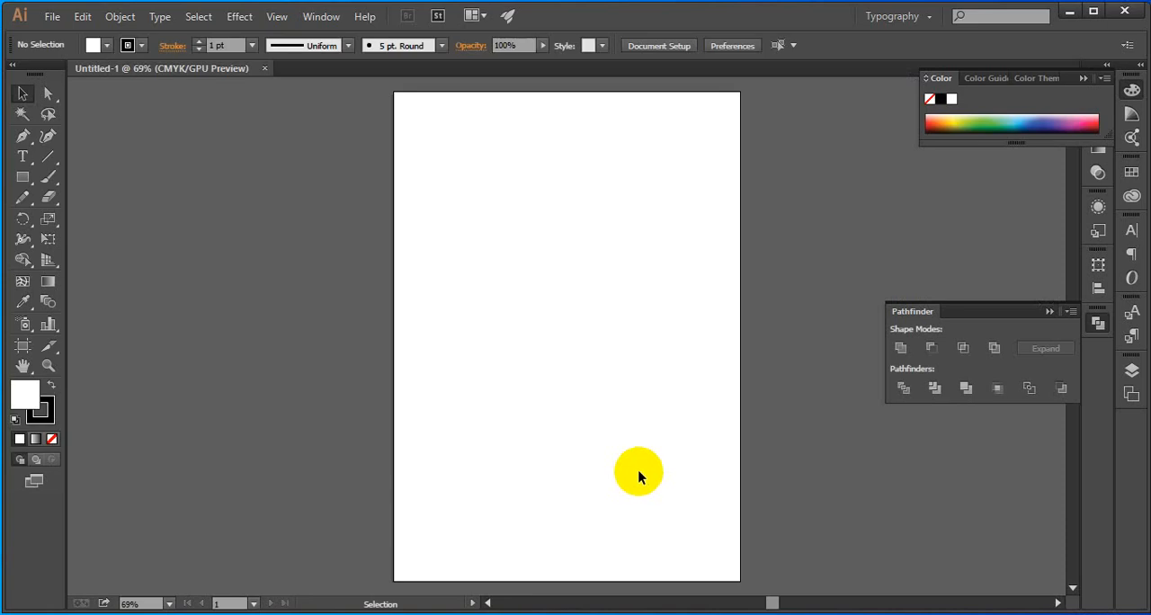
Paste the captured OlympicFire image, rotate it 45° clockwise so the torch stands upright, and lock it in place
{"action": "key", "text": "ctrl+v"}
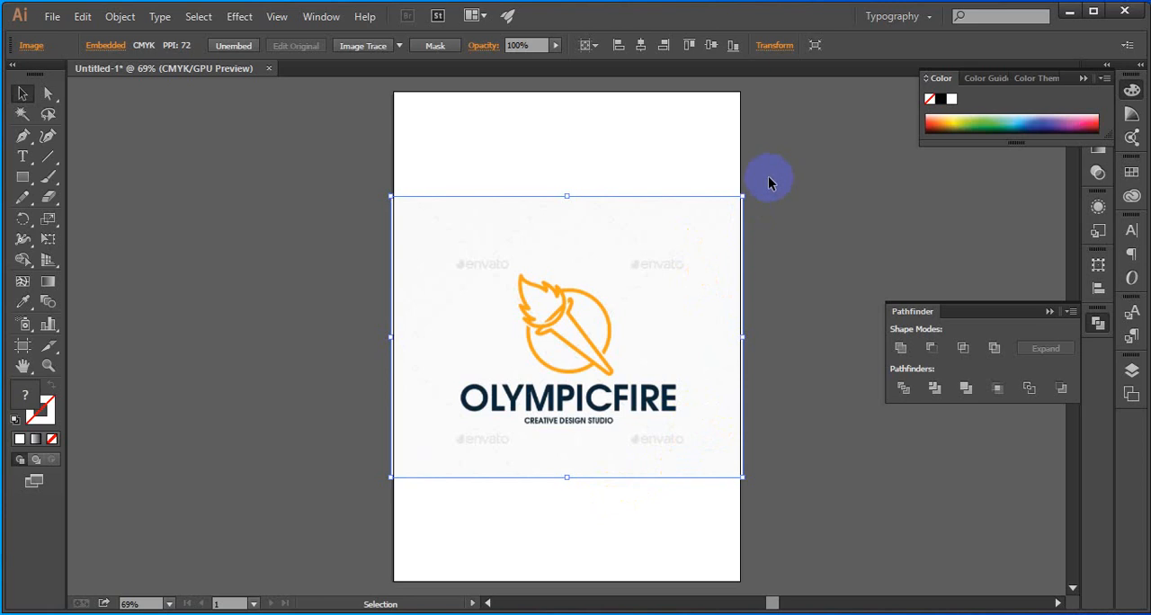
{"action": "left_click_drag", "start_coordinate": [741, 191], "coordinate": [696, 333]}
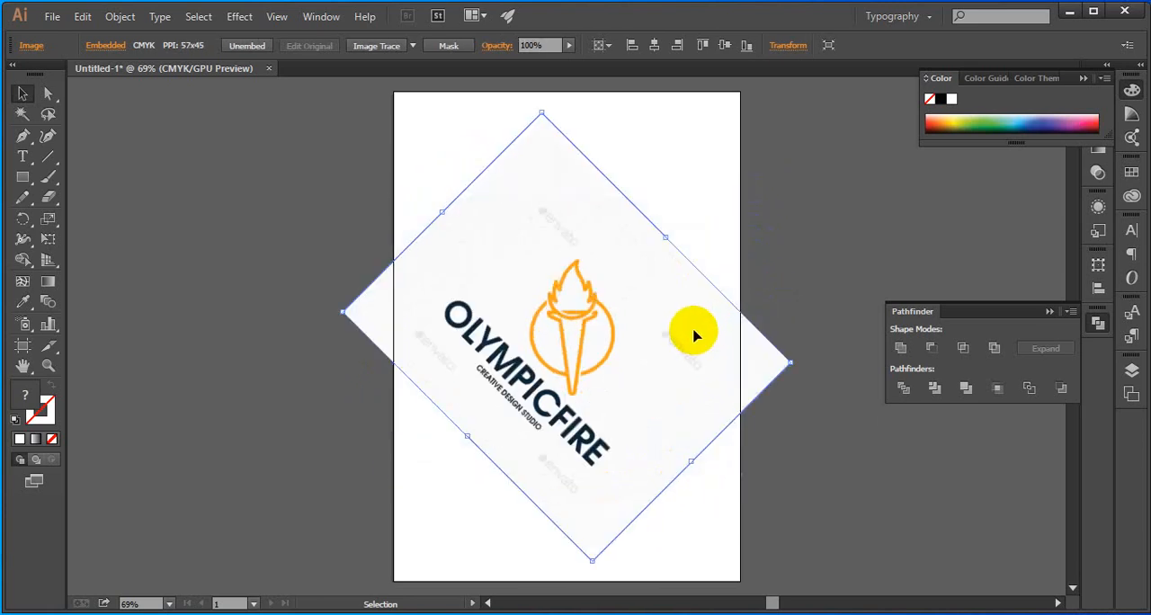
{"action": "key", "text": "ctrl+2"}
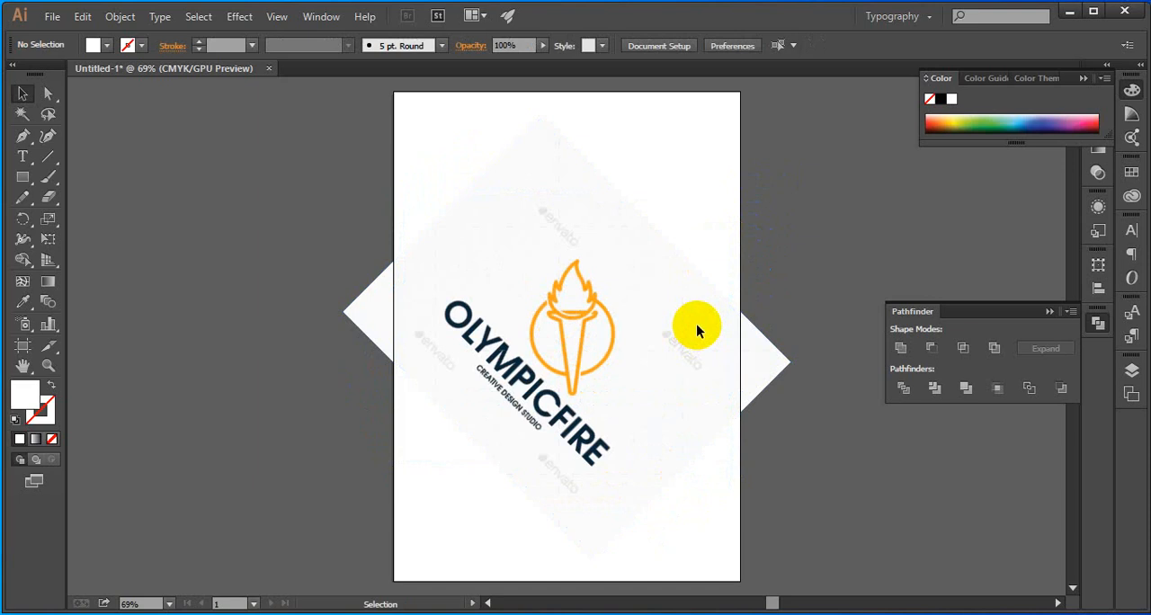
Examine the torch emblem's flame, bowl, handle and surrounding ring up close
{"action": "scroll", "coordinate": [613, 340], "scroll_direction": "up", "scroll_amount": 3}
{"action": "scroll", "coordinate": [615, 333], "scroll_direction": "down", "scroll_amount": 1}
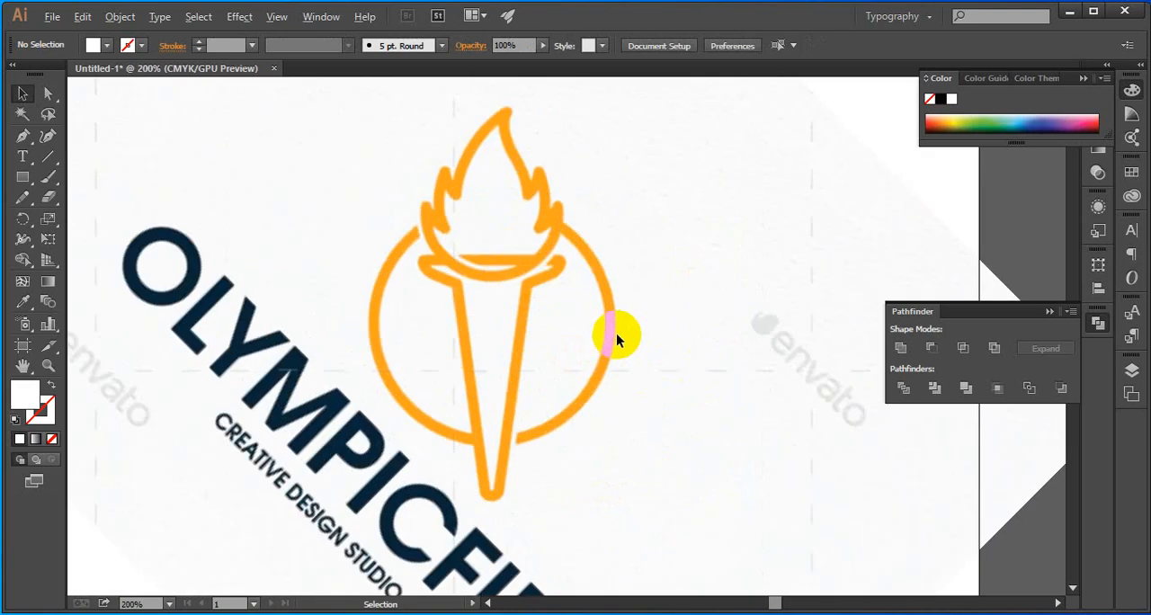
{"action": "left_click_drag", "start_coordinate": [570, 351], "coordinate": [558, 320]}
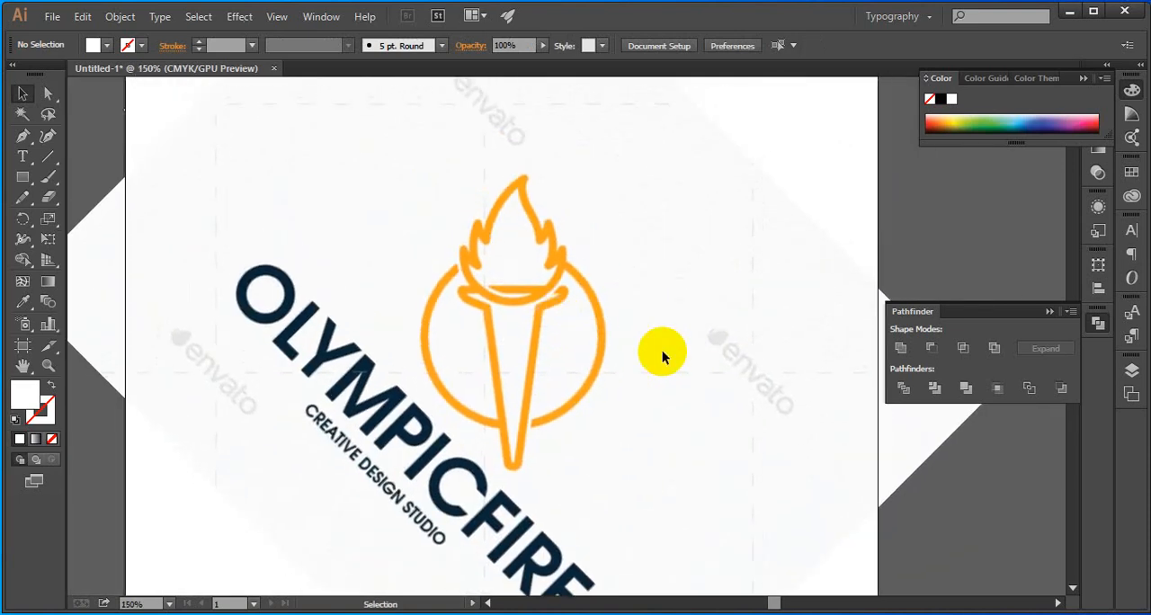
{"action": "scroll", "coordinate": [517, 280], "scroll_direction": "up", "scroll_amount": 1}
{"action": "left_click_drag", "start_coordinate": [509, 219], "coordinate": [491, 273]}
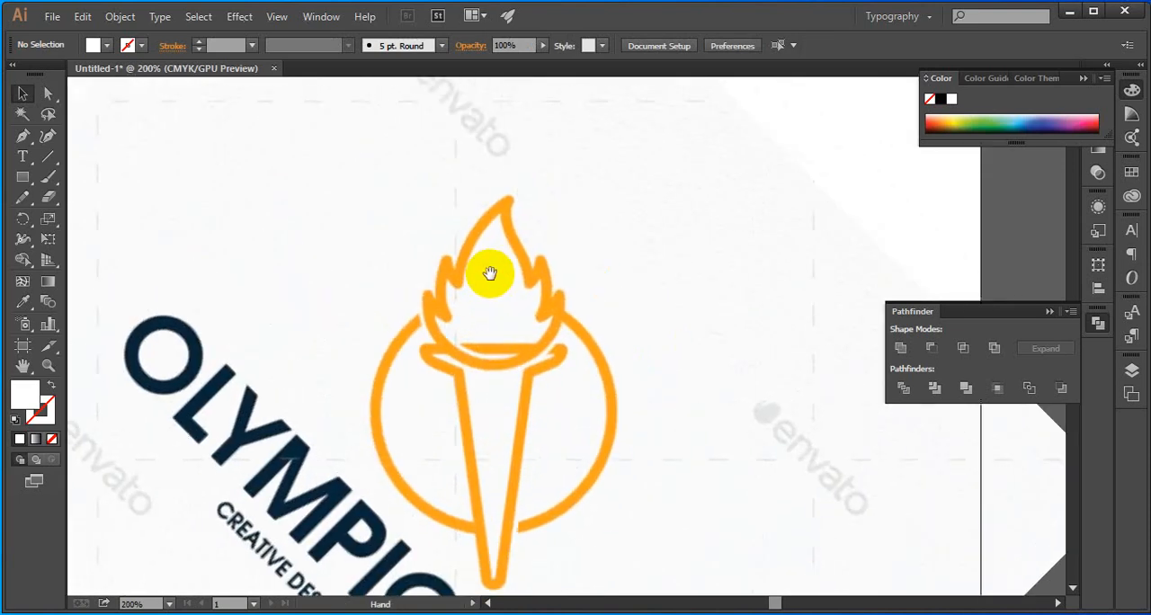
{"action": "scroll", "coordinate": [499, 268], "scroll_direction": "up", "scroll_amount": 1}
{"action": "left_click_drag", "start_coordinate": [534, 335], "coordinate": [536, 320]}
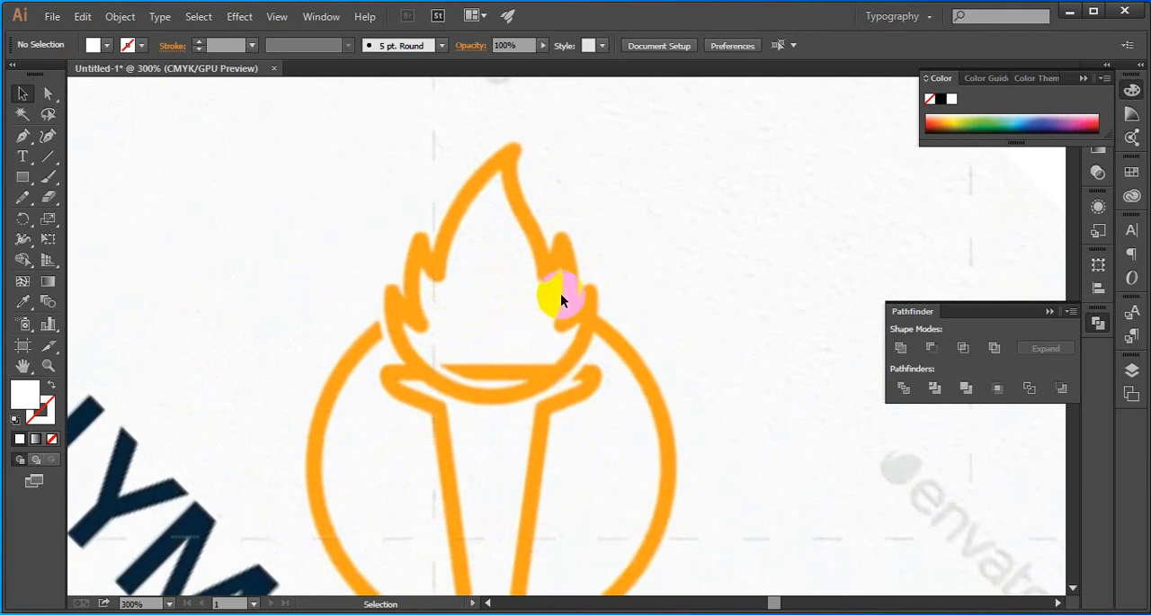
{"action": "scroll", "coordinate": [473, 318], "scroll_direction": "down", "scroll_amount": 3}
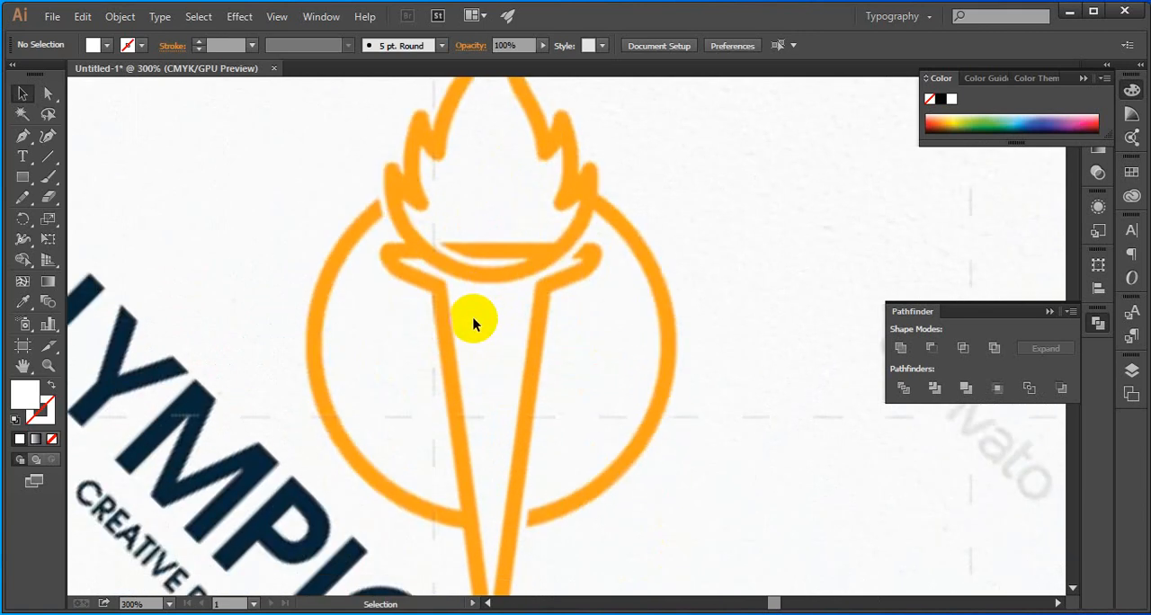
{"action": "left_click", "coordinate": [23, 178]}
{"action": "left_click", "coordinate": [82, 222]}
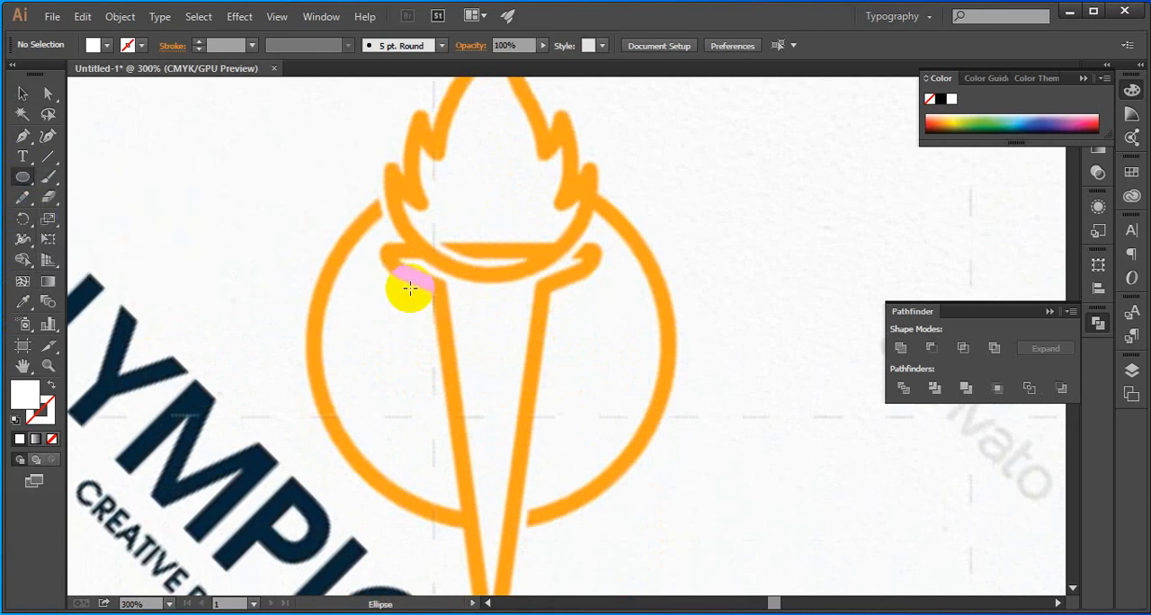
{"action": "scroll", "coordinate": [410, 288], "scroll_direction": "down", "scroll_amount": 5}
{"action": "key", "text": "v"}
{"action": "left_click", "coordinate": [246, 250]}
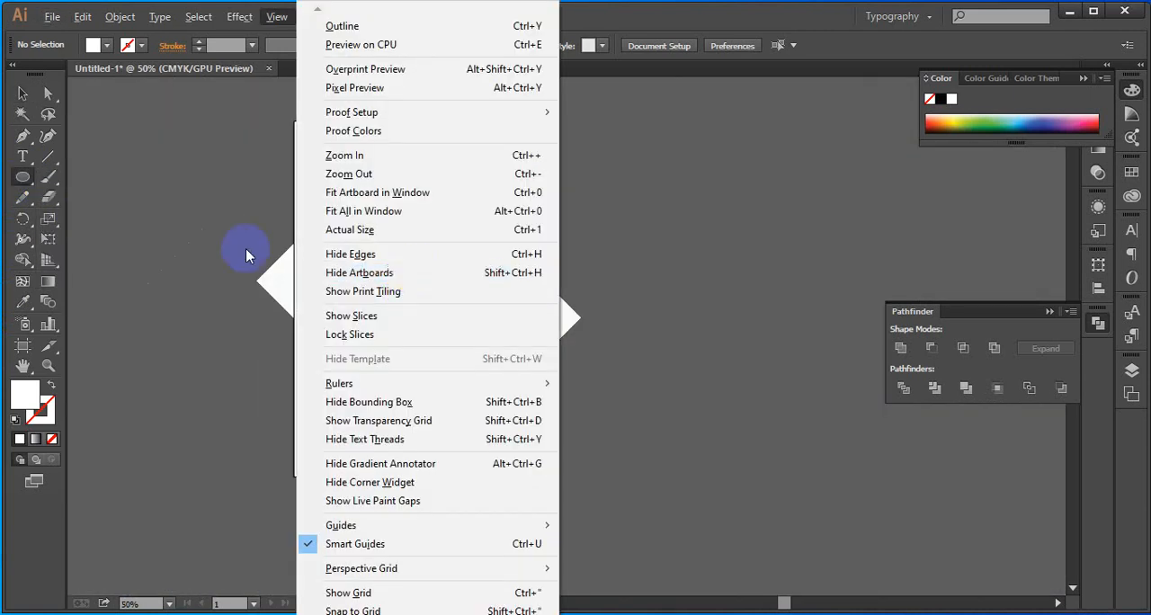
{"action": "left_click", "coordinate": [627, 344]}
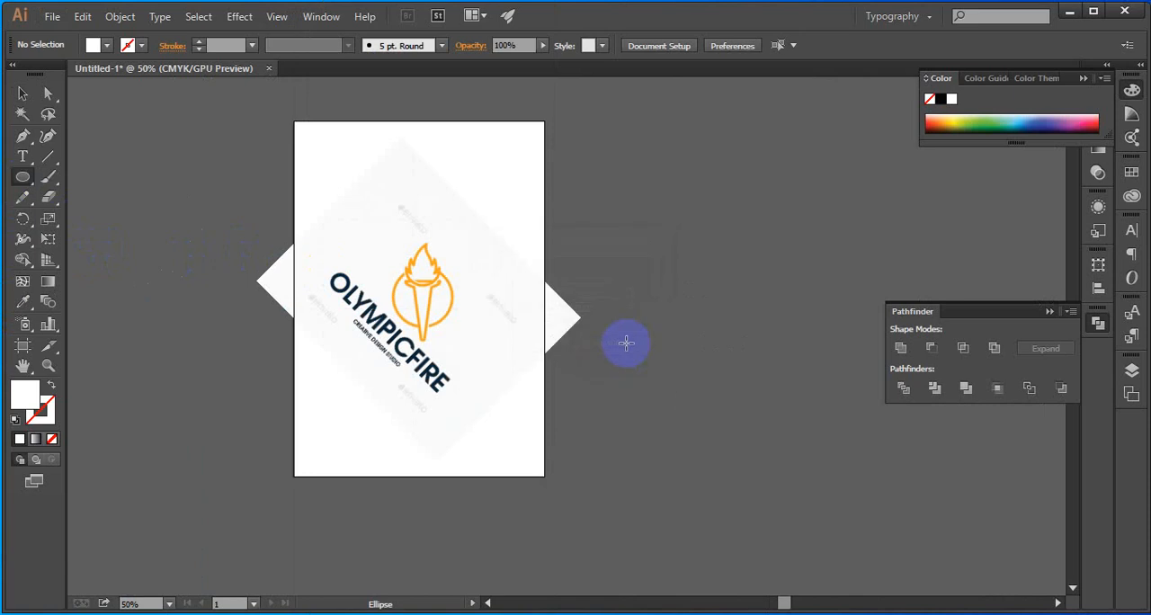
{"action": "key", "text": "v"}
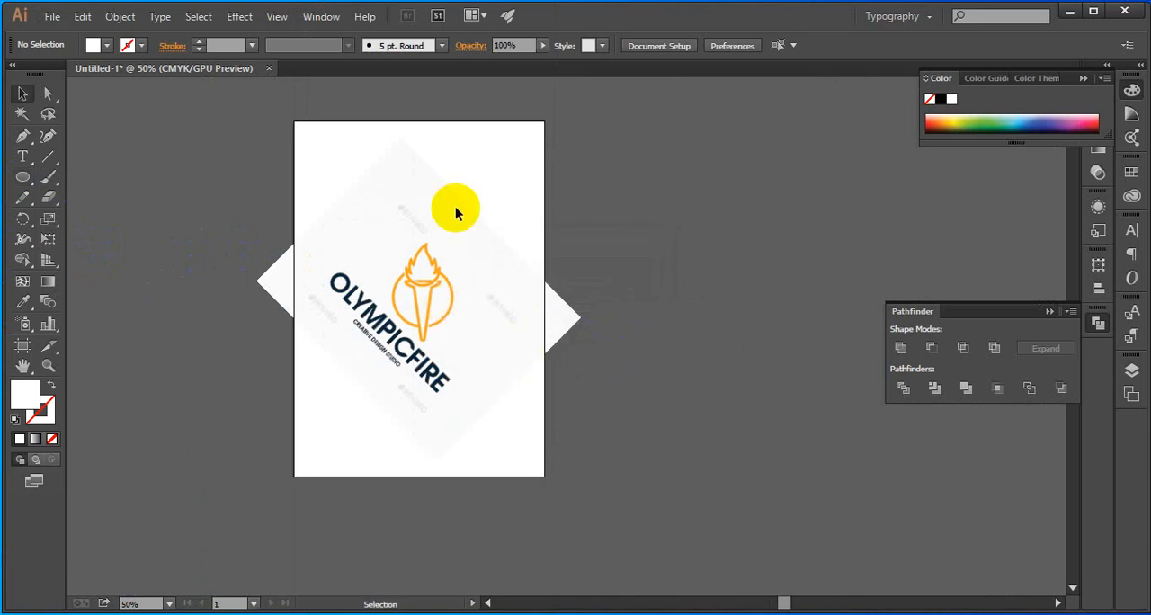
{"action": "scroll", "coordinate": [411, 260], "scroll_direction": "up", "scroll_amount": 4}
{"action": "left_click_drag", "start_coordinate": [426, 421], "coordinate": [450, 391]}
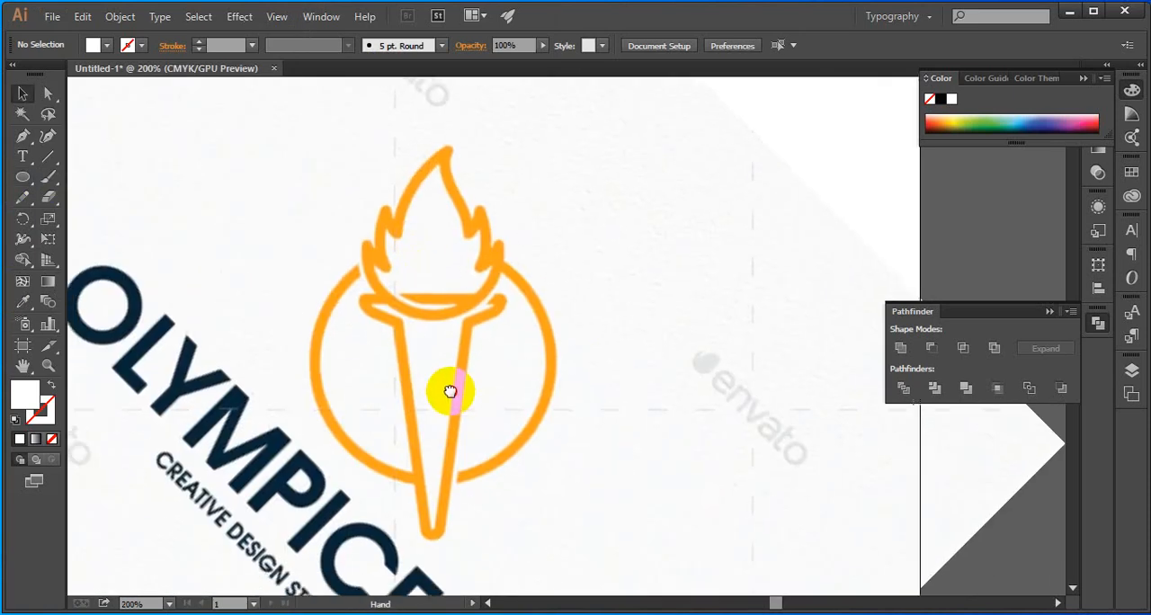
Draw a circle with the Ellipse tool from the centre of the torch's orange ring out to the ring's inner edge
{"action": "left_click", "coordinate": [23, 177]}
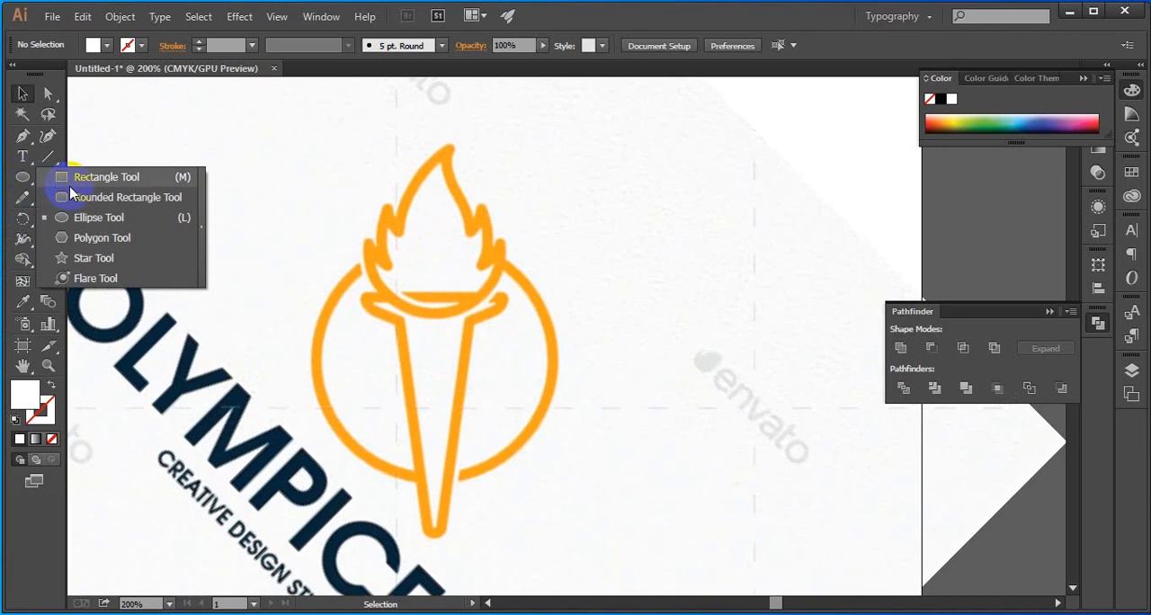
{"action": "left_click", "coordinate": [108, 218]}
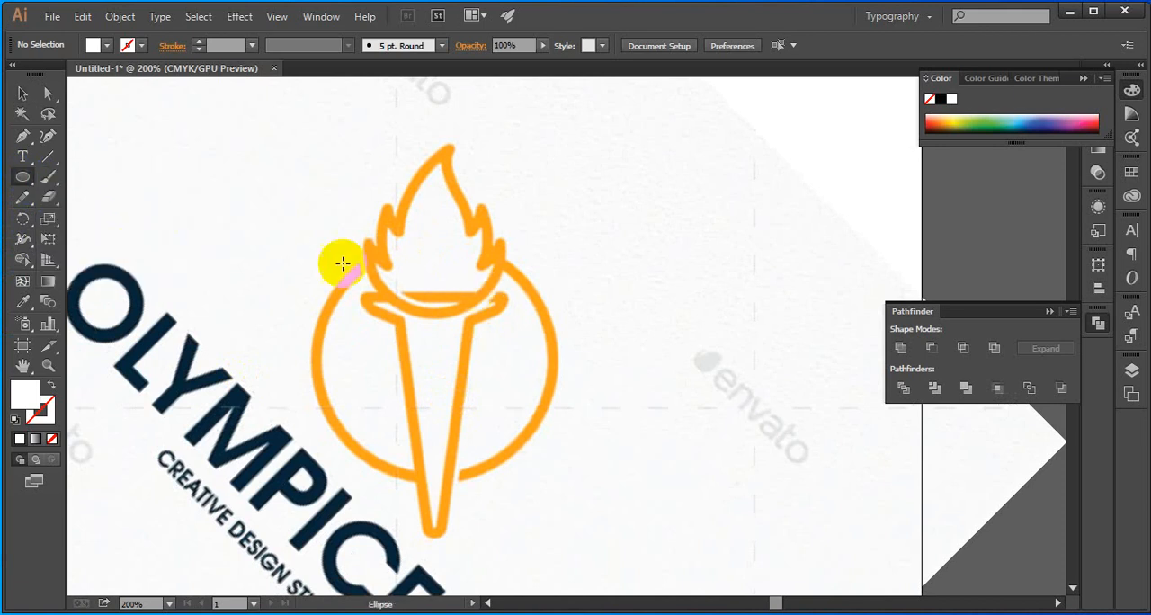
{"action": "left_click_drag", "start_coordinate": [432, 357], "coordinate": [545, 454]}
{"action": "left_click", "coordinate": [23, 92]}
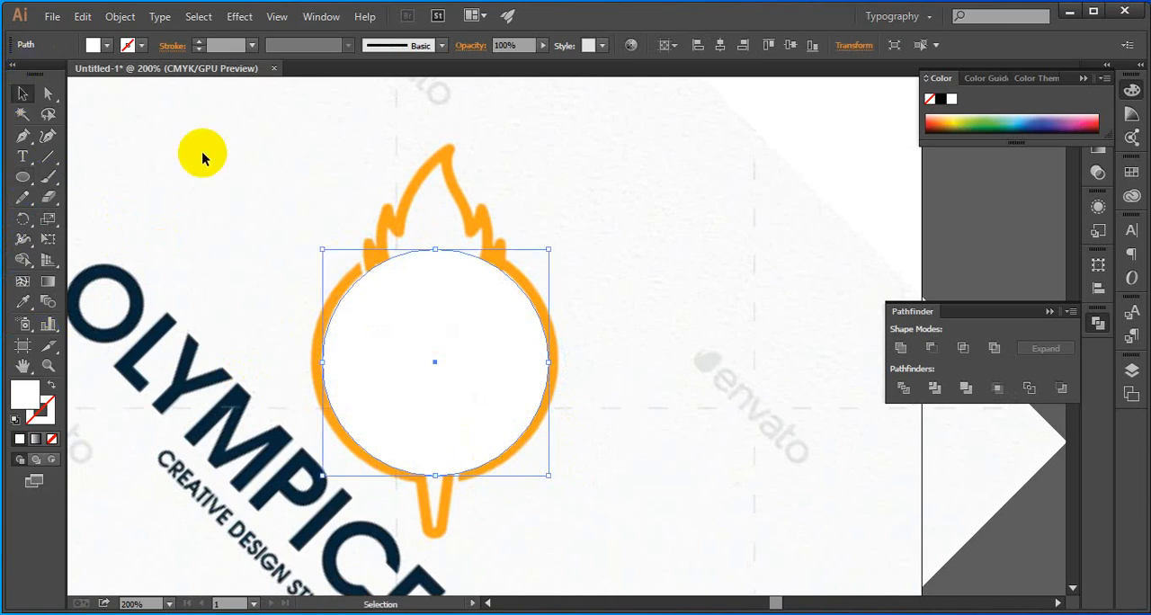
Resize the circle slightly at its lower and upper edges to match the inside of the orange ring
{"action": "scroll", "coordinate": [438, 258], "scroll_direction": "up", "scroll_amount": 2}
{"action": "scroll", "coordinate": [470, 312], "scroll_direction": "down", "scroll_amount": 2}
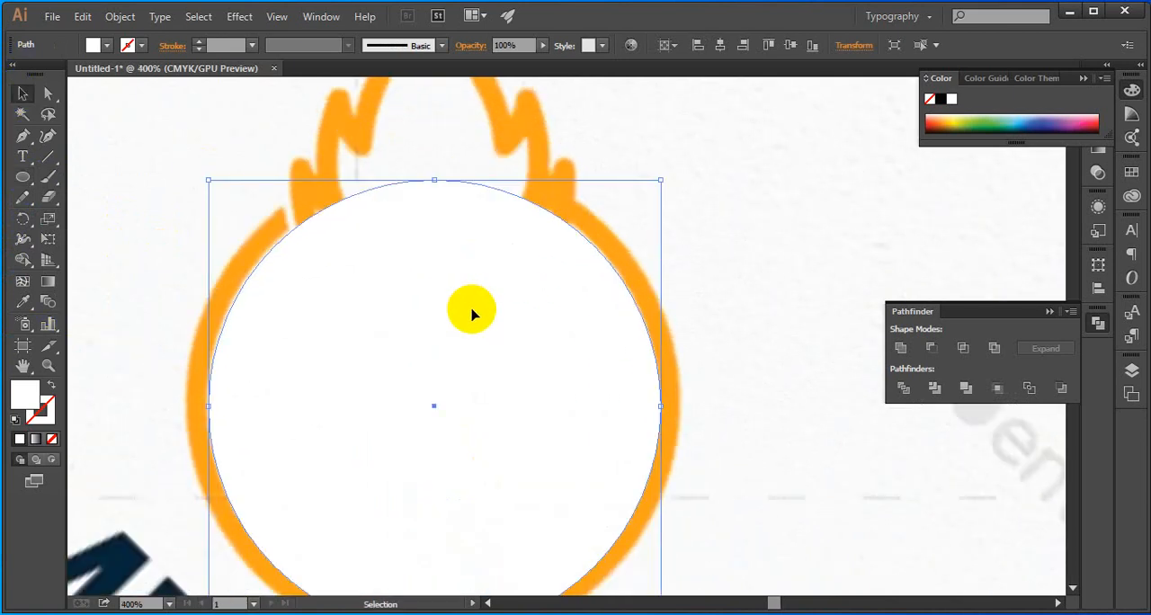
{"action": "scroll", "coordinate": [469, 270], "scroll_direction": "down", "scroll_amount": 3}
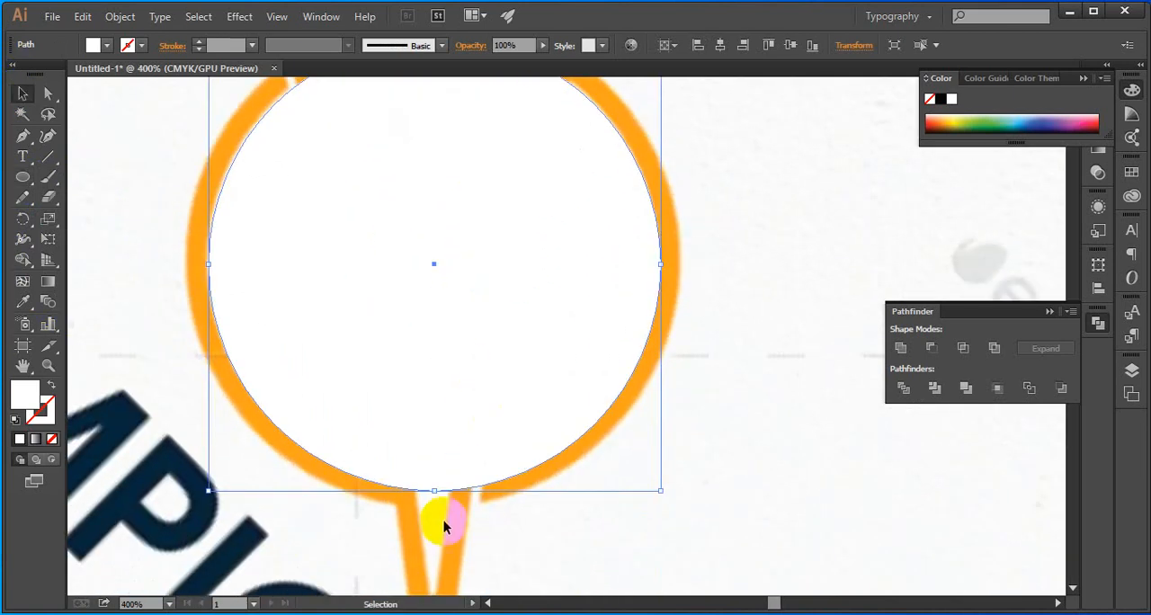
{"action": "left_click_drag", "start_coordinate": [437, 491], "coordinate": [438, 486]}
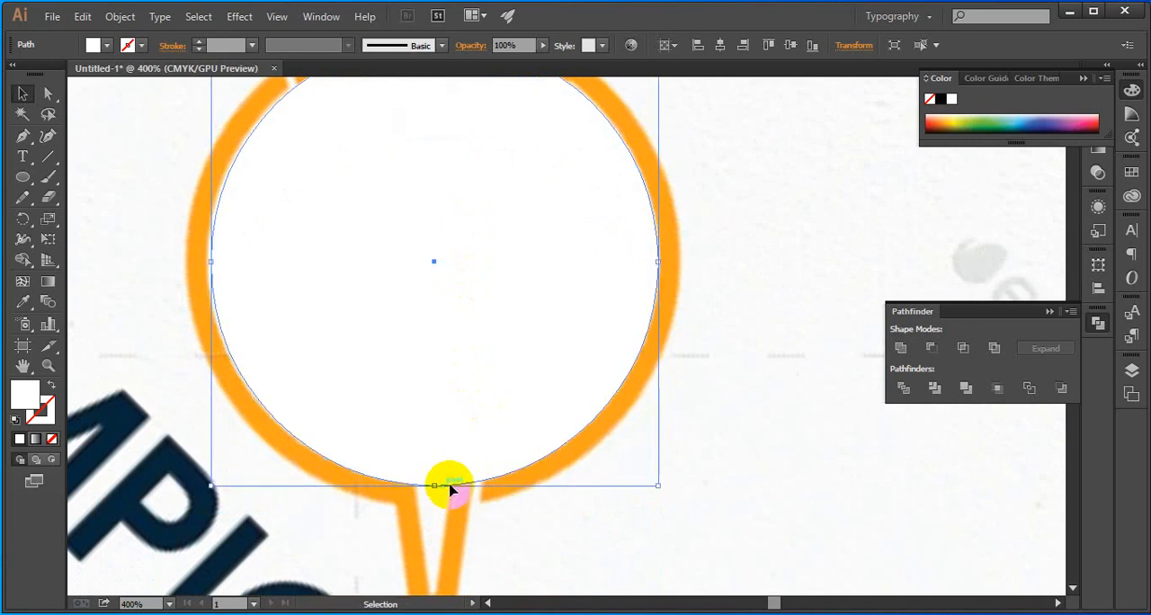
{"action": "scroll", "coordinate": [501, 481], "scroll_direction": "down", "scroll_amount": 3}
{"action": "scroll", "coordinate": [437, 325], "scroll_direction": "up", "scroll_amount": 2}
{"action": "scroll", "coordinate": [436, 325], "scroll_direction": "up", "scroll_amount": 3}
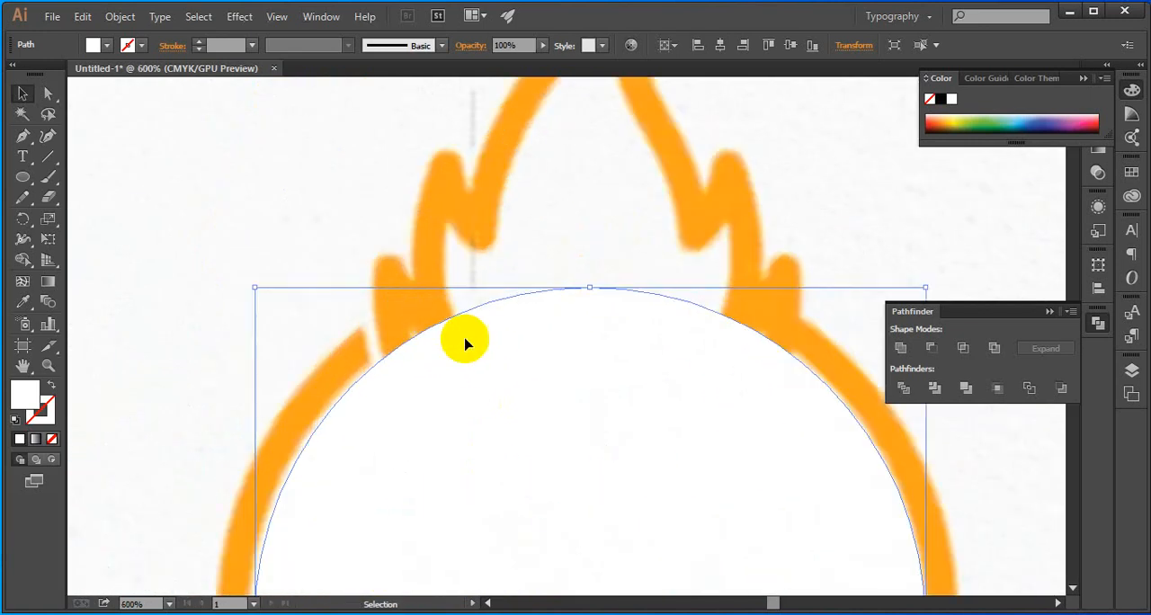
{"action": "left_click_drag", "start_coordinate": [586, 290], "coordinate": [588, 282]}
Remove the circle's fill and give its outline a bright red stroke colour
{"action": "scroll", "coordinate": [589, 282], "scroll_direction": "down", "scroll_amount": 4}
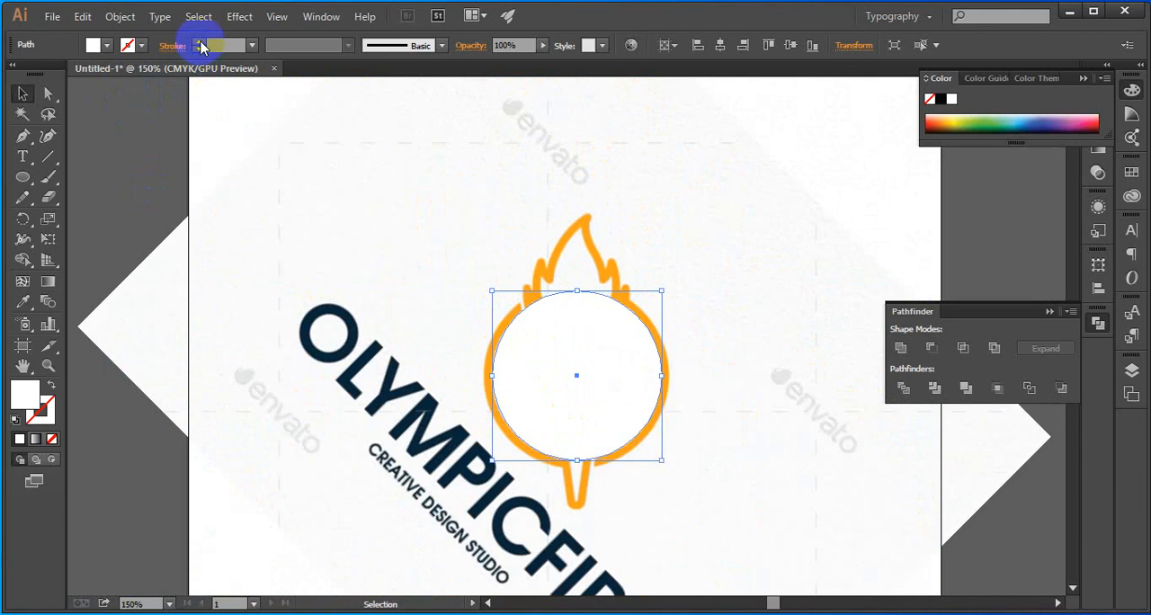
{"action": "left_click", "coordinate": [52, 439]}
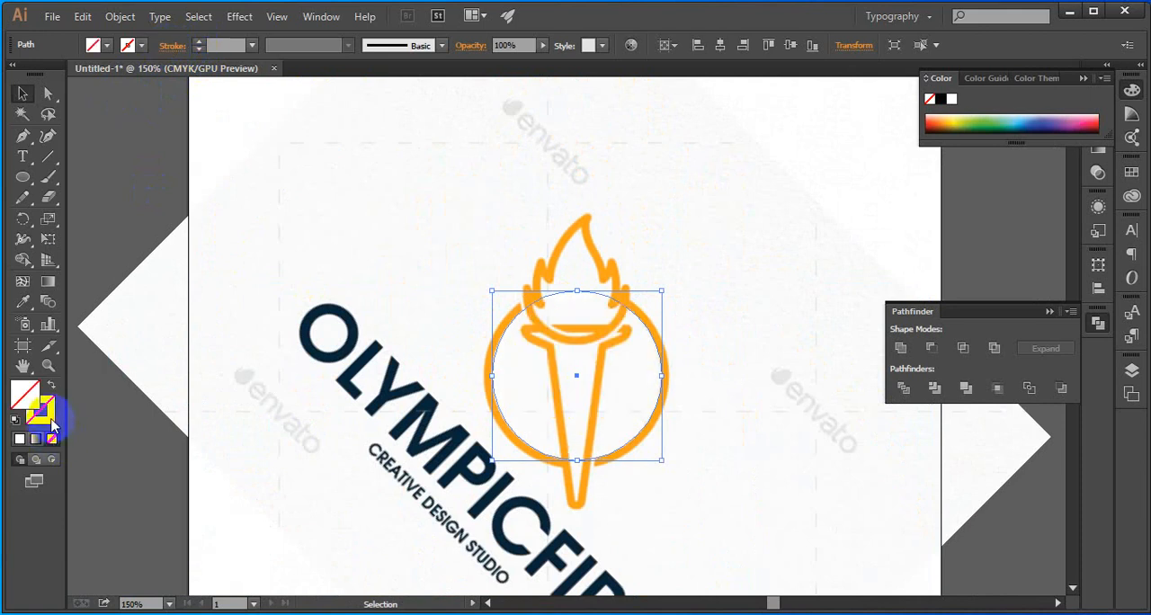
{"action": "left_click", "coordinate": [20, 439]}
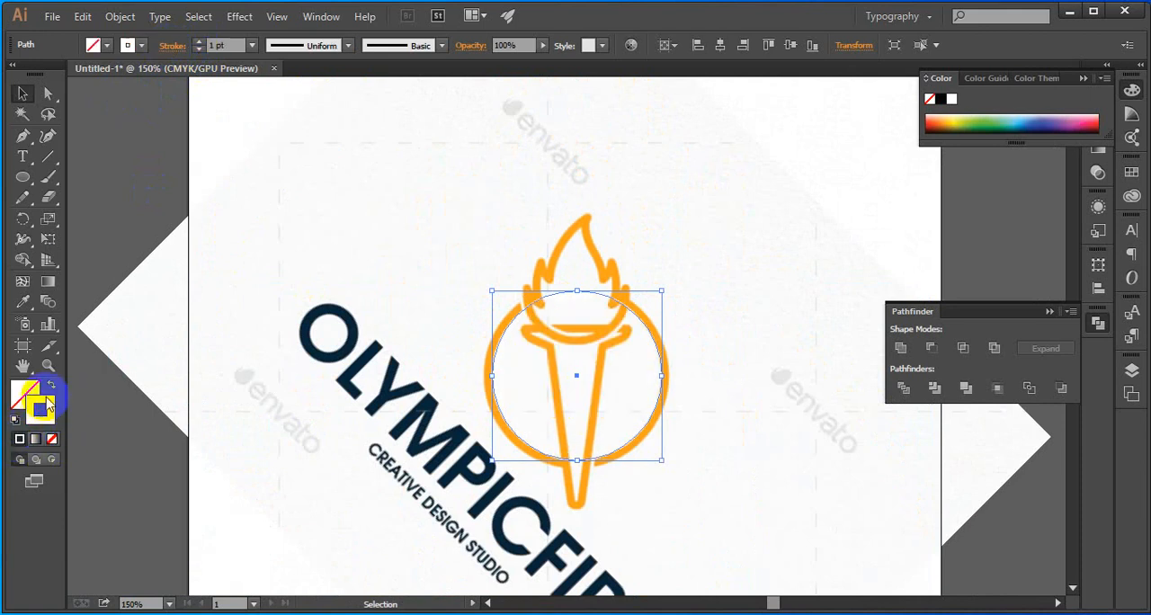
{"action": "double_click", "coordinate": [40, 411]}
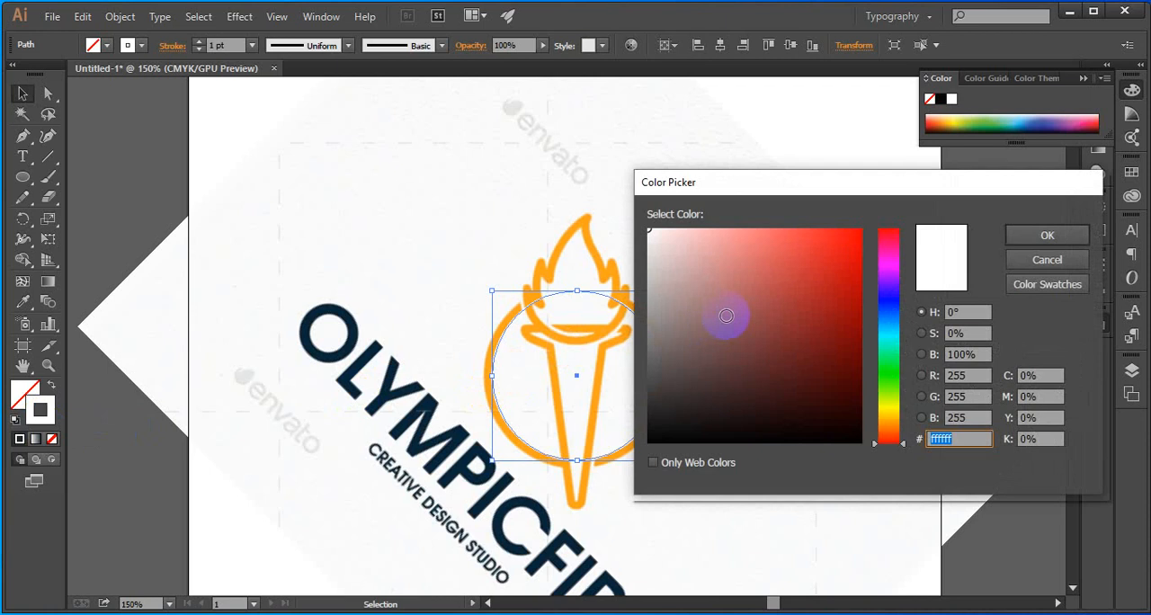
{"action": "left_click_drag", "start_coordinate": [848, 233], "coordinate": [882, 221]}
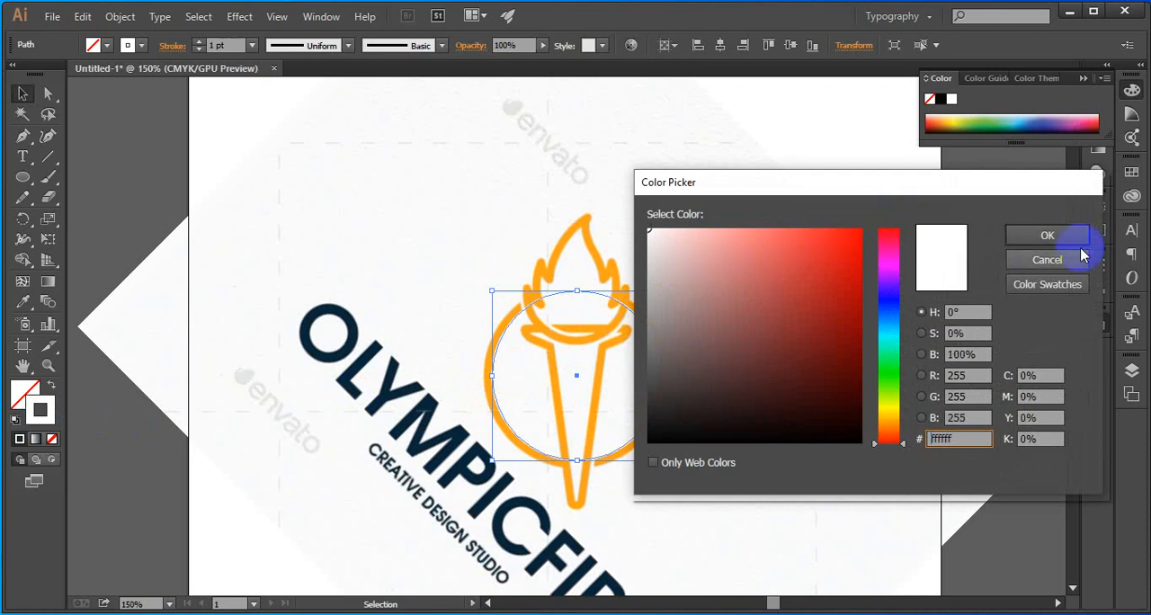
{"action": "left_click", "coordinate": [1053, 236]}
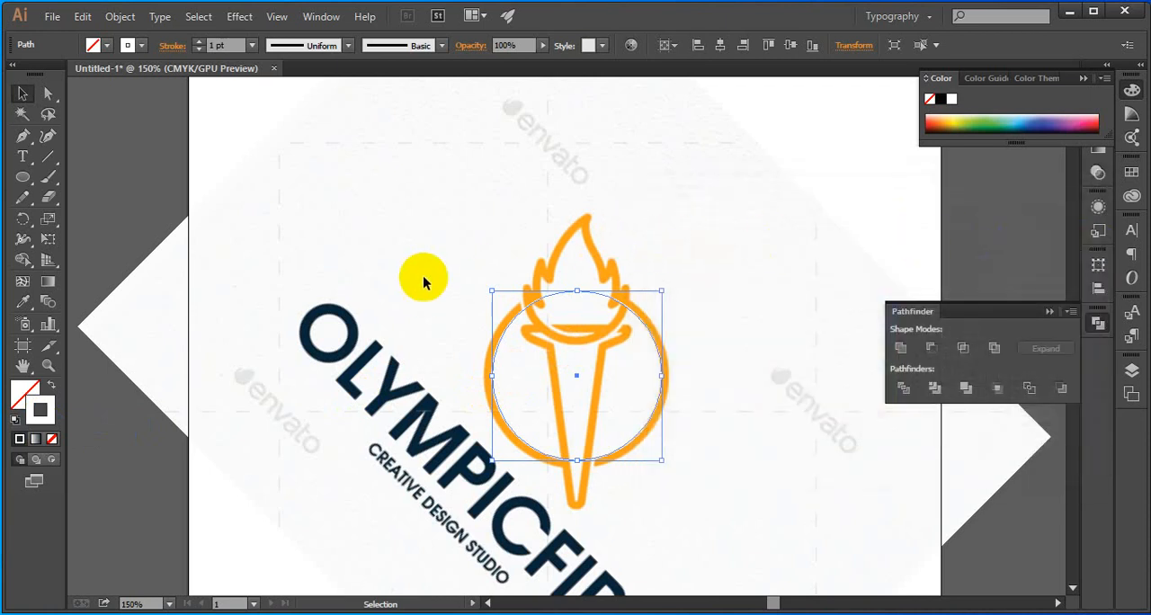
{"action": "double_click", "coordinate": [45, 410]}
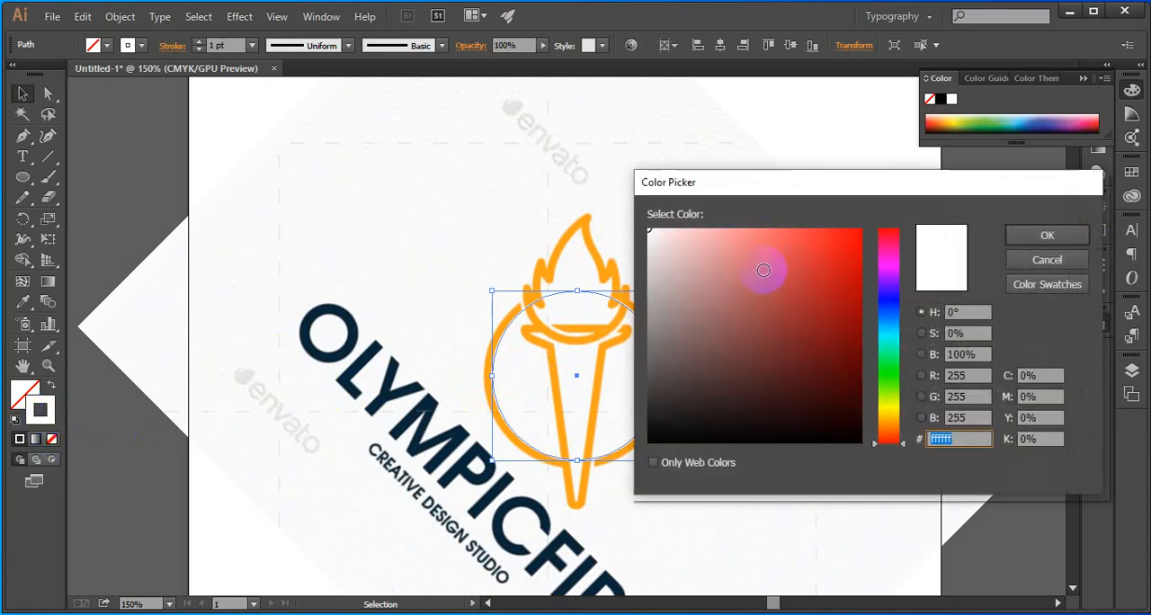
{"action": "left_click", "coordinate": [860, 229]}
{"action": "left_click", "coordinate": [1011, 235]}
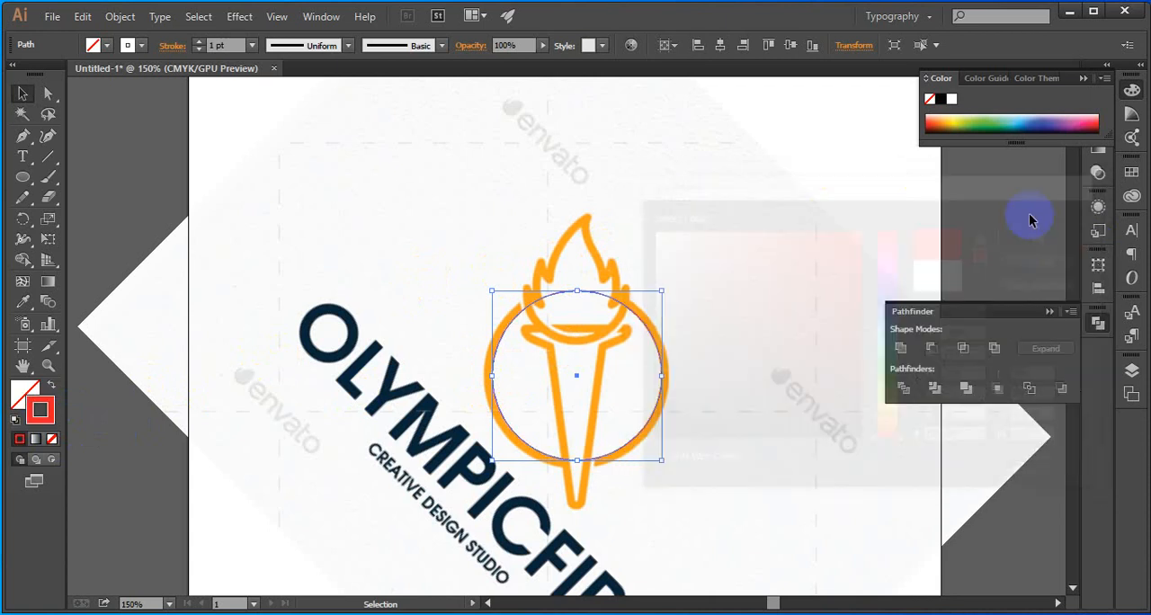
Set the circle's stroke weight to 5 pt and align the stroke to the outside of the path
{"action": "scroll", "coordinate": [449, 124], "scroll_direction": "up", "scroll_amount": 1}
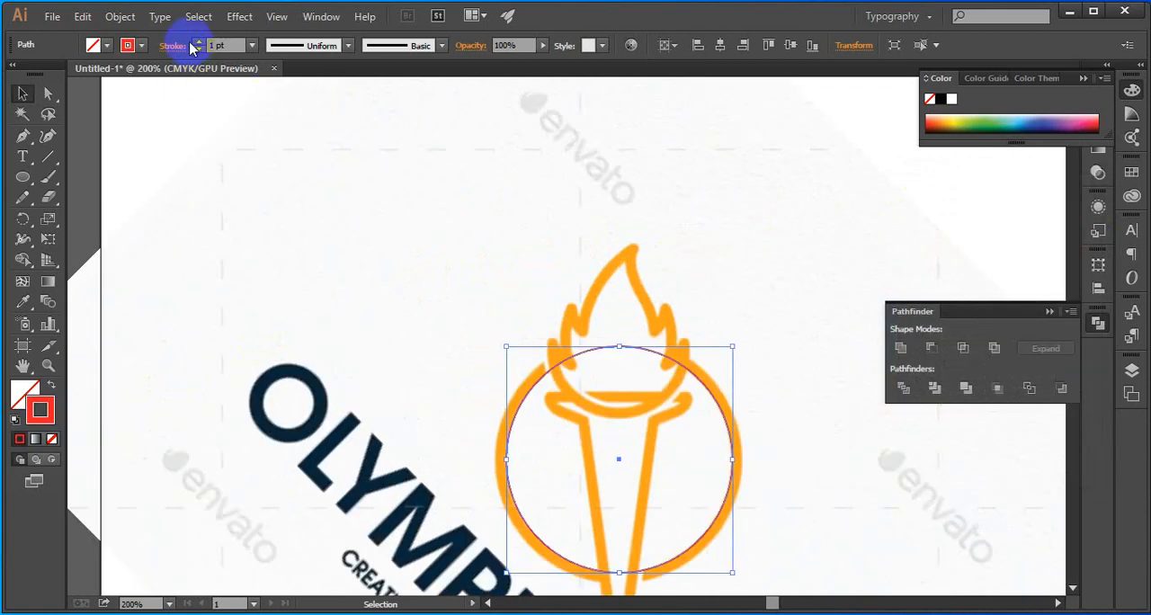
{"action": "left_click", "coordinate": [199, 40]}
{"action": "left_click", "coordinate": [199, 41]}
{"action": "left_click", "coordinate": [199, 40]}
{"action": "left_click", "coordinate": [199, 40]}
{"action": "left_click", "coordinate": [170, 47]}
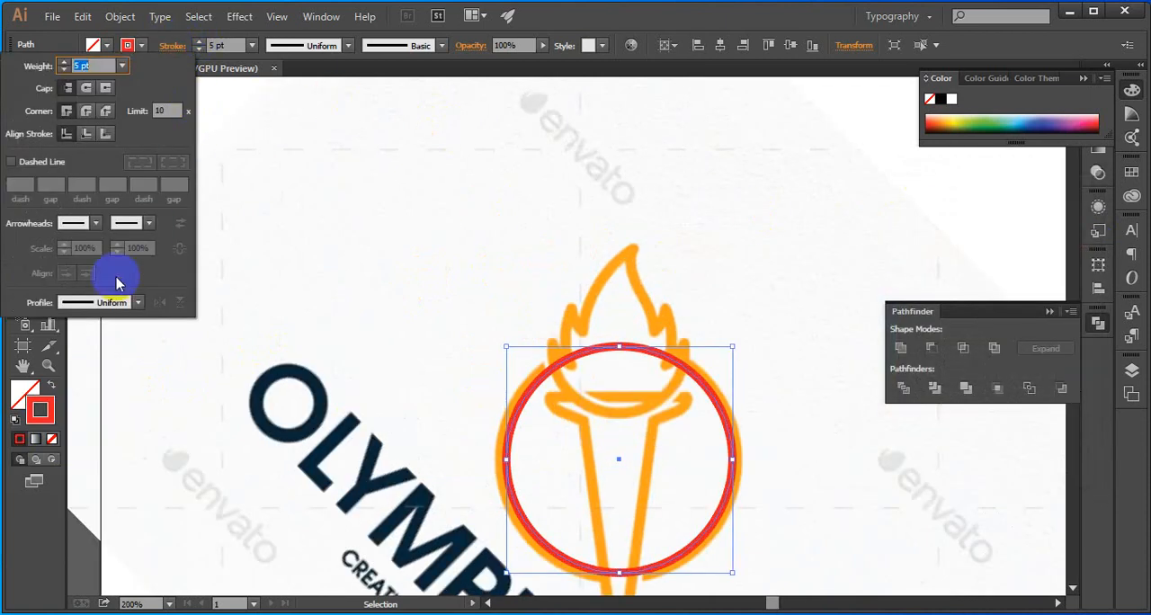
{"action": "left_click", "coordinate": [108, 133]}
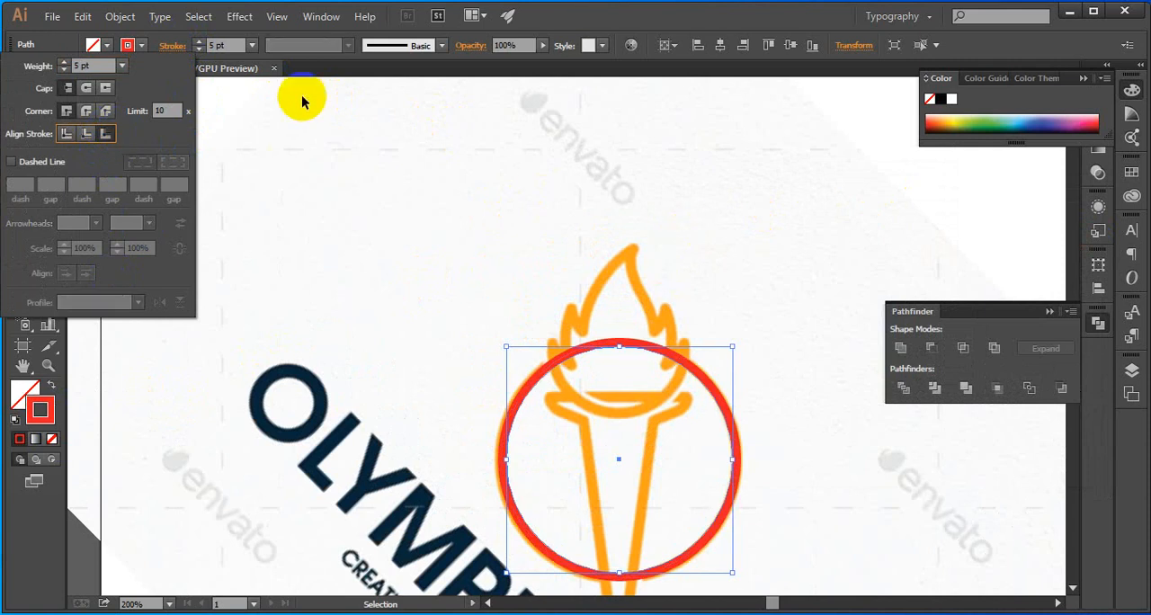
Set the red circle's stroke weight to 6 pt and deselect the circle
{"action": "left_click", "coordinate": [214, 47]}
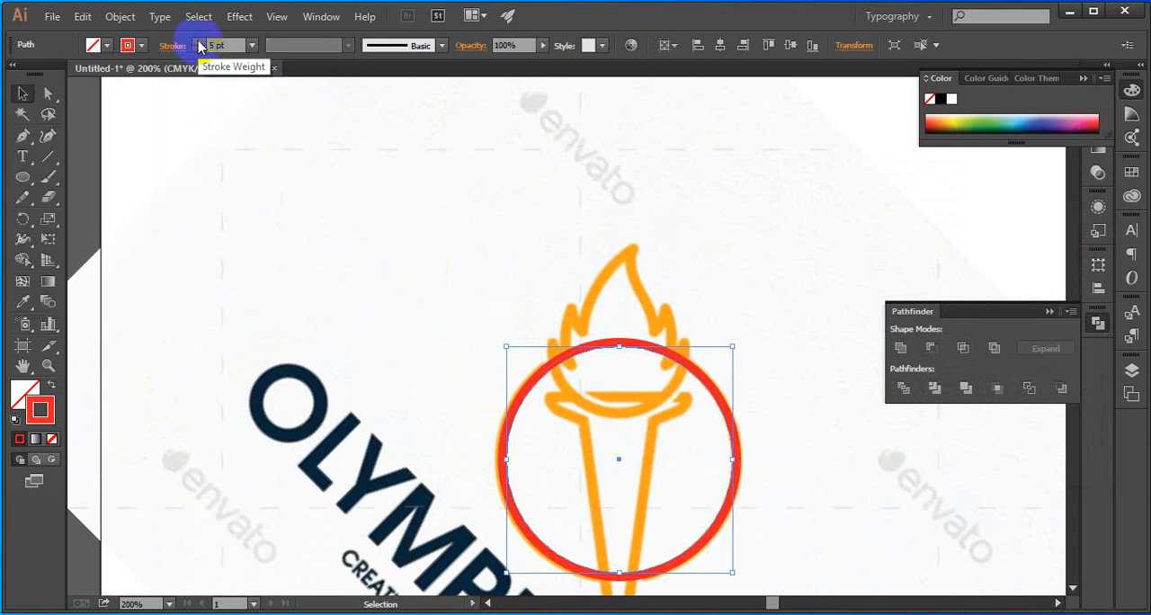
{"action": "left_click", "coordinate": [199, 42]}
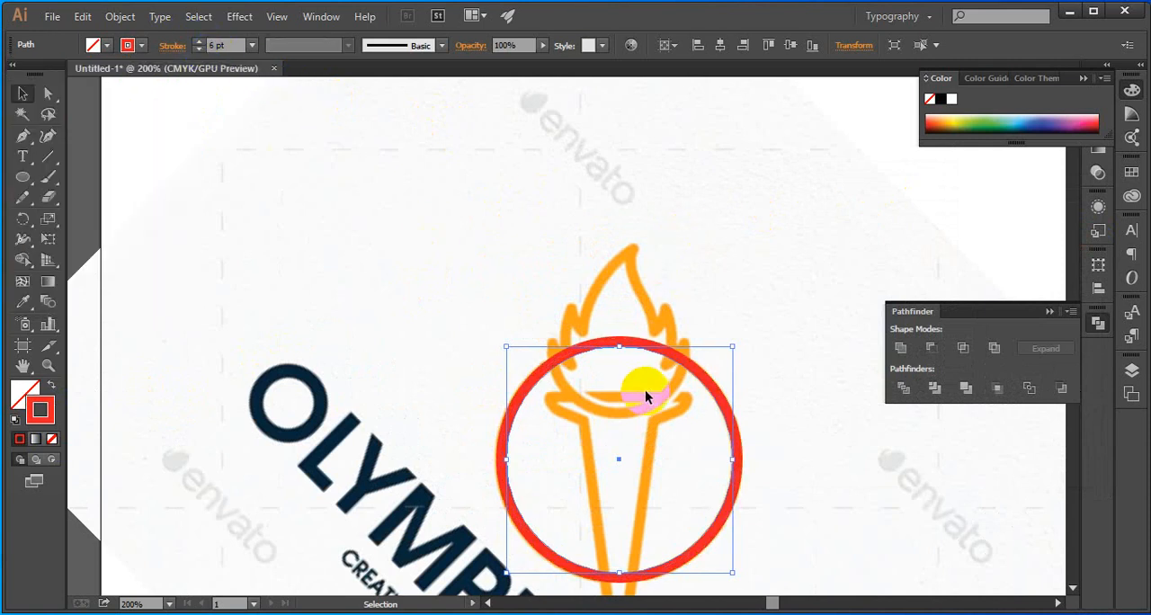
{"action": "scroll", "coordinate": [735, 376], "scroll_direction": "up", "scroll_amount": 5}
{"action": "scroll", "coordinate": [732, 373], "scroll_direction": "down", "scroll_amount": 5}
{"action": "left_click", "coordinate": [714, 253]}
{"action": "scroll", "coordinate": [724, 428], "scroll_direction": "up", "scroll_amount": 2}
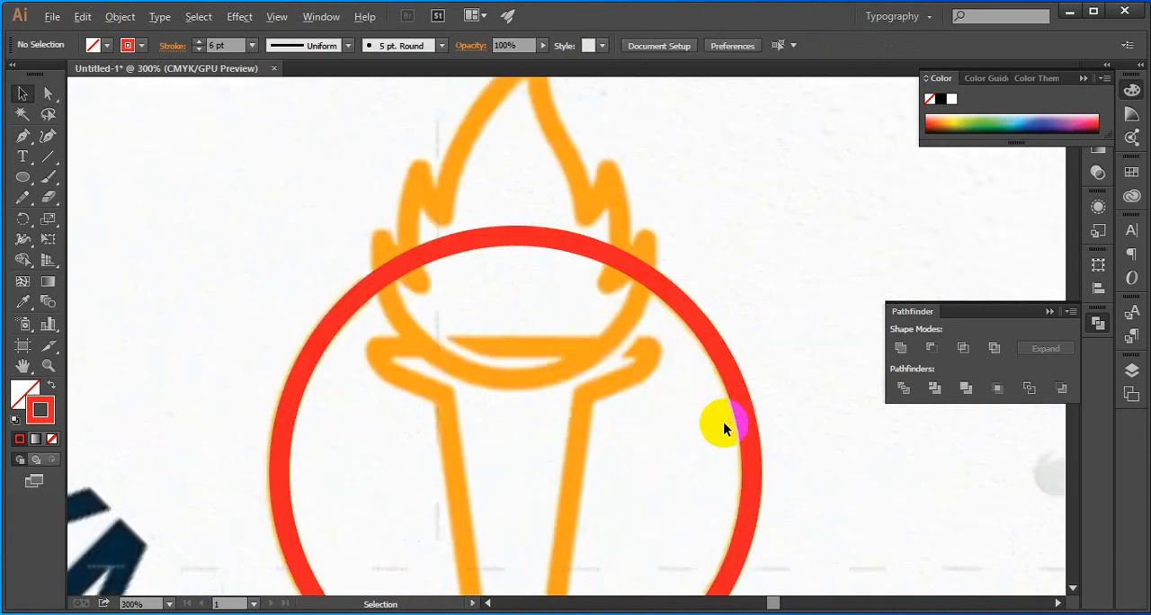
Select the red circle and convert its stroke into a filled ring shape with Outline Stroke
{"action": "left_click_drag", "start_coordinate": [791, 317], "coordinate": [661, 450]}
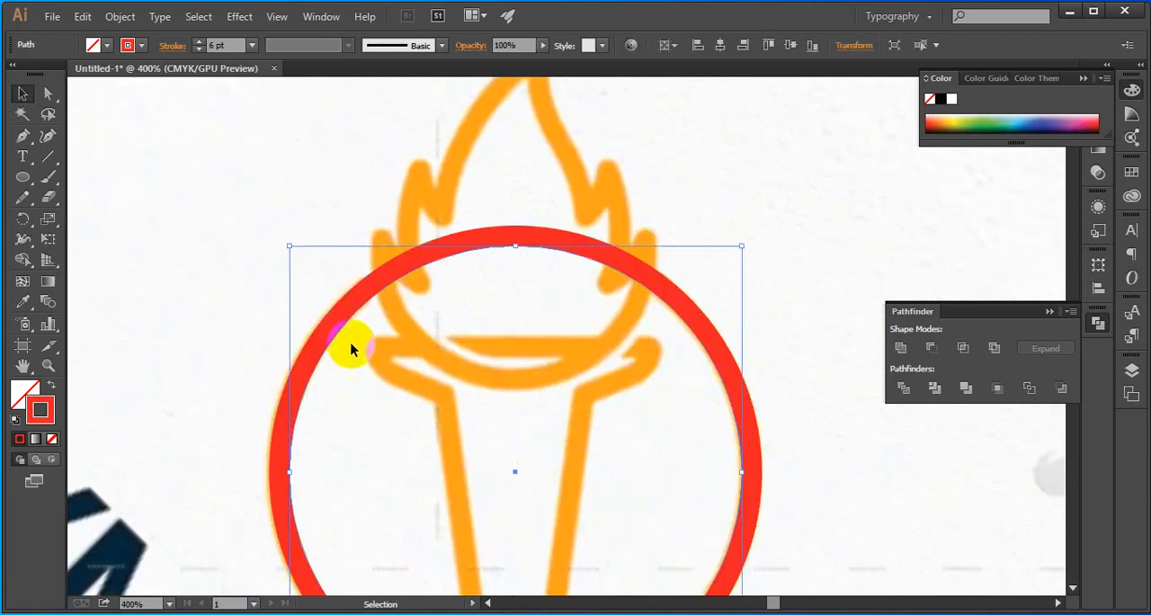
{"action": "left_click", "coordinate": [120, 16]}
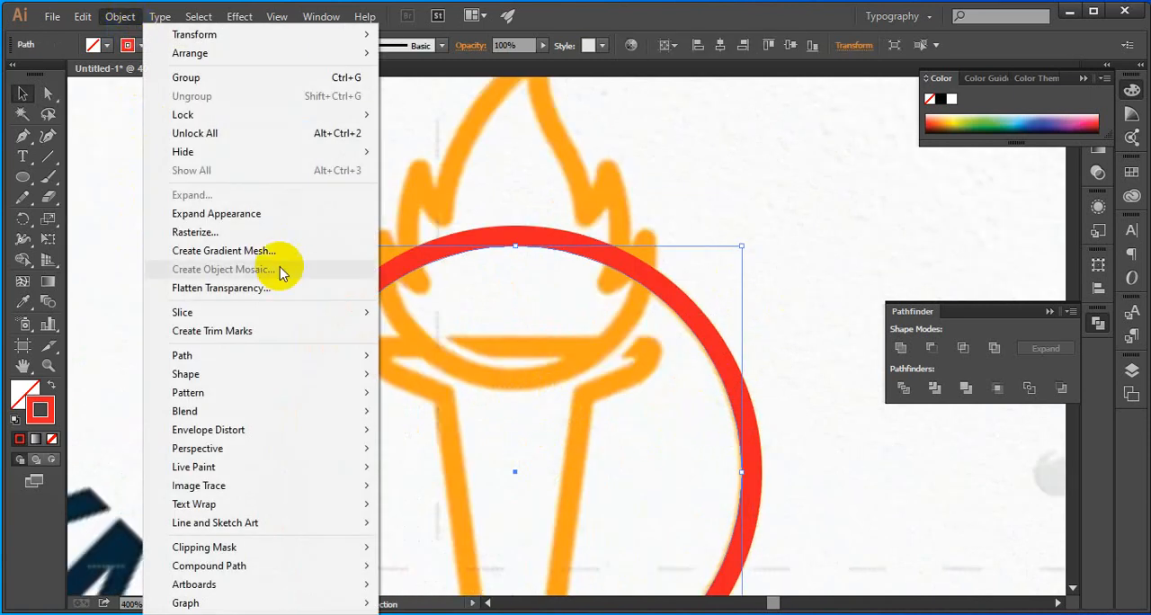
{"action": "mouse_move", "coordinate": [288, 358]}
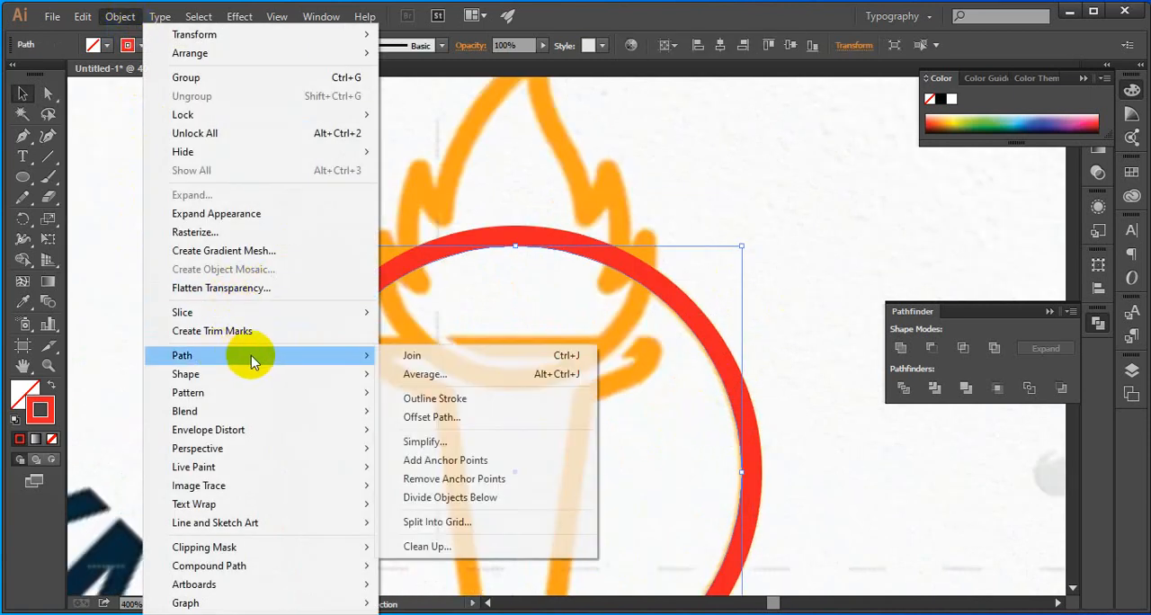
{"action": "left_click", "coordinate": [500, 398]}
{"action": "left_click", "coordinate": [614, 360]}
{"action": "left_click", "coordinate": [605, 401]}
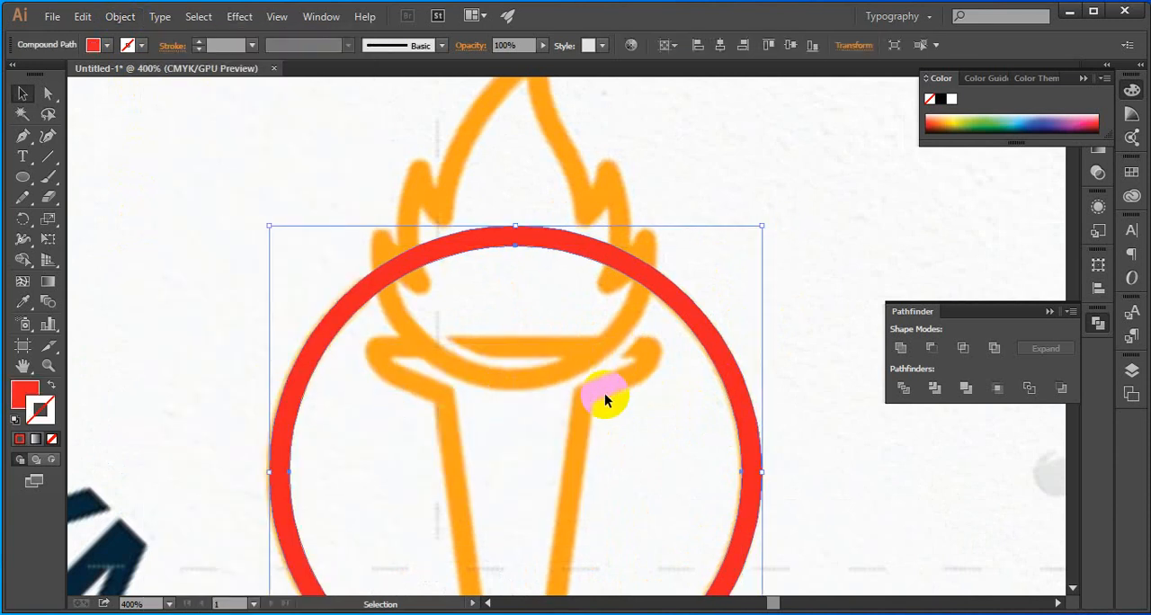
Hide the outlined red ring to uncover the orange torch artwork beneath it
{"action": "scroll", "coordinate": [582, 386], "scroll_direction": "down", "scroll_amount": 1}
{"action": "scroll", "coordinate": [582, 387], "scroll_direction": "down", "scroll_amount": 1}
{"action": "left_click_drag", "start_coordinate": [583, 444], "coordinate": [544, 384]}
{"action": "left_click", "coordinate": [568, 342]}
{"action": "left_click", "coordinate": [668, 278]}
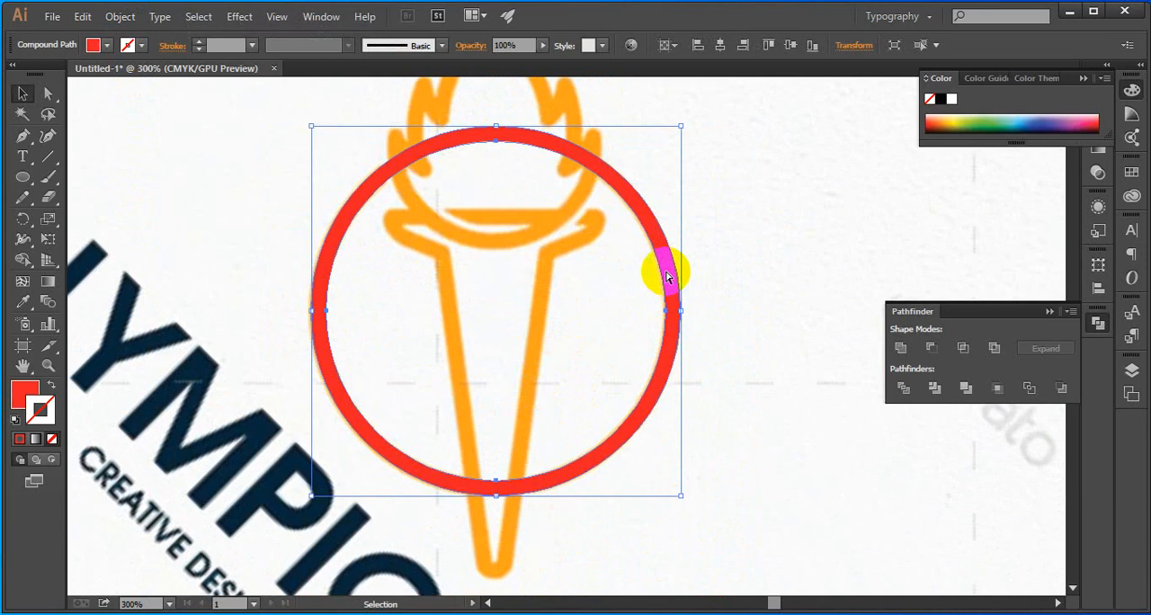
{"action": "key", "text": "ctrl+3"}
{"action": "left_click_drag", "start_coordinate": [591, 188], "coordinate": [619, 231]}
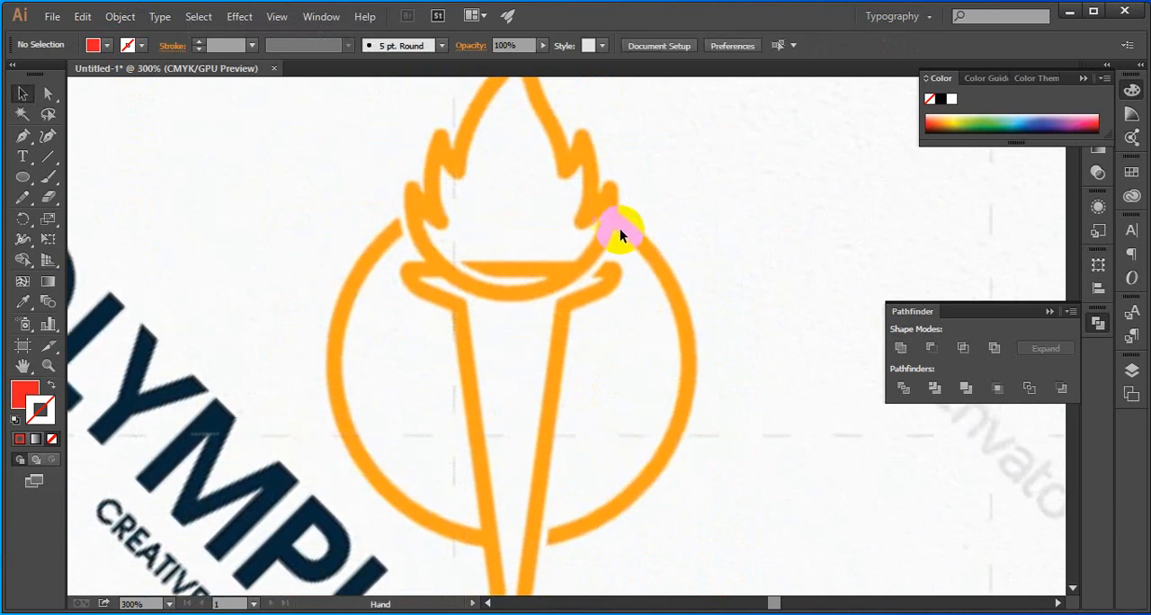
Start a Pen tool path at the flame's tip and curve it down the left side to the first notch
{"action": "scroll", "coordinate": [561, 286], "scroll_direction": "up", "scroll_amount": 3}
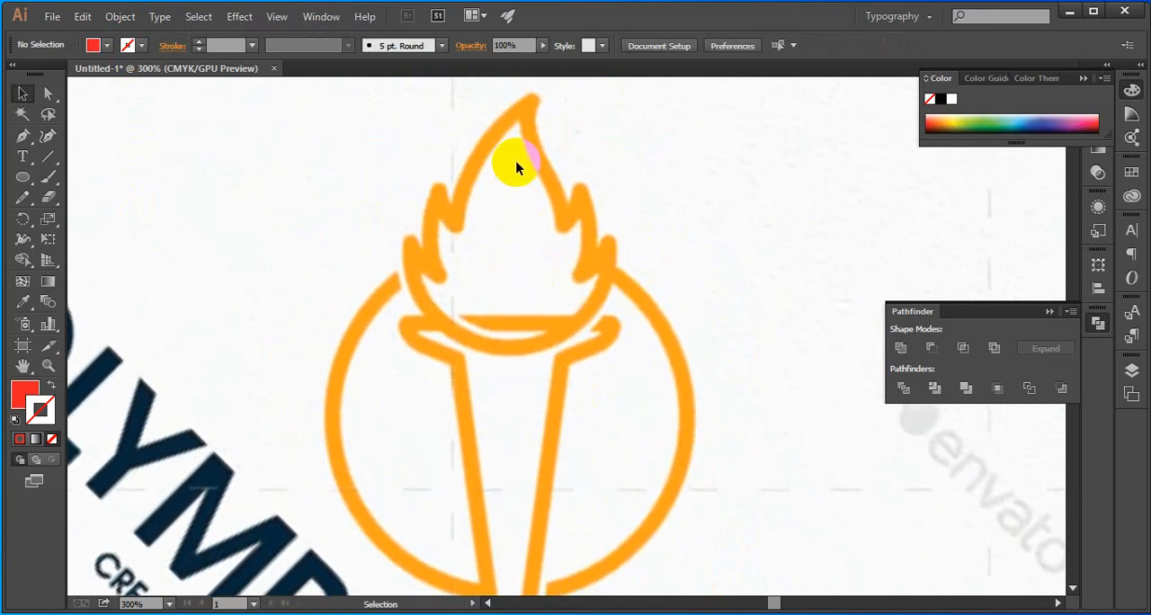
{"action": "scroll", "coordinate": [144, 284], "scroll_direction": "down", "scroll_amount": 4}
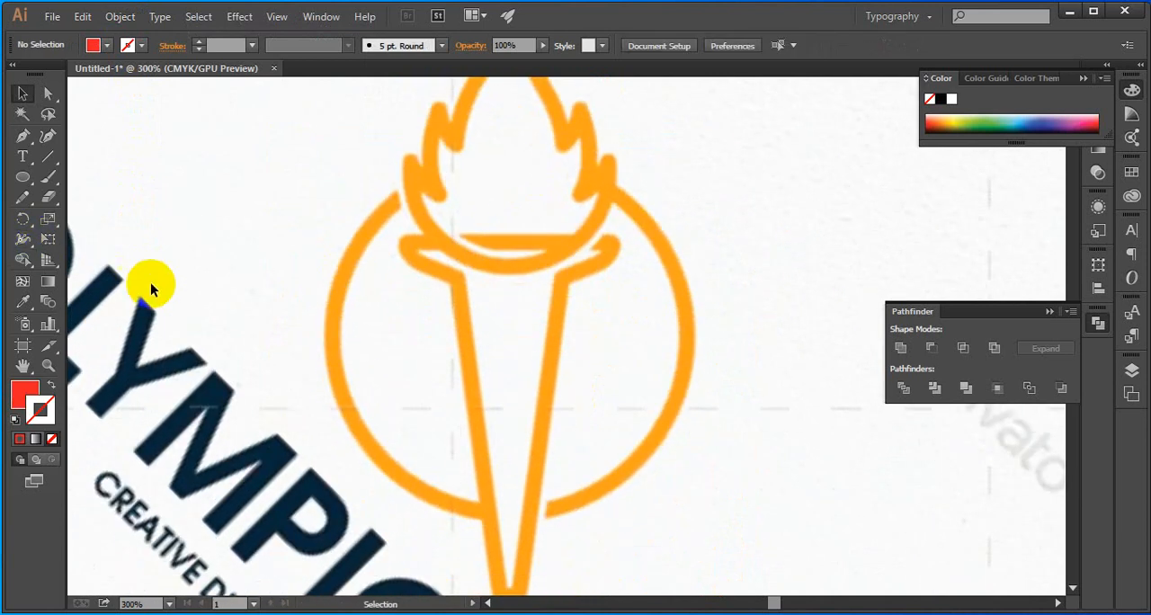
{"action": "scroll", "coordinate": [365, 338], "scroll_direction": "up", "scroll_amount": 3}
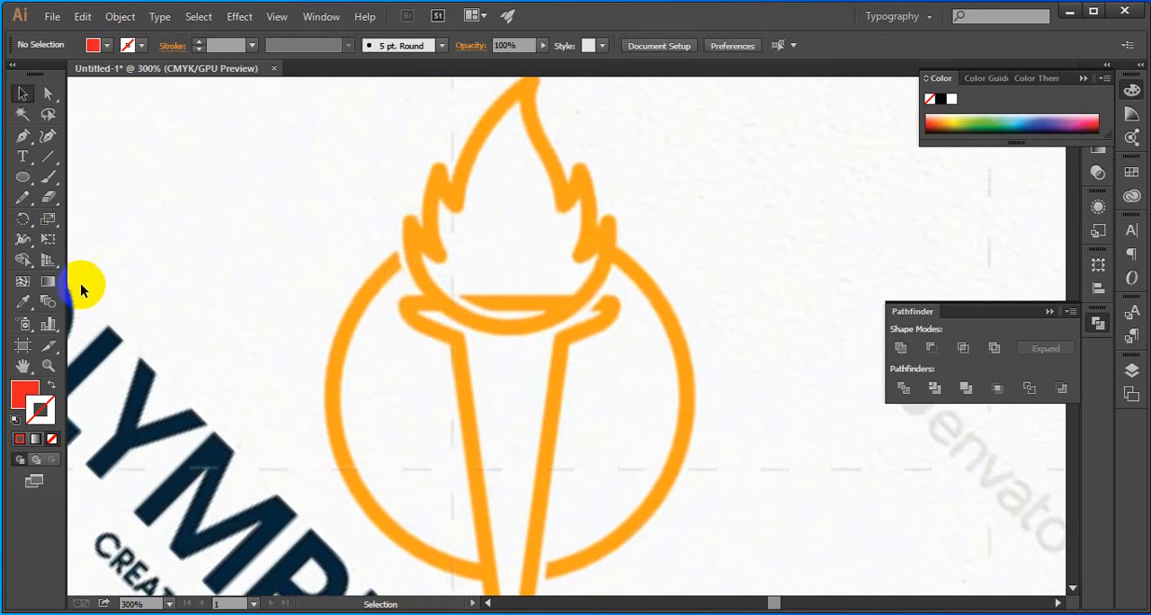
{"action": "left_click", "coordinate": [23, 139]}
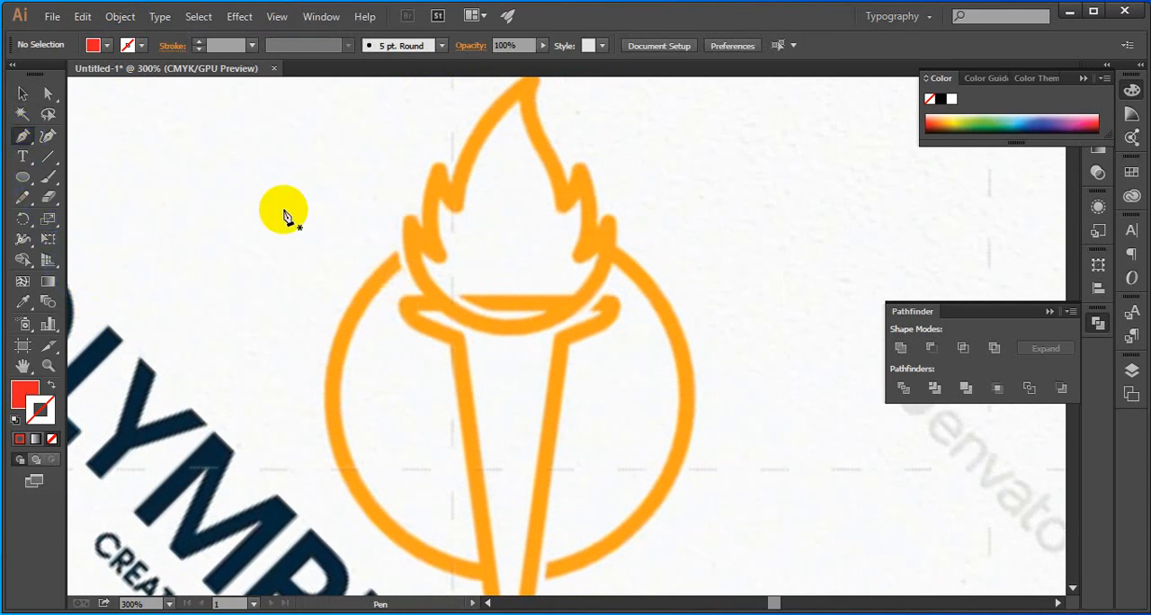
{"action": "scroll", "coordinate": [432, 266], "scroll_direction": "up", "scroll_amount": 4}
{"action": "scroll", "coordinate": [529, 160], "scroll_direction": "up", "scroll_amount": 2}
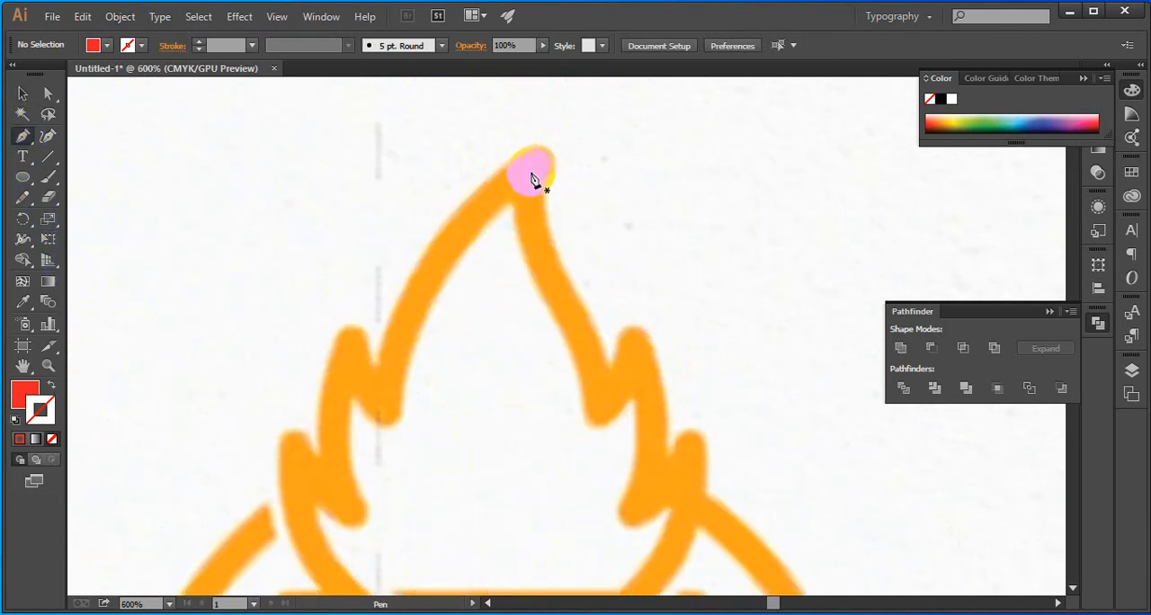
{"action": "left_click", "coordinate": [531, 174]}
{"action": "left_click_drag", "start_coordinate": [386, 401], "coordinate": [367, 548]}
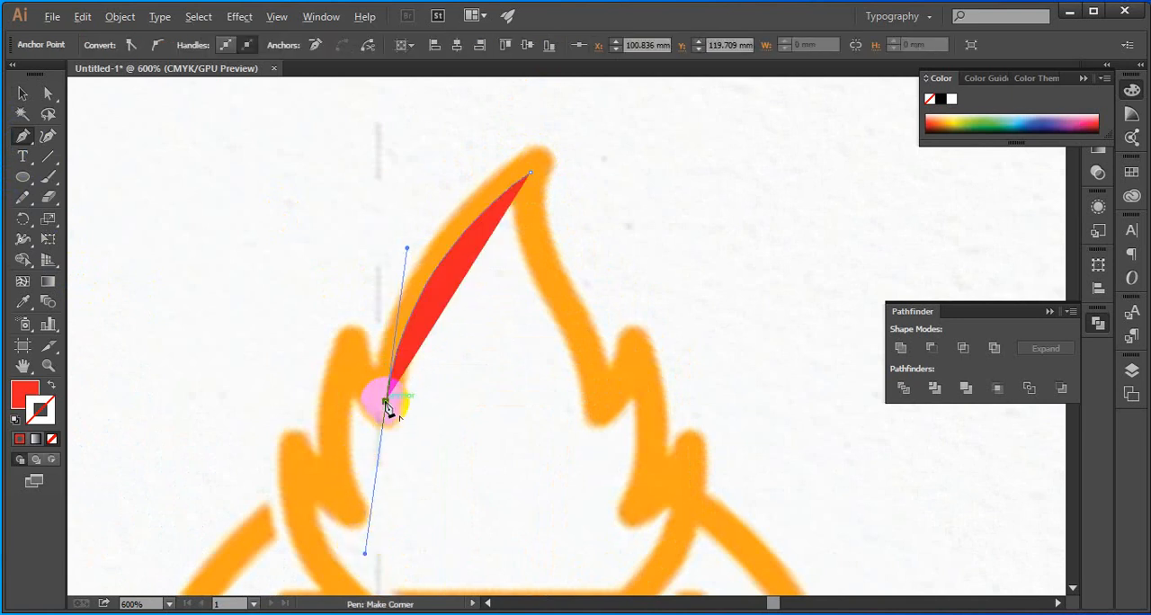
Convert the anchor at the flame's first left notch to a corner and remove the path's fill
{"action": "left_click_drag", "start_coordinate": [384, 400], "coordinate": [65, 422]}
{"action": "left_click", "coordinate": [29, 403]}
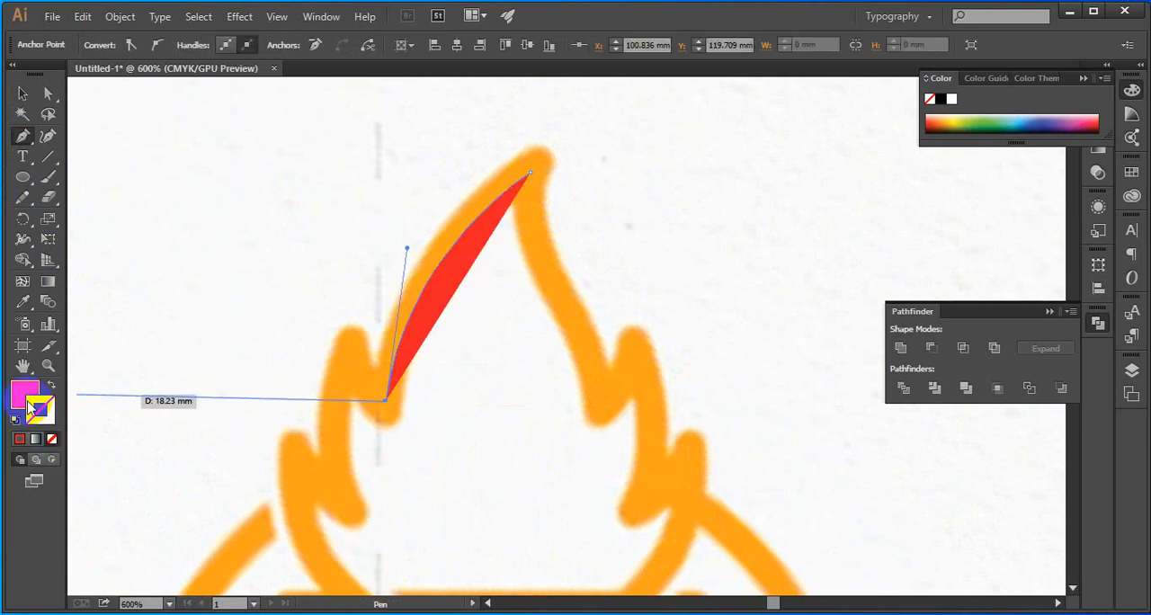
{"action": "left_click", "coordinate": [52, 439]}
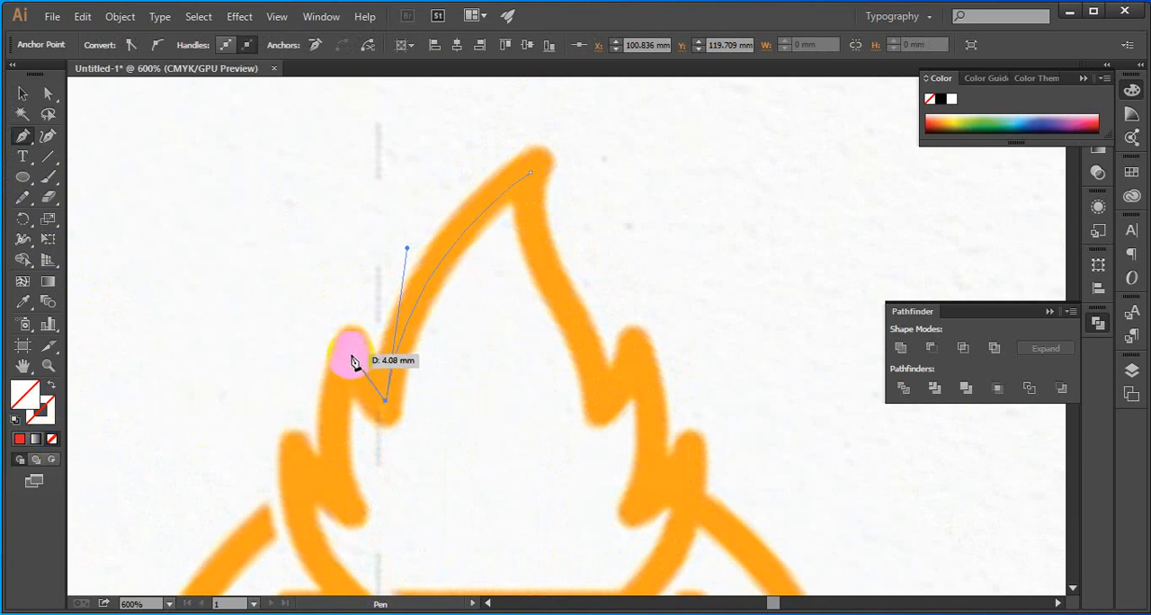
Continue the path around the two left flame tongues, ending with a corner anchor at the lower tongue's tip
{"action": "left_click_drag", "start_coordinate": [351, 344], "coordinate": [342, 296]}
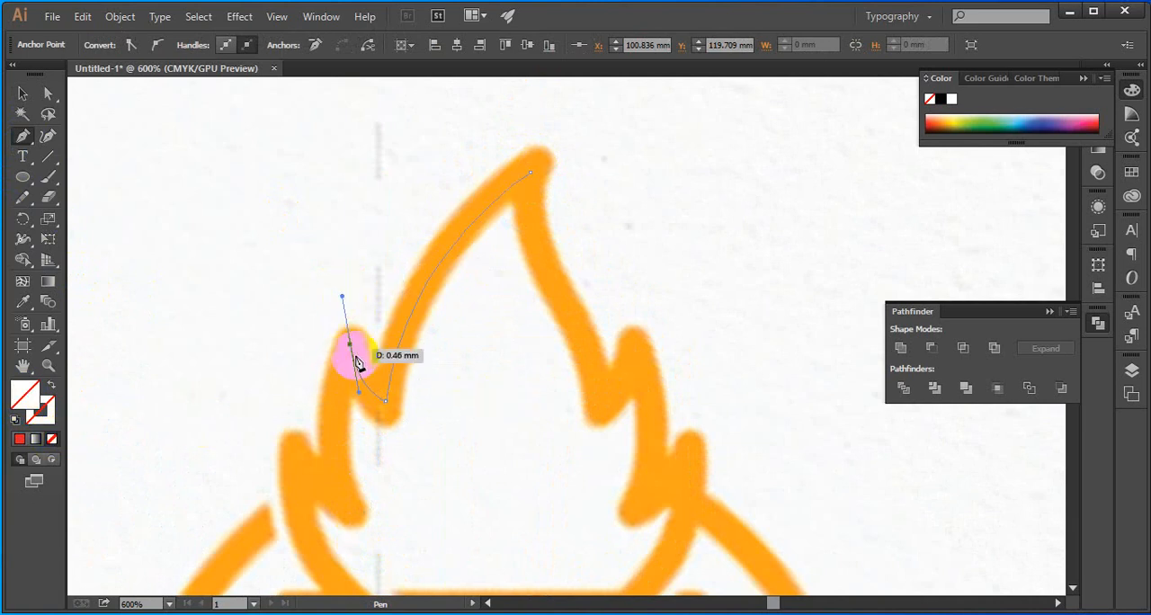
{"action": "scroll", "coordinate": [351, 345], "scroll_direction": "down", "scroll_amount": 4}
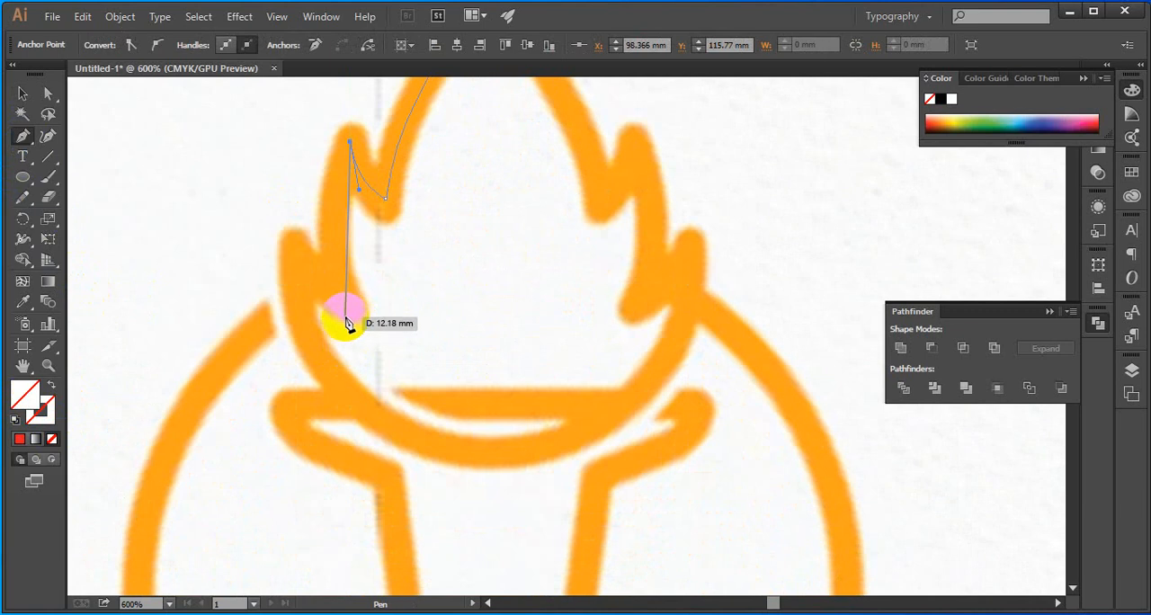
{"action": "left_click_drag", "start_coordinate": [346, 306], "coordinate": [381, 392]}
{"action": "left_click", "coordinate": [345, 305]}
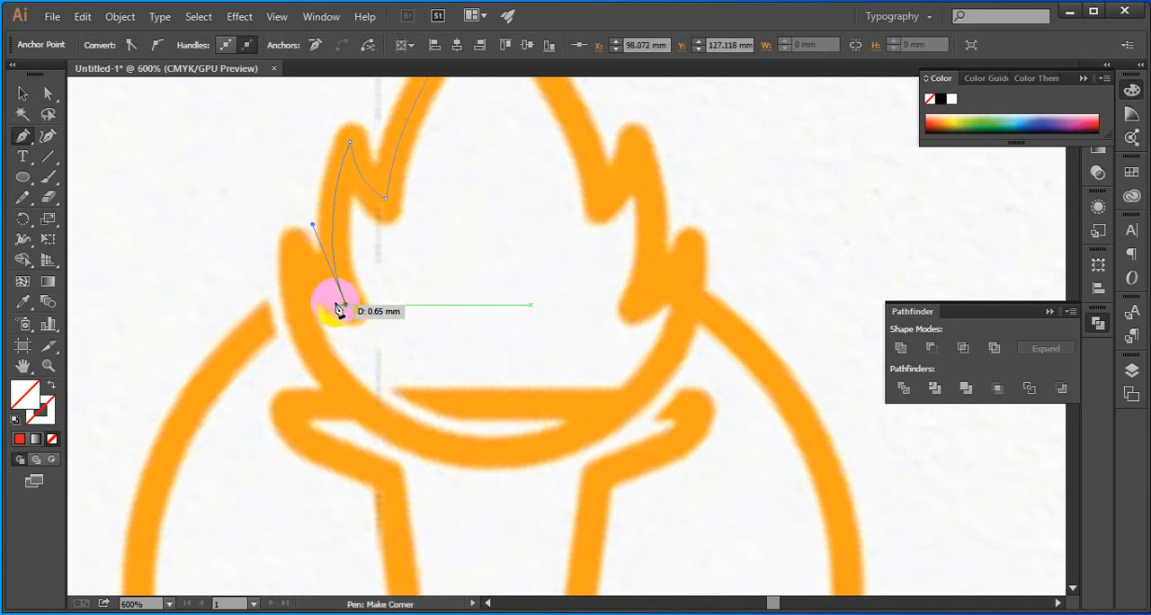
{"action": "left_click_drag", "start_coordinate": [296, 253], "coordinate": [281, 210]}
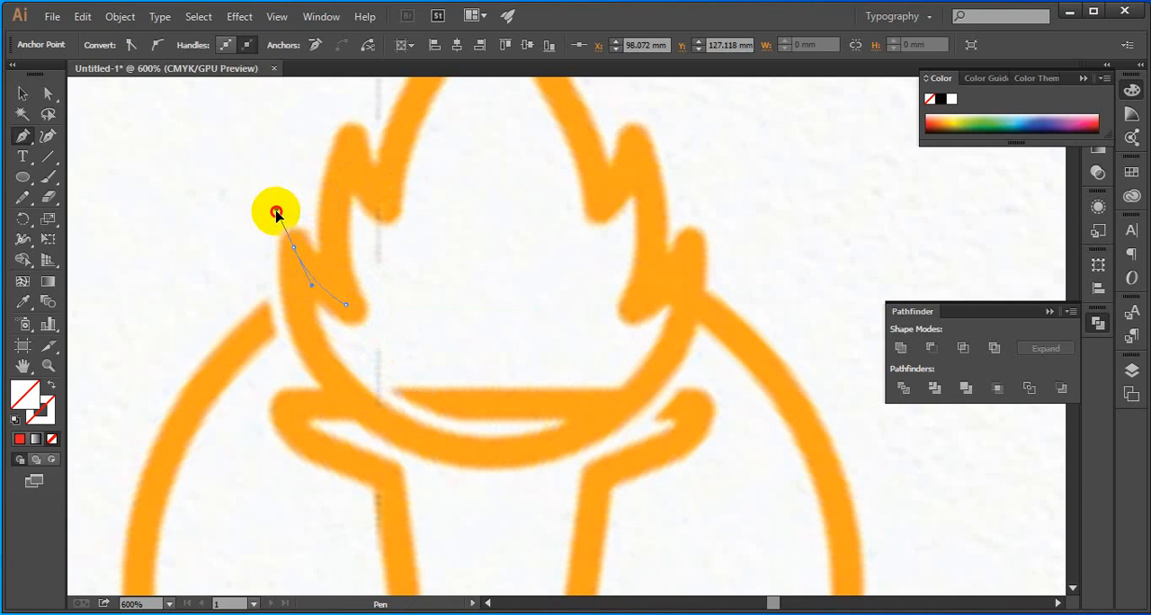
{"action": "left_click", "coordinate": [294, 249], "text": "alt"}
Curve the path under the flame's rounded base and up to a corner anchor at the lower right tongue's tip
{"action": "scroll", "coordinate": [294, 252], "scroll_direction": "down", "scroll_amount": 3}
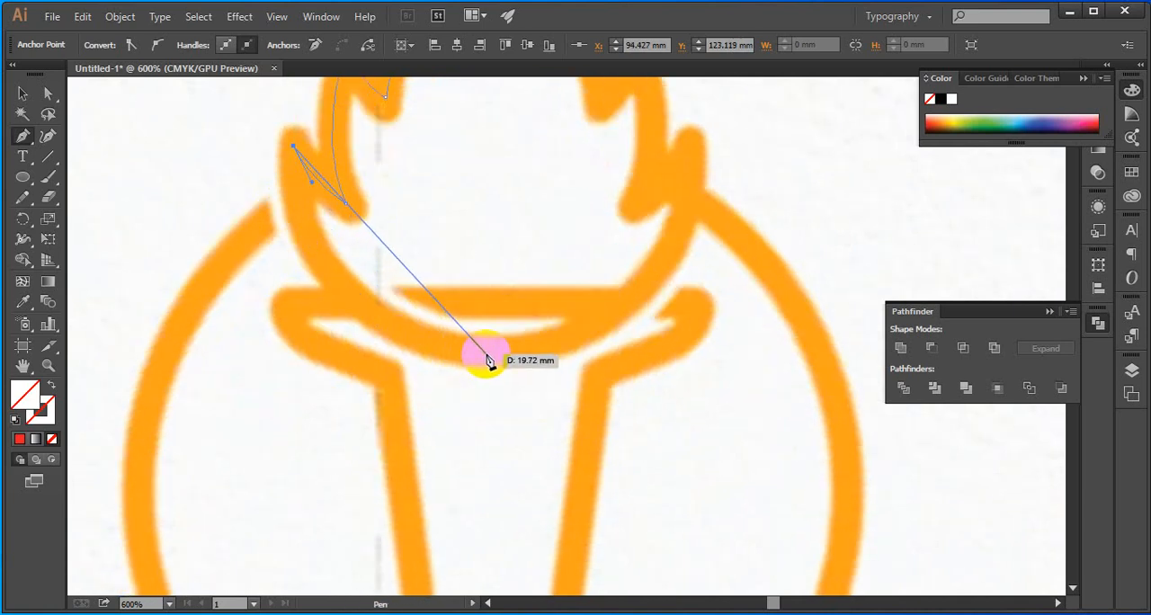
{"action": "left_click_drag", "start_coordinate": [486, 352], "coordinate": [684, 362]}
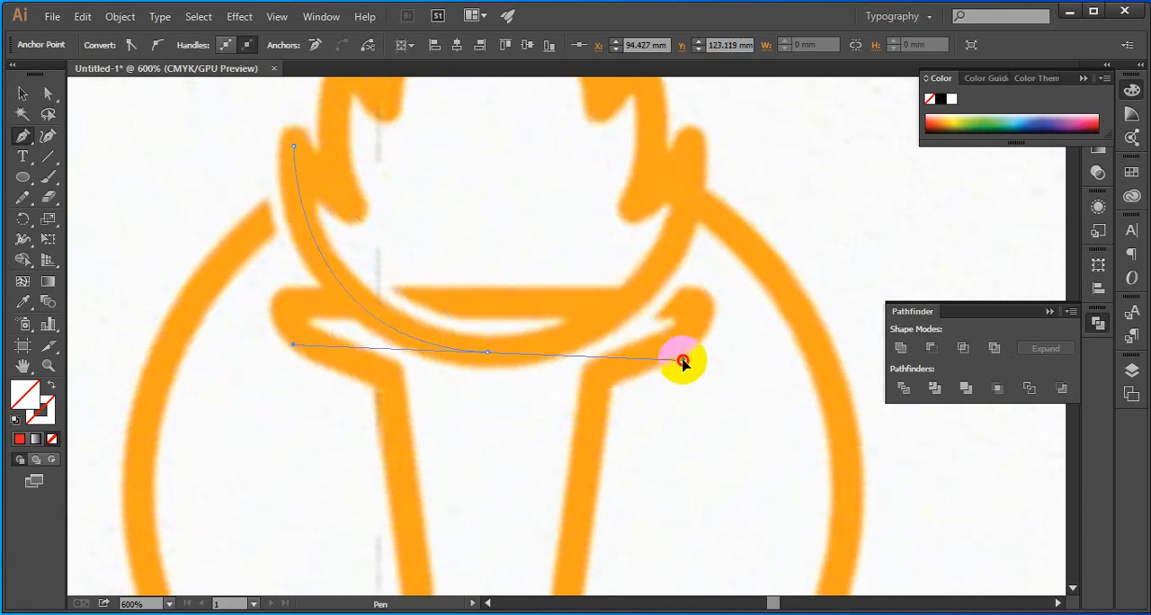
{"action": "scroll", "coordinate": [684, 361], "scroll_direction": "up", "scroll_amount": 3}
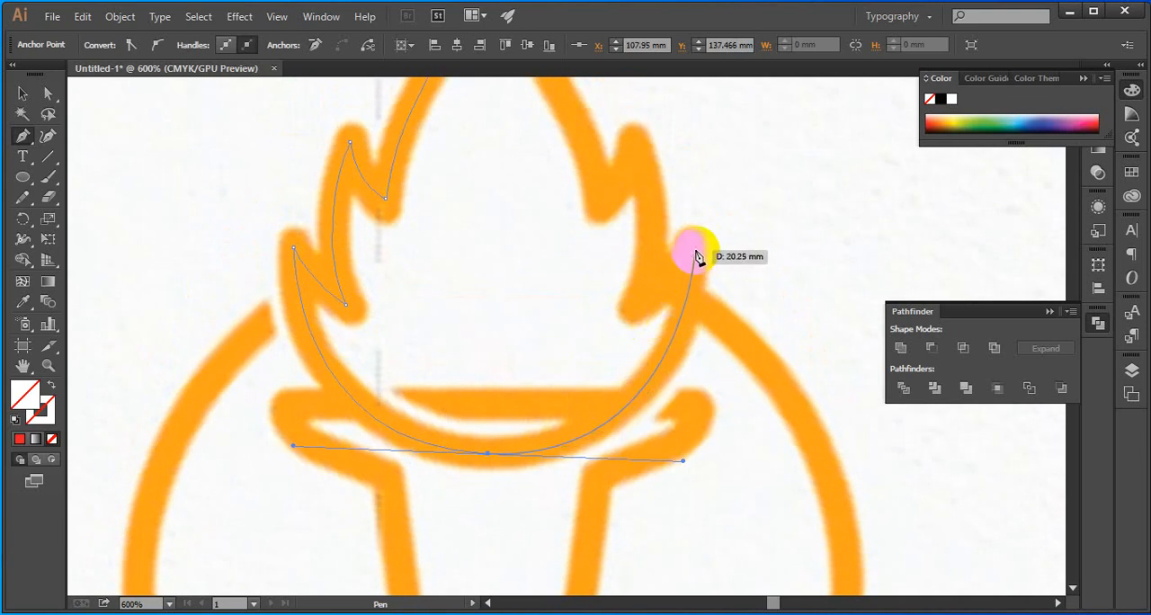
{"action": "left_click_drag", "start_coordinate": [694, 250], "coordinate": [693, 213]}
{"action": "left_click_drag", "start_coordinate": [681, 462], "coordinate": [680, 452]}
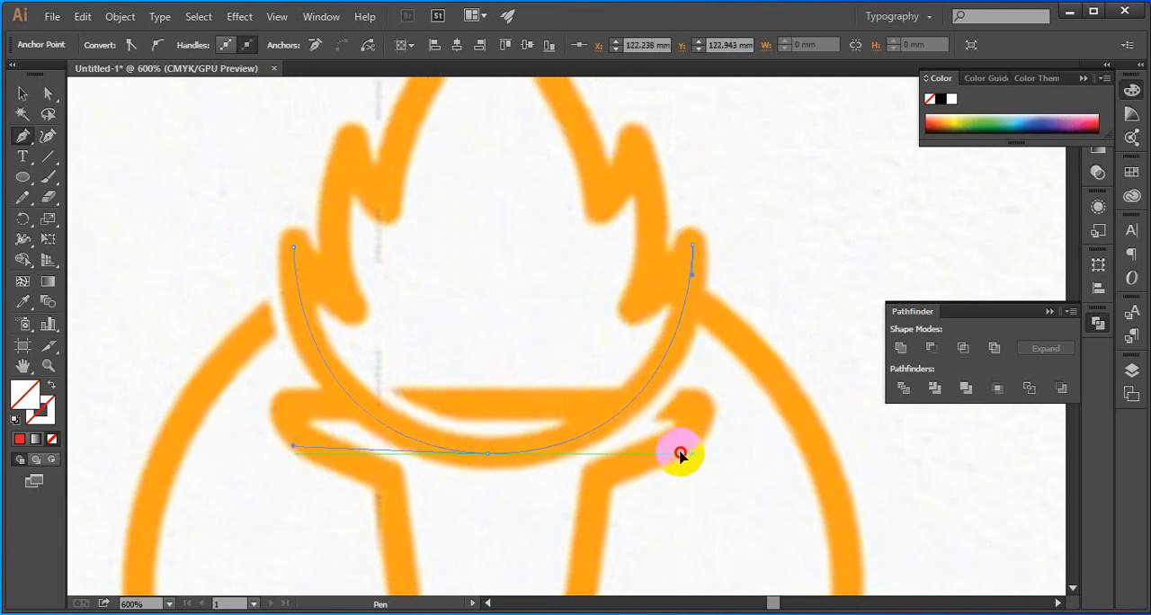
{"action": "scroll", "coordinate": [652, 405], "scroll_direction": "up", "scroll_amount": 3}
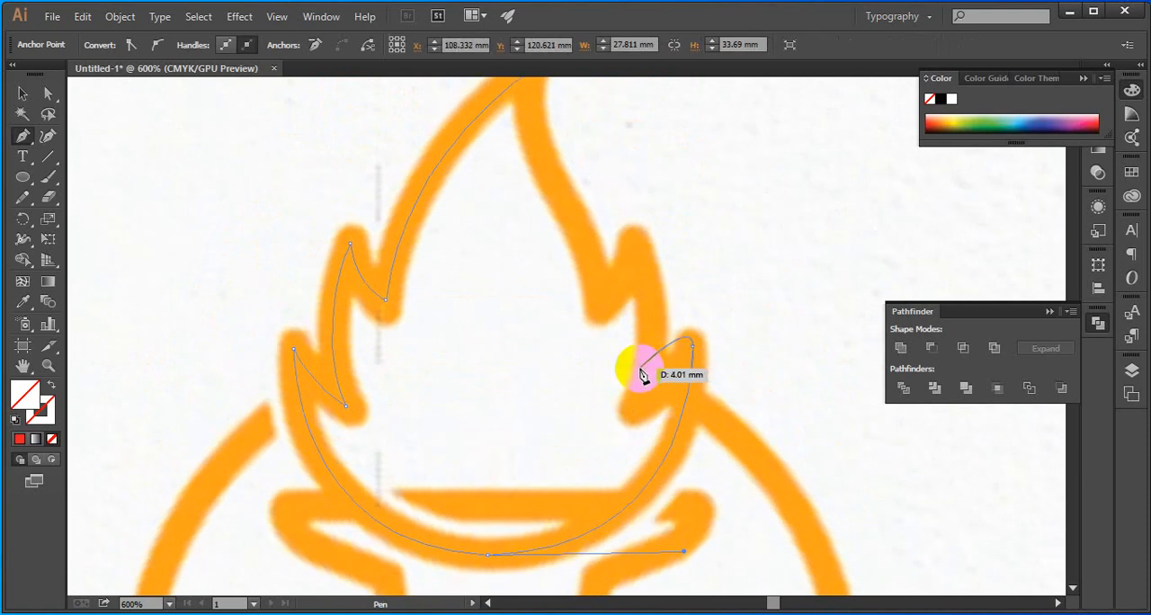
{"action": "left_click", "coordinate": [693, 349]}
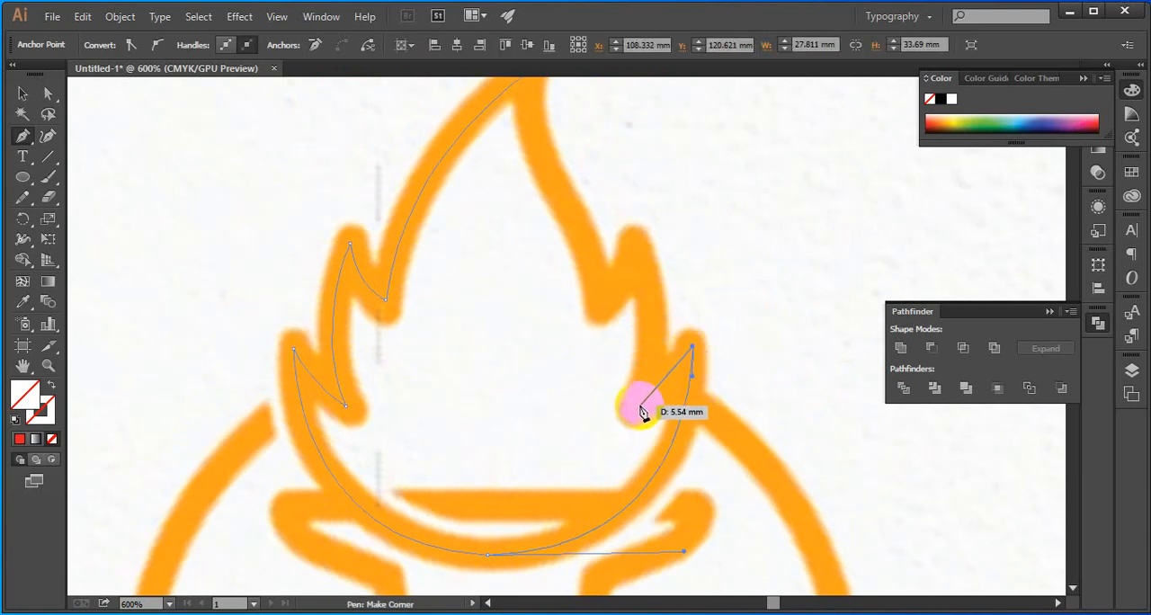
Continue the path through the lower right notch and upper right tongue to a corner anchor at the upper right notch
{"action": "left_click_drag", "start_coordinate": [638, 408], "coordinate": [637, 255]}
{"action": "left_click_drag", "start_coordinate": [636, 251], "coordinate": [595, 167]}
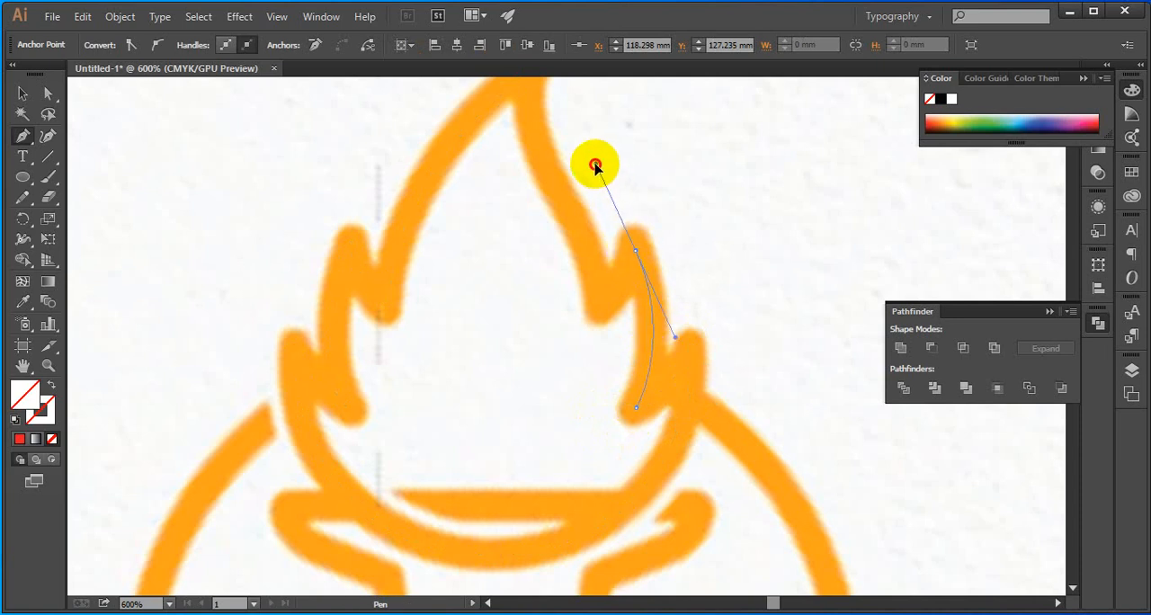
{"action": "left_click_drag", "start_coordinate": [636, 251], "coordinate": [597, 311]}
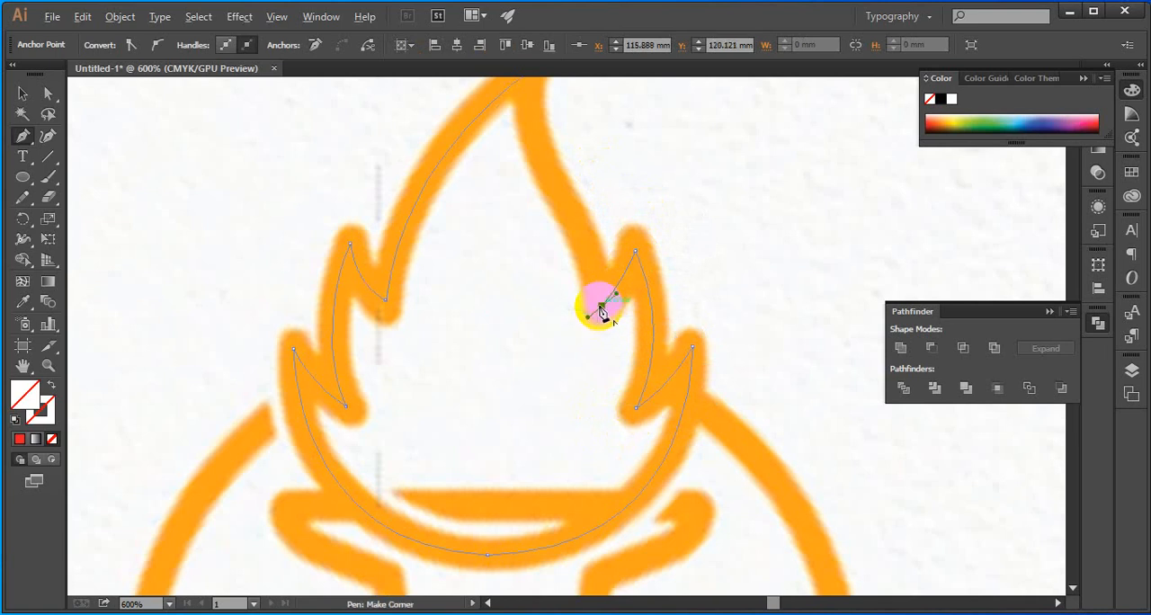
{"action": "left_click", "coordinate": [601, 307]}
{"action": "scroll", "coordinate": [600, 307], "scroll_direction": "up", "scroll_amount": 3}
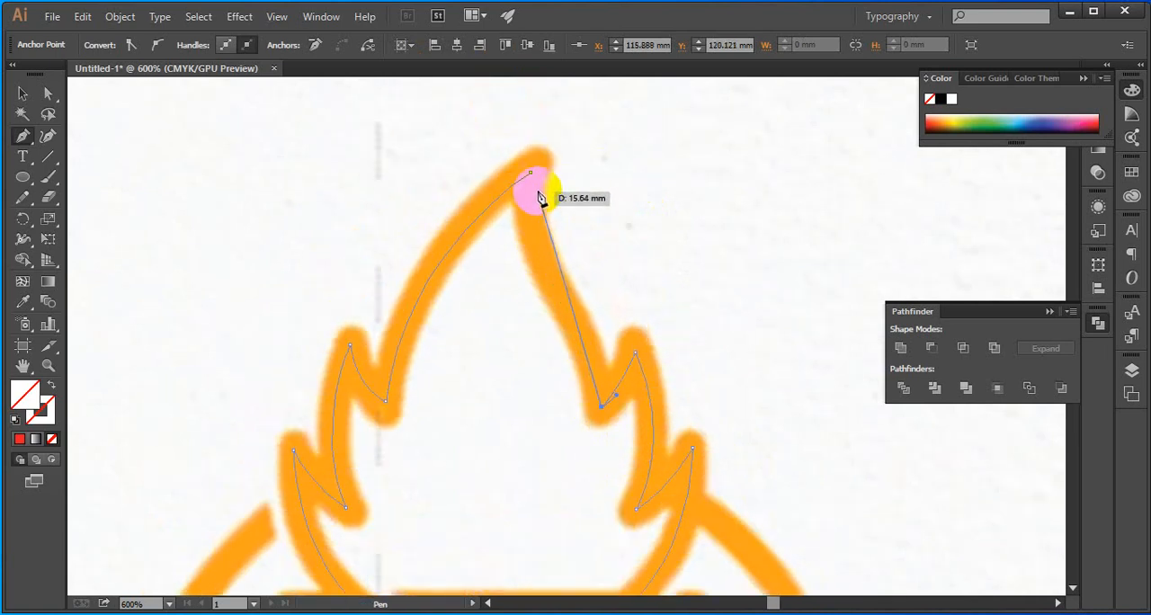
{"action": "left_click", "coordinate": [532, 165]}
{"action": "left_click_drag", "start_coordinate": [531, 163], "coordinate": [546, 122]}
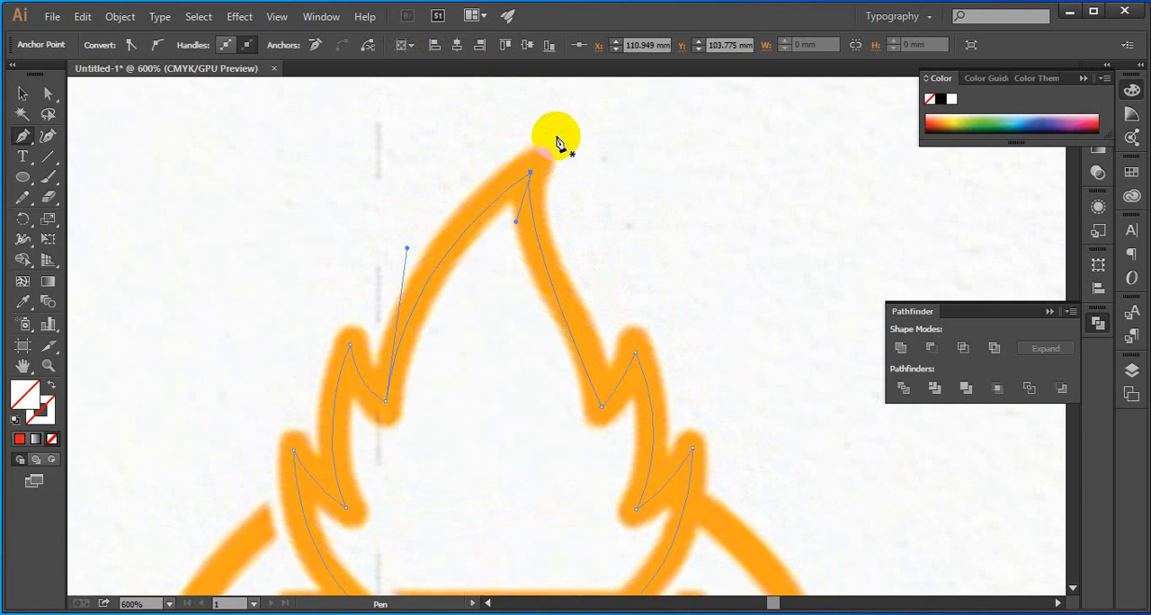
{"action": "key", "text": "ctrl+z"}
Add a smooth anchor midway up the flame's right edge, close the path at the tip and switch to the Selection tool
{"action": "left_click", "coordinate": [559, 286]}
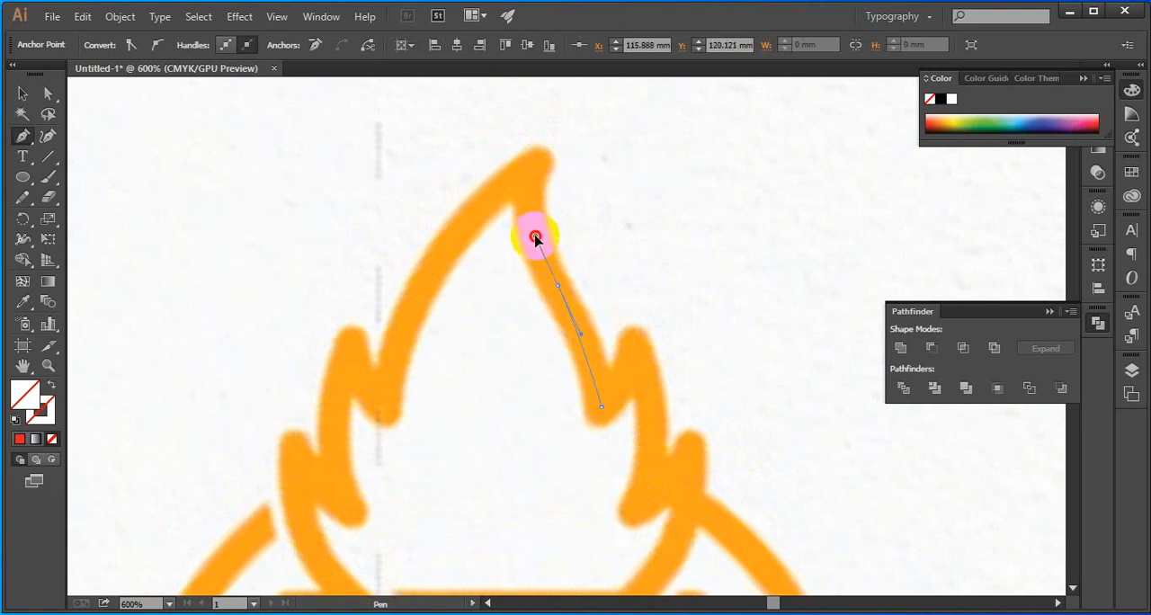
{"action": "left_click", "coordinate": [529, 235]}
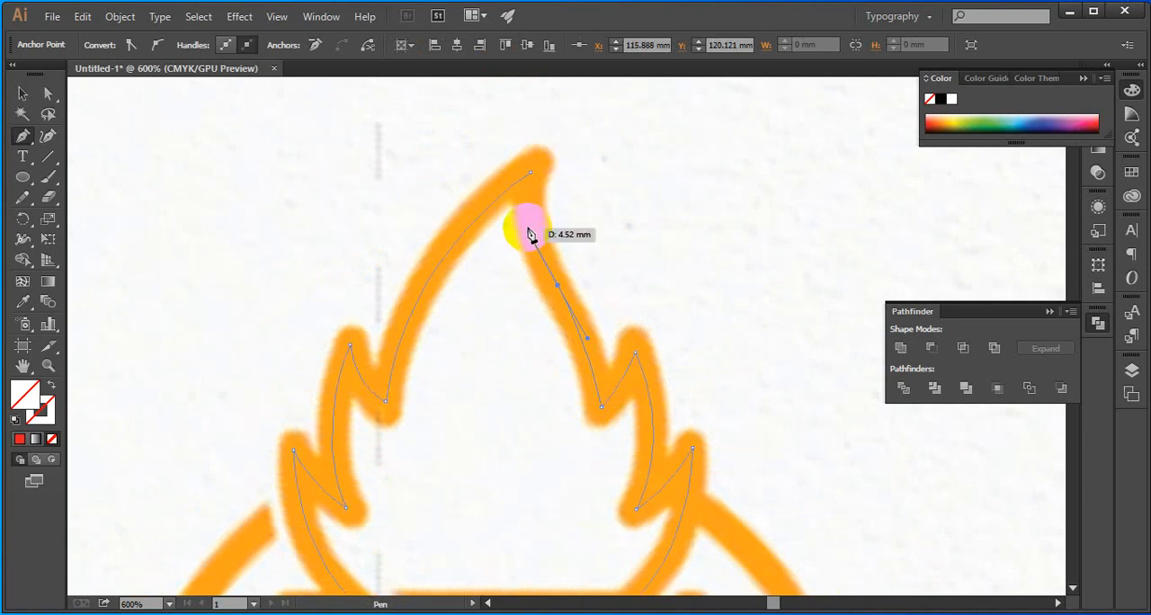
{"action": "left_click", "coordinate": [531, 174]}
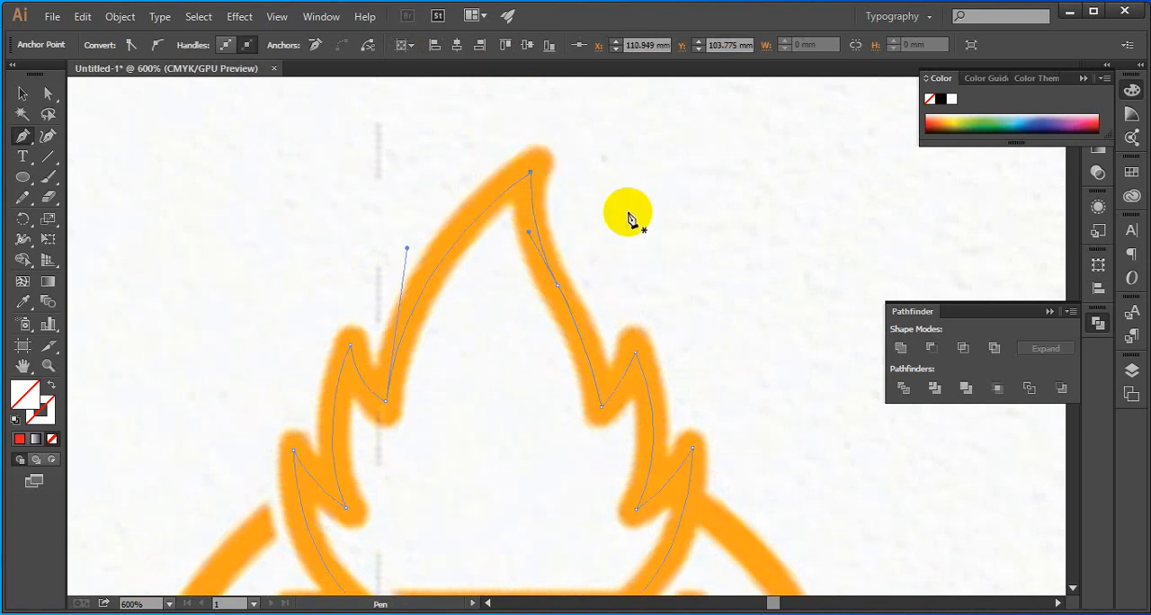
{"action": "scroll", "coordinate": [625, 222], "scroll_direction": "down", "scroll_amount": 2}
{"action": "key", "text": "v"}
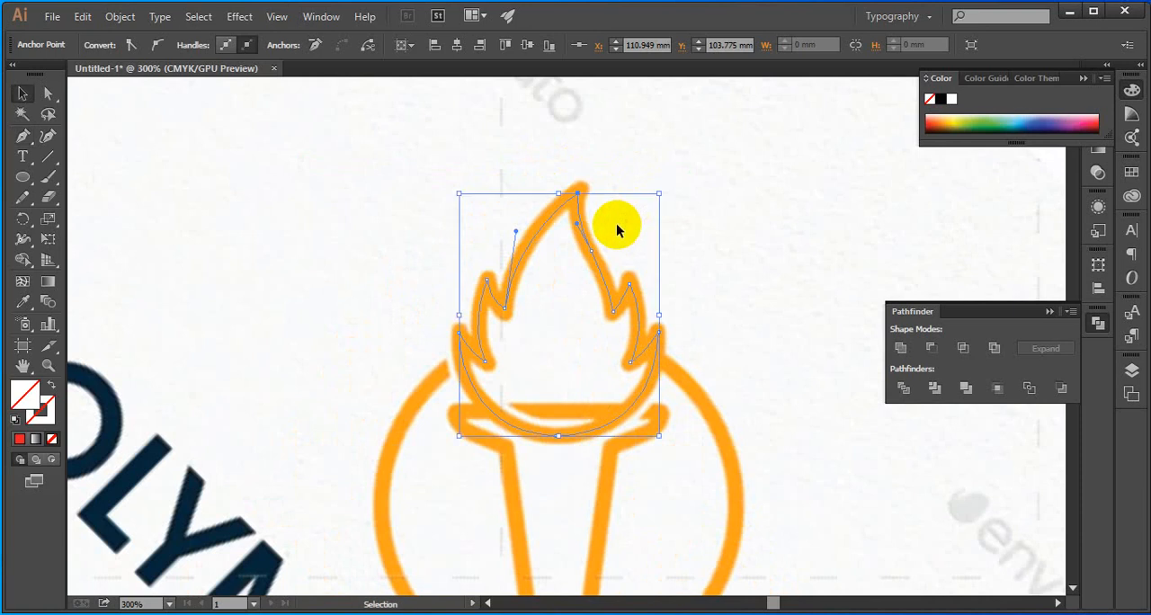
Select the traced flame path and give it a 6 pt stroke with round caps and round corners
{"action": "left_click_drag", "start_coordinate": [658, 141], "coordinate": [531, 256]}
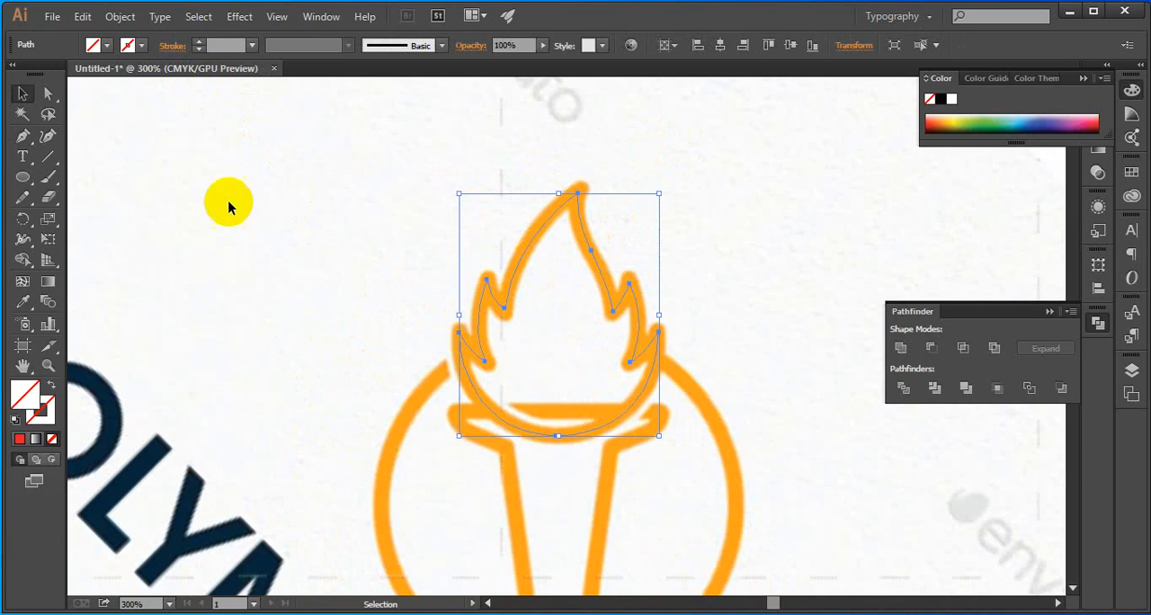
{"action": "left_click", "coordinate": [200, 41]}
{"action": "left_click", "coordinate": [200, 41]}
{"action": "left_click", "coordinate": [199, 41]}
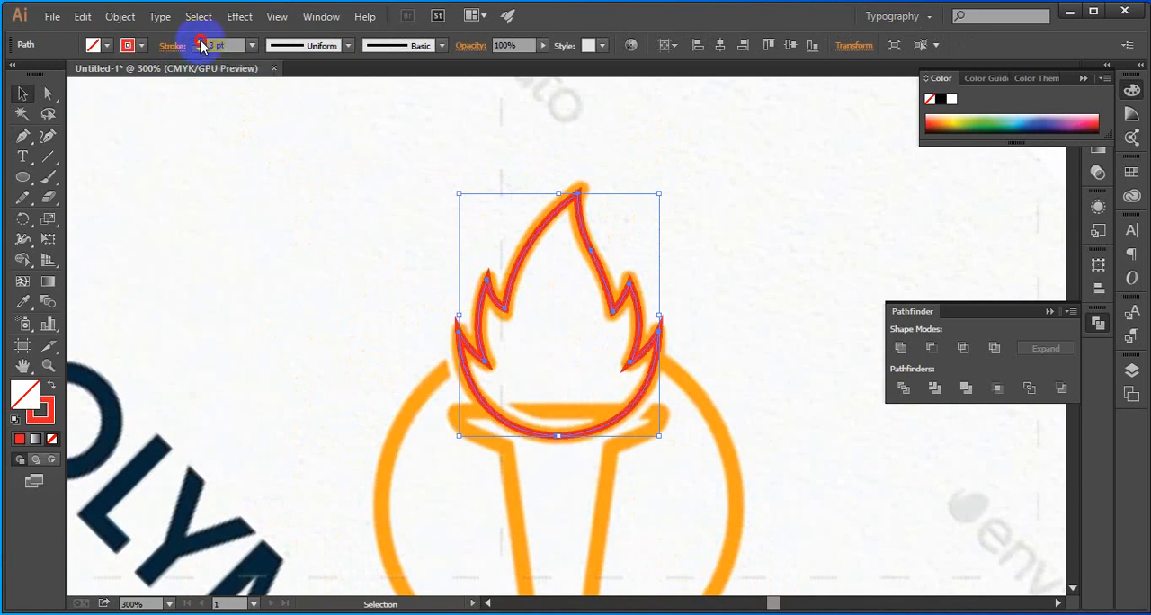
{"action": "left_click", "coordinate": [199, 41]}
{"action": "left_click", "coordinate": [199, 42]}
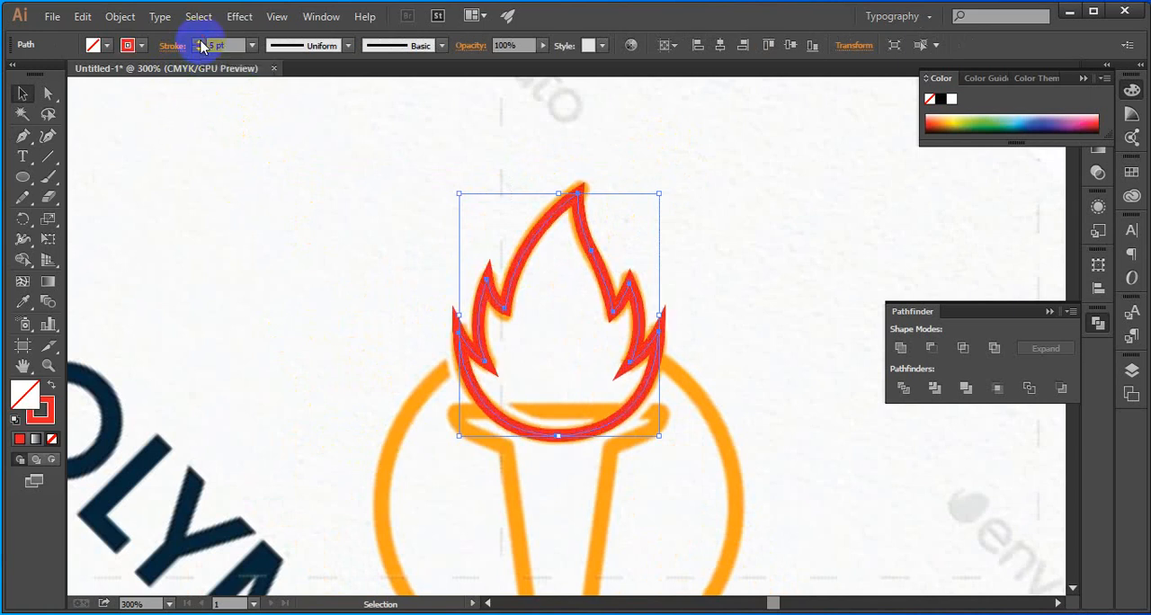
{"action": "left_click", "coordinate": [200, 41]}
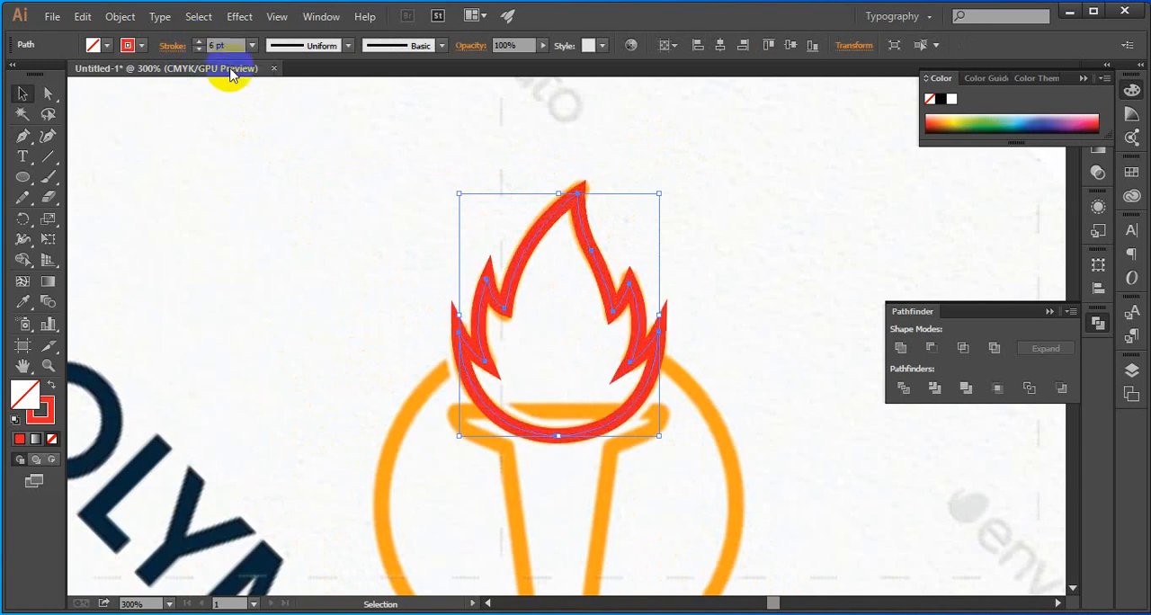
{"action": "left_click", "coordinate": [171, 47]}
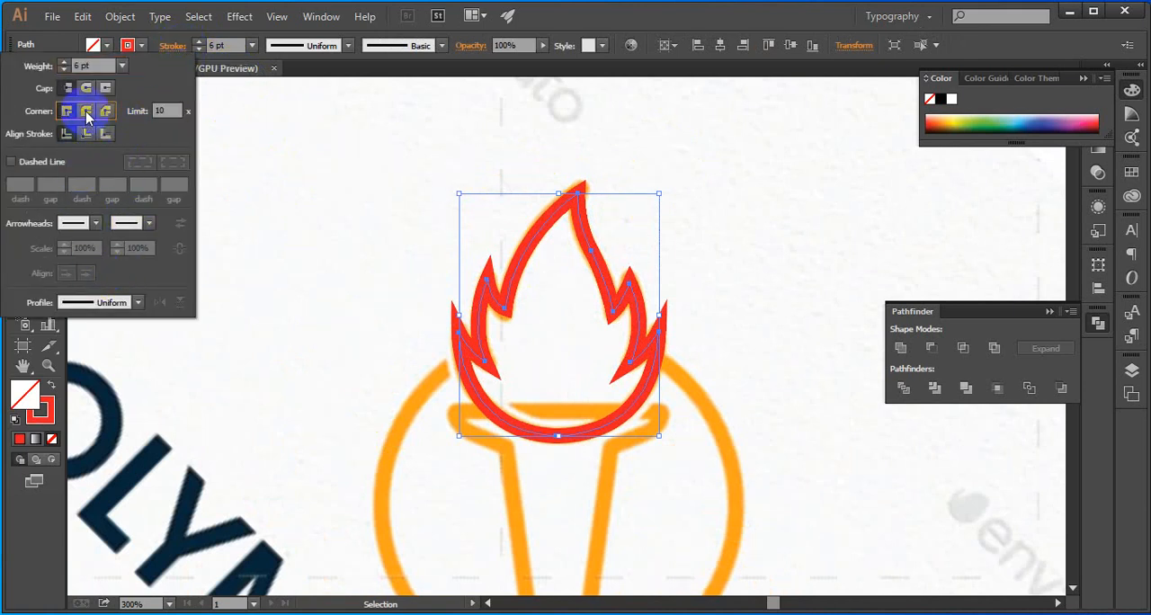
{"action": "left_click", "coordinate": [88, 112]}
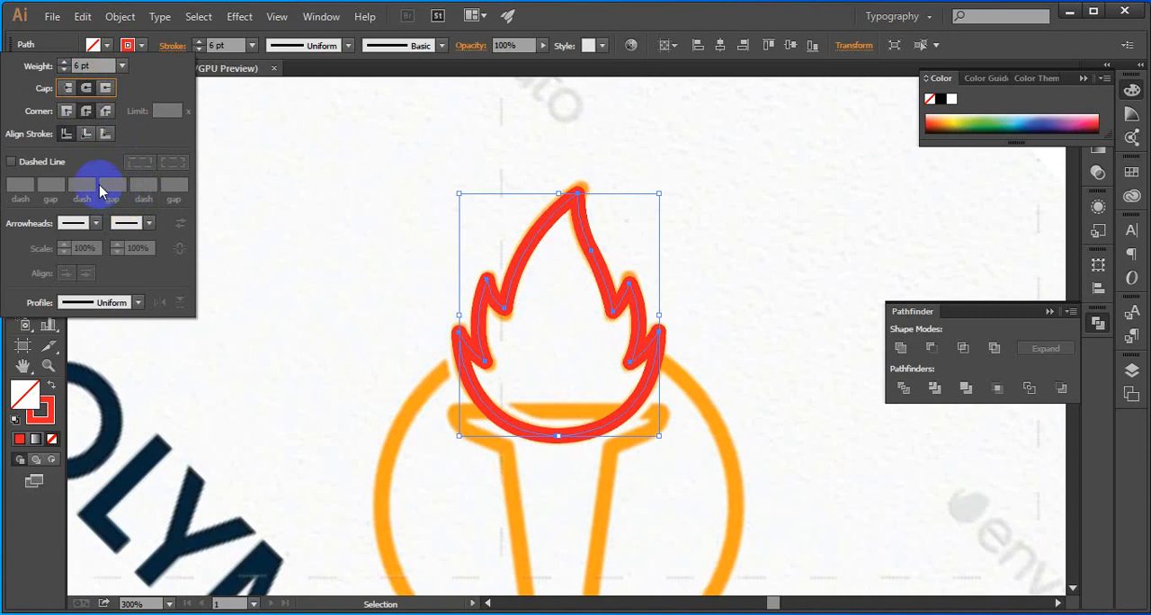
Try aligning the flame's stroke to the inside and outside of its path, restore centre alignment and deselect the flame
{"action": "left_click", "coordinate": [106, 134]}
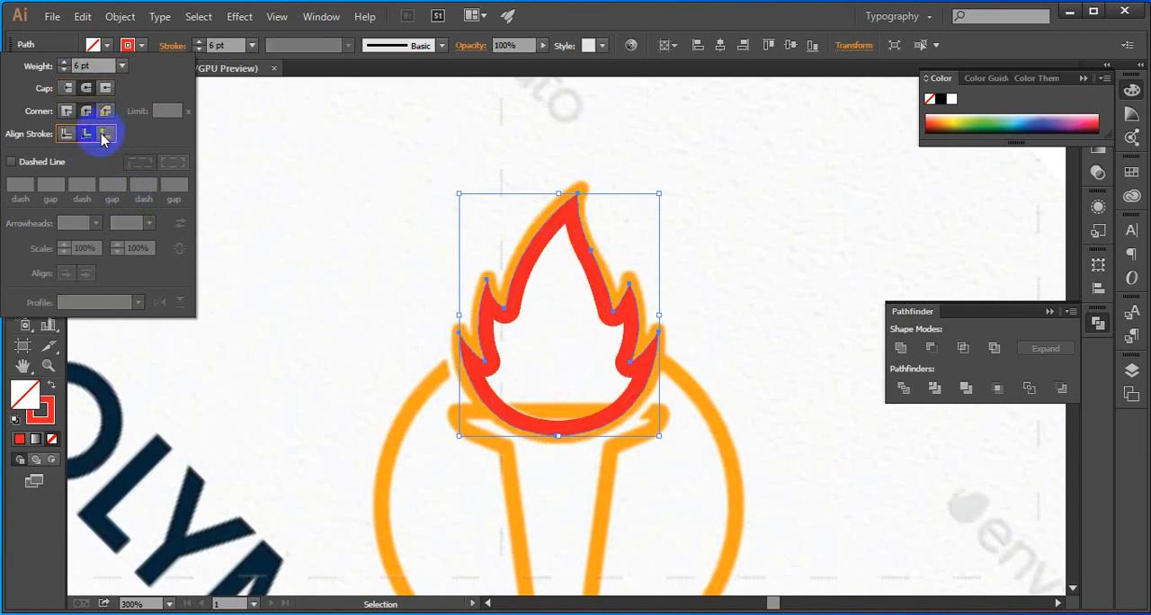
{"action": "left_click", "coordinate": [104, 135]}
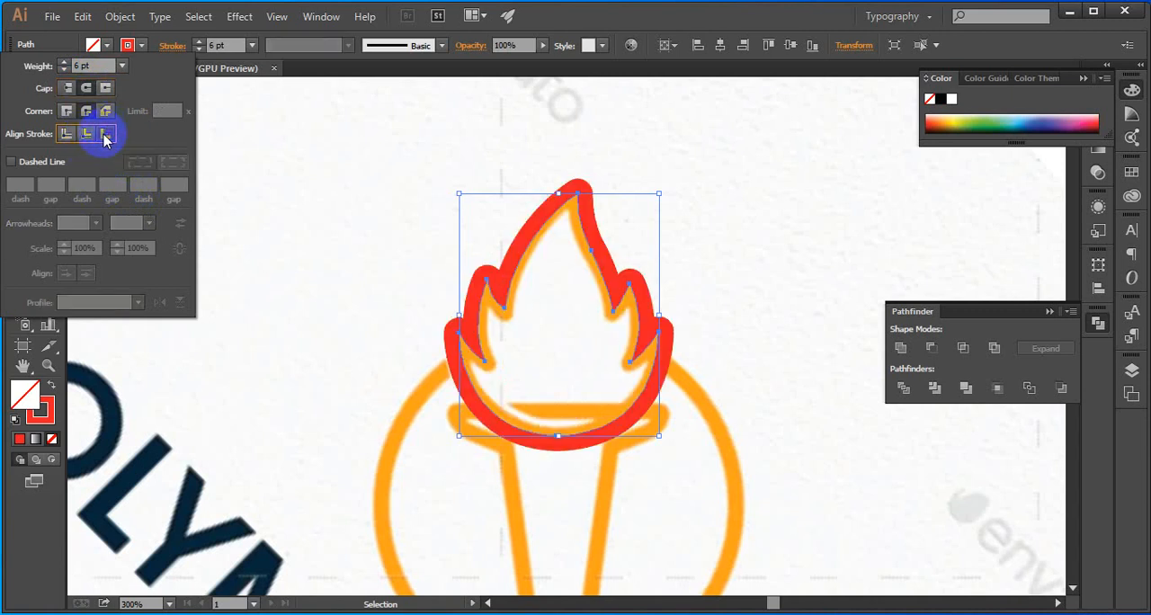
{"action": "left_click", "coordinate": [68, 136]}
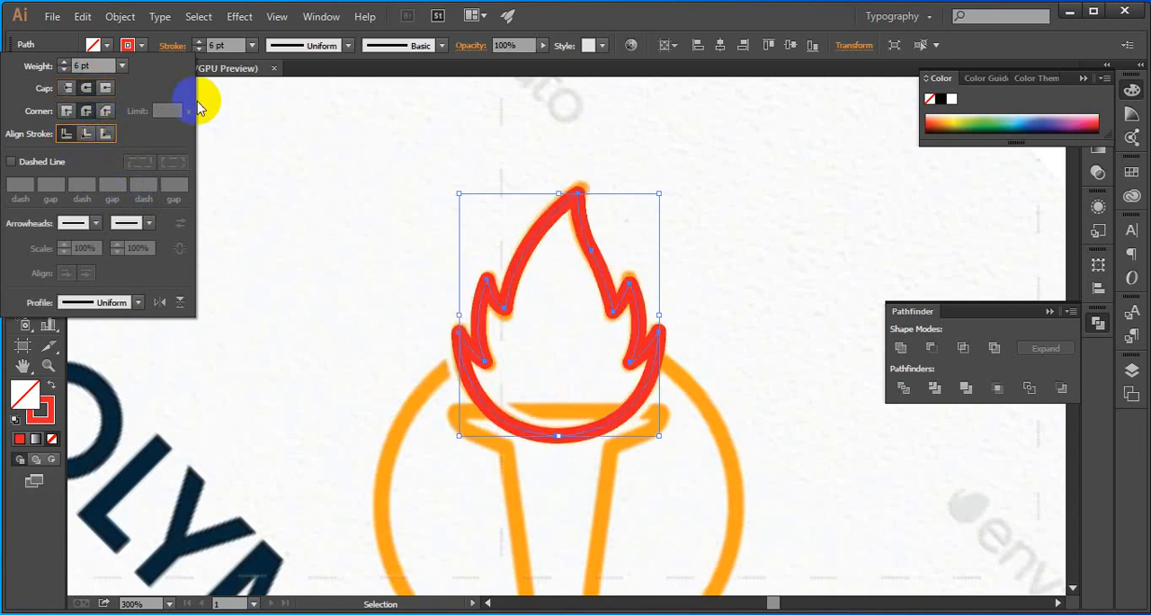
{"action": "left_click", "coordinate": [465, 151]}
{"action": "left_click", "coordinate": [468, 126]}
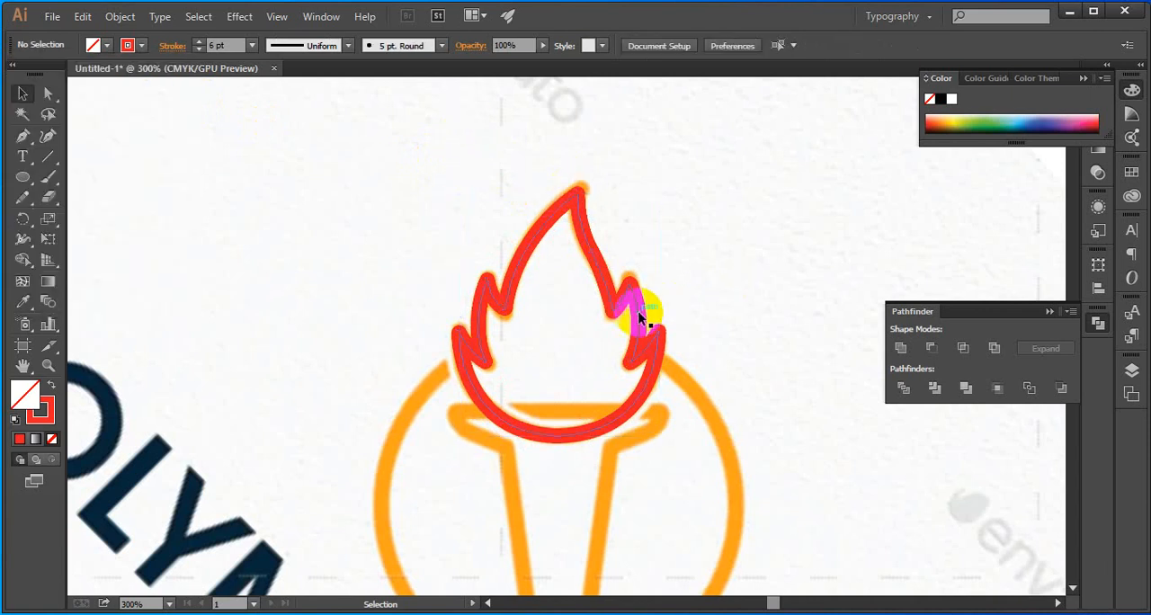
Convert the flame's stroke into a filled shape with Outline Stroke and deselect it
{"action": "left_click", "coordinate": [613, 294]}
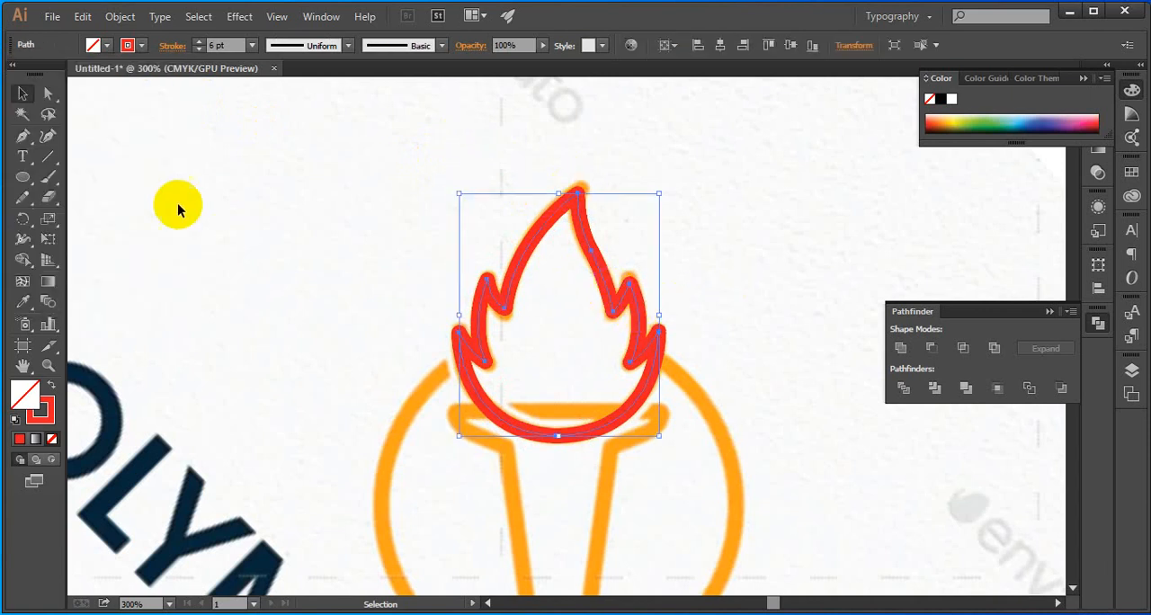
{"action": "left_click", "coordinate": [53, 16]}
{"action": "left_click", "coordinate": [54, 16]}
{"action": "left_click", "coordinate": [120, 16]}
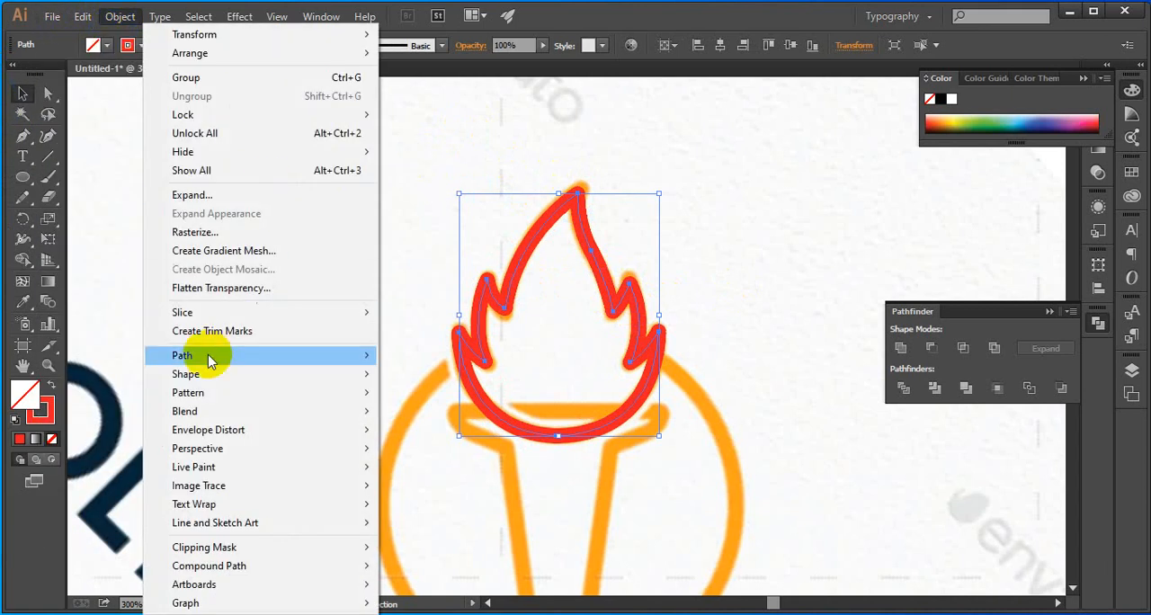
{"action": "mouse_move", "coordinate": [209, 360]}
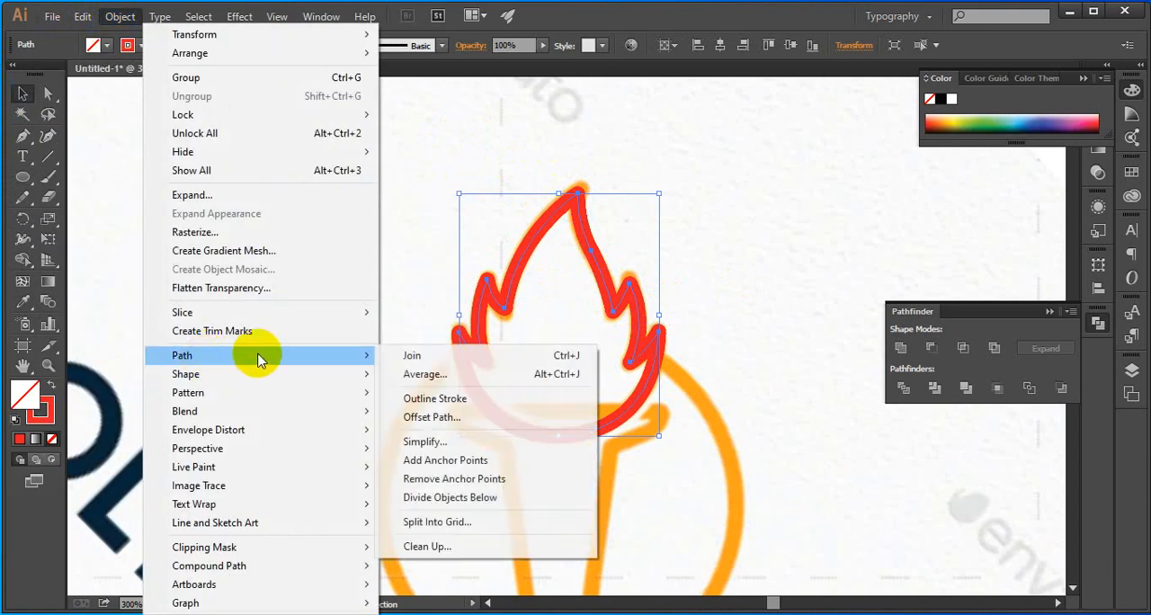
{"action": "left_click", "coordinate": [470, 398]}
{"action": "left_click", "coordinate": [296, 277]}
Inspect the outlined flame against the captured logo and examine the torch's cup and handle down to its tip
{"action": "scroll", "coordinate": [323, 266], "scroll_direction": "down", "scroll_amount": 3}
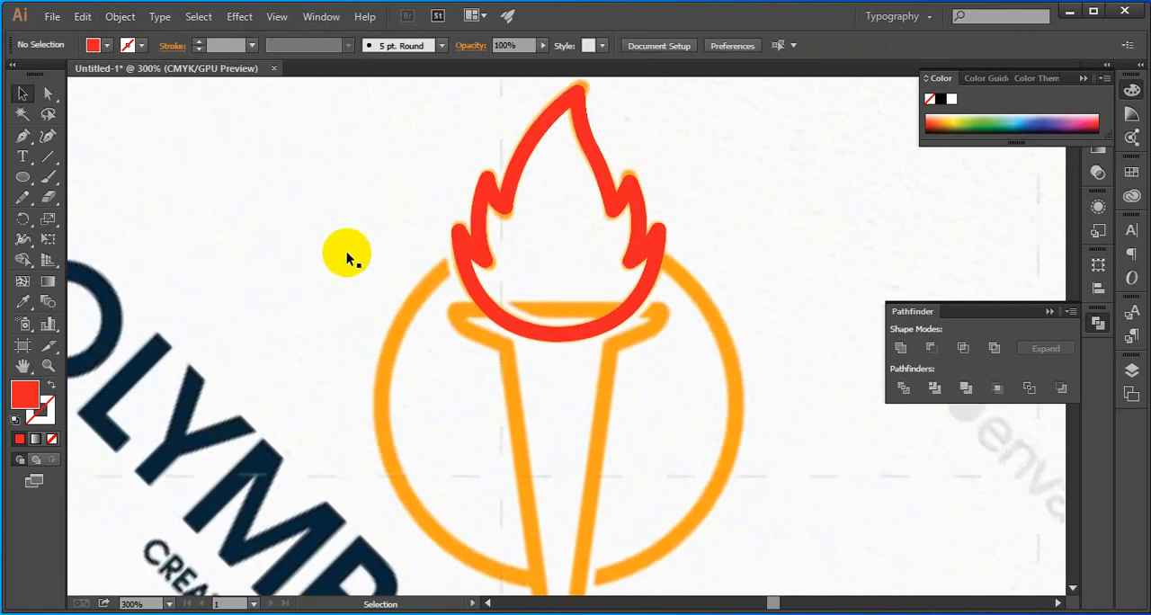
{"action": "left_click", "coordinate": [469, 236]}
{"action": "scroll", "coordinate": [468, 249], "scroll_direction": "up", "scroll_amount": 4}
{"action": "scroll", "coordinate": [457, 236], "scroll_direction": "down", "scroll_amount": 5}
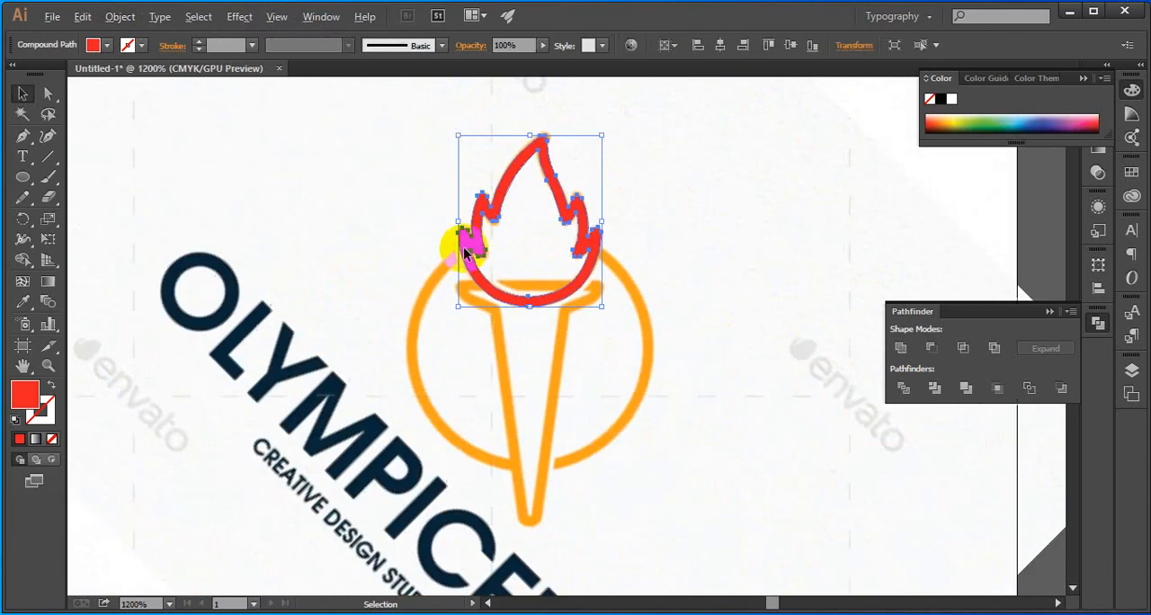
{"action": "left_click", "coordinate": [444, 267]}
{"action": "left_click_drag", "start_coordinate": [509, 329], "coordinate": [465, 282]}
{"action": "scroll", "coordinate": [482, 275], "scroll_direction": "up", "scroll_amount": 1}
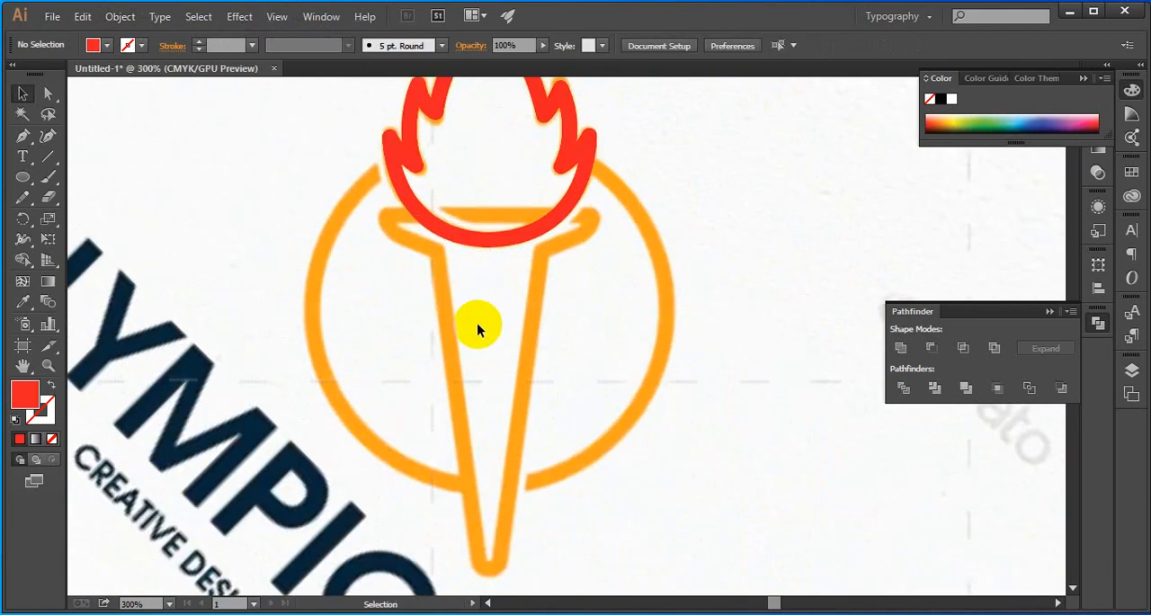
{"action": "left_click_drag", "start_coordinate": [481, 329], "coordinate": [479, 299]}
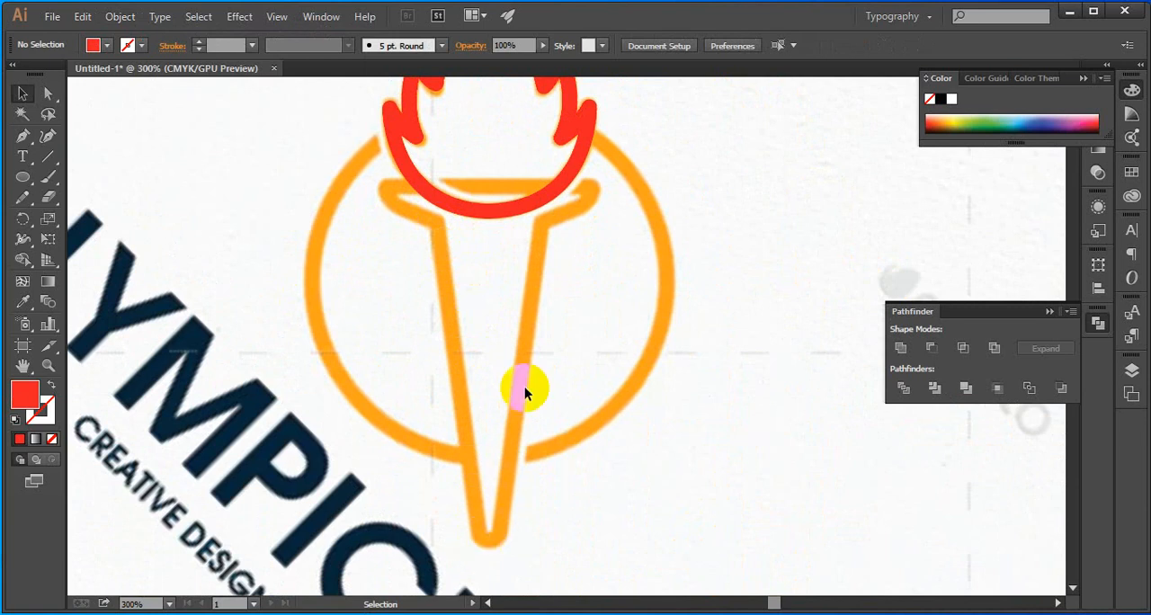
{"action": "scroll", "coordinate": [480, 240], "scroll_direction": "up", "scroll_amount": 1}
{"action": "left_click_drag", "start_coordinate": [490, 368], "coordinate": [477, 354]}
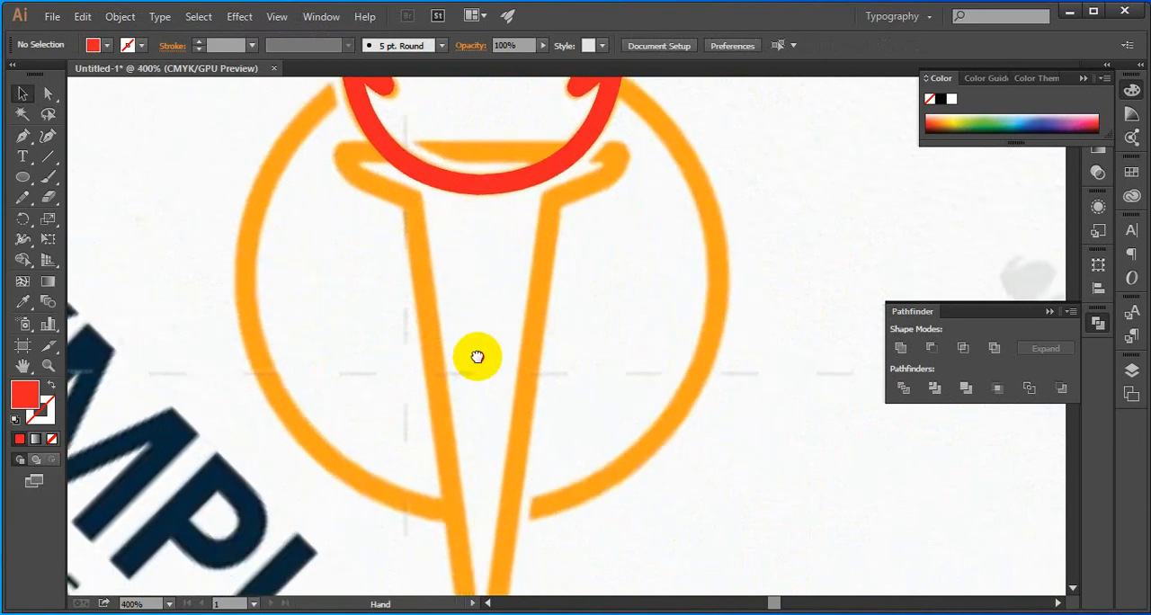
{"action": "left_click_drag", "start_coordinate": [457, 412], "coordinate": [451, 362]}
{"action": "scroll", "coordinate": [449, 360], "scroll_direction": "down", "scroll_amount": 2}
{"action": "scroll", "coordinate": [429, 367], "scroll_direction": "down", "scroll_amount": 1}
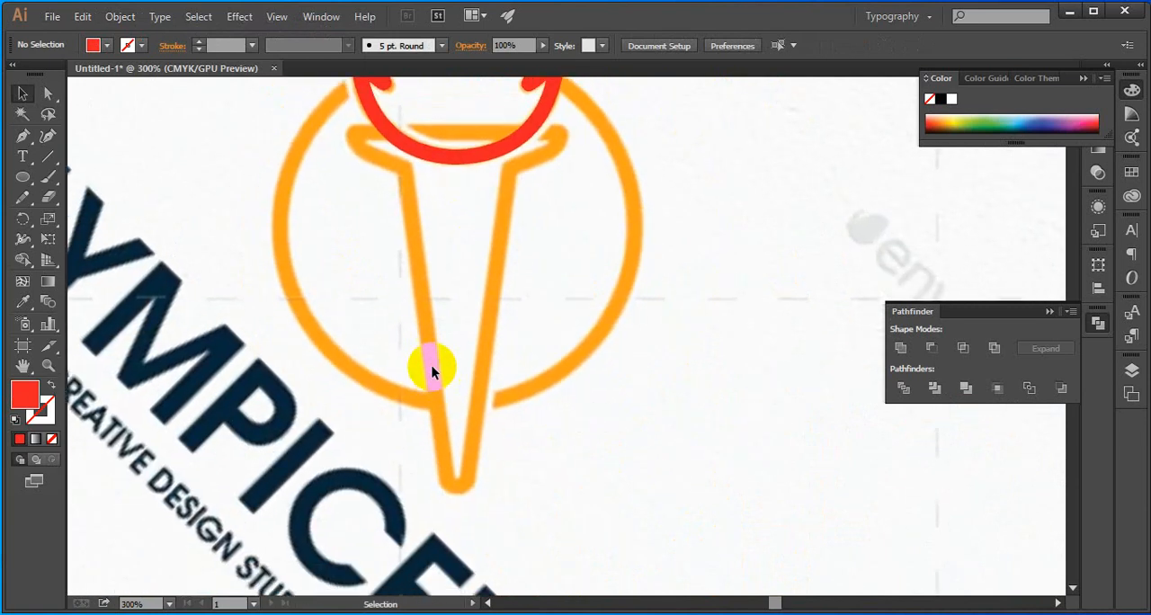
{"action": "scroll", "coordinate": [255, 259], "scroll_direction": "up", "scroll_amount": 1}
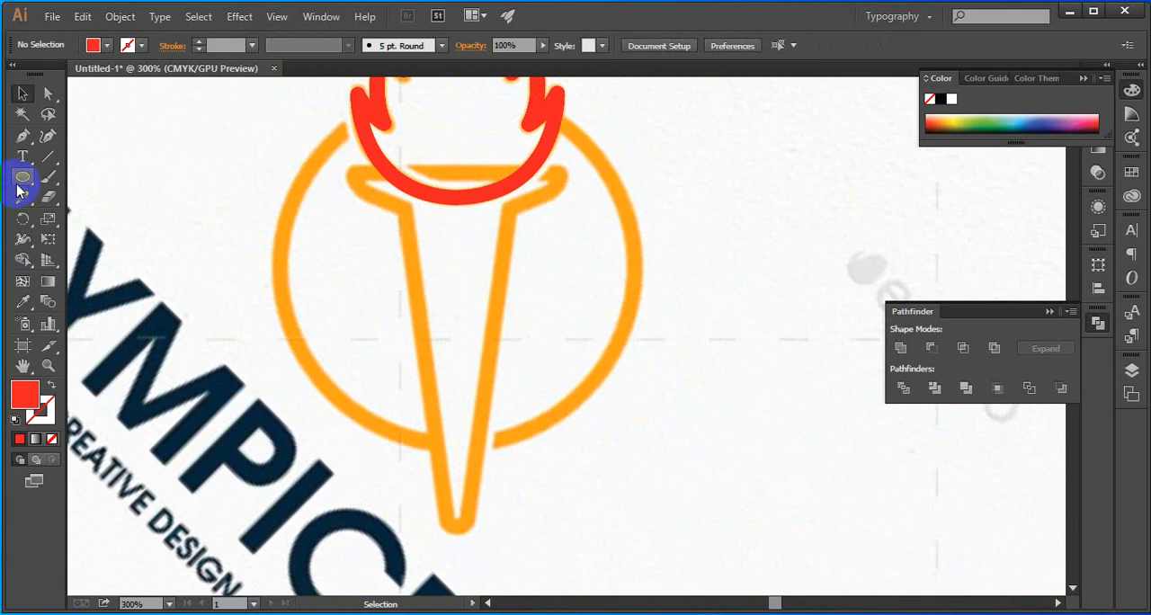
Draw a closed Pen tool shape in the torch cup, about 25.3 by 3.7 mm, with a straight top and curved underside, and deselect it
{"action": "left_click", "coordinate": [22, 138]}
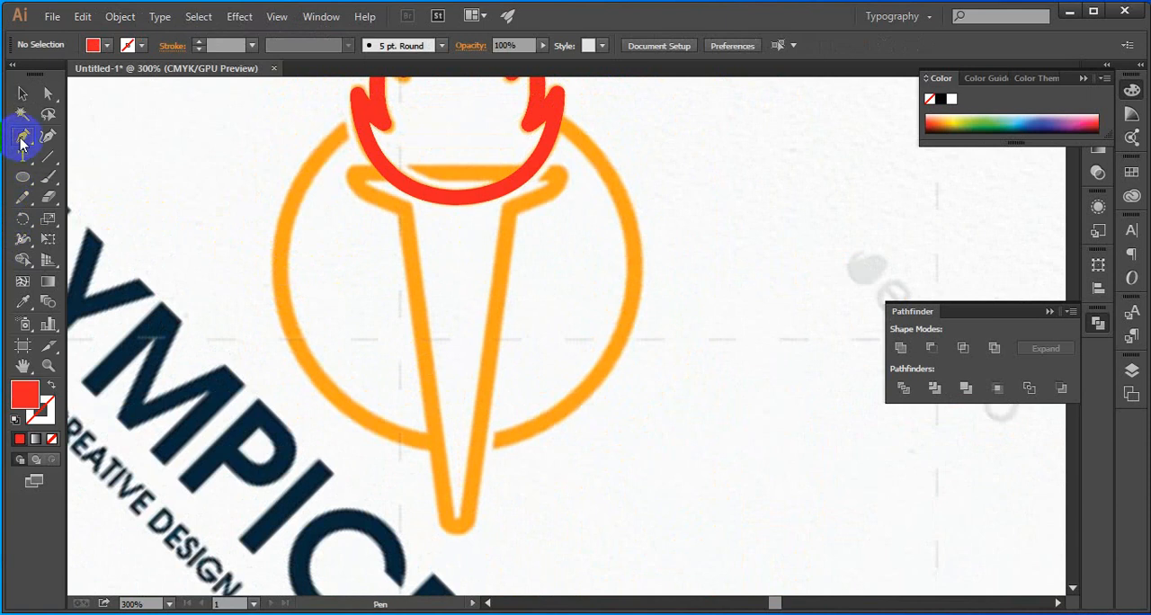
{"action": "scroll", "coordinate": [442, 226], "scroll_direction": "up", "scroll_amount": 2}
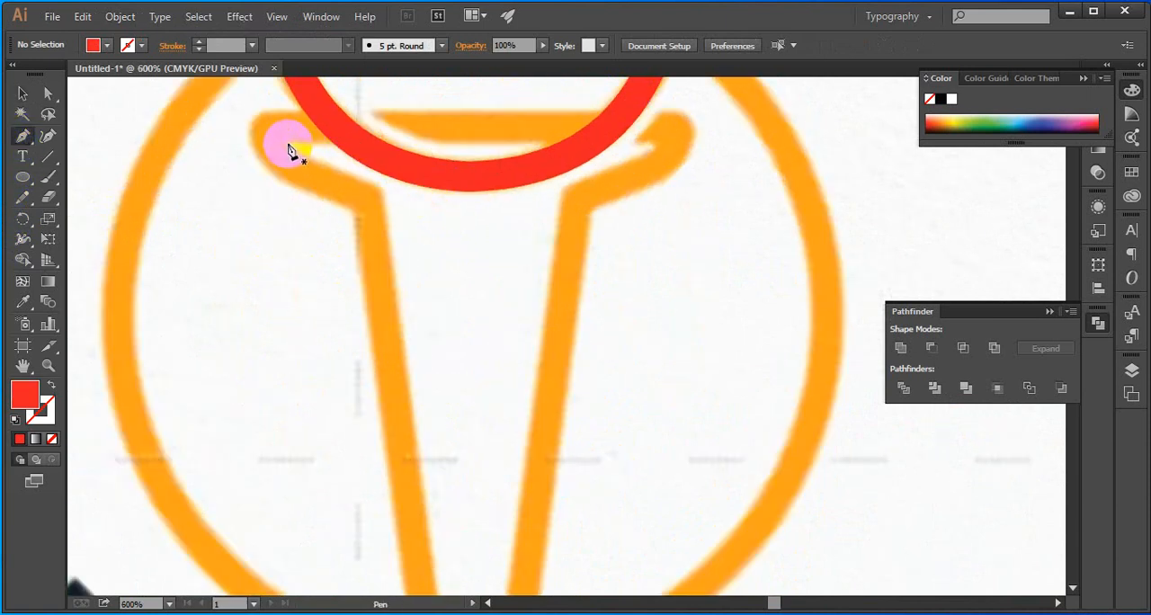
{"action": "left_click", "coordinate": [287, 143]}
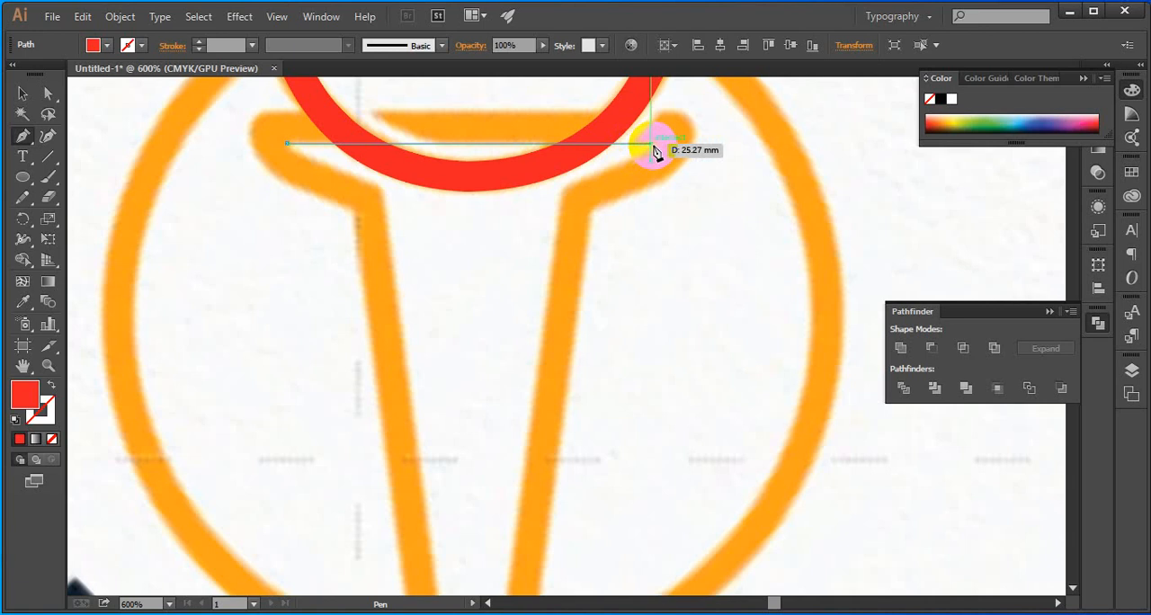
{"action": "left_click", "coordinate": [651, 144]}
{"action": "scroll", "coordinate": [594, 171], "scroll_direction": "down", "scroll_amount": 2}
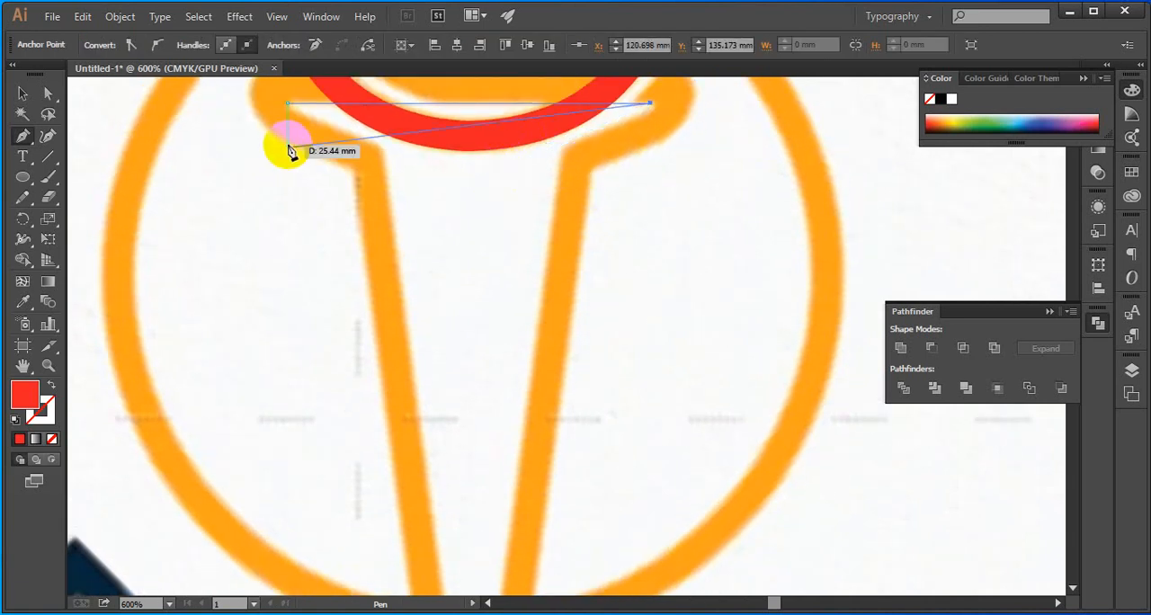
{"action": "scroll", "coordinate": [315, 178], "scroll_direction": "up", "scroll_amount": 3}
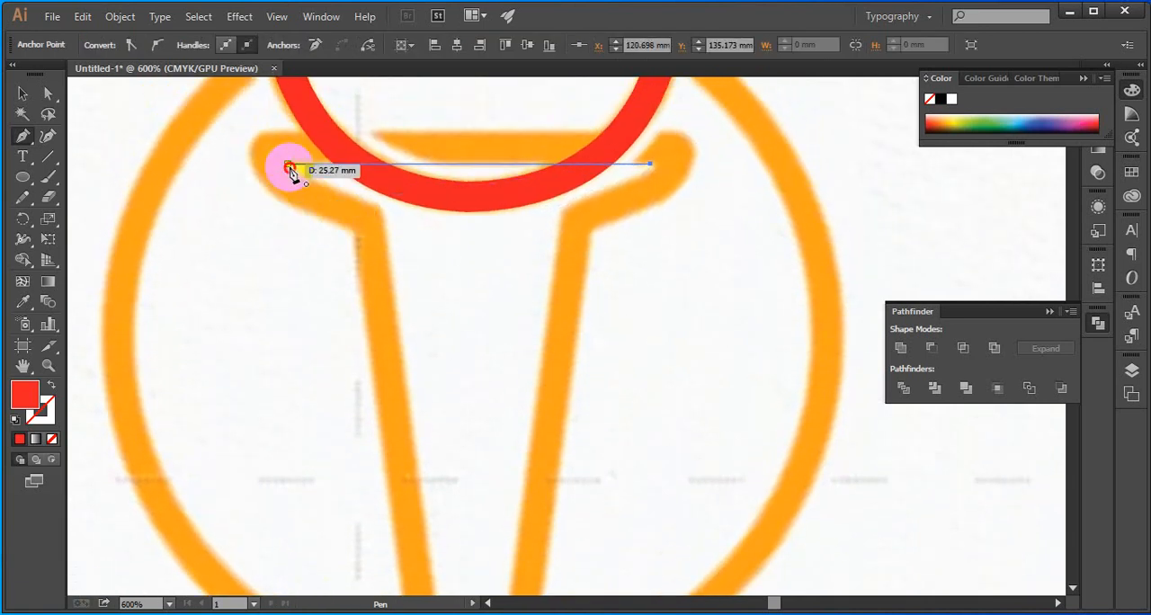
{"action": "left_click_drag", "start_coordinate": [289, 168], "coordinate": [116, 98]}
{"action": "scroll", "coordinate": [89, 90], "scroll_direction": "up", "scroll_amount": 7}
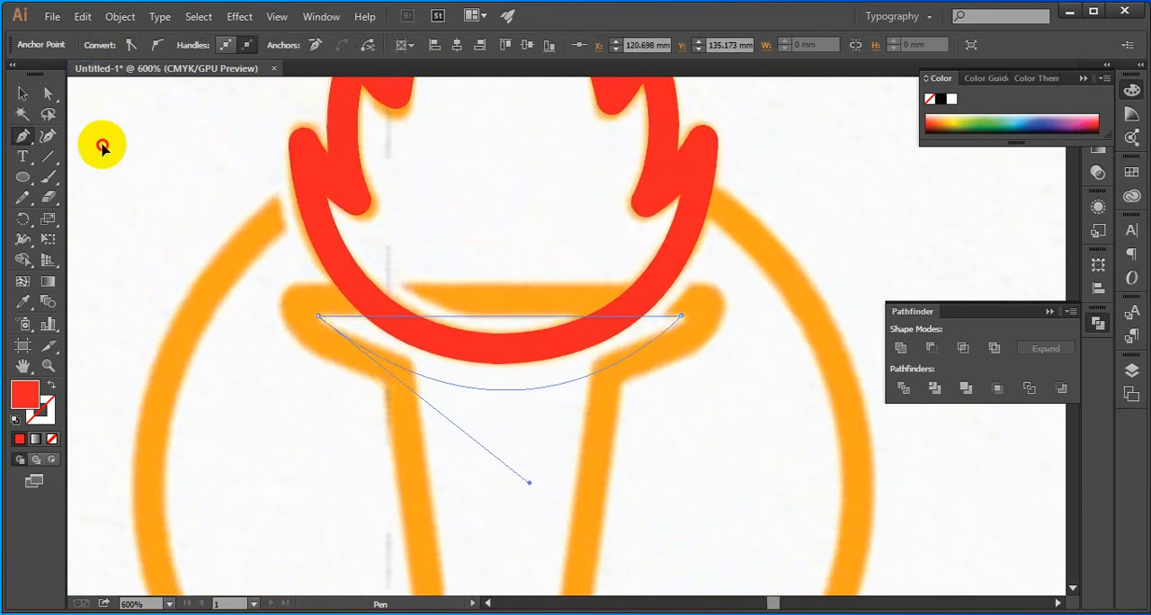
{"action": "left_click_drag", "start_coordinate": [101, 147], "coordinate": [107, 200]}
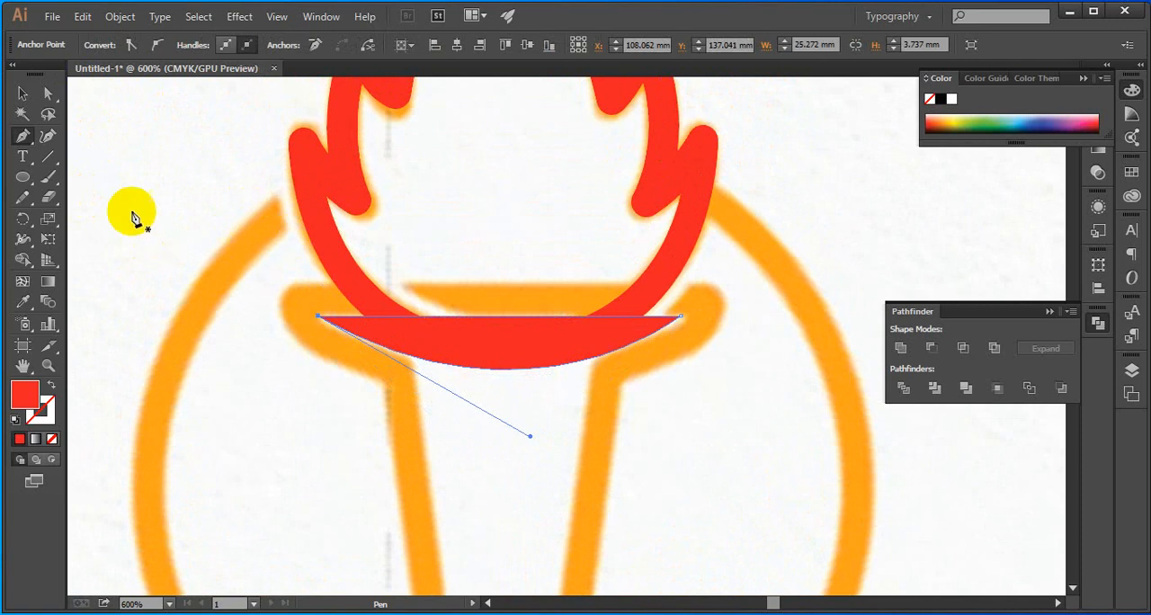
{"action": "left_click", "coordinate": [48, 93]}
{"action": "left_click", "coordinate": [131, 172]}
Add three anchor points to the bowl shape's curved underside, at its middle and near each side of the torch handle
{"action": "scroll", "coordinate": [135, 172], "scroll_direction": "down", "scroll_amount": 2}
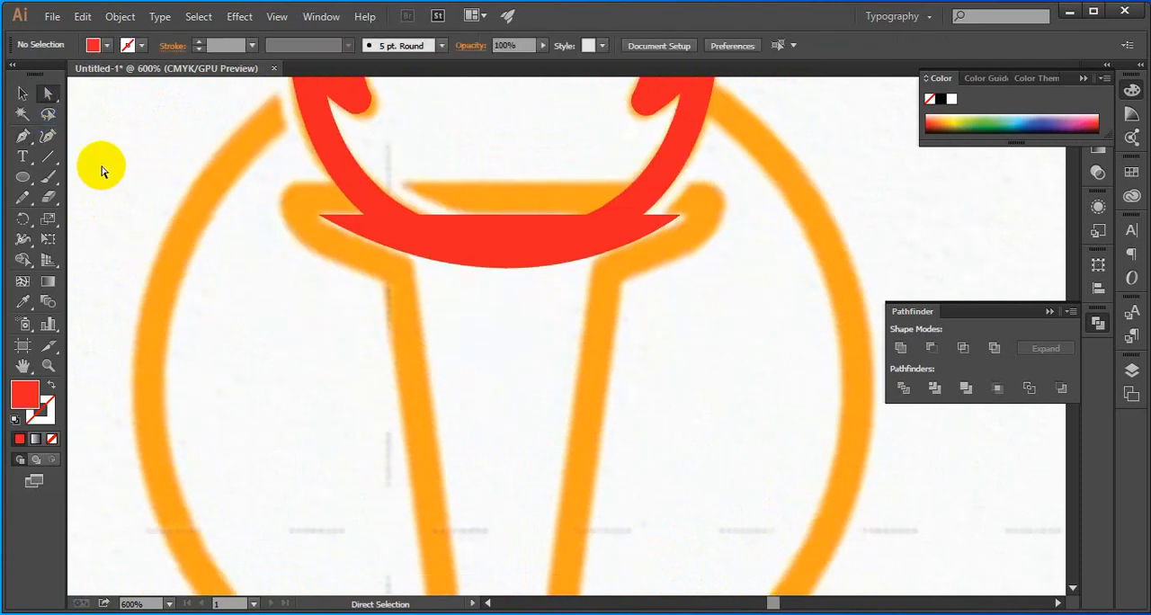
{"action": "left_click", "coordinate": [27, 144]}
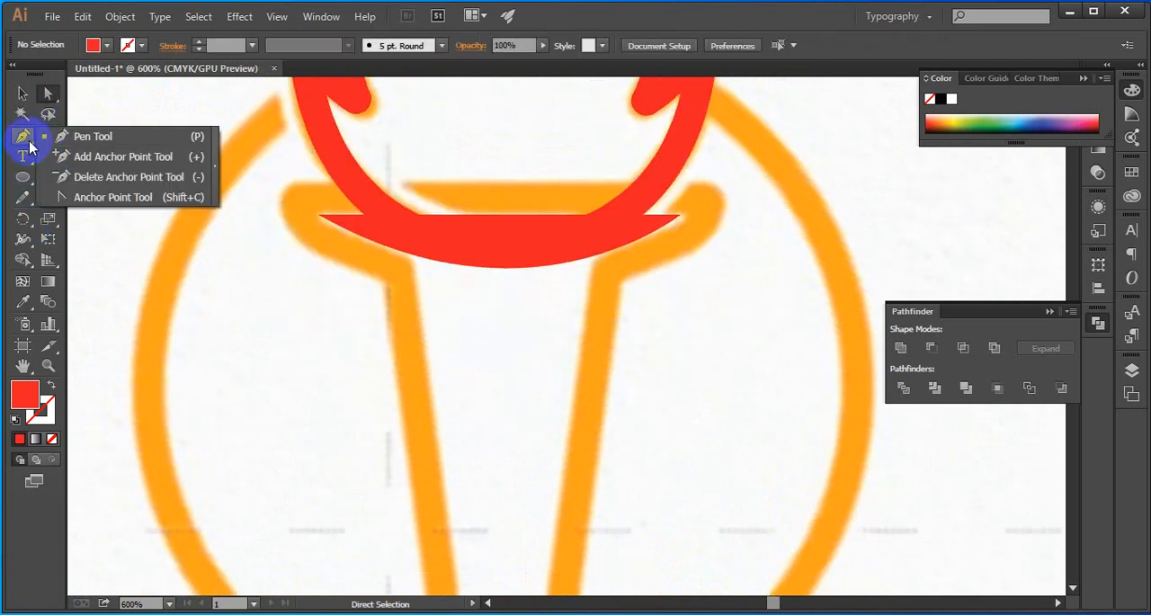
{"action": "left_click", "coordinate": [83, 156]}
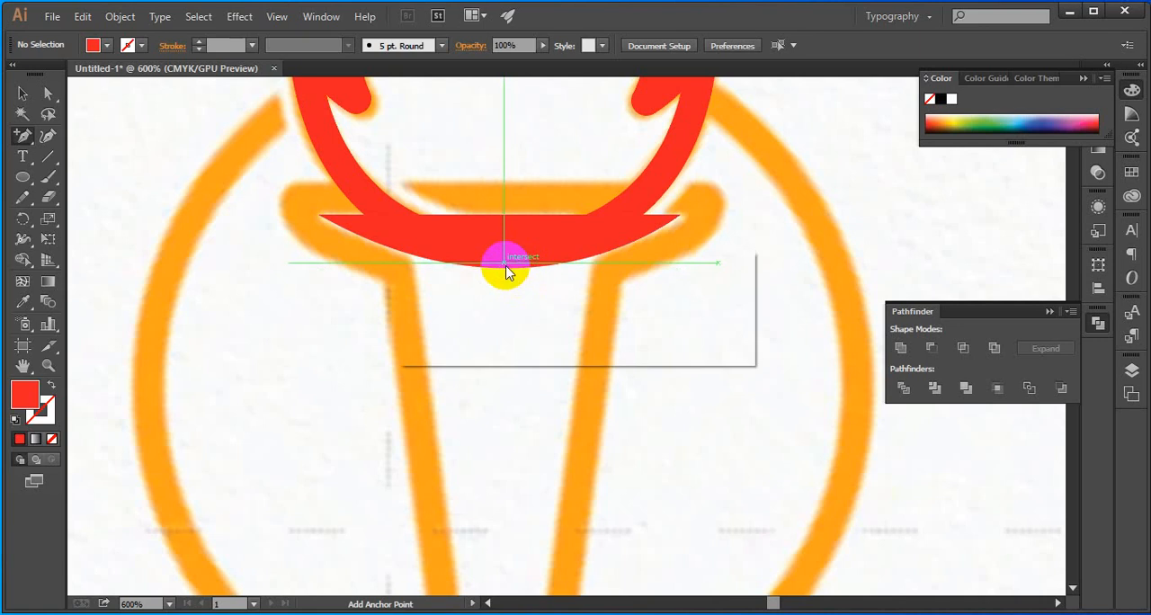
{"action": "left_click", "coordinate": [507, 270]}
{"action": "left_click", "coordinate": [699, 339]}
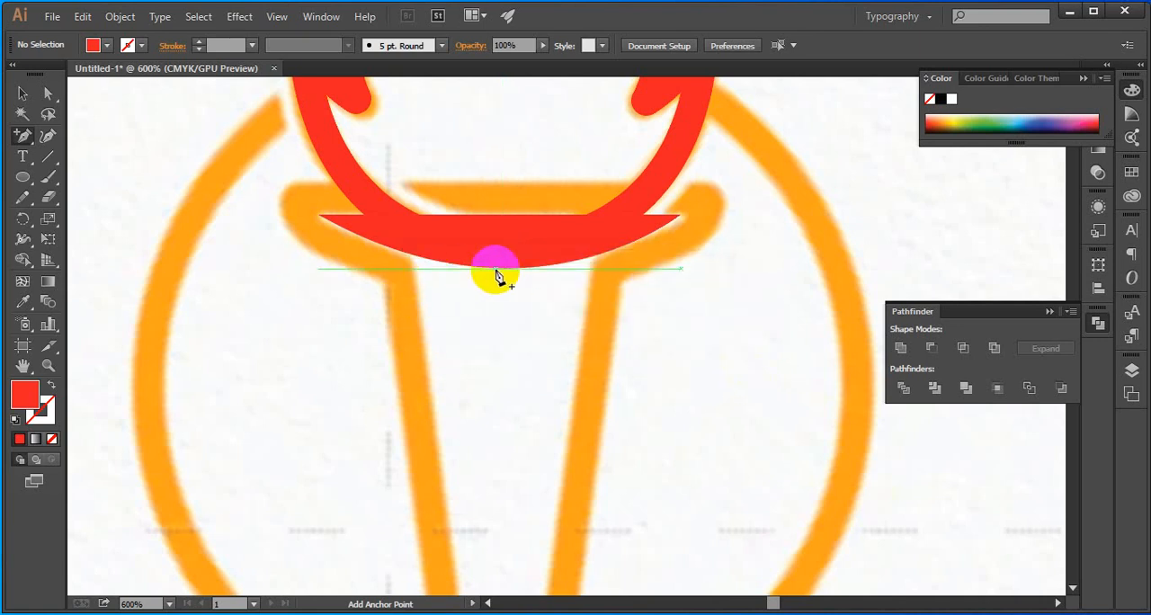
{"action": "left_click", "coordinate": [506, 270]}
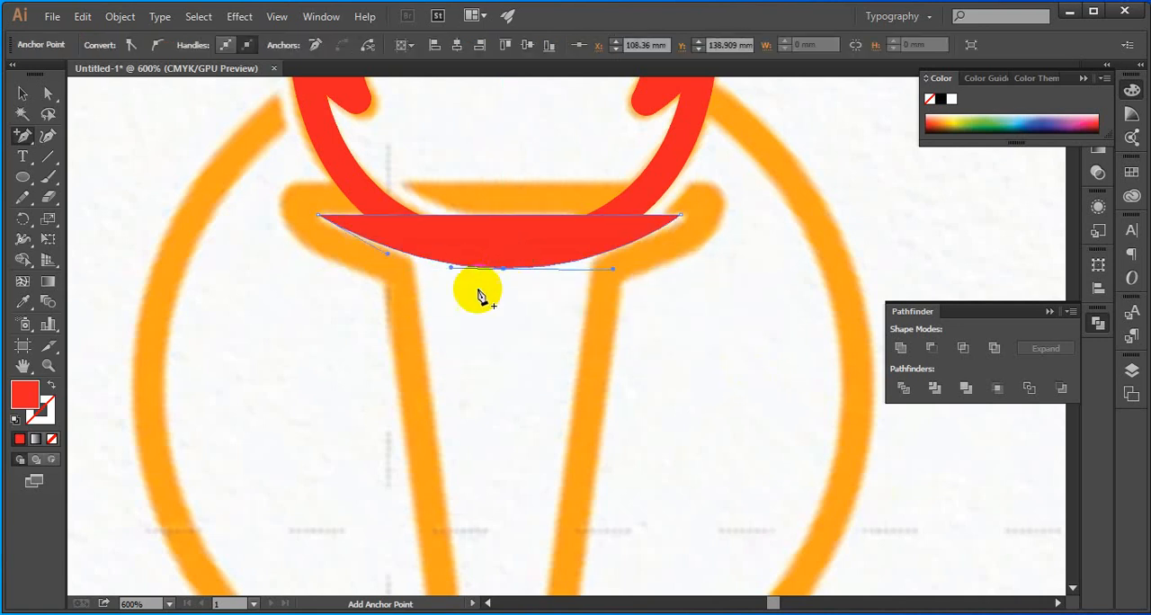
{"action": "left_click", "coordinate": [416, 258]}
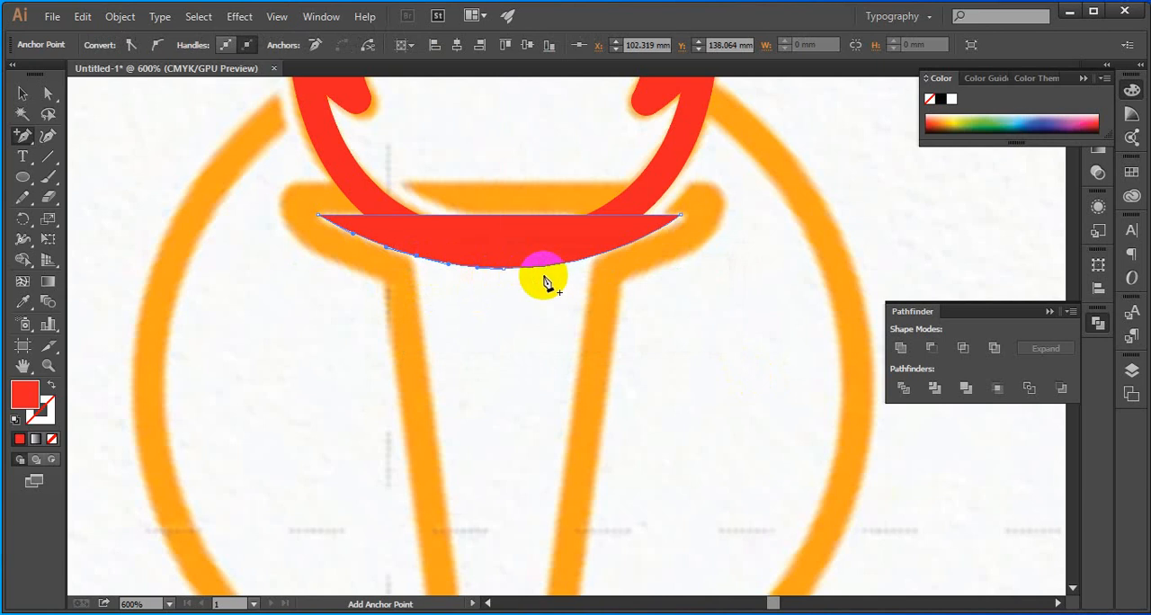
{"action": "left_click", "coordinate": [593, 262]}
{"action": "scroll", "coordinate": [504, 338], "scroll_direction": "down", "scroll_amount": 3}
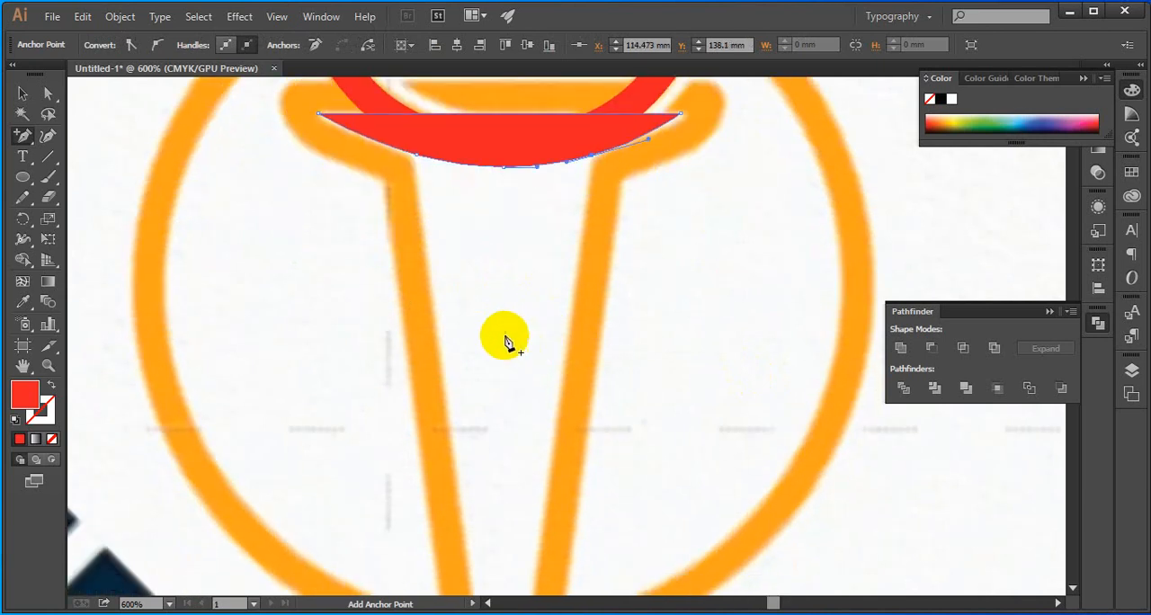
{"action": "left_click", "coordinate": [49, 197]}
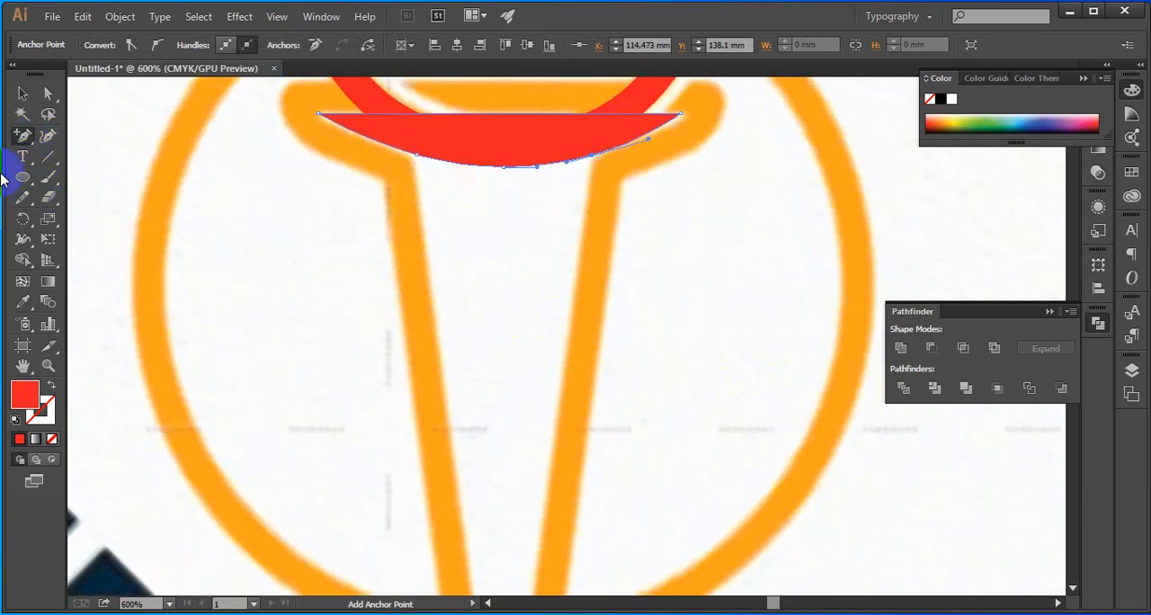
Add extra anchor points on the bowl shape's curved underside, right where it meets each inner edge of the torch handle
{"action": "left_click", "coordinate": [31, 135]}
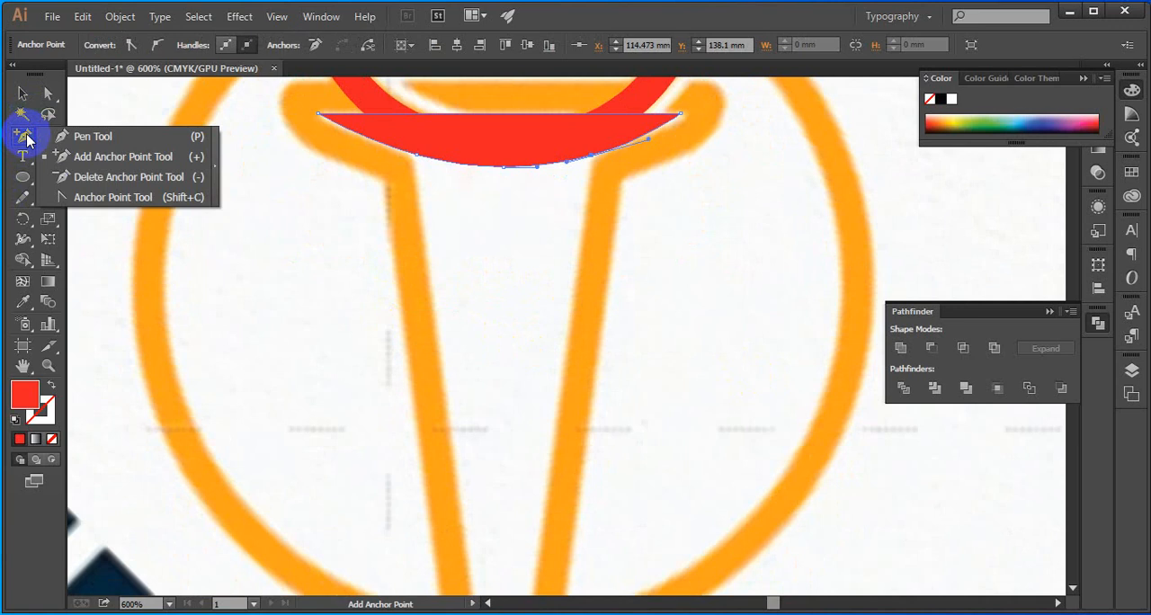
{"action": "scroll", "coordinate": [419, 149], "scroll_direction": "up", "scroll_amount": 6}
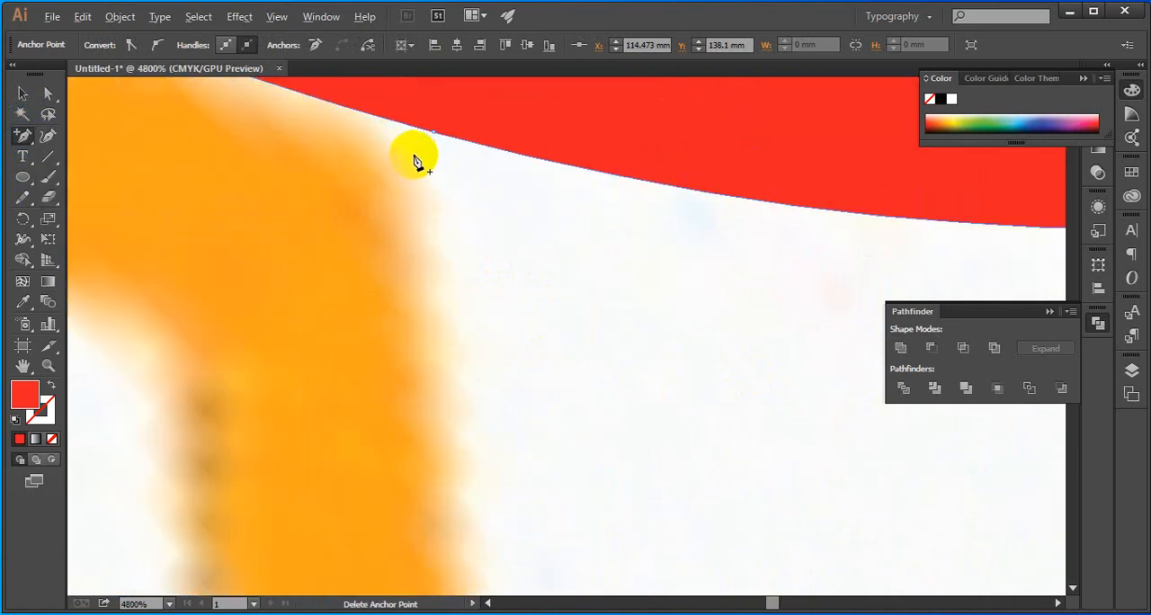
{"action": "scroll", "coordinate": [423, 130], "scroll_direction": "down", "scroll_amount": 3}
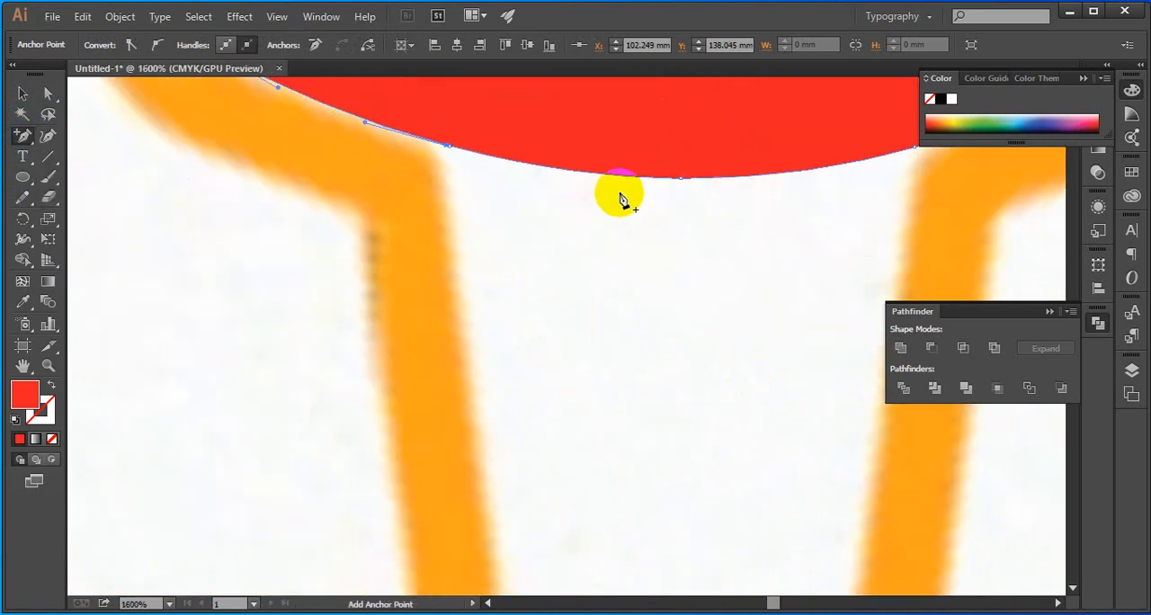
{"action": "key", "text": "space"}
{"action": "left_click_drag", "start_coordinate": [759, 238], "coordinate": [601, 257]}
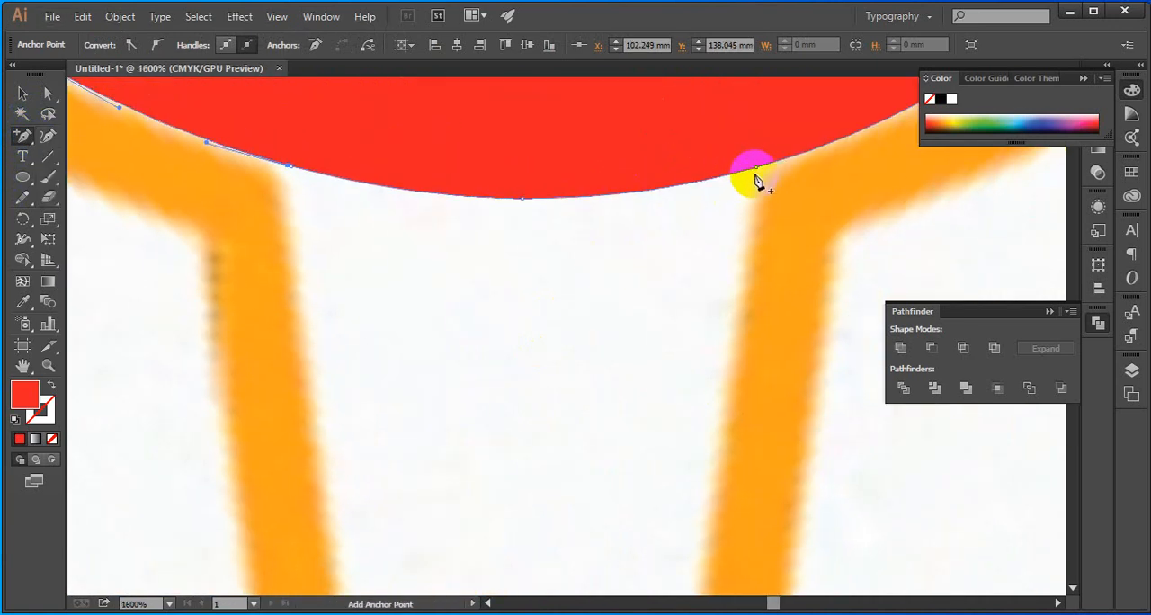
{"action": "left_click", "coordinate": [762, 173]}
{"action": "scroll", "coordinate": [763, 173], "scroll_direction": "down", "scroll_amount": 3}
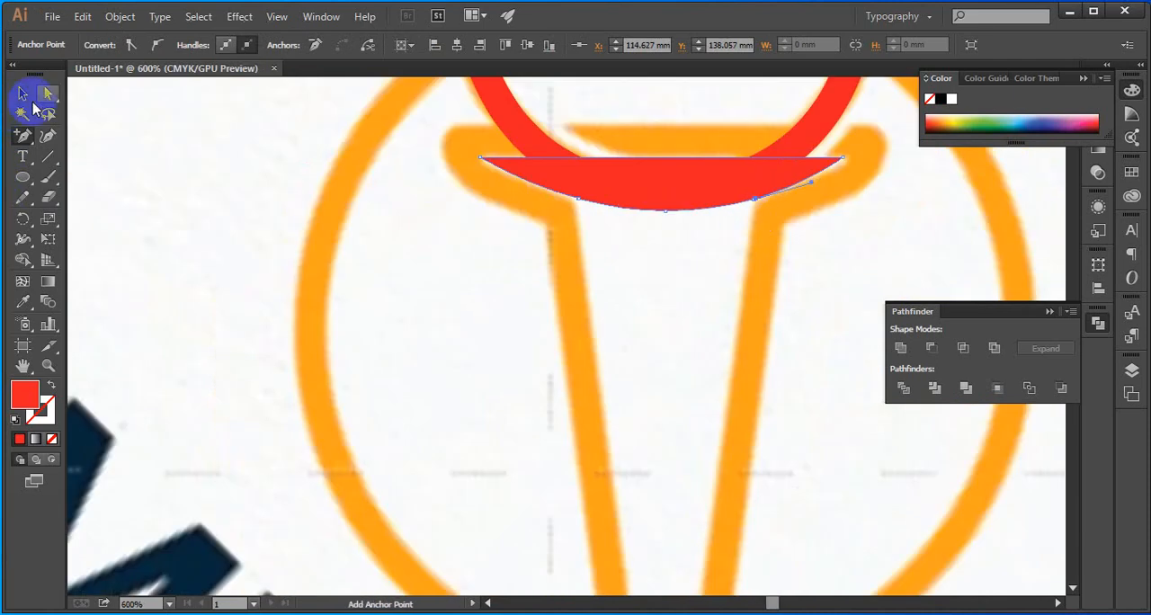
Convert the middle anchor and the anchors beside both handle edges on the bowl's underside to corner points with the Anchor Point tool
{"action": "left_click_drag", "start_coordinate": [23, 142], "coordinate": [81, 193]}
{"action": "left_click_drag", "start_coordinate": [24, 144], "coordinate": [24, 145]}
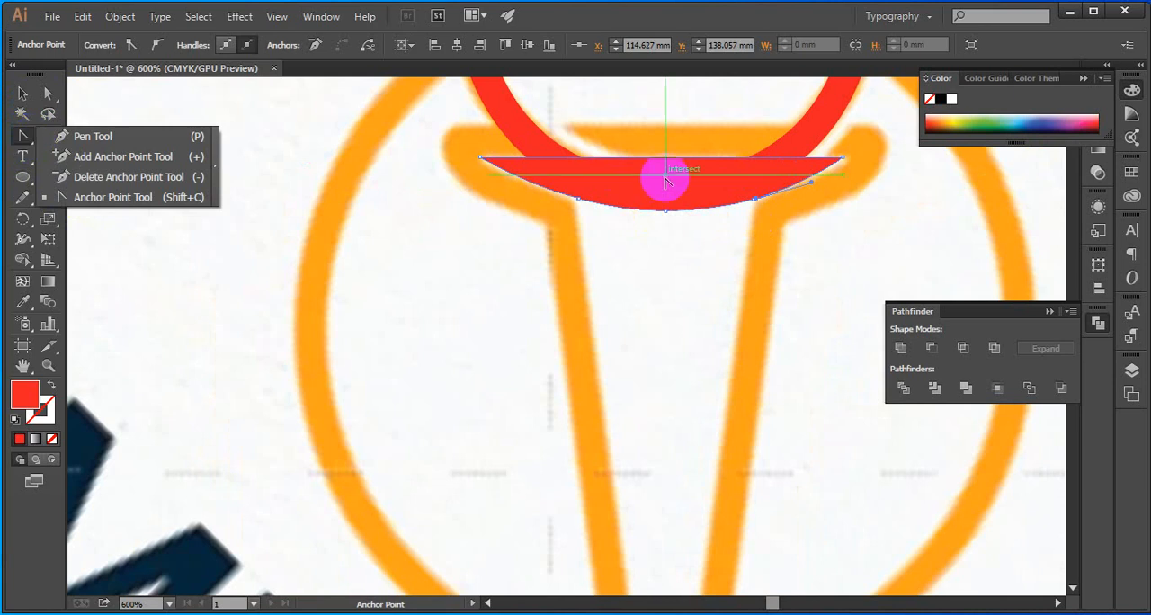
{"action": "left_click", "coordinate": [668, 213]}
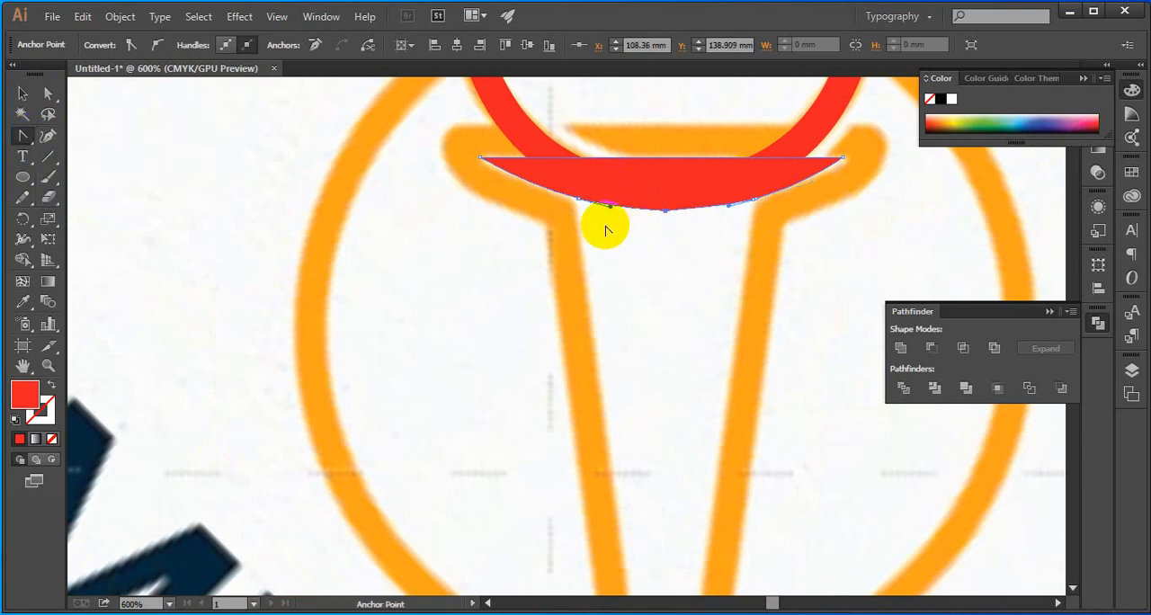
{"action": "scroll", "coordinate": [590, 206], "scroll_direction": "up", "scroll_amount": 5}
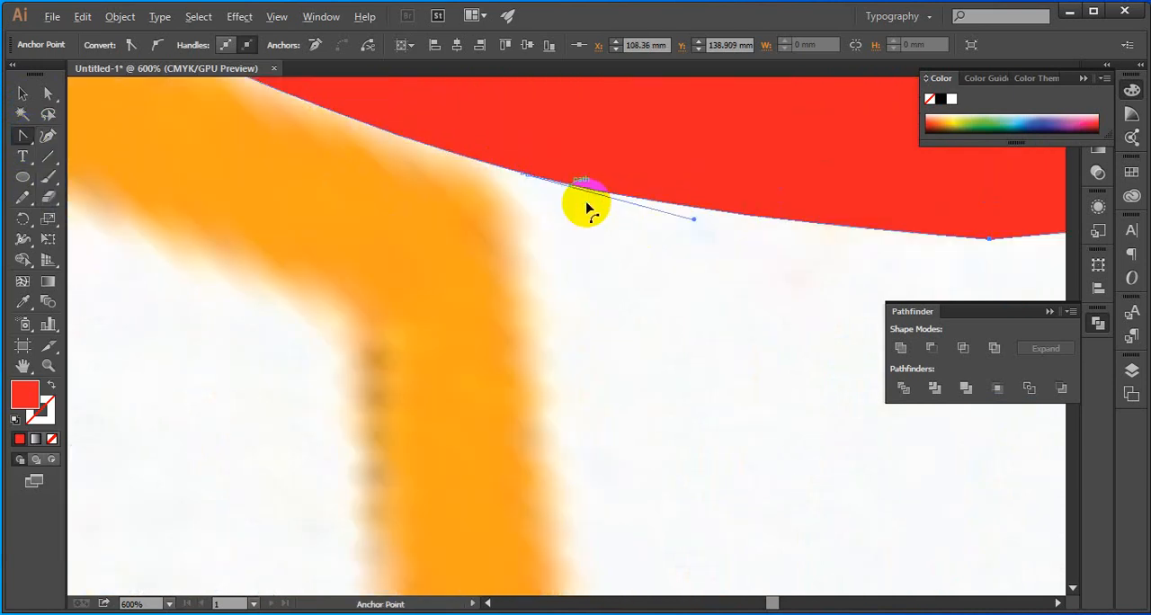
{"action": "left_click", "coordinate": [527, 175]}
{"action": "key", "text": "space"}
{"action": "left_click_drag", "start_coordinate": [741, 241], "coordinate": [437, 207]}
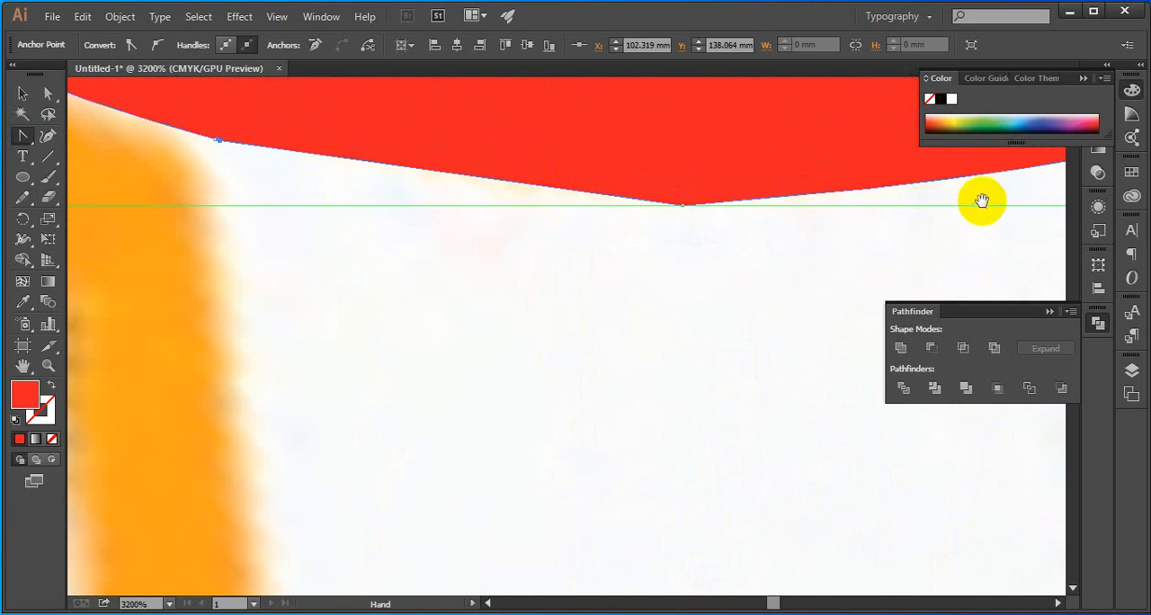
{"action": "left_click_drag", "start_coordinate": [993, 200], "coordinate": [562, 203]}
{"action": "left_click", "coordinate": [719, 152]}
{"action": "scroll", "coordinate": [724, 152], "scroll_direction": "down", "scroll_amount": 2}
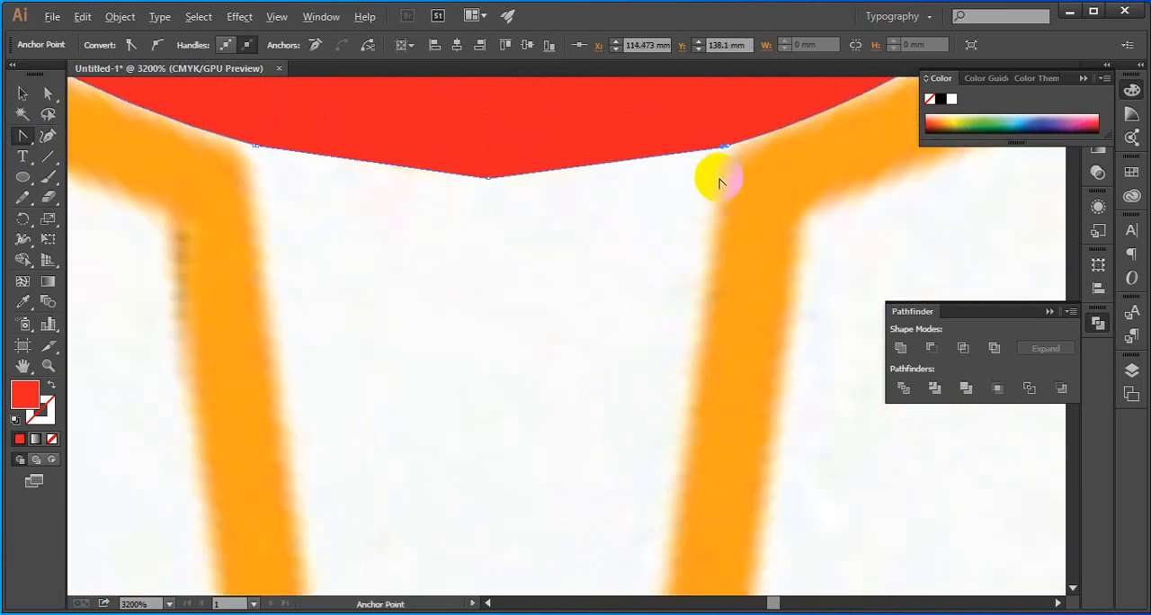
Move the bowl's middle bottom anchor straight down to the handle's inner tip, at about Y 182.12 mm, using Direct Selection
{"action": "left_click", "coordinate": [47, 94]}
{"action": "left_click_drag", "start_coordinate": [639, 215], "coordinate": [583, 155]}
{"action": "scroll", "coordinate": [600, 200], "scroll_direction": "down", "scroll_amount": 4}
{"action": "scroll", "coordinate": [598, 206], "scroll_direction": "up", "scroll_amount": 4}
{"action": "left_click", "coordinate": [617, 207]}
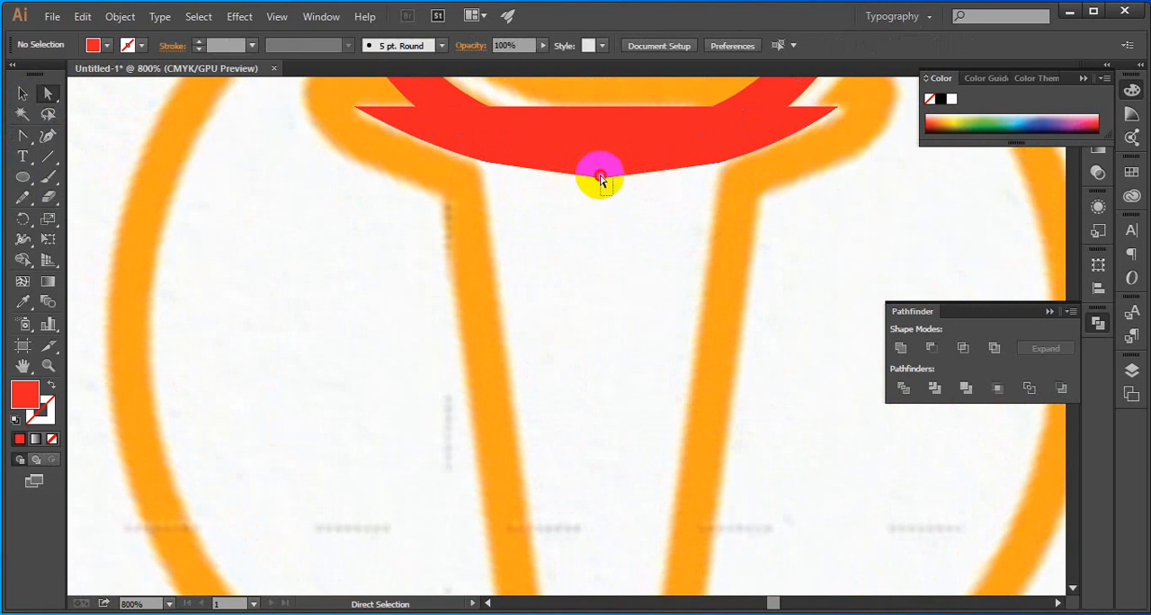
{"action": "left_click", "coordinate": [599, 173]}
{"action": "left_click", "coordinate": [609, 193]}
{"action": "left_click", "coordinate": [602, 180]}
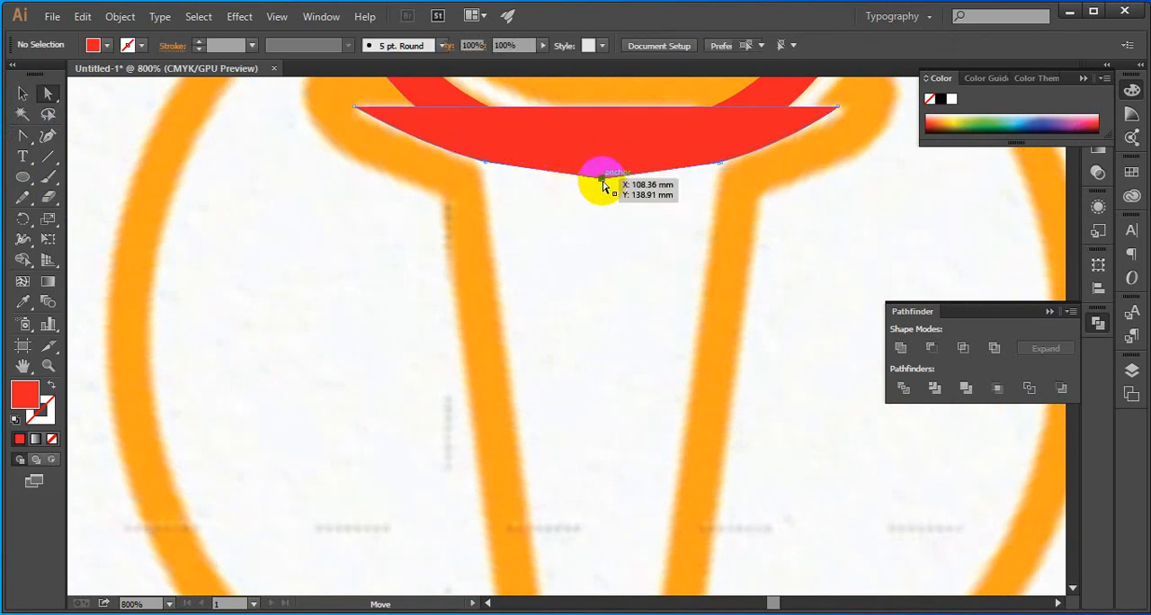
{"action": "scroll", "coordinate": [609, 188], "scroll_direction": "down", "scroll_amount": 2}
{"action": "scroll", "coordinate": [608, 185], "scroll_direction": "down", "scroll_amount": 3}
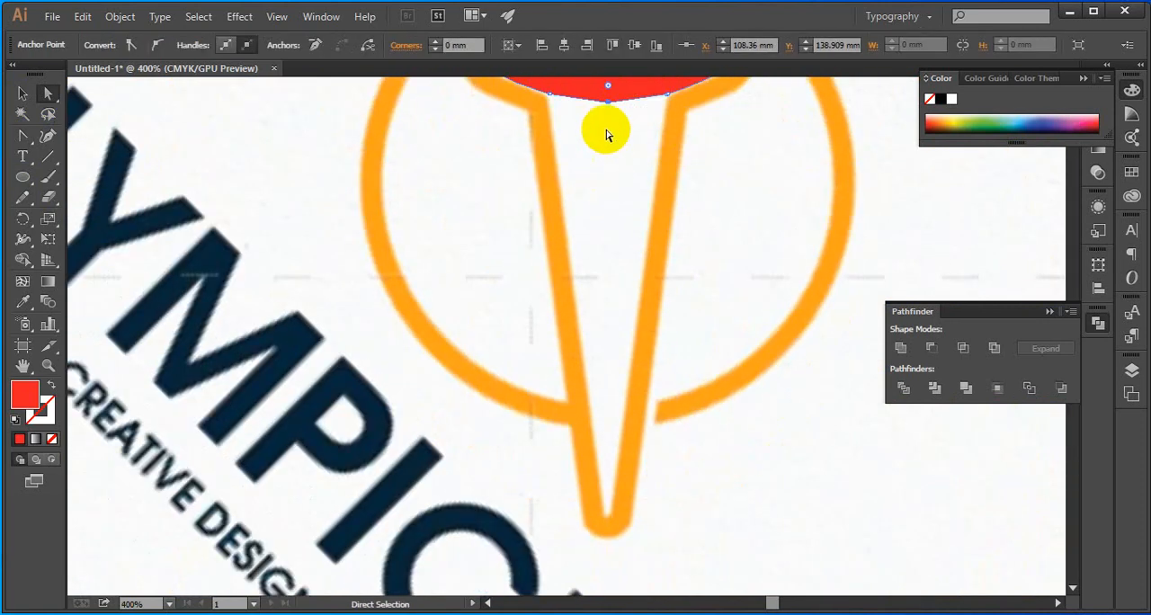
{"action": "left_click_drag", "start_coordinate": [608, 86], "coordinate": [594, 519]}
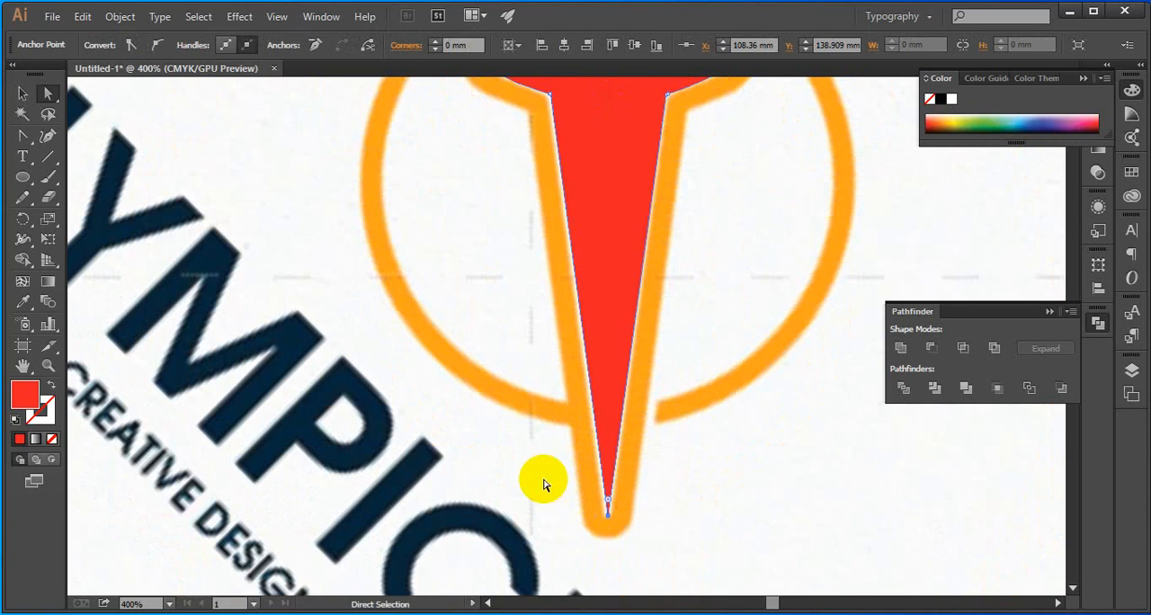
Lower the torch shape's tip anchor to about Y 184.16 mm, round its corner by about 0.36 mm and deselect the shape
{"action": "scroll", "coordinate": [595, 527], "scroll_direction": "up", "scroll_amount": 6}
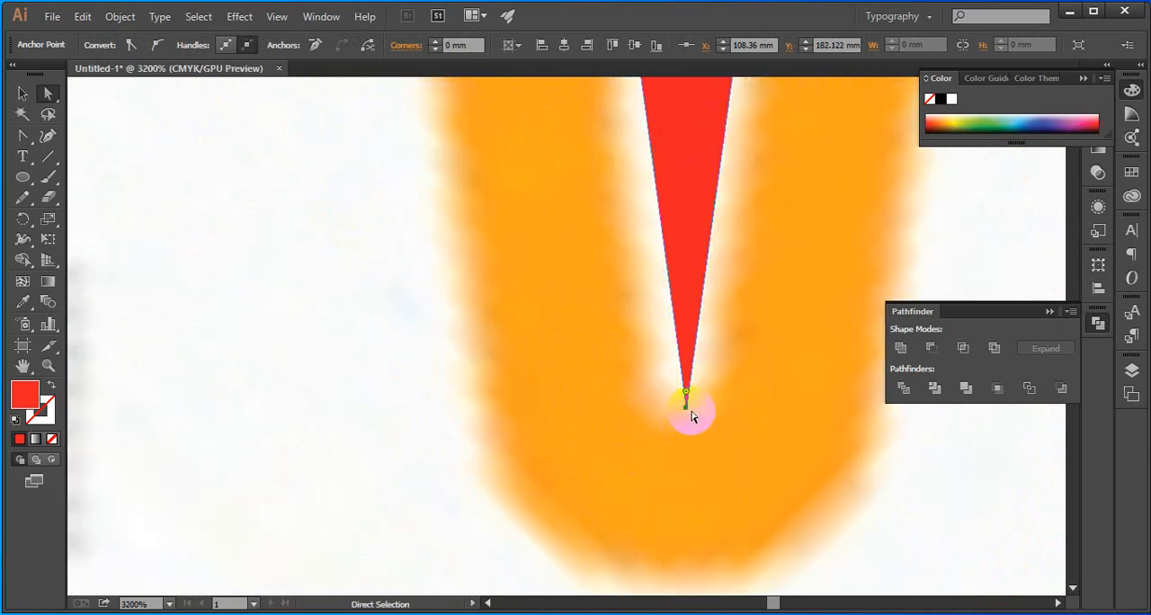
{"action": "left_click_drag", "start_coordinate": [686, 407], "coordinate": [683, 567]}
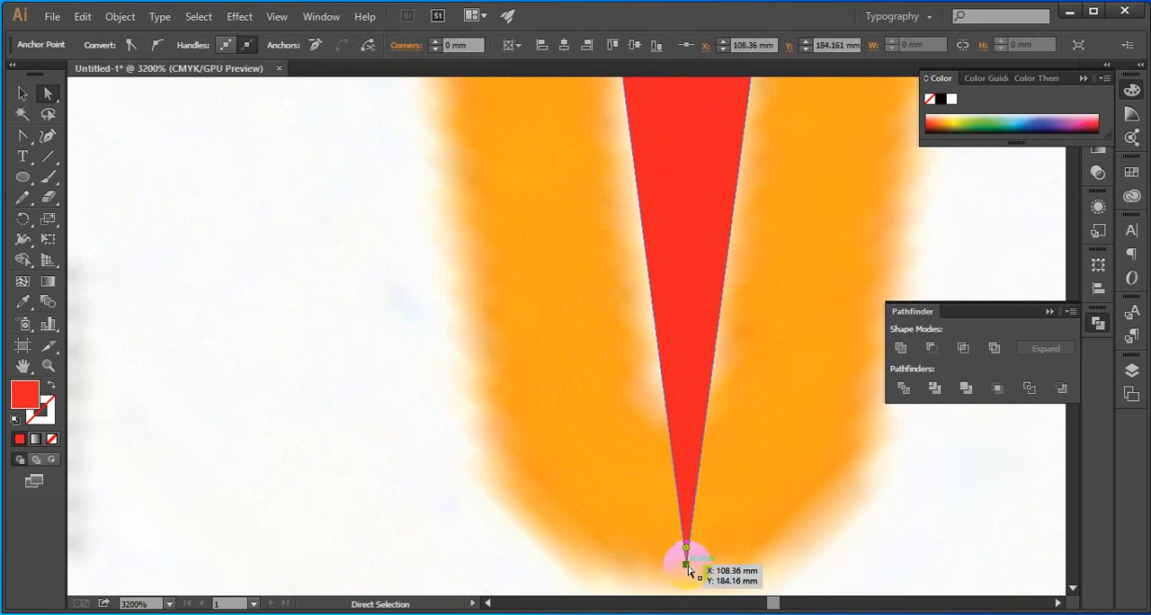
{"action": "left_click_drag", "start_coordinate": [687, 548], "coordinate": [689, 345]}
{"action": "scroll", "coordinate": [797, 334], "scroll_direction": "down", "scroll_amount": 10}
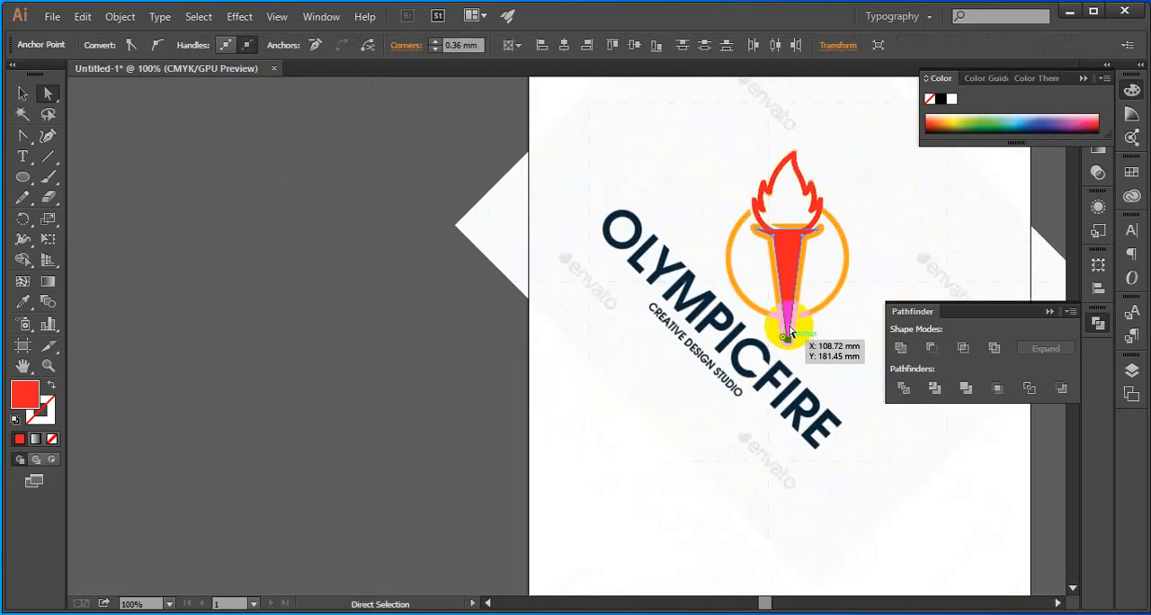
{"action": "left_click_drag", "start_coordinate": [837, 300], "coordinate": [773, 312]}
{"action": "left_click", "coordinate": [22, 94]}
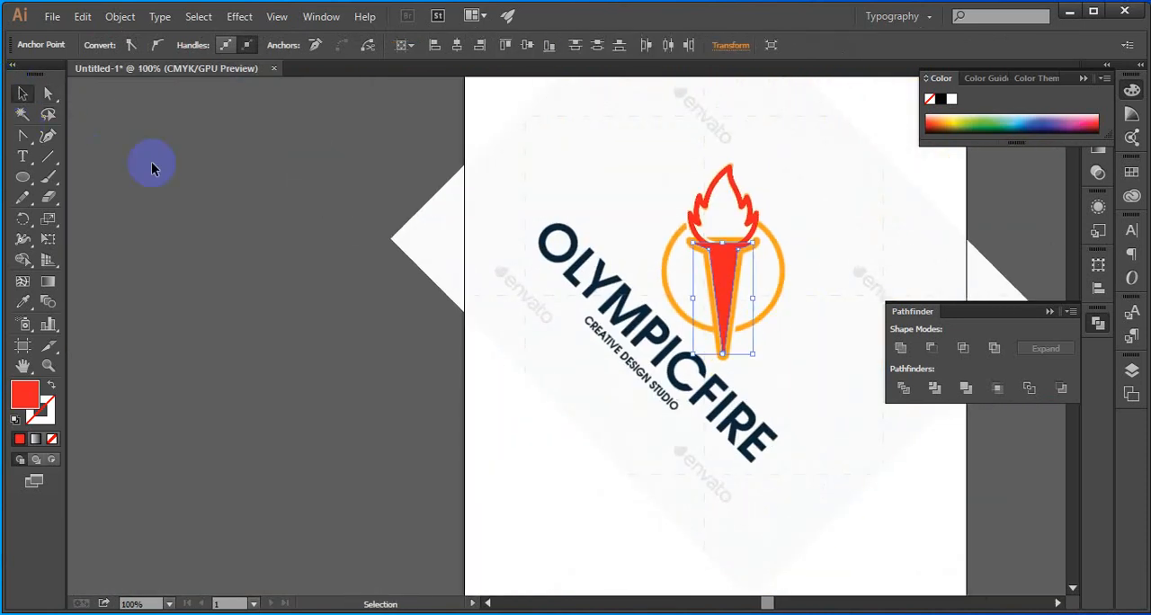
{"action": "left_click", "coordinate": [246, 212]}
Remove the torch shape's fill and give it a red 6 pt stroke
{"action": "scroll", "coordinate": [866, 259], "scroll_direction": "up", "scroll_amount": 2}
{"action": "left_click", "coordinate": [582, 270]}
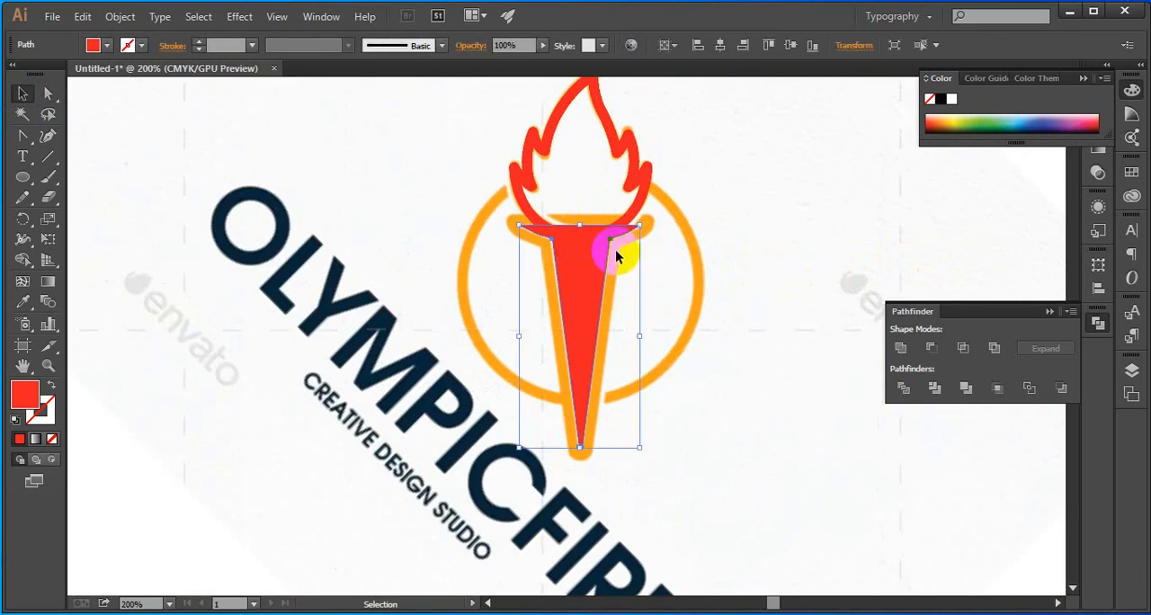
{"action": "left_click", "coordinate": [53, 441]}
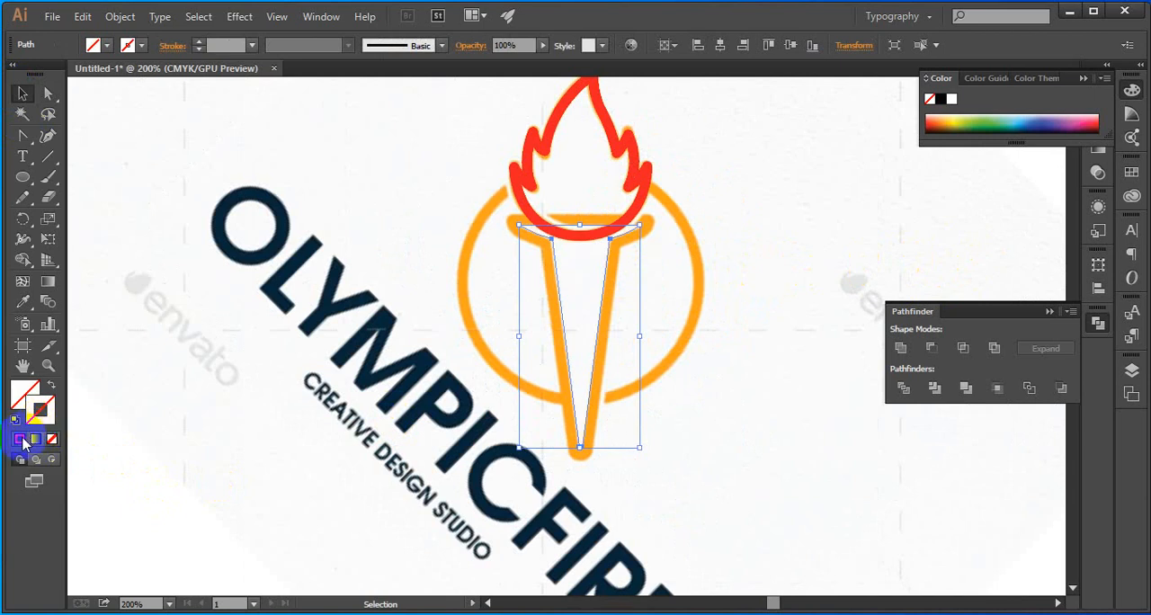
{"action": "left_click", "coordinate": [22, 441]}
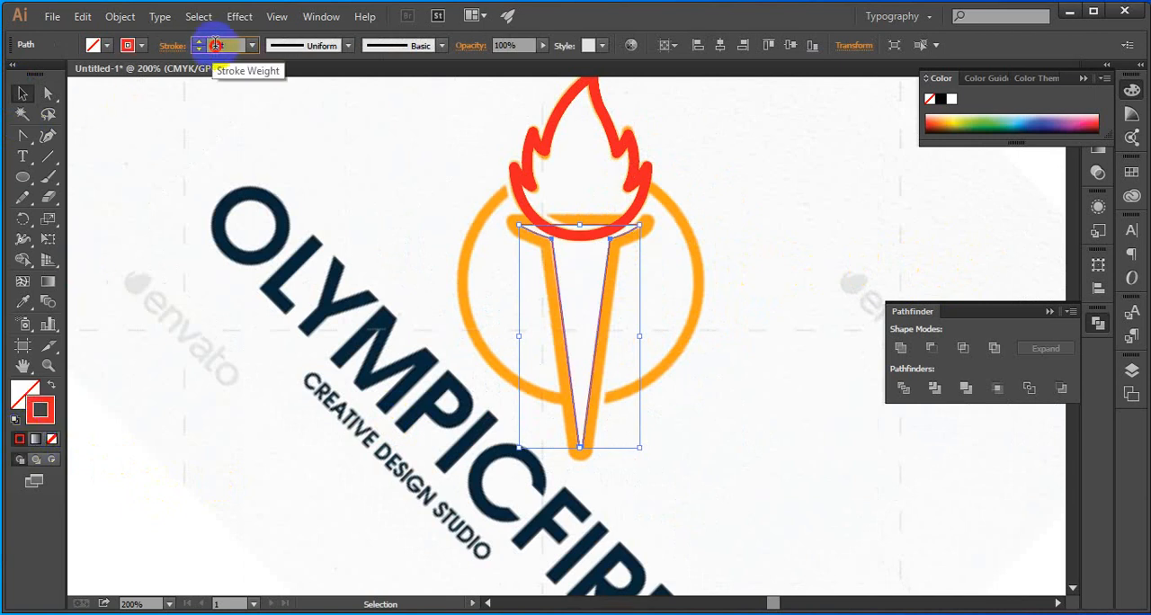
{"action": "left_click", "coordinate": [212, 45]}
{"action": "type", "text": "6"}
{"action": "key", "text": "Return"}
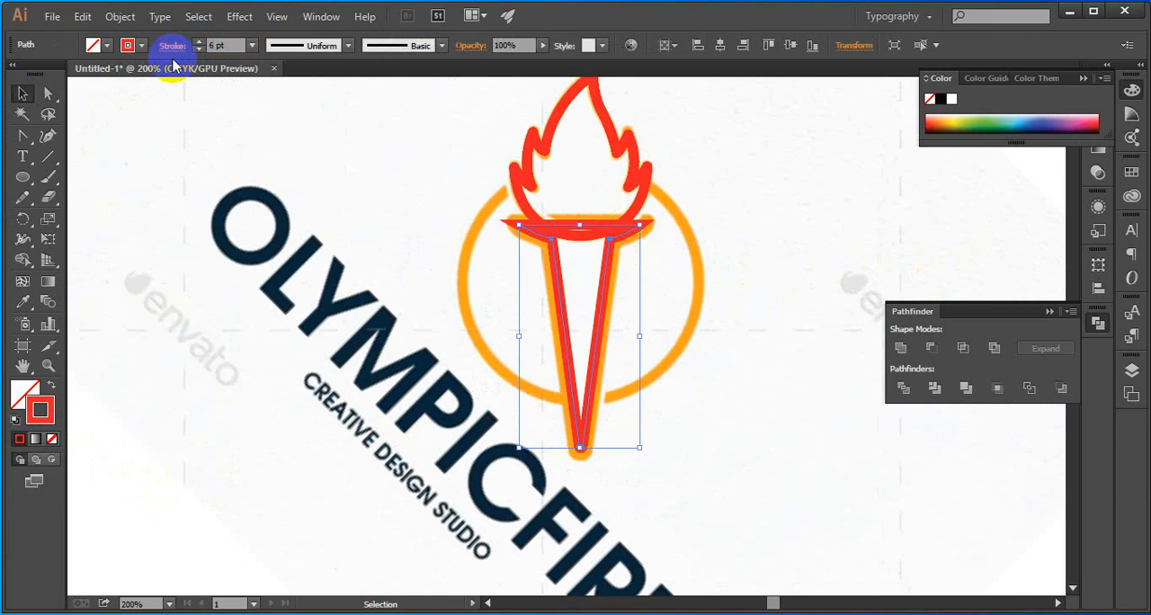
Align the torch's stroke to the outside and set its corners to round join
{"action": "left_click", "coordinate": [171, 45]}
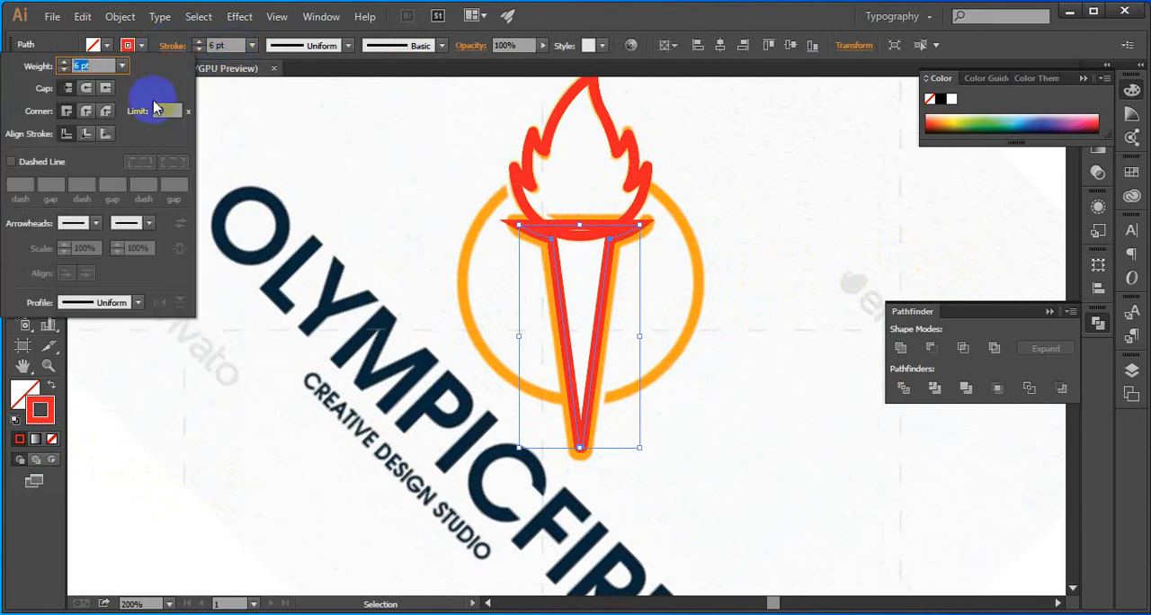
{"action": "left_click", "coordinate": [107, 134]}
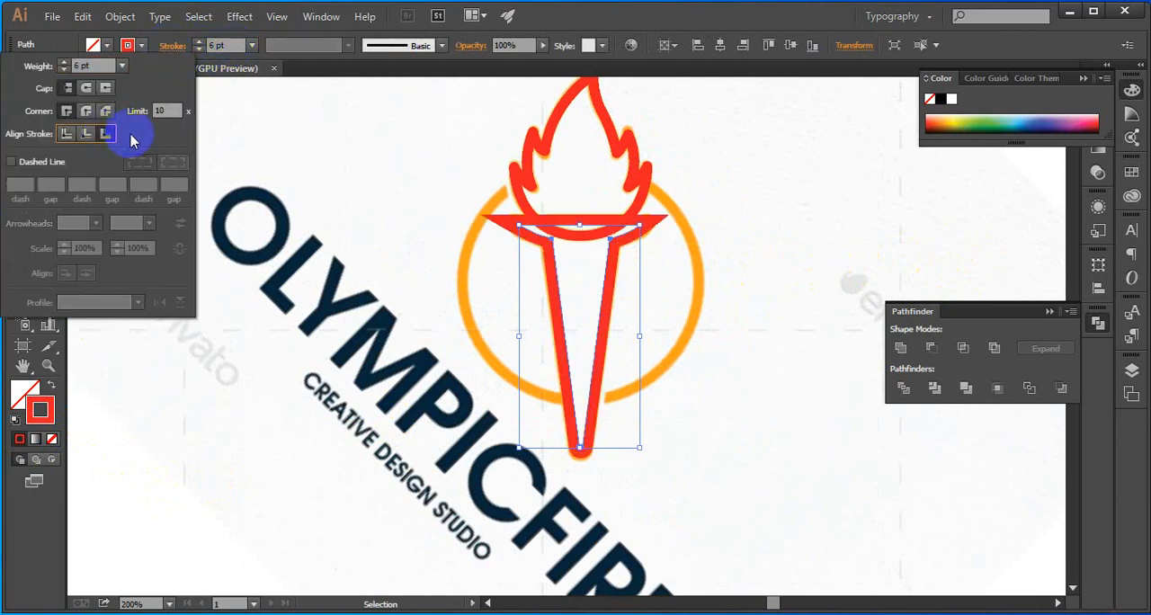
{"action": "left_click", "coordinate": [87, 111]}
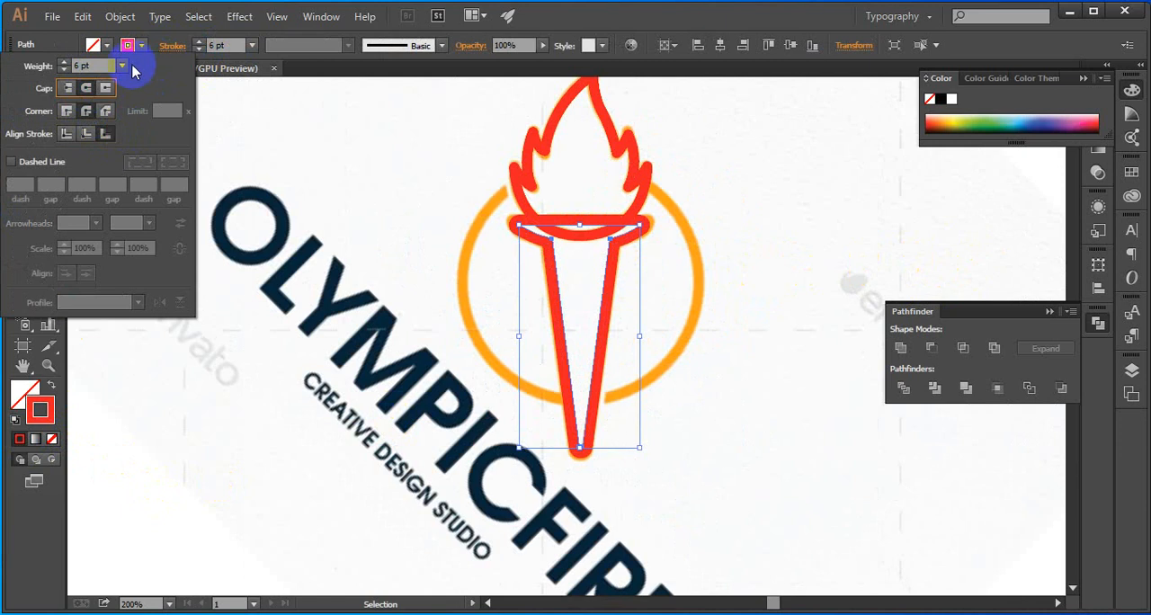
{"action": "left_click", "coordinate": [660, 206]}
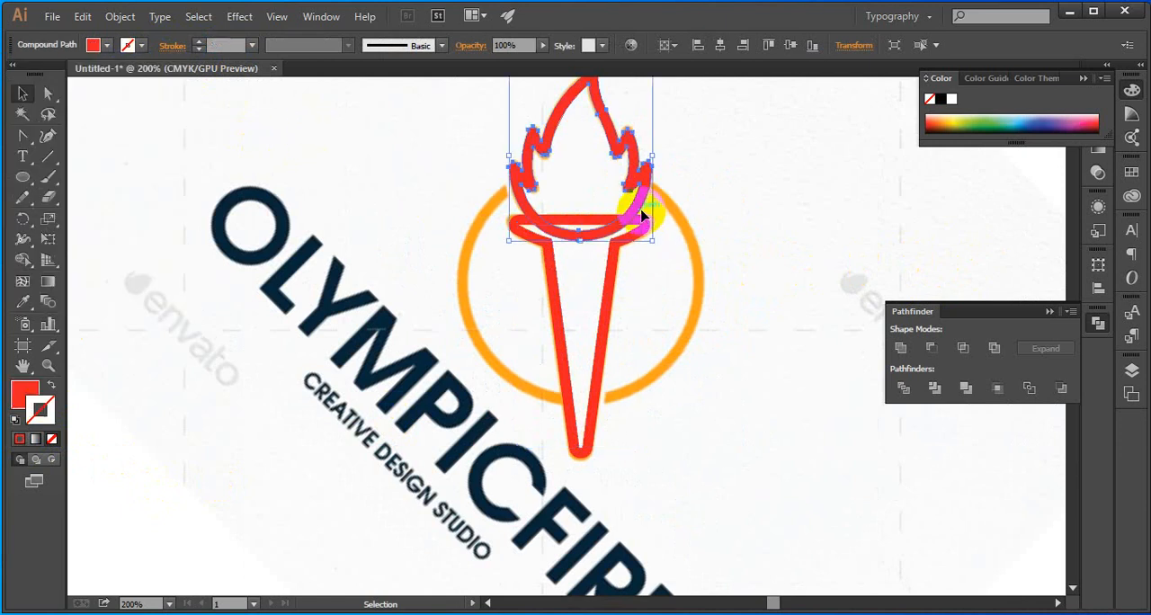
Convert the torch's stroke into a filled shape with Outline Stroke and deselect it
{"action": "left_click", "coordinate": [672, 265]}
{"action": "left_click", "coordinate": [615, 268]}
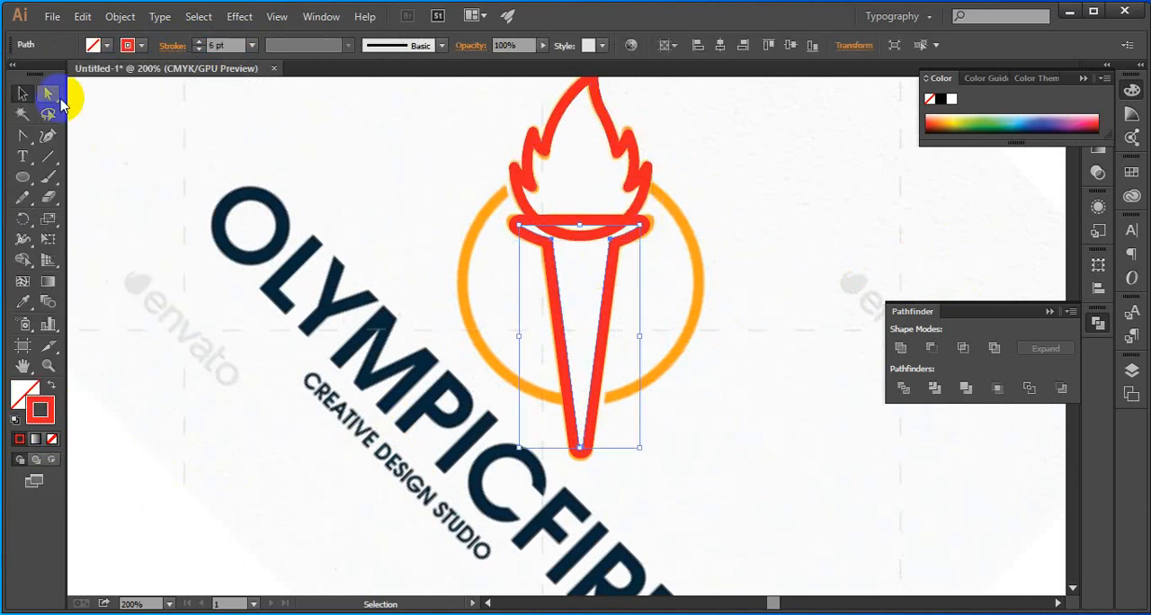
{"action": "left_click", "coordinate": [117, 17]}
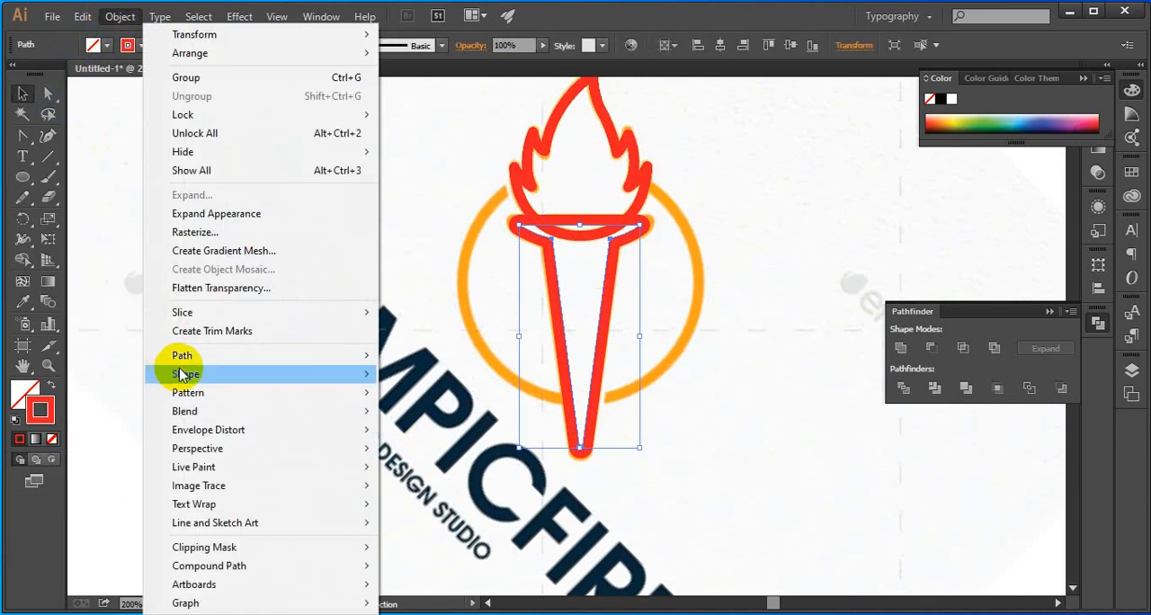
{"action": "mouse_move", "coordinate": [208, 359]}
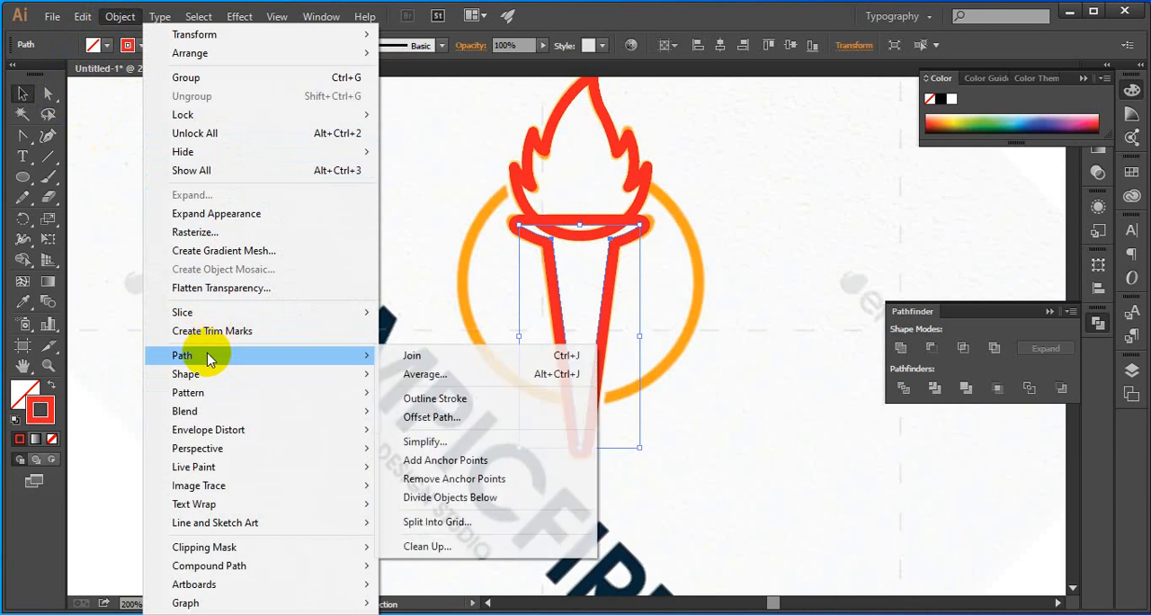
{"action": "left_click", "coordinate": [527, 398]}
{"action": "left_click", "coordinate": [665, 279]}
Examine the outlined torch's right inner corner, where the cup meets the handle
{"action": "left_click", "coordinate": [611, 274]}
{"action": "scroll", "coordinate": [610, 241], "scroll_direction": "up", "scroll_amount": 5}
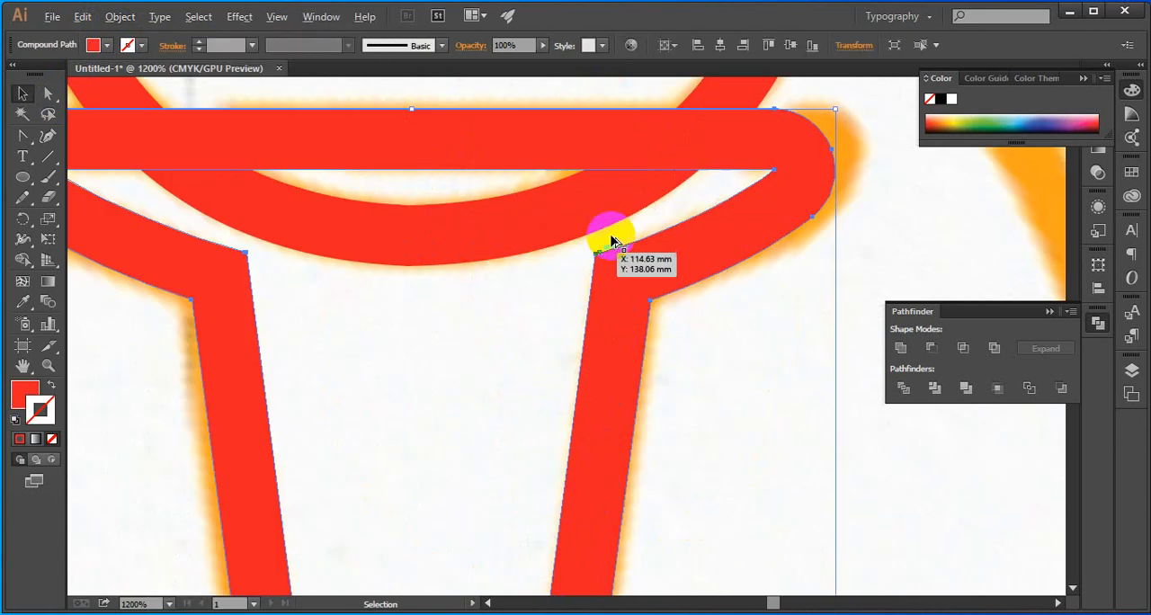
{"action": "left_click", "coordinate": [537, 300]}
{"action": "scroll", "coordinate": [609, 224], "scroll_direction": "up", "scroll_amount": 4}
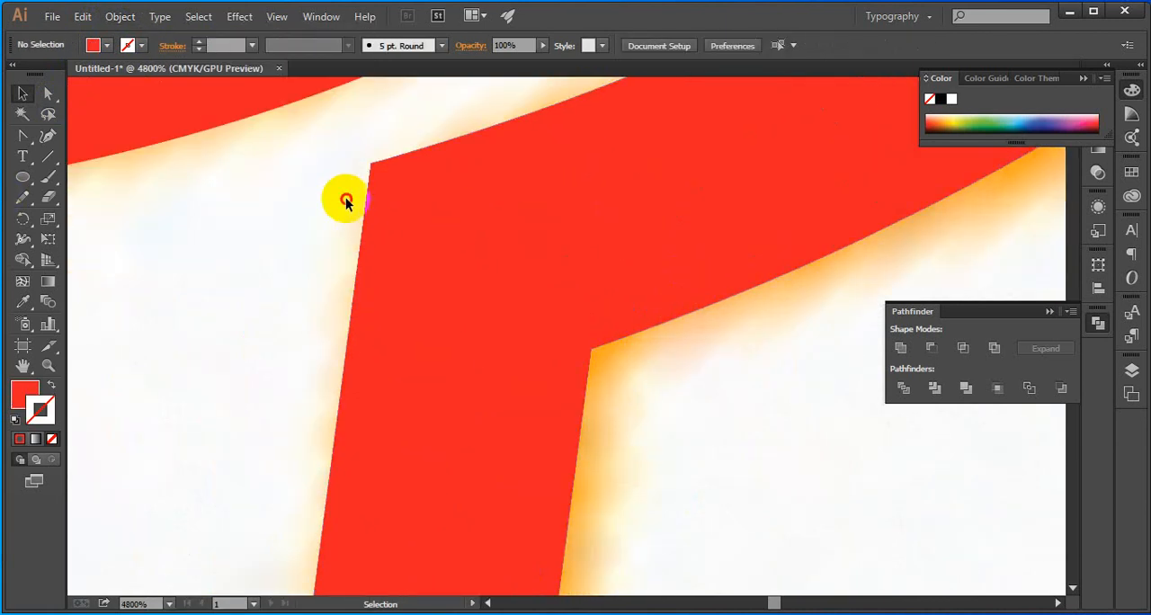
{"action": "left_click", "coordinate": [437, 226]}
{"action": "scroll", "coordinate": [367, 255], "scroll_direction": "down", "scroll_amount": 2}
{"action": "left_click", "coordinate": [367, 255]}
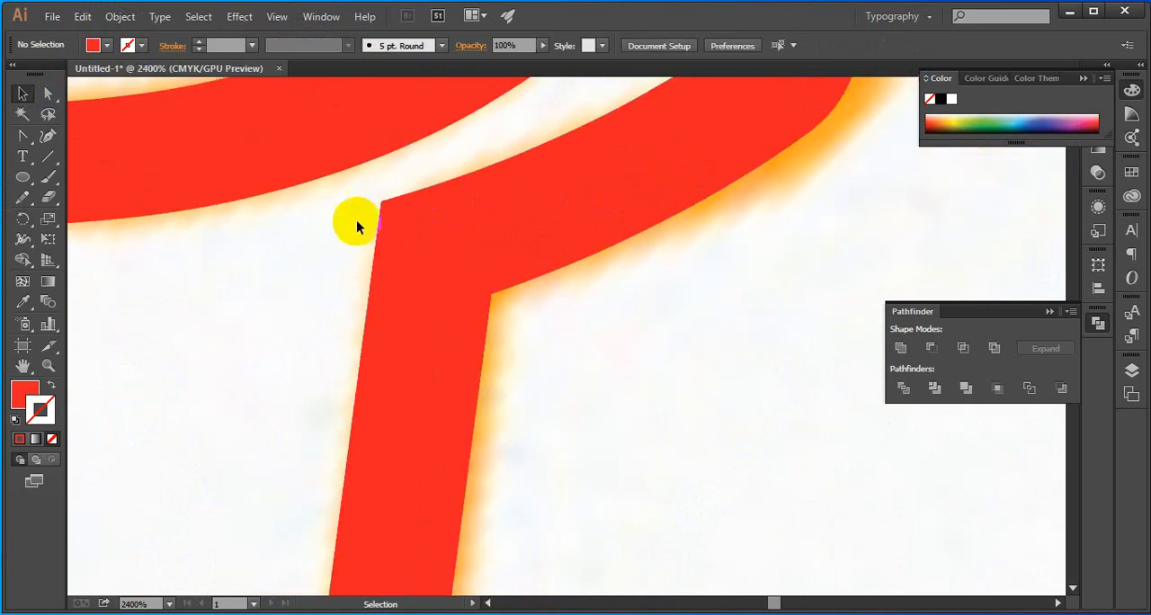
Check the closely spaced anchor points at the torch's right inner corner with Direct Selection
{"action": "left_click", "coordinate": [48, 94]}
{"action": "left_click", "coordinate": [383, 202]}
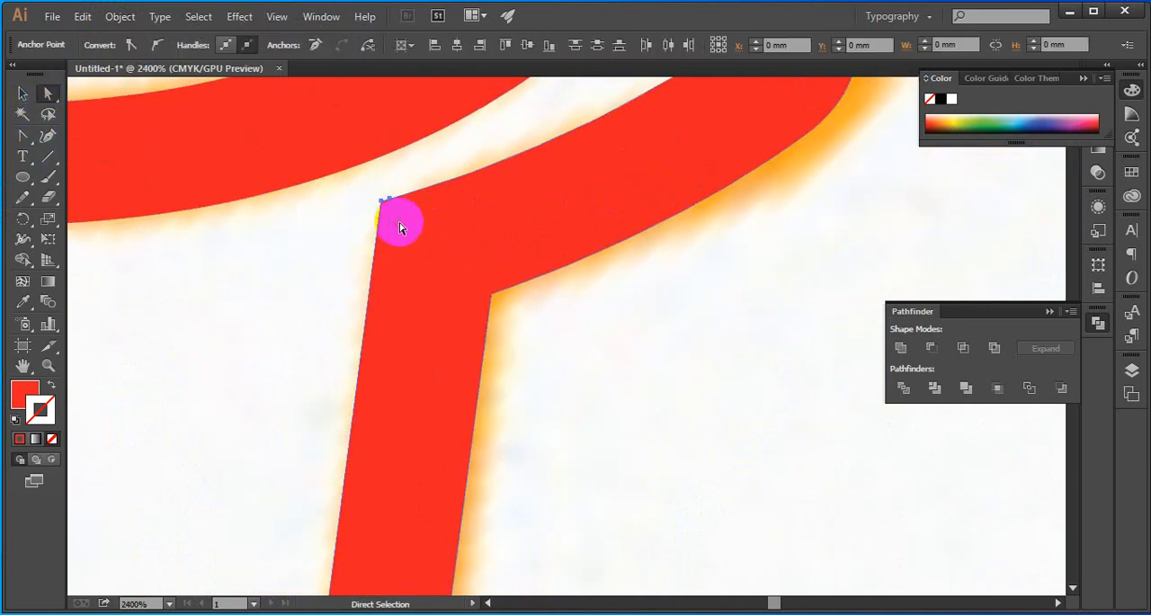
{"action": "scroll", "coordinate": [378, 209], "scroll_direction": "up", "scroll_amount": 4}
{"action": "left_click", "coordinate": [389, 208]}
{"action": "scroll", "coordinate": [385, 205], "scroll_direction": "up", "scroll_amount": 1}
{"action": "left_click_drag", "start_coordinate": [309, 196], "coordinate": [407, 377]}
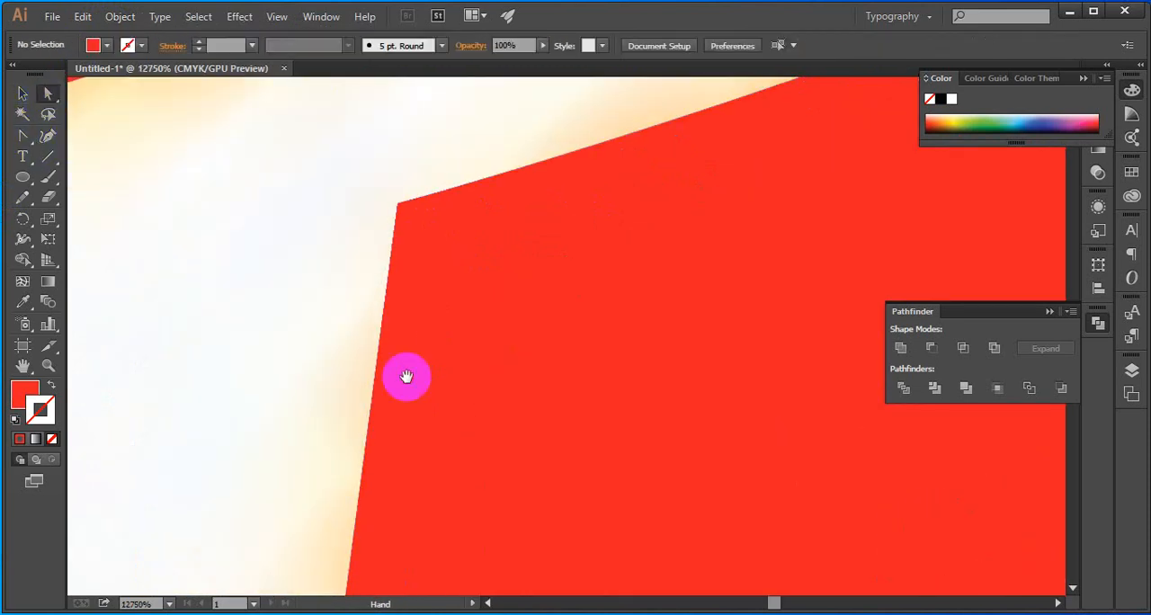
{"action": "left_click_drag", "start_coordinate": [368, 169], "coordinate": [453, 280]}
{"action": "left_click", "coordinate": [338, 257]}
{"action": "scroll", "coordinate": [442, 301], "scroll_direction": "down", "scroll_amount": 15}
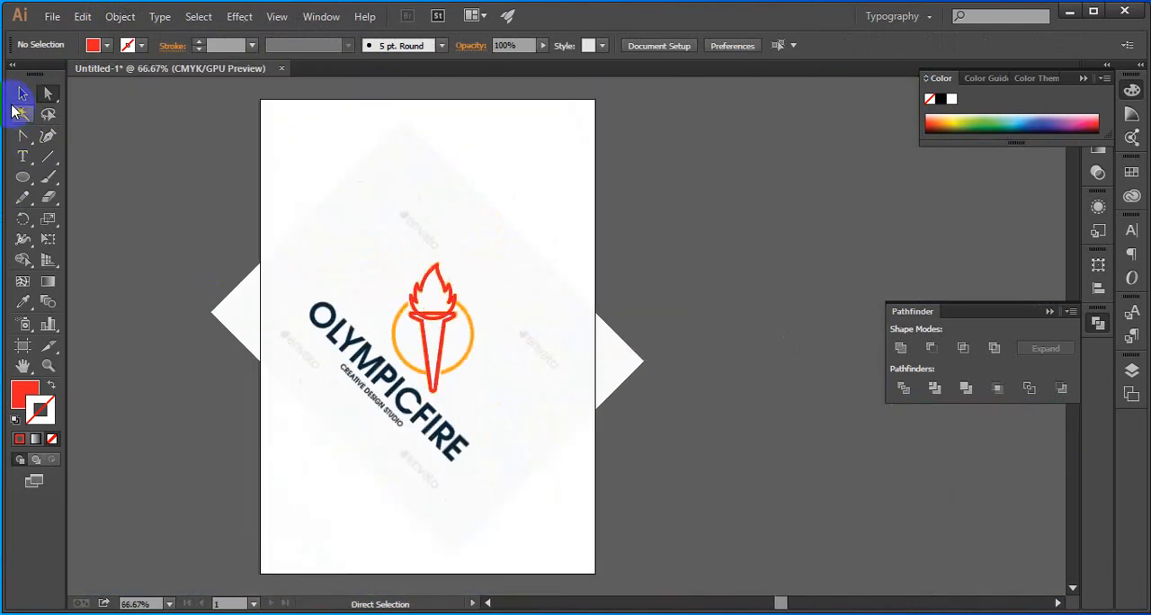
Show all hidden objects so the red ring is back around the traced torch
{"action": "left_click", "coordinate": [22, 95]}
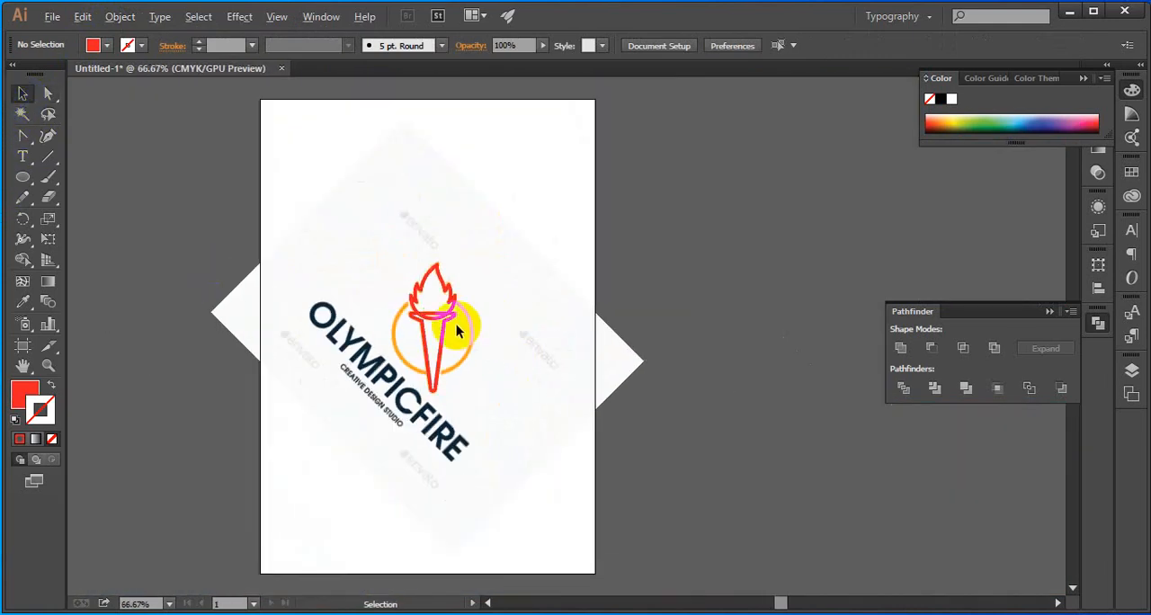
{"action": "scroll", "coordinate": [454, 322], "scroll_direction": "up", "scroll_amount": 3}
{"action": "key", "text": "ctrl+alt"}
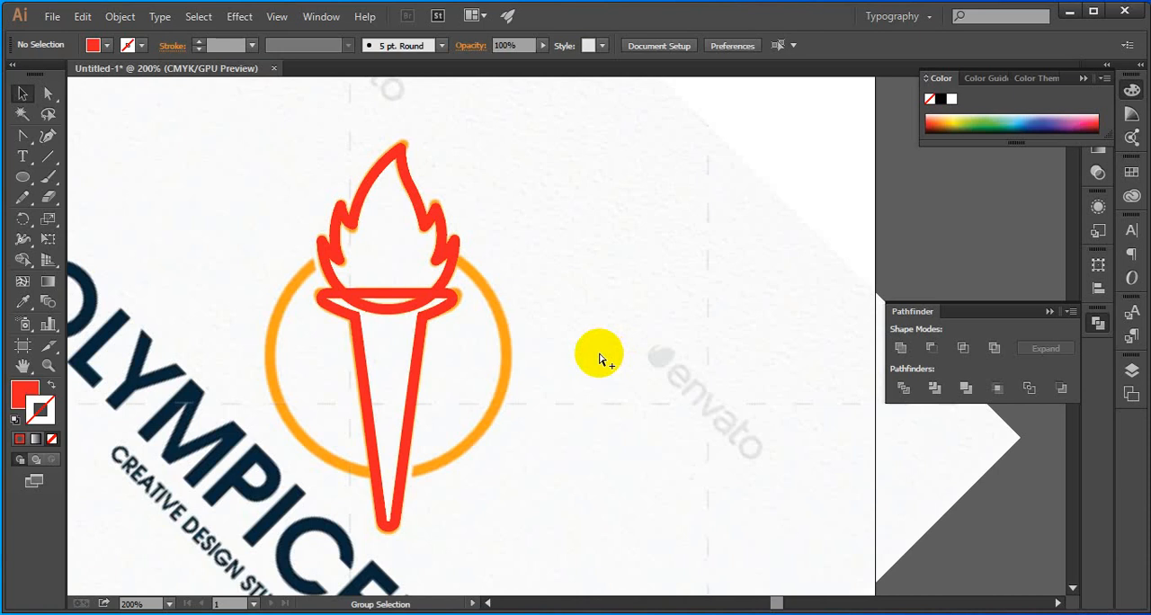
{"action": "key", "text": "ctrl+alt+3"}
{"action": "left_click", "coordinate": [603, 352]}
{"action": "scroll", "coordinate": [604, 353], "scroll_direction": "down", "scroll_amount": 2}
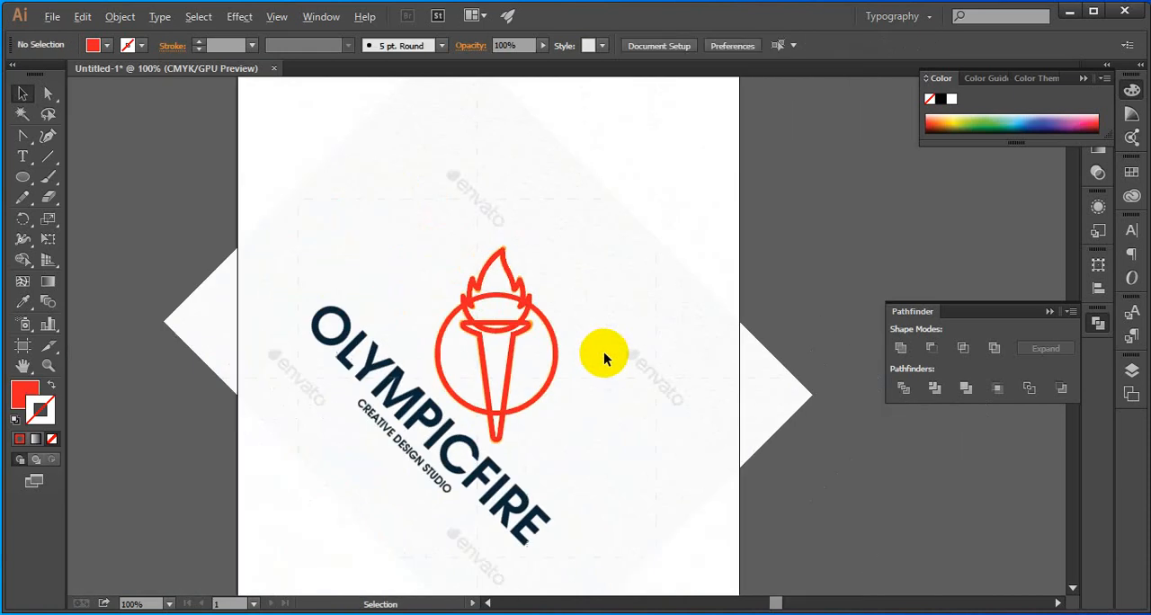
{"action": "scroll", "coordinate": [629, 345], "scroll_direction": "down", "scroll_amount": 1}
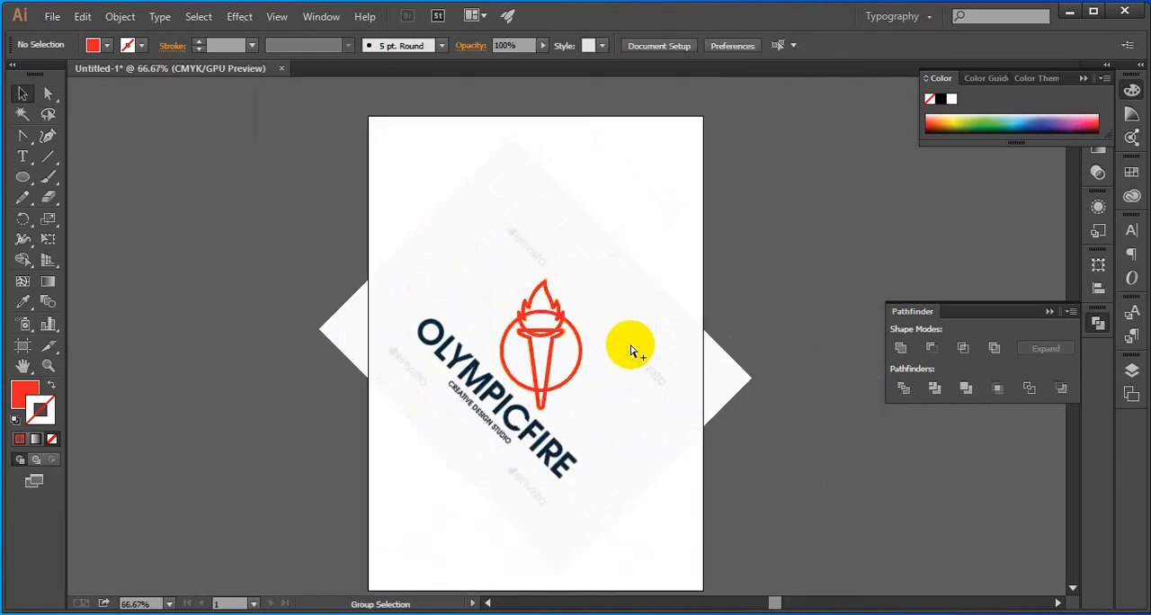
Unlock the reference image and move it sideways so its orange logo sits beside the red tracing, then deselect it
{"action": "key", "text": "ctrl+alt+2"}
{"action": "left_click", "coordinate": [807, 320]}
{"action": "left_click_drag", "start_coordinate": [671, 403], "coordinate": [371, 394]}
{"action": "key", "text": "space"}
{"action": "left_click_drag", "start_coordinate": [516, 409], "coordinate": [577, 408]}
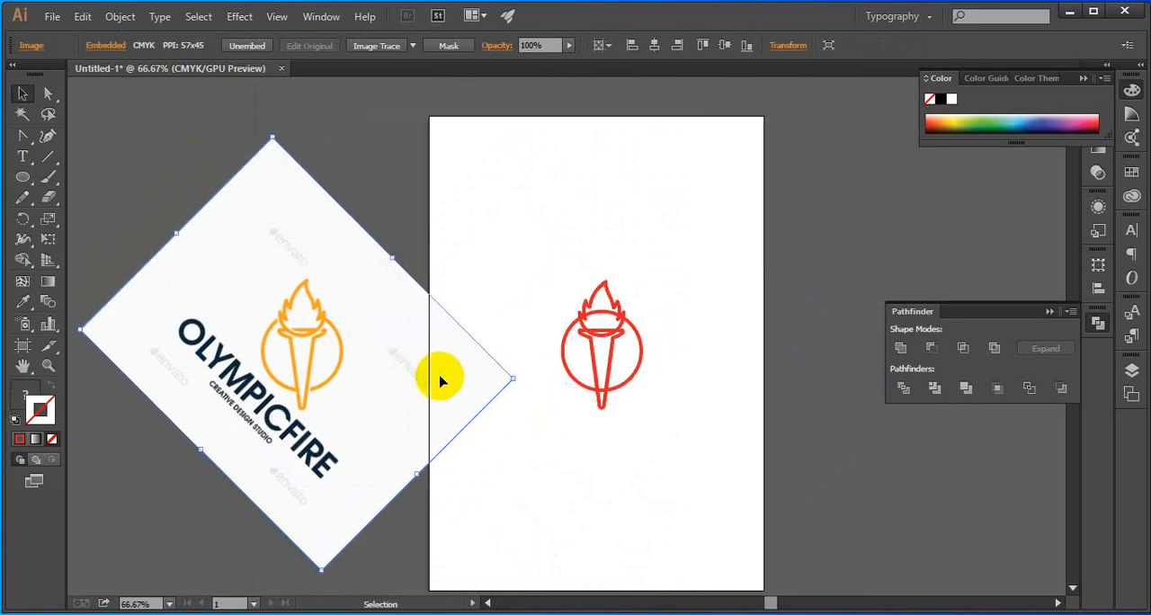
{"action": "left_click_drag", "start_coordinate": [440, 382], "coordinate": [659, 393]}
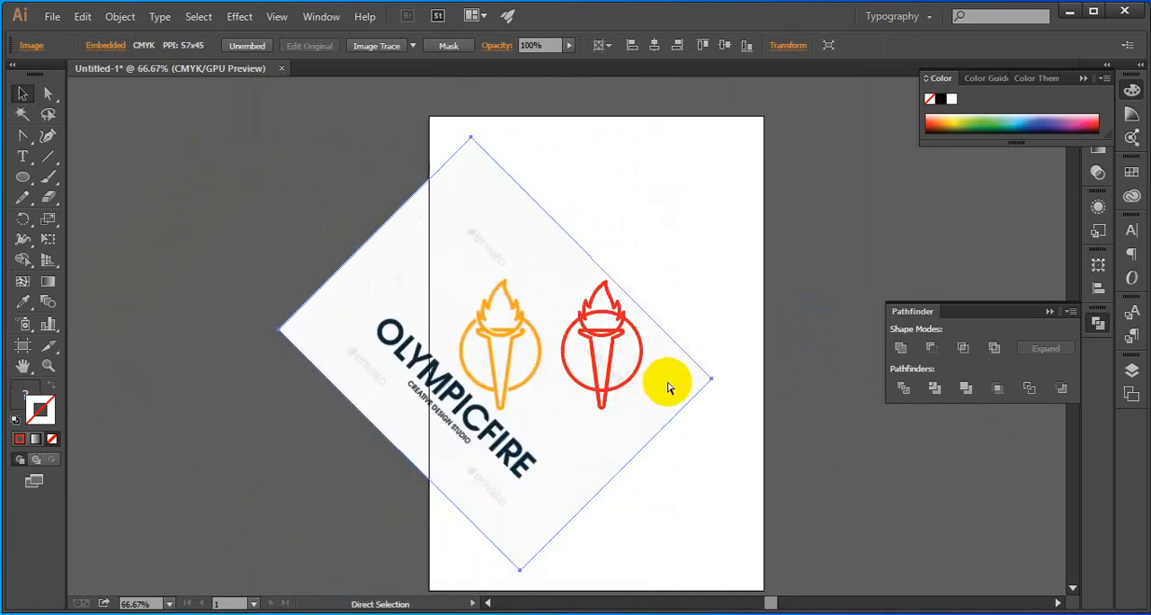
{"action": "key", "text": "ctrl+shift+a"}
Select the flame and ring without the torch body, split them with Pathfinder Divide, and deselect
{"action": "scroll", "coordinate": [633, 358], "scroll_direction": "up", "scroll_amount": 3}
{"action": "left_click_drag", "start_coordinate": [586, 445], "coordinate": [661, 441]}
{"action": "left_click_drag", "start_coordinate": [473, 278], "coordinate": [454, 322]}
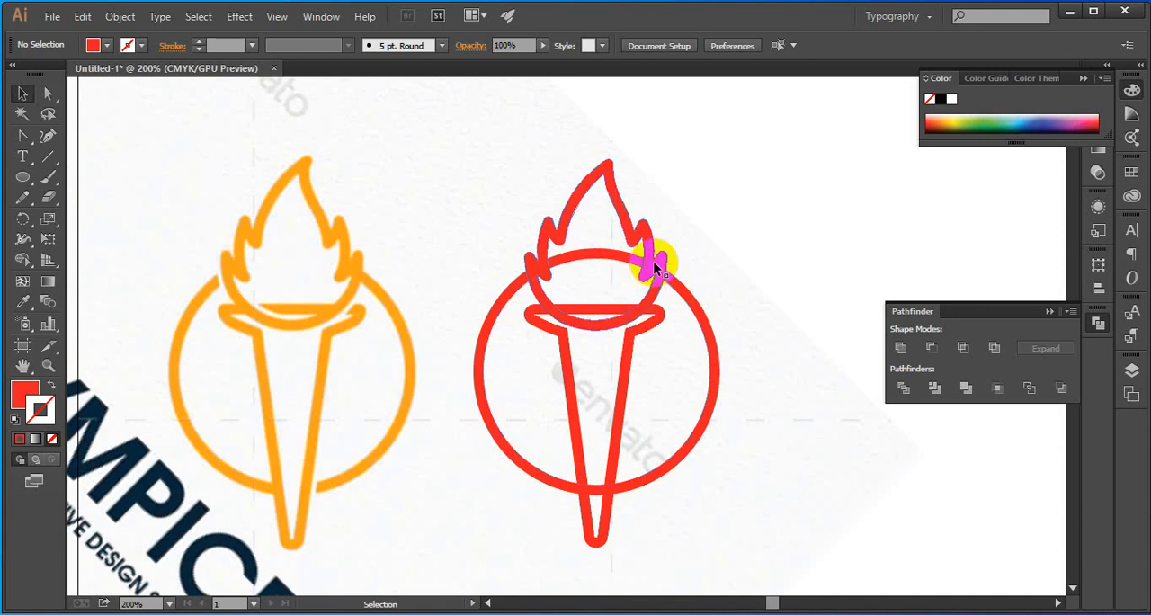
{"action": "left_click_drag", "start_coordinate": [706, 203], "coordinate": [643, 257]}
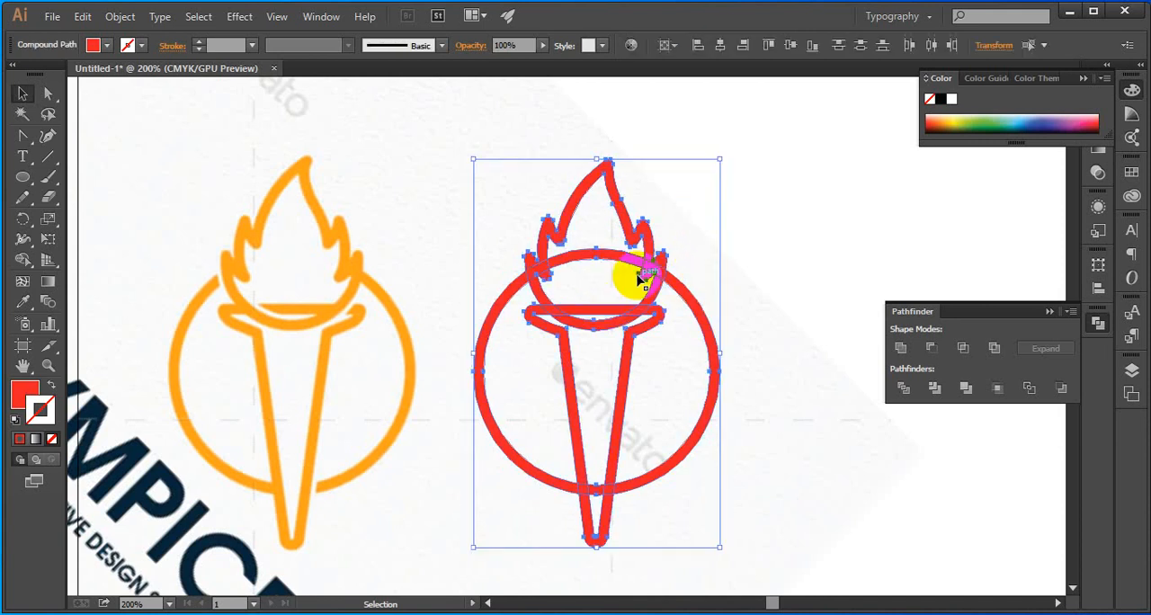
{"action": "left_click_drag", "start_coordinate": [764, 191], "coordinate": [619, 278]}
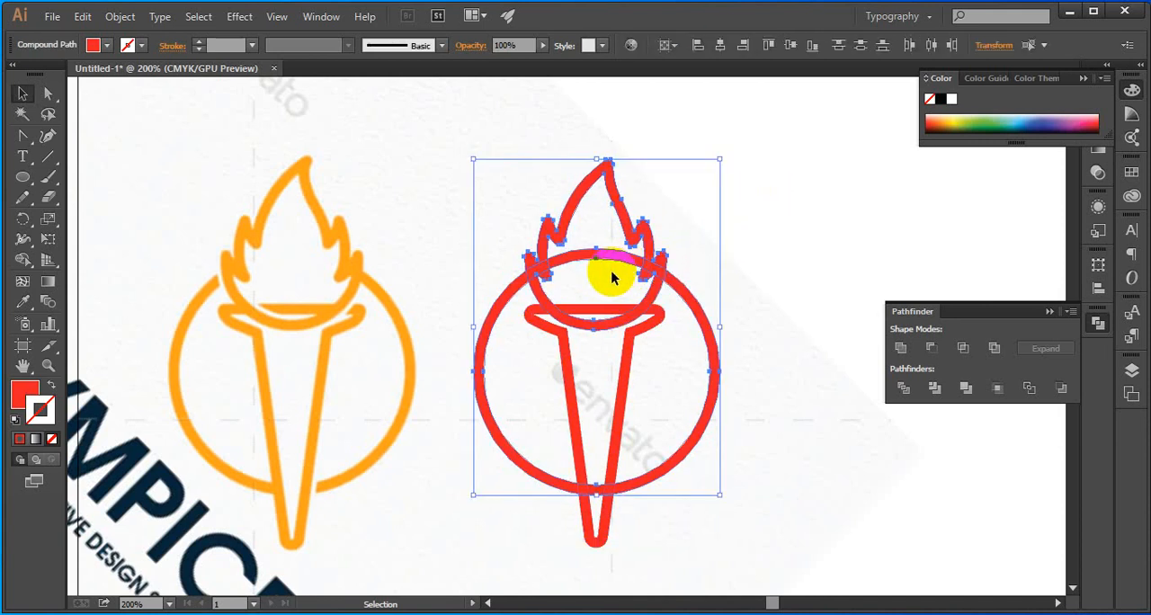
{"action": "left_click_drag", "start_coordinate": [747, 188], "coordinate": [620, 279]}
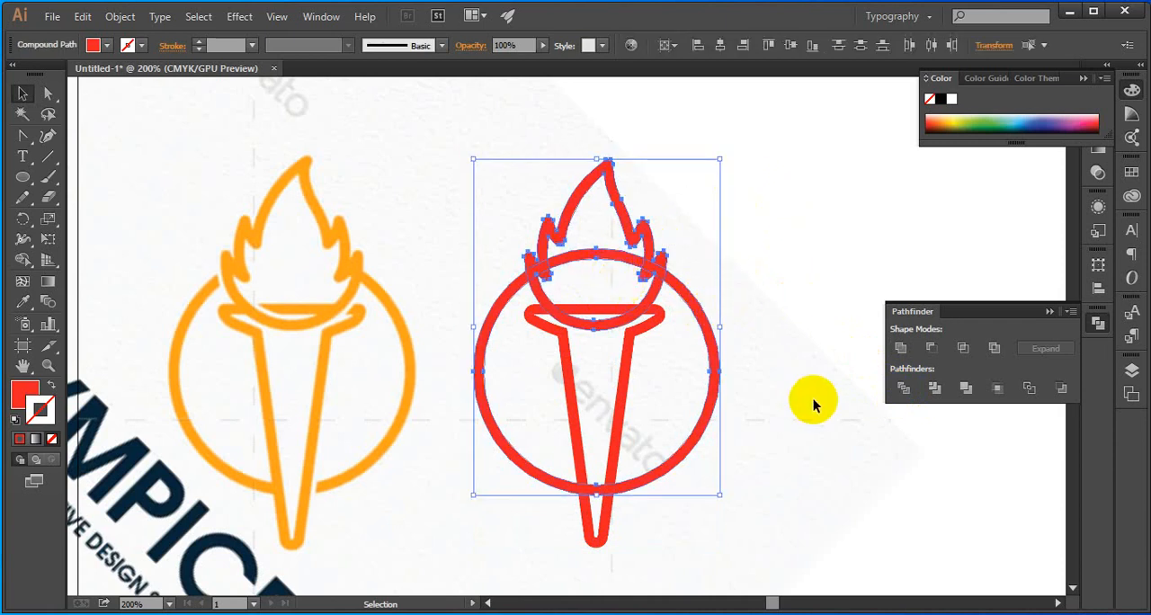
{"action": "left_click", "coordinate": [902, 391]}
{"action": "left_click", "coordinate": [764, 291]}
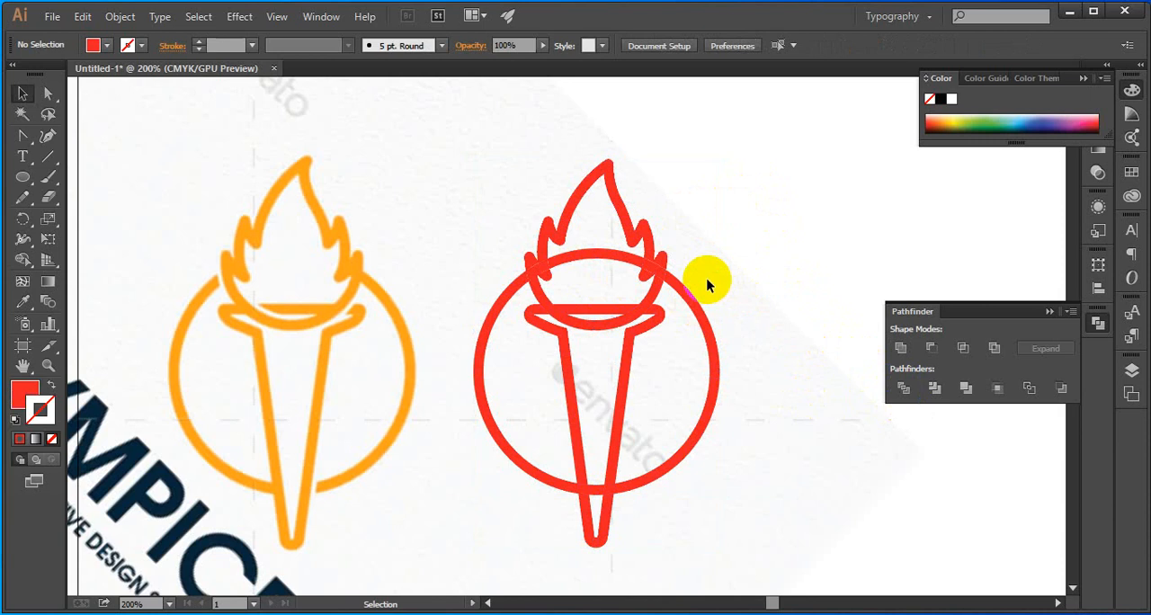
Ungroup the divided flame and ring pieces and deselect them
{"action": "scroll", "coordinate": [670, 275], "scroll_direction": "up", "scroll_amount": 8}
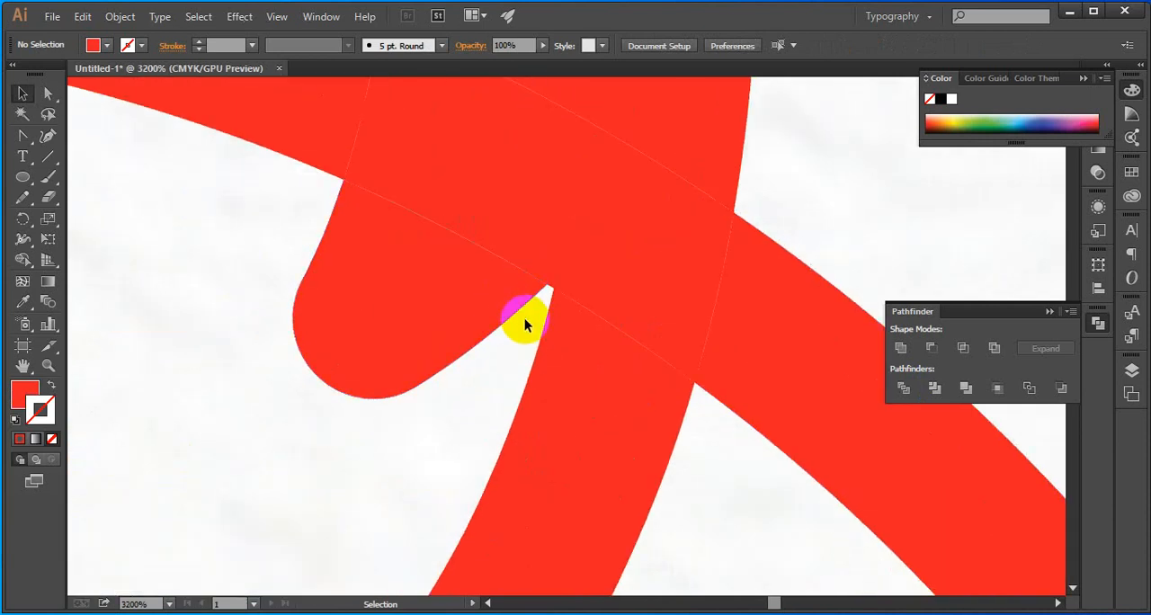
{"action": "left_click", "coordinate": [538, 300]}
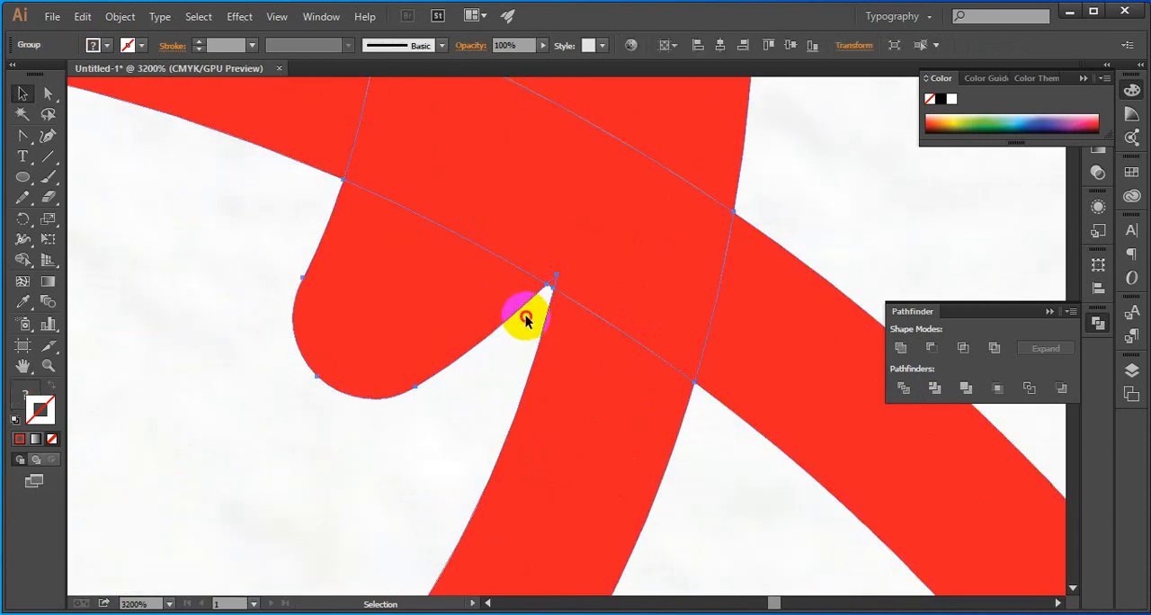
{"action": "left_click", "coordinate": [526, 319]}
{"action": "right_click", "coordinate": [550, 284]}
{"action": "left_click", "coordinate": [489, 216]}
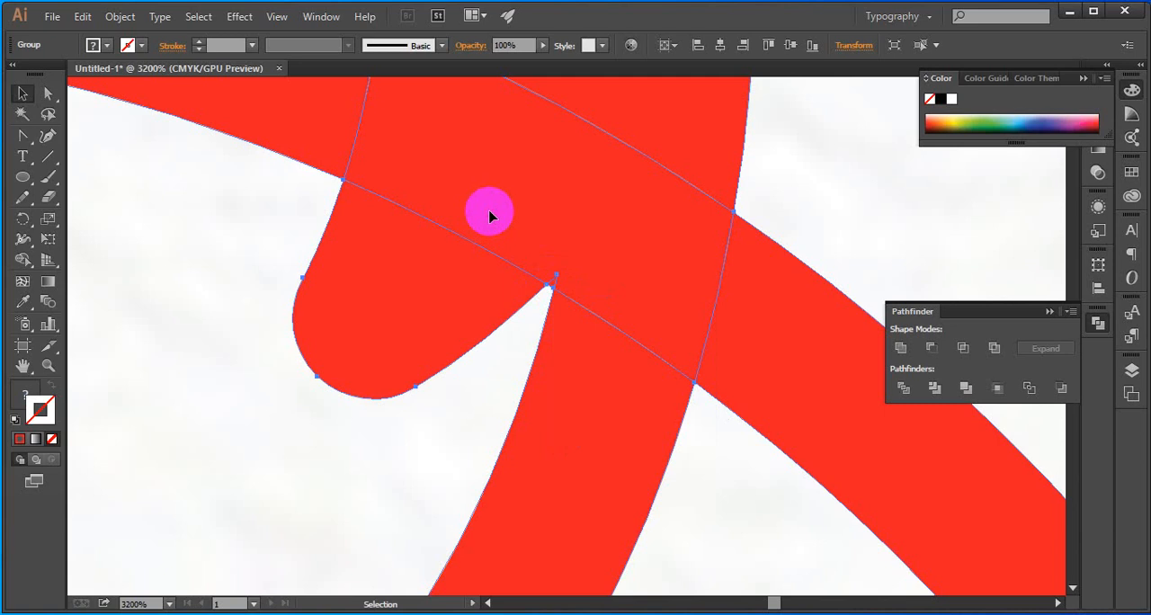
{"action": "right_click", "coordinate": [489, 216]}
{"action": "left_click", "coordinate": [547, 310]}
{"action": "left_click", "coordinate": [476, 368]}
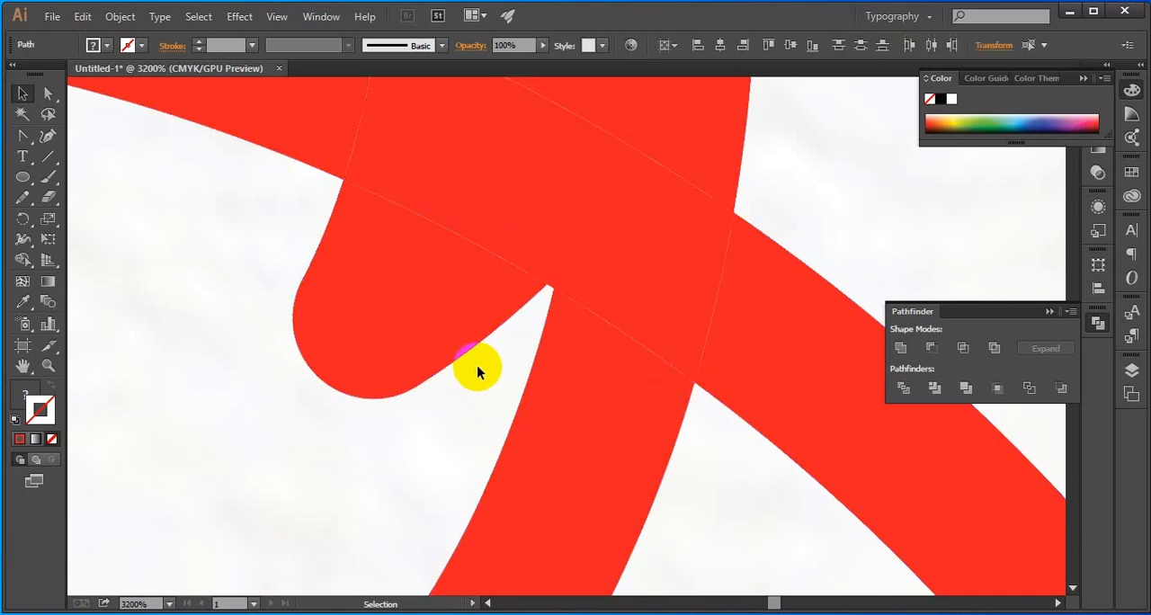
Try deleting the overlap piece where the ring crosses the flame's right side, and undo the deletion
{"action": "left_click", "coordinate": [554, 285]}
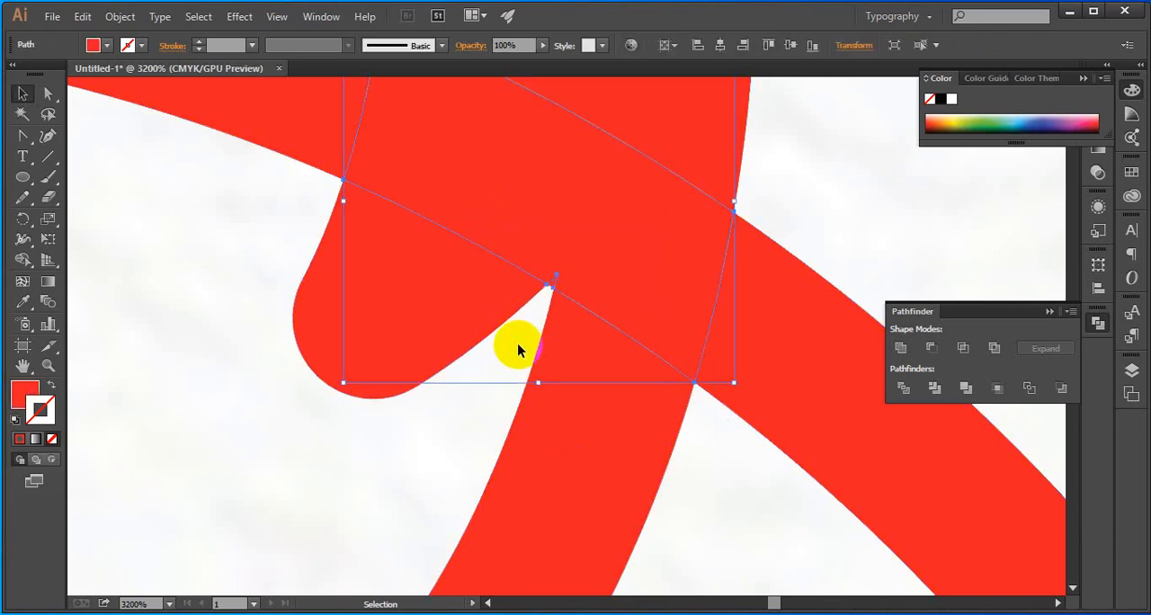
{"action": "key", "text": "Delete"}
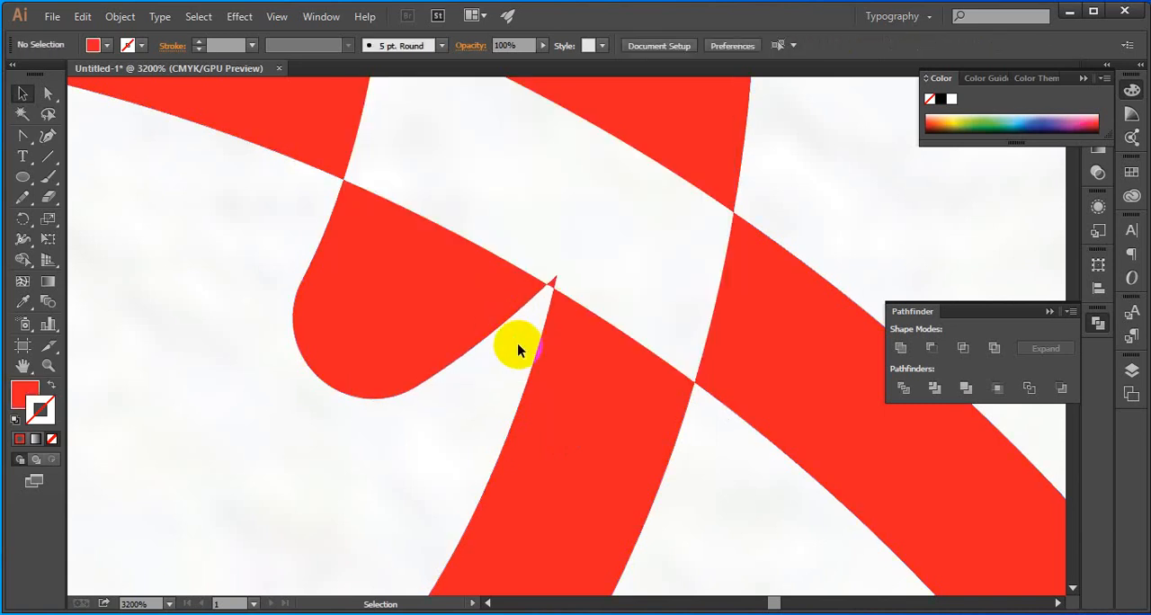
{"action": "key", "text": "ctrl+z"}
{"action": "left_click", "coordinate": [545, 306]}
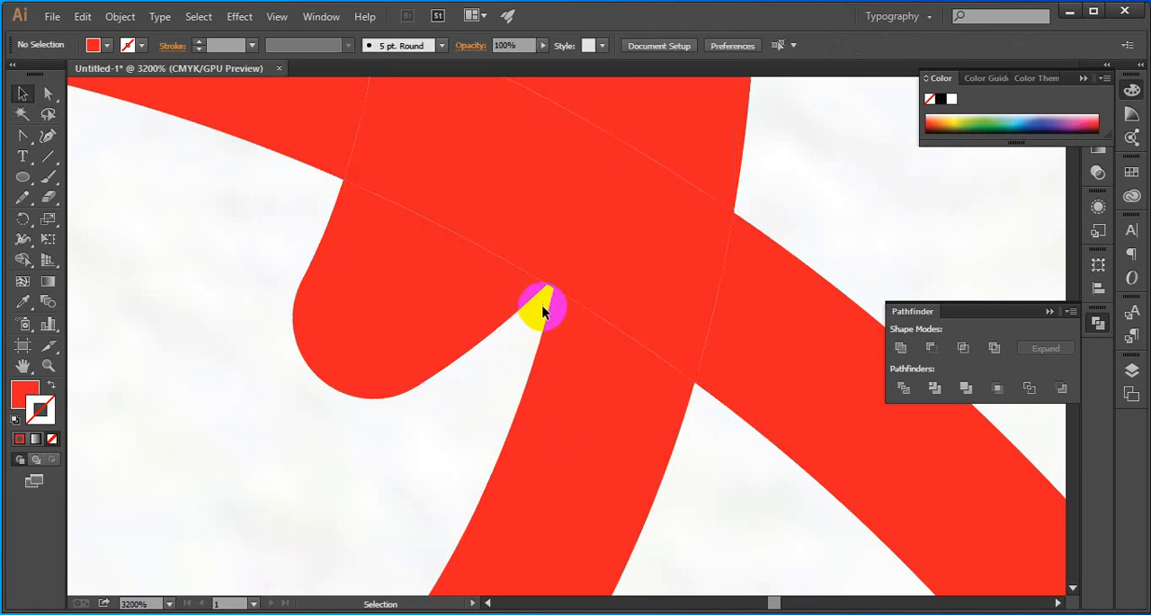
Delete the tiny triangular sliver in the notch where the ring crosses the flame's right side
{"action": "scroll", "coordinate": [544, 292], "scroll_direction": "up", "scroll_amount": 5}
{"action": "left_click_drag", "start_coordinate": [574, 196], "coordinate": [471, 417]}
{"action": "left_click", "coordinate": [534, 311]}
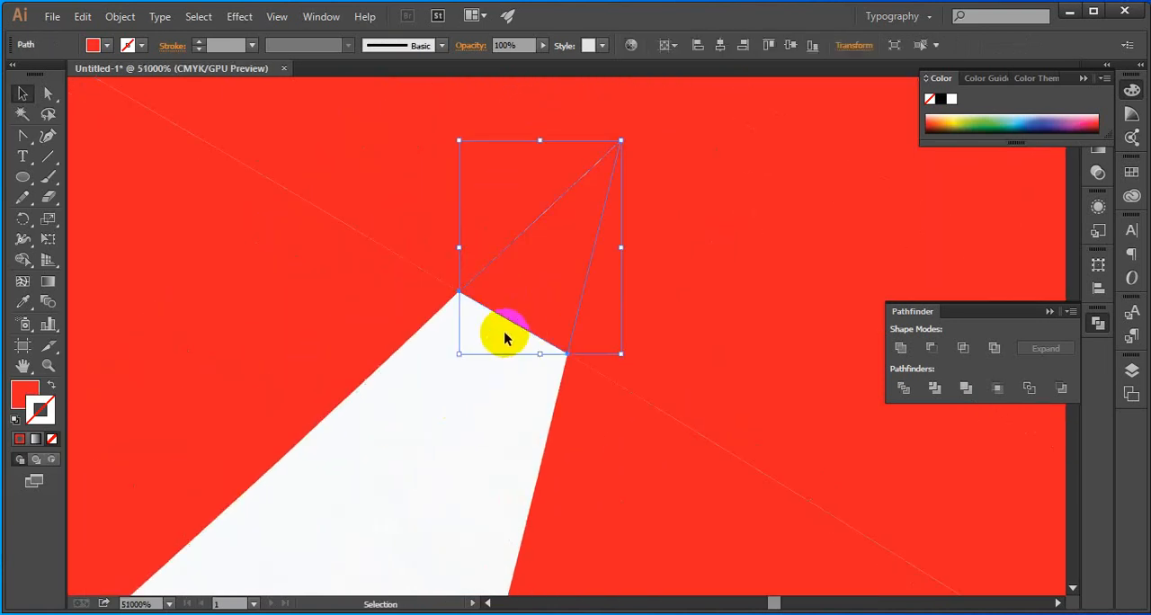
{"action": "key", "text": "Delete"}
Delete the arc of the ring that runs inside the flame
{"action": "scroll", "coordinate": [506, 344], "scroll_direction": "down", "scroll_amount": 10}
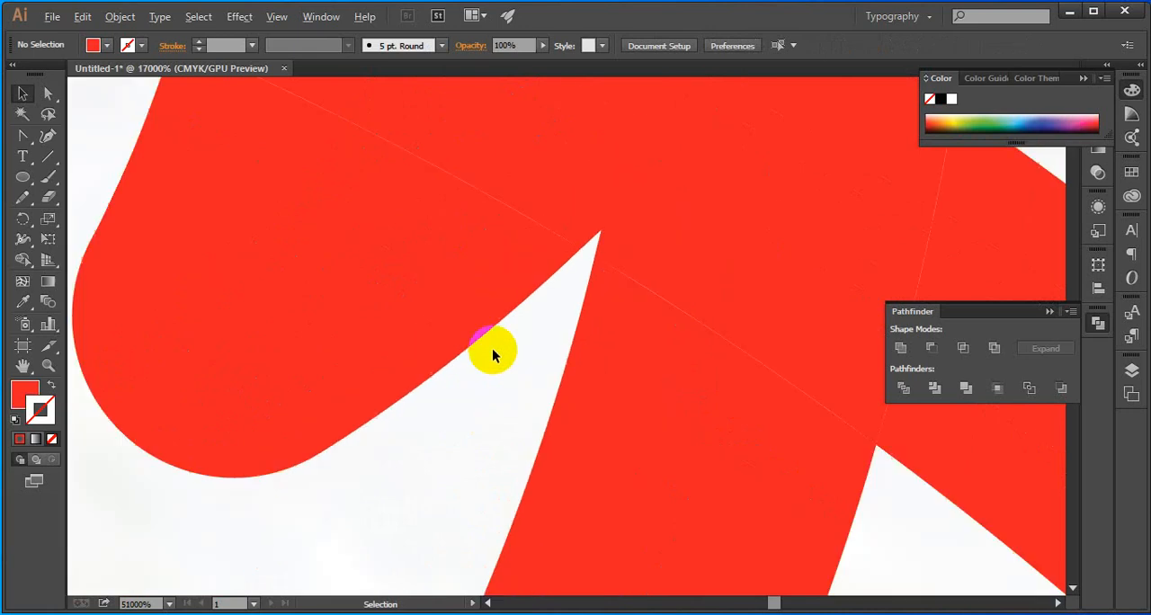
{"action": "left_click", "coordinate": [402, 271]}
{"action": "scroll", "coordinate": [428, 285], "scroll_direction": "down", "scroll_amount": 3}
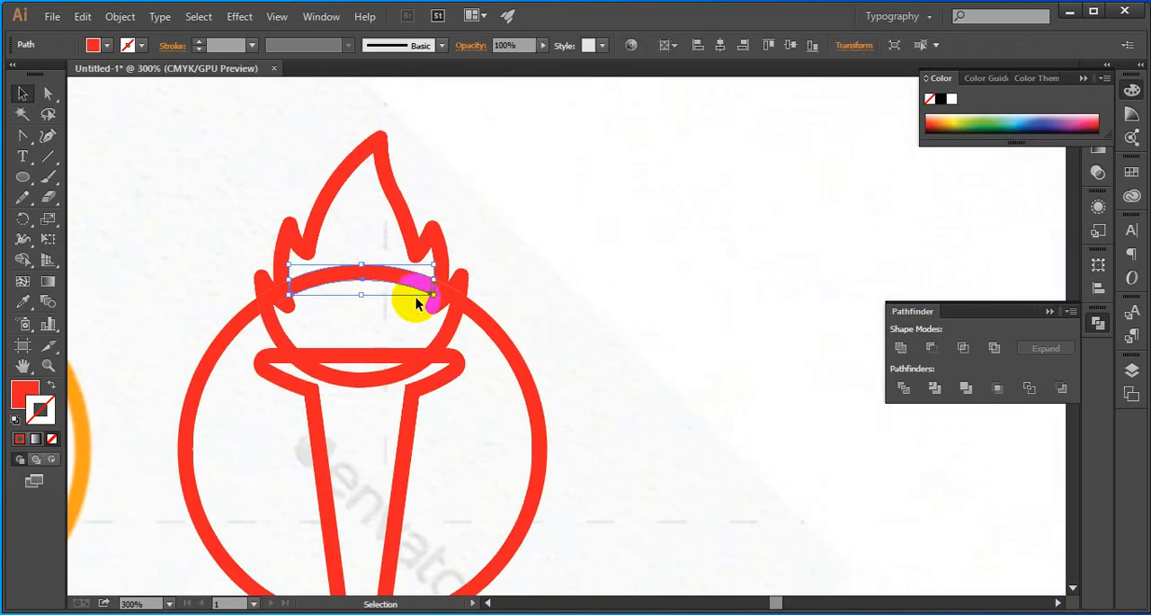
{"action": "key", "text": "Delete"}
Delete the tiny triangular sliver in the notch where the ring crosses the flame's left side
{"action": "scroll", "coordinate": [268, 301], "scroll_direction": "up", "scroll_amount": 10}
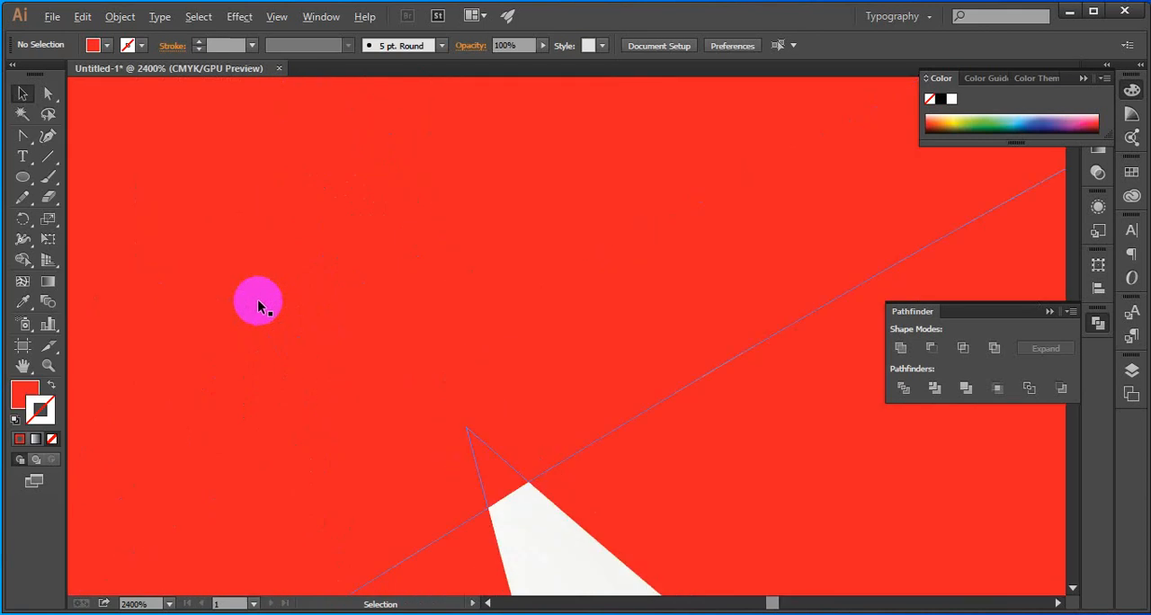
{"action": "left_click", "coordinate": [489, 477]}
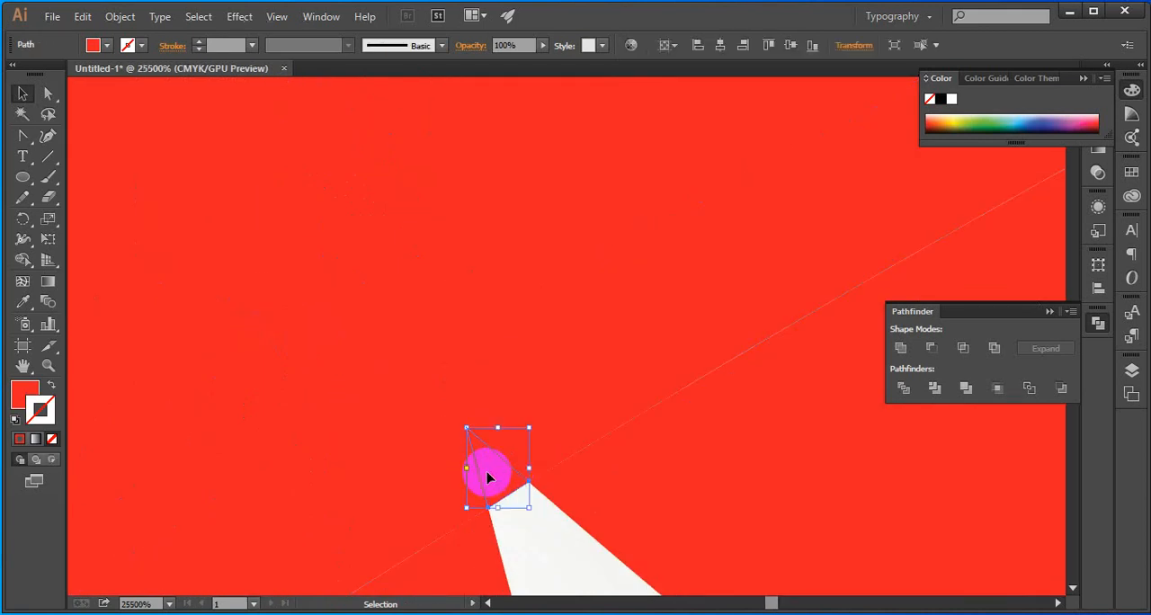
{"action": "key", "text": "Delete"}
{"action": "scroll", "coordinate": [500, 486], "scroll_direction": "down", "scroll_amount": 8}
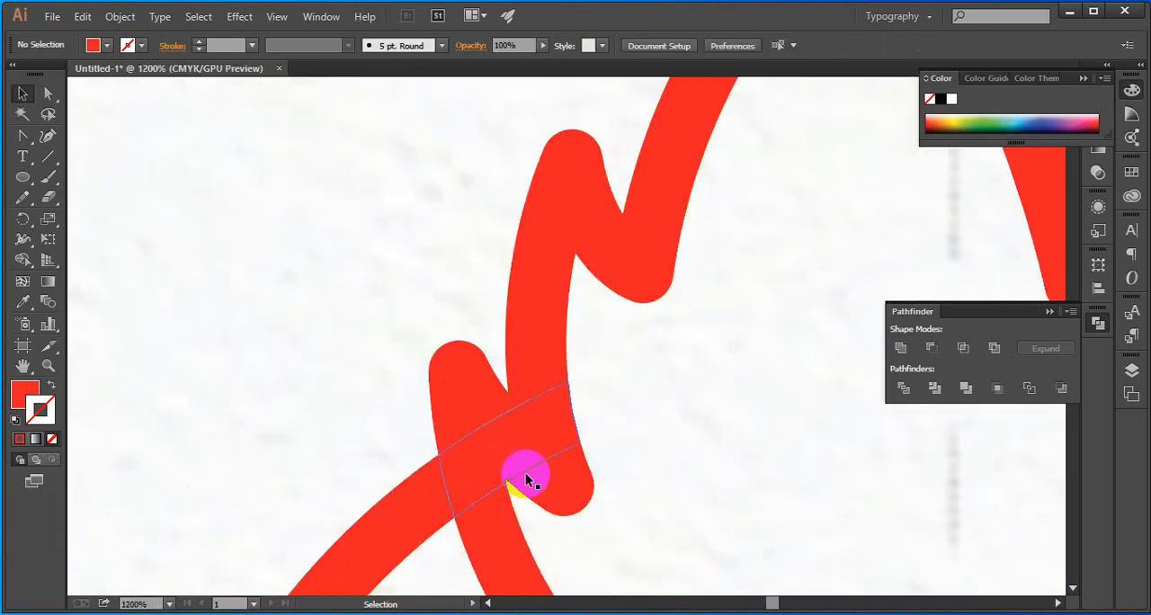
Merge the flame's outline, crossing pieces and lower curve into one shape with Pathfinder Unite, and deselect it
{"action": "scroll", "coordinate": [525, 473], "scroll_direction": "down", "scroll_amount": 6}
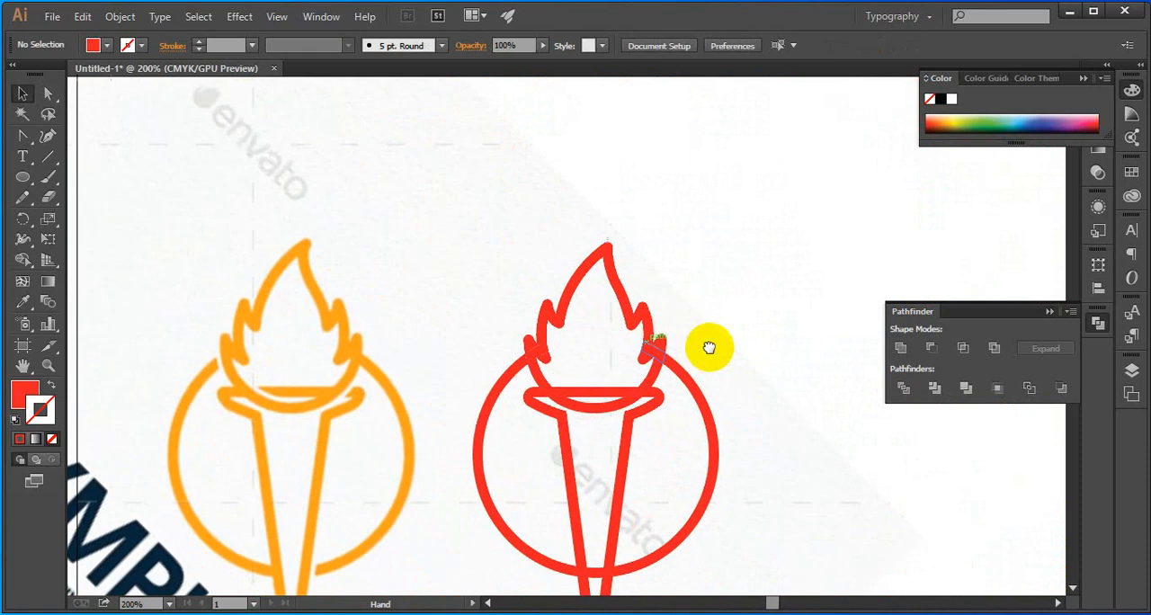
{"action": "scroll", "coordinate": [624, 384], "scroll_direction": "up", "scroll_amount": 2}
{"action": "left_click", "coordinate": [683, 321]}
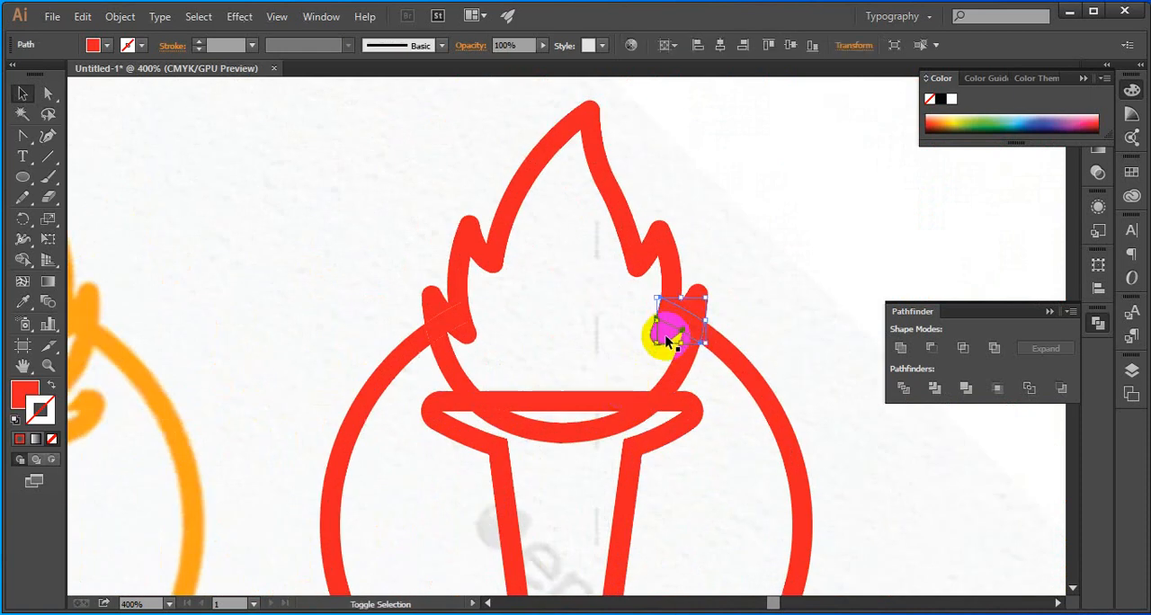
{"action": "left_click", "coordinate": [671, 310], "text": "shift"}
{"action": "left_click", "coordinate": [670, 274], "text": "shift"}
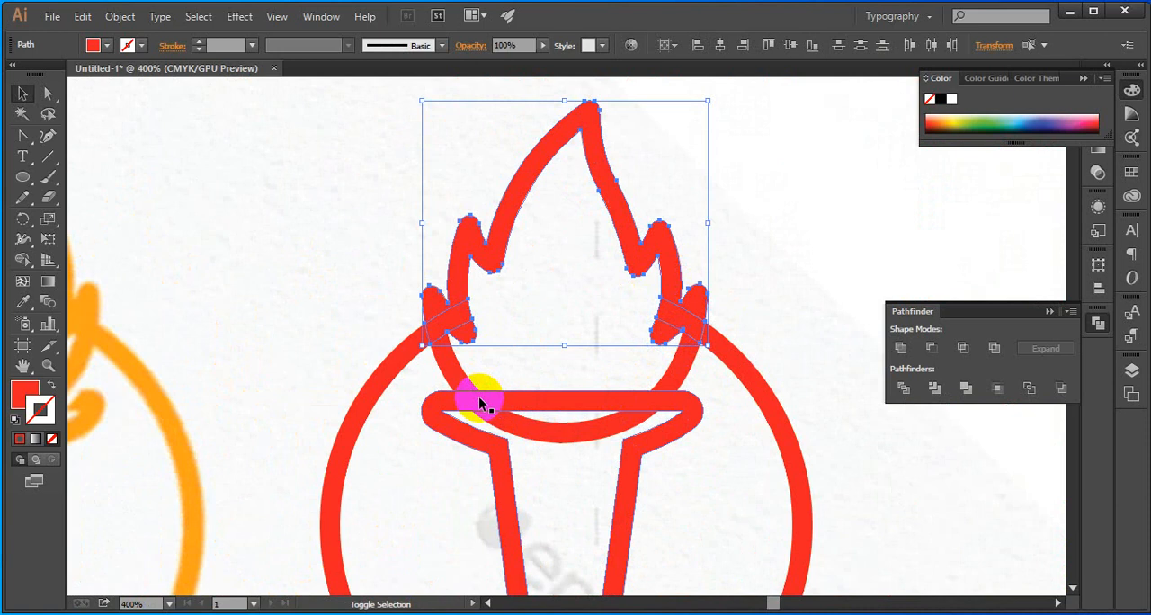
{"action": "left_click", "coordinate": [449, 360], "text": "shift"}
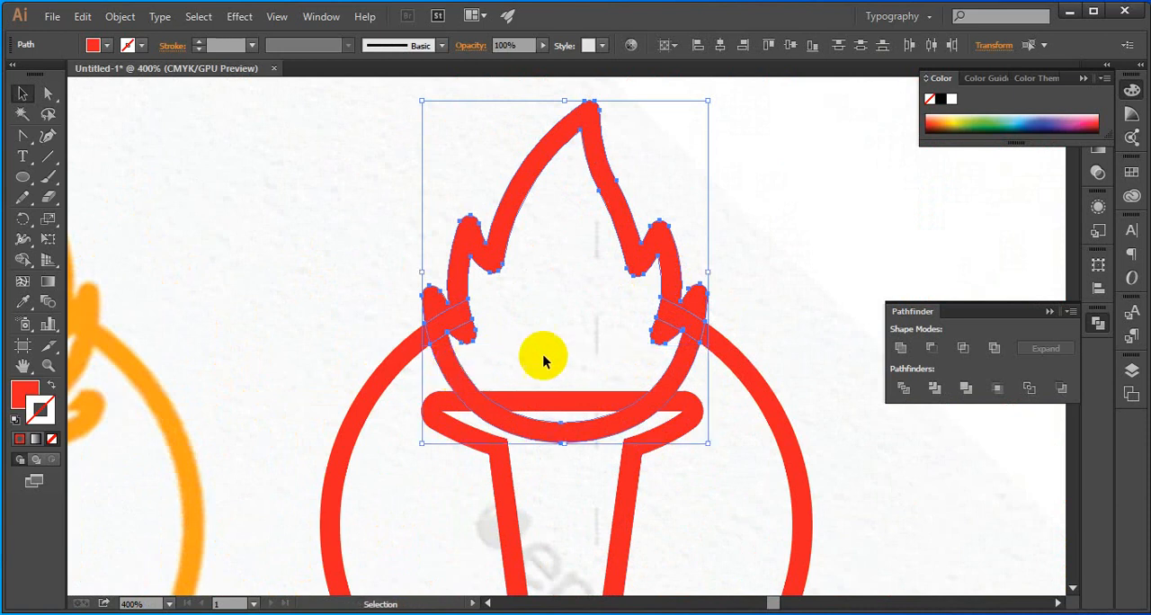
{"action": "left_click", "coordinate": [900, 349]}
{"action": "left_click", "coordinate": [781, 301]}
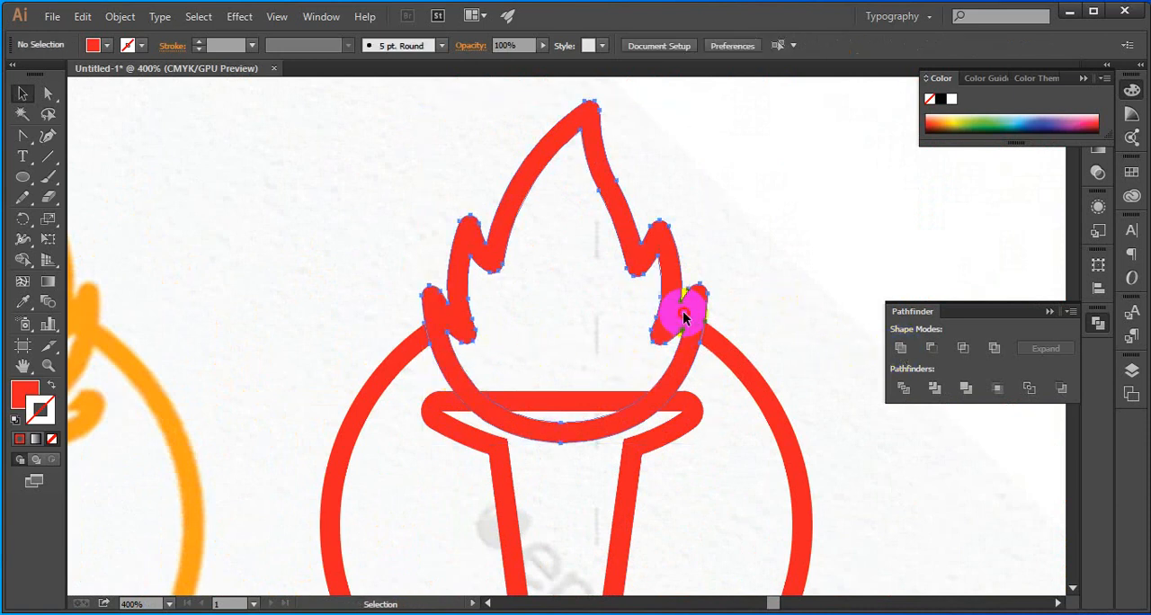
{"action": "left_click", "coordinate": [683, 317]}
{"action": "left_click", "coordinate": [583, 243]}
Add a solid colour stroke to the merged flame shape
{"action": "key", "text": "ctrl+minus"}
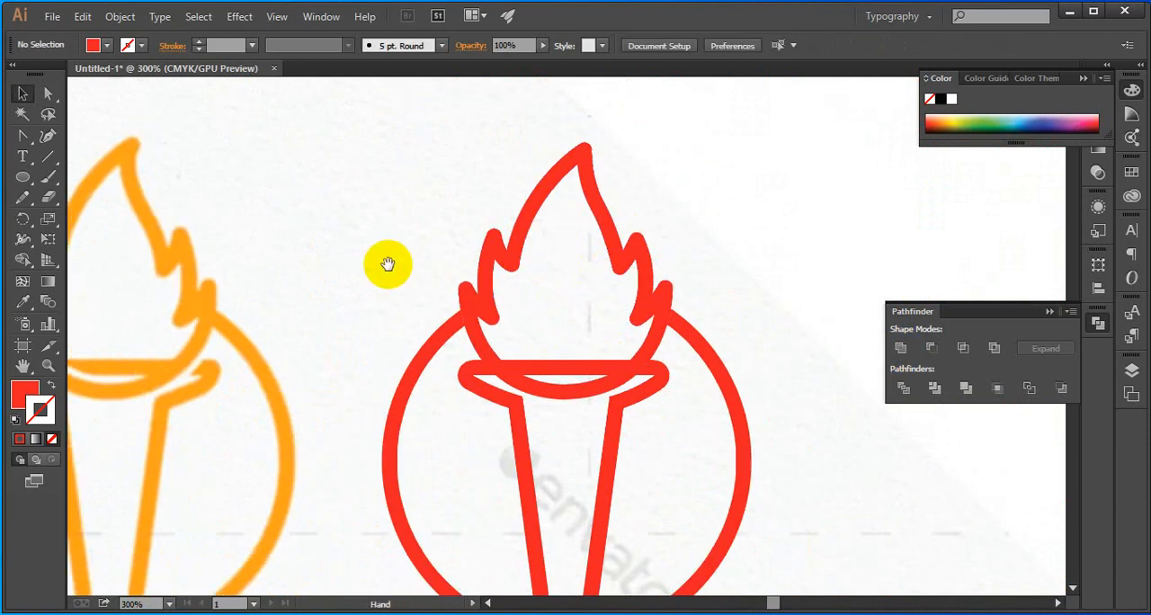
{"action": "left_click_drag", "start_coordinate": [388, 263], "coordinate": [522, 267]}
{"action": "left_click", "coordinate": [626, 297]}
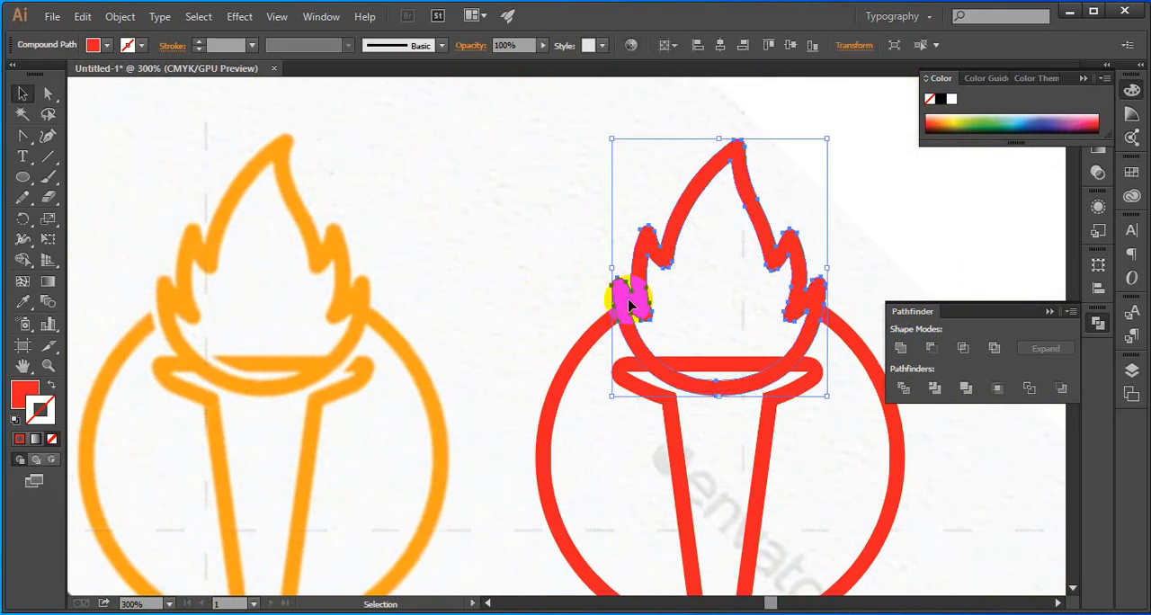
{"action": "left_click", "coordinate": [810, 448]}
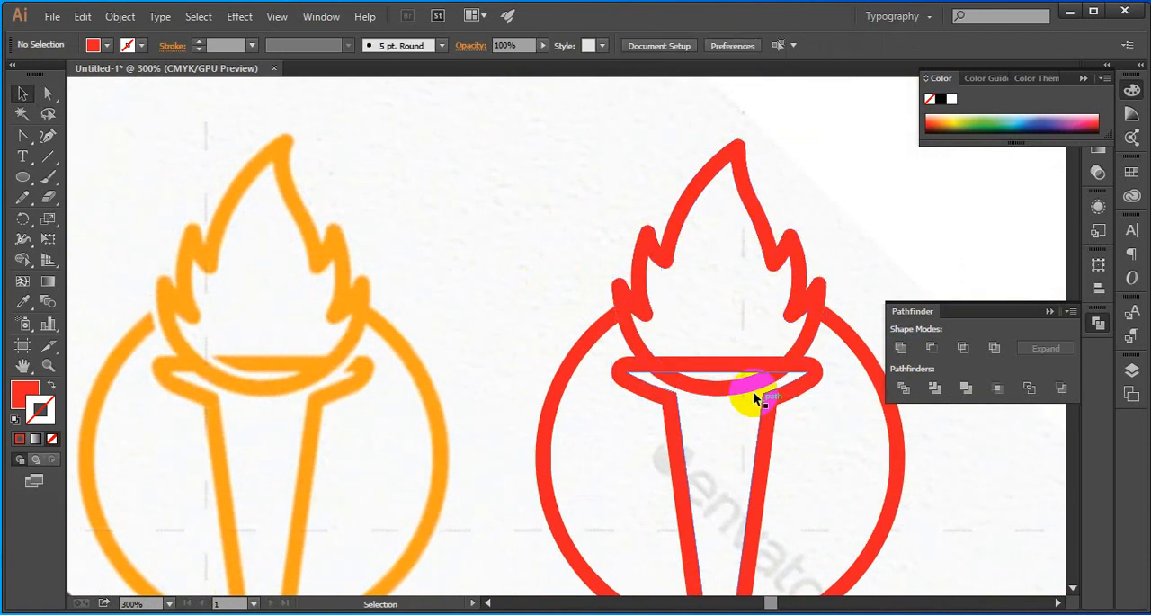
{"action": "left_click", "coordinate": [723, 357]}
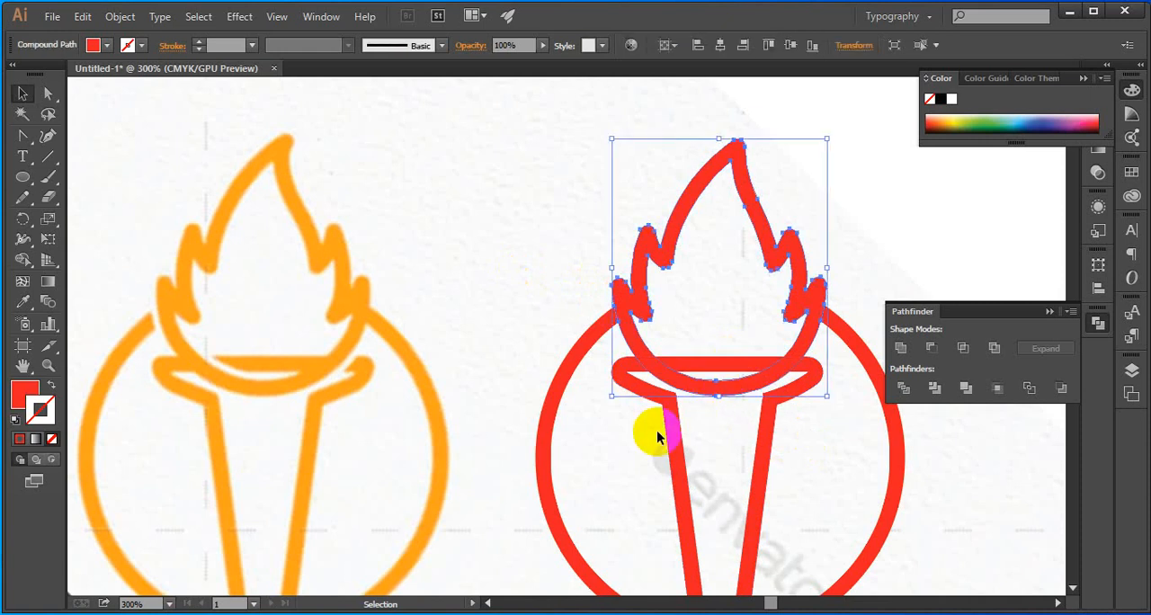
{"action": "left_click", "coordinate": [537, 303]}
{"action": "left_click", "coordinate": [638, 290]}
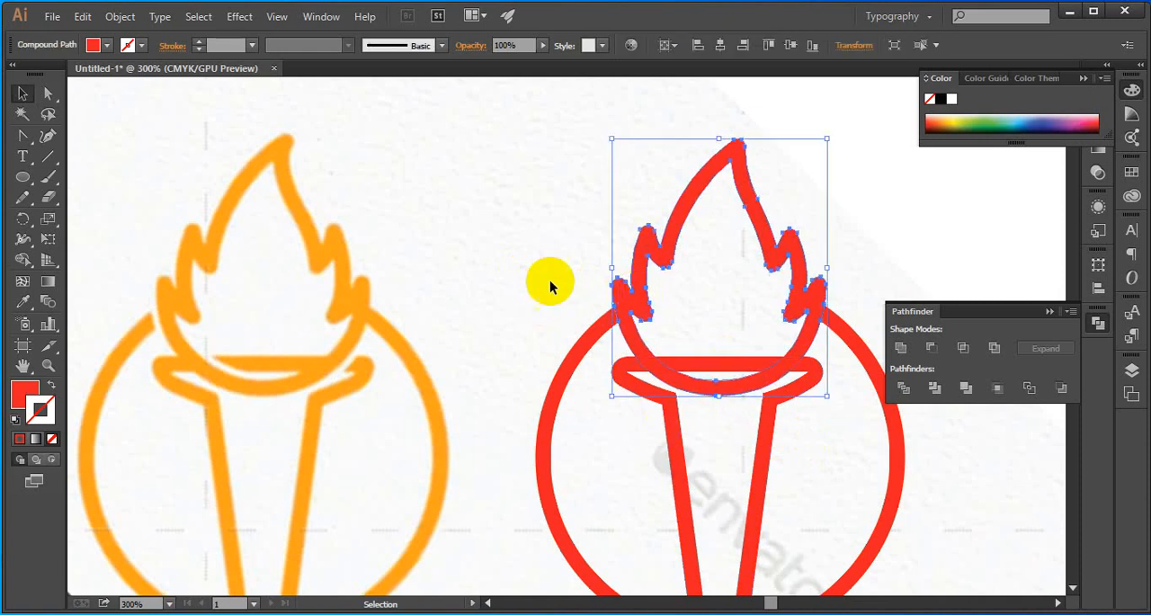
{"action": "left_click", "coordinate": [38, 412]}
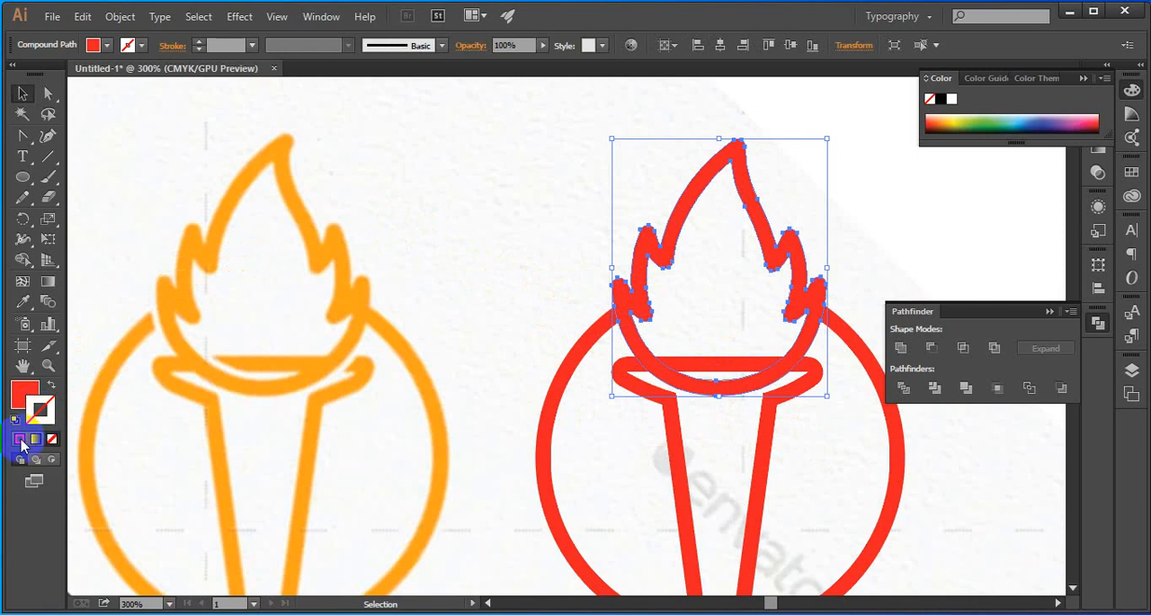
{"action": "left_click", "coordinate": [22, 395]}
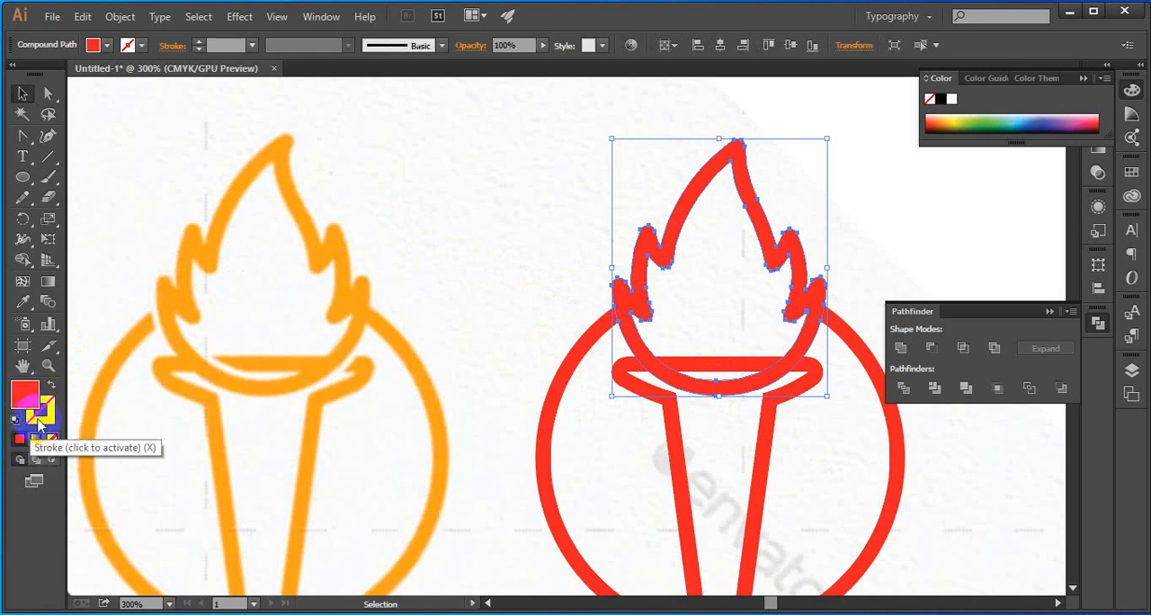
{"action": "left_click", "coordinate": [45, 417]}
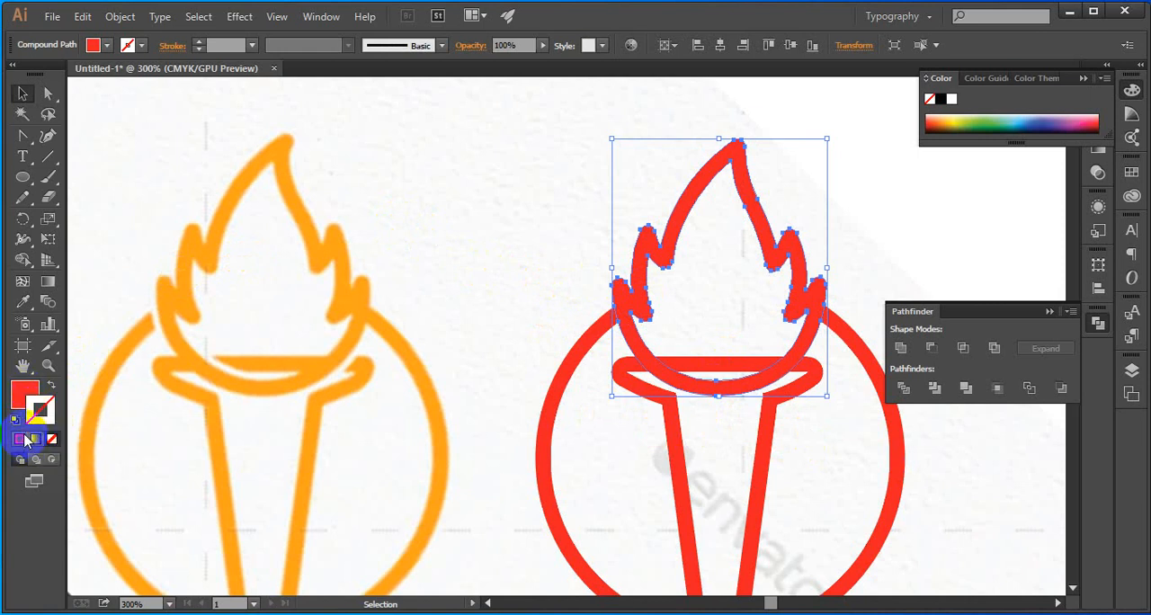
{"action": "left_click", "coordinate": [21, 439]}
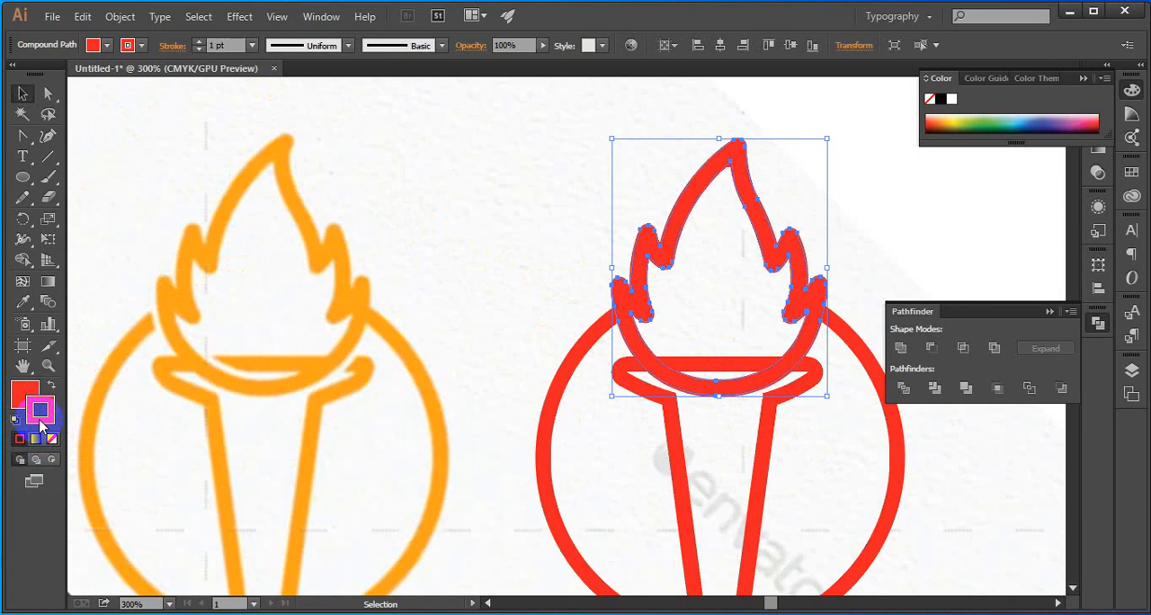
Set the flame's stroke colour to black, 000000
{"action": "double_click", "coordinate": [41, 419]}
{"action": "left_click_drag", "start_coordinate": [689, 408], "coordinate": [629, 455]}
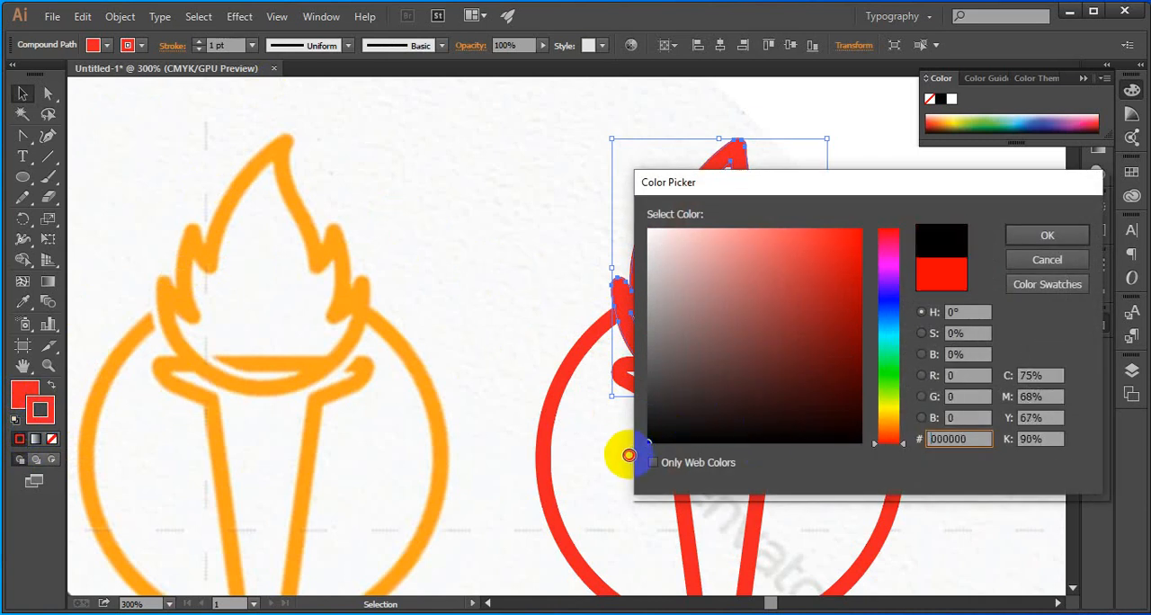
{"action": "left_click", "coordinate": [1009, 236]}
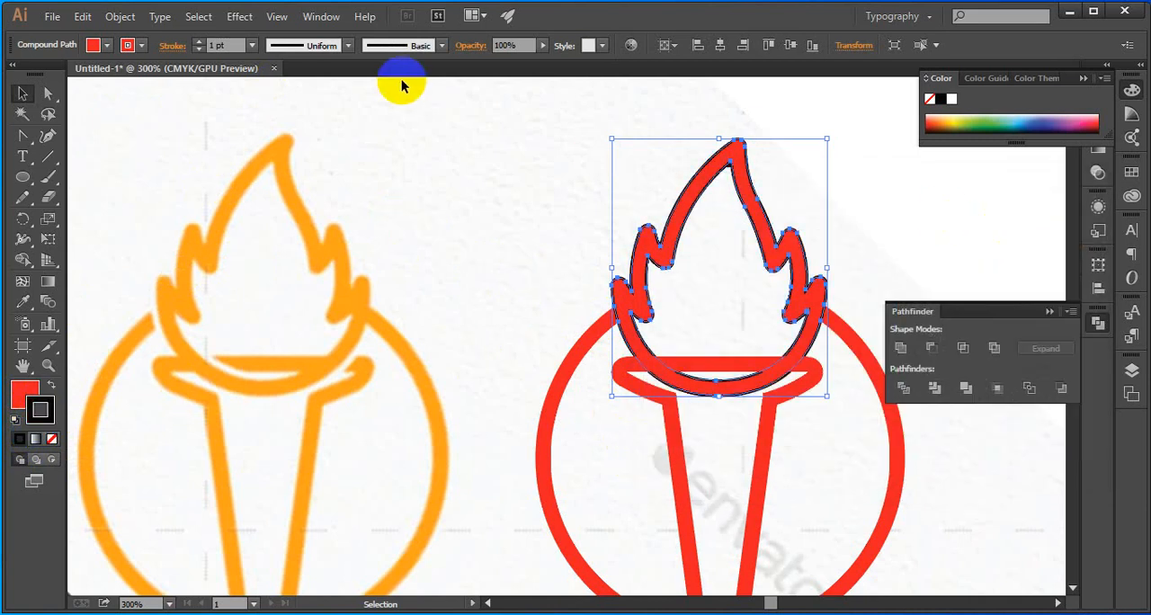
Align the flame's stroke to the outside and set its weight to 2 pt
{"action": "left_click", "coordinate": [174, 44]}
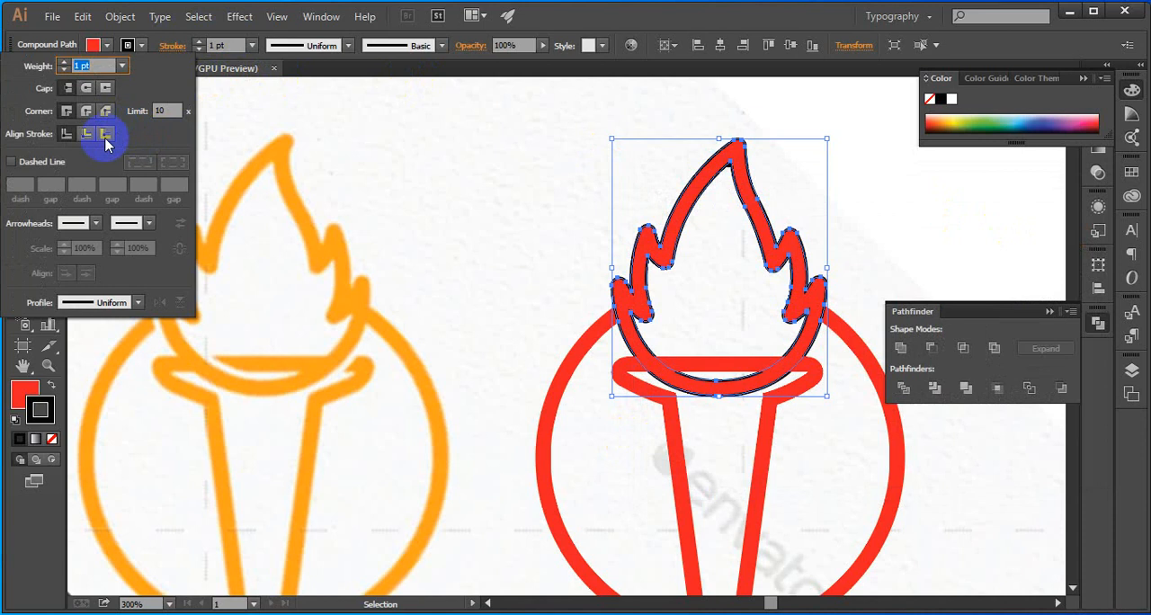
{"action": "left_click", "coordinate": [101, 137]}
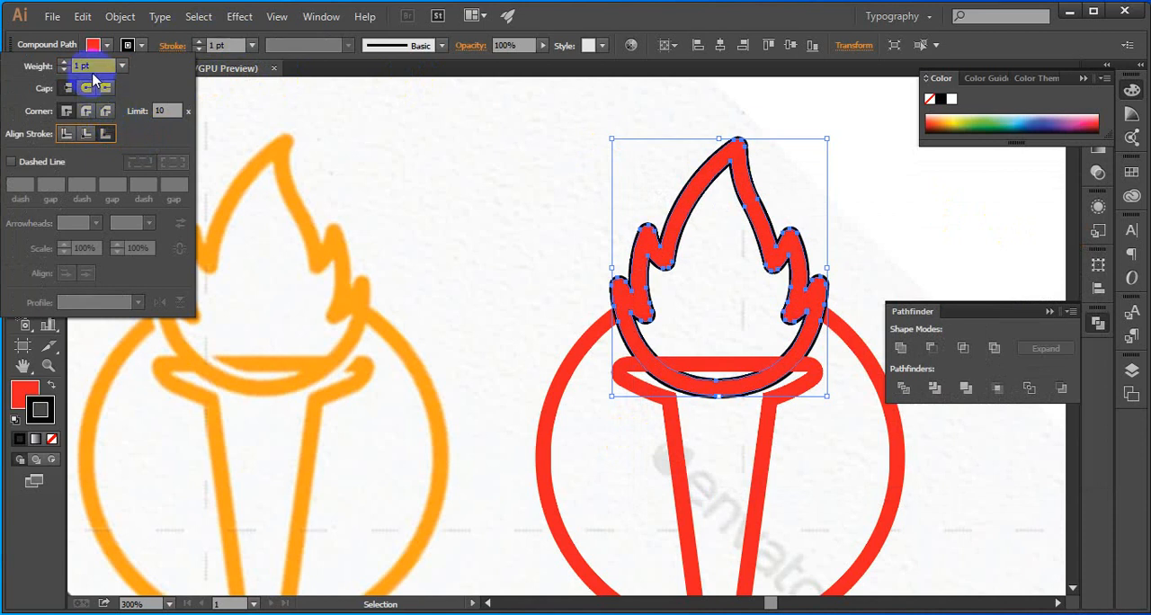
{"action": "left_click", "coordinate": [65, 64]}
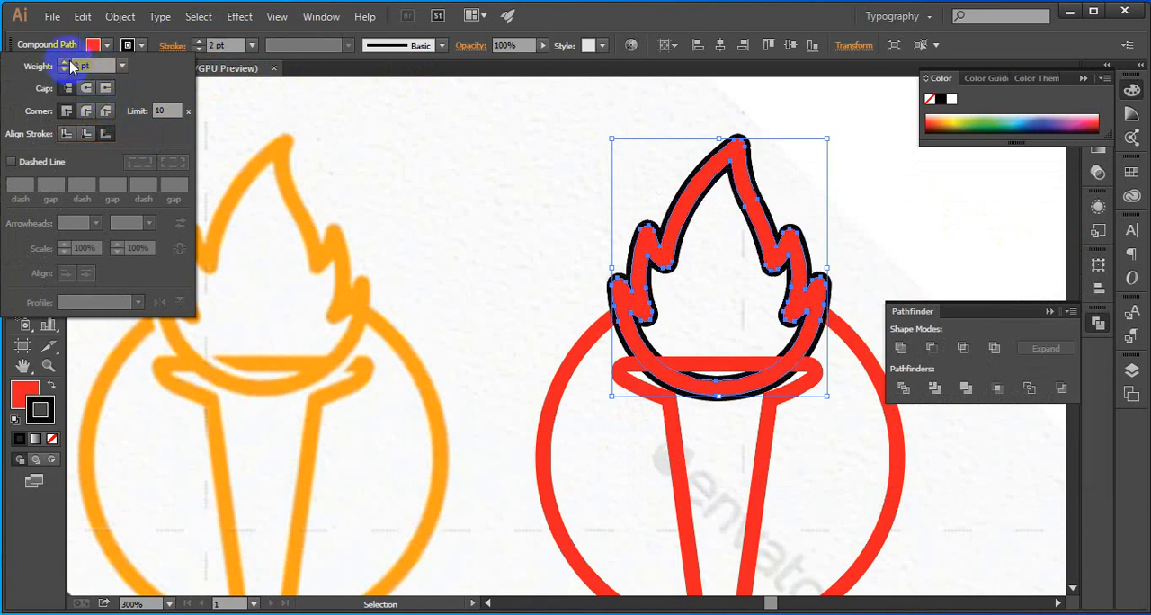
{"action": "left_click", "coordinate": [401, 176]}
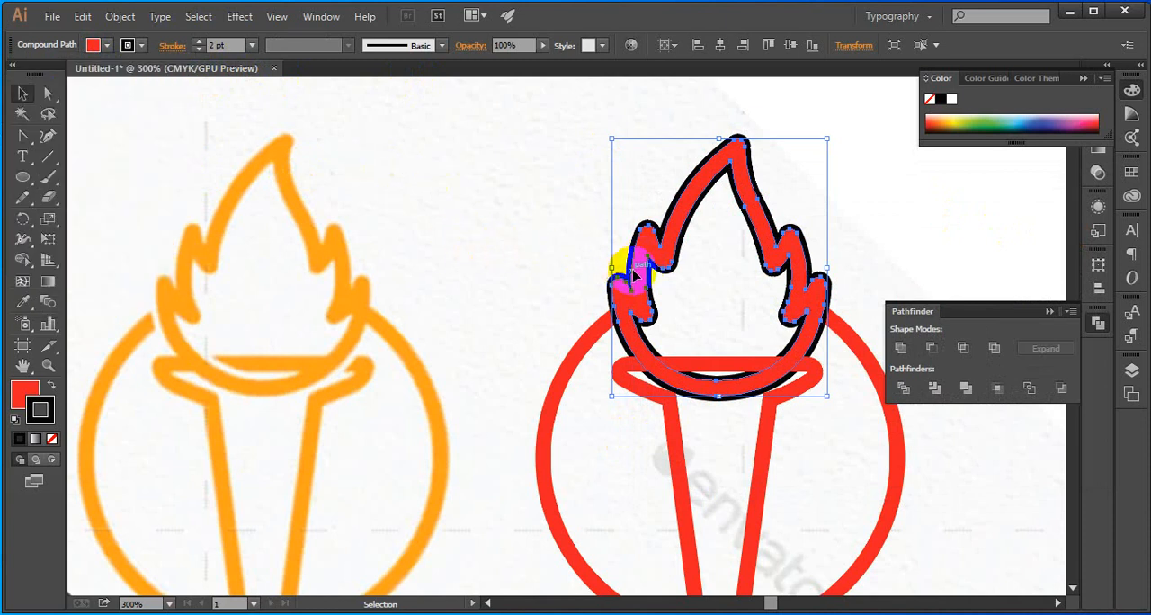
Convert the flame's black stroke to a filled shape with Outline Stroke, and ungroup it from the red flame
{"action": "left_click", "coordinate": [120, 16]}
{"action": "mouse_move", "coordinate": [159, 16]}
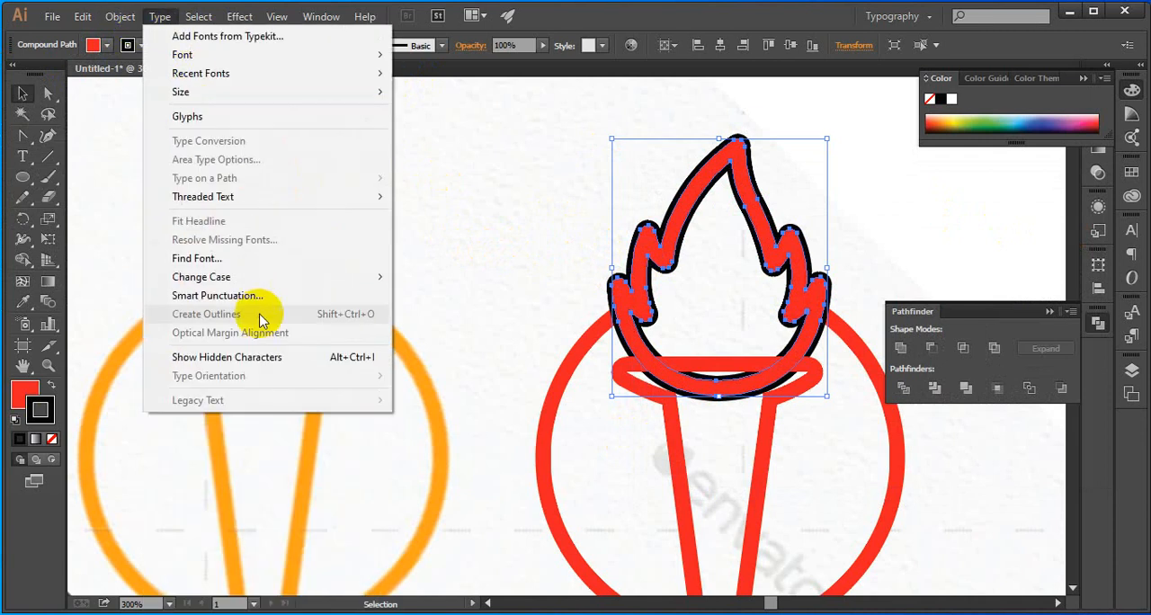
{"action": "mouse_move", "coordinate": [116, 18]}
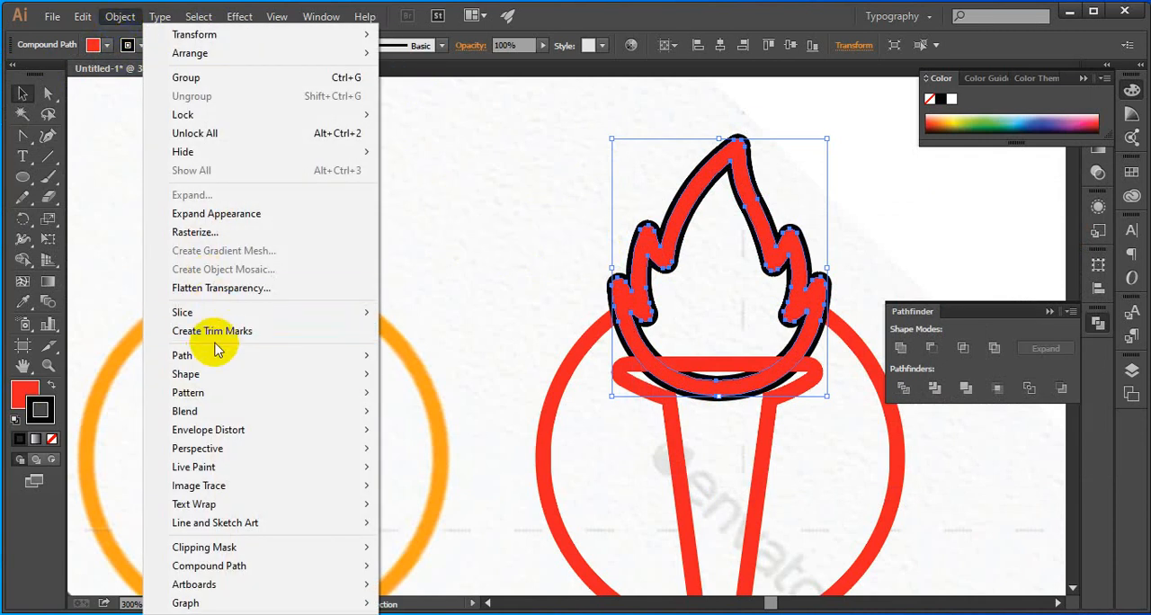
{"action": "mouse_move", "coordinate": [215, 355]}
{"action": "left_click", "coordinate": [490, 396]}
{"action": "left_click", "coordinate": [470, 272]}
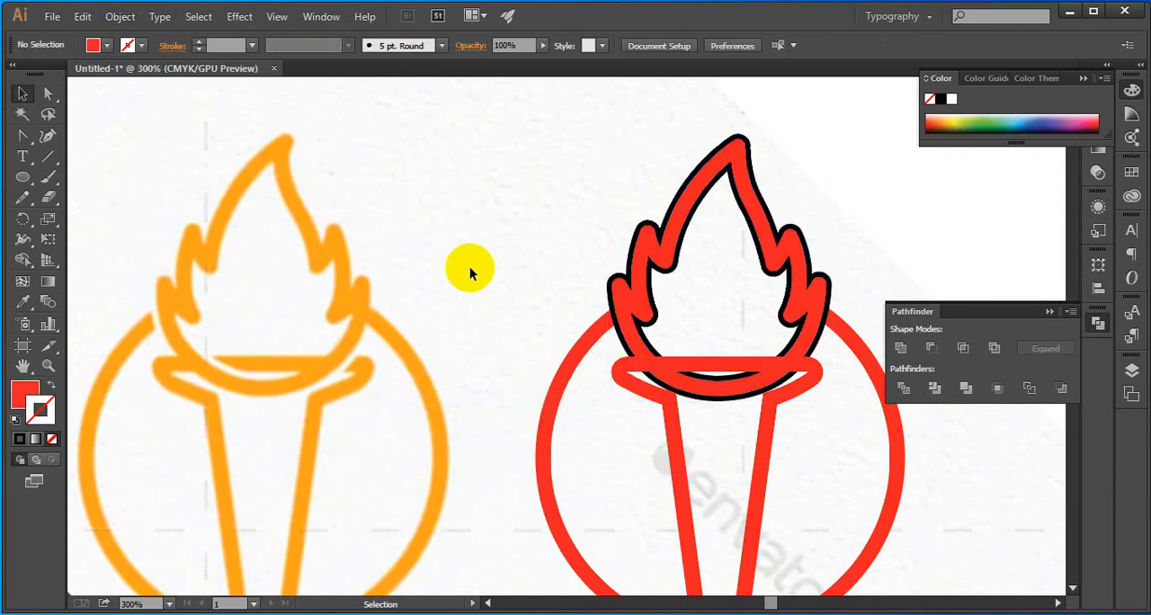
{"action": "right_click", "coordinate": [636, 327]}
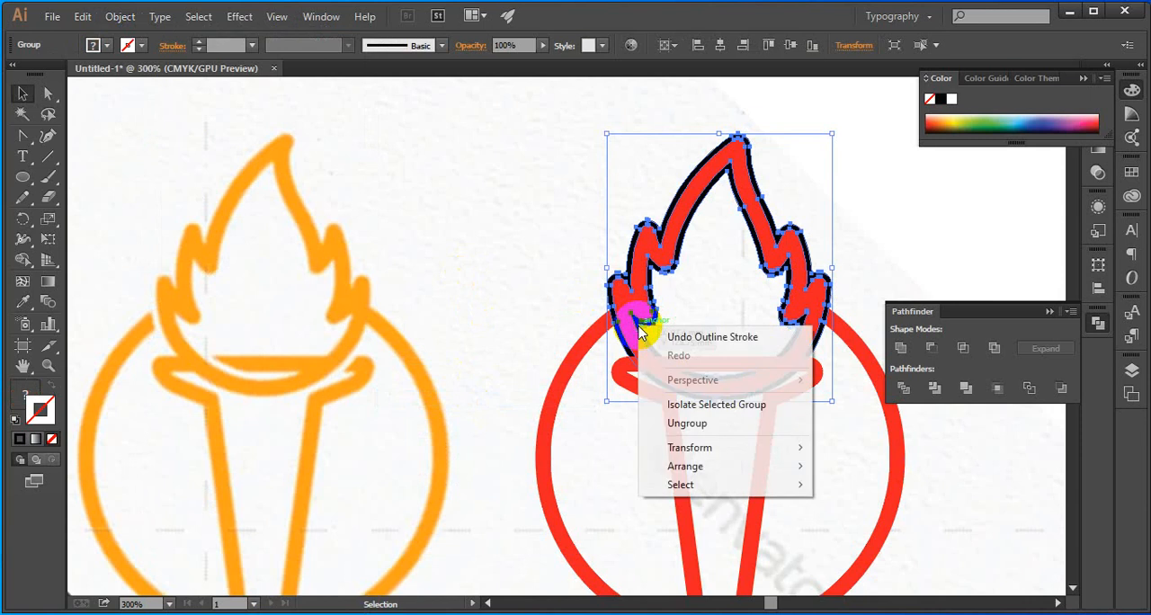
{"action": "left_click", "coordinate": [689, 433]}
{"action": "left_click", "coordinate": [540, 324]}
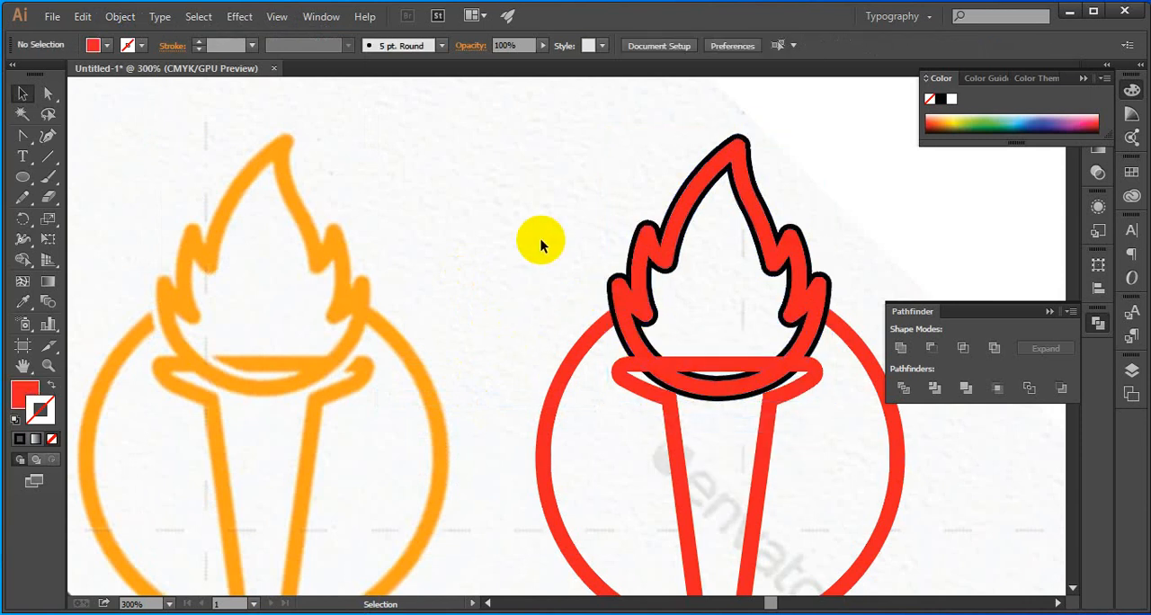
Divide the overlapping flame, black outline, ring and torch into separate pieces with the Pathfinder, ungroup them and deselect
{"action": "left_click_drag", "start_coordinate": [536, 233], "coordinate": [693, 378]}
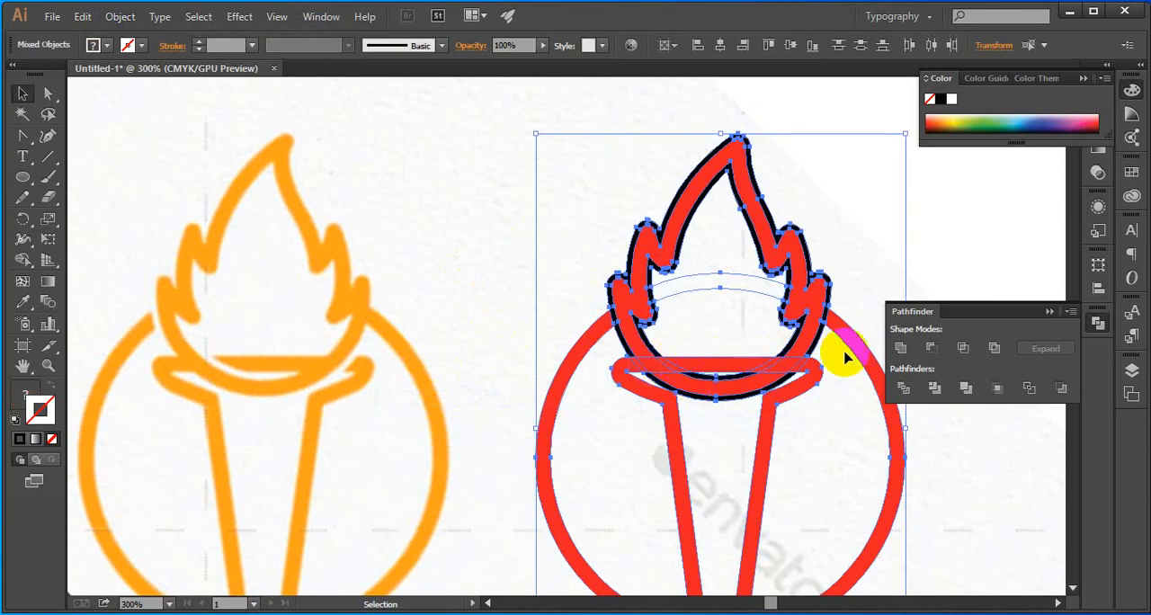
{"action": "left_click", "coordinate": [930, 388]}
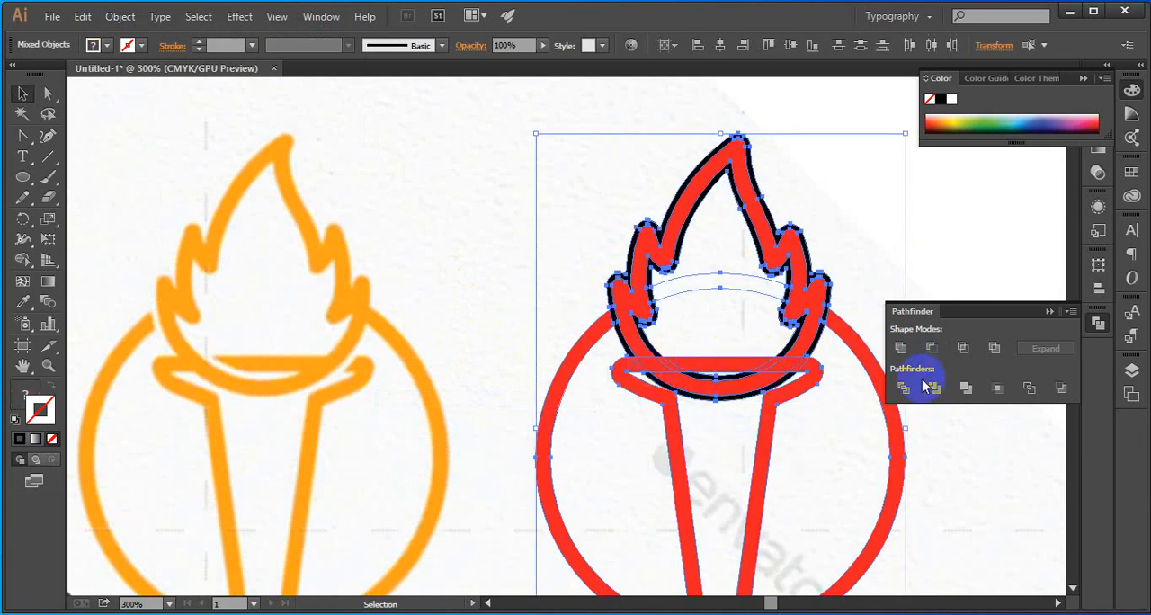
{"action": "left_click", "coordinate": [843, 209]}
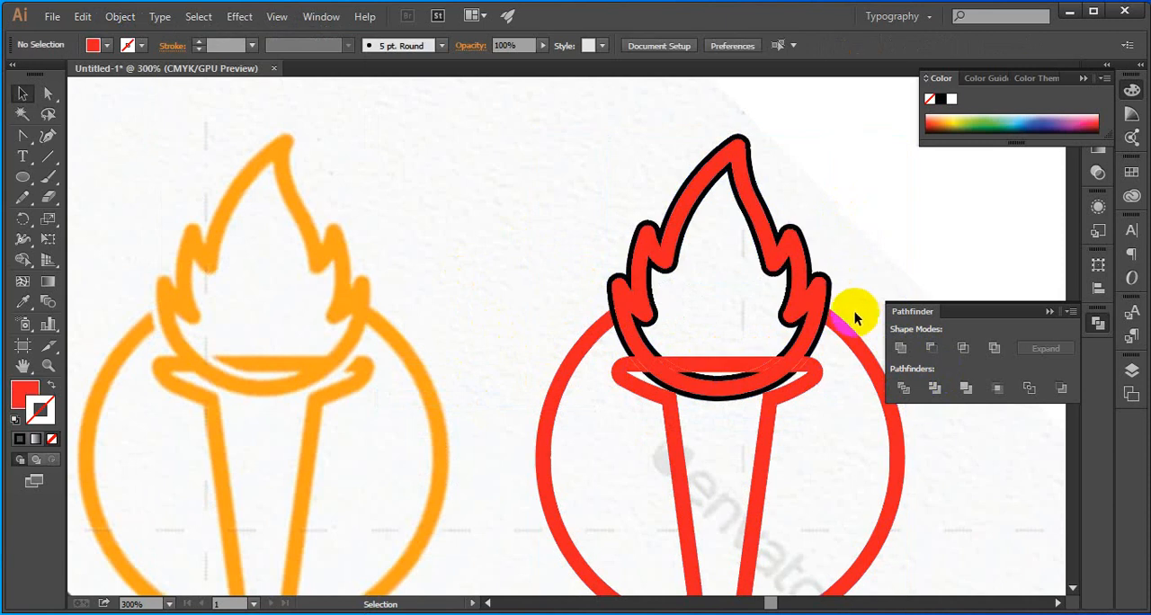
{"action": "right_click", "coordinate": [800, 320]}
{"action": "left_click", "coordinate": [832, 414]}
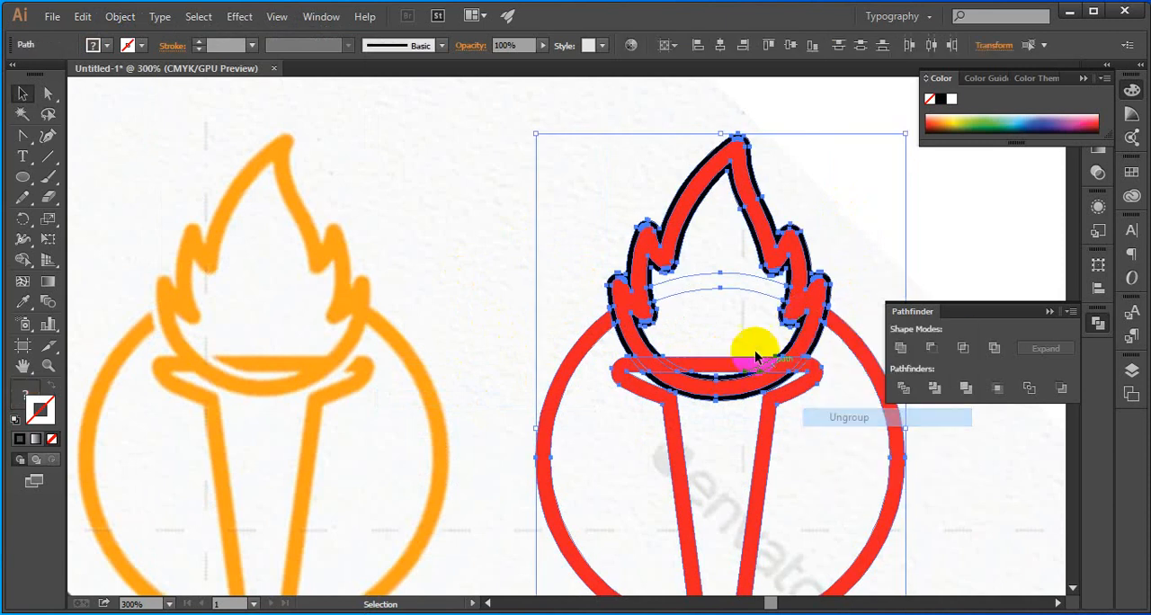
{"action": "left_click", "coordinate": [767, 324]}
Delete the black outline pieces inside the flame's lower right and lower left, and the red torch-rim piece beside the lower left curve
{"action": "left_click", "coordinate": [788, 322]}
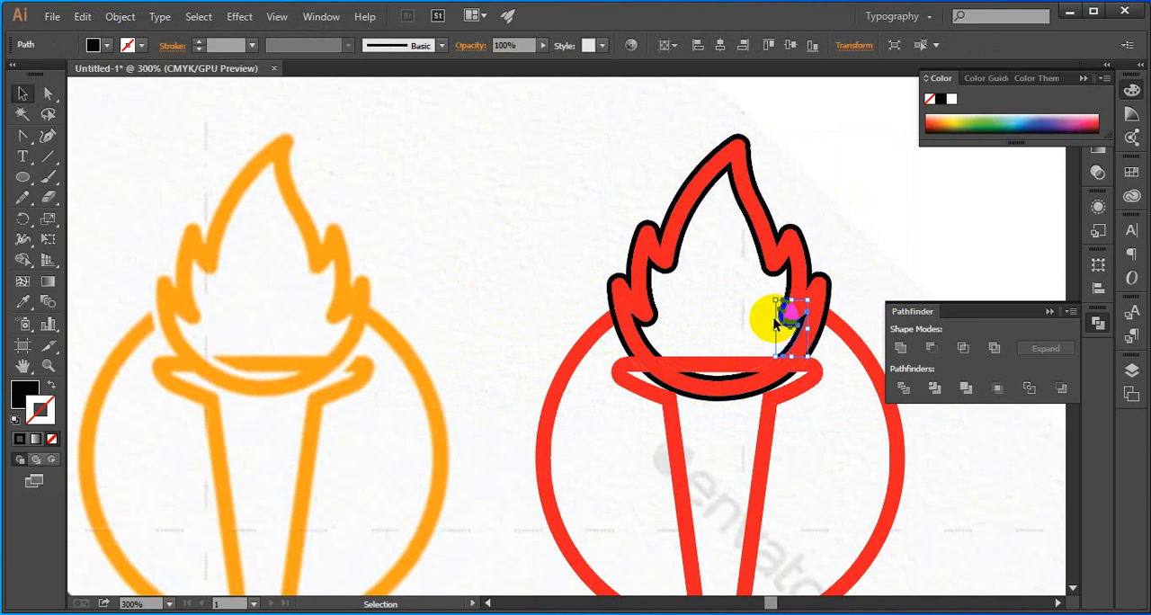
{"action": "key", "text": "Delete"}
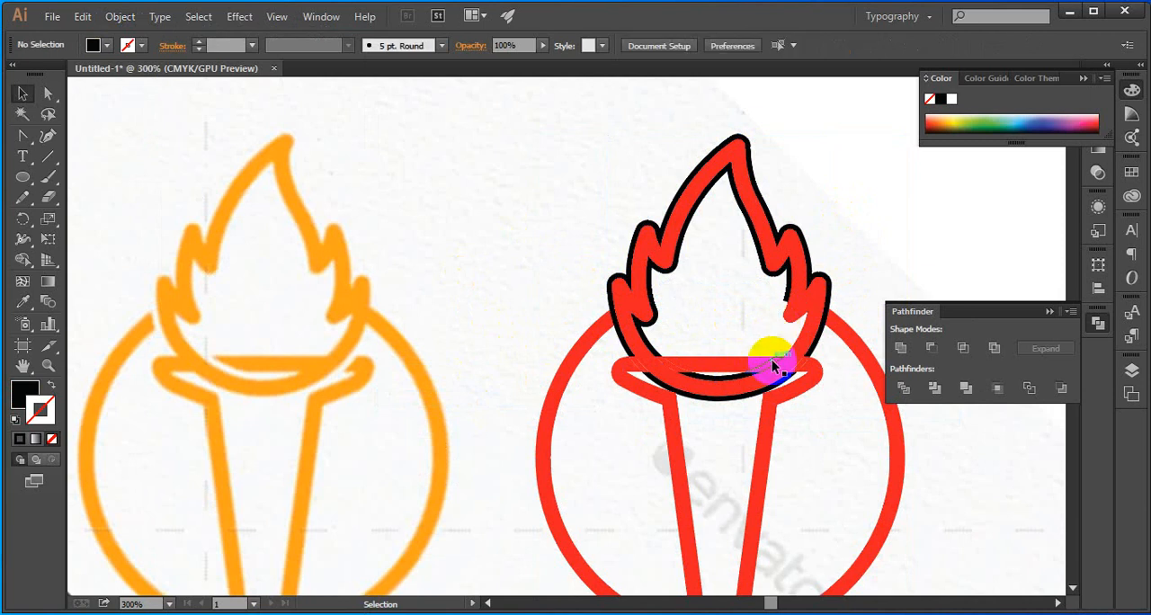
{"action": "left_click", "coordinate": [679, 368]}
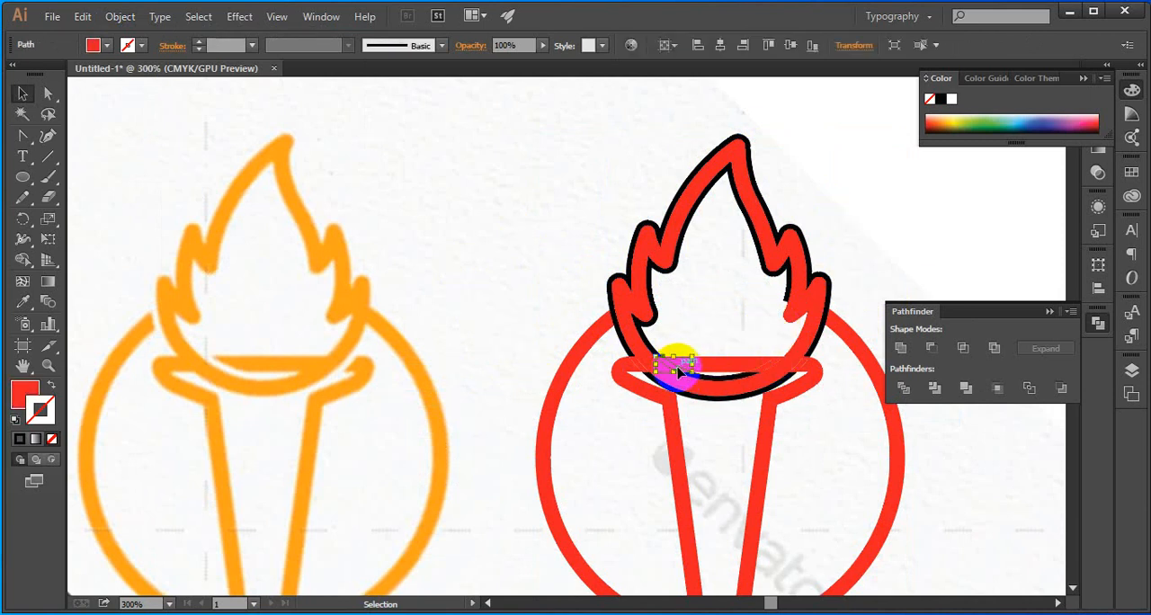
{"action": "key", "text": "Delete"}
{"action": "left_click", "coordinate": [653, 348]}
{"action": "key", "text": "Delete"}
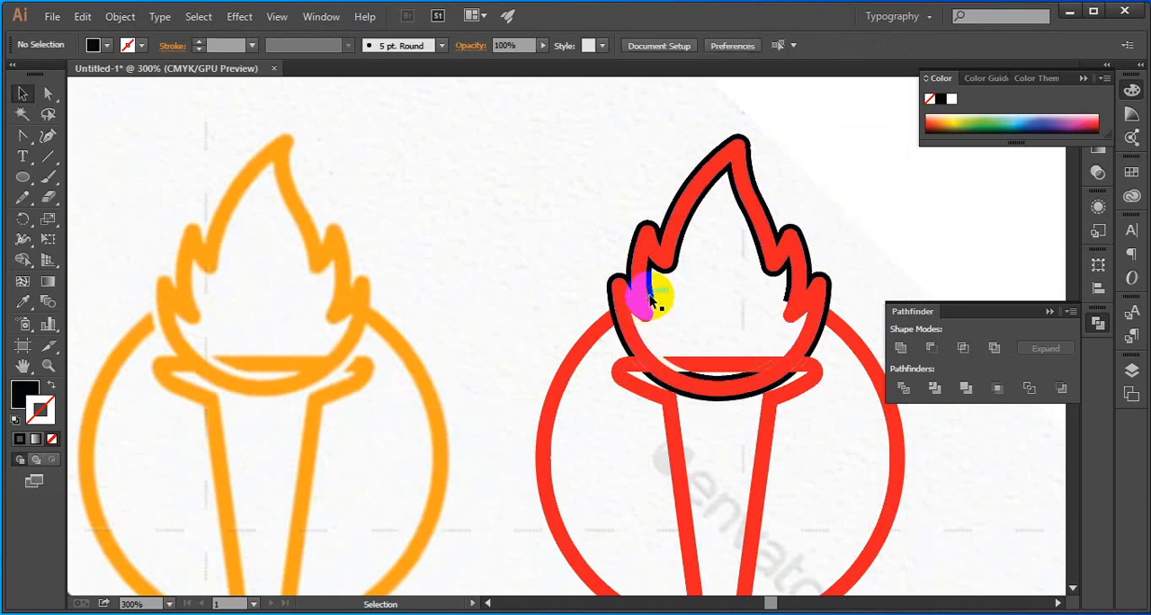
Delete the remaining black outline along the flame's inner edge, the unfilled piece in its centre, and the small black remnant inside its right side
{"action": "left_click", "coordinate": [653, 295]}
{"action": "key", "text": "Delete"}
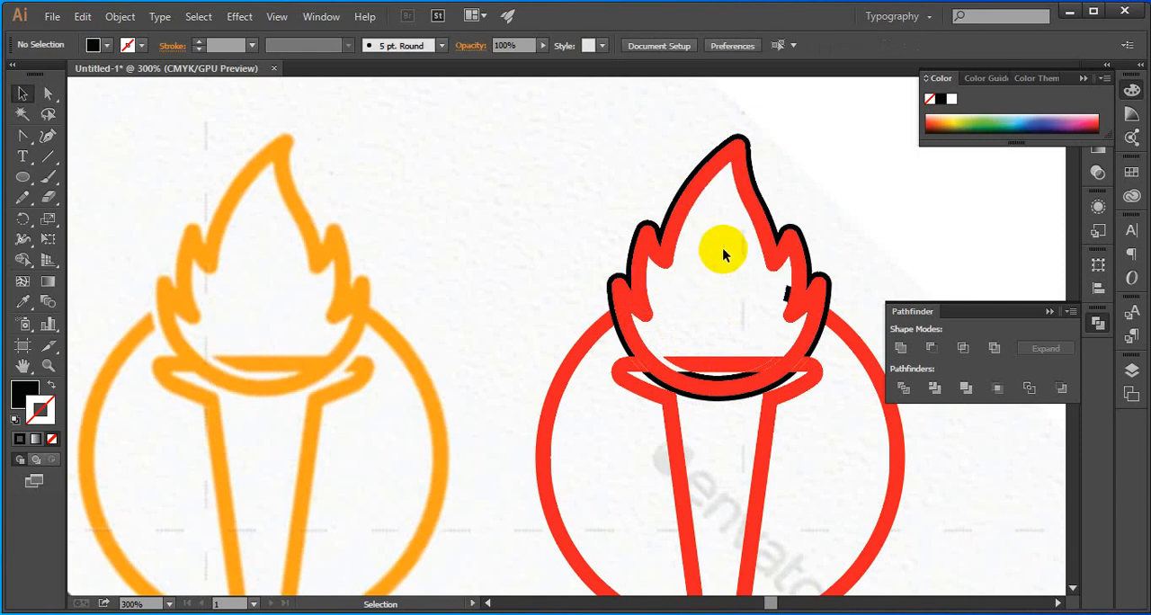
{"action": "left_click", "coordinate": [719, 306]}
{"action": "key", "text": "Delete"}
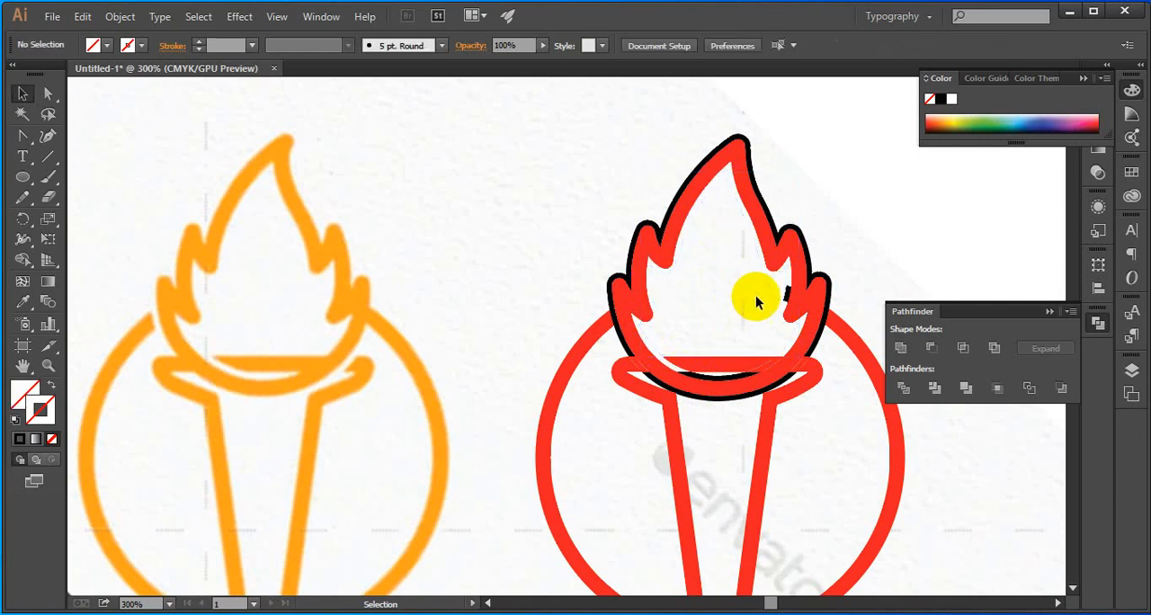
{"action": "left_click", "coordinate": [787, 293]}
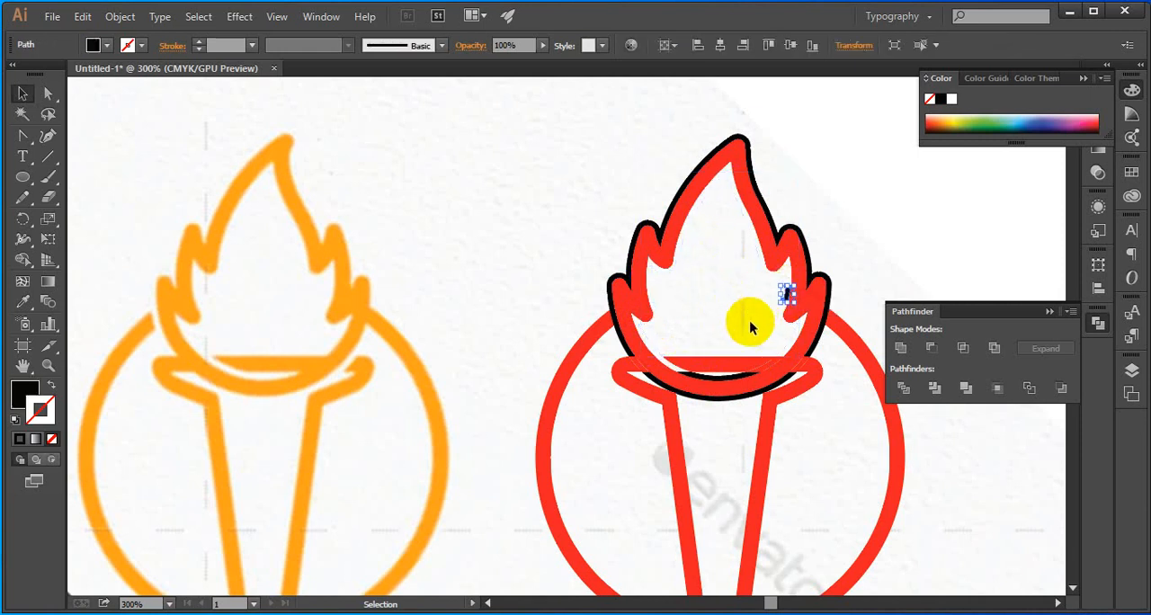
{"action": "key", "text": "Delete"}
Delete the black outline pieces where the ring meets the flame's left side, along the lower left curve, and beneath the flame
{"action": "scroll", "coordinate": [746, 314], "scroll_direction": "down", "scroll_amount": 2}
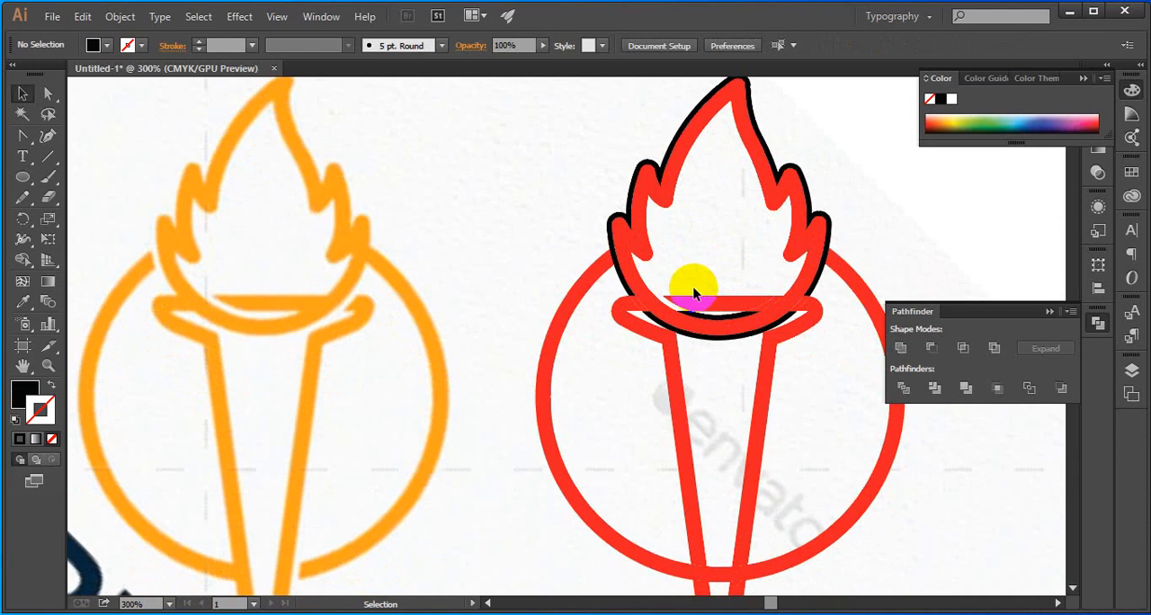
{"action": "left_click", "coordinate": [614, 253]}
{"action": "key", "text": "Delete"}
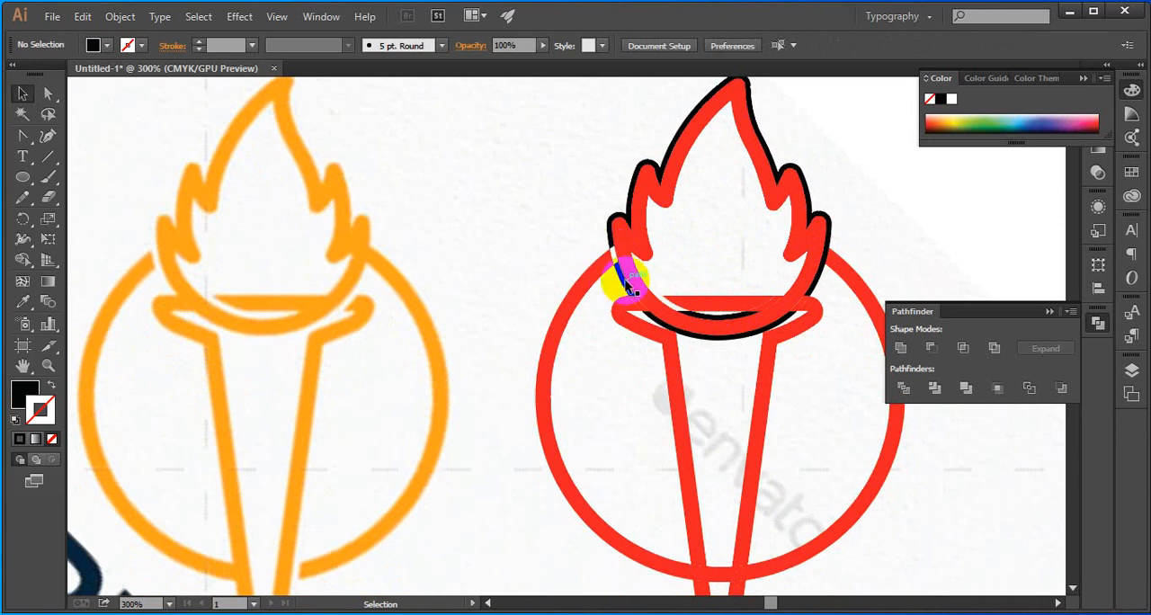
{"action": "left_click", "coordinate": [623, 279]}
{"action": "key", "text": "Delete"}
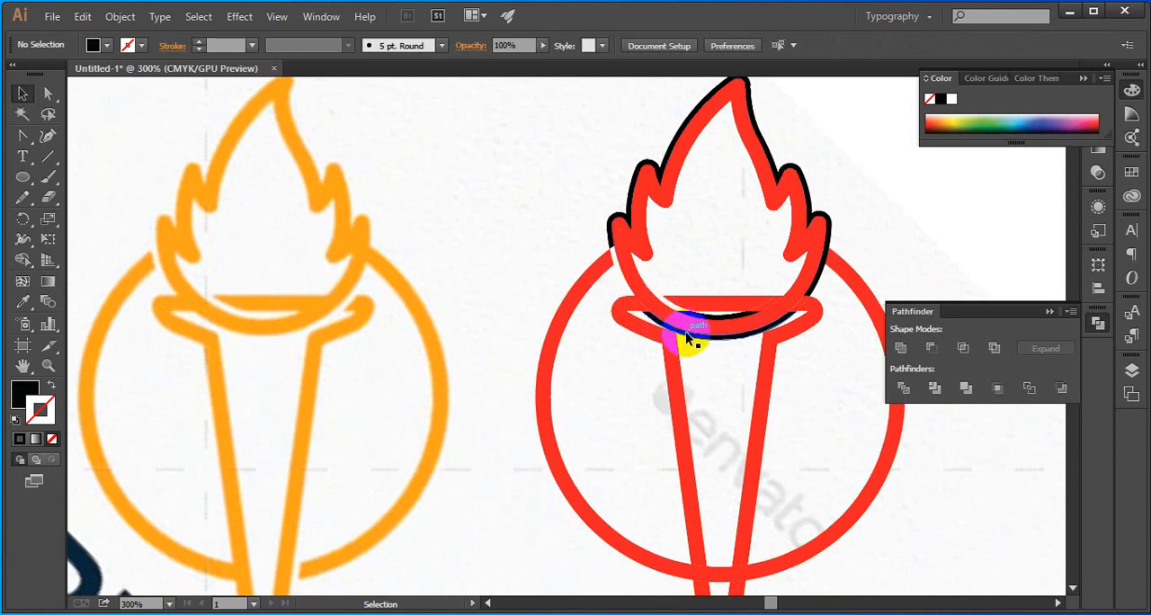
{"action": "left_click", "coordinate": [692, 337]}
{"action": "key", "text": "Delete"}
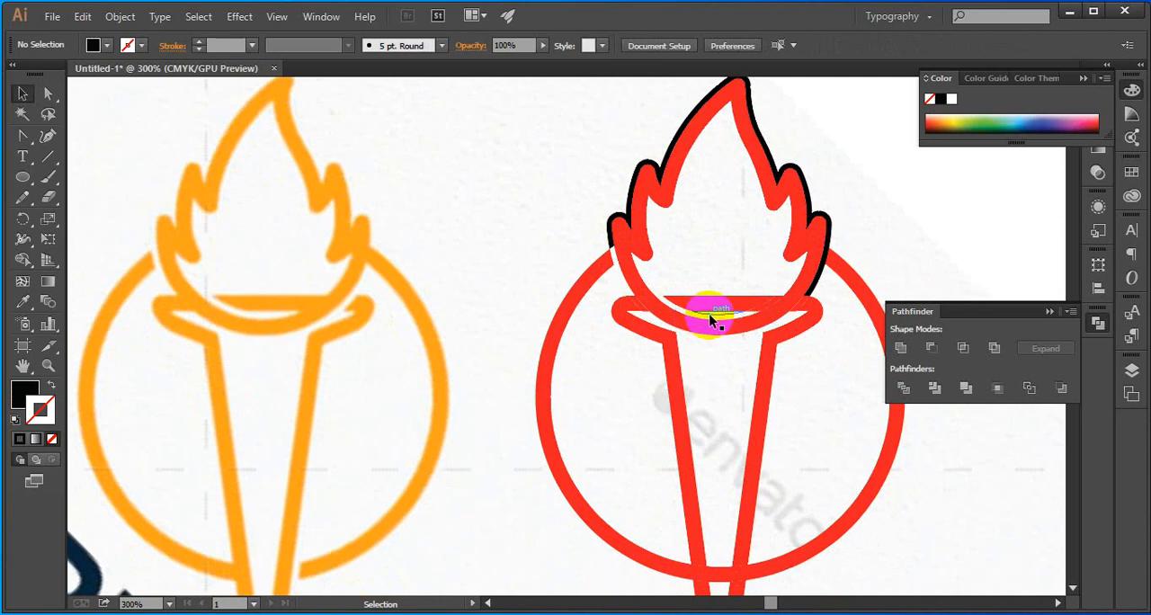
Delete the red torch-rim piece beside the flame's lower right curve and the remaining black outline along the flame's right and outer edges
{"action": "left_click", "coordinate": [801, 303]}
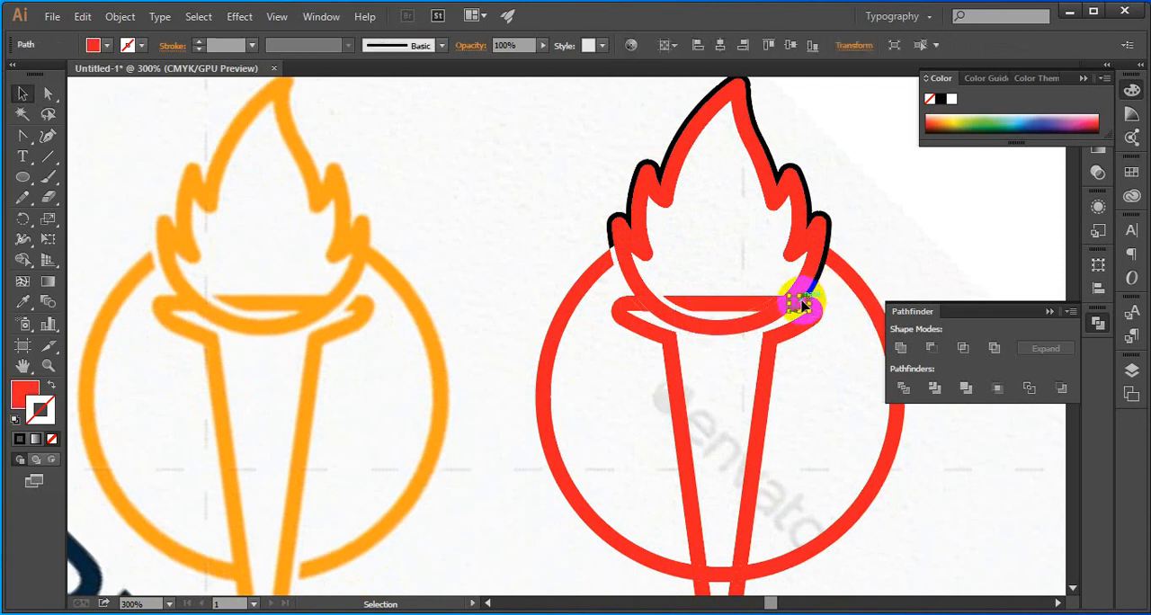
{"action": "key", "text": "Delete"}
{"action": "left_click", "coordinate": [813, 291]}
{"action": "key", "text": "Delete"}
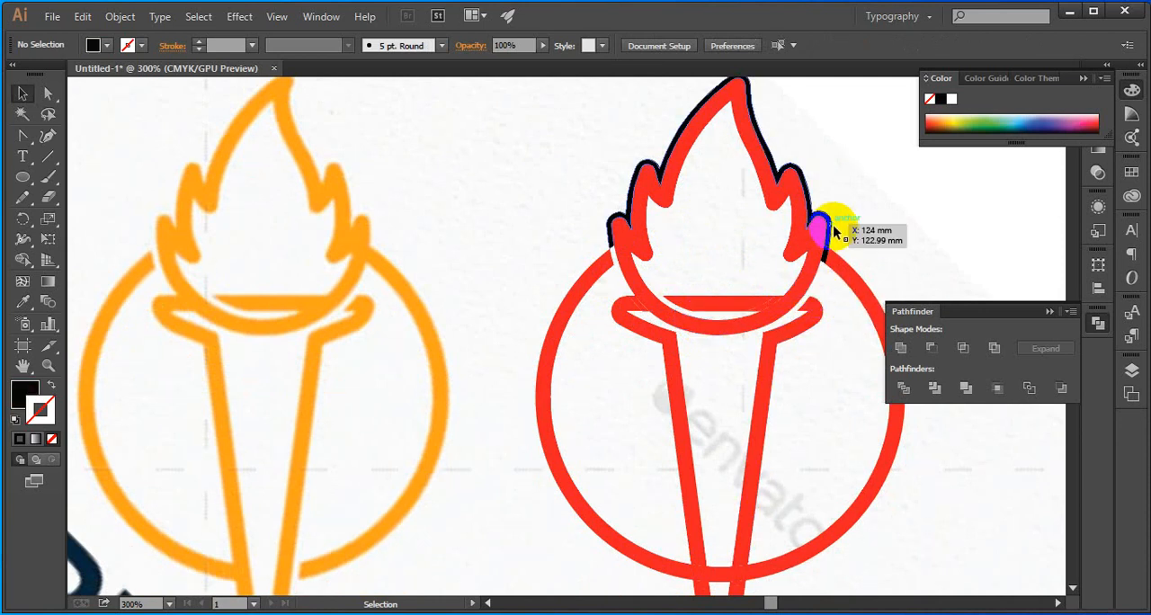
{"action": "left_click", "coordinate": [829, 230]}
{"action": "key", "text": "Delete"}
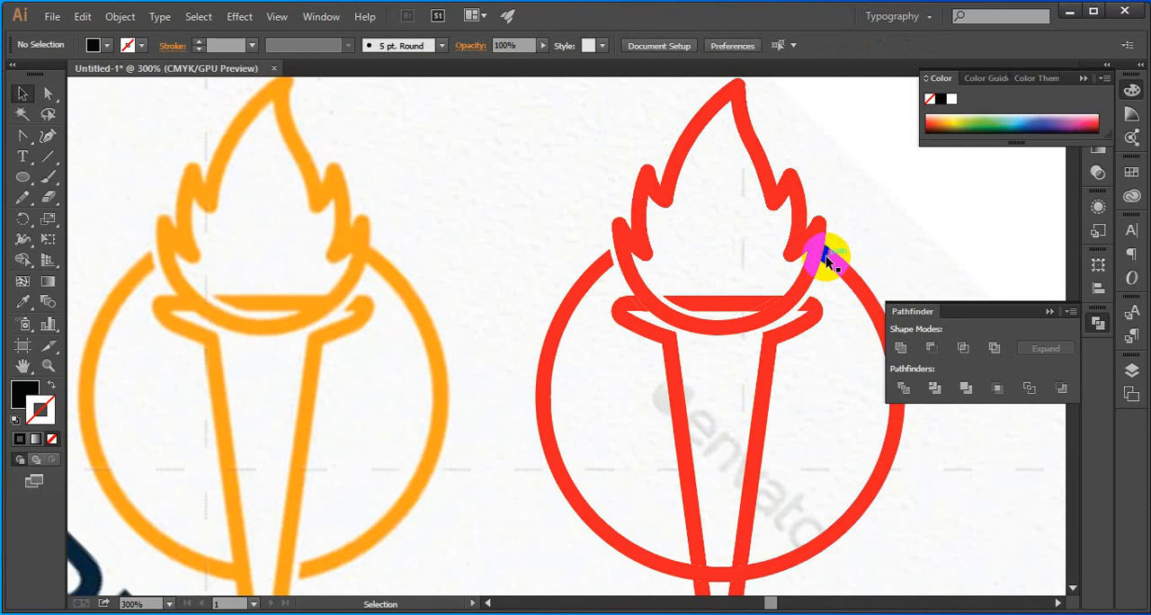
Unite the flame's upper part with its lower curve and the pieces where it crosses the torch rim, using the Pathfinder
{"action": "scroll", "coordinate": [851, 203], "scroll_direction": "down", "scroll_amount": 4}
{"action": "scroll", "coordinate": [810, 284], "scroll_direction": "up", "scroll_amount": 2}
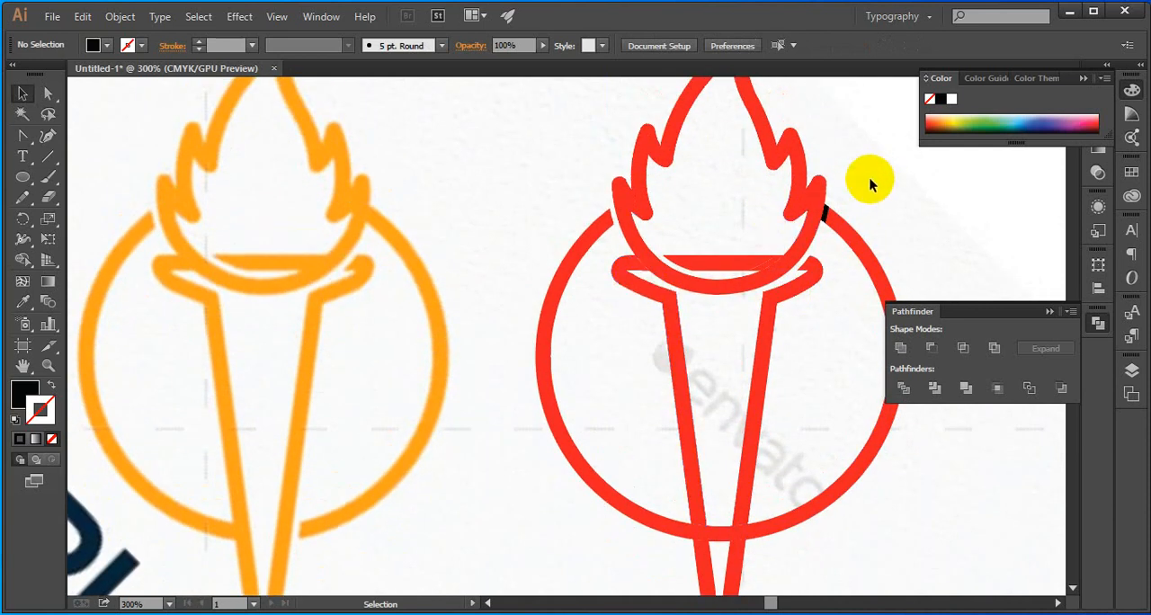
{"action": "left_click", "coordinate": [820, 214]}
{"action": "scroll", "coordinate": [749, 270], "scroll_direction": "up", "scroll_amount": 2}
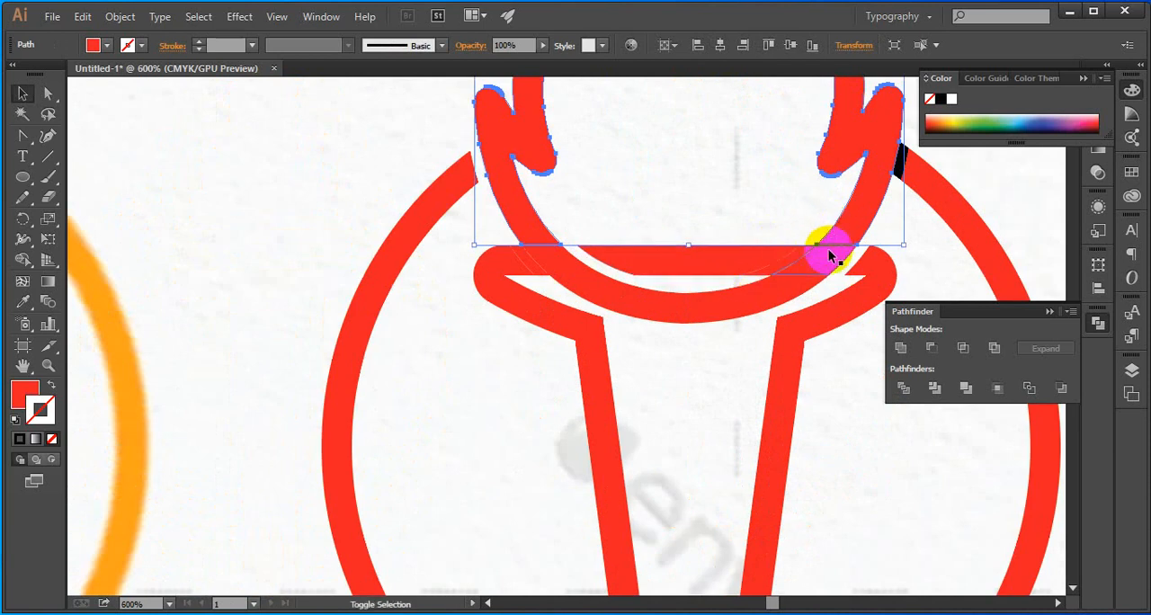
{"action": "left_click", "coordinate": [771, 289], "text": "shift"}
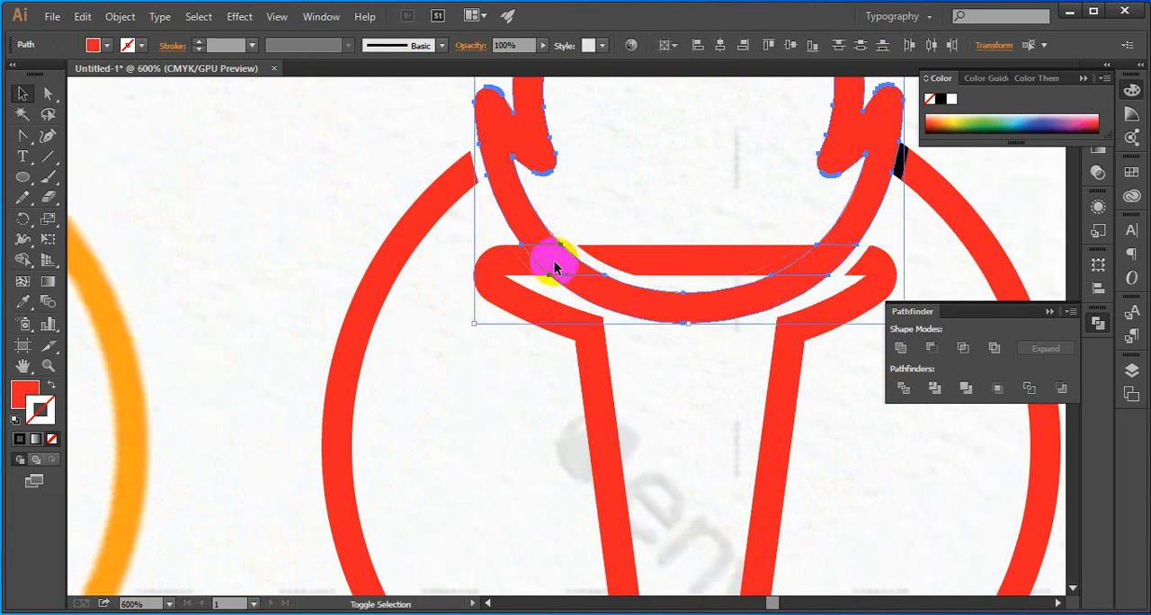
{"action": "left_click", "coordinate": [531, 227], "text": "shift"}
{"action": "left_click", "coordinate": [531, 226], "text": "shift"}
{"action": "scroll", "coordinate": [567, 229], "scroll_direction": "up", "scroll_amount": 4}
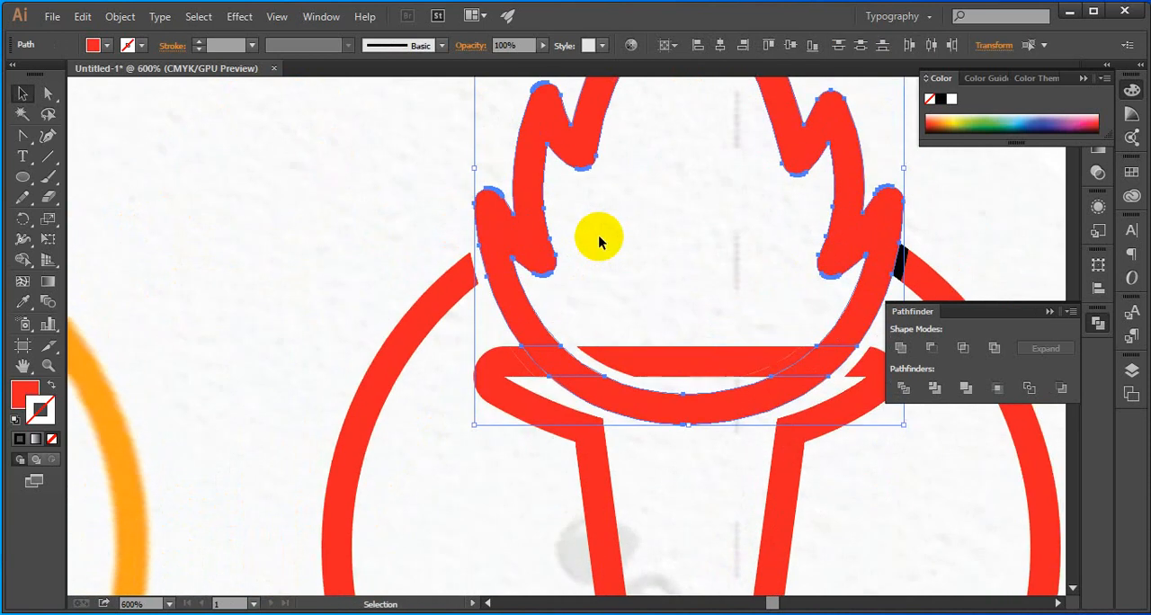
{"action": "left_click", "coordinate": [901, 348]}
{"action": "left_click", "coordinate": [920, 244]}
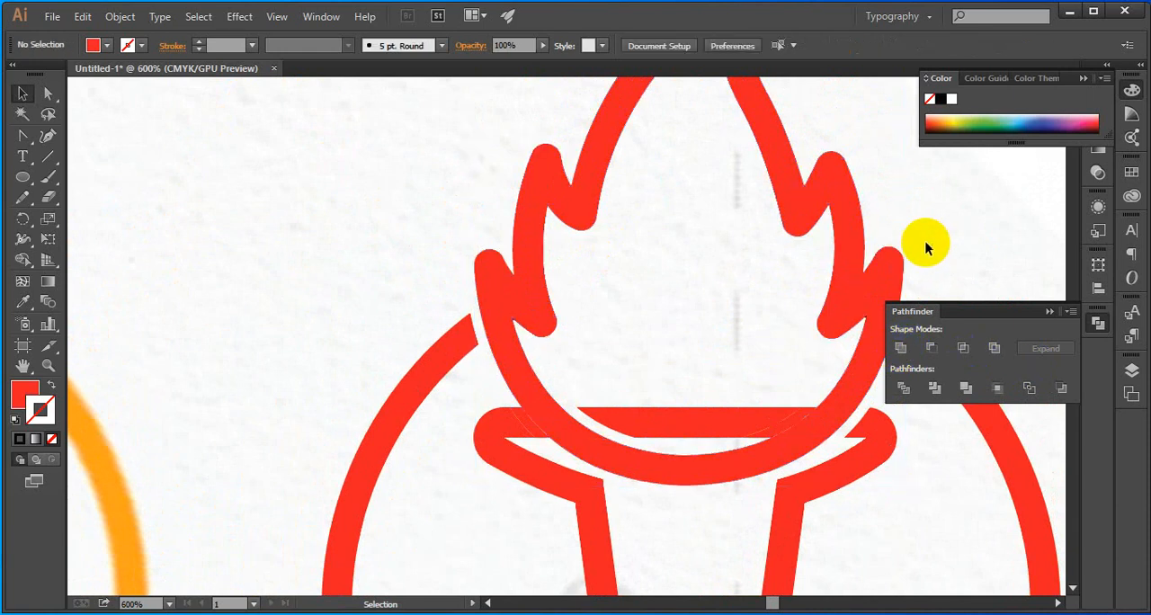
Recolour the black piece between the flame and the ring's right end with the ring's red and unite it with that ring segment
{"action": "scroll", "coordinate": [698, 268], "scroll_direction": "down", "scroll_amount": 2}
{"action": "scroll", "coordinate": [779, 288], "scroll_direction": "up", "scroll_amount": 4}
{"action": "left_click", "coordinate": [740, 274]}
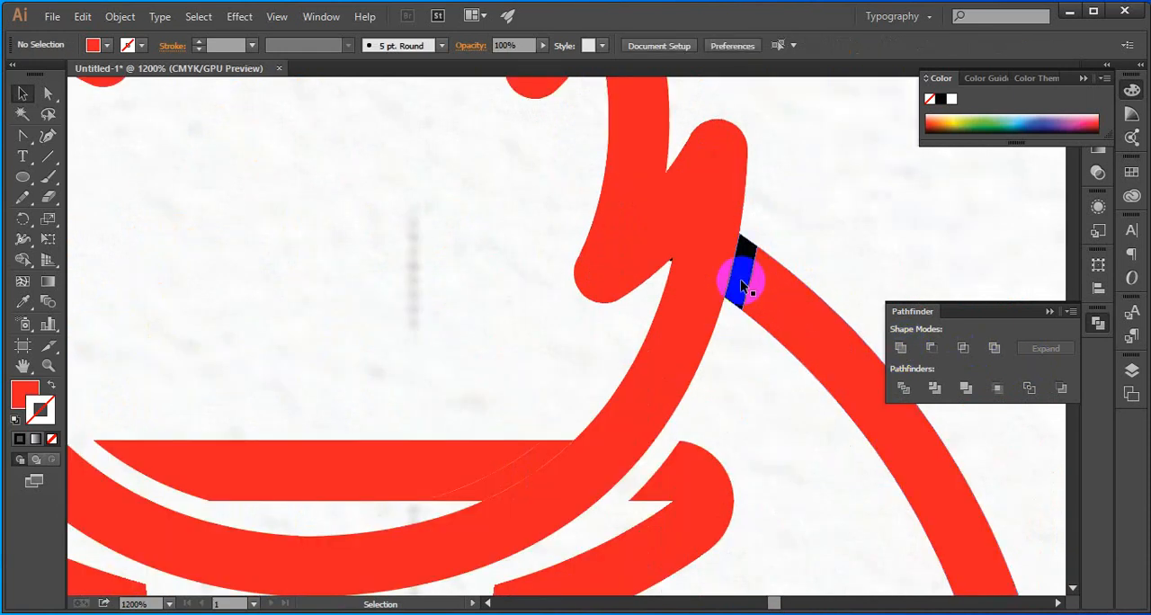
{"action": "key", "text": "i"}
{"action": "left_click", "coordinate": [777, 295]}
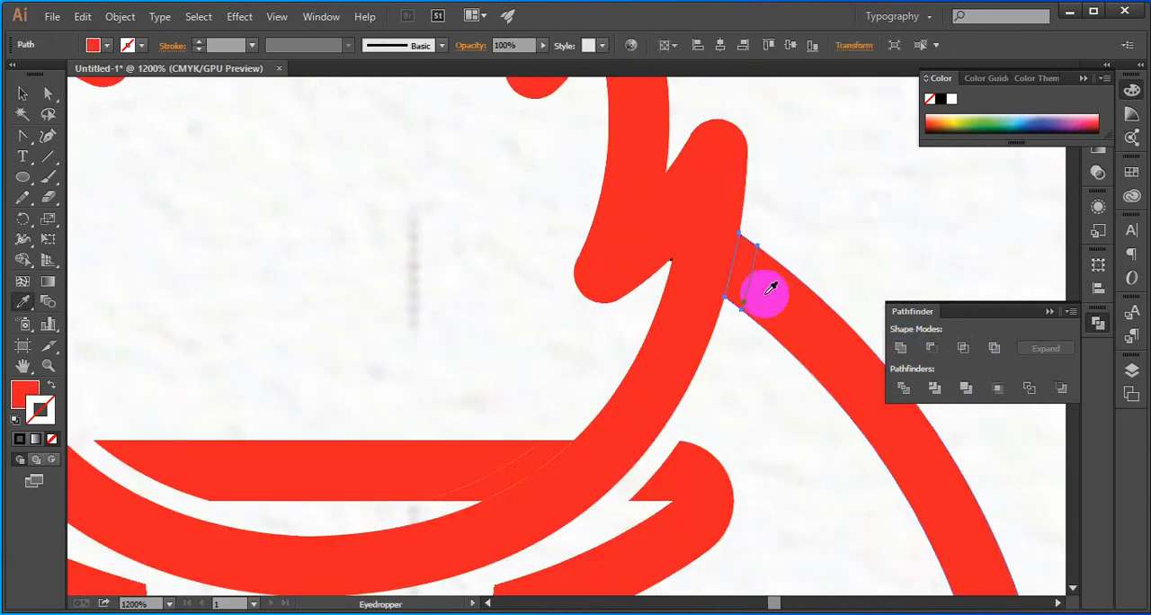
{"action": "left_click", "coordinate": [774, 298], "text": "shift"}
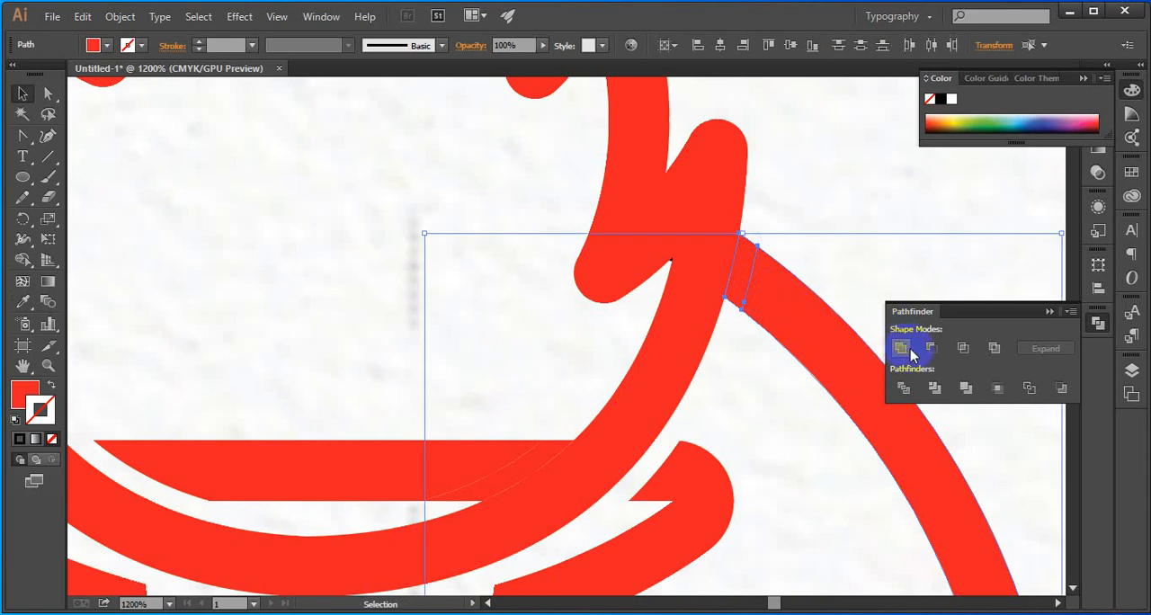
{"action": "scroll", "coordinate": [749, 266], "scroll_direction": "down", "scroll_amount": 5}
{"action": "left_click", "coordinate": [754, 335]}
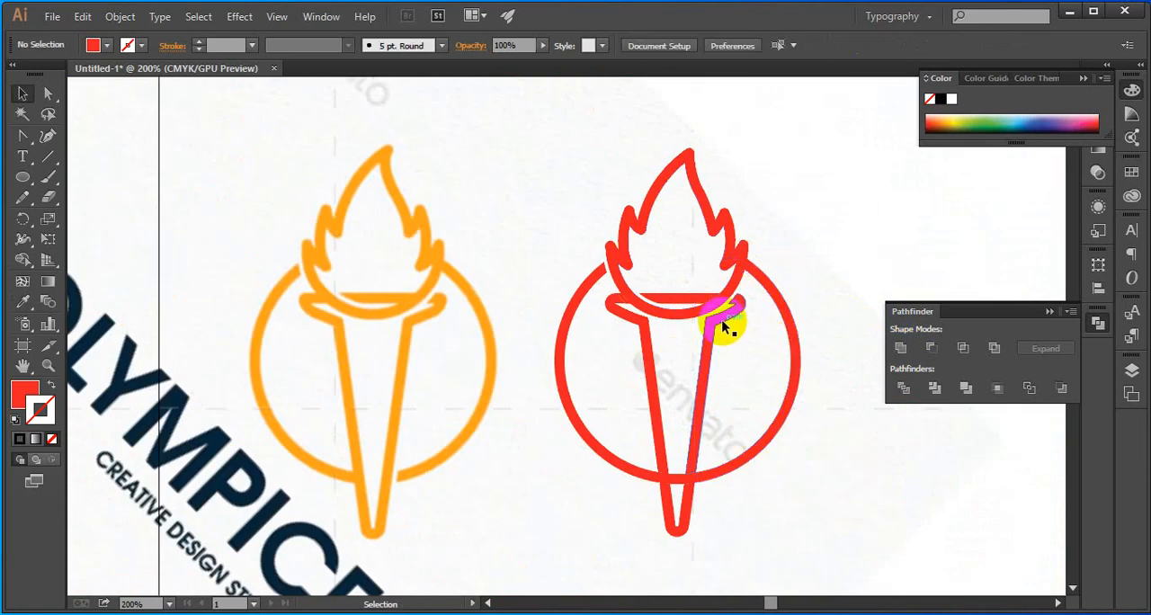
Select the torch's two sides, pointed end, ring-crossing pieces and rim bar, and group them
{"action": "left_click", "coordinate": [725, 328]}
{"action": "scroll", "coordinate": [724, 327], "scroll_direction": "up", "scroll_amount": 2}
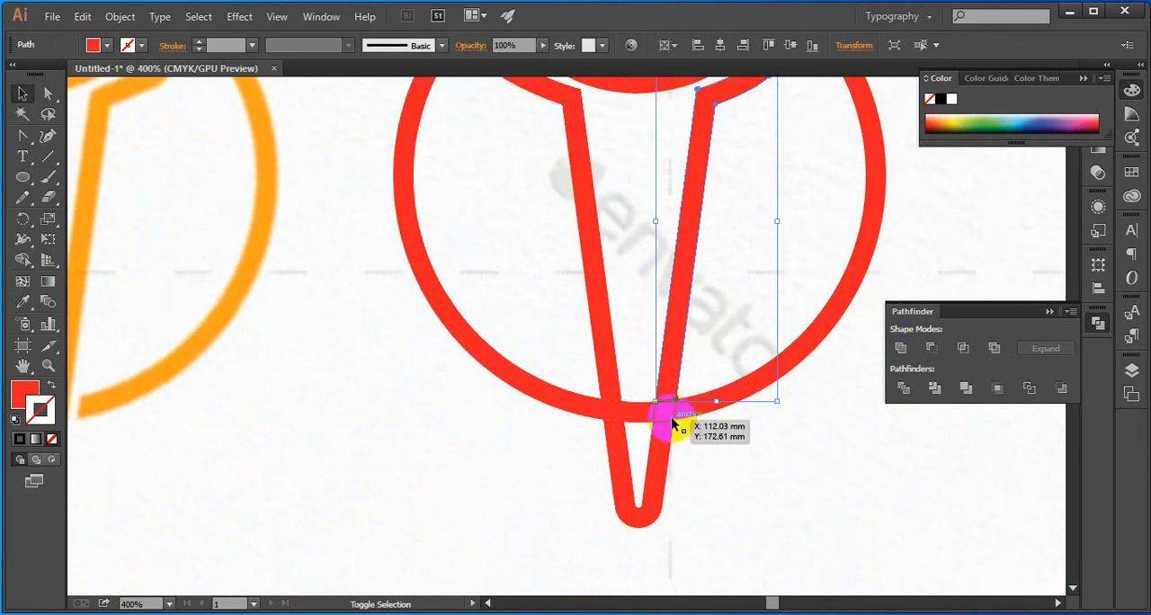
{"action": "left_click", "coordinate": [671, 416], "text": "shift"}
{"action": "left_click", "coordinate": [665, 443], "text": "shift"}
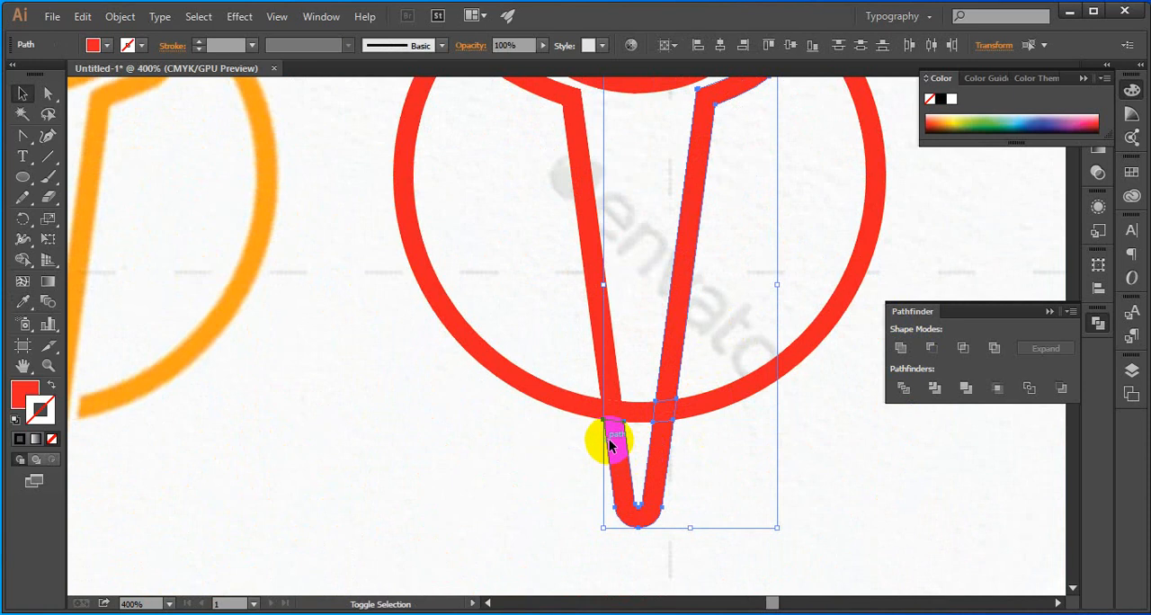
{"action": "left_click", "coordinate": [681, 460]}
{"action": "left_click", "coordinate": [653, 456]}
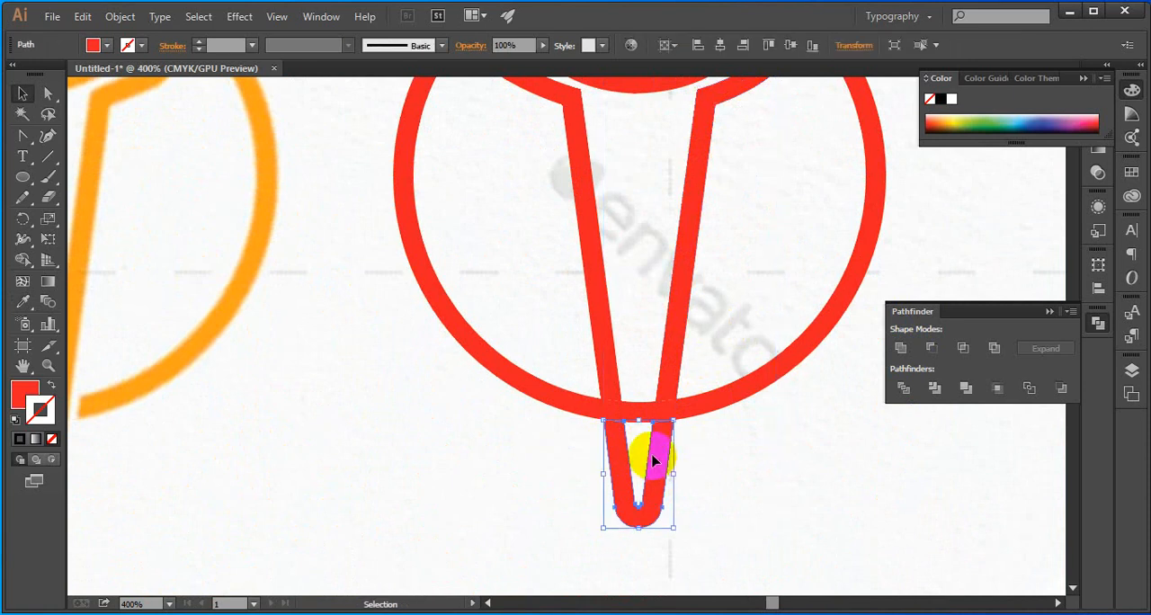
{"action": "left_click", "coordinate": [666, 396], "text": "shift"}
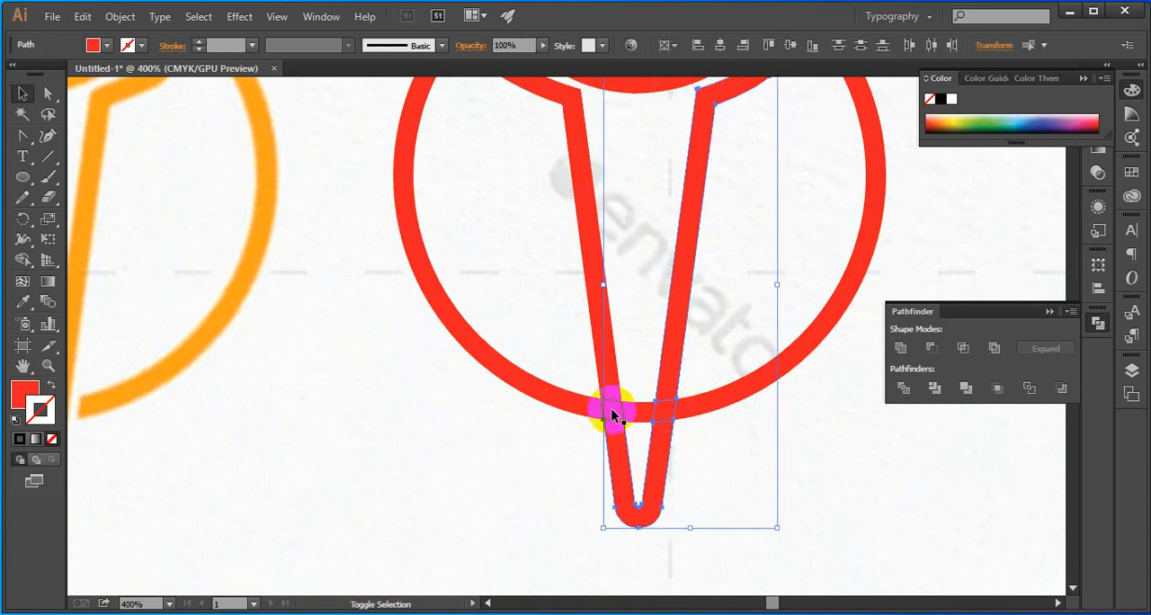
{"action": "left_click", "coordinate": [611, 407], "text": "shift"}
{"action": "scroll", "coordinate": [789, 436], "scroll_direction": "up", "scroll_amount": 2}
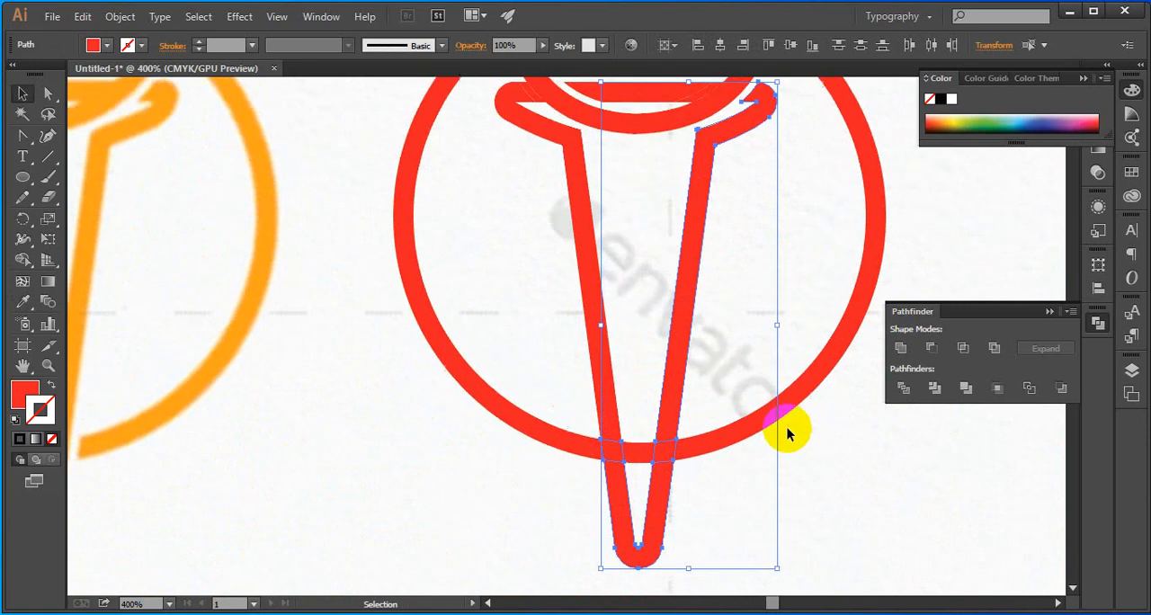
{"action": "left_click", "coordinate": [600, 387], "text": "shift"}
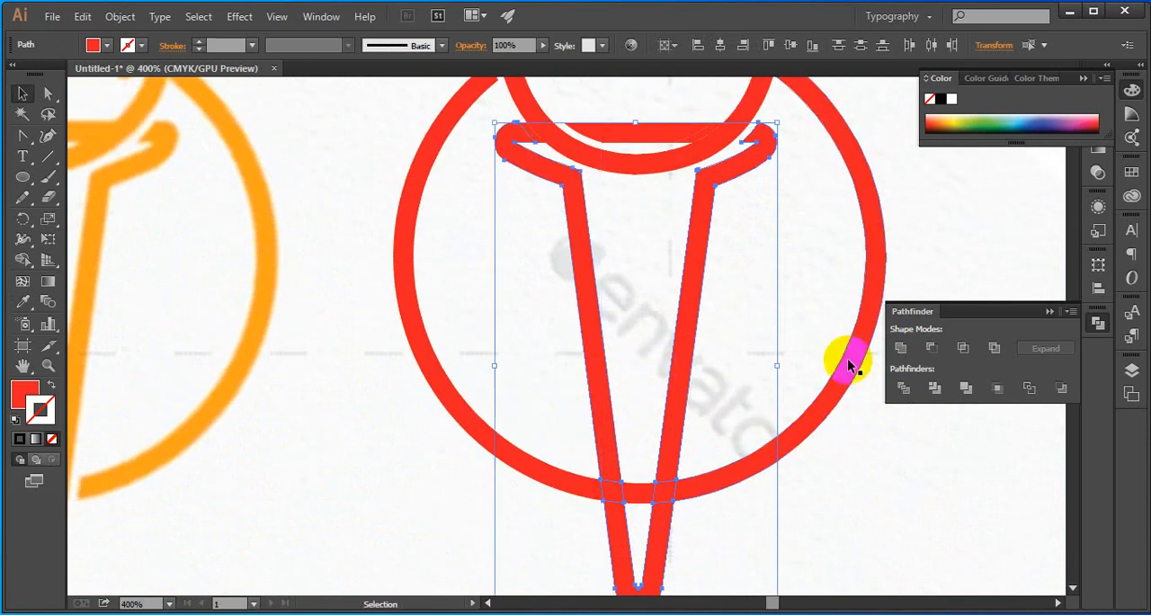
{"action": "left_click", "coordinate": [681, 160], "text": "shift"}
{"action": "key", "text": "ctrl+g"}
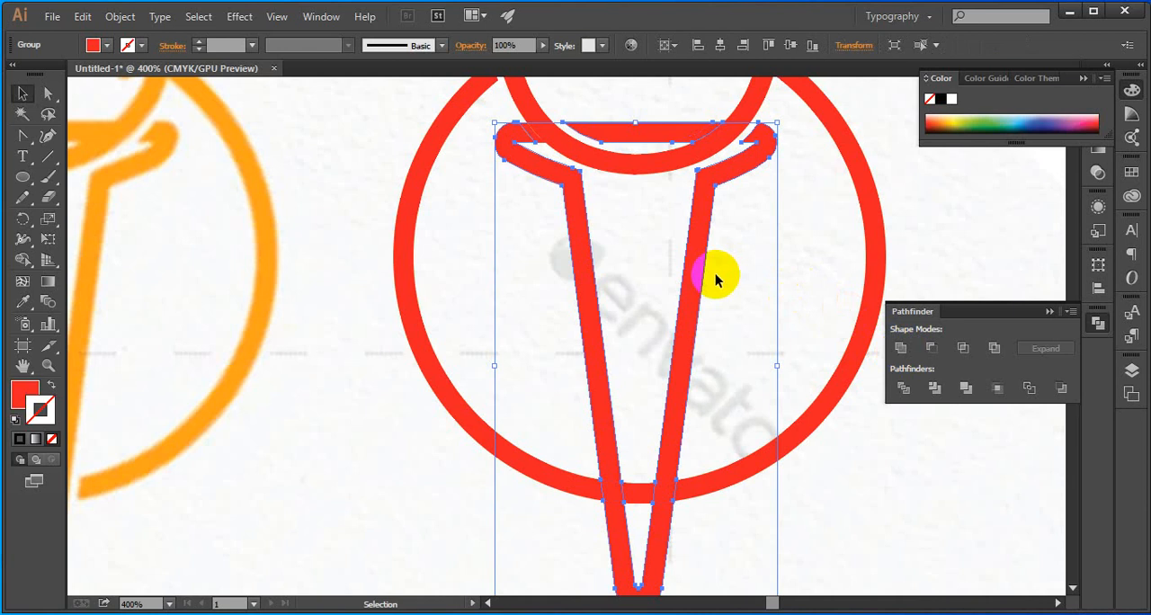
{"action": "scroll", "coordinate": [733, 297], "scroll_direction": "down", "scroll_amount": 1}
{"action": "scroll", "coordinate": [745, 309], "scroll_direction": "up", "scroll_amount": 4}
{"action": "left_click", "coordinate": [625, 300]}
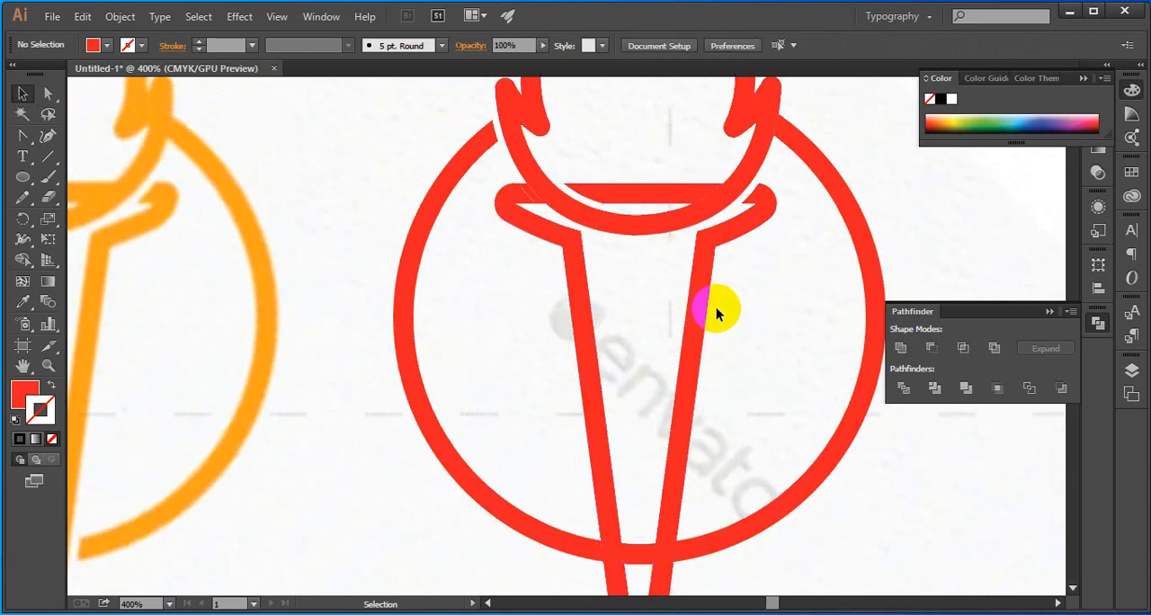
Unite the grouped torch with the remaining piece of its left rim, using the Pathfinder
{"action": "scroll", "coordinate": [716, 312], "scroll_direction": "down", "scroll_amount": 1}
{"action": "left_click", "coordinate": [576, 229]}
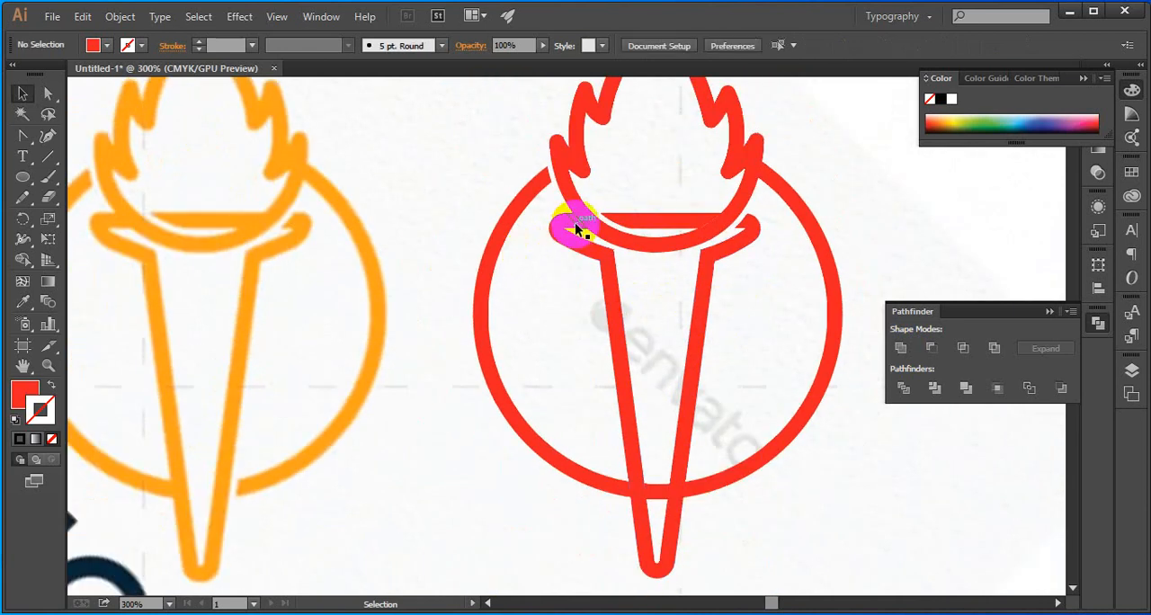
{"action": "left_click", "coordinate": [557, 228], "text": "shift"}
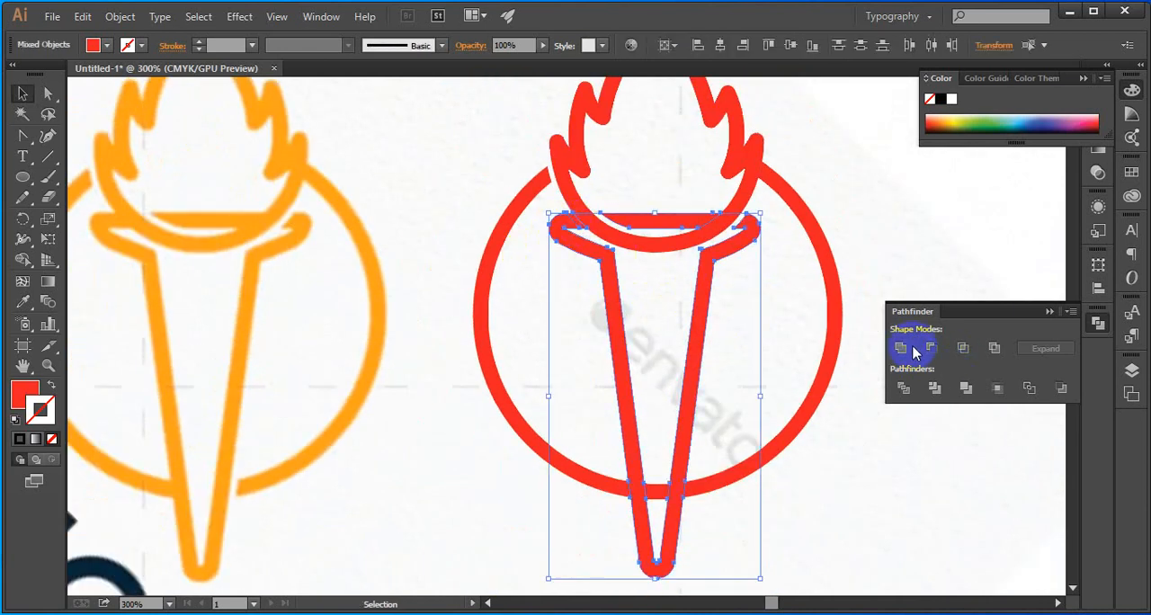
{"action": "left_click", "coordinate": [901, 347]}
{"action": "left_click", "coordinate": [799, 314]}
{"action": "scroll", "coordinate": [789, 354], "scroll_direction": "up", "scroll_amount": 1}
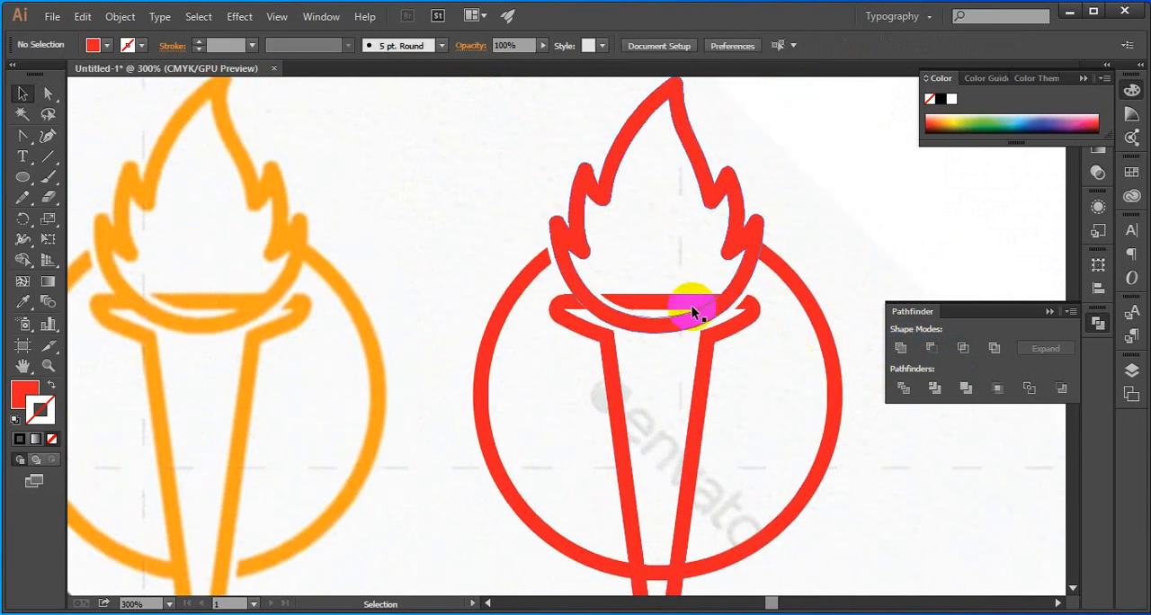
{"action": "scroll", "coordinate": [607, 292], "scroll_direction": "up", "scroll_amount": 3}
{"action": "left_click", "coordinate": [571, 295]}
{"action": "scroll", "coordinate": [591, 370], "scroll_direction": "down", "scroll_amount": 3}
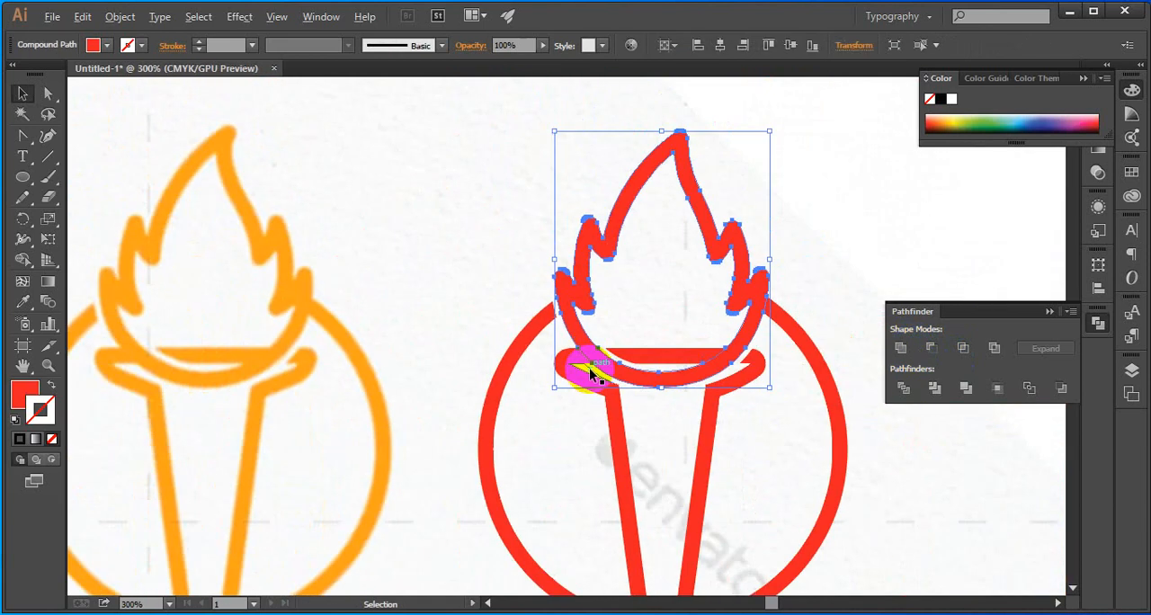
{"action": "left_click", "coordinate": [670, 304]}
{"action": "left_click", "coordinate": [676, 353]}
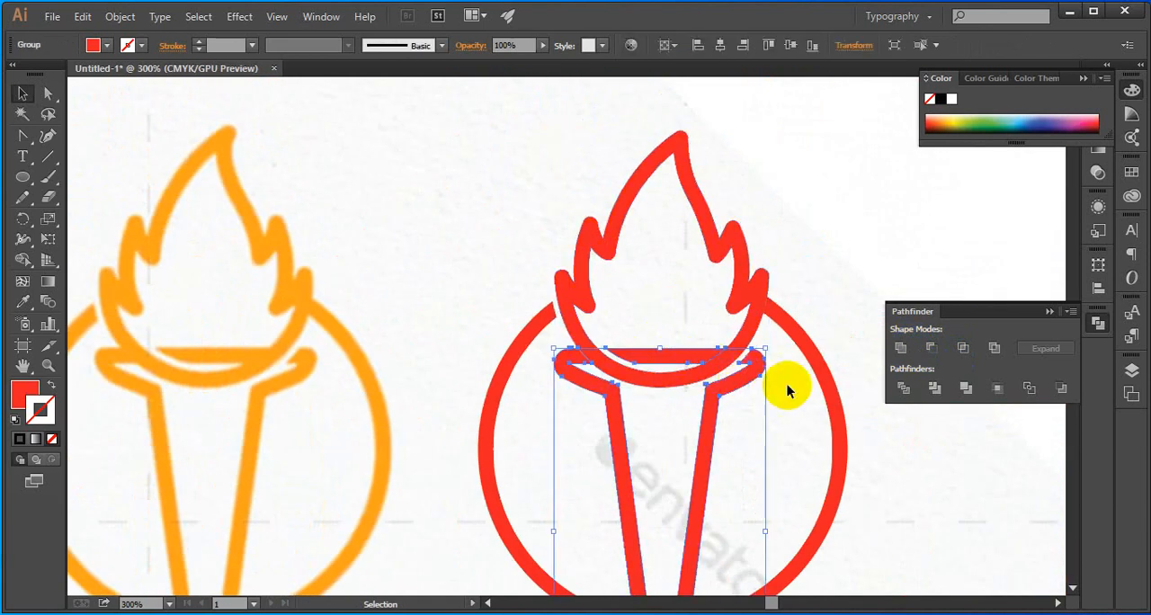
Combine the ring's right, left and short bottom segments into one object
{"action": "left_click", "coordinate": [831, 299]}
{"action": "left_click", "coordinate": [814, 346]}
{"action": "scroll", "coordinate": [804, 342], "scroll_direction": "down", "scroll_amount": 1}
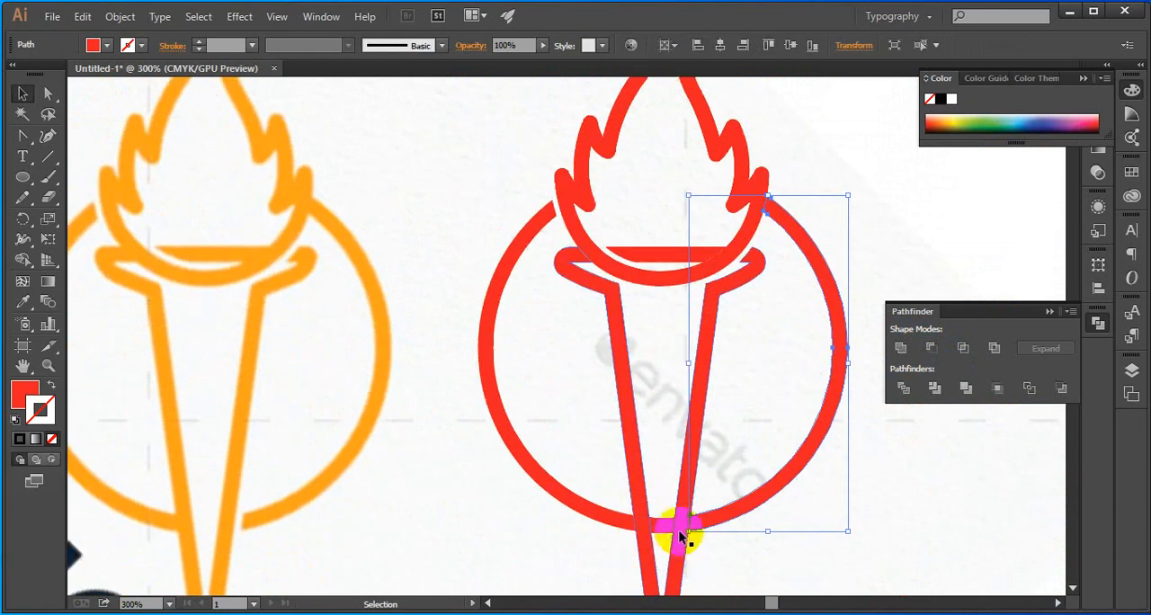
{"action": "left_click", "coordinate": [662, 531], "text": "shift"}
{"action": "left_click", "coordinate": [601, 517], "text": "shift"}
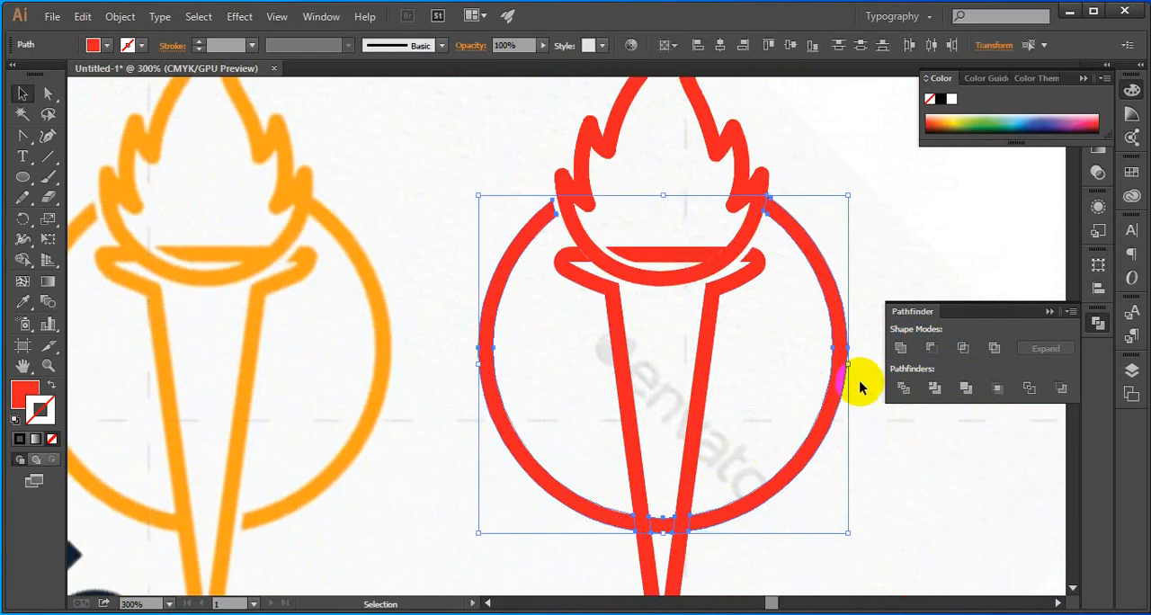
{"action": "left_click", "coordinate": [840, 351]}
{"action": "scroll", "coordinate": [671, 550], "scroll_direction": "up", "scroll_amount": 4}
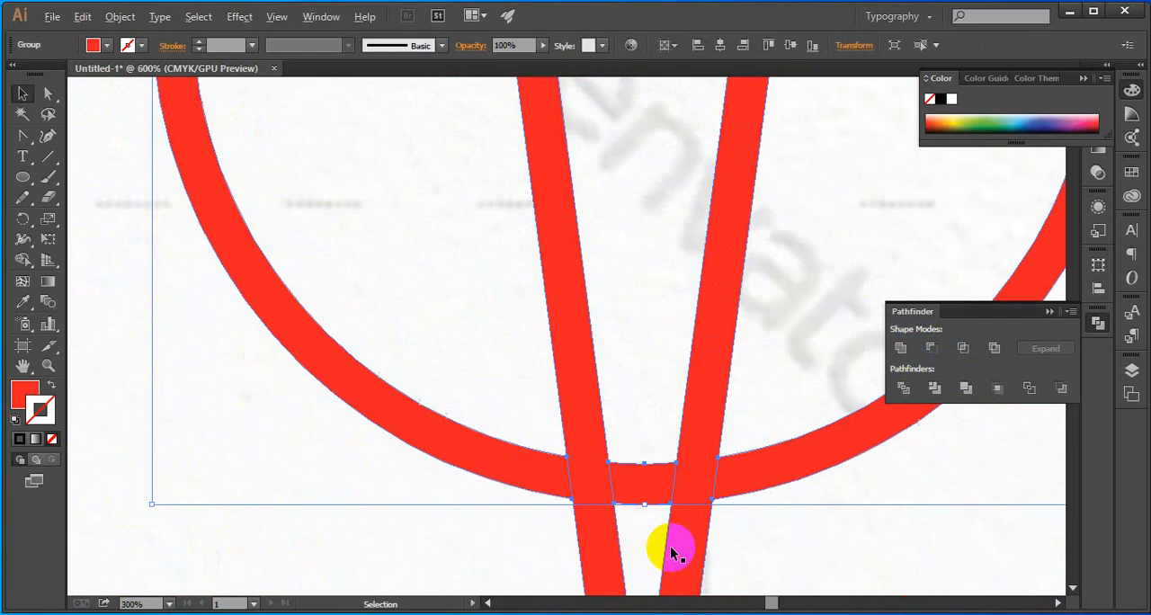
{"action": "scroll", "coordinate": [662, 545], "scroll_direction": "down", "scroll_amount": 5}
{"action": "left_click", "coordinate": [705, 443]}
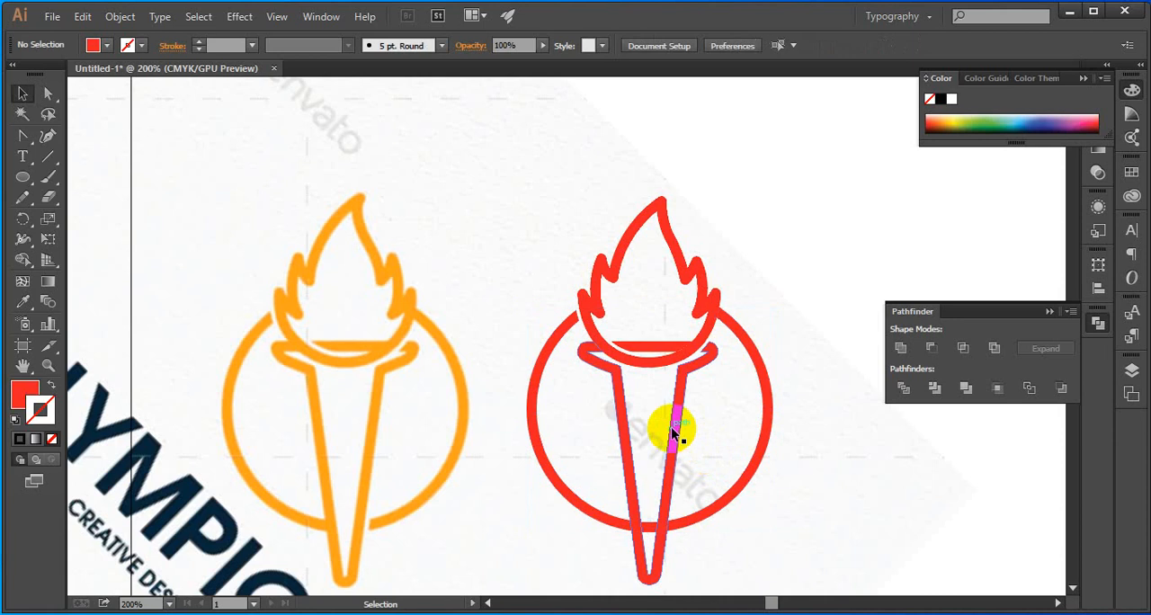
Select the red torch, ring and flame together and move them up to the upper edge of the artboard, clear of the reference image
{"action": "left_click", "coordinate": [674, 426], "text": "shift"}
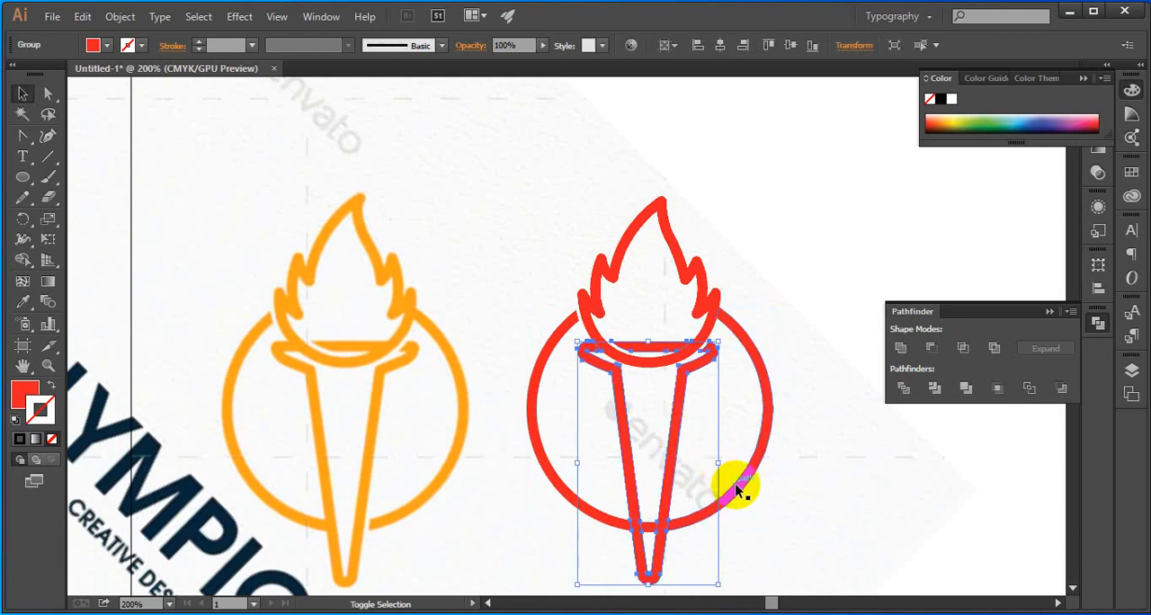
{"action": "left_click", "coordinate": [740, 490], "text": "shift"}
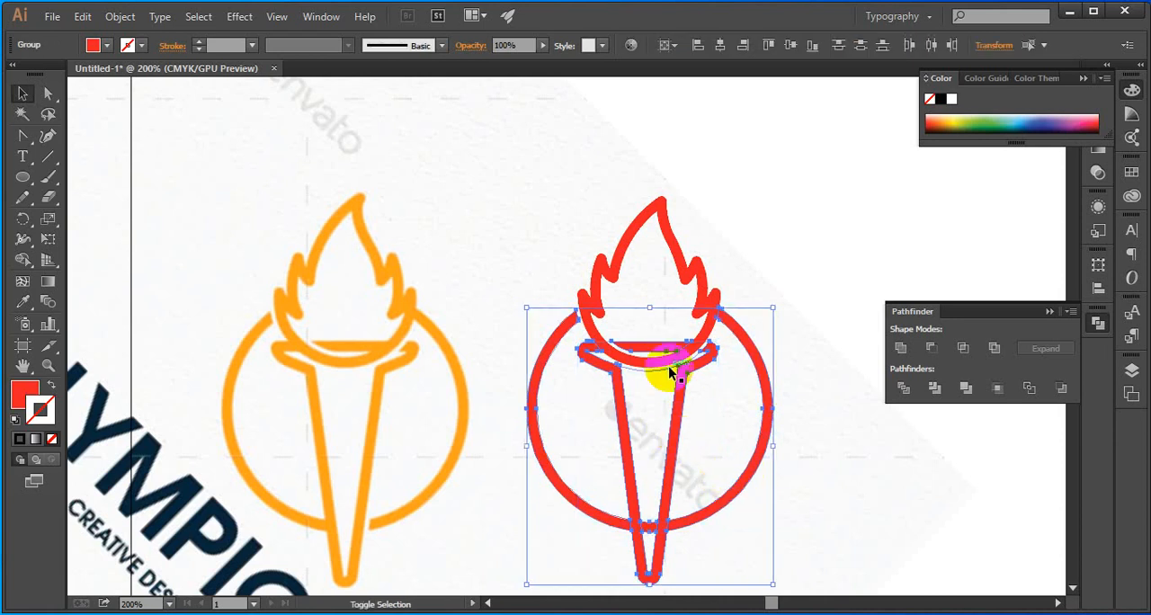
{"action": "left_click", "coordinate": [706, 333], "text": "shift"}
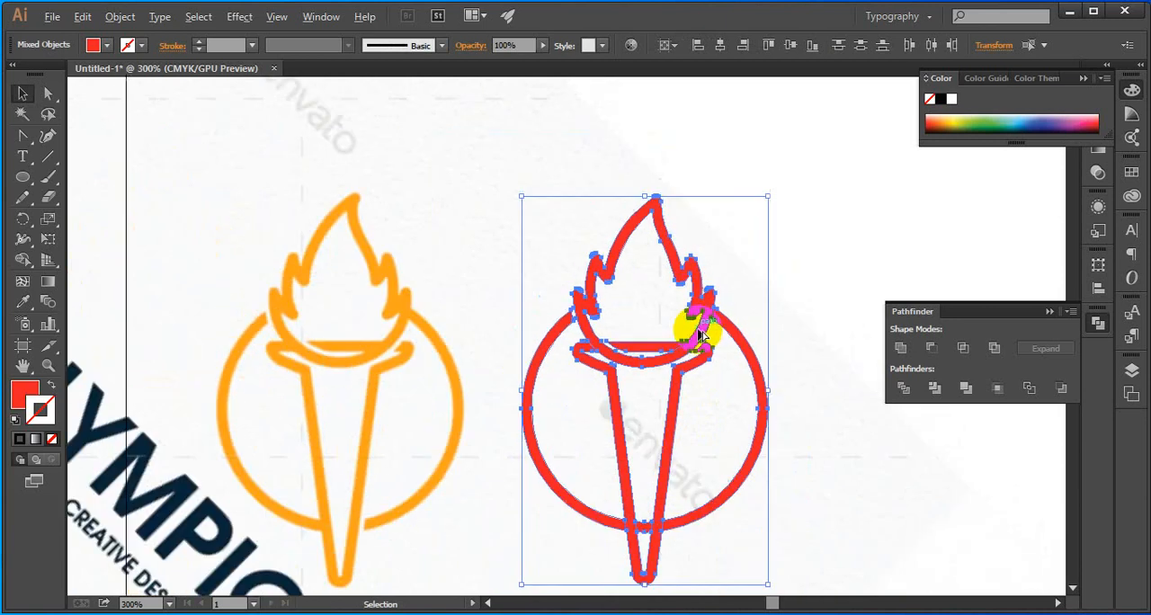
{"action": "key", "text": "ctrl+0"}
{"action": "scroll", "coordinate": [710, 333], "scroll_direction": "up", "scroll_amount": 4}
{"action": "left_click_drag", "start_coordinate": [688, 278], "coordinate": [938, 154]}
{"action": "key", "text": "ctrl+0"}
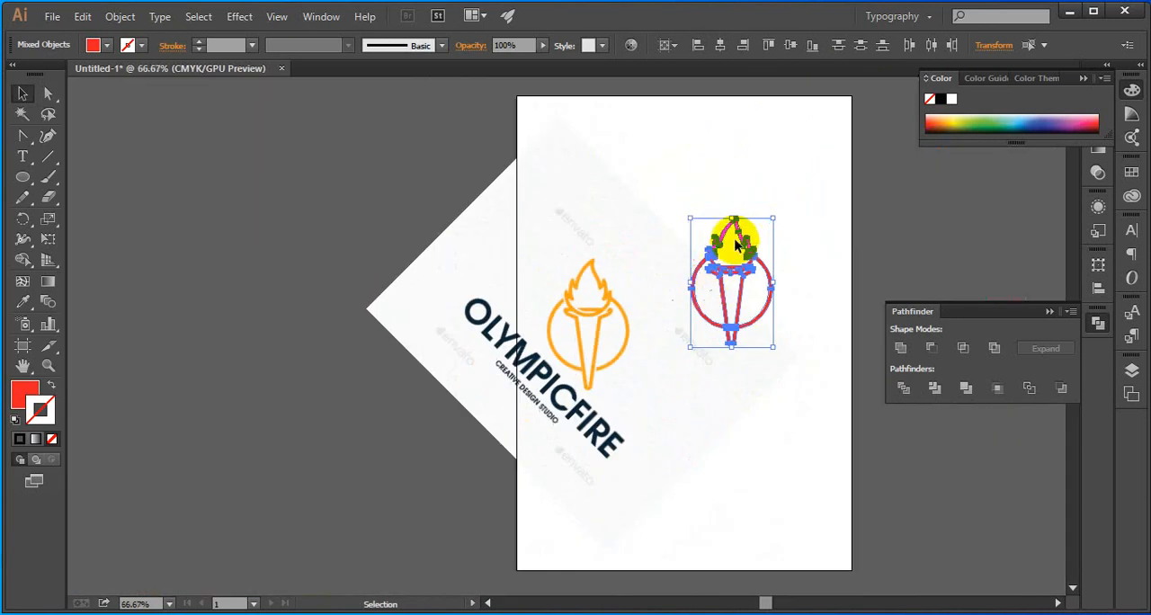
{"action": "left_click_drag", "start_coordinate": [731, 235], "coordinate": [735, 114]}
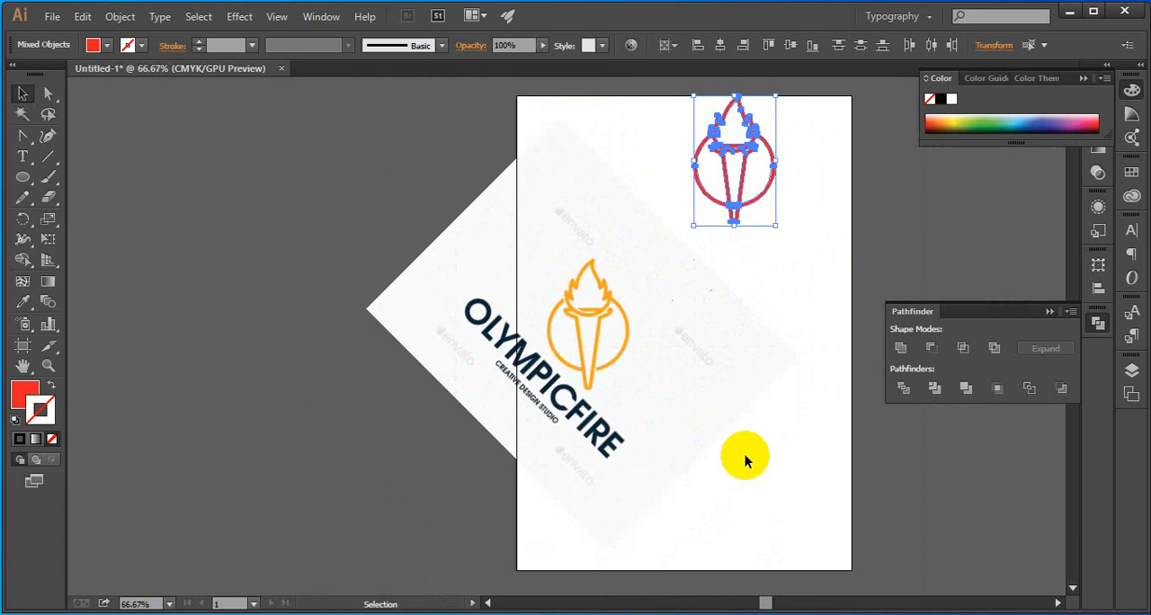
Delete the leftover unfilled path fragments beside the reference logo, keeping the red torch logo
{"action": "left_click_drag", "start_coordinate": [783, 483], "coordinate": [651, 268]}
{"action": "key", "text": "Delete"}
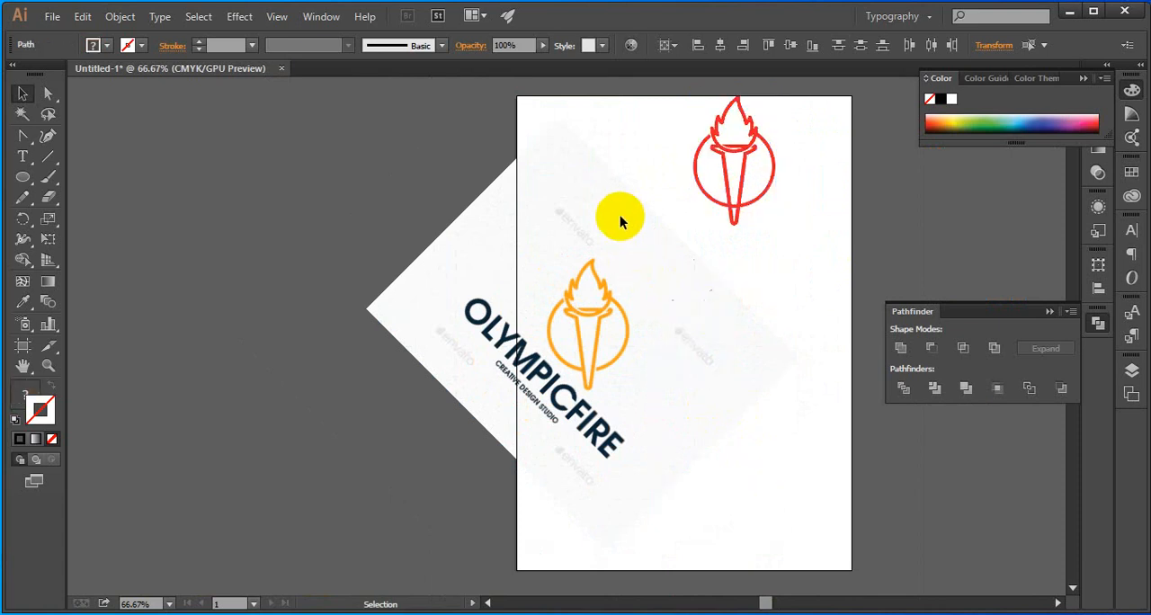
{"action": "mouse_move", "coordinate": [629, 232]}
{"action": "left_mouse_down"}
{"action": "mouse_move", "coordinate": [761, 404]}
{"action": "mouse_move", "coordinate": [628, 241]}
{"action": "left_mouse_up"}
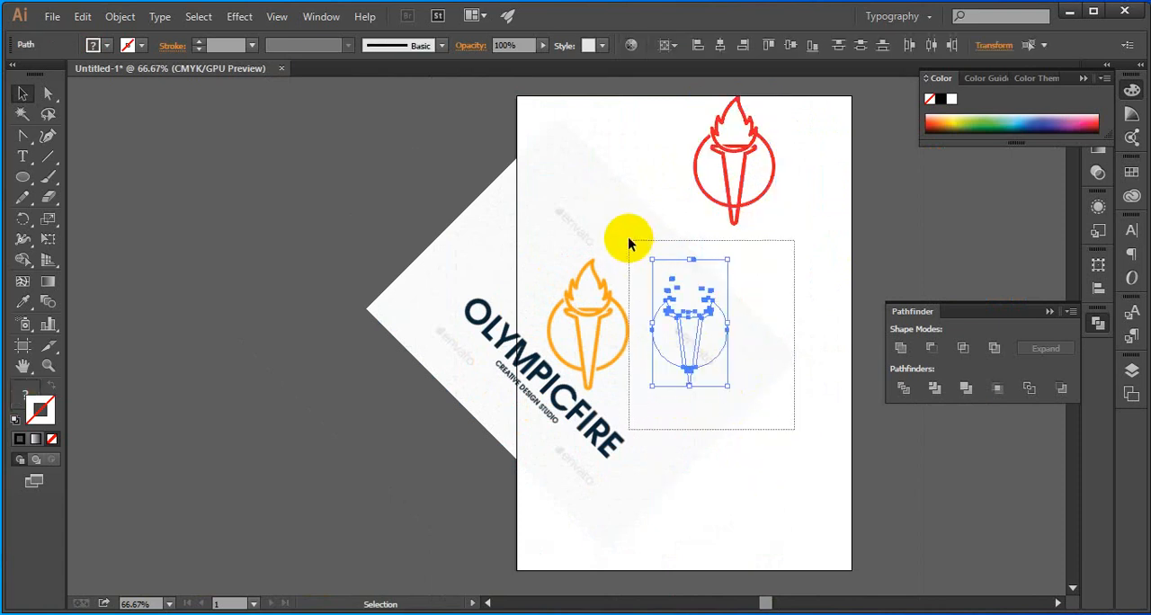
{"action": "key", "text": "Delete"}
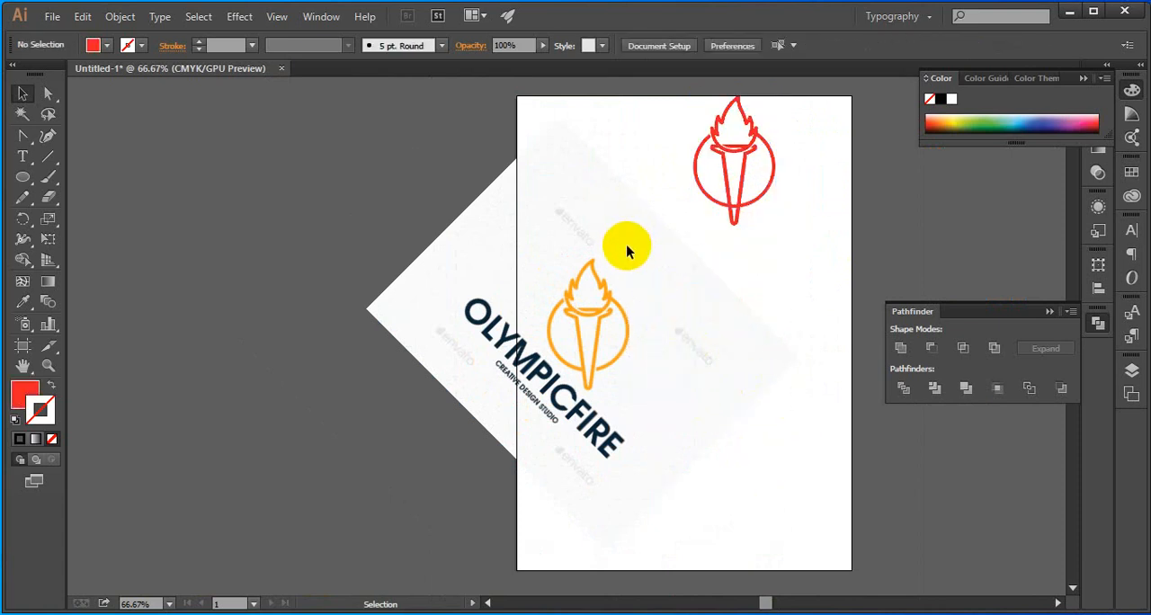
Rotate the reference image until its OLYMPICFIRE lettering is horizontal, and center it across the width of the artboard
{"action": "left_click", "coordinate": [699, 353]}
{"action": "left_click", "coordinate": [812, 275]}
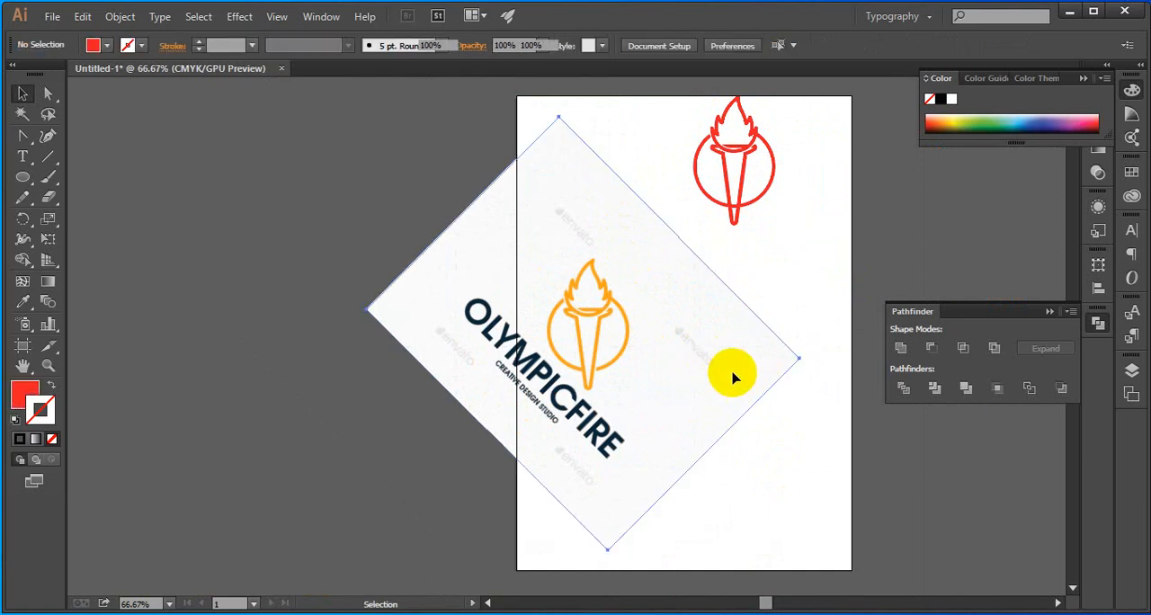
{"action": "left_click", "coordinate": [733, 378]}
{"action": "left_click_drag", "start_coordinate": [807, 359], "coordinate": [717, 273]}
{"action": "left_click_drag", "start_coordinate": [651, 368], "coordinate": [702, 368]}
{"action": "left_click", "coordinate": [640, 45]}
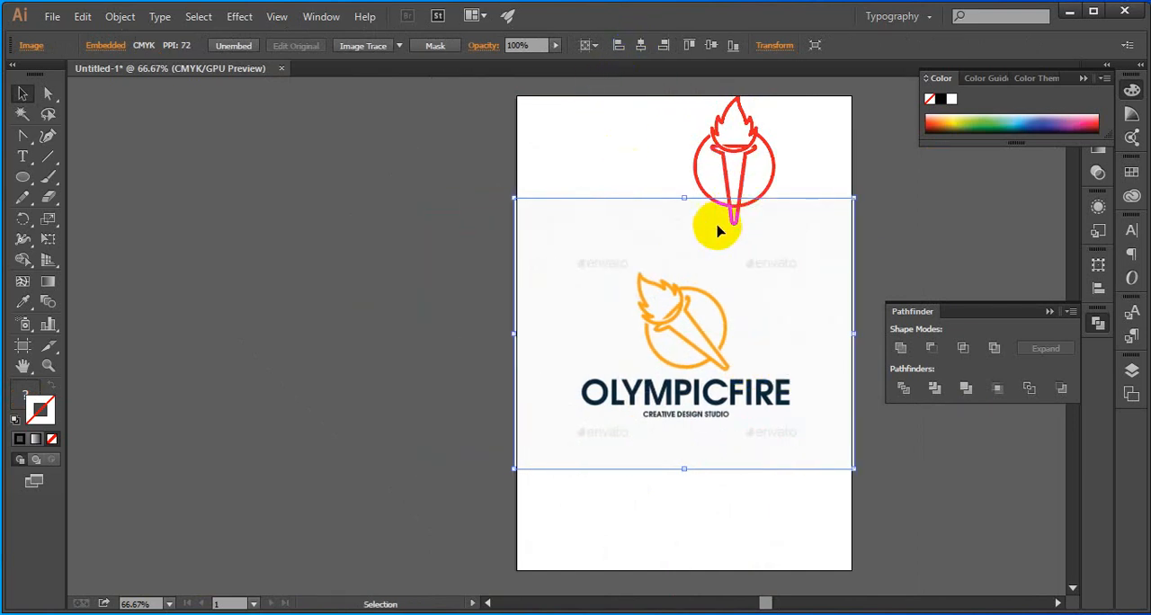
Group the red flame, torch and ring into one object
{"action": "left_click", "coordinate": [503, 165]}
{"action": "left_click_drag", "start_coordinate": [771, 97], "coordinate": [693, 174]}
{"action": "key", "text": "ctrl+g"}
{"action": "left_click", "coordinate": [619, 165]}
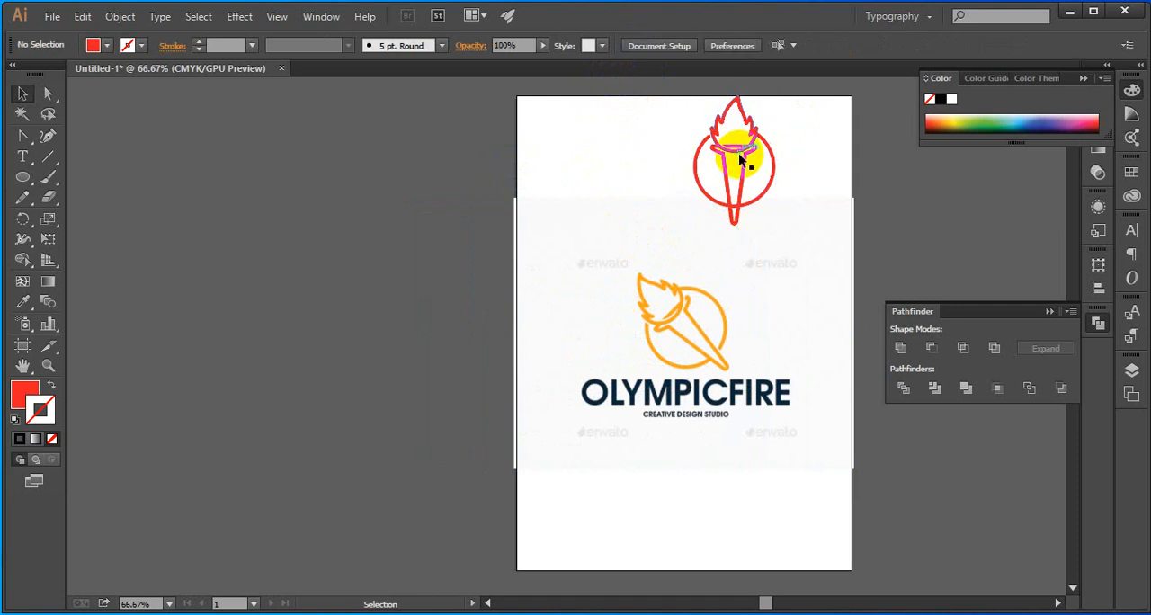
Rotate the grouped red logo counter-clockwise to the reference torch's tilt and place it over the orange reference logo
{"action": "left_click", "coordinate": [737, 158]}
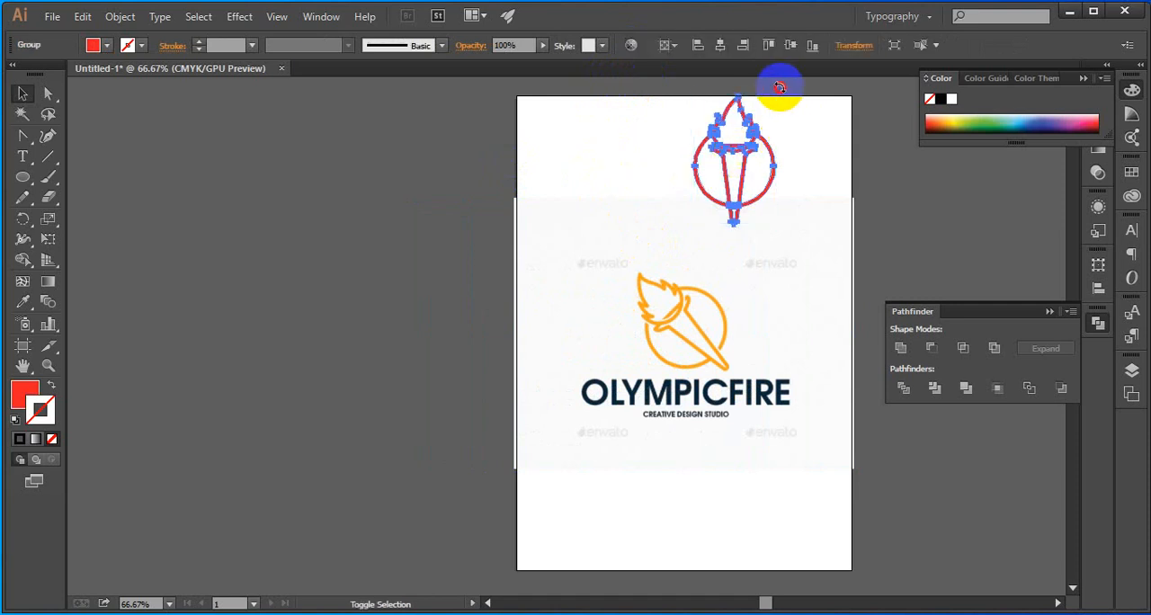
{"action": "left_click_drag", "start_coordinate": [779, 87], "coordinate": [732, 88]}
{"action": "left_click", "coordinate": [756, 176]}
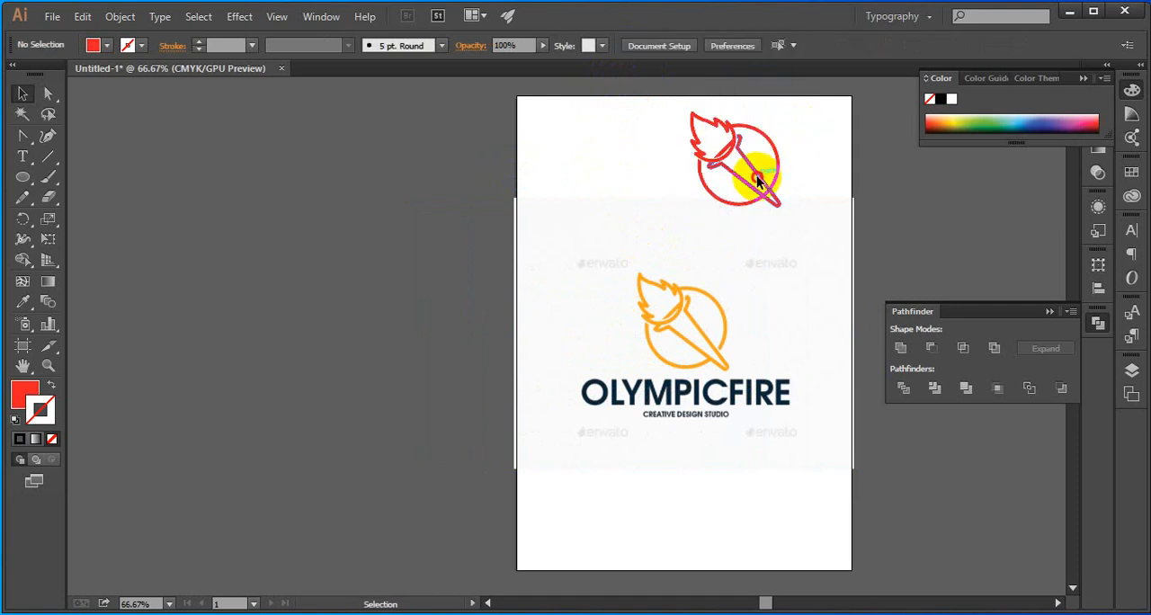
{"action": "left_click_drag", "start_coordinate": [756, 175], "coordinate": [690, 345]}
{"action": "left_click", "coordinate": [710, 321]}
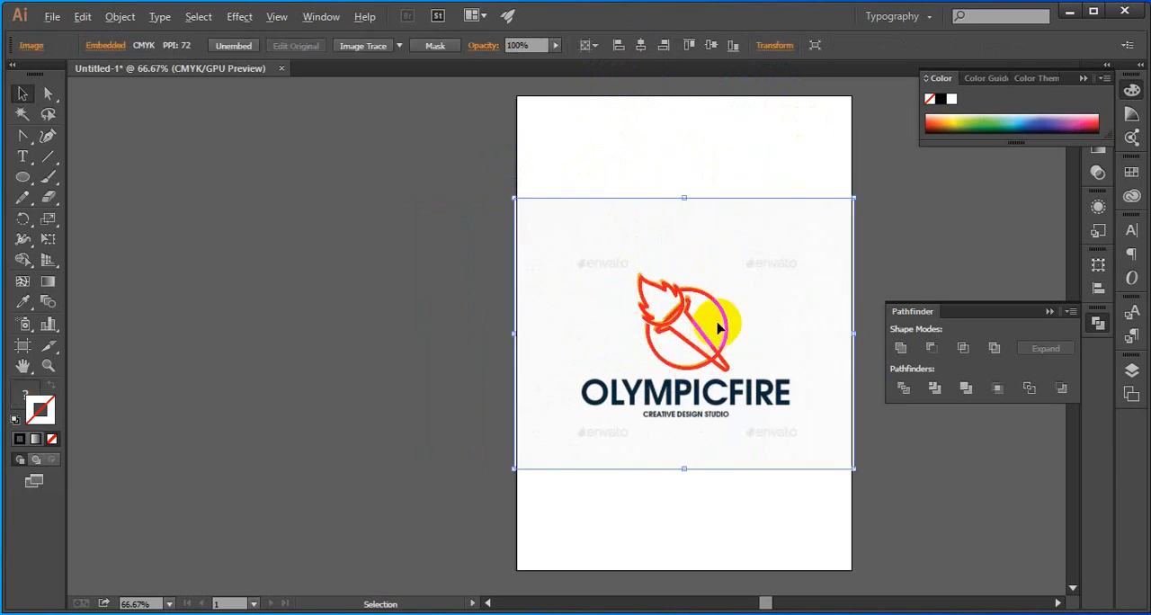
{"action": "key", "text": "ctrl+shift+a"}
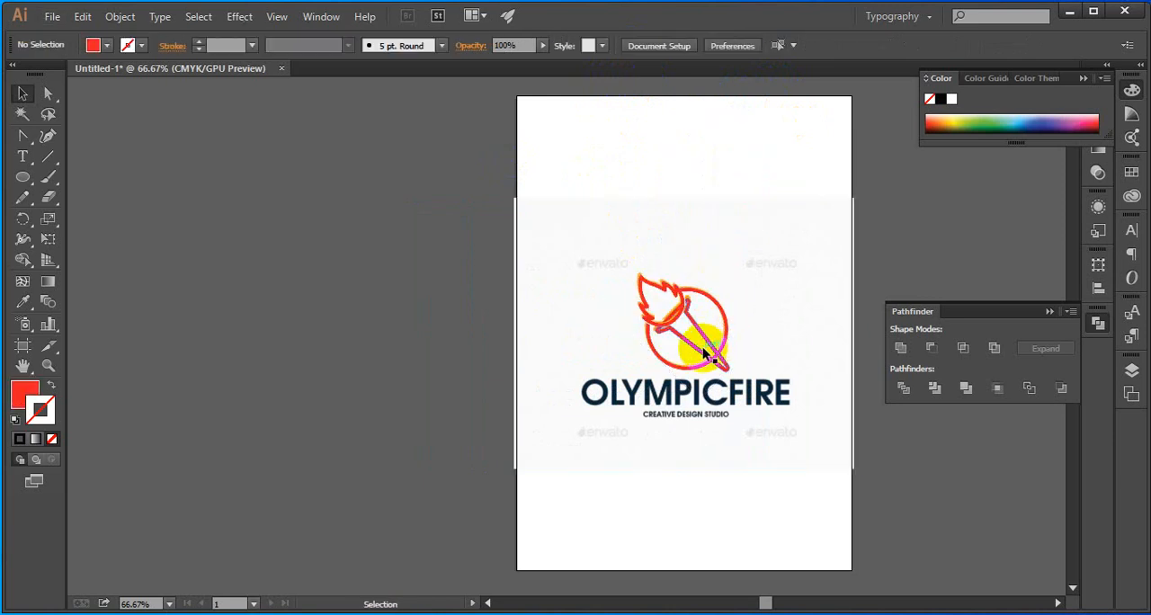
Move the grouped red logo to the left of the orange reference logo so both stand side by side
{"action": "scroll", "coordinate": [704, 354], "scroll_direction": "up", "scroll_amount": 3}
{"action": "left_click", "coordinate": [663, 334]}
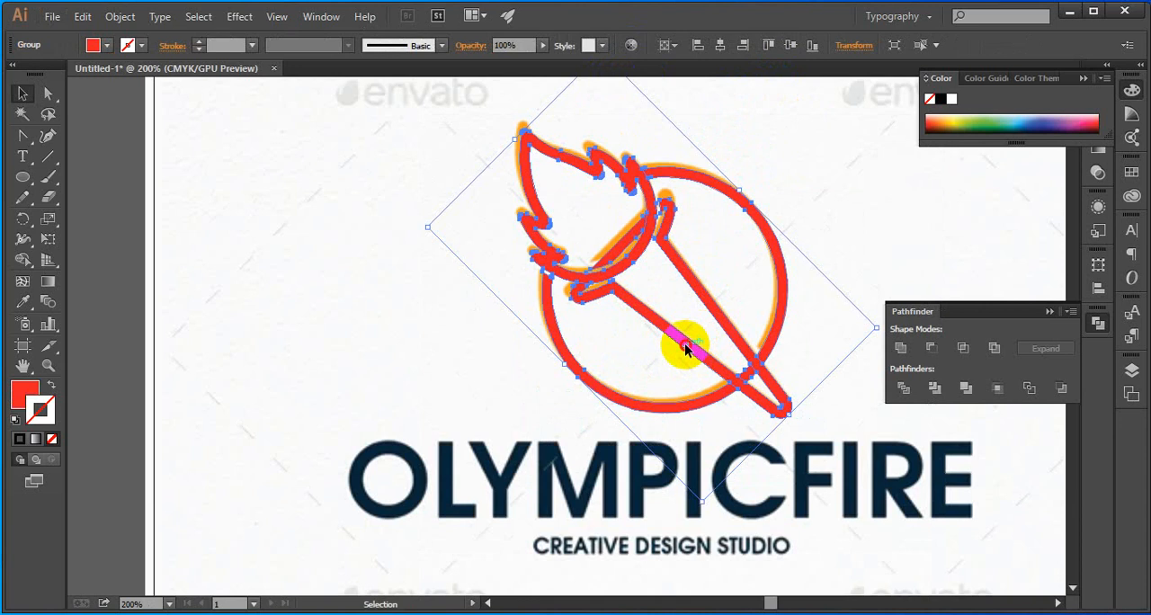
{"action": "left_click_drag", "start_coordinate": [685, 349], "coordinate": [411, 350]}
{"action": "key", "text": "ctrl+shift+a"}
Examine where the ring crosses the torch near its tip and compare it with the orange reference logo
{"action": "left_click_drag", "start_coordinate": [641, 423], "coordinate": [573, 333]}
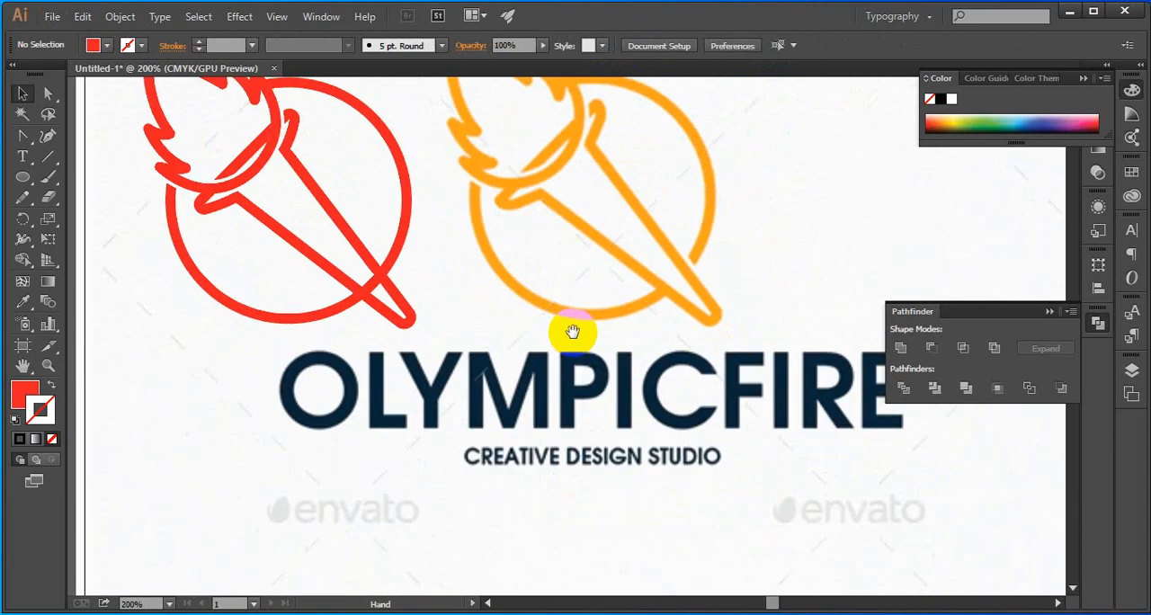
{"action": "left_click_drag", "start_coordinate": [647, 326], "coordinate": [678, 417]}
{"action": "scroll", "coordinate": [638, 404], "scroll_direction": "up", "scroll_amount": 1}
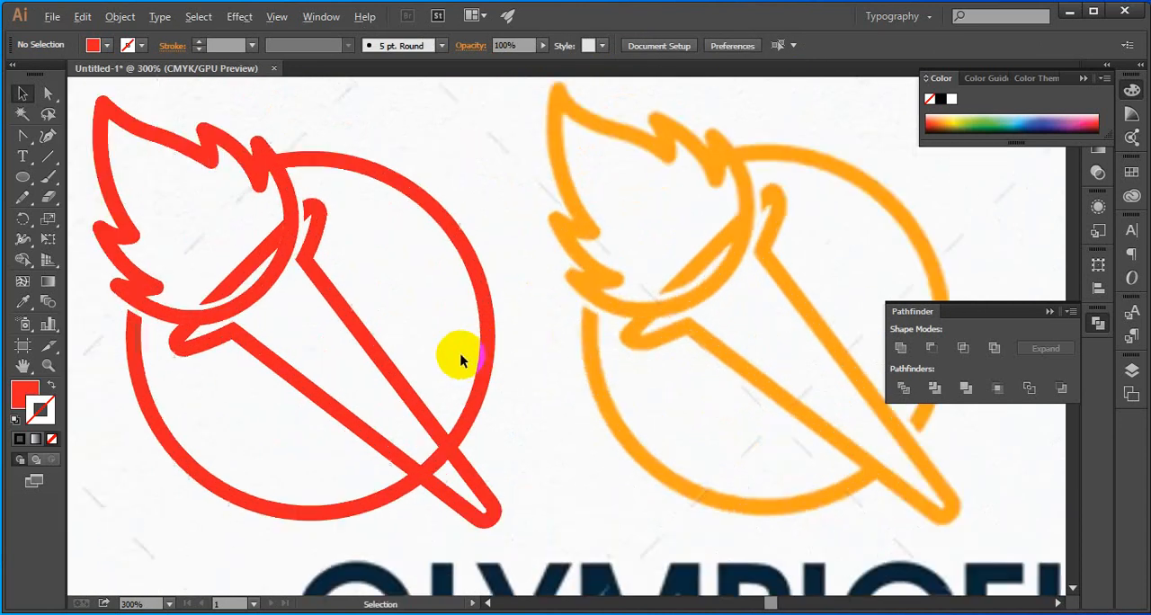
{"action": "scroll", "coordinate": [460, 360], "scroll_direction": "down", "scroll_amount": 1}
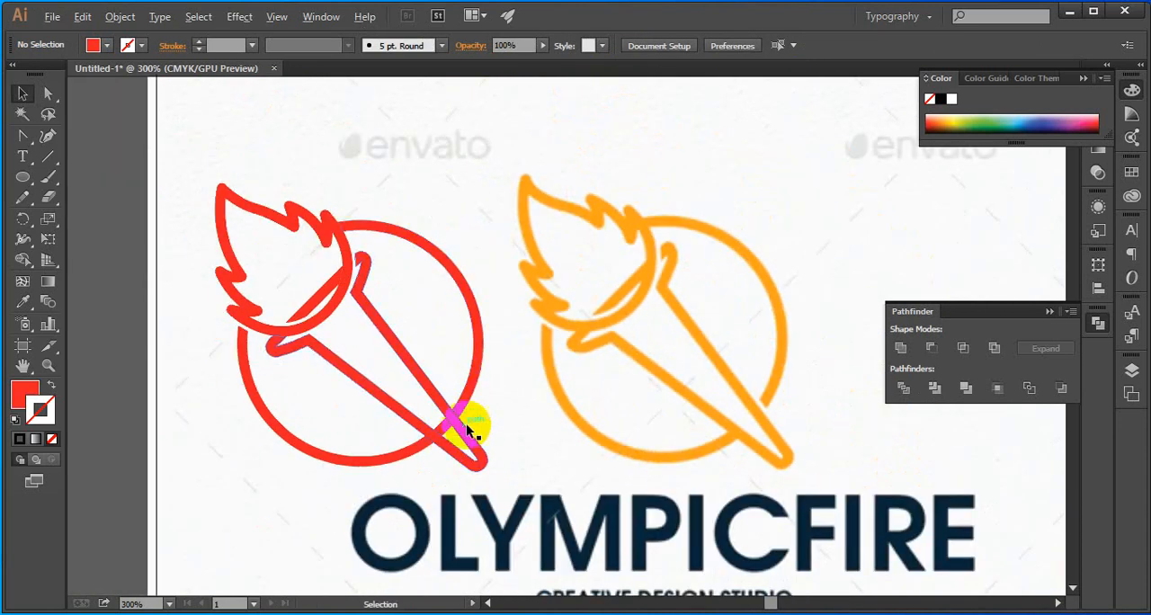
{"action": "scroll", "coordinate": [464, 414], "scroll_direction": "up", "scroll_amount": 2}
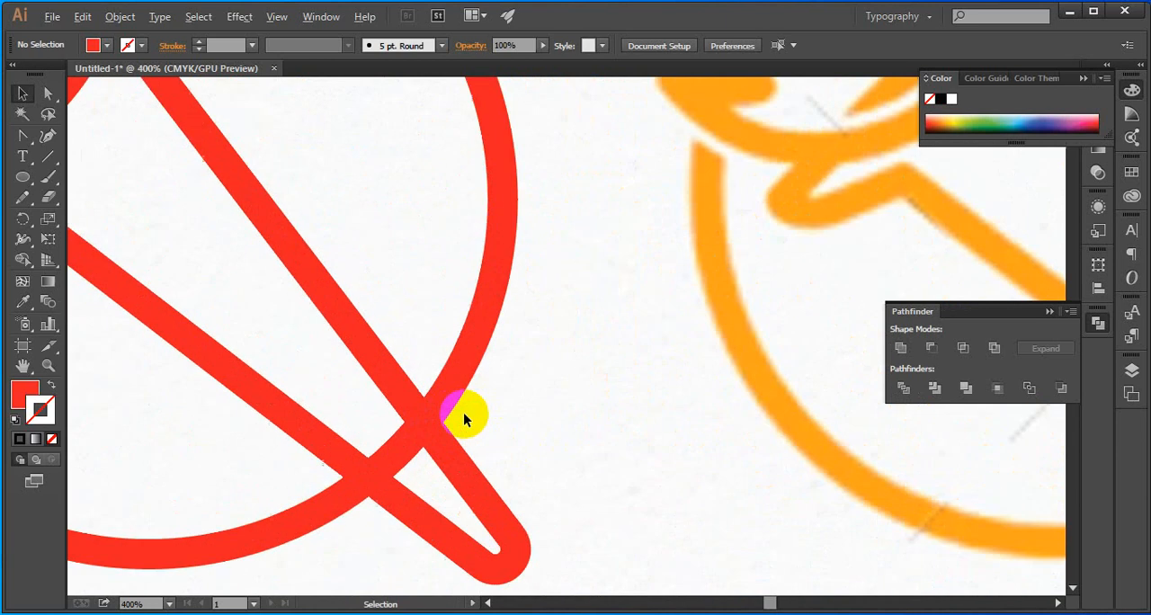
{"action": "scroll", "coordinate": [463, 412], "scroll_direction": "down", "scroll_amount": 2}
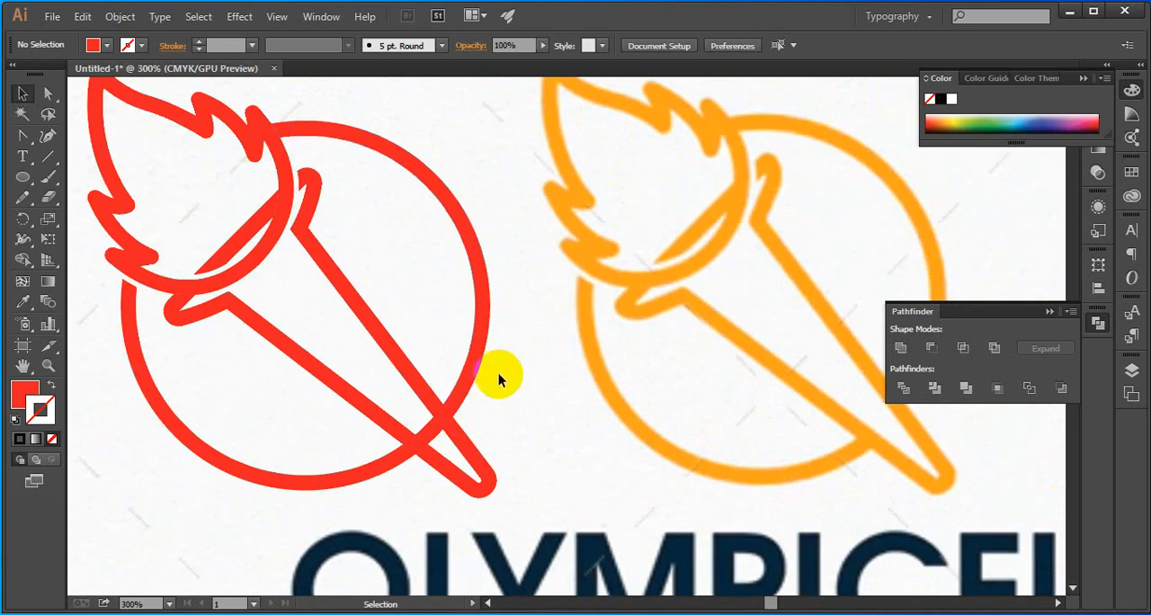
{"action": "scroll", "coordinate": [497, 375], "scroll_direction": "down", "scroll_amount": 1}
{"action": "key", "text": "space"}
{"action": "left_click_drag", "start_coordinate": [510, 415], "coordinate": [496, 406]}
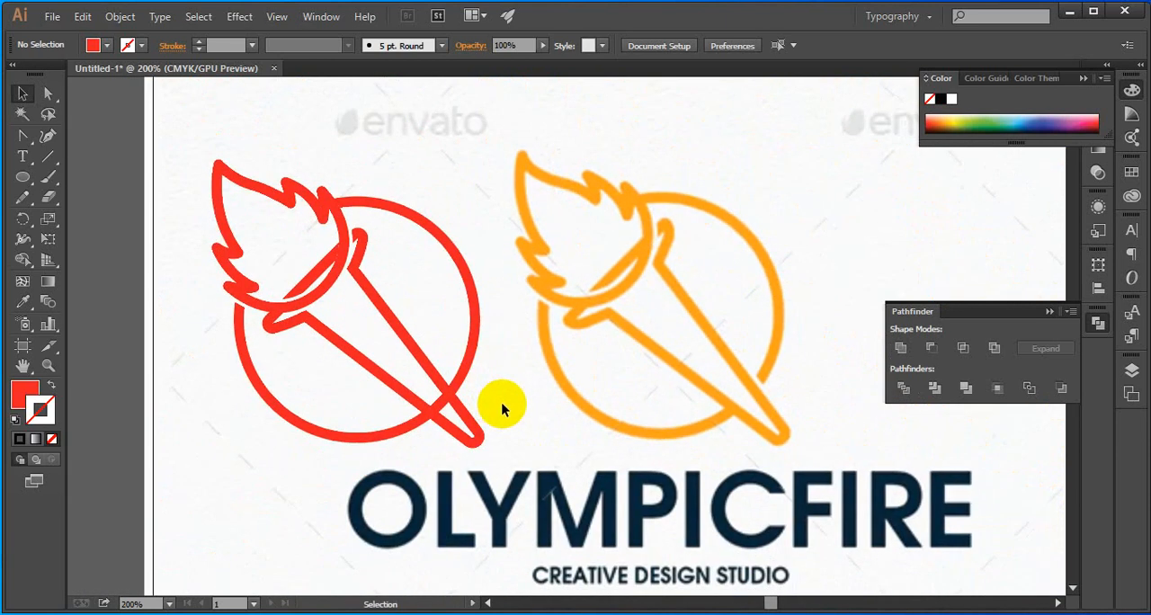
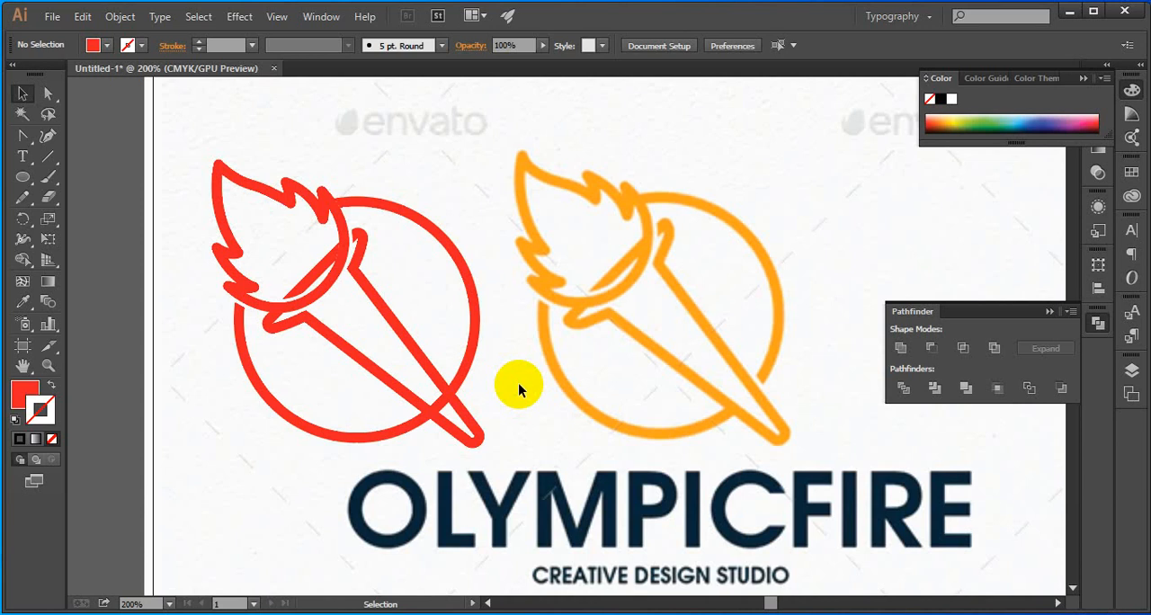
Rotate the grouped red logo clockwise until the torch stands upright
{"action": "scroll", "coordinate": [270, 208], "scroll_direction": "up", "scroll_amount": 7}
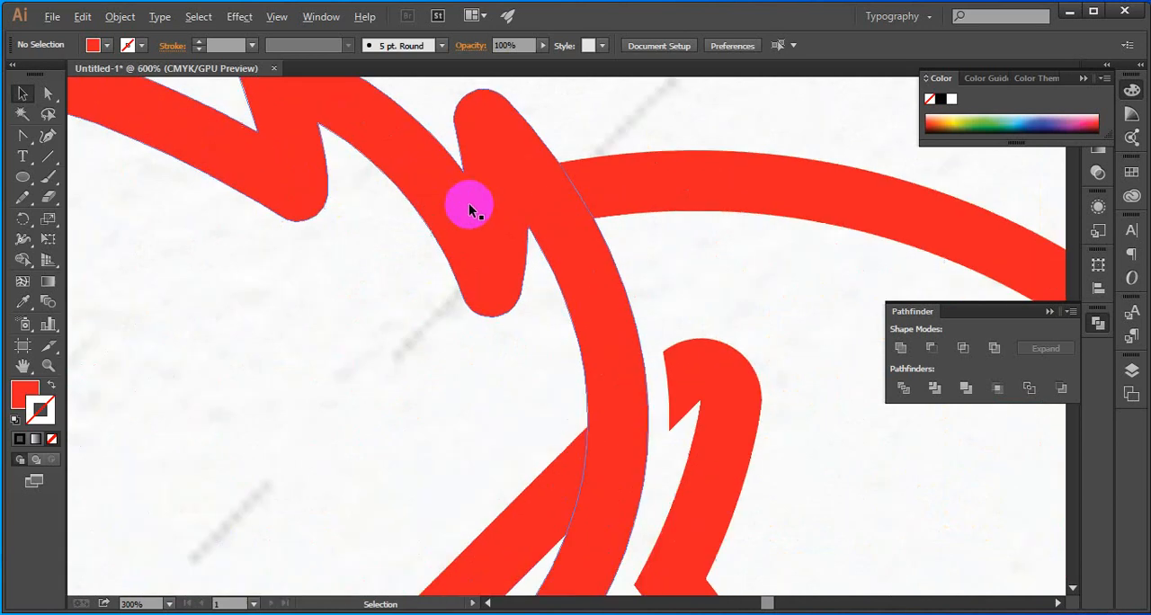
{"action": "scroll", "coordinate": [472, 207], "scroll_direction": "down", "scroll_amount": 6}
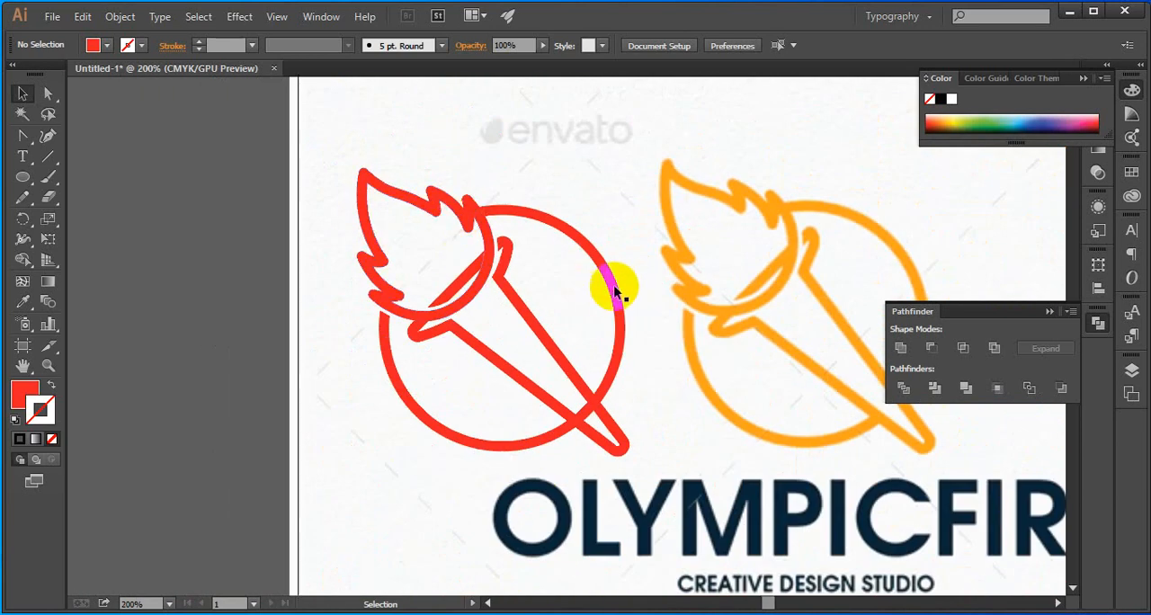
{"action": "left_click", "coordinate": [613, 269]}
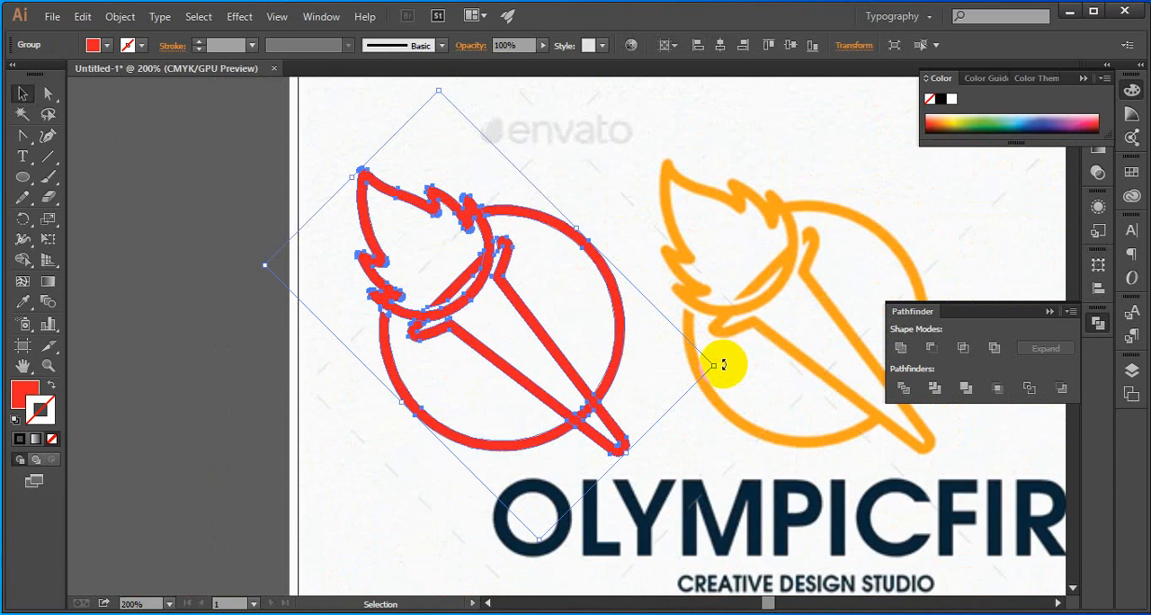
{"action": "left_click_drag", "start_coordinate": [725, 360], "coordinate": [619, 432]}
{"action": "left_click", "coordinate": [605, 443]}
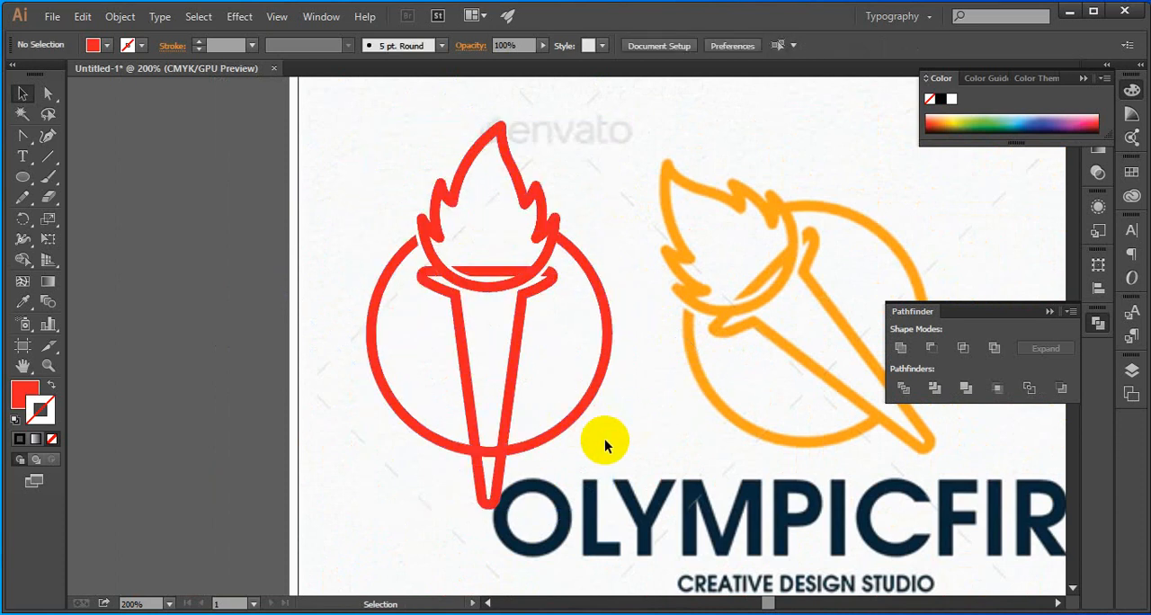
Delete the small ring segment lying between the two sides of the red torch near its tip
{"action": "left_click", "coordinate": [490, 450]}
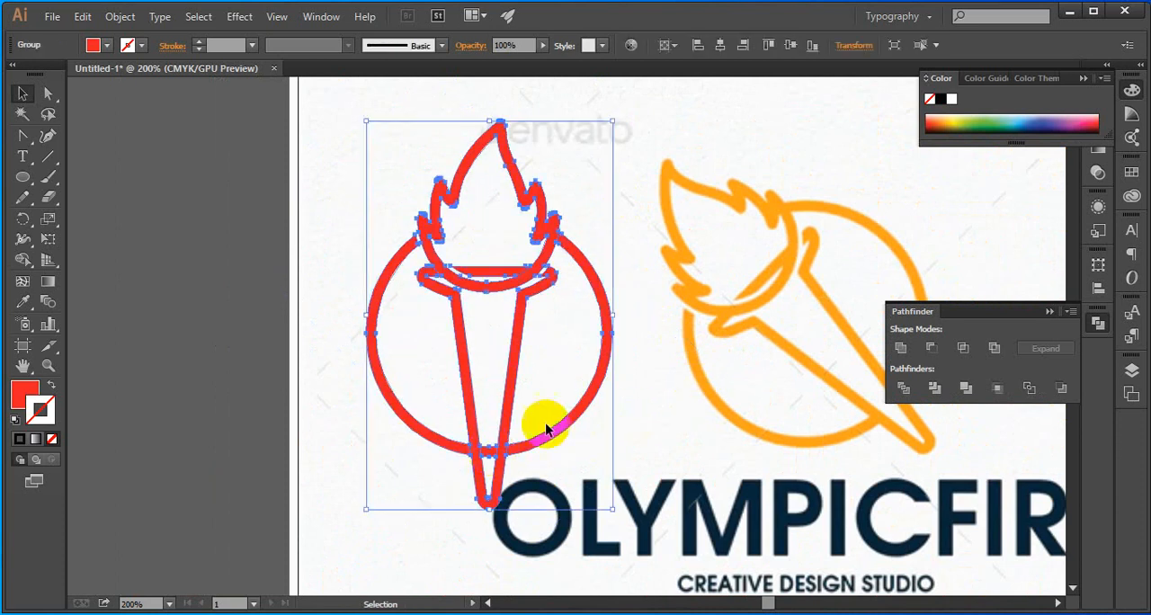
{"action": "left_click", "coordinate": [522, 392]}
{"action": "left_click", "coordinate": [48, 95]}
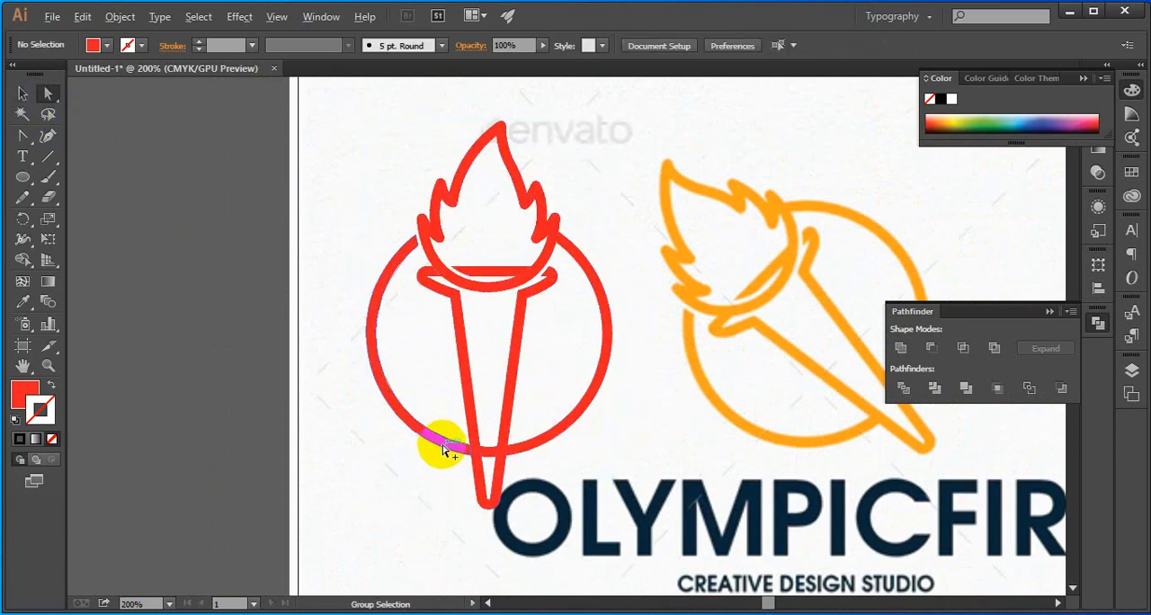
{"action": "scroll", "coordinate": [444, 446], "scroll_direction": "up", "scroll_amount": 3}
{"action": "scroll", "coordinate": [502, 462], "scroll_direction": "up", "scroll_amount": 4}
{"action": "left_click", "coordinate": [552, 455]}
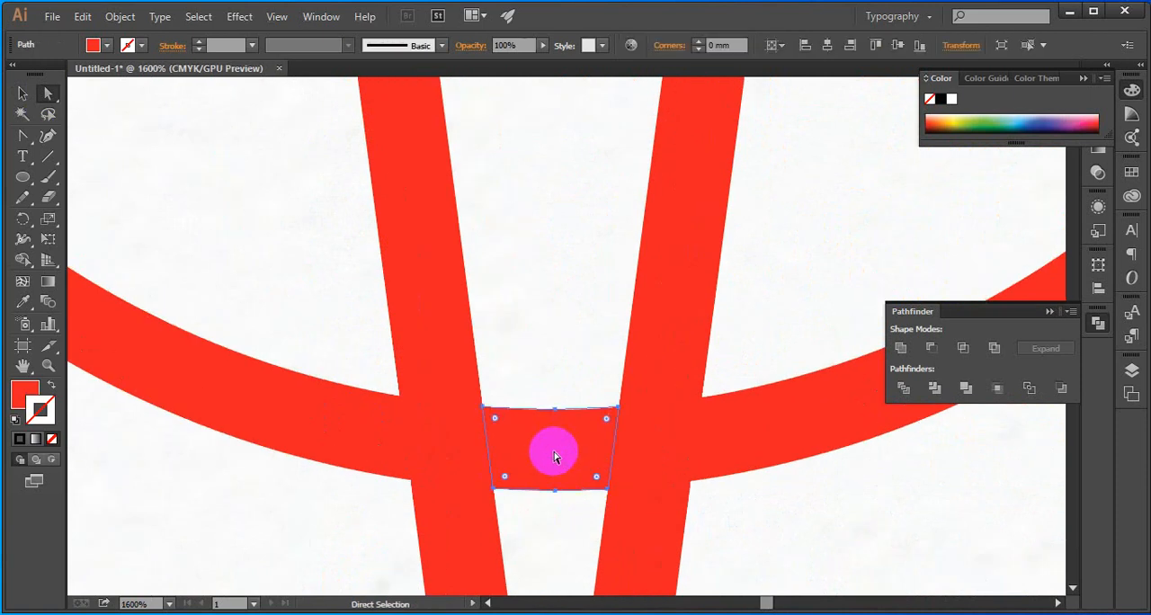
{"action": "key", "text": "Delete"}
{"action": "scroll", "coordinate": [559, 446], "scroll_direction": "down", "scroll_amount": 7}
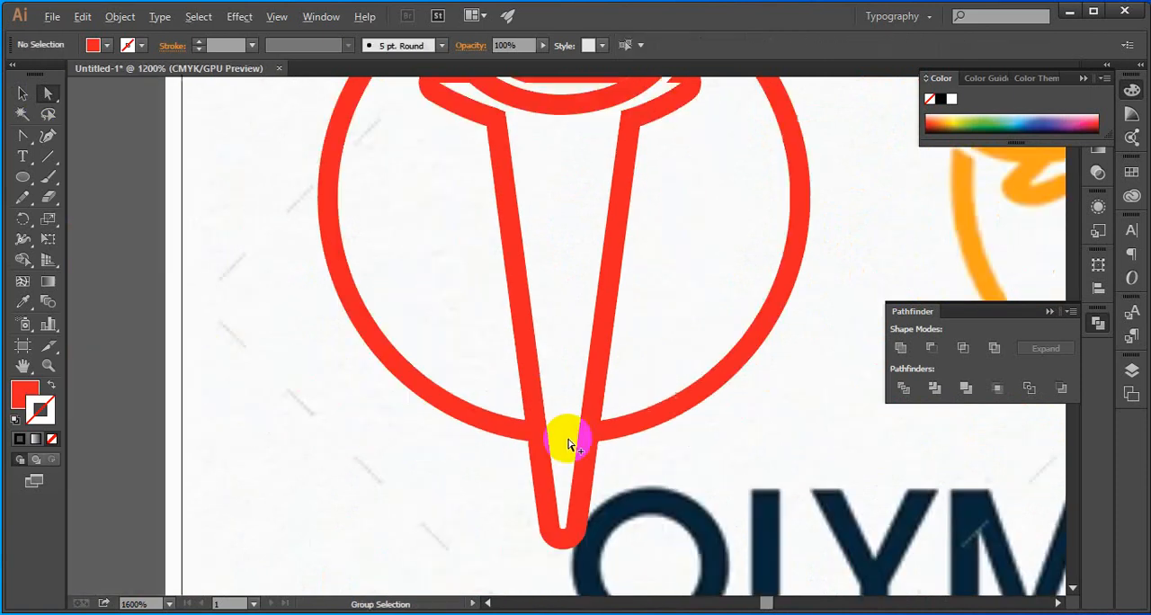
Ungroup the red logo so the torch can be selected separately from the ring and flame
{"action": "left_click_drag", "start_coordinate": [732, 442], "coordinate": [632, 405]}
{"action": "scroll", "coordinate": [492, 431], "scroll_direction": "up", "scroll_amount": 4}
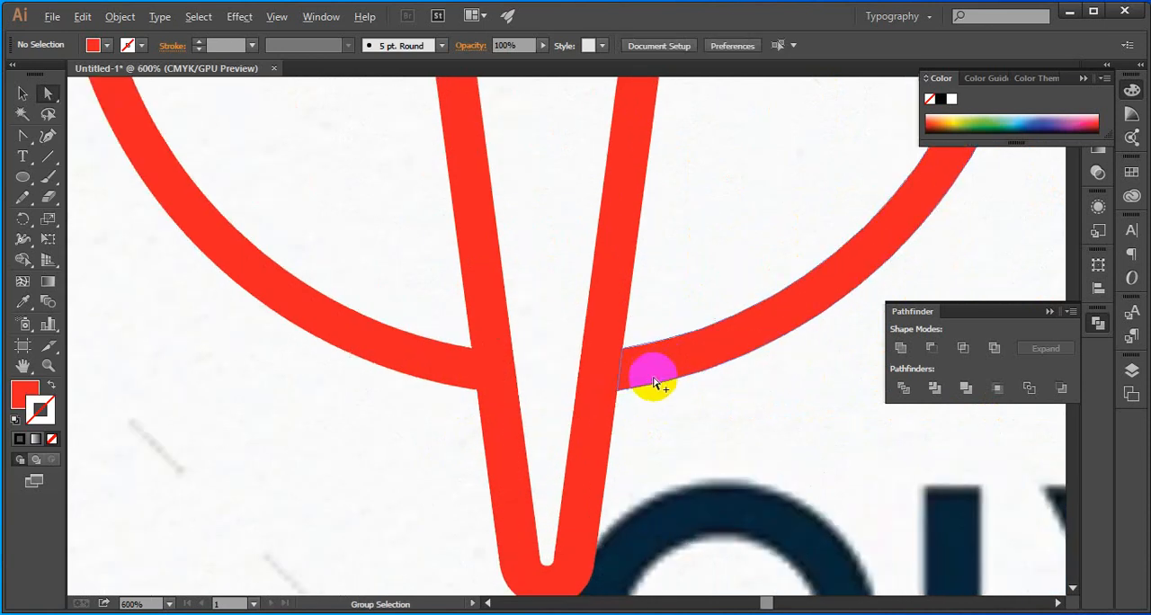
{"action": "scroll", "coordinate": [650, 386], "scroll_direction": "up", "scroll_amount": 3}
{"action": "scroll", "coordinate": [643, 430], "scroll_direction": "down", "scroll_amount": 5}
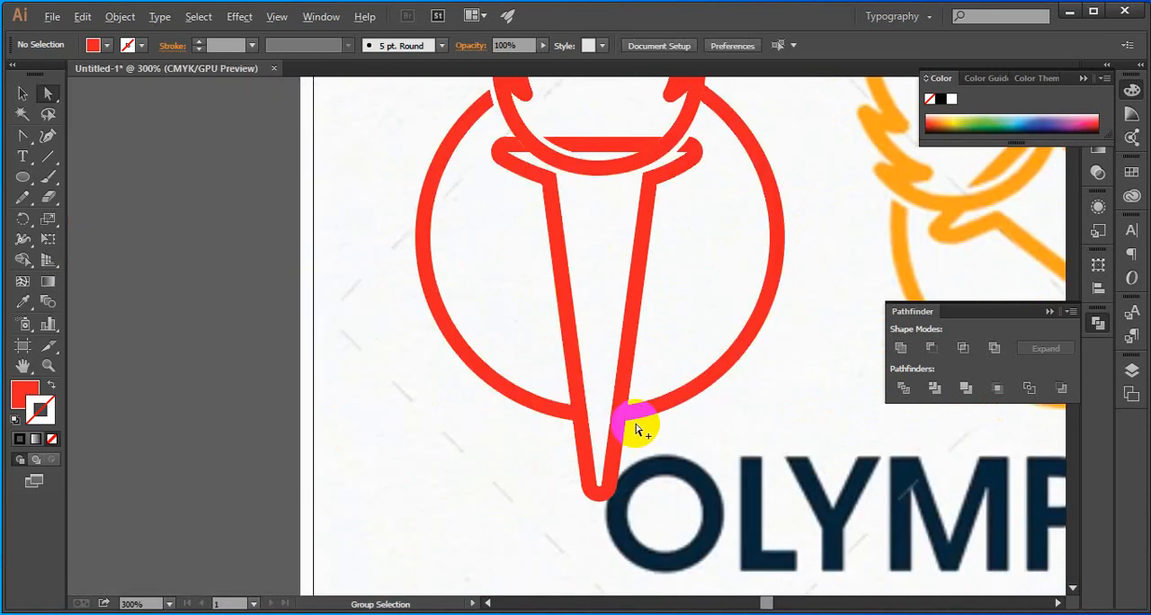
{"action": "scroll", "coordinate": [640, 426], "scroll_direction": "up", "scroll_amount": 6}
{"action": "key", "text": "v"}
{"action": "left_click", "coordinate": [552, 347]}
{"action": "right_click", "coordinate": [552, 347]}
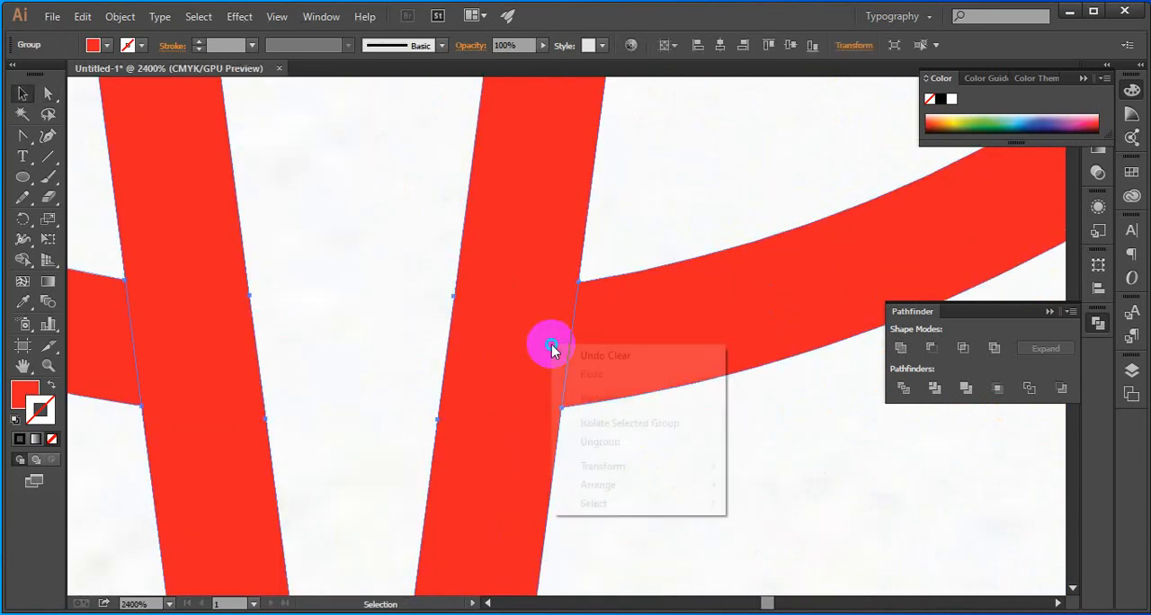
{"action": "left_click", "coordinate": [643, 442]}
{"action": "left_click", "coordinate": [681, 455]}
Add a 2 pt black stroke to the red torch, aligned to the outside of its path
{"action": "left_click", "coordinate": [542, 368]}
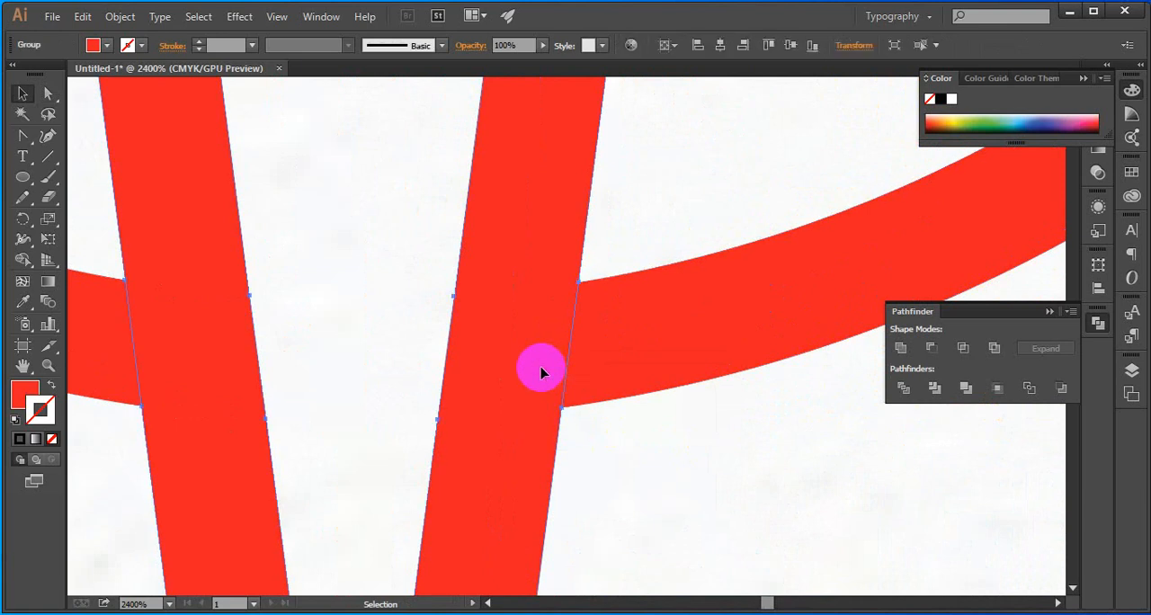
{"action": "scroll", "coordinate": [608, 418], "scroll_direction": "down", "scroll_amount": 8}
{"action": "scroll", "coordinate": [608, 423], "scroll_direction": "up", "scroll_amount": 5}
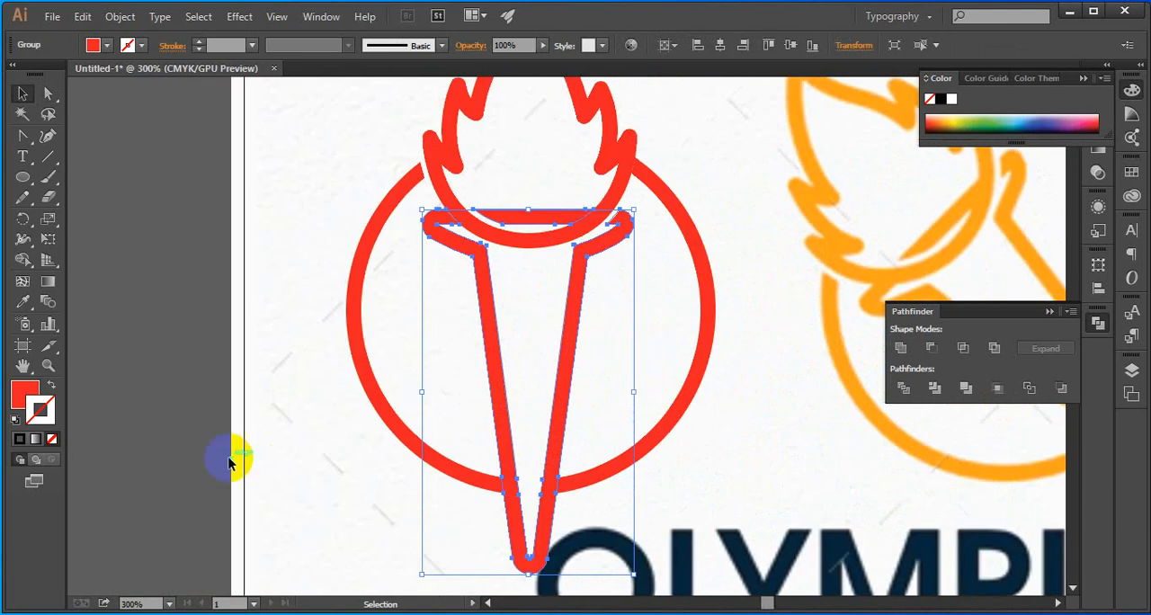
{"action": "left_click", "coordinate": [200, 42]}
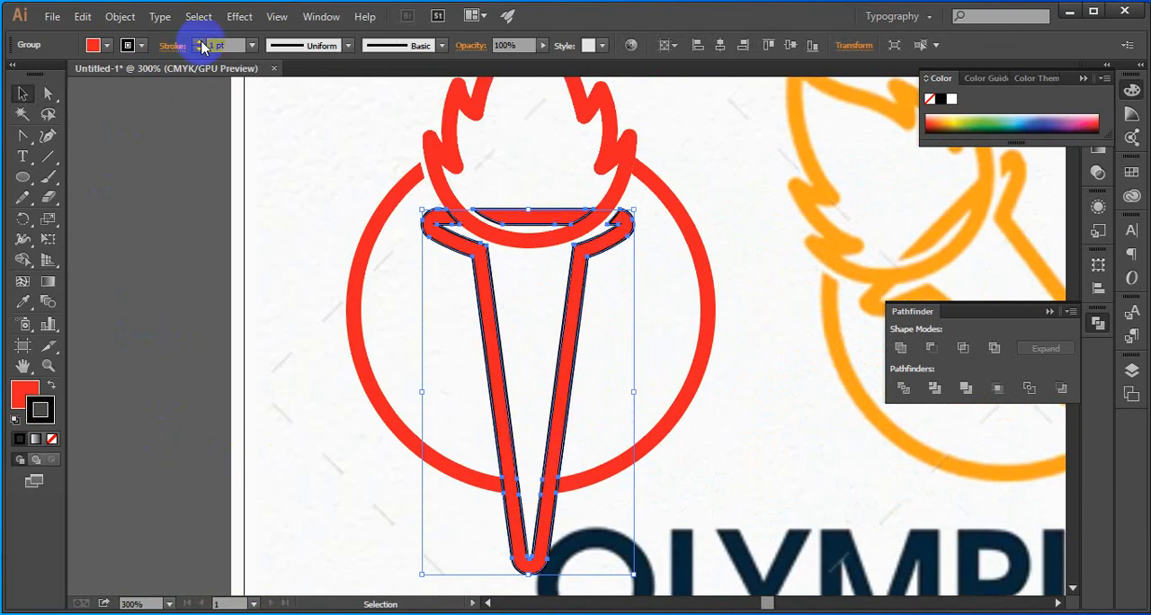
{"action": "left_click", "coordinate": [199, 42]}
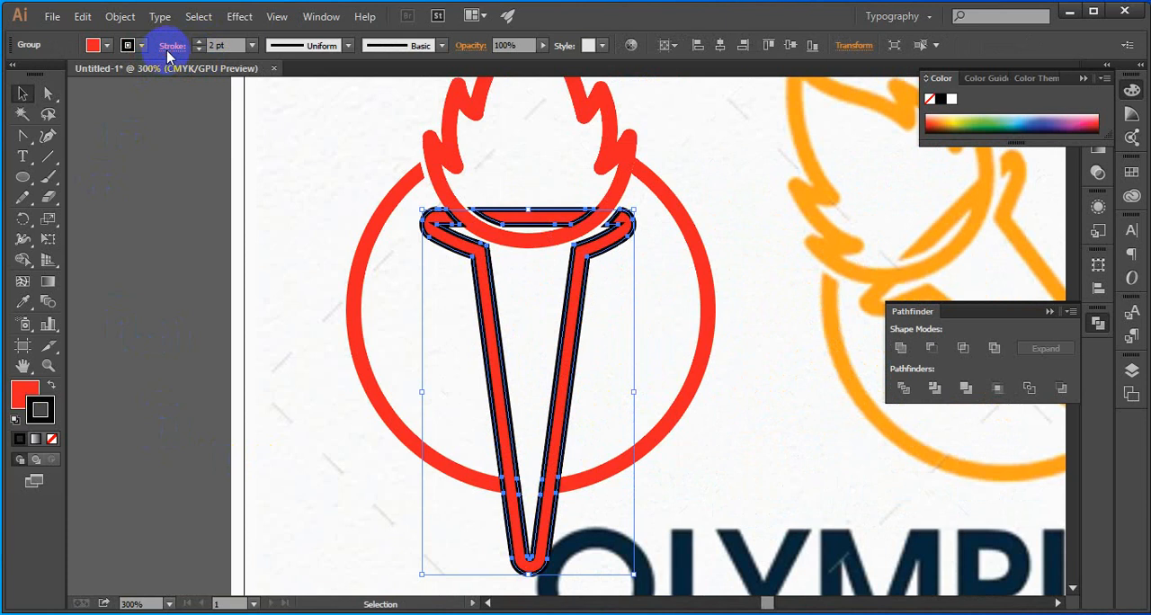
{"action": "left_click", "coordinate": [171, 47]}
{"action": "left_click", "coordinate": [105, 133]}
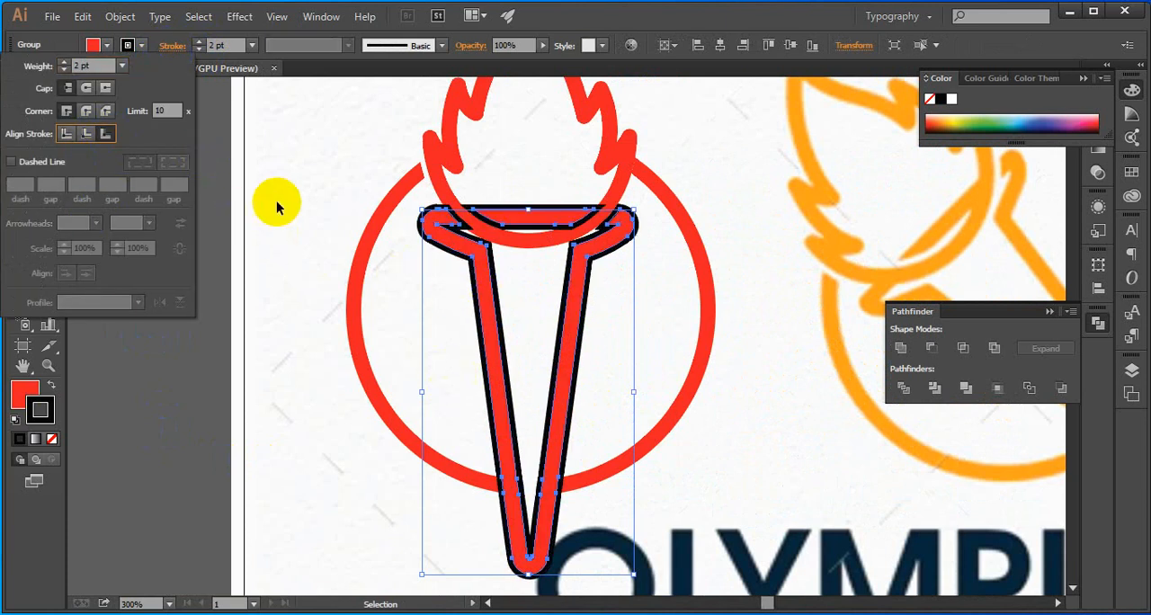
Convert the torch's black stroke into filled shapes with Outline Stroke
{"action": "left_click", "coordinate": [122, 21]}
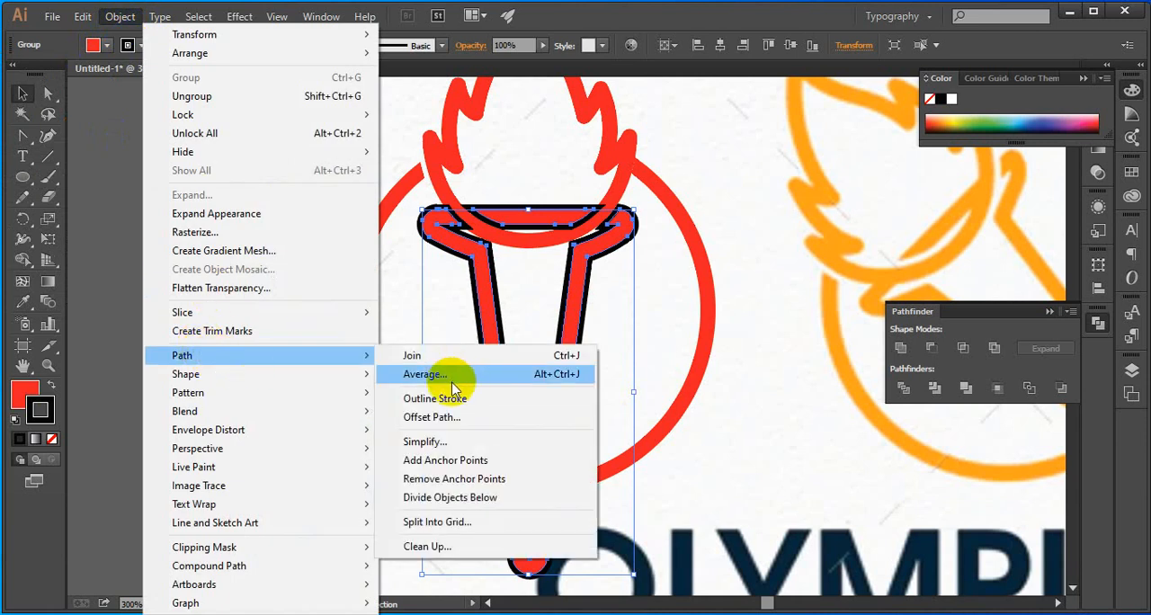
{"action": "left_click", "coordinate": [454, 399]}
{"action": "left_click", "coordinate": [600, 363]}
Ungroup the outlined torch so the black outline is separate from the red body
{"action": "scroll", "coordinate": [577, 462], "scroll_direction": "up", "scroll_amount": 5}
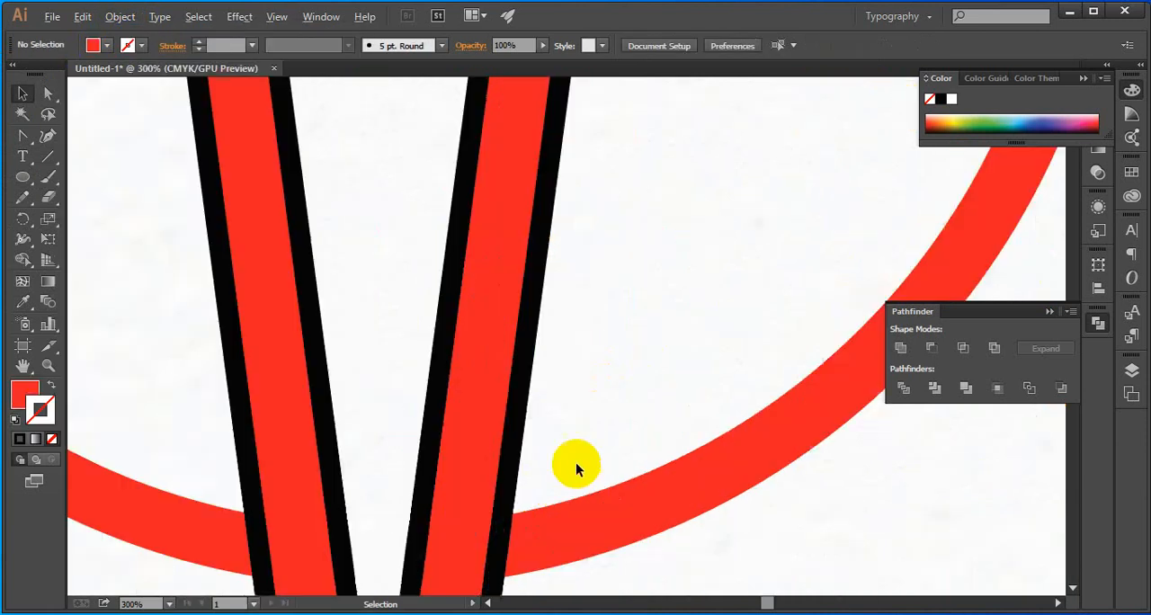
{"action": "left_click_drag", "start_coordinate": [537, 514], "coordinate": [524, 367]}
{"action": "left_click", "coordinate": [509, 418]}
{"action": "left_click", "coordinate": [481, 371], "text": "shift"}
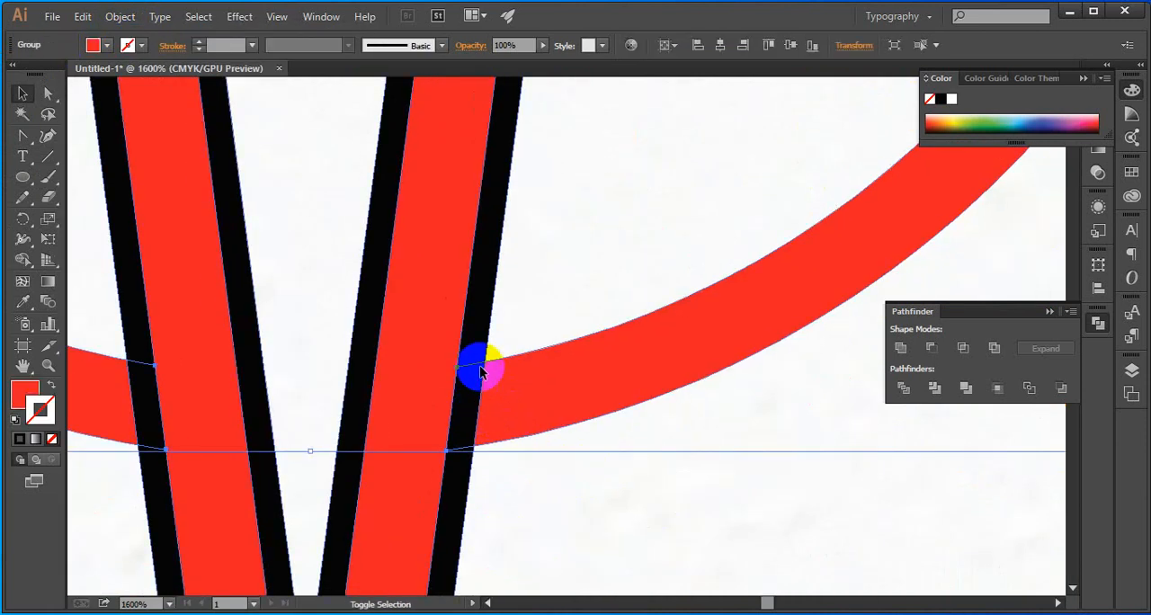
{"action": "left_click", "coordinate": [552, 291]}
{"action": "left_click", "coordinate": [488, 326]}
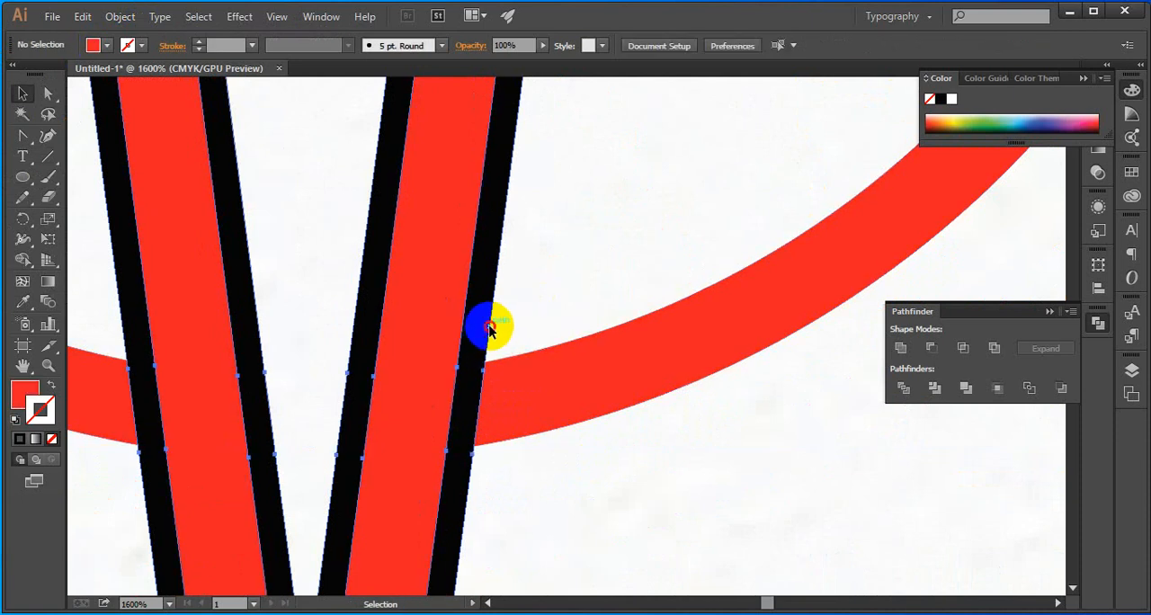
{"action": "right_click", "coordinate": [485, 332]}
{"action": "left_click", "coordinate": [534, 424]}
{"action": "left_click", "coordinate": [540, 303]}
Divide the ring and the torch's black outline where they overlap, then ungroup the resulting pieces
{"action": "left_click", "coordinate": [480, 342]}
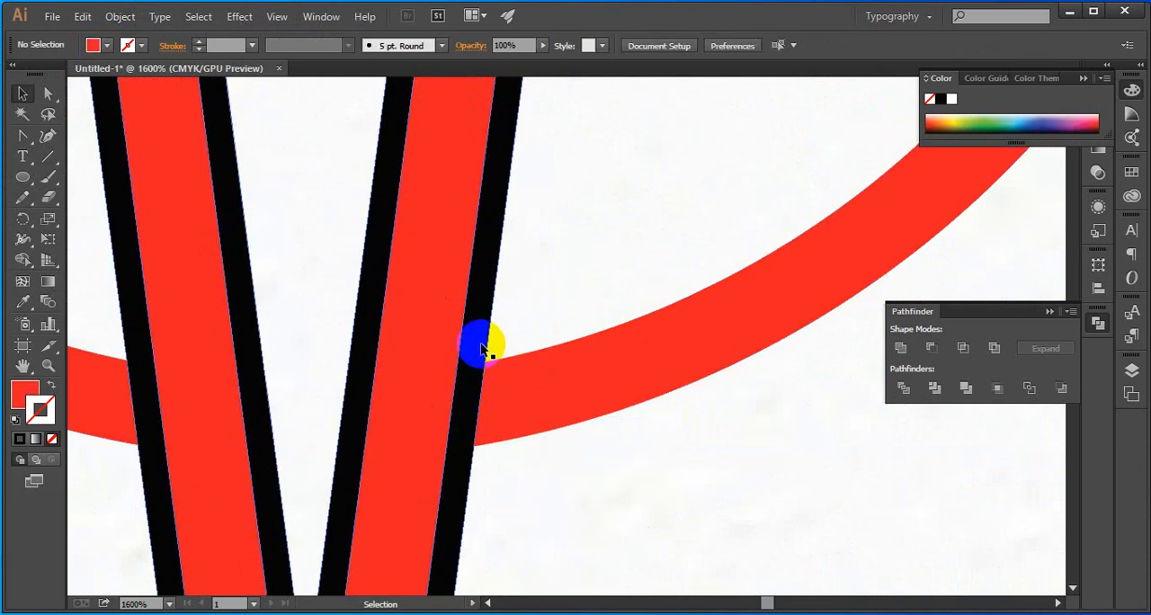
{"action": "left_click", "coordinate": [542, 396], "text": "shift"}
{"action": "left_click", "coordinate": [901, 392]}
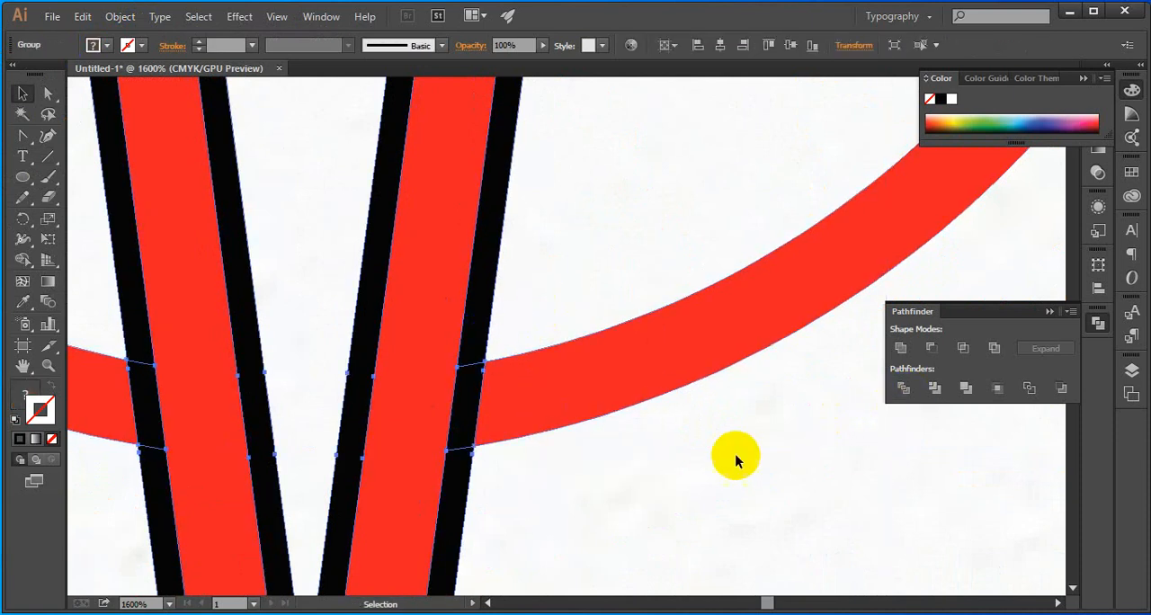
{"action": "left_click", "coordinate": [485, 447]}
{"action": "right_click", "coordinate": [471, 410]}
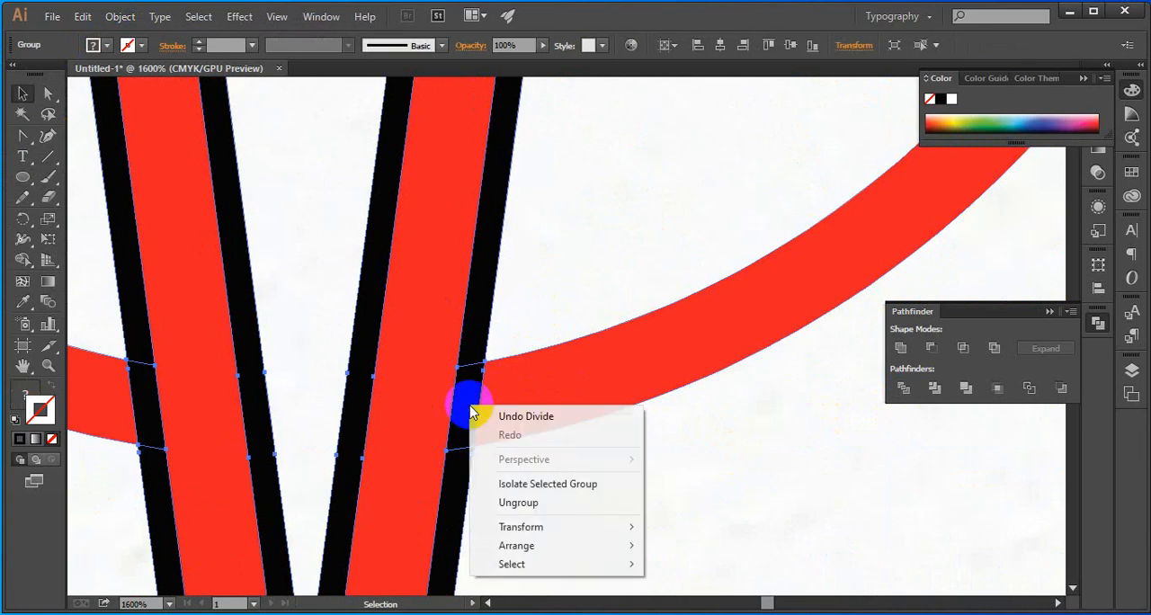
{"action": "left_click", "coordinate": [519, 503]}
{"action": "left_click", "coordinate": [521, 476]}
Delete the black outline pieces along the torch and at the right ring end, keeping the black piece at the left ring end
{"action": "left_click", "coordinate": [456, 423]}
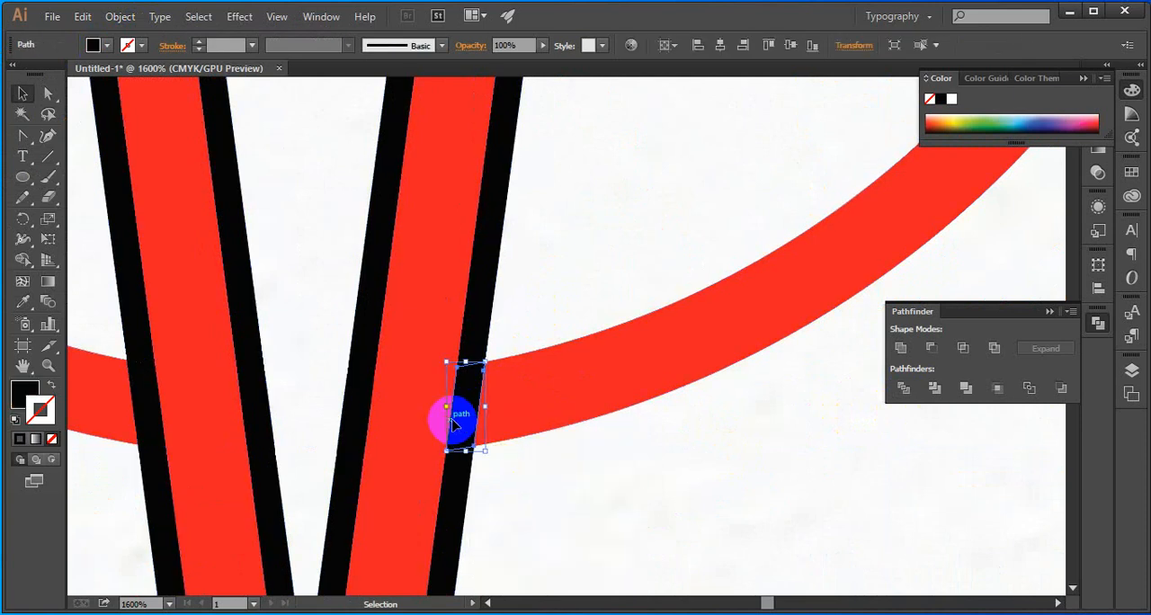
{"action": "key", "text": "Delete"}
{"action": "left_click", "coordinate": [478, 351]}
{"action": "key", "text": "Delete"}
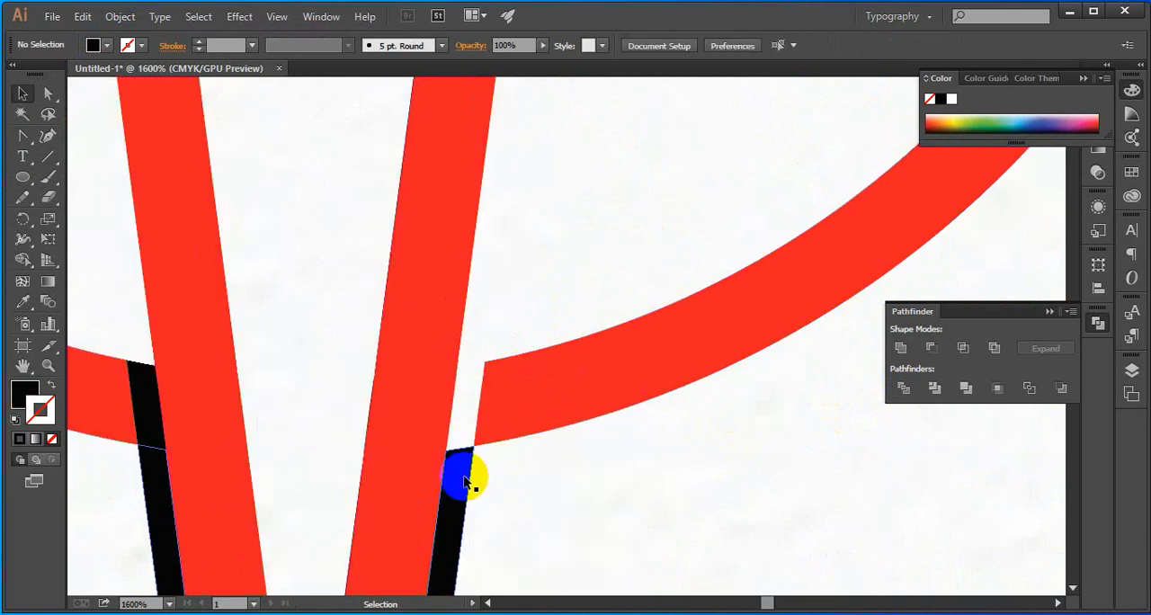
{"action": "left_click", "coordinate": [464, 482]}
{"action": "key", "text": "Delete"}
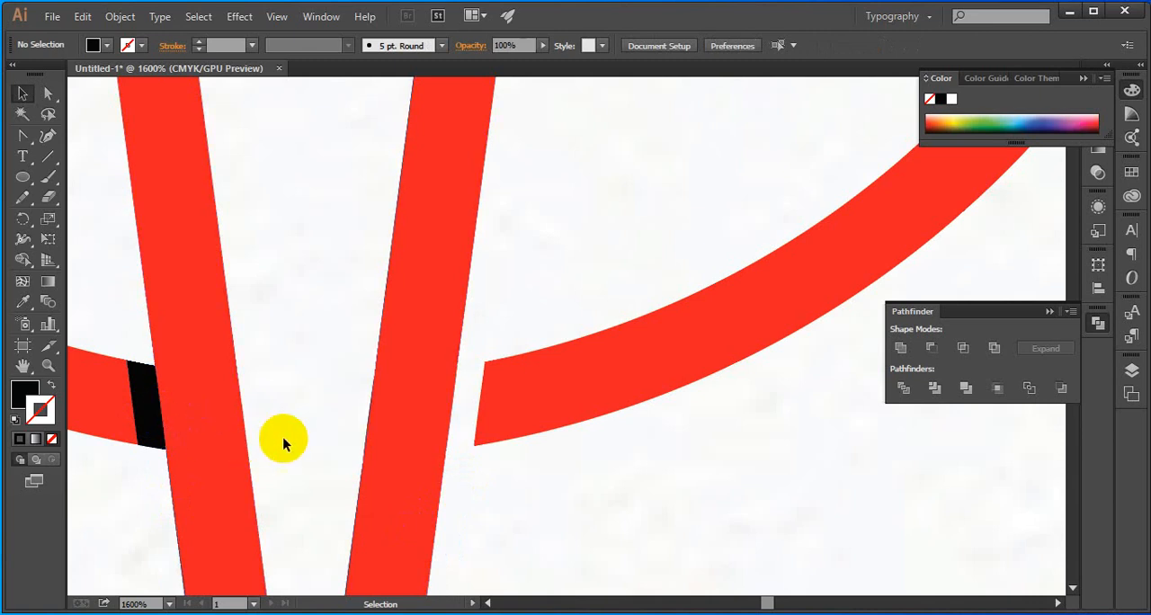
Unite the black piece beside the torch with the left half of the ring
{"action": "scroll", "coordinate": [306, 439], "scroll_direction": "down", "scroll_amount": 3}
{"action": "left_click", "coordinate": [251, 428]}
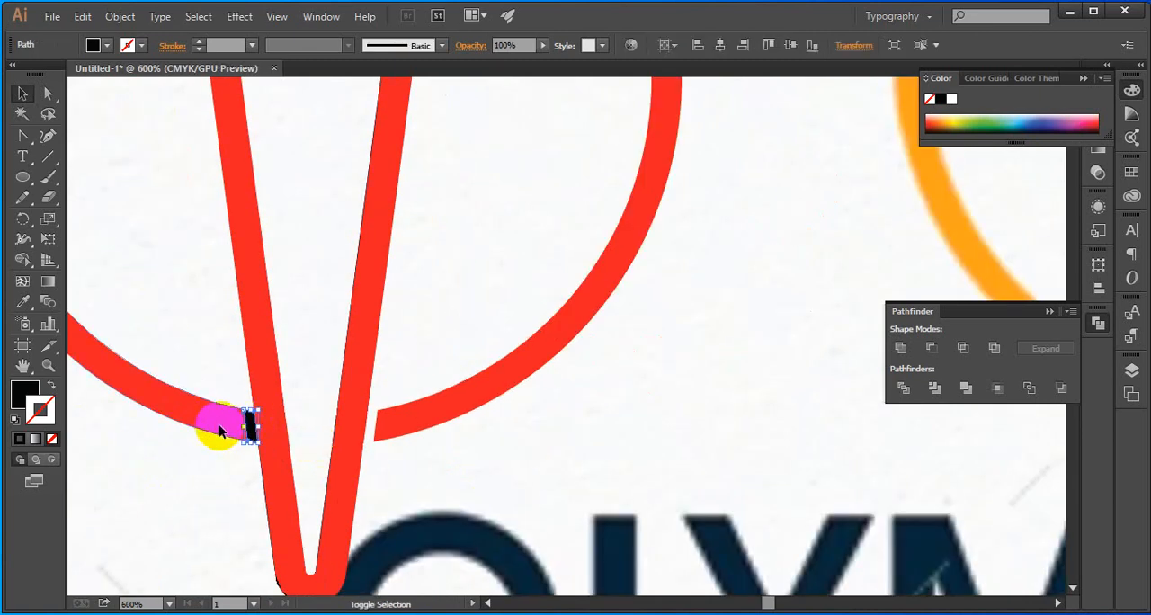
{"action": "left_click", "coordinate": [900, 348]}
Ungroup the pieces around the bar at the torch's rim and delete the black outline there
{"action": "scroll", "coordinate": [642, 427], "scroll_direction": "down", "scroll_amount": 5}
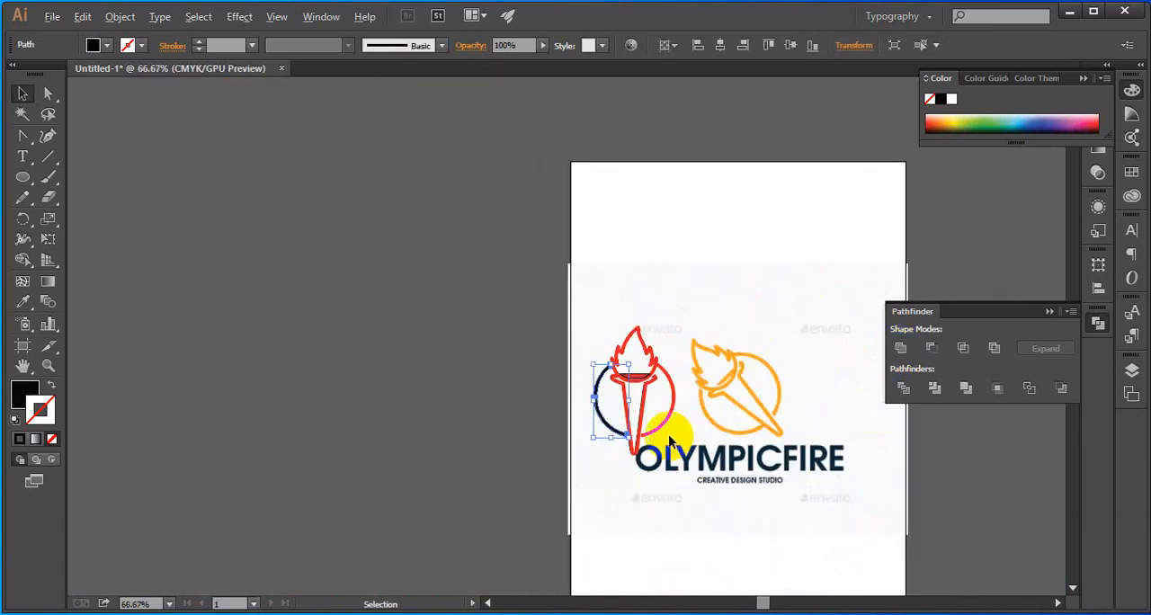
{"action": "scroll", "coordinate": [588, 405], "scroll_direction": "up", "scroll_amount": 4}
{"action": "scroll", "coordinate": [779, 254], "scroll_direction": "up", "scroll_amount": 2}
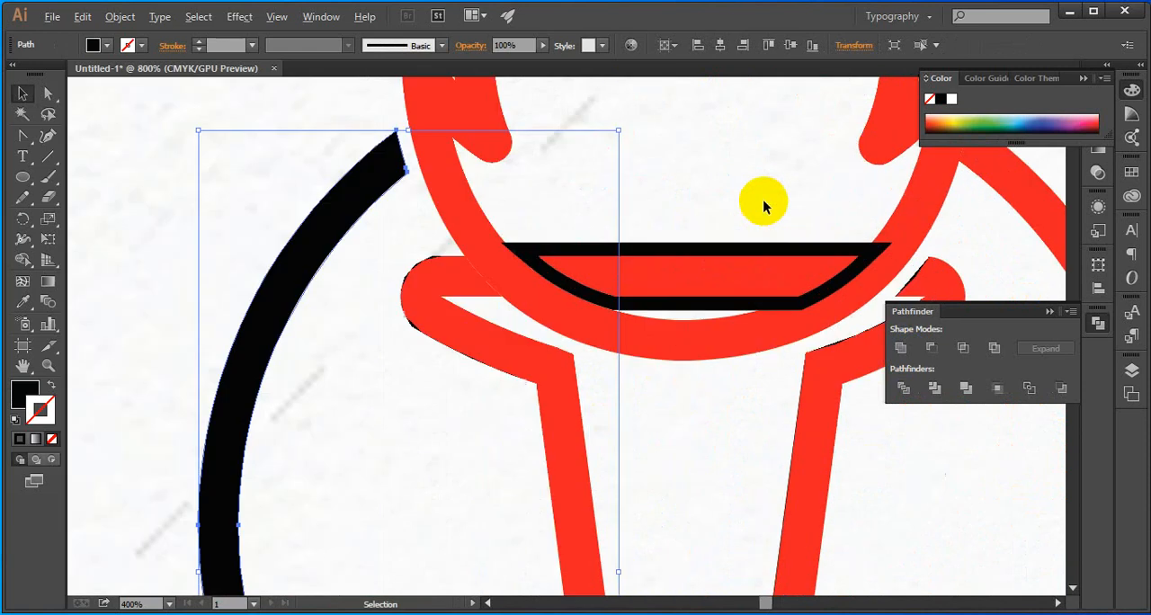
{"action": "left_click", "coordinate": [784, 251]}
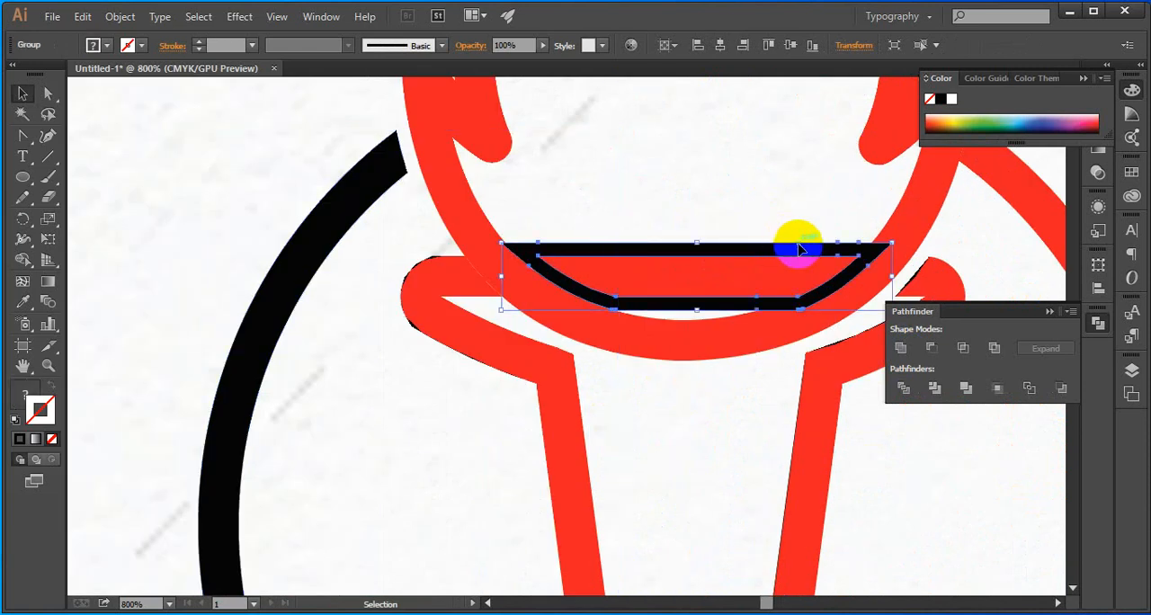
{"action": "key", "text": "Delete"}
{"action": "key", "text": "ctrl+z"}
{"action": "right_click", "coordinate": [784, 243]}
{"action": "left_click", "coordinate": [814, 341]}
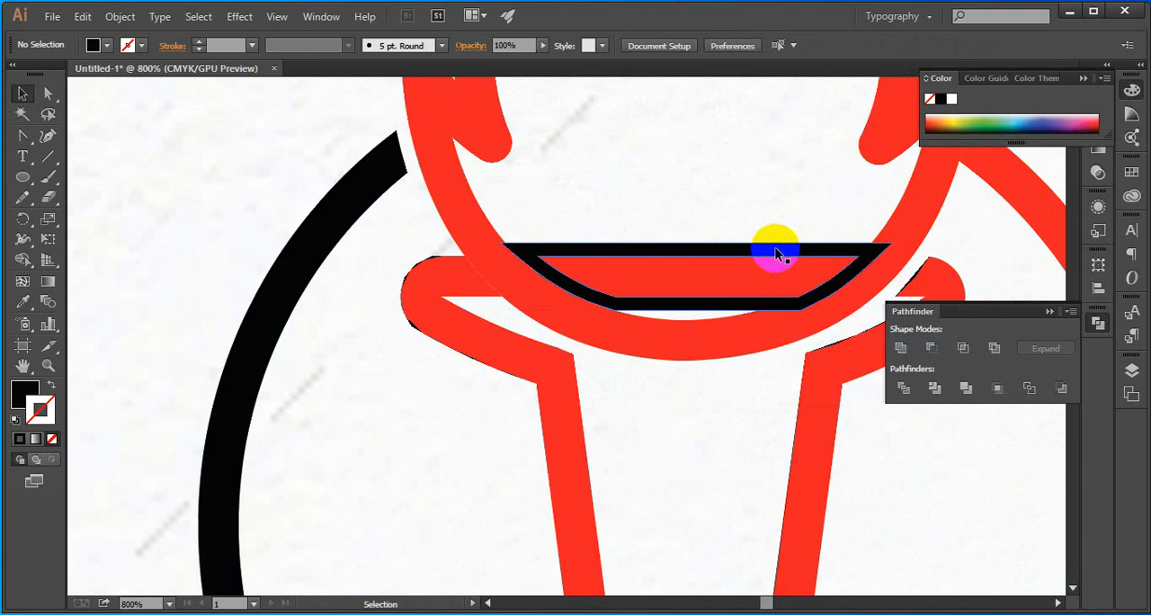
{"action": "left_click", "coordinate": [779, 255]}
{"action": "key", "text": "Delete"}
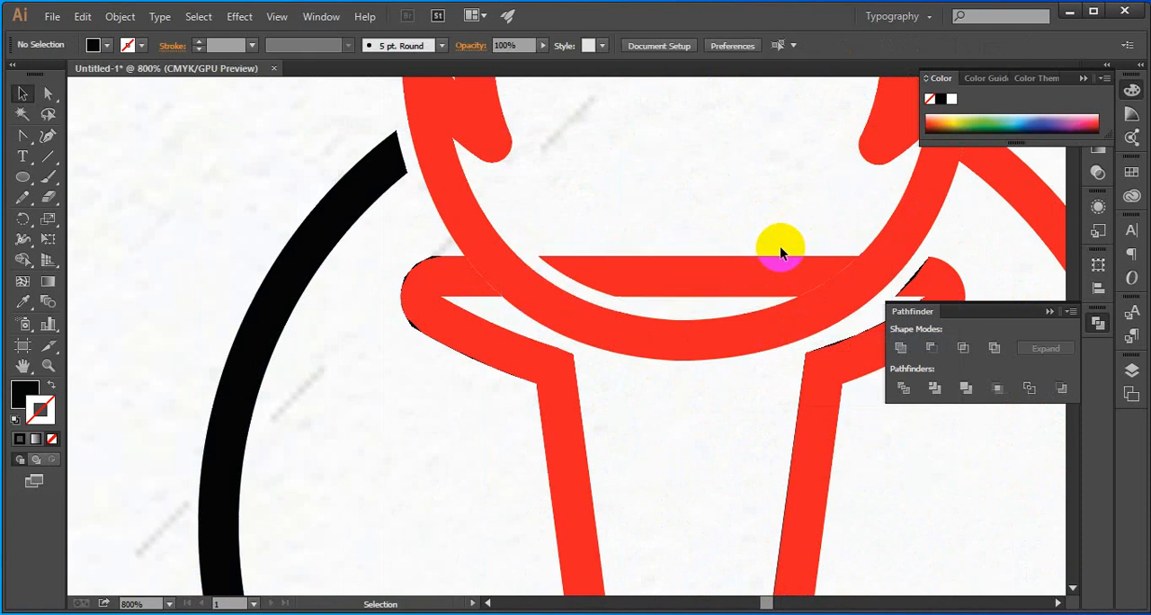
Recolor the black left half of the ring with the red sampled from the torch
{"action": "scroll", "coordinate": [750, 231], "scroll_direction": "down", "scroll_amount": 4}
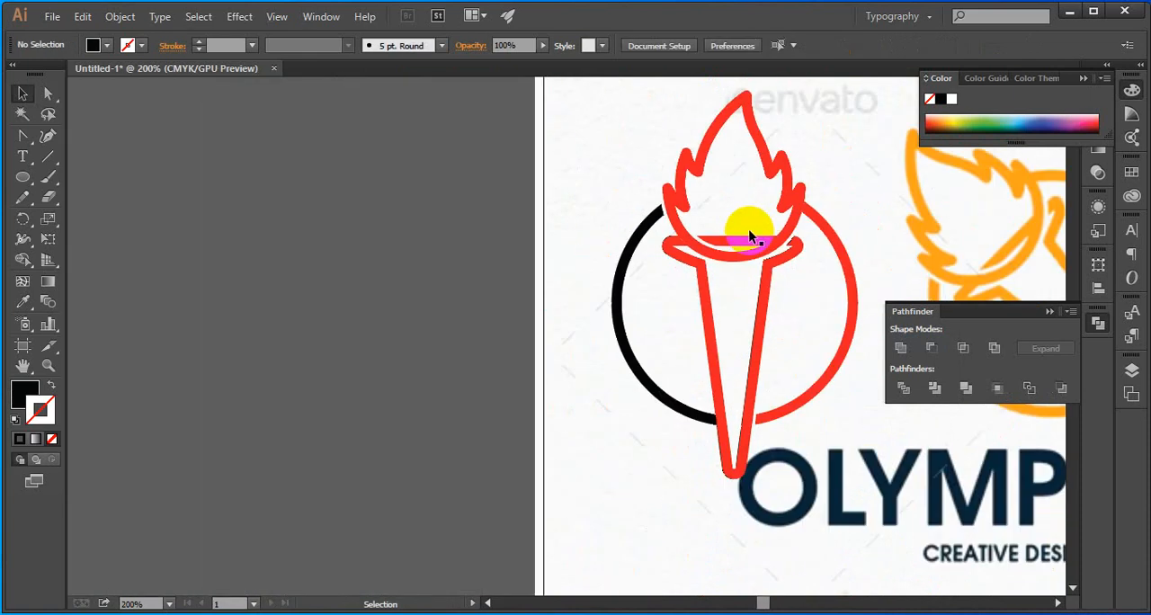
{"action": "left_click_drag", "start_coordinate": [778, 322], "coordinate": [749, 304]}
{"action": "left_click", "coordinate": [655, 394]}
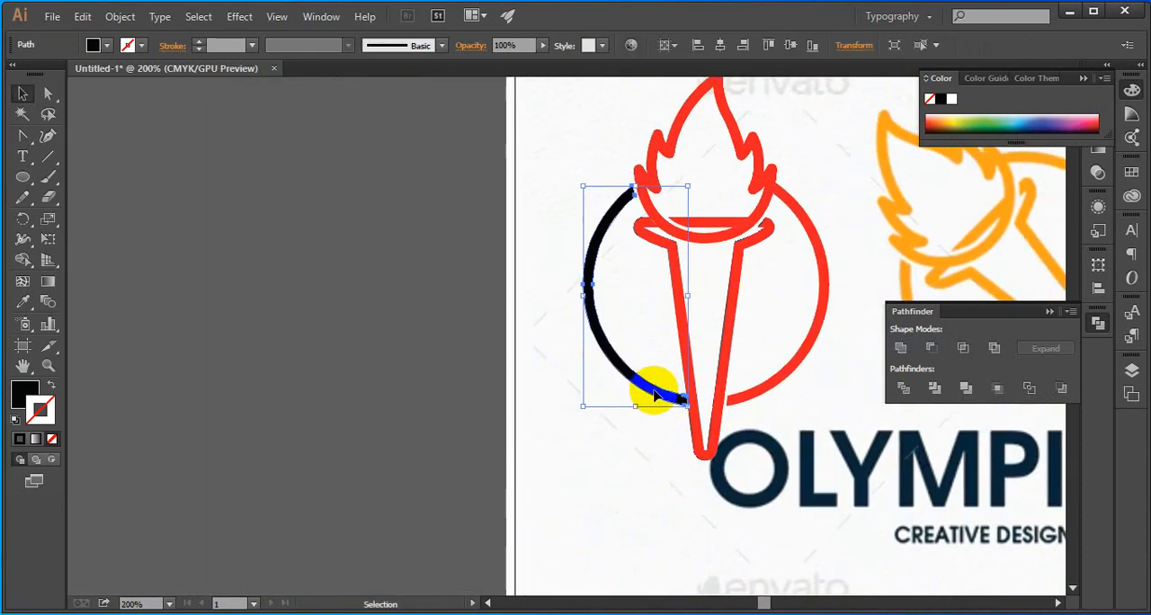
{"action": "key", "text": "i"}
{"action": "left_click", "coordinate": [676, 296]}
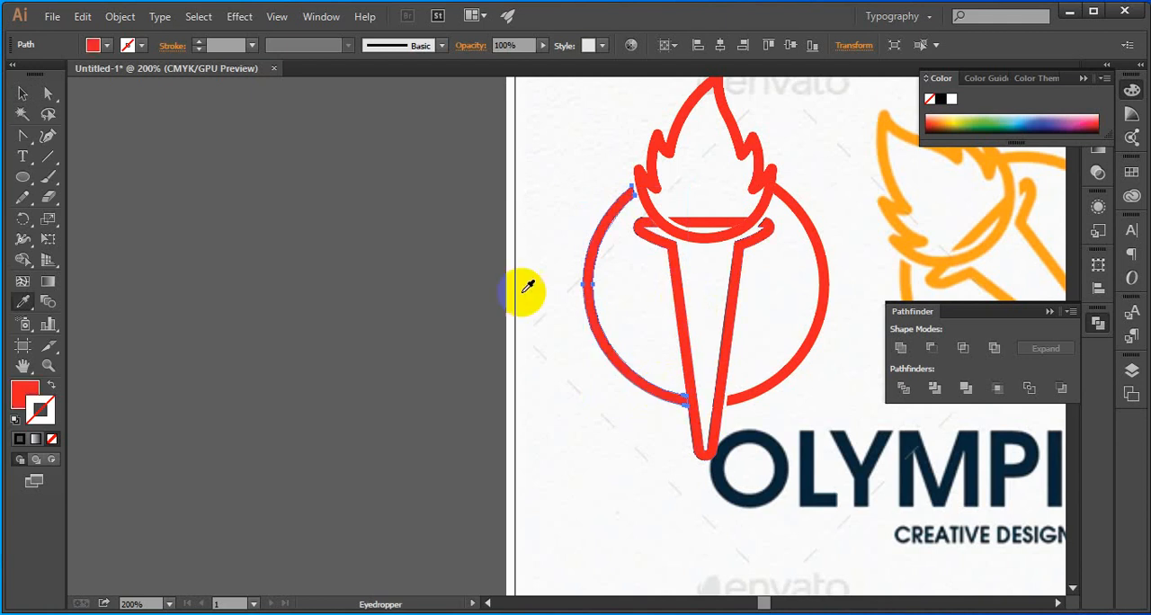
Select the flame, torch and both ring halves of the red logo and unite them into one group
{"action": "left_click", "coordinate": [22, 95]}
{"action": "left_click", "coordinate": [587, 343]}
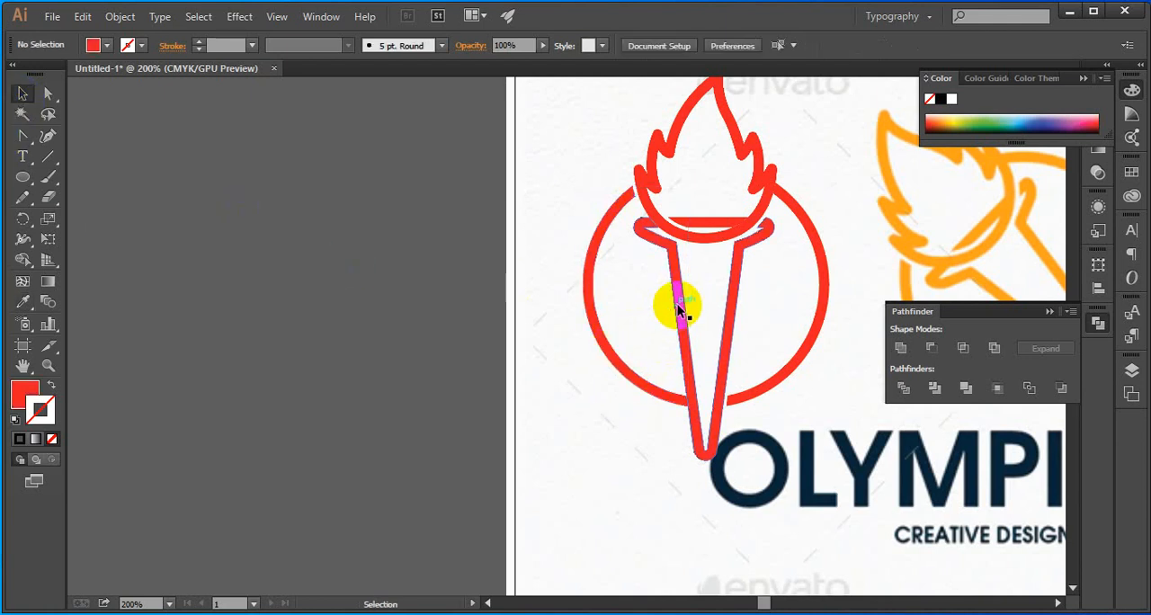
{"action": "left_click", "coordinate": [677, 303]}
{"action": "left_click", "coordinate": [603, 349], "text": "shift"}
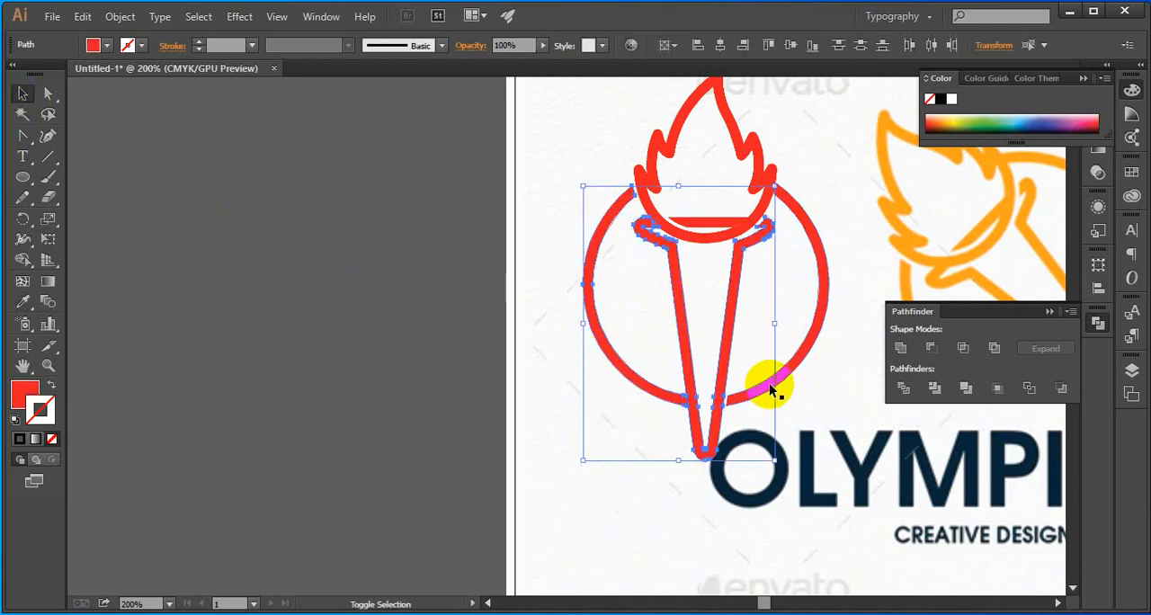
{"action": "left_click", "coordinate": [724, 243], "text": "shift"}
{"action": "left_click", "coordinate": [902, 349]}
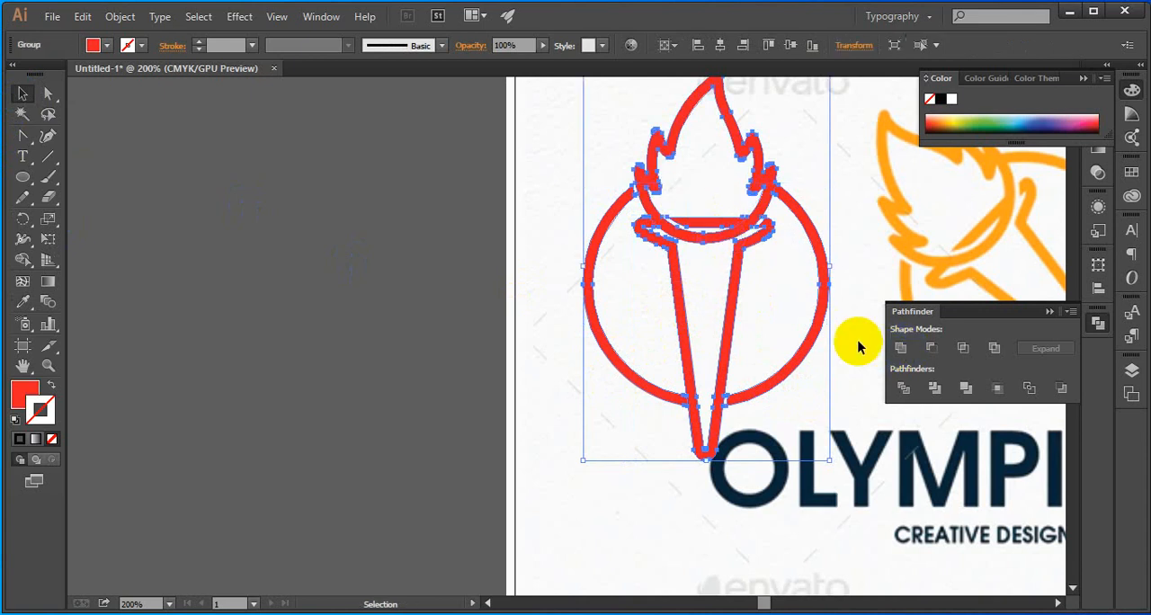
Move the united red logo off to the left of the artboard and delete the thin leftover outlines it uncovers
{"action": "left_click", "coordinate": [783, 284]}
{"action": "left_click_drag", "start_coordinate": [735, 278], "coordinate": [467, 278]}
{"action": "key", "text": "ctrl+minus"}
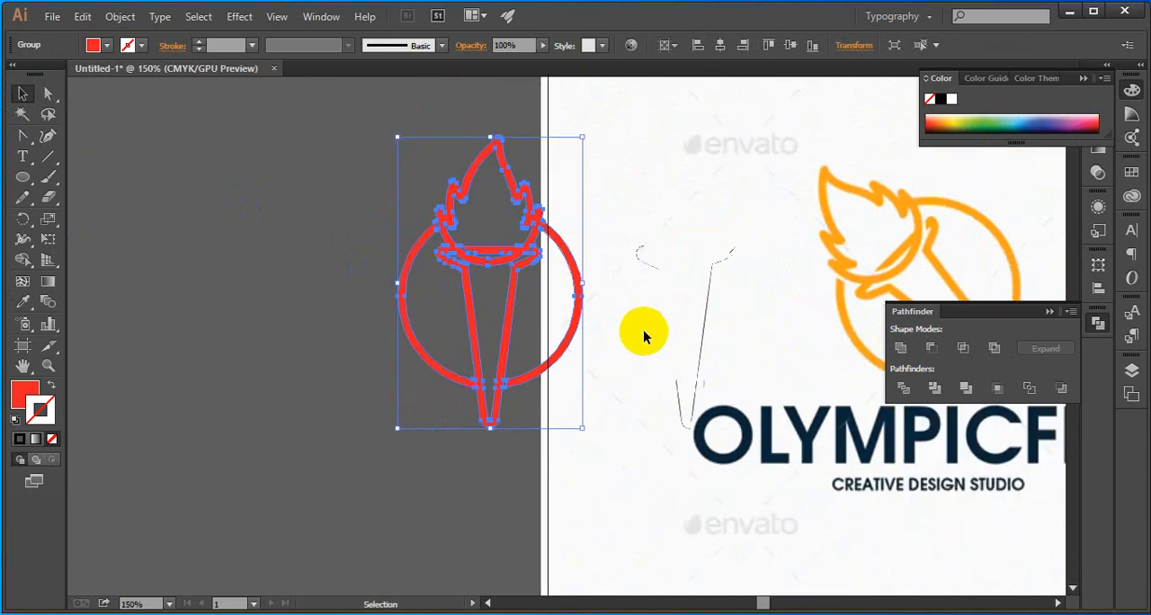
{"action": "mouse_move", "coordinate": [624, 170]}
{"action": "left_mouse_down"}
{"action": "mouse_move", "coordinate": [730, 419]}
{"action": "mouse_move", "coordinate": [805, 455]}
{"action": "left_mouse_up"}
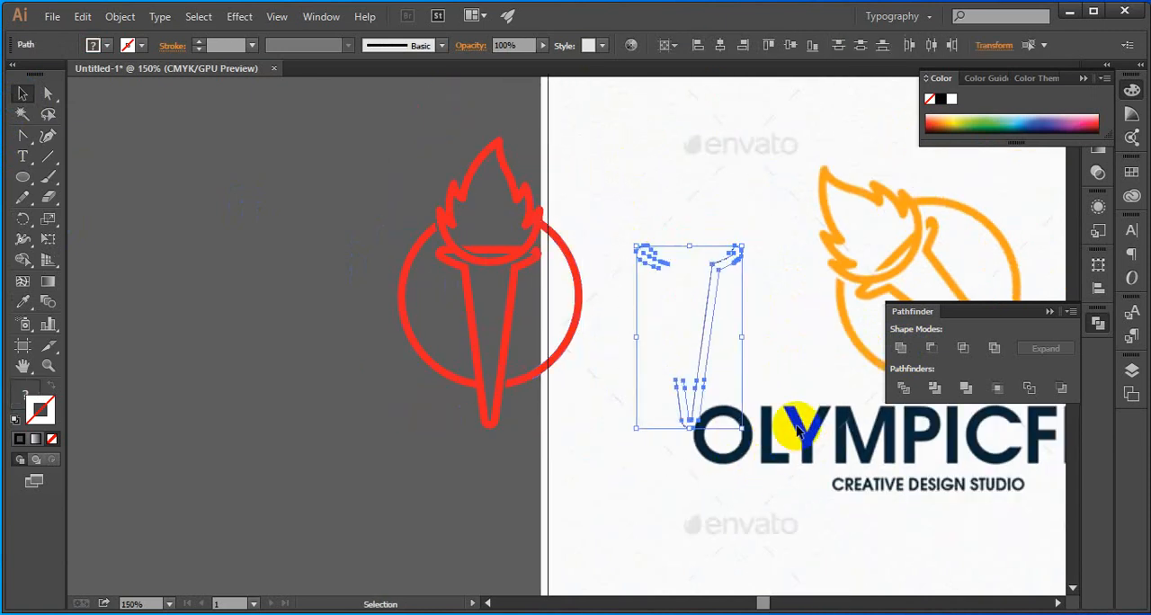
{"action": "key", "text": "Delete"}
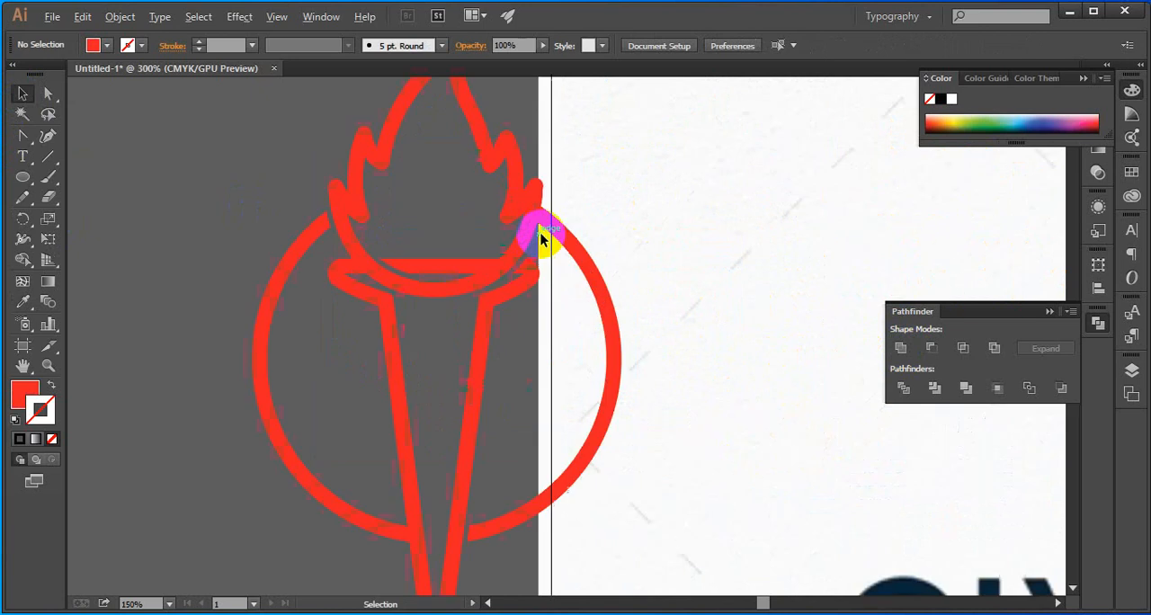
Move the red logo back onto the artboard beside the orange reference logo
{"action": "left_click", "coordinate": [523, 261]}
{"action": "left_click_drag", "start_coordinate": [521, 262], "coordinate": [715, 261]}
{"action": "left_click", "coordinate": [514, 239]}
{"action": "scroll", "coordinate": [668, 282], "scroll_direction": "up", "scroll_amount": 3}
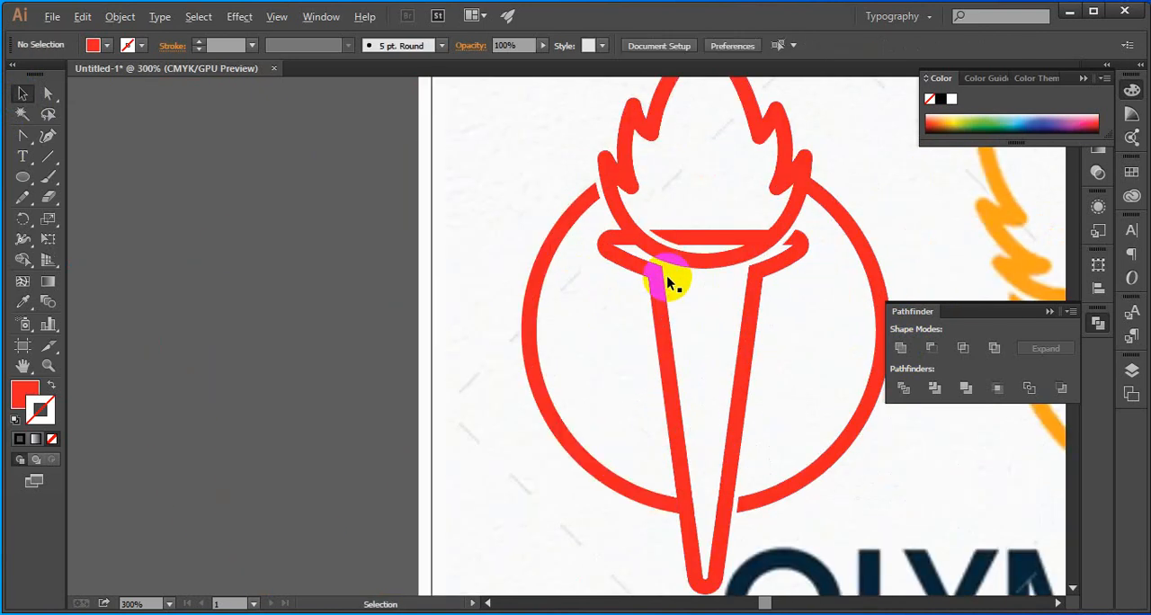
Draw a wide red rectangle below the wordmark and a red square overlapping its upper-right part
{"action": "scroll", "coordinate": [669, 266], "scroll_direction": "down", "scroll_amount": 3}
{"action": "left_click_drag", "start_coordinate": [700, 277], "coordinate": [641, 243]}
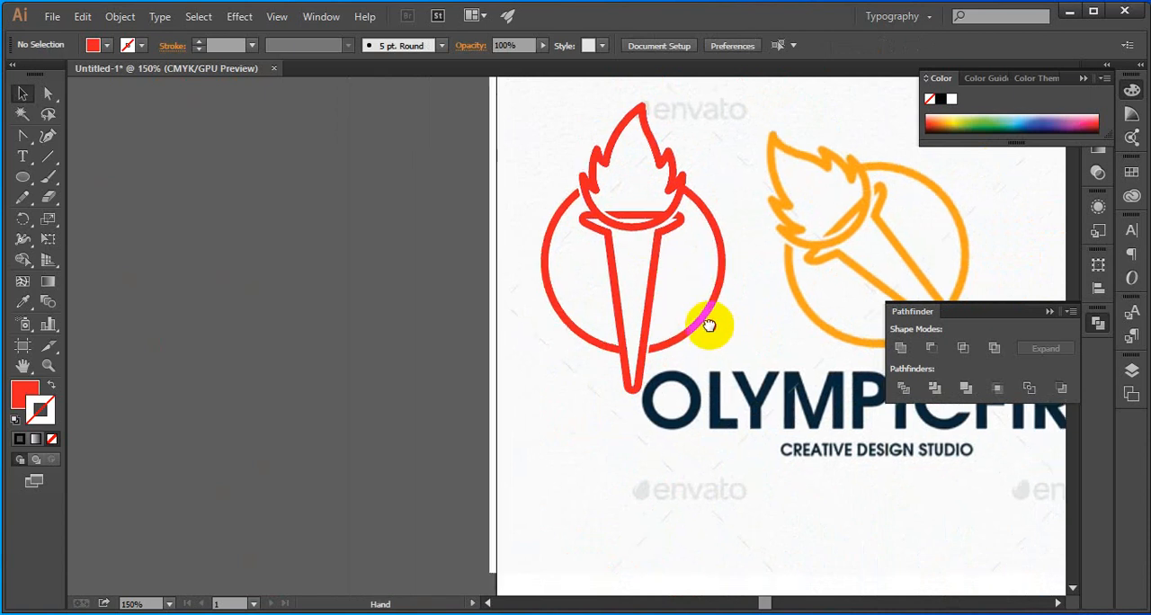
{"action": "left_click_drag", "start_coordinate": [707, 321], "coordinate": [621, 242]}
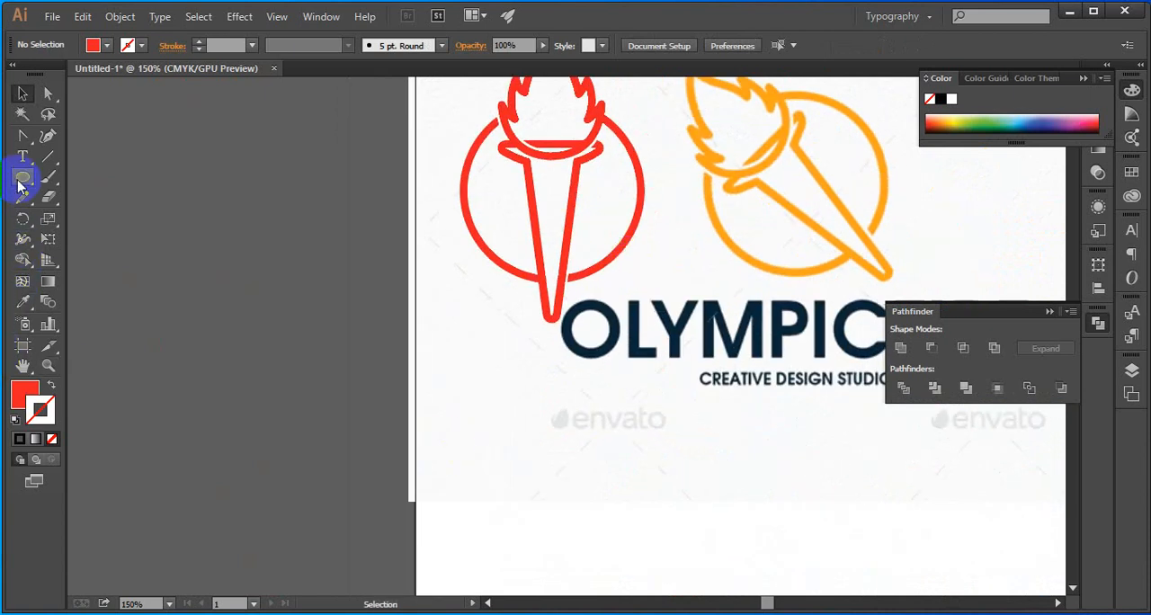
{"action": "left_click_drag", "start_coordinate": [20, 186], "coordinate": [78, 188]}
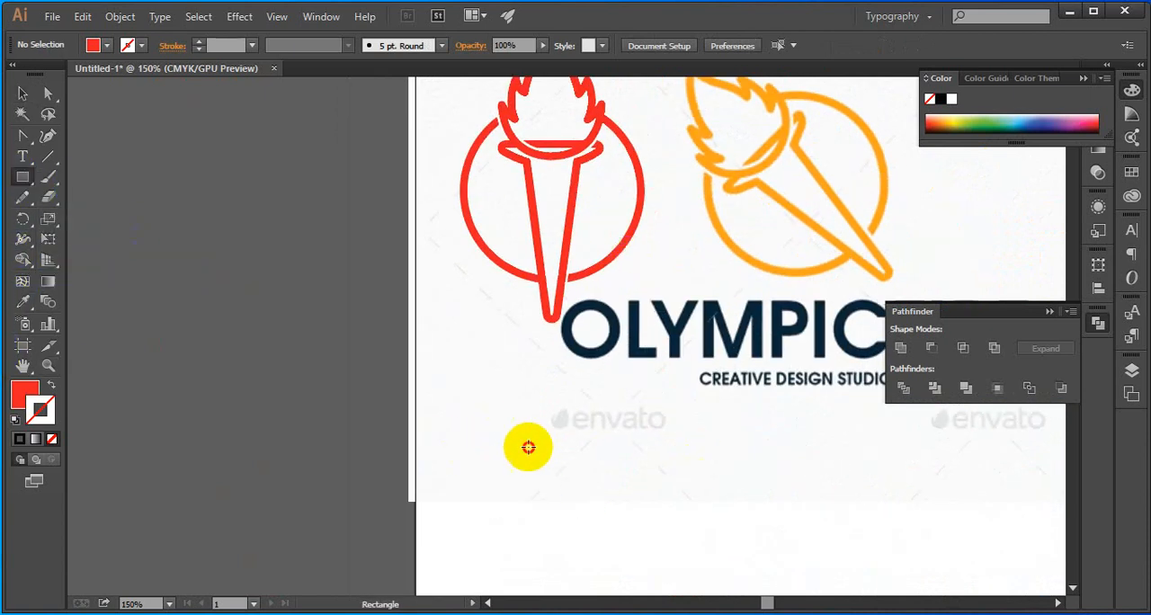
{"action": "left_click_drag", "start_coordinate": [492, 429], "coordinate": [638, 510]}
{"action": "left_click_drag", "start_coordinate": [578, 393], "coordinate": [668, 482]}
{"action": "scroll", "coordinate": [668, 482], "scroll_direction": "up", "scroll_amount": 2}
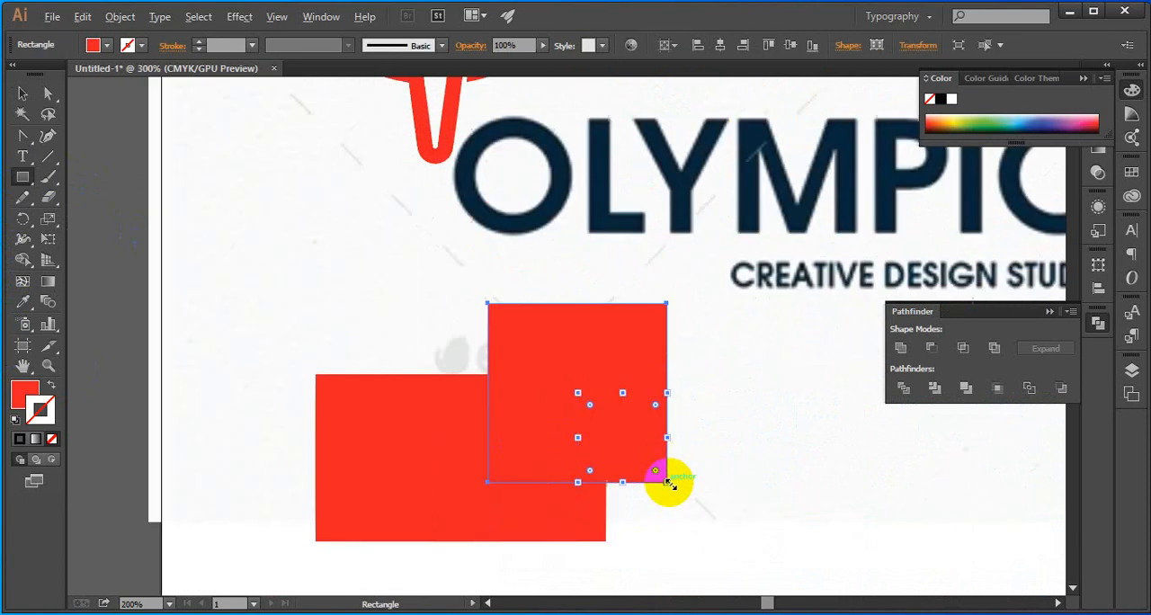
Shift the red square slightly to the right so that it still overlaps the wide rectangle
{"action": "key", "text": "v"}
{"action": "left_click", "coordinate": [668, 531]}
{"action": "left_click", "coordinate": [516, 520]}
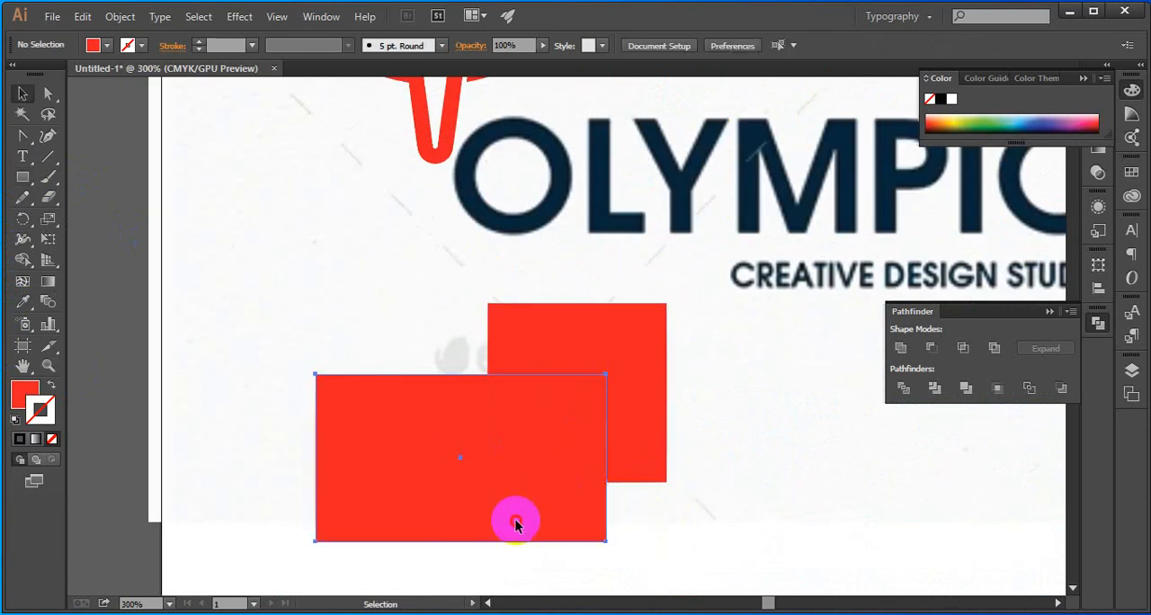
{"action": "left_click", "coordinate": [555, 427], "text": "shift"}
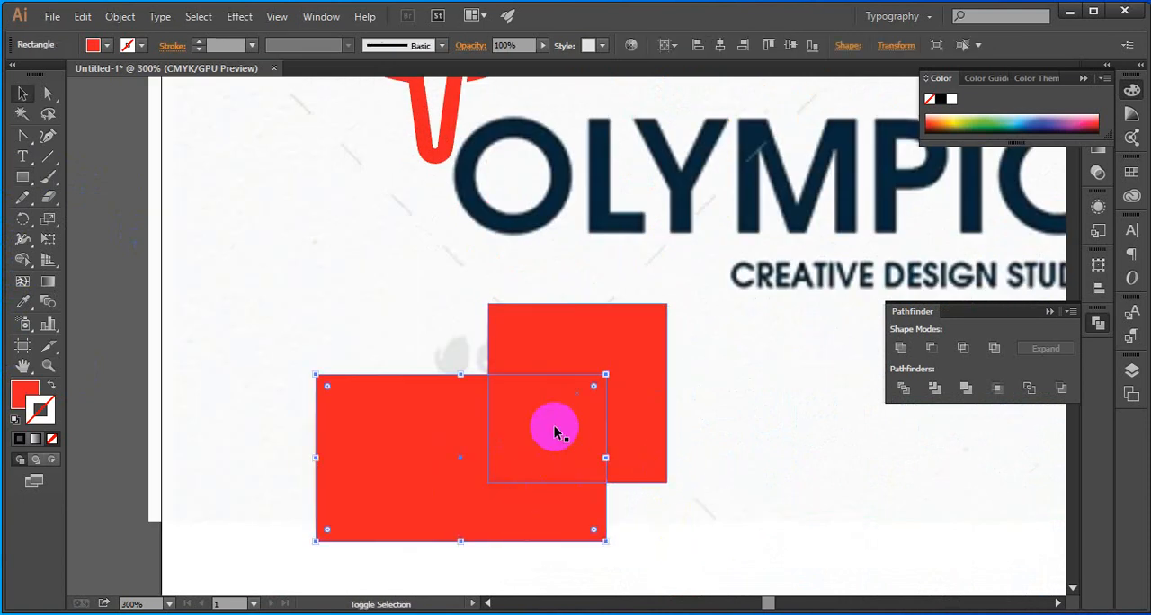
{"action": "left_click", "coordinate": [660, 527]}
{"action": "left_click_drag", "start_coordinate": [604, 378], "coordinate": [622, 379]}
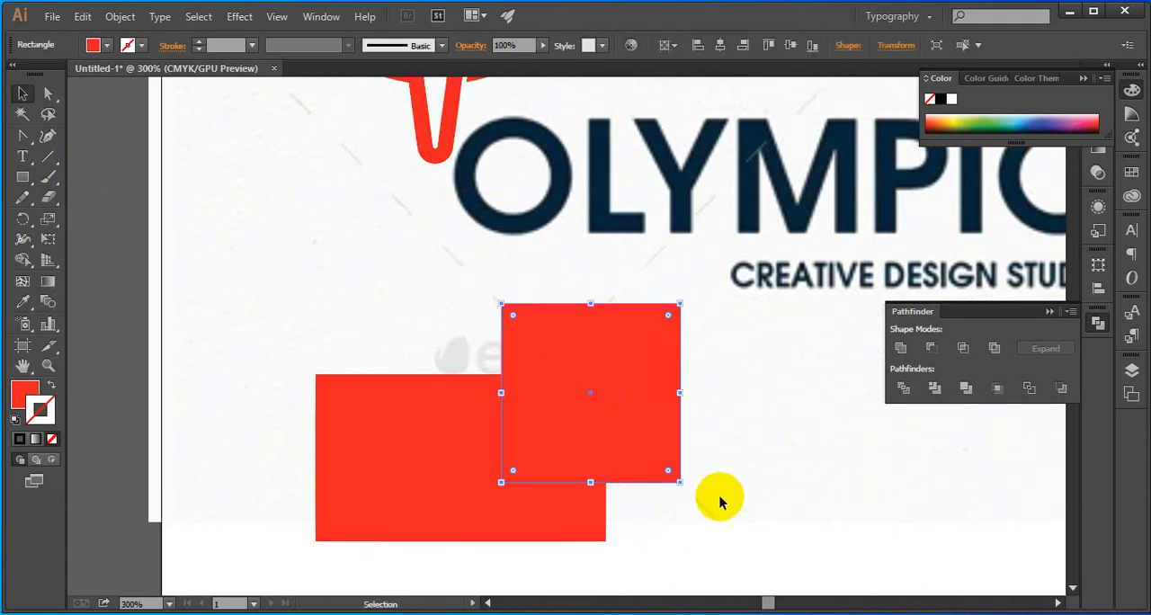
{"action": "left_click", "coordinate": [714, 545]}
Divide the overlapping square and rectangle into separate pieces with Pathfinder
{"action": "left_click_drag", "start_coordinate": [683, 549], "coordinate": [419, 384]}
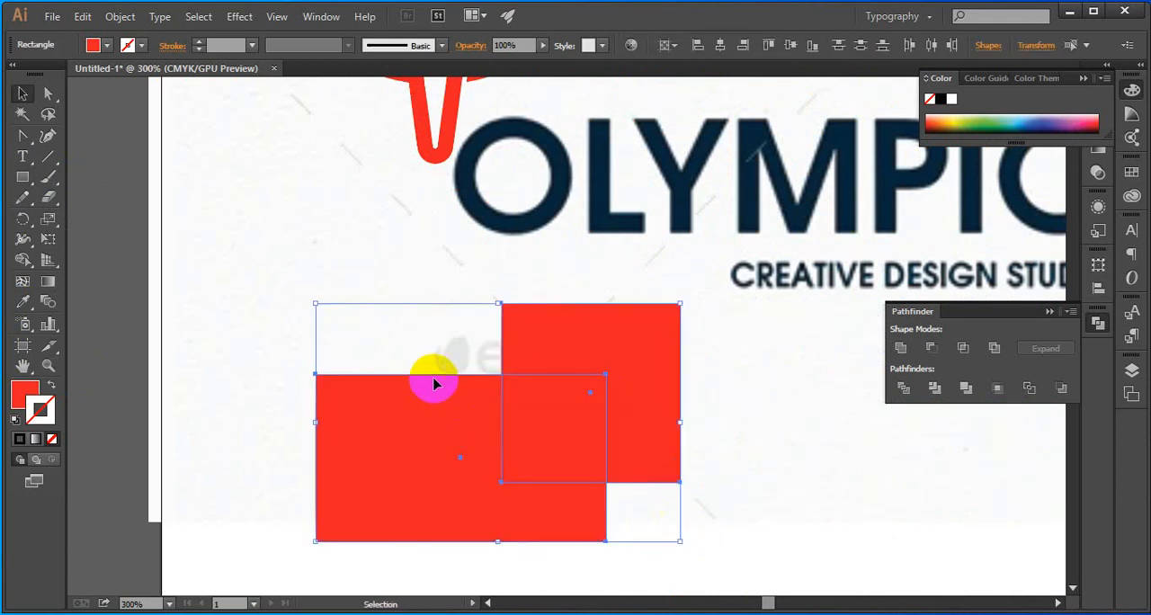
{"action": "left_click", "coordinate": [904, 389]}
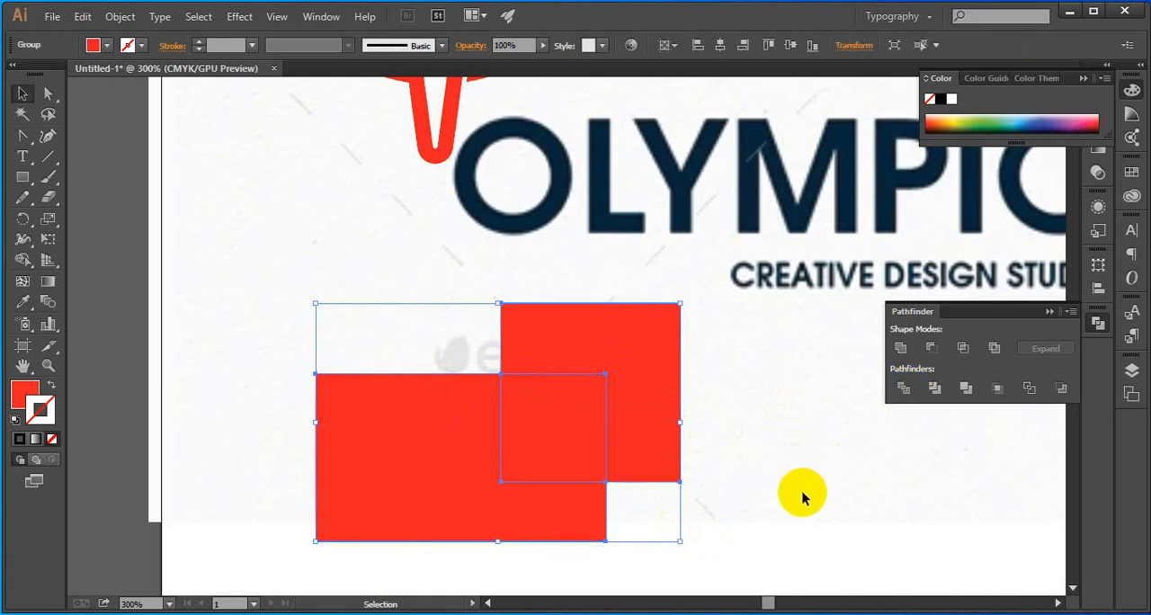
{"action": "left_click", "coordinate": [760, 492]}
{"action": "left_click", "coordinate": [540, 427]}
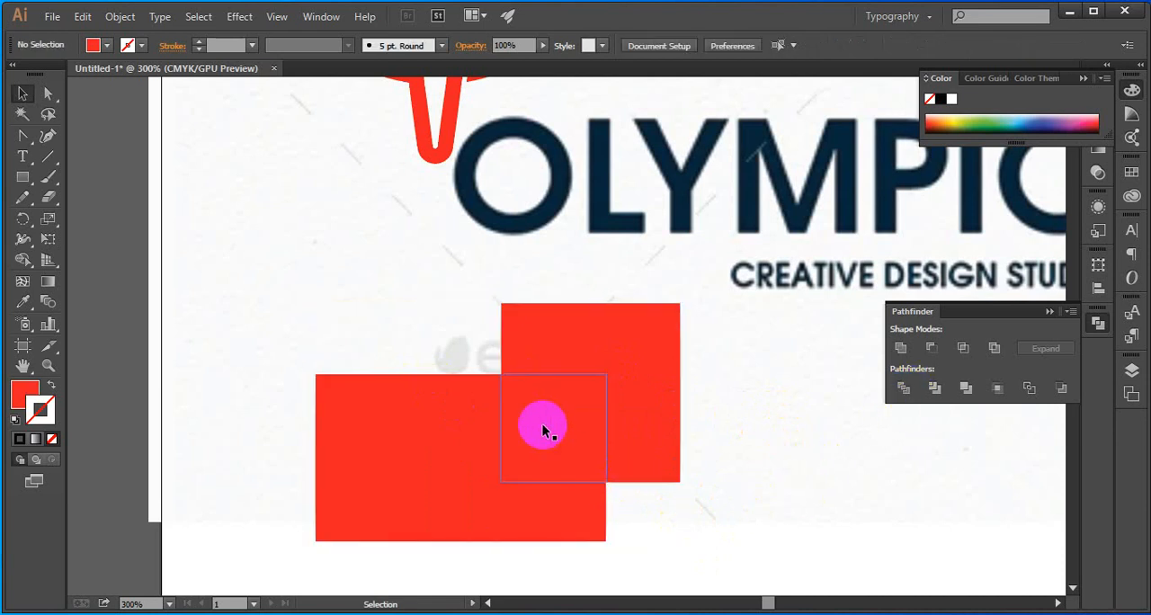
{"action": "left_click", "coordinate": [848, 502]}
{"action": "left_click", "coordinate": [666, 405]}
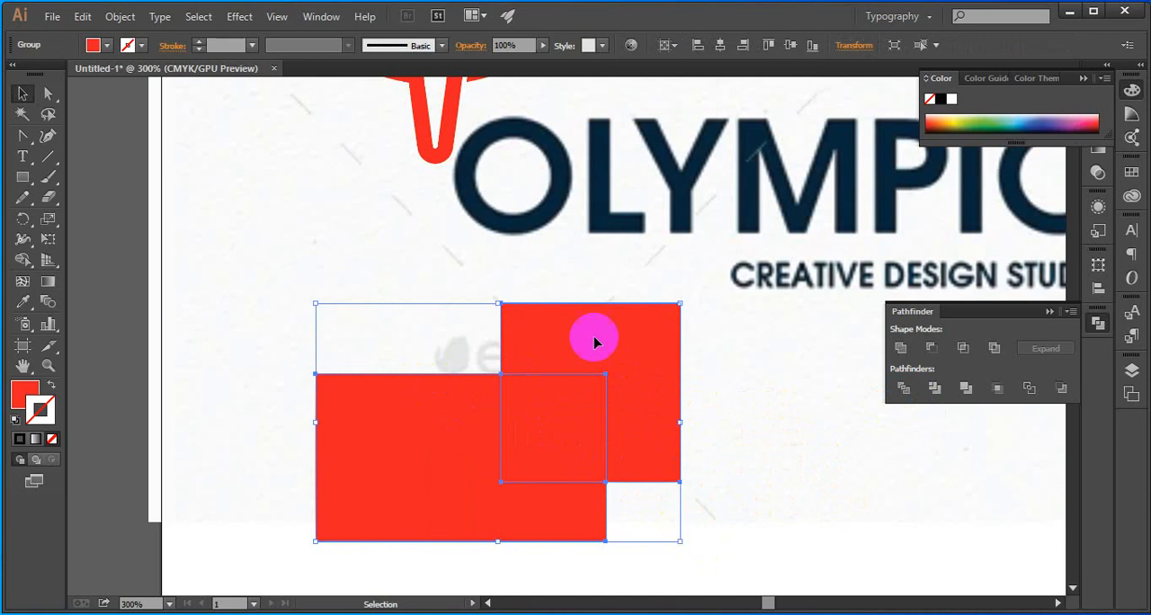
Ungroup the divided shapes, pull out the piece where they overlapped and delete it
{"action": "right_click", "coordinate": [376, 396]}
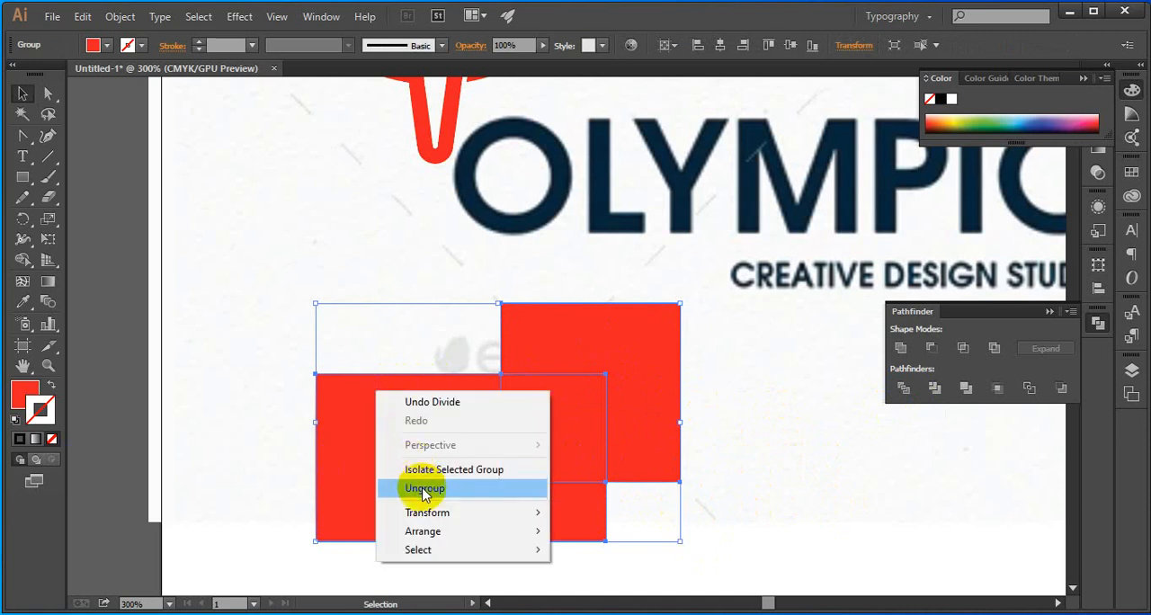
{"action": "left_click", "coordinate": [390, 488]}
{"action": "left_click", "coordinate": [751, 450]}
{"action": "left_click", "coordinate": [555, 457]}
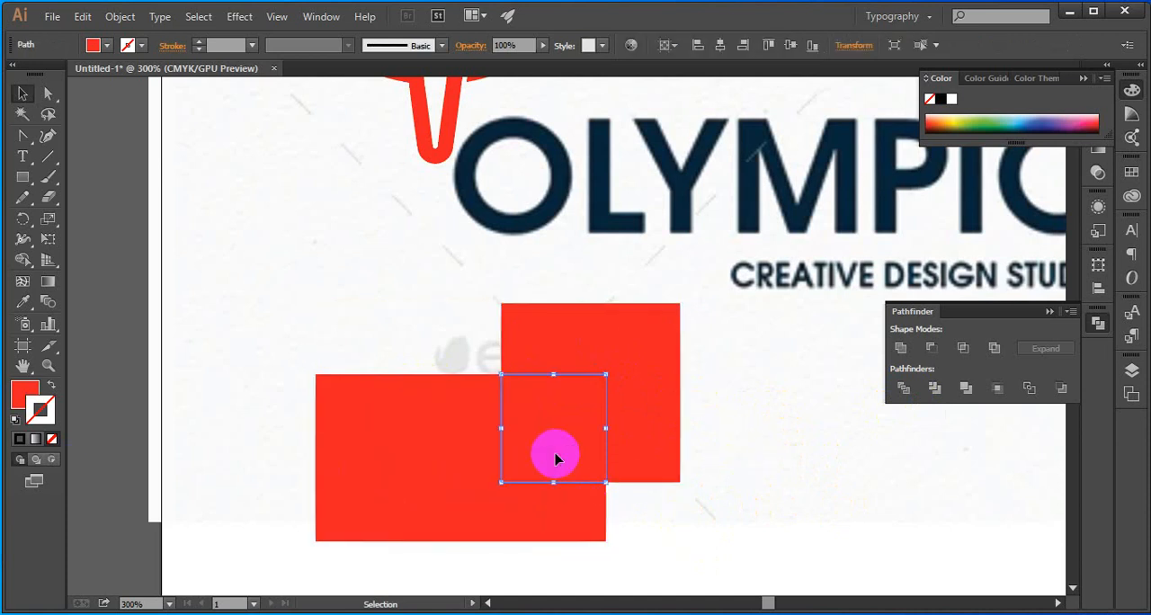
{"action": "left_click_drag", "start_coordinate": [553, 457], "coordinate": [425, 325]}
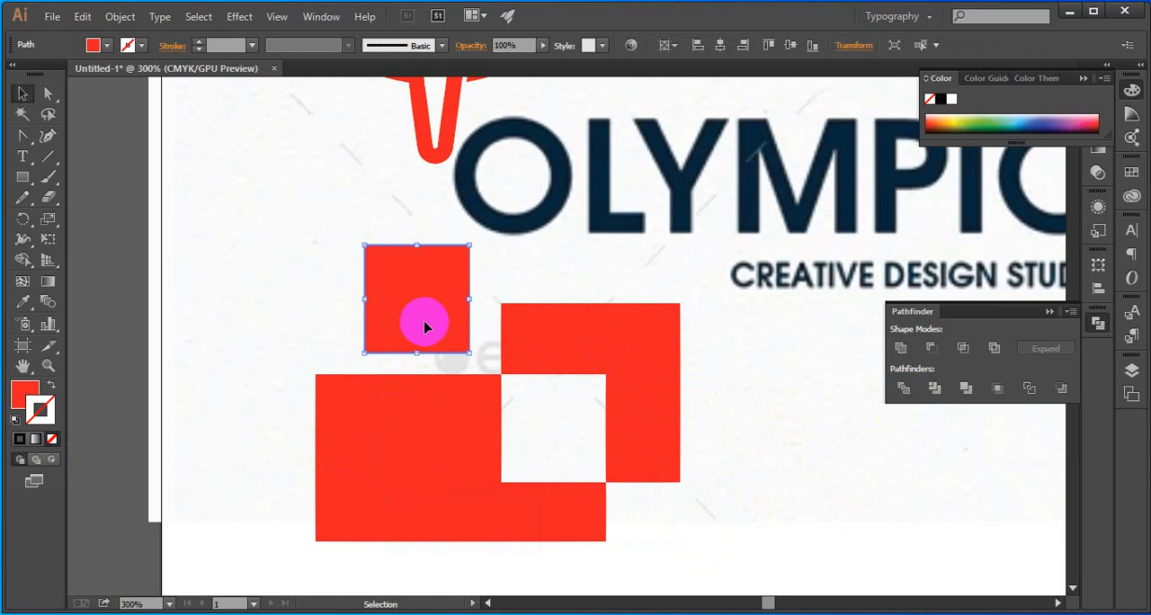
{"action": "key", "text": "Delete"}
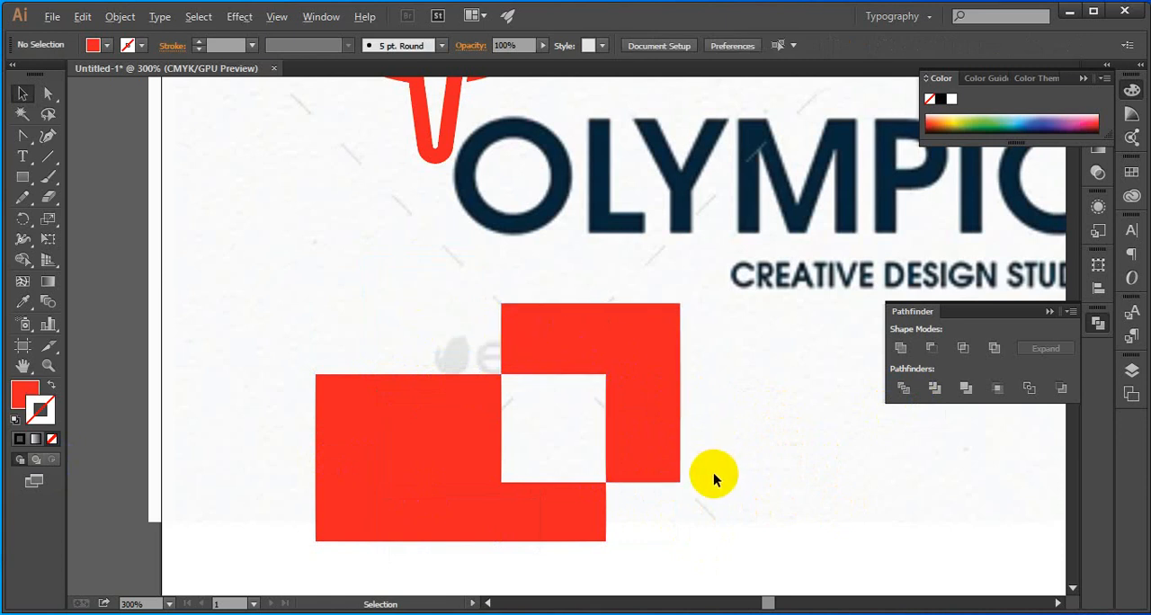
Delete the two remaining red pieces of the divided shapes below the wordmark
{"action": "scroll", "coordinate": [713, 474], "scroll_direction": "down", "scroll_amount": 2}
{"action": "left_click_drag", "start_coordinate": [727, 509], "coordinate": [518, 341]}
{"action": "scroll", "coordinate": [648, 479], "scroll_direction": "up", "scroll_amount": 1}
{"action": "key", "text": "Delete"}
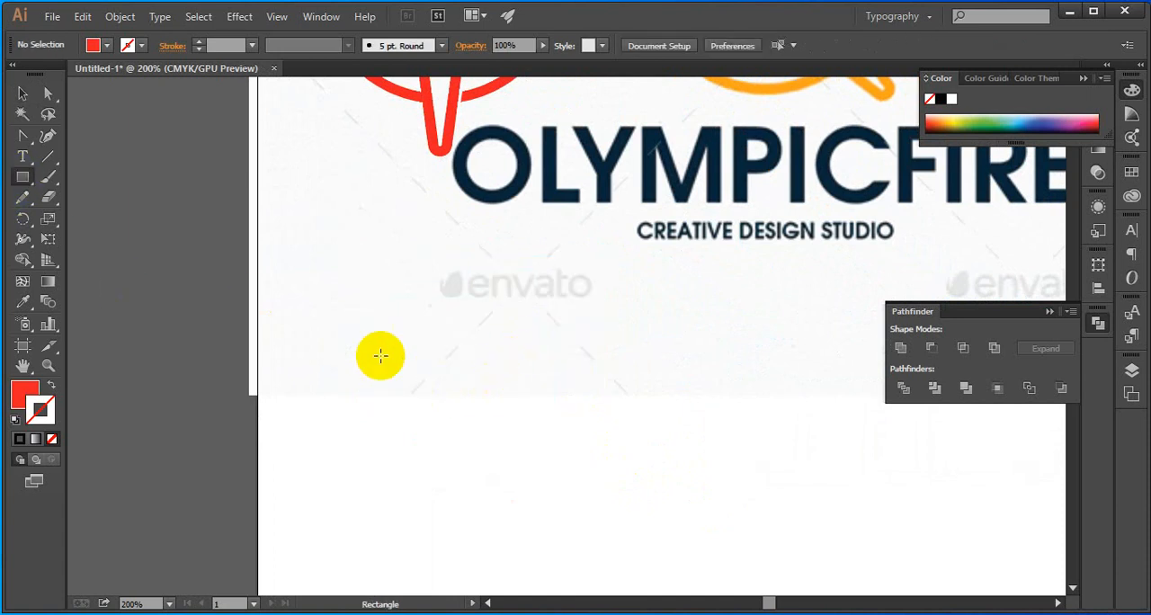
Draw a red square below the wordmark and place a copy overlapping its upper-right part
{"action": "left_click_drag", "start_coordinate": [370, 350], "coordinate": [530, 510]}
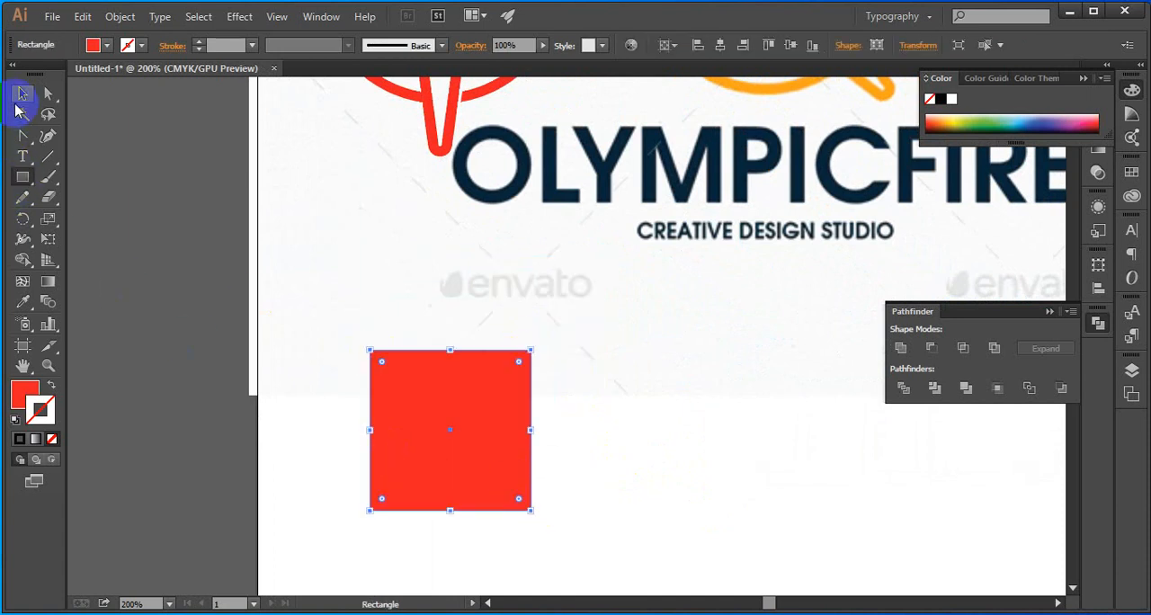
{"action": "left_click", "coordinate": [22, 94]}
{"action": "left_click", "coordinate": [524, 323]}
{"action": "left_click", "coordinate": [454, 411]}
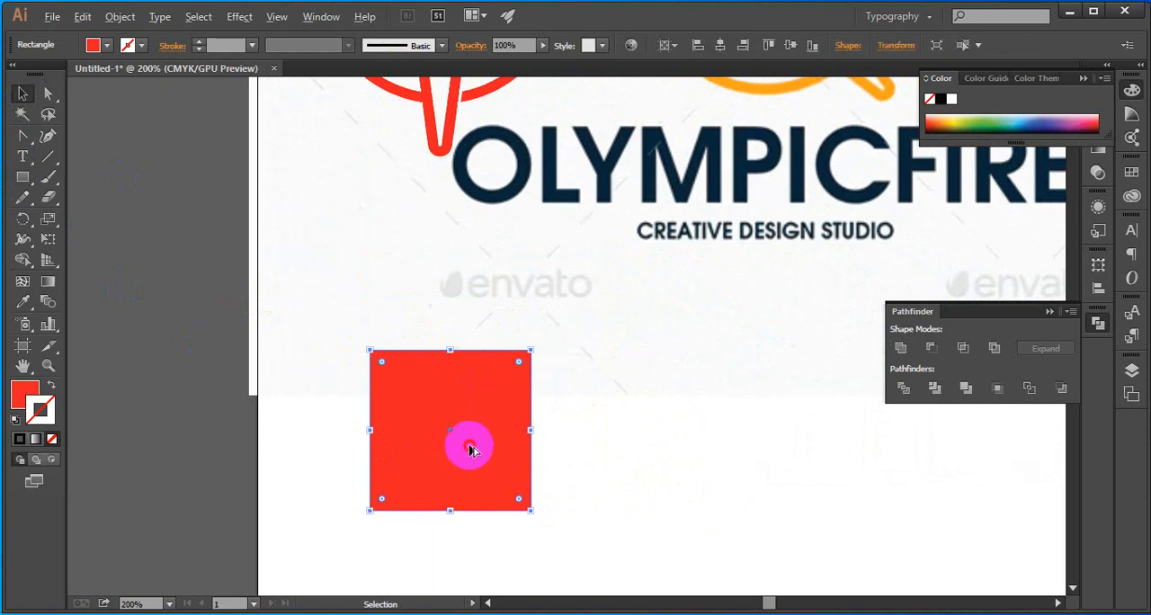
{"action": "left_click_drag", "start_coordinate": [471, 450], "coordinate": [541, 396]}
{"action": "left_click", "coordinate": [544, 454]}
{"action": "left_click", "coordinate": [457, 461]}
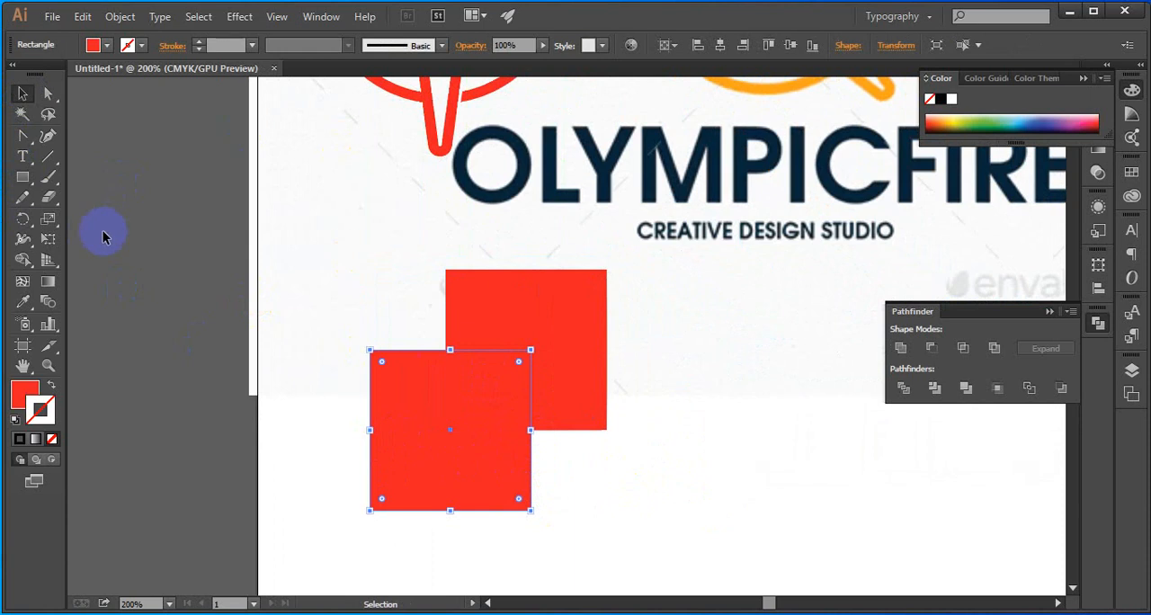
Show the rulers and place a vertical guide through the centre of the lower square
{"action": "key", "text": "ctrl+r"}
{"action": "left_click_drag", "start_coordinate": [78, 244], "coordinate": [438, 438]}
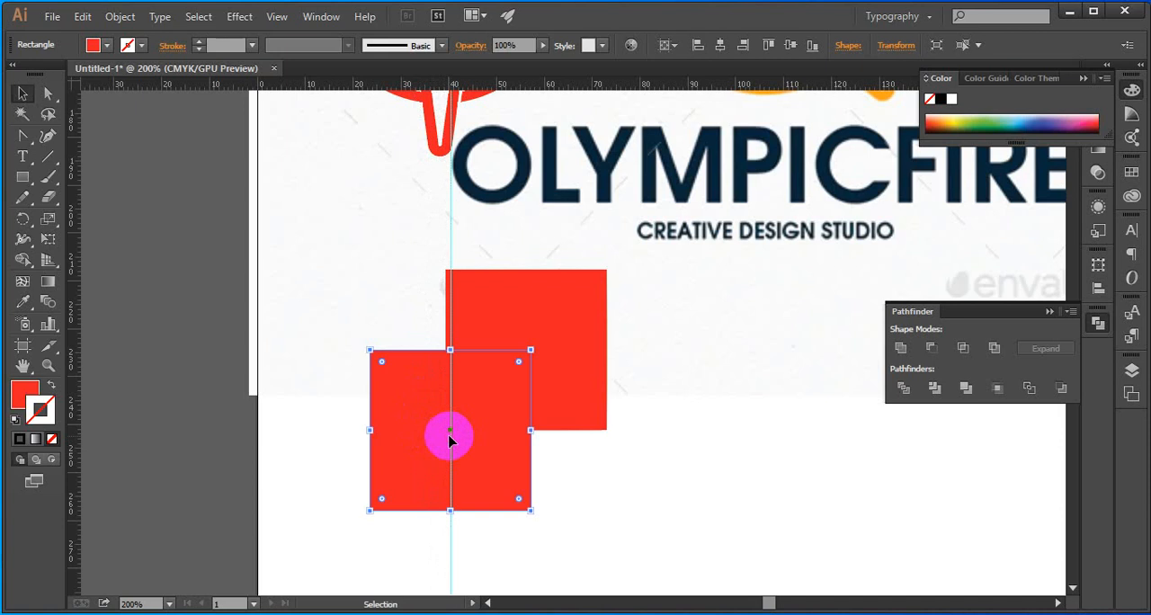
Examine up close how the vertical guide lines up with the centre of the lower square's upper edge
{"action": "scroll", "coordinate": [450, 439], "scroll_direction": "up", "scroll_amount": 6}
{"action": "scroll", "coordinate": [449, 437], "scroll_direction": "down", "scroll_amount": 5}
{"action": "scroll", "coordinate": [445, 269], "scroll_direction": "up", "scroll_amount": 5}
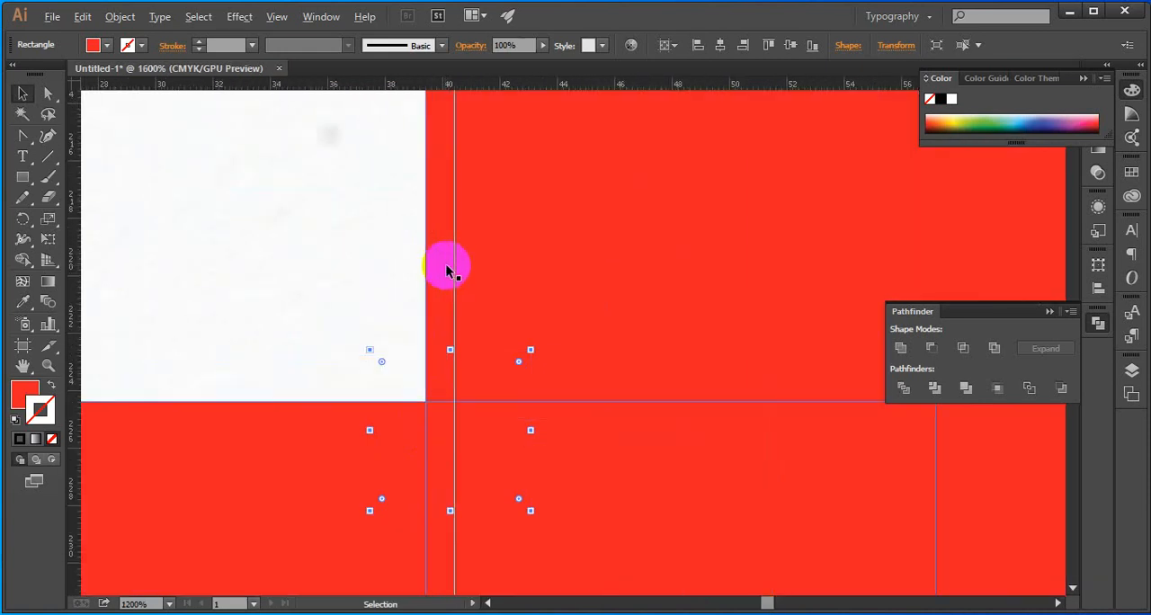
{"action": "scroll", "coordinate": [454, 409], "scroll_direction": "up", "scroll_amount": 3}
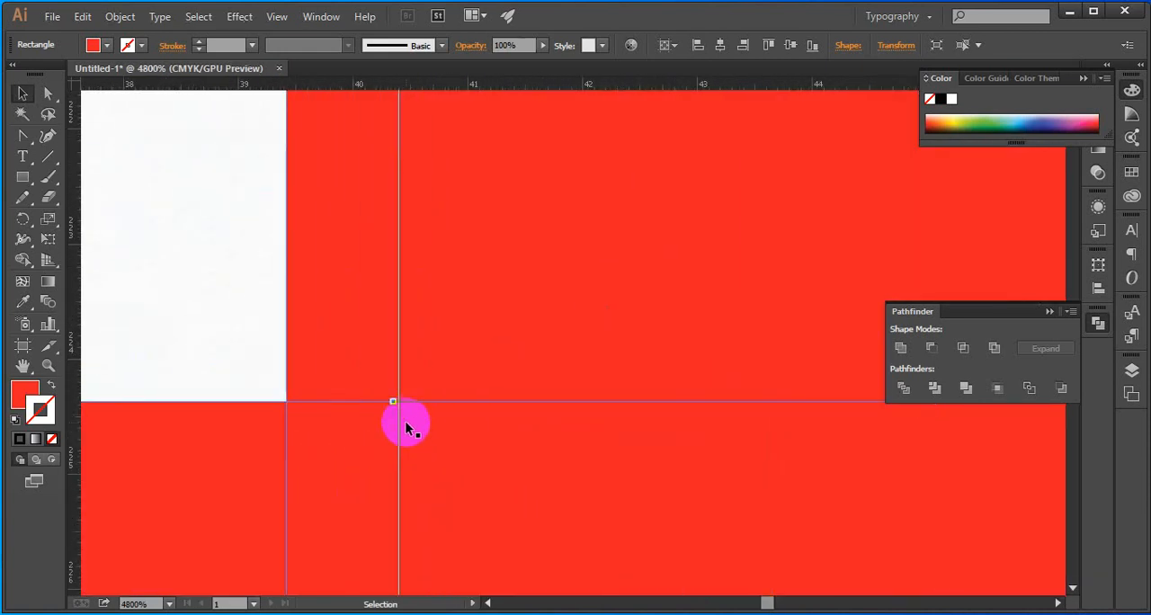
{"action": "scroll", "coordinate": [400, 417], "scroll_direction": "up", "scroll_amount": 5}
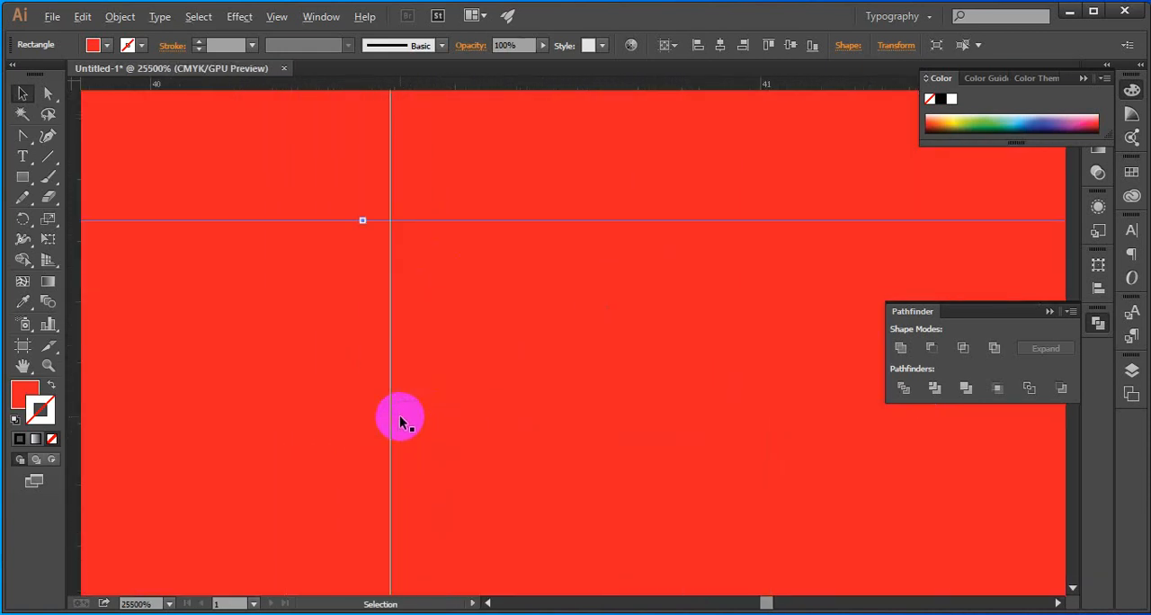
{"action": "right_click", "coordinate": [390, 363]}
{"action": "left_click", "coordinate": [393, 286]}
{"action": "scroll", "coordinate": [381, 311], "scroll_direction": "down", "scroll_amount": 6}
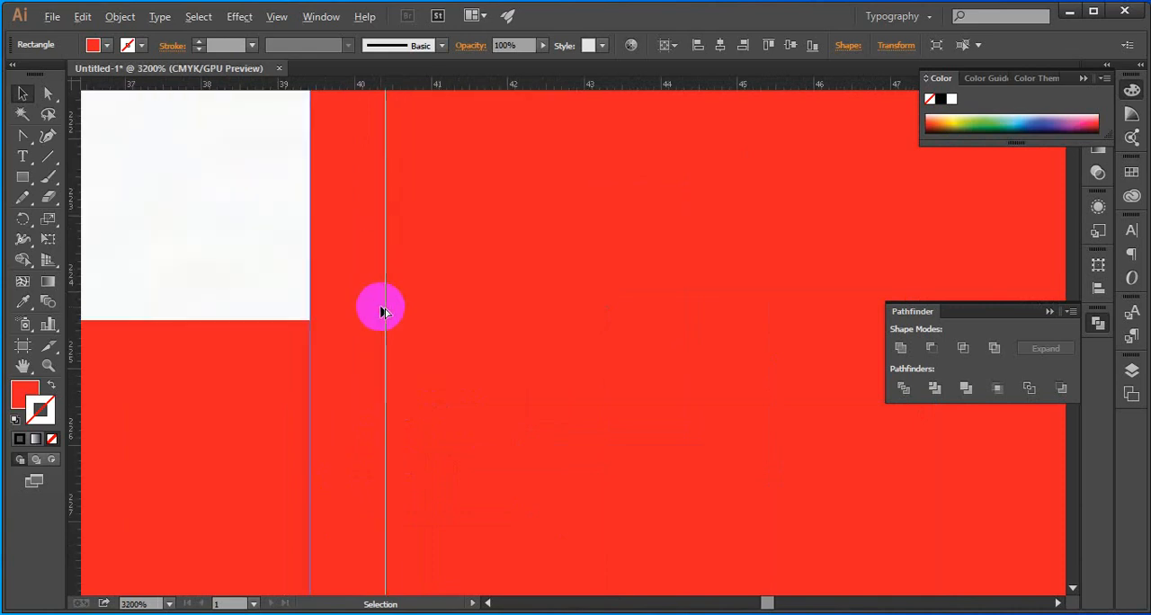
{"action": "scroll", "coordinate": [382, 311], "scroll_direction": "down", "scroll_amount": 3}
{"action": "scroll", "coordinate": [376, 311], "scroll_direction": "down", "scroll_amount": 4}
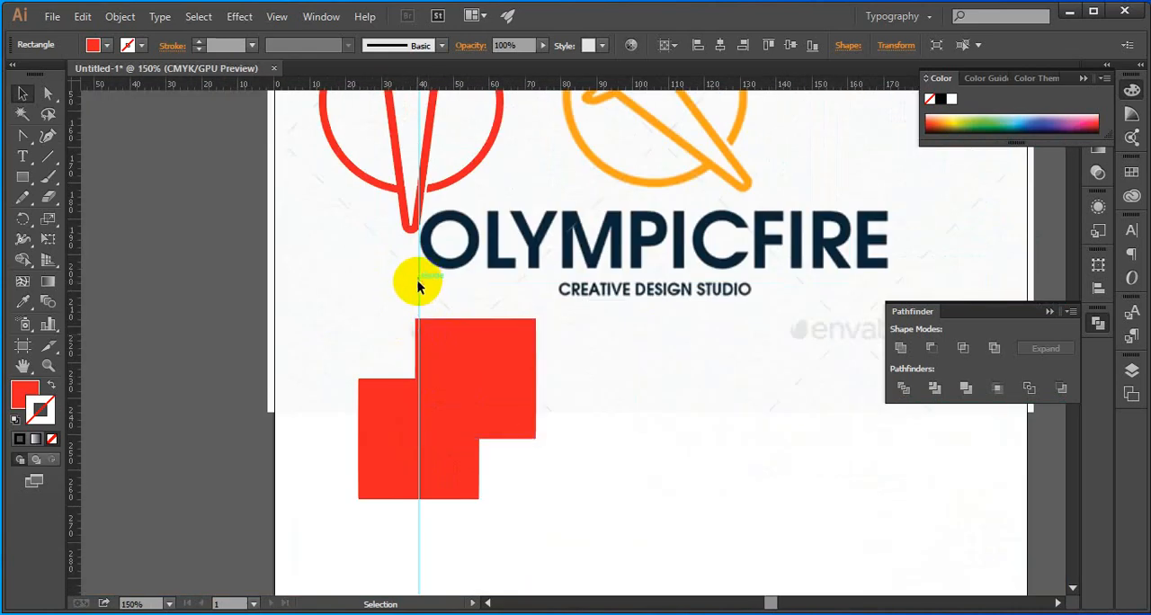
Unlock the guides and move the upper square to the right, clear of the lower square and the guide
{"action": "right_click", "coordinate": [417, 285]}
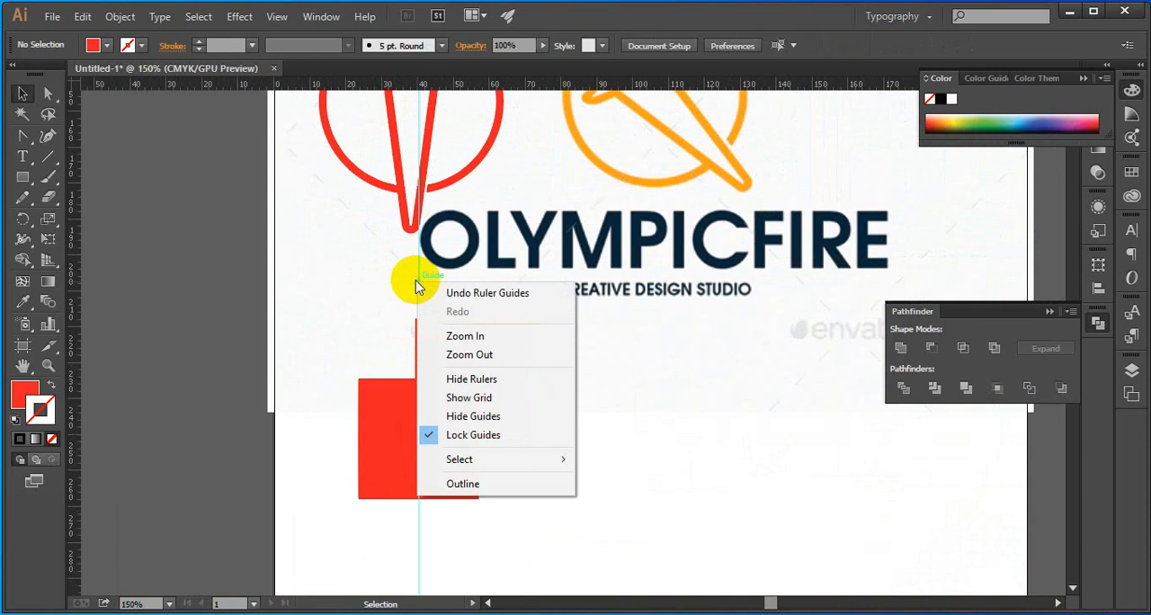
{"action": "left_click", "coordinate": [472, 435]}
{"action": "left_click_drag", "start_coordinate": [476, 378], "coordinate": [713, 374]}
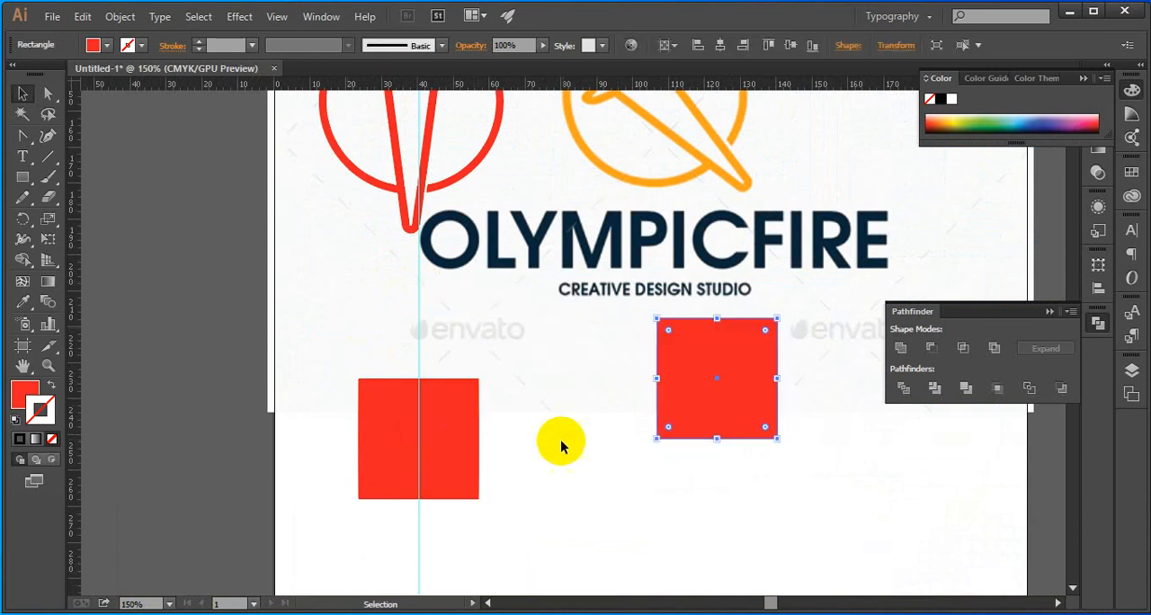
Centre the lower red square together with the vertical guide horizontally on the artboard
{"action": "left_click_drag", "start_coordinate": [561, 441], "coordinate": [390, 337]}
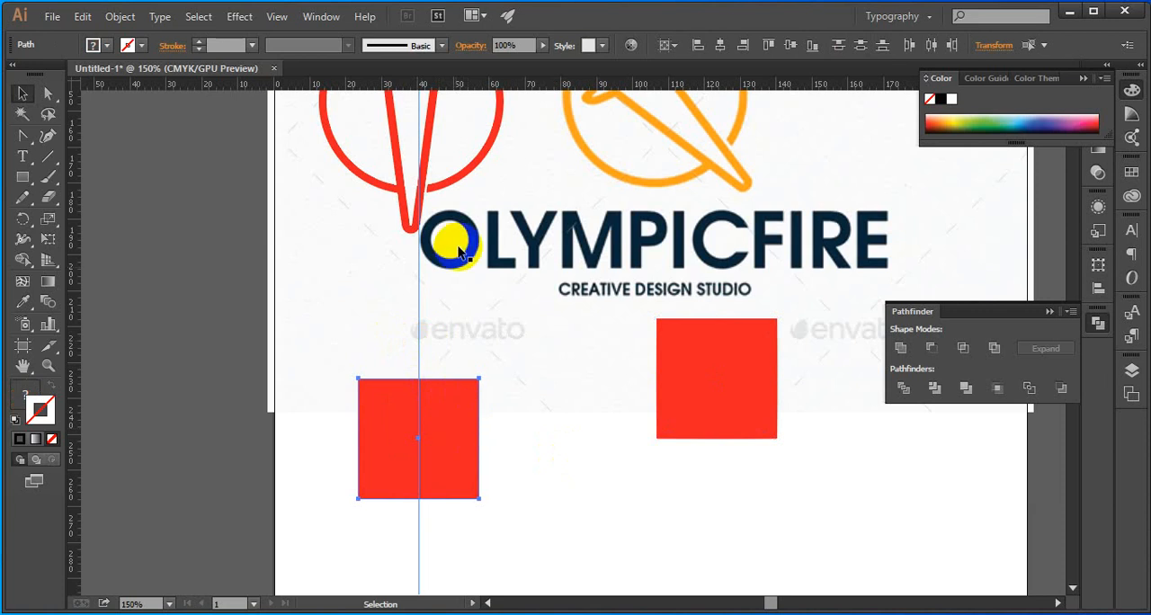
{"action": "left_click", "coordinate": [720, 47]}
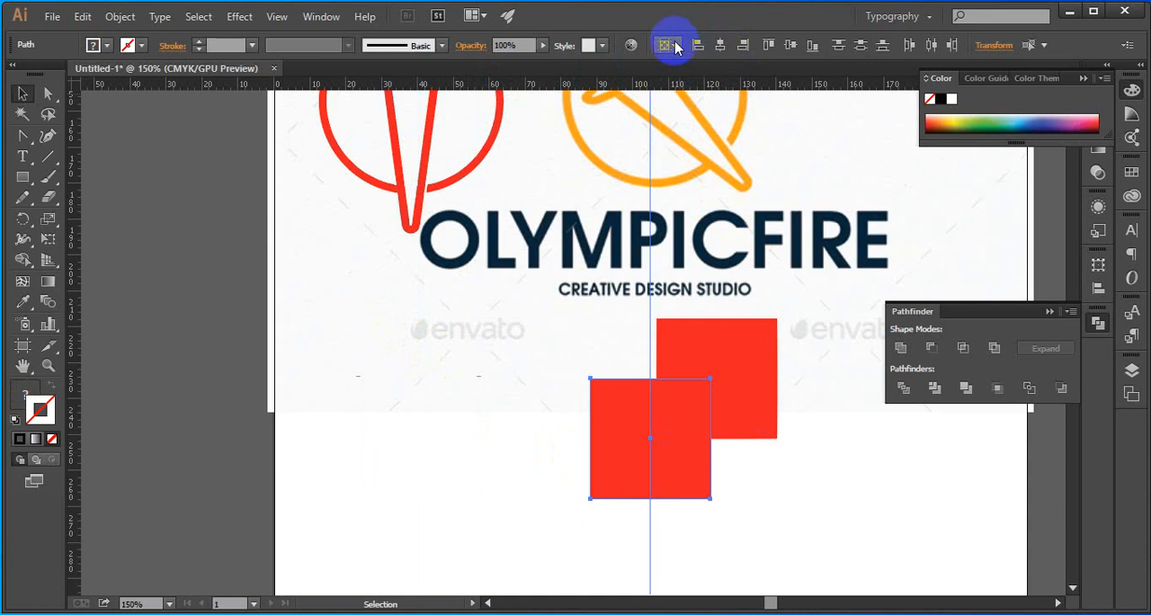
{"action": "left_click", "coordinate": [677, 47]}
{"action": "left_click", "coordinate": [715, 70]}
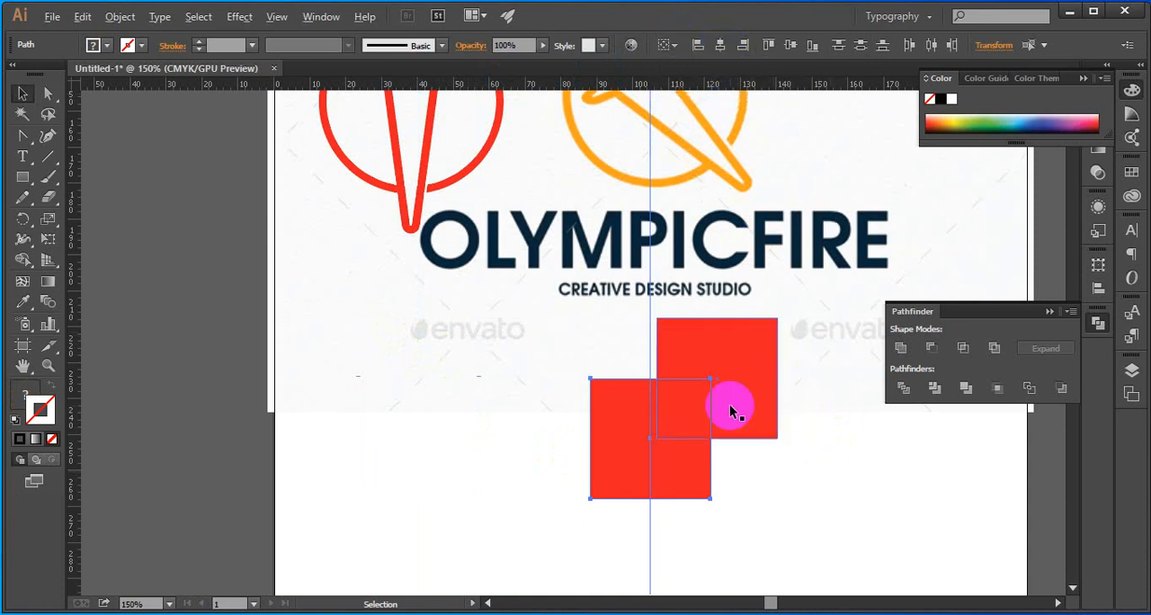
Move the upper red square sideways so its left edge meets the vertical guide
{"action": "scroll", "coordinate": [730, 410], "scroll_direction": "down", "scroll_amount": 2}
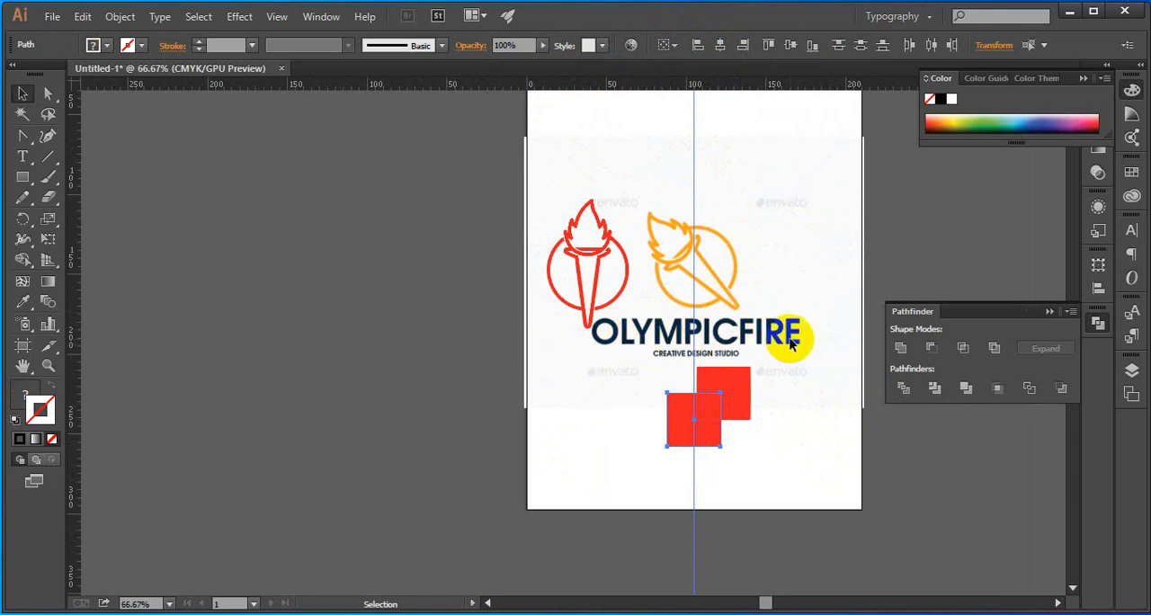
{"action": "left_click", "coordinate": [739, 411]}
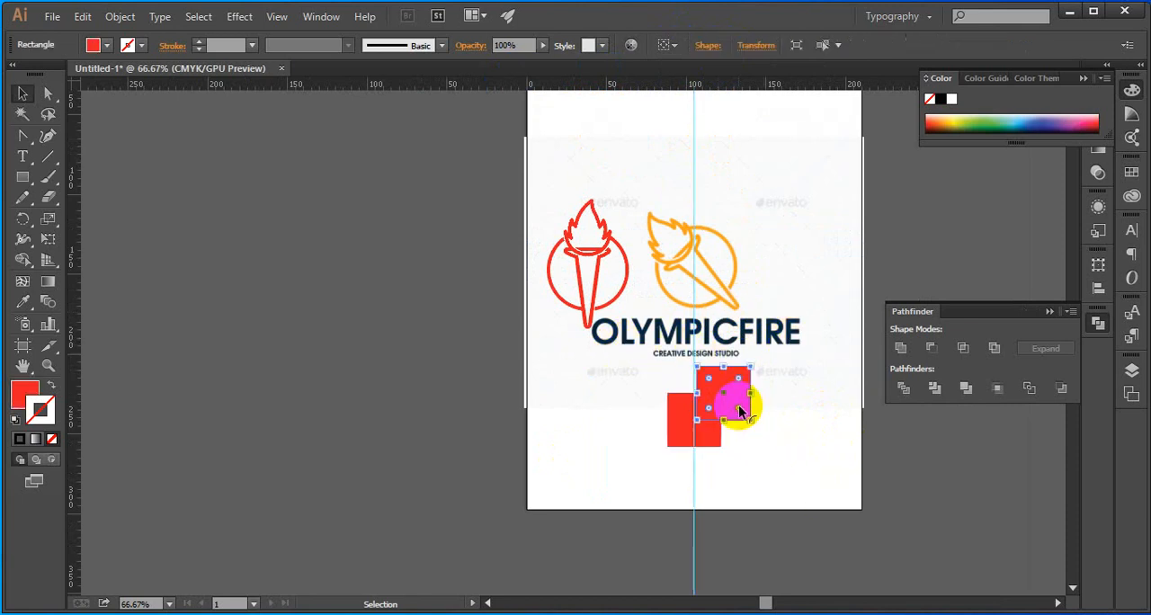
{"action": "scroll", "coordinate": [725, 429], "scroll_direction": "up", "scroll_amount": 5}
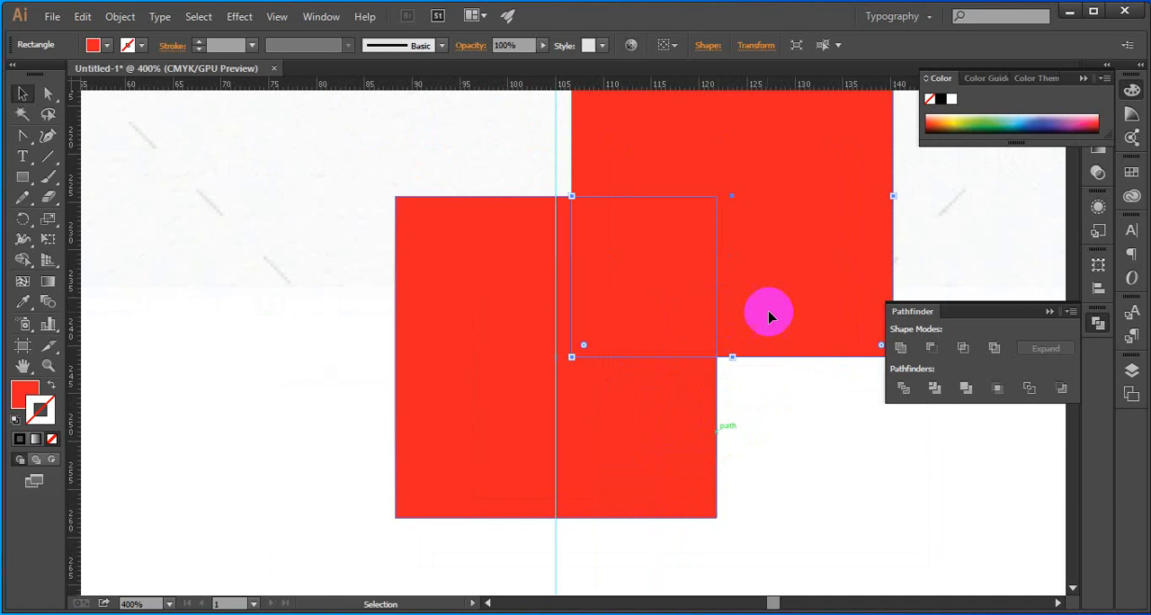
{"action": "left_click_drag", "start_coordinate": [780, 312], "coordinate": [764, 312]}
{"action": "scroll", "coordinate": [749, 413], "scroll_direction": "down", "scroll_amount": 1}
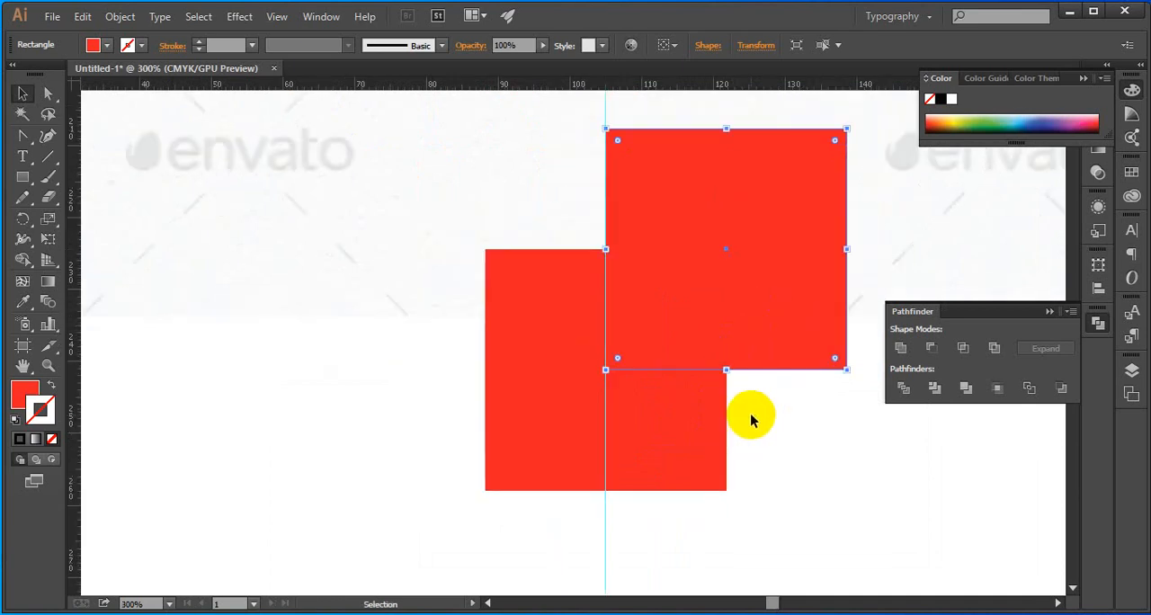
{"action": "scroll", "coordinate": [751, 420], "scroll_direction": "down", "scroll_amount": 1}
{"action": "scroll", "coordinate": [751, 420], "scroll_direction": "down", "scroll_amount": 2}
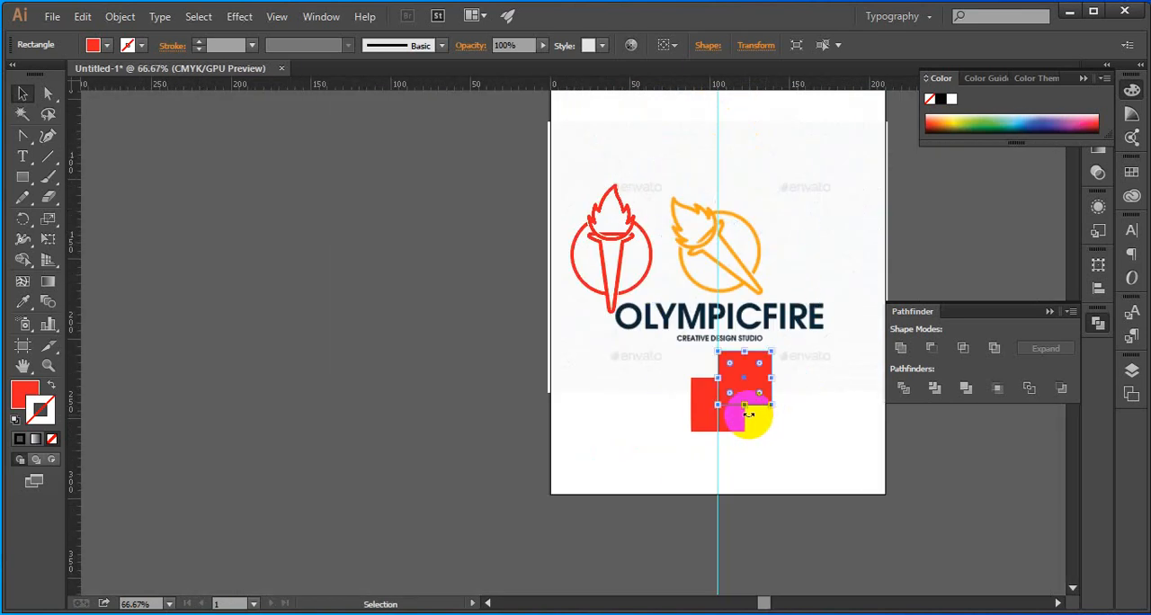
Centre the lower red square vertically on the artboard
{"action": "left_click", "coordinate": [730, 428]}
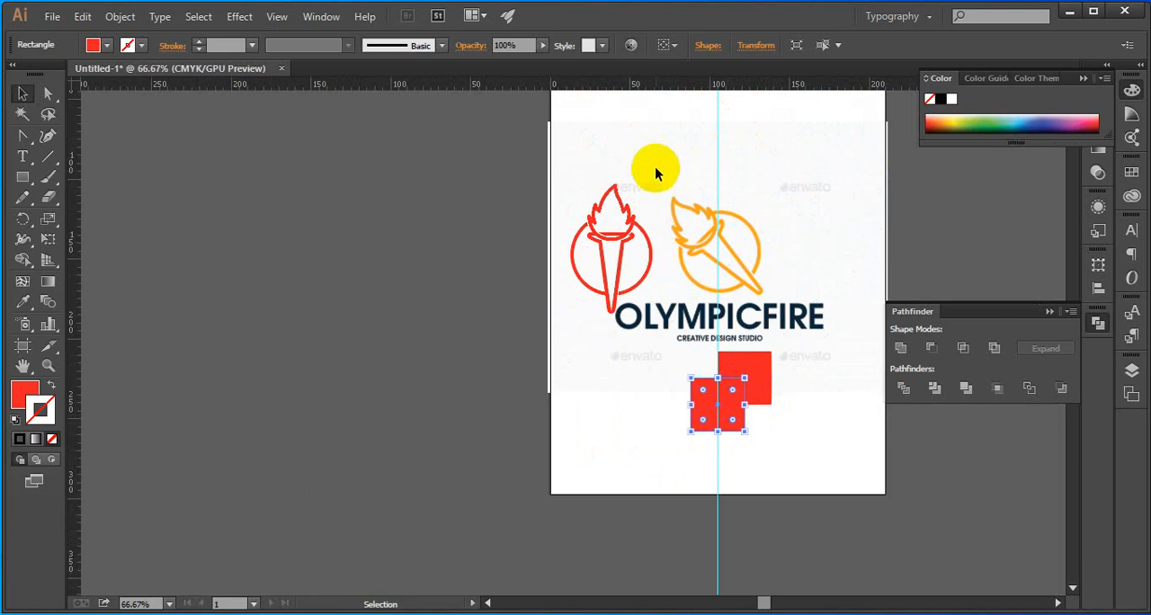
{"action": "left_click", "coordinate": [665, 45]}
{"action": "left_click", "coordinate": [695, 101]}
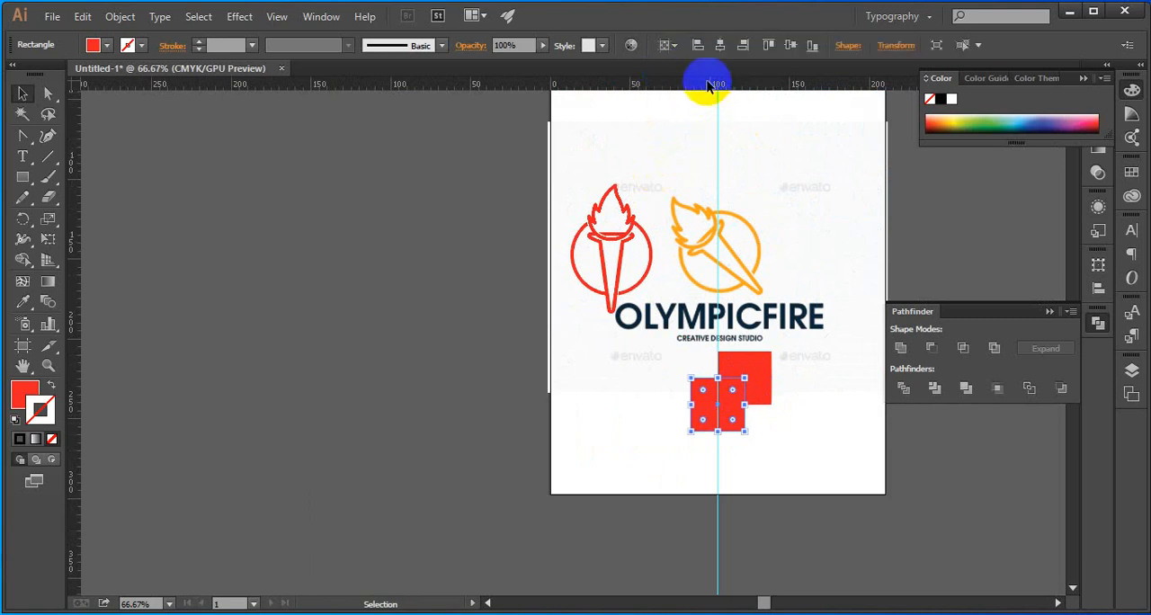
{"action": "left_click", "coordinate": [774, 47]}
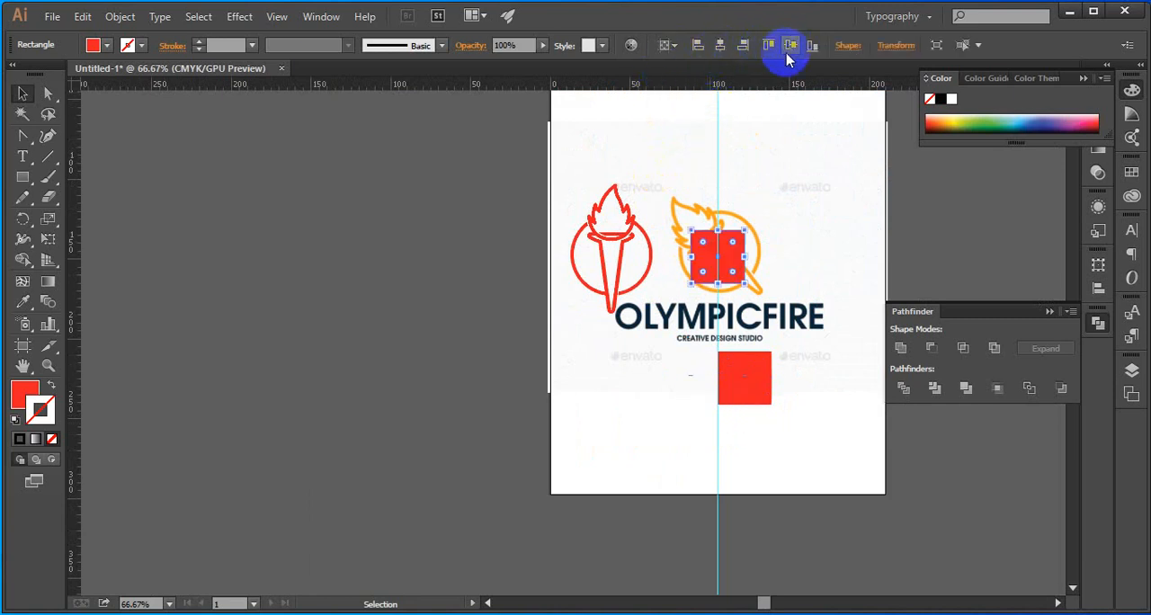
{"action": "left_click", "coordinate": [779, 249]}
Centre the other red square both horizontally and vertically on the artboard, stacking it over the first
{"action": "left_click", "coordinate": [749, 376]}
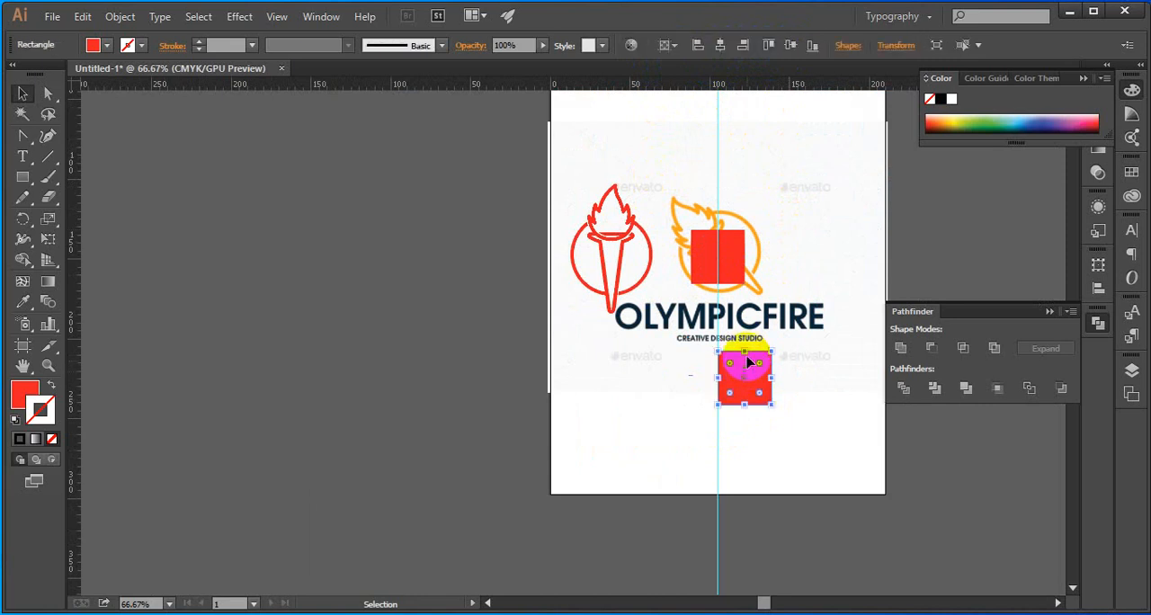
{"action": "left_click", "coordinate": [719, 47]}
{"action": "left_click", "coordinate": [791, 46]}
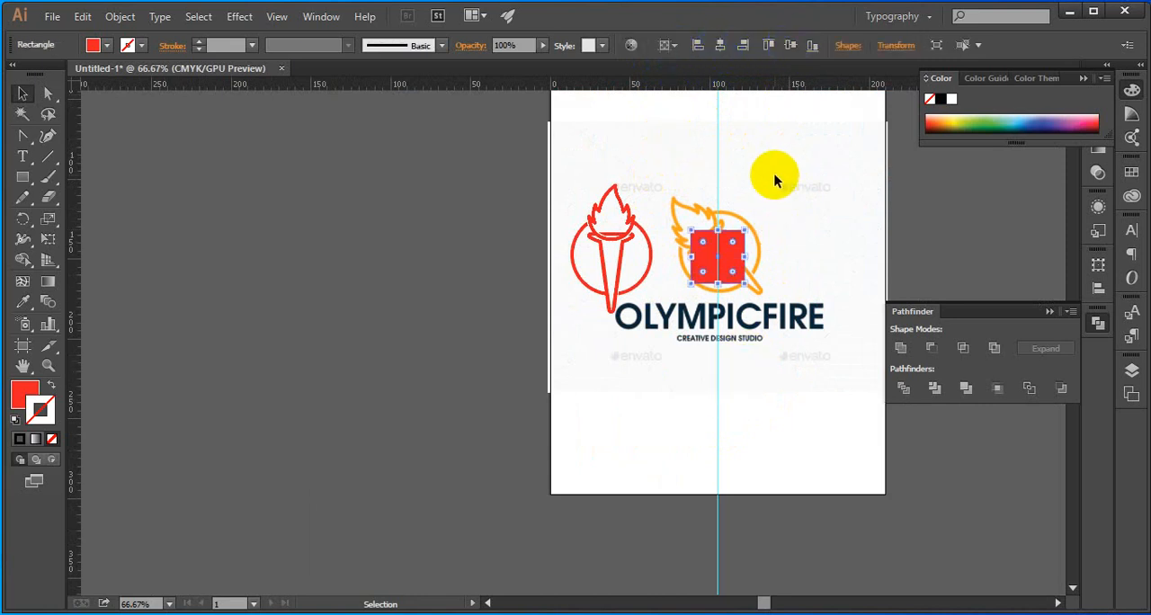
Place a horizontal guide across the stacked squares, just below their centre
{"action": "left_click", "coordinate": [766, 193]}
{"action": "scroll", "coordinate": [755, 213], "scroll_direction": "up", "scroll_amount": 2}
{"action": "scroll", "coordinate": [744, 218], "scroll_direction": "down", "scroll_amount": 2}
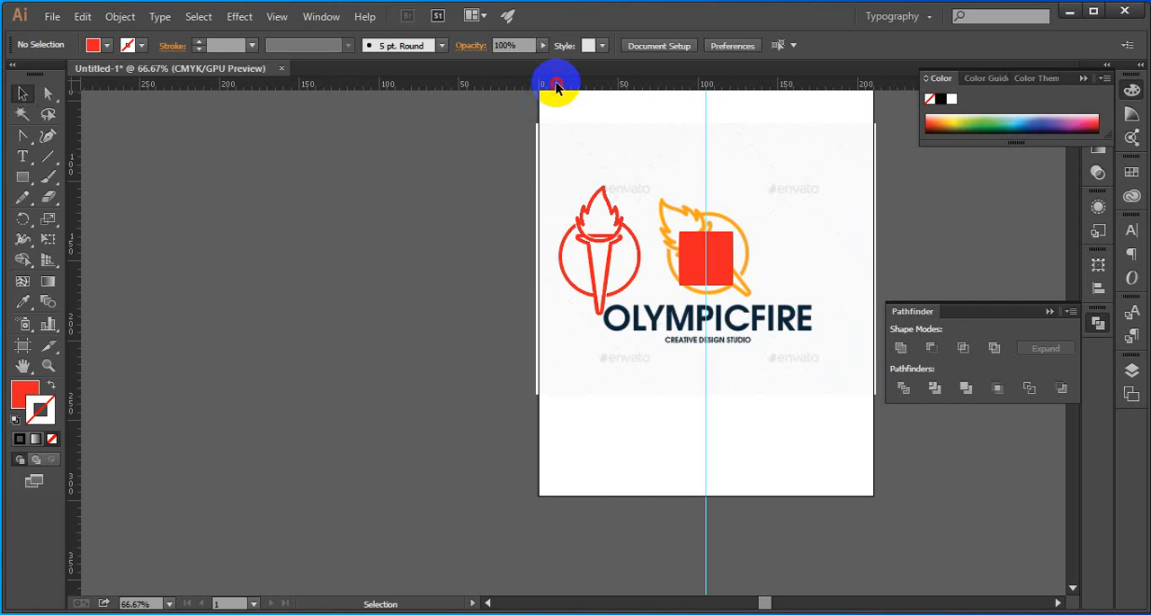
{"action": "left_click_drag", "start_coordinate": [556, 86], "coordinate": [832, 167]}
Move the top square up and right until its lower-left corner meets the intersection of the two guides
{"action": "scroll", "coordinate": [700, 250], "scroll_direction": "up", "scroll_amount": 5}
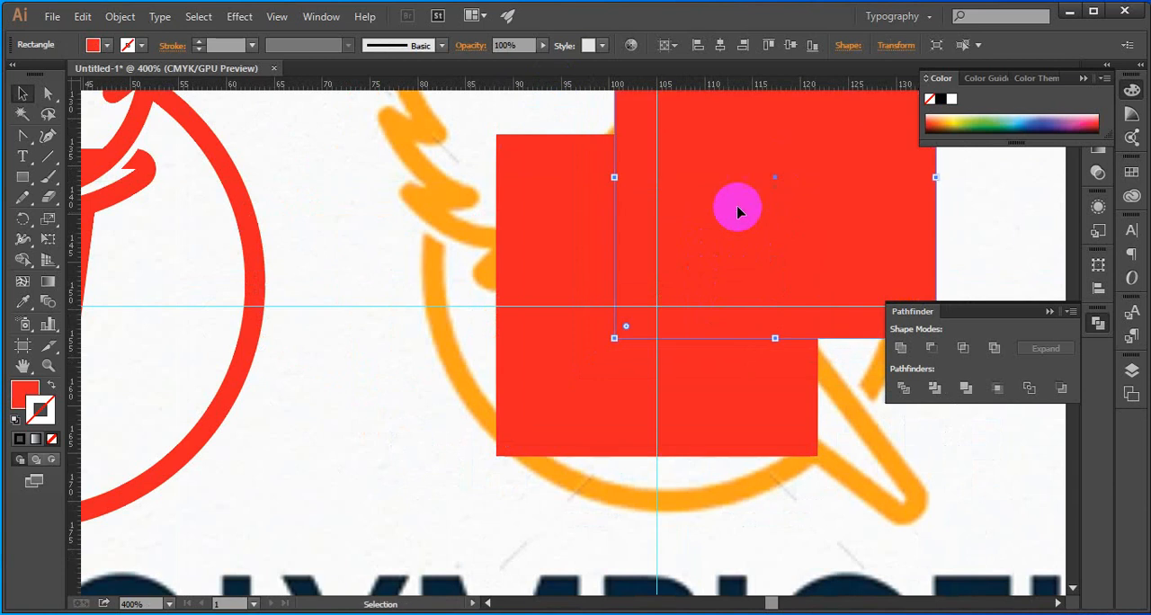
{"action": "left_click_drag", "start_coordinate": [654, 227], "coordinate": [528, 232]}
{"action": "left_click_drag", "start_coordinate": [623, 249], "coordinate": [662, 217], "text": "shift"}
{"action": "key", "text": "ctrl+0"}
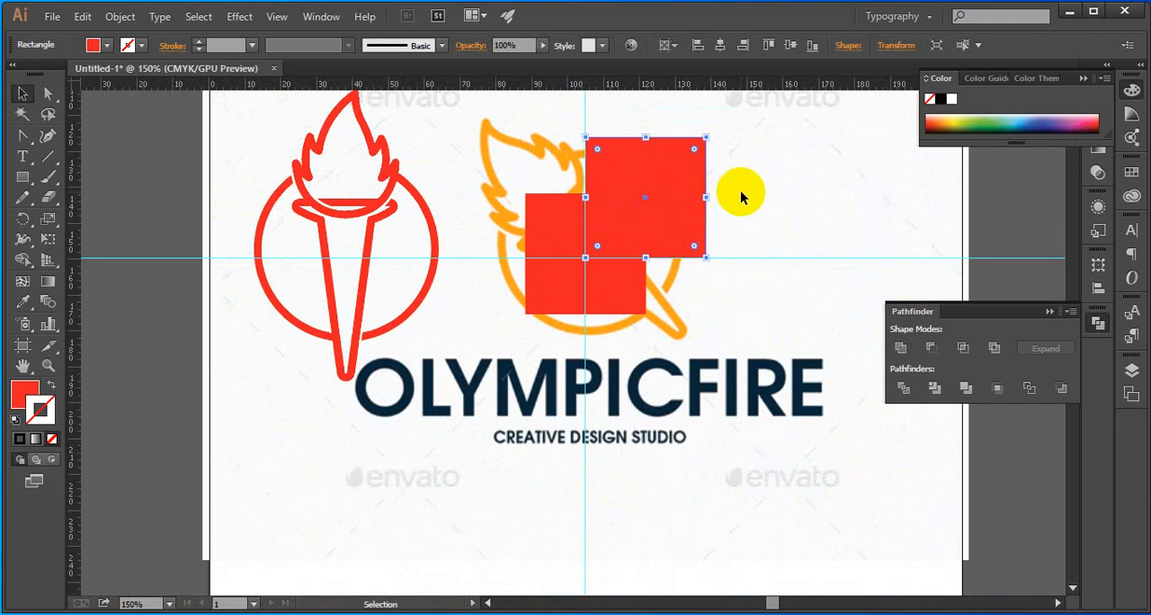
Divide the two overlapping red squares with the Pathfinder
{"action": "left_click", "coordinate": [751, 192]}
{"action": "left_click_drag", "start_coordinate": [746, 177], "coordinate": [568, 261]}
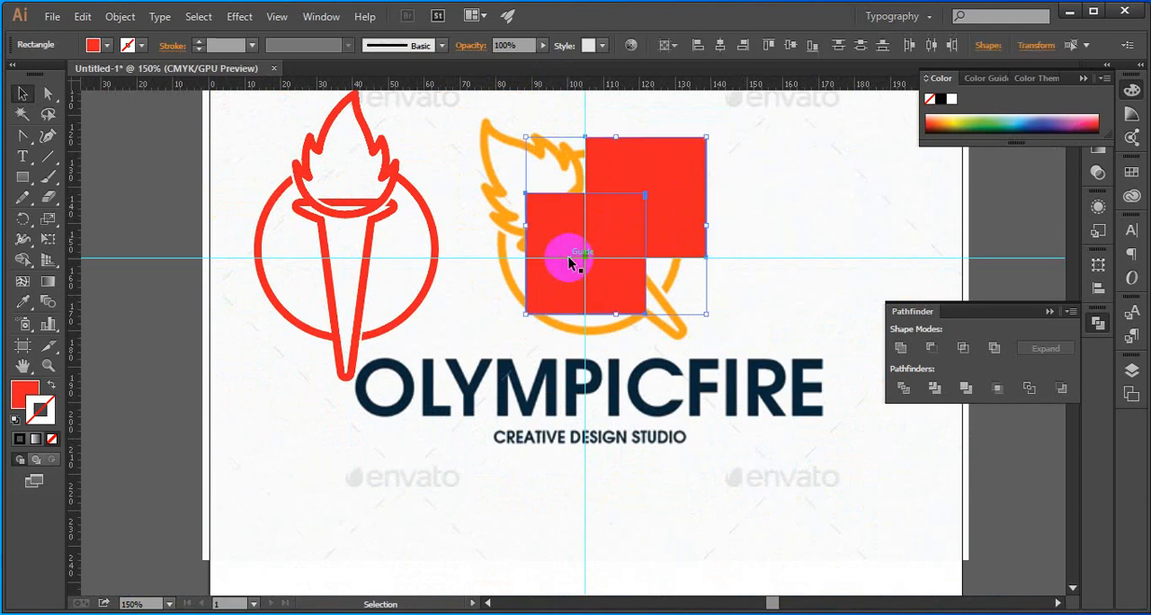
{"action": "left_click", "coordinate": [783, 189]}
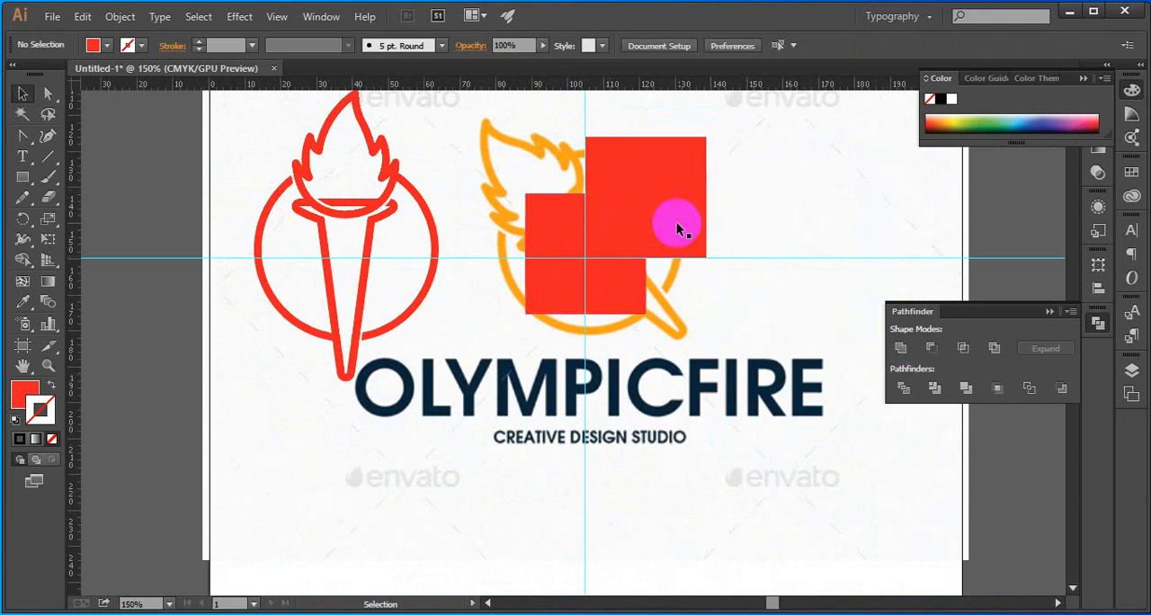
Ungroup the divided squares and delete the piece where they overlap
{"action": "right_click", "coordinate": [631, 236]}
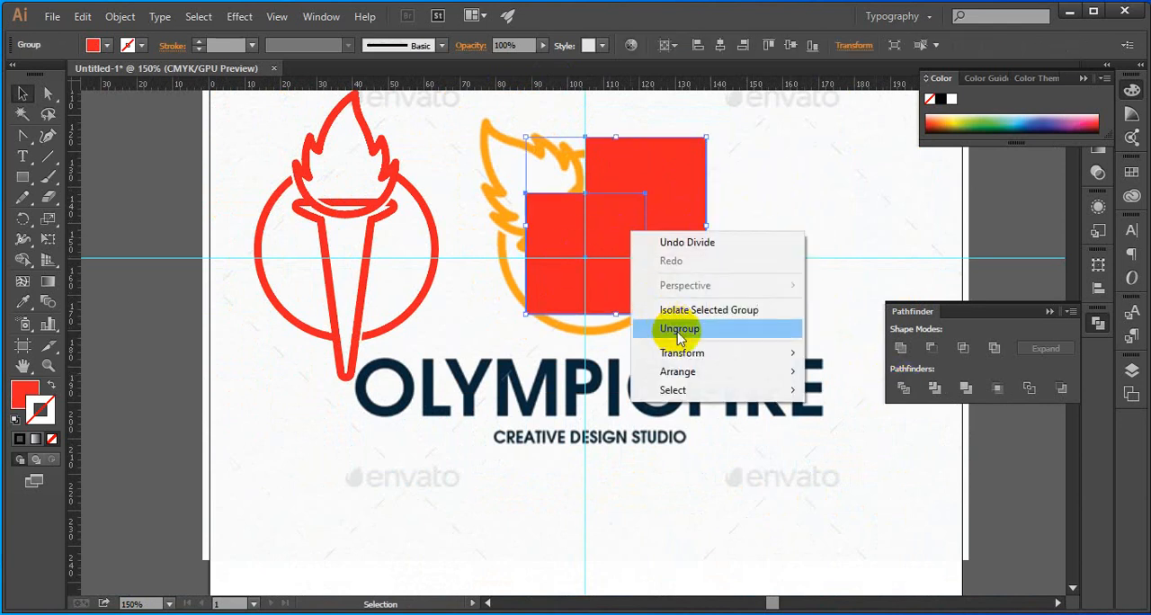
{"action": "left_click", "coordinate": [666, 321]}
{"action": "left_click", "coordinate": [611, 238]}
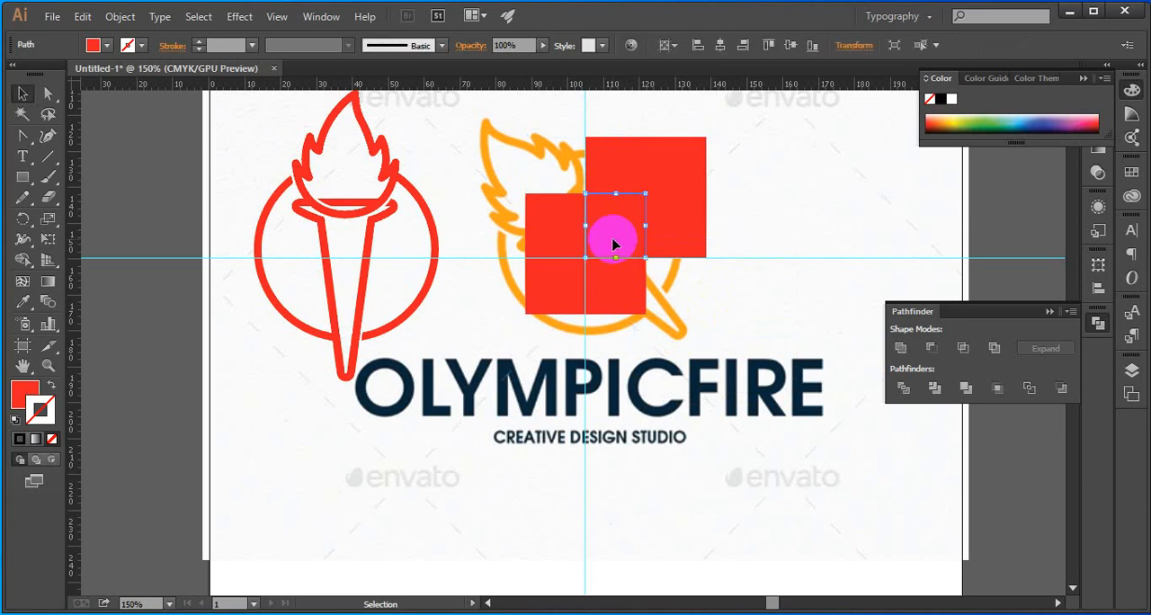
{"action": "key", "text": "Delete"}
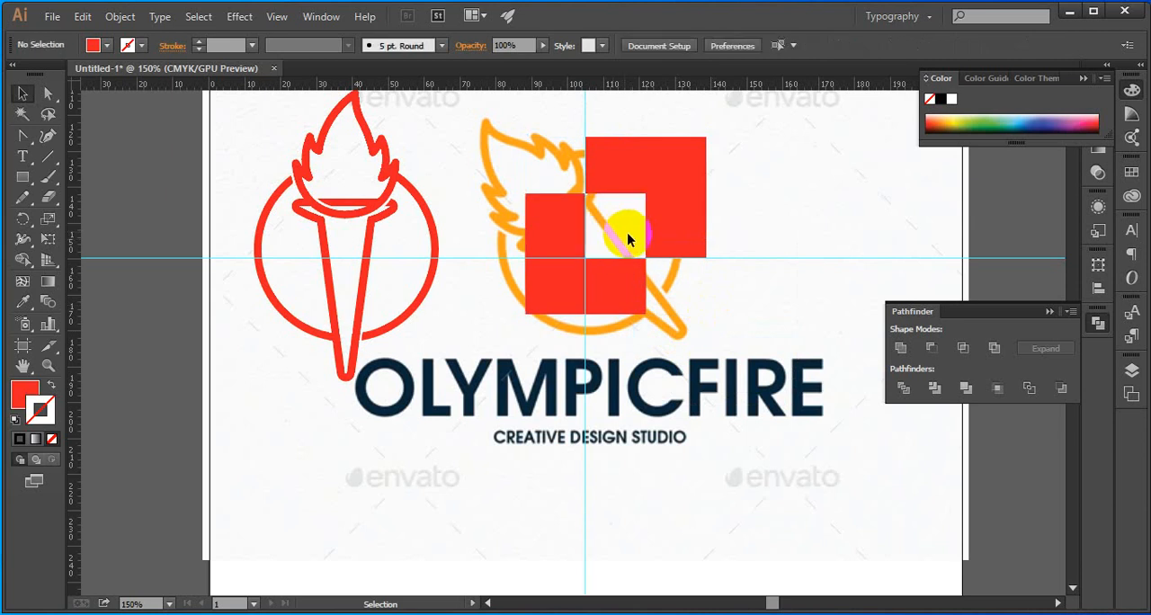
Delete the horizontal and vertical guides running through the red shapes
{"action": "scroll", "coordinate": [743, 310], "scroll_direction": "down", "scroll_amount": 2}
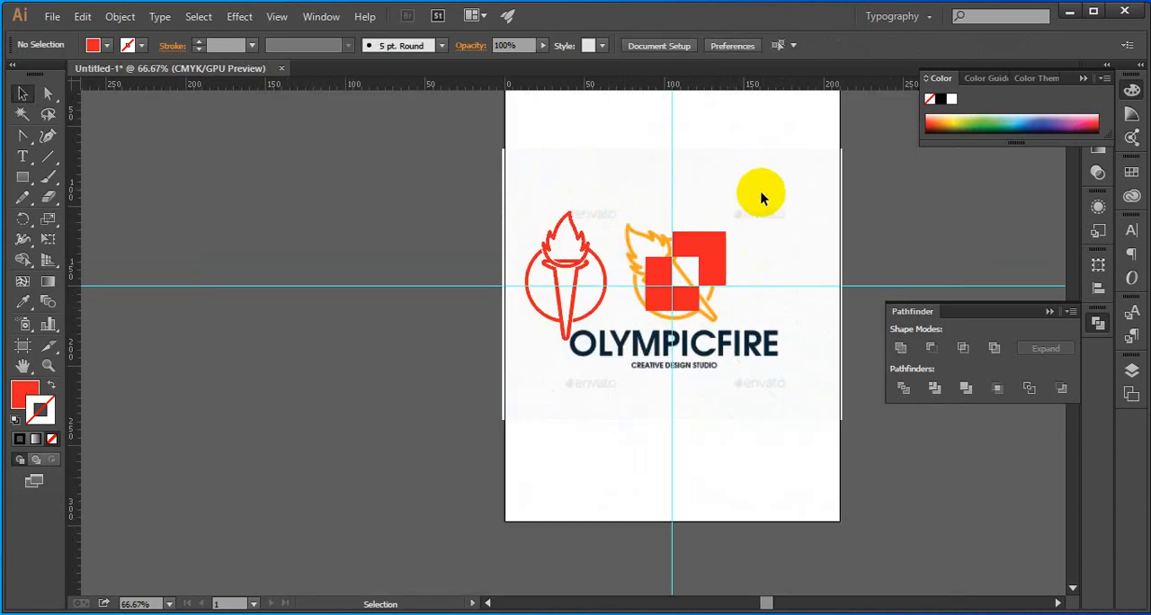
{"action": "left_click_drag", "start_coordinate": [760, 214], "coordinate": [658, 303]}
{"action": "left_click", "coordinate": [730, 316]}
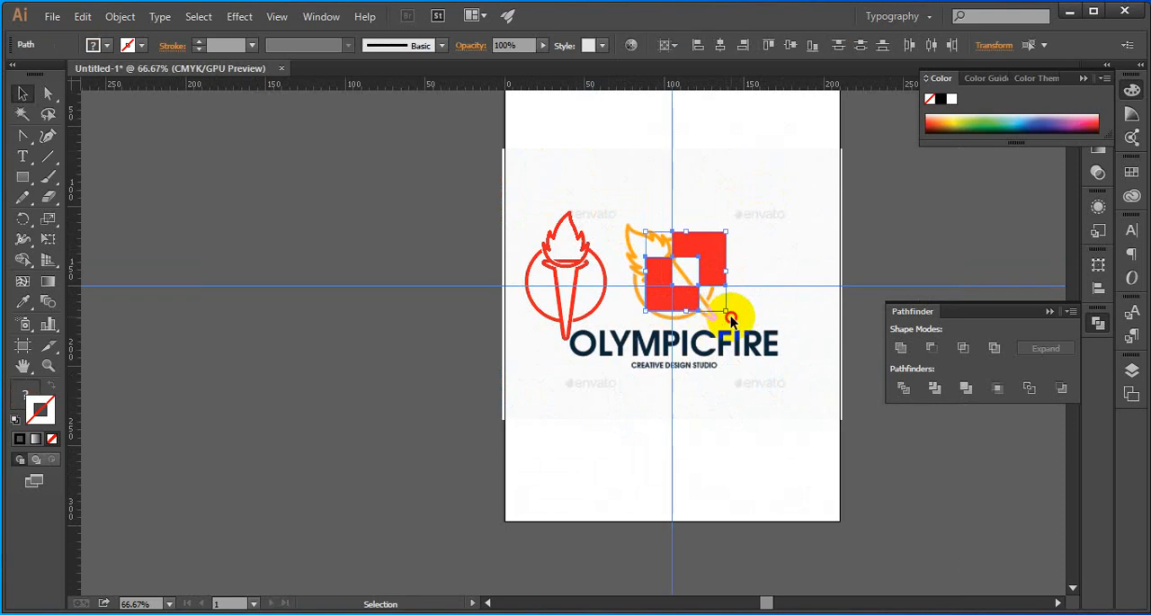
{"action": "left_click_drag", "start_coordinate": [780, 234], "coordinate": [754, 266]}
{"action": "right_click", "coordinate": [751, 294]}
{"action": "left_click", "coordinate": [748, 308]}
{"action": "left_click", "coordinate": [760, 275]}
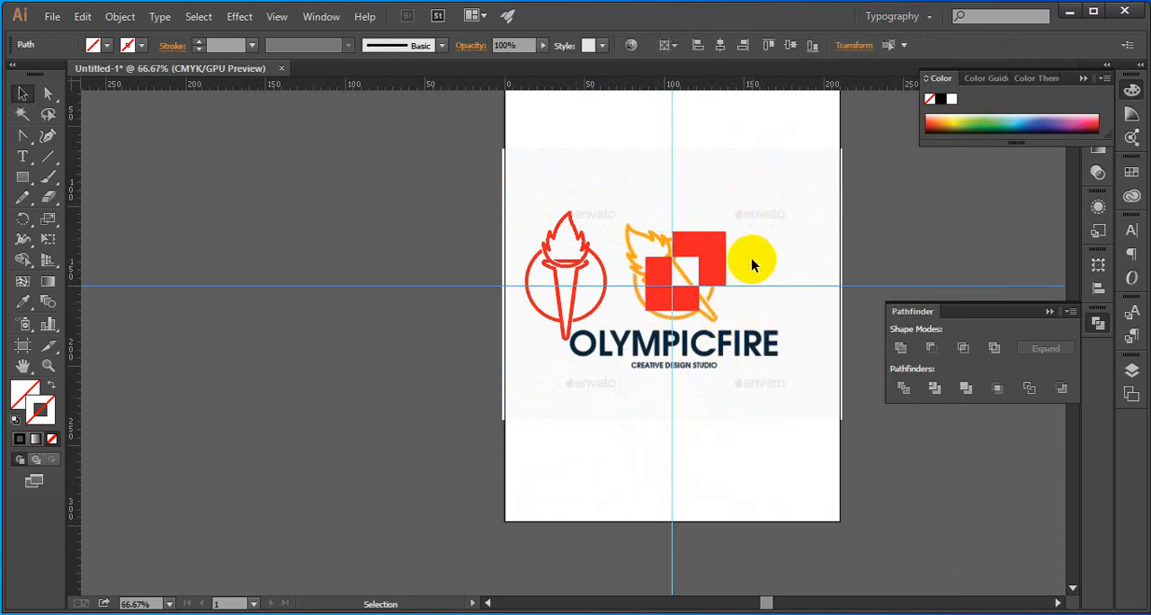
{"action": "key", "text": "Delete"}
{"action": "left_click_drag", "start_coordinate": [708, 325], "coordinate": [627, 384]}
{"action": "key", "text": "Delete"}
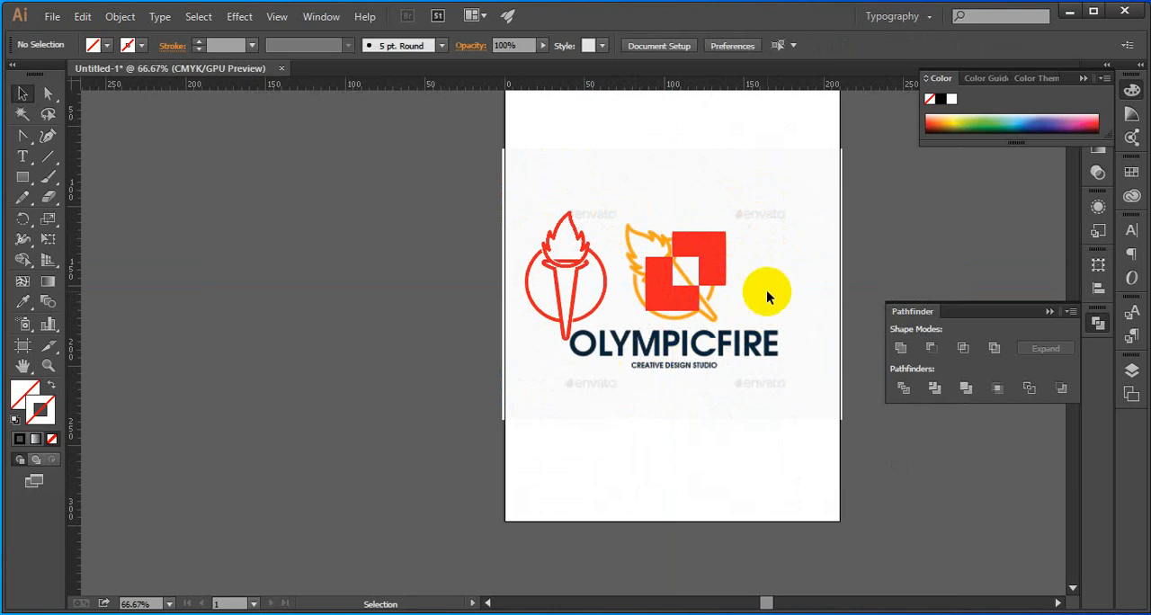
Move the two remaining red shapes together onto the empty canvas beside the artboard, left of the traced torch
{"action": "left_click_drag", "start_coordinate": [680, 257], "coordinate": [401, 250]}
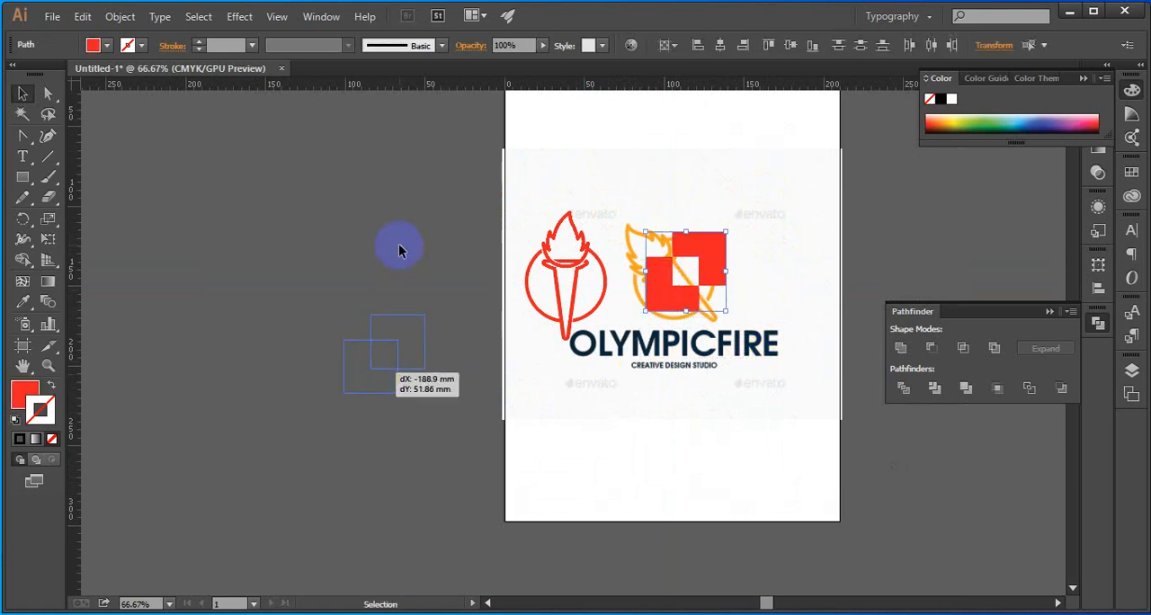
{"action": "left_click_drag", "start_coordinate": [318, 211], "coordinate": [431, 410]}
{"action": "left_click", "coordinate": [460, 412]}
{"action": "key", "text": "a"}
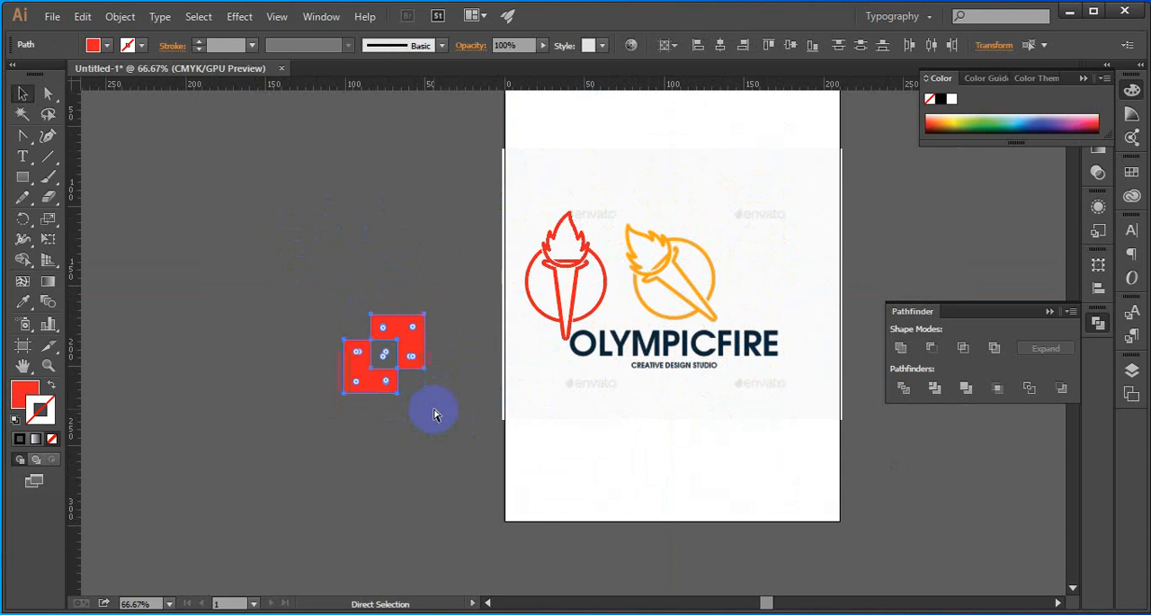
{"action": "left_click", "coordinate": [457, 392]}
Try rounding only the upper-left corners of both red shapes to a 9.7 mm radius
{"action": "scroll", "coordinate": [399, 389], "scroll_direction": "up", "scroll_amount": 1}
{"action": "scroll", "coordinate": [394, 381], "scroll_direction": "up", "scroll_amount": 3}
{"action": "key", "text": "space"}
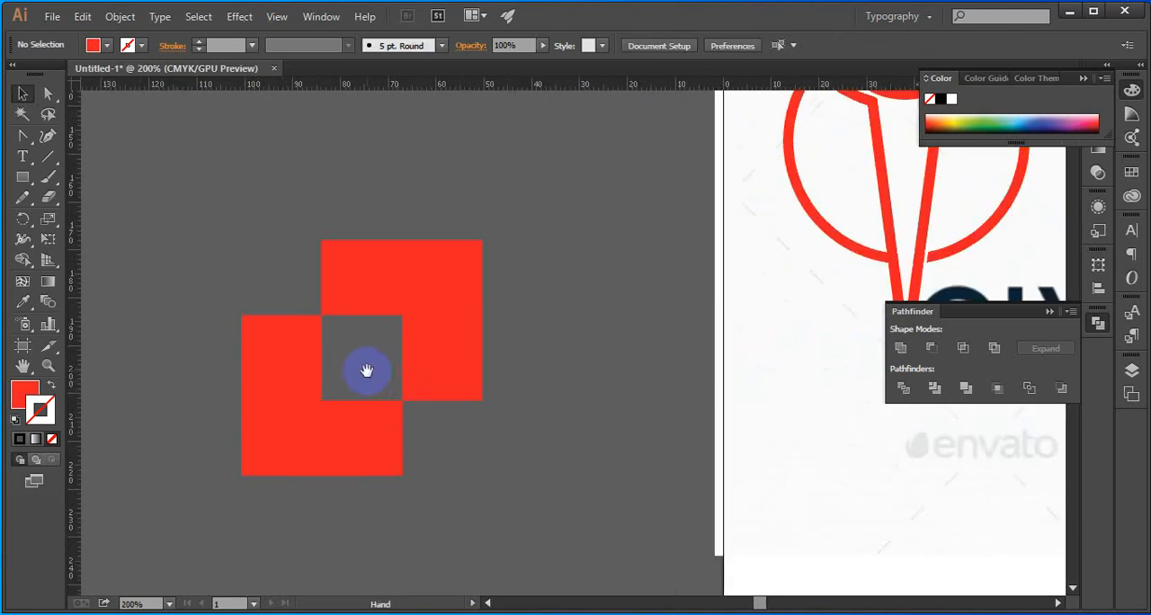
{"action": "left_click_drag", "start_coordinate": [367, 370], "coordinate": [358, 315]}
{"action": "left_click", "coordinate": [24, 137]}
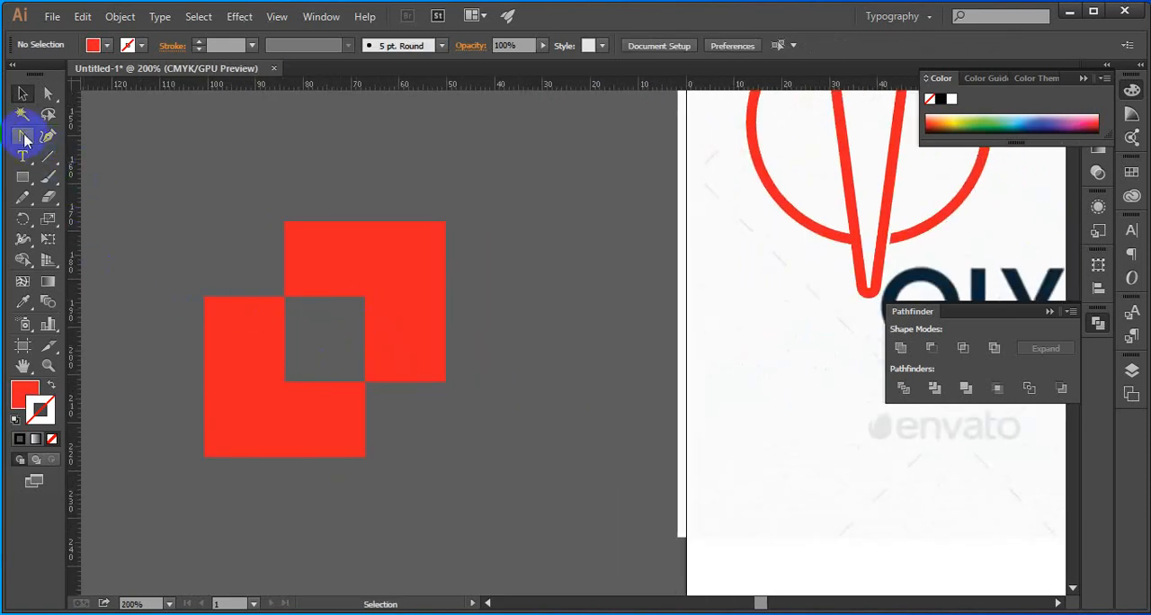
{"action": "left_click", "coordinate": [47, 95]}
{"action": "left_click_drag", "start_coordinate": [121, 189], "coordinate": [301, 269]}
{"action": "left_click", "coordinate": [239, 326]}
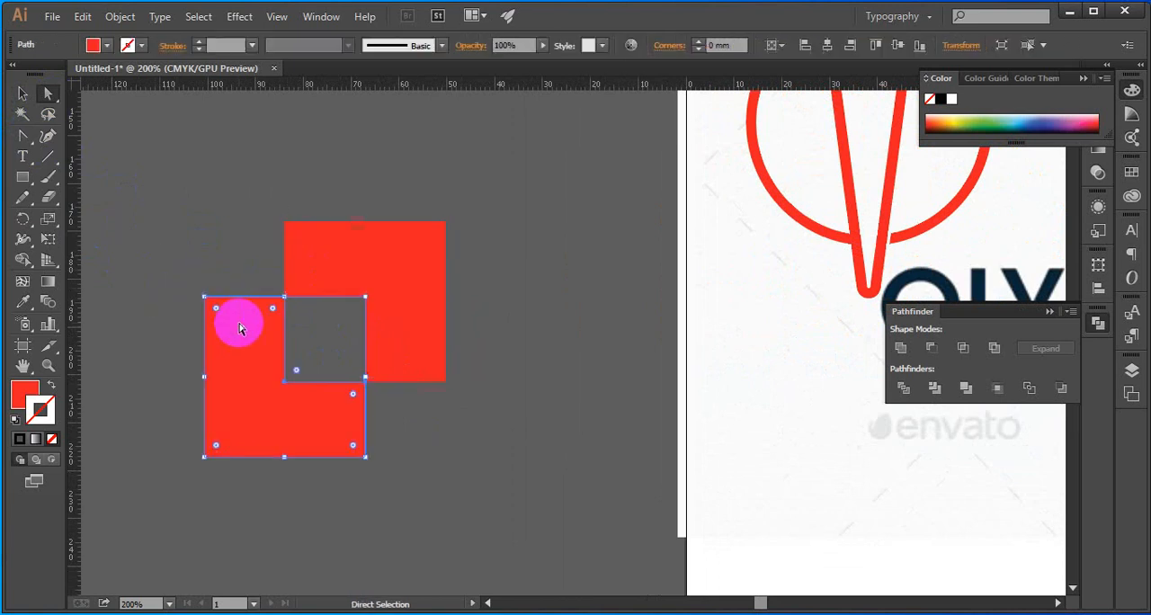
{"action": "left_click", "coordinate": [216, 202]}
{"action": "left_click_drag", "start_coordinate": [160, 190], "coordinate": [213, 316]}
{"action": "left_click_drag", "start_coordinate": [212, 164], "coordinate": [322, 272]}
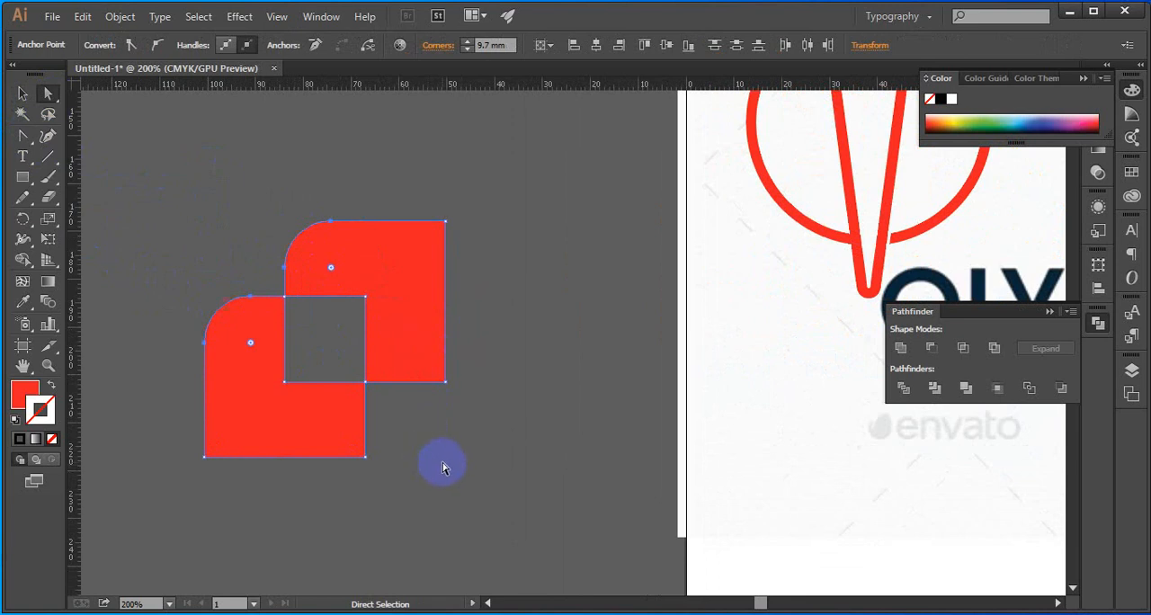
{"action": "key", "text": "ctrl+z"}
Round the upper-left and lower-right outer corners of both red shapes to 11.18 mm
{"action": "left_click_drag", "start_coordinate": [485, 500], "coordinate": [437, 362]}
{"action": "left_click_drag", "start_coordinate": [388, 491], "coordinate": [315, 396]}
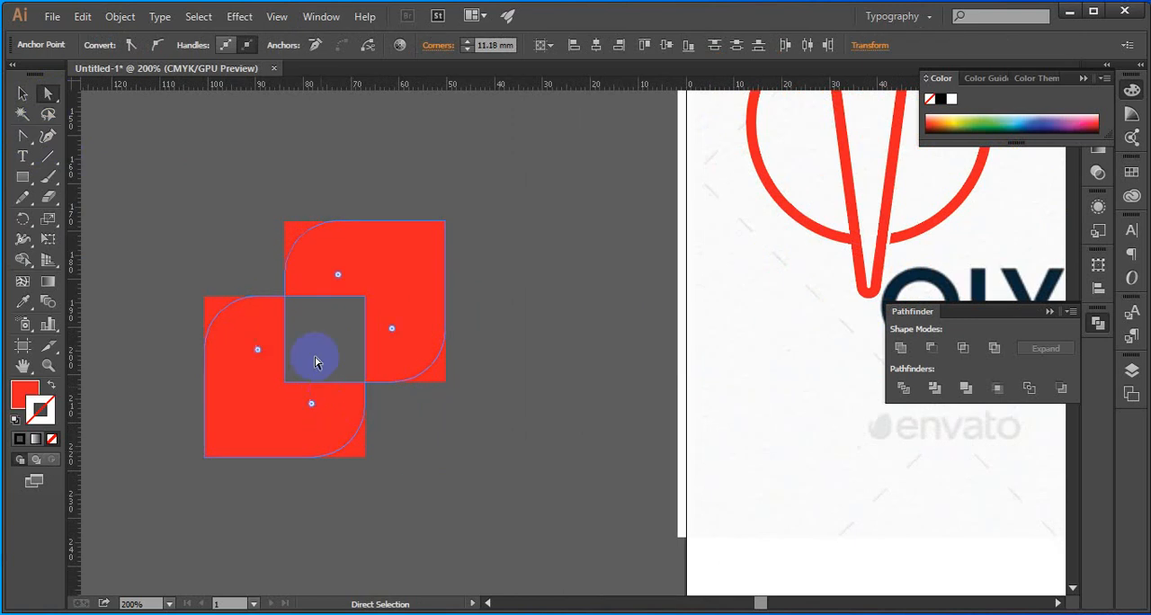
{"action": "left_click", "coordinate": [171, 189]}
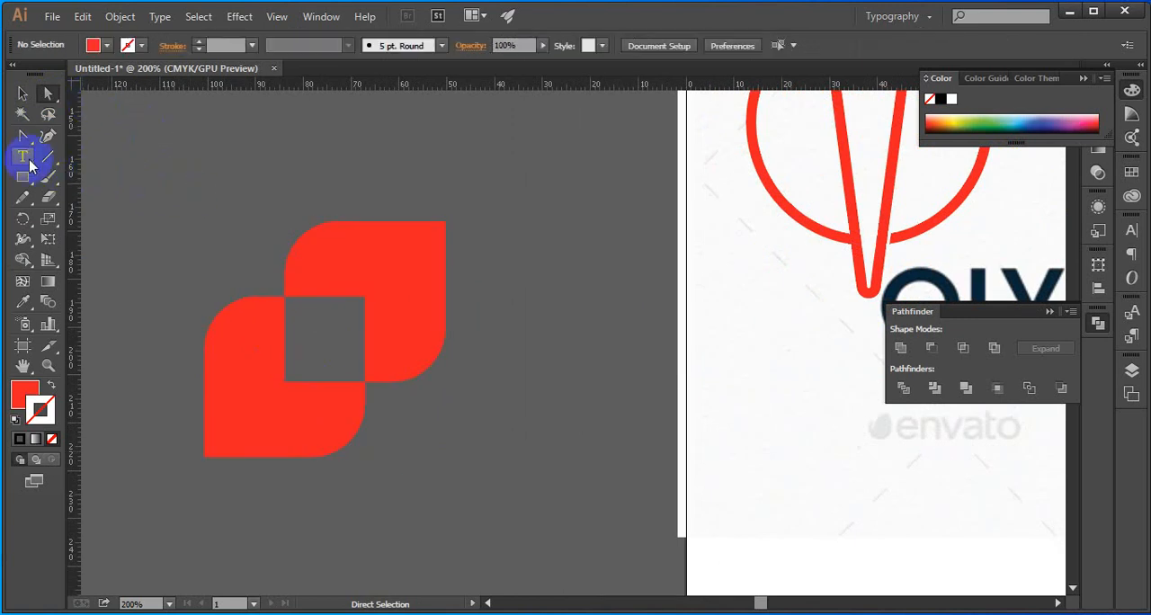
Add the text LOGO DESIGN above the red shapes and select all of its characters
{"action": "left_click", "coordinate": [22, 157]}
{"action": "left_click", "coordinate": [196, 164]}
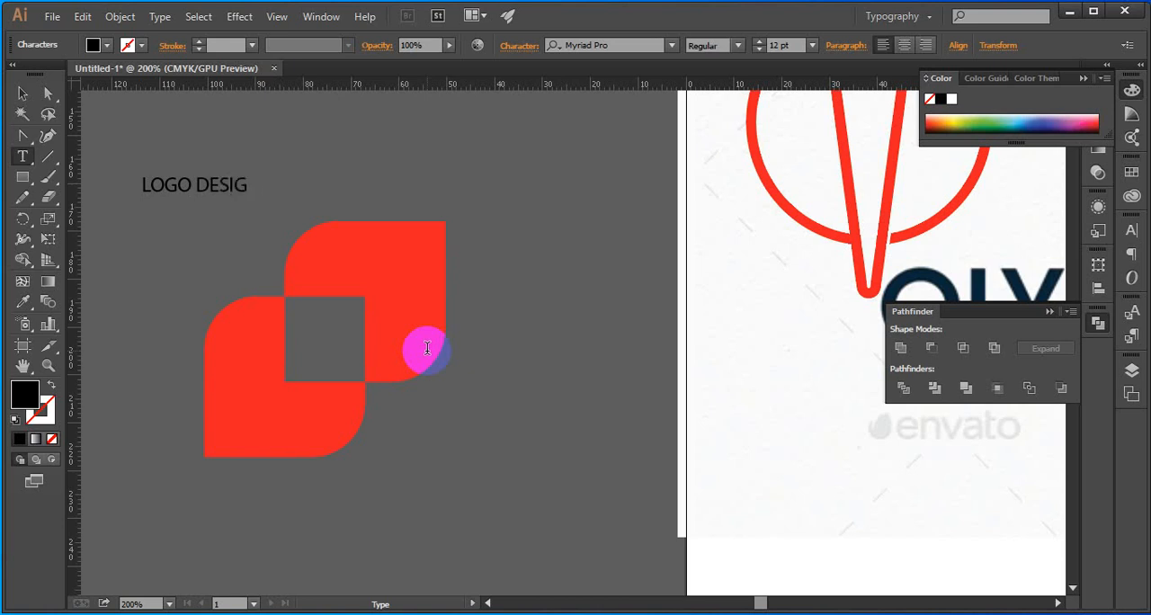
{"action": "key", "text": "ctrl+a"}
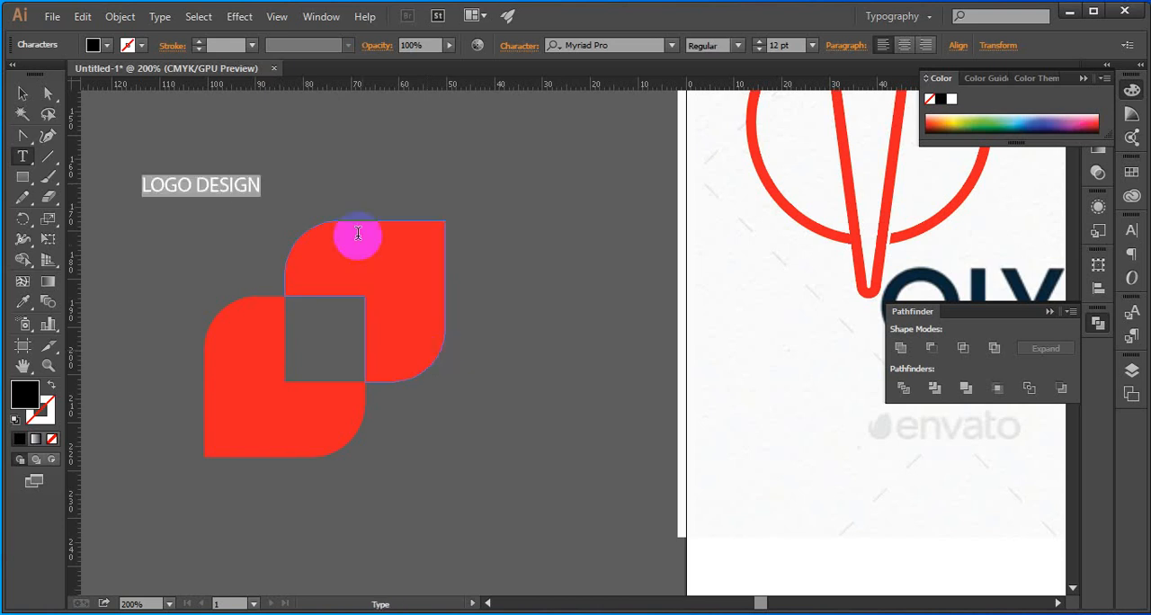
Set the LOGO DESIGN text in Proxima Nova Black and enlarge it to 23.54 pt
{"action": "left_click", "coordinate": [607, 45]}
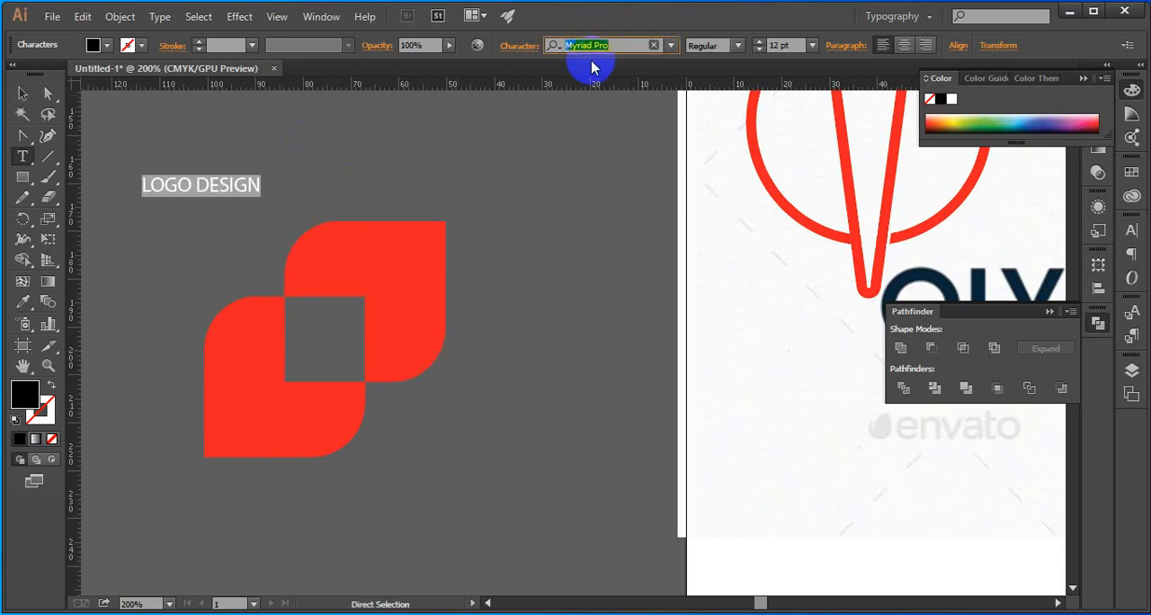
{"action": "type", "text": "pro"}
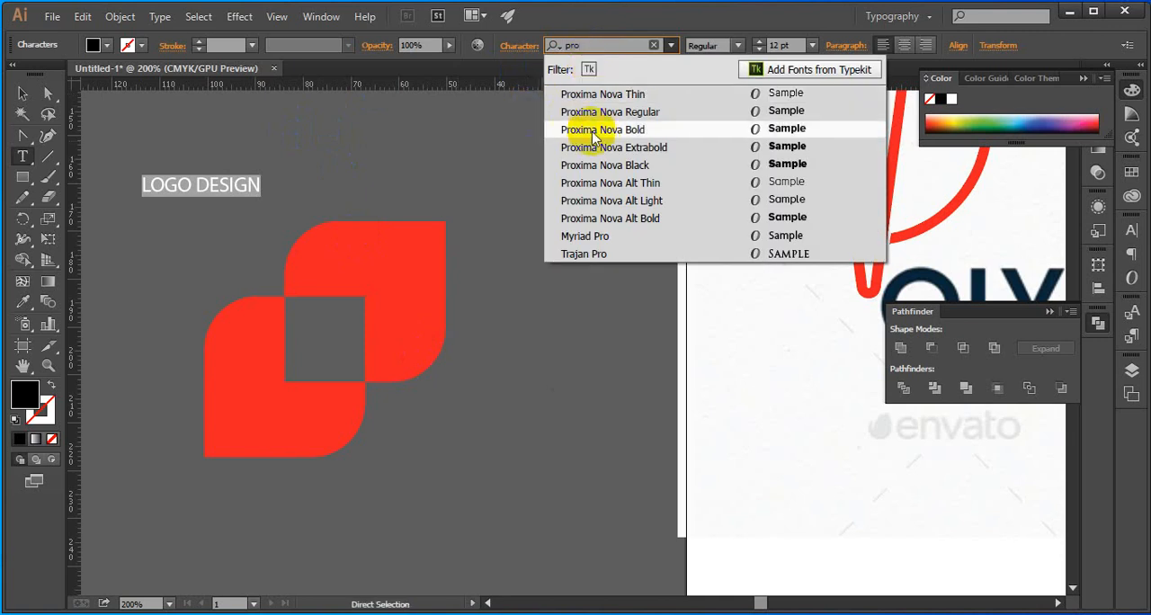
{"action": "left_click", "coordinate": [612, 165]}
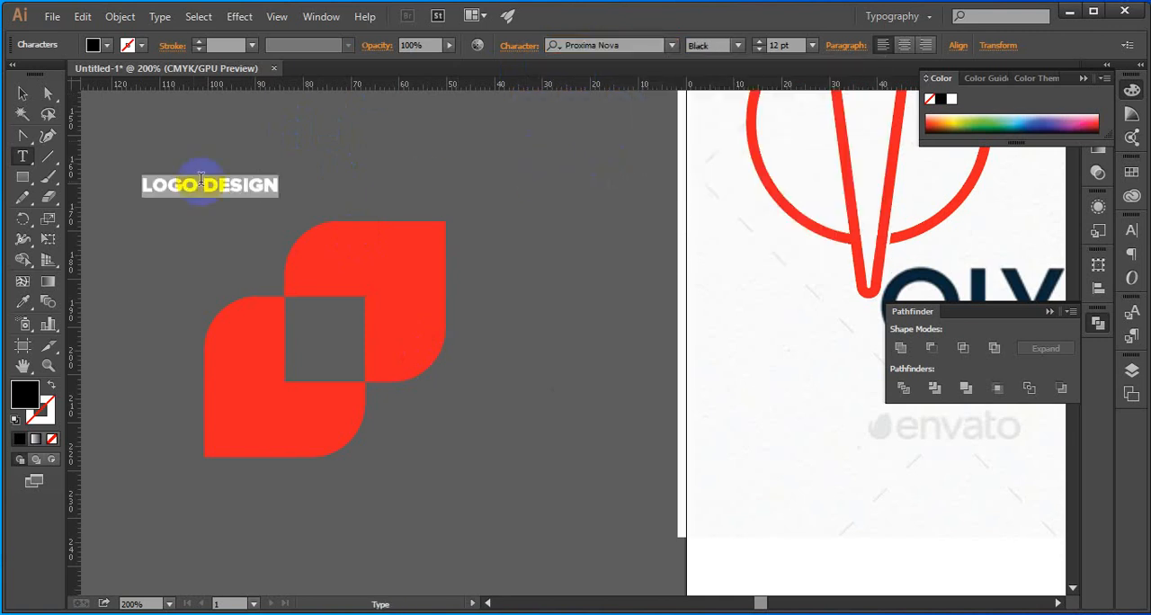
{"action": "left_click", "coordinate": [22, 95]}
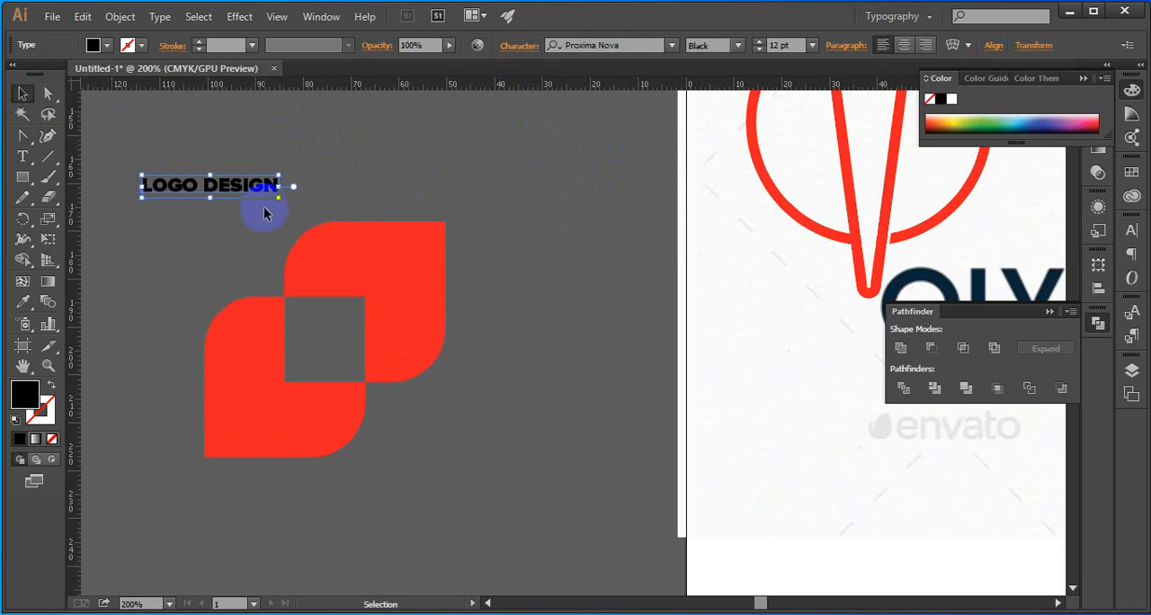
{"action": "left_click_drag", "start_coordinate": [277, 197], "coordinate": [413, 378]}
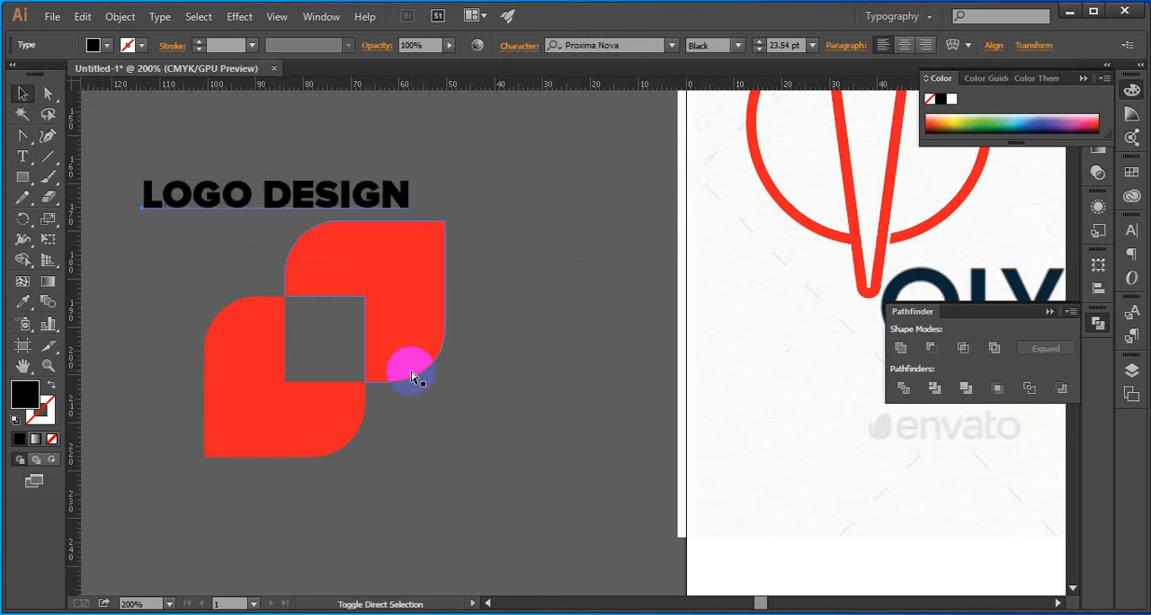
Convert the LOGO DESIGN text to outlines and place it just right of the lower red shape's base
{"action": "left_click_drag", "start_coordinate": [327, 218], "coordinate": [601, 498]}
{"action": "left_click", "coordinate": [316, 437]}
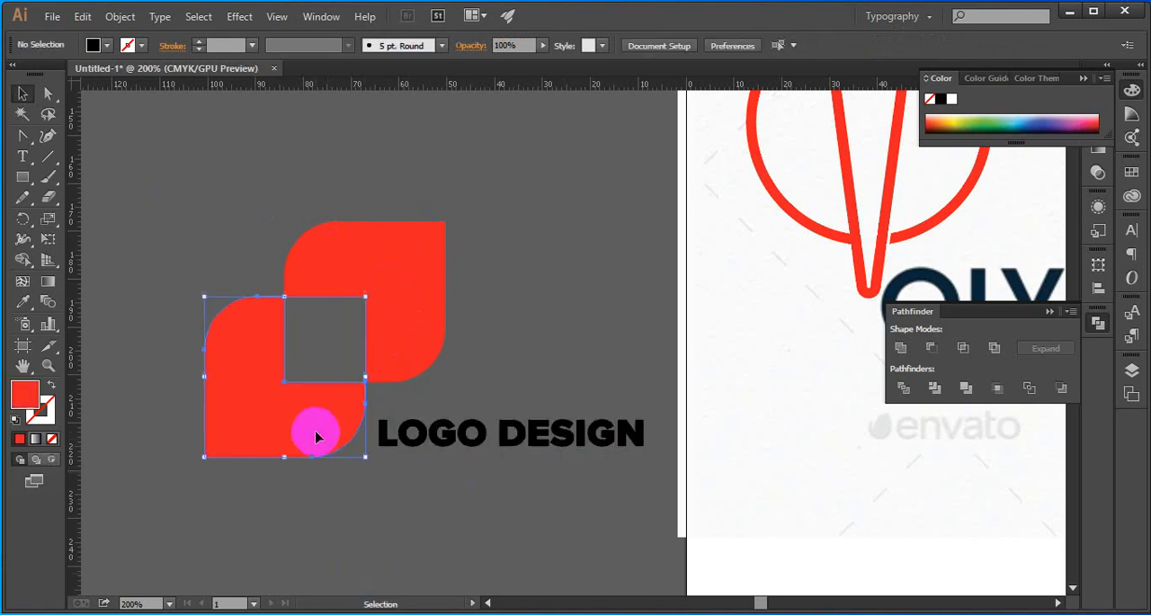
{"action": "left_click", "coordinate": [450, 405]}
Square off the rounded lower-right corners of both red shapes
{"action": "left_click", "coordinate": [48, 92]}
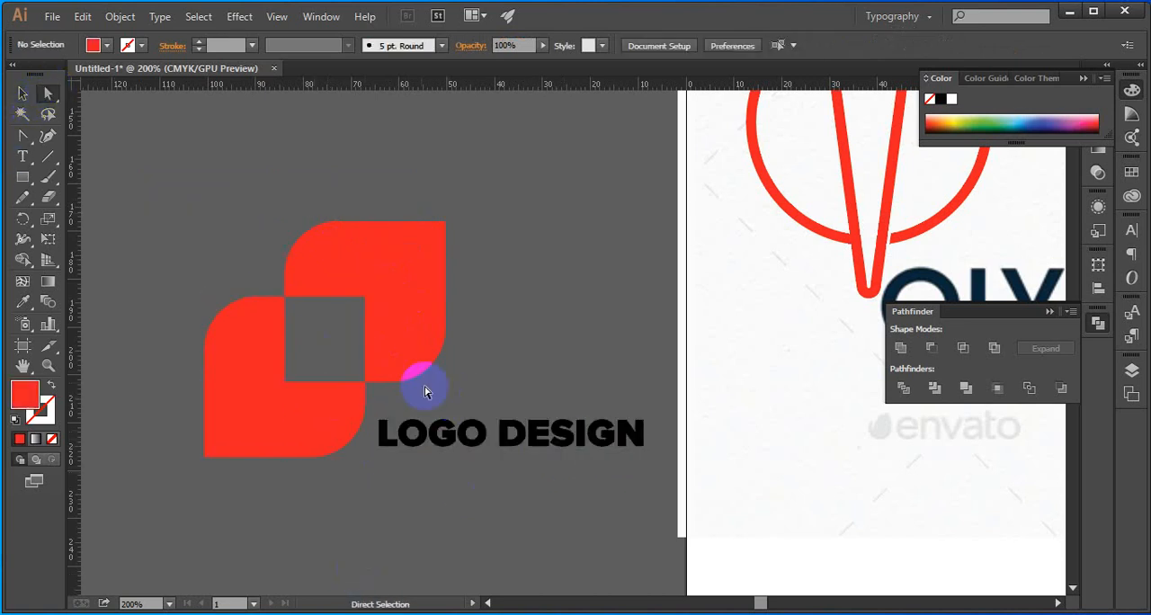
{"action": "left_click", "coordinate": [399, 339]}
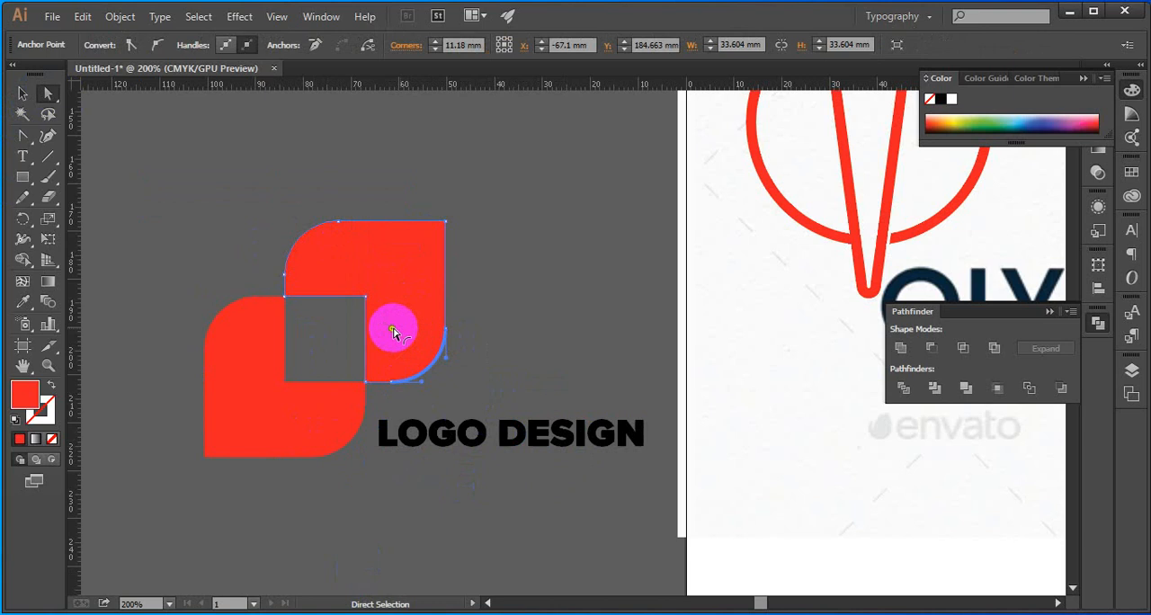
{"action": "left_click_drag", "start_coordinate": [393, 331], "coordinate": [483, 433]}
{"action": "left_click_drag", "start_coordinate": [360, 483], "coordinate": [309, 404]}
{"action": "left_click", "coordinate": [462, 506]}
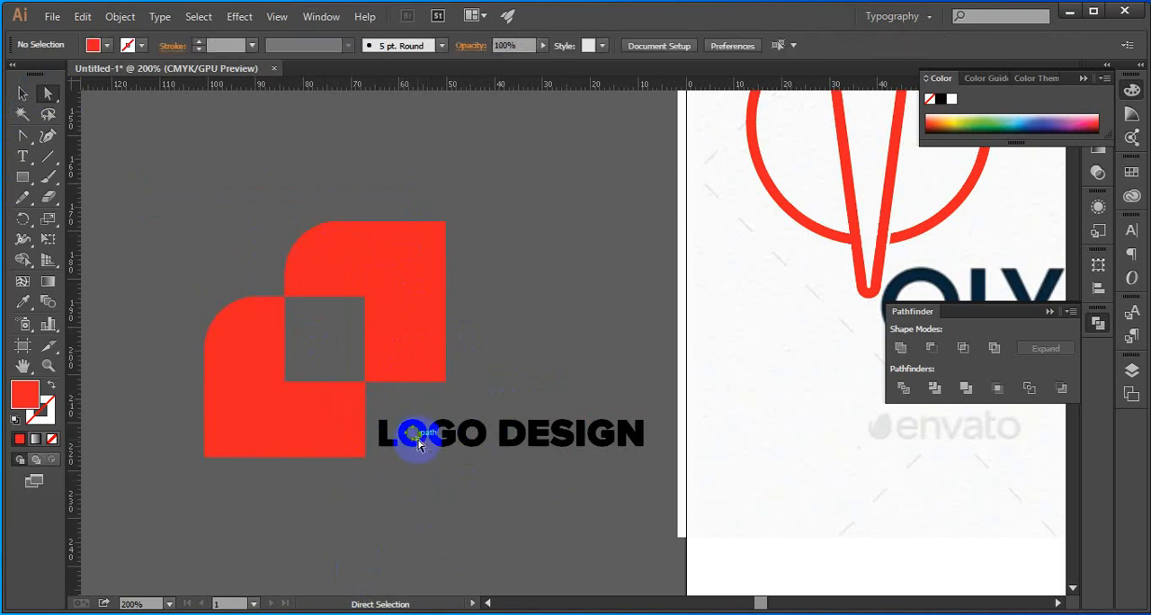
Enlarge the outlined LOGO DESIGN lettering proportionally to about 96 mm wide
{"action": "left_click", "coordinate": [413, 436]}
{"action": "left_click", "coordinate": [457, 465]}
{"action": "left_click", "coordinate": [22, 94]}
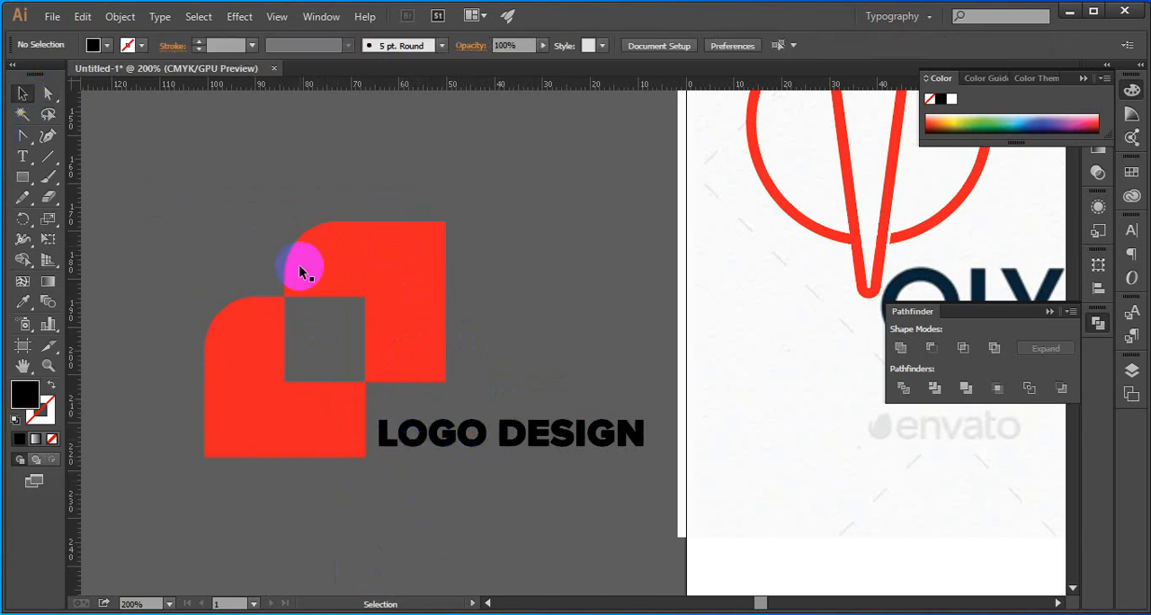
{"action": "scroll", "coordinate": [300, 271], "scroll_direction": "down", "scroll_amount": 1}
{"action": "left_click", "coordinate": [455, 396]}
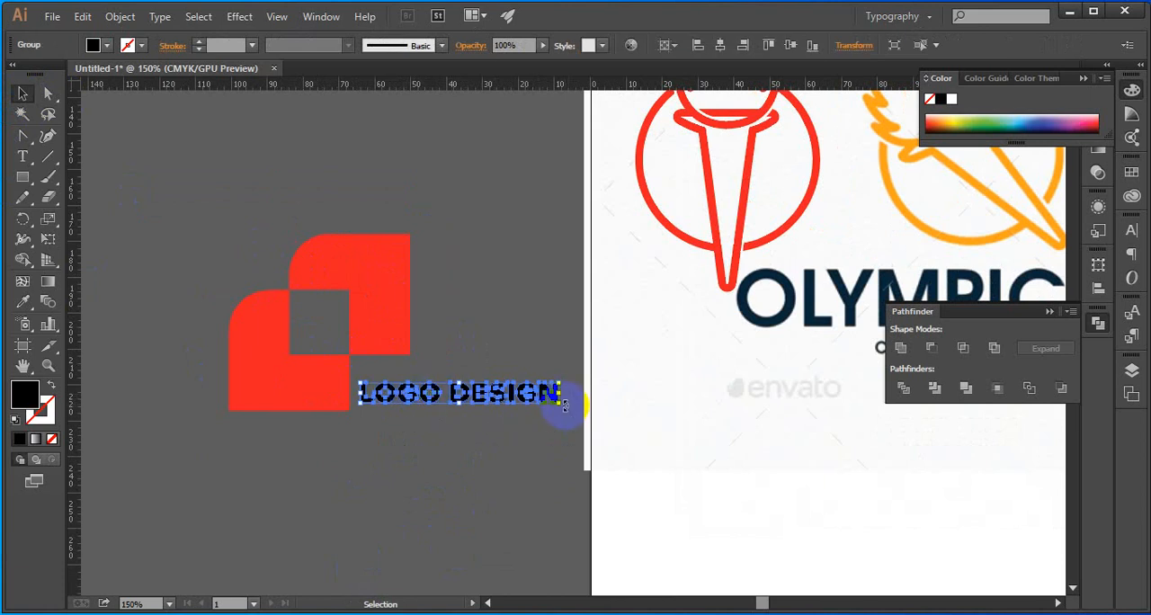
{"action": "left_click_drag", "start_coordinate": [564, 405], "coordinate": [698, 596]}
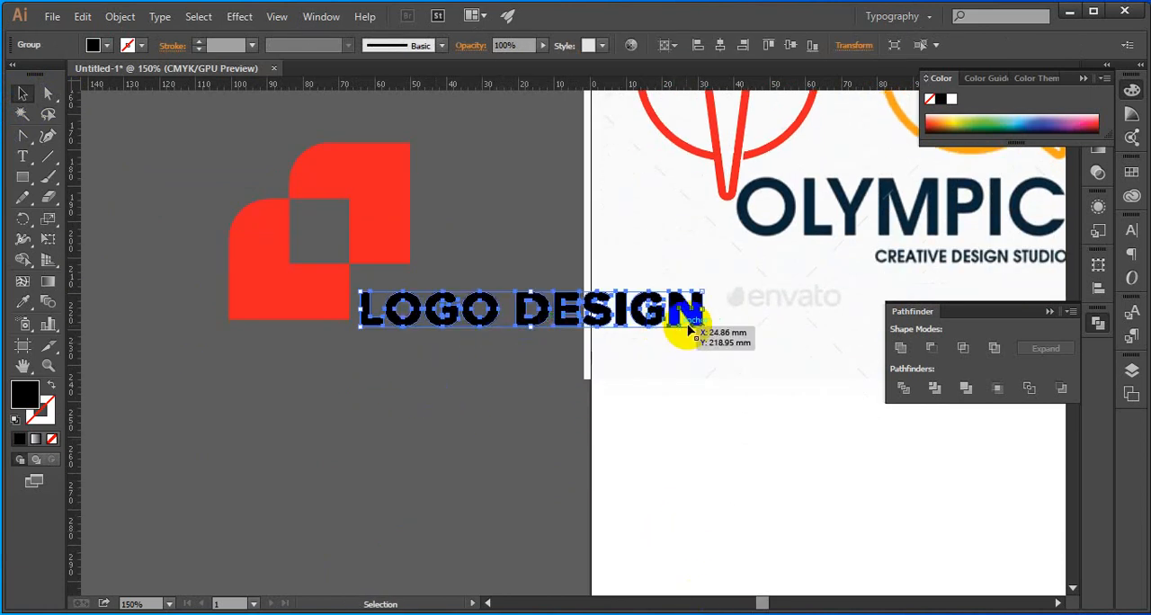
Ungroup the outlined lettering, group the letters of DESIGN, and move that word directly below LOGO
{"action": "left_click", "coordinate": [539, 375]}
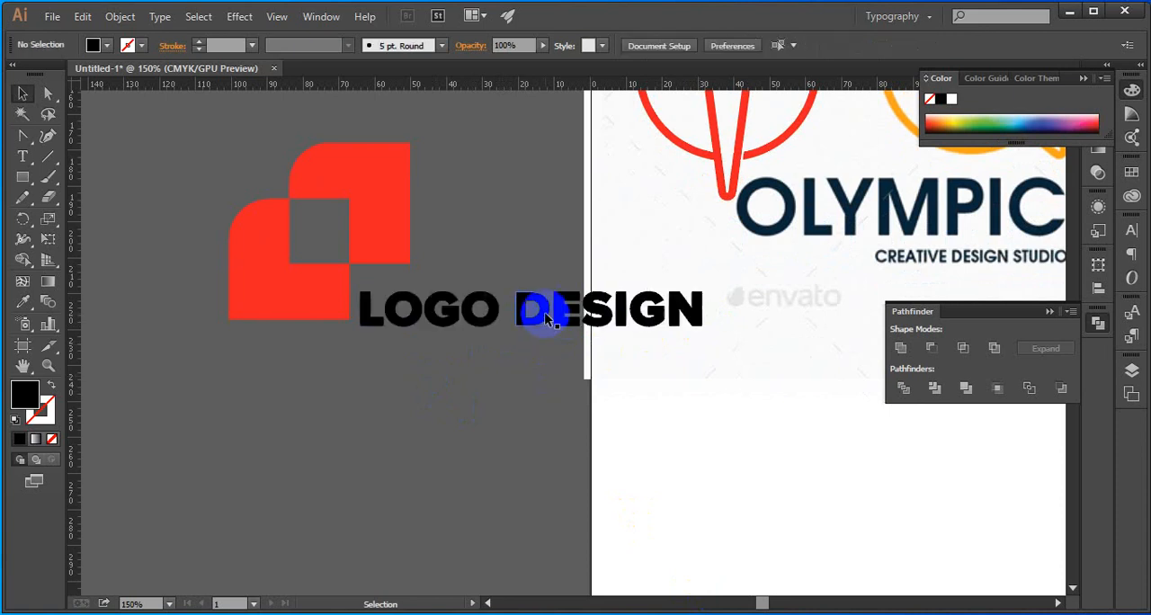
{"action": "right_click", "coordinate": [545, 316]}
{"action": "left_click", "coordinate": [595, 411]}
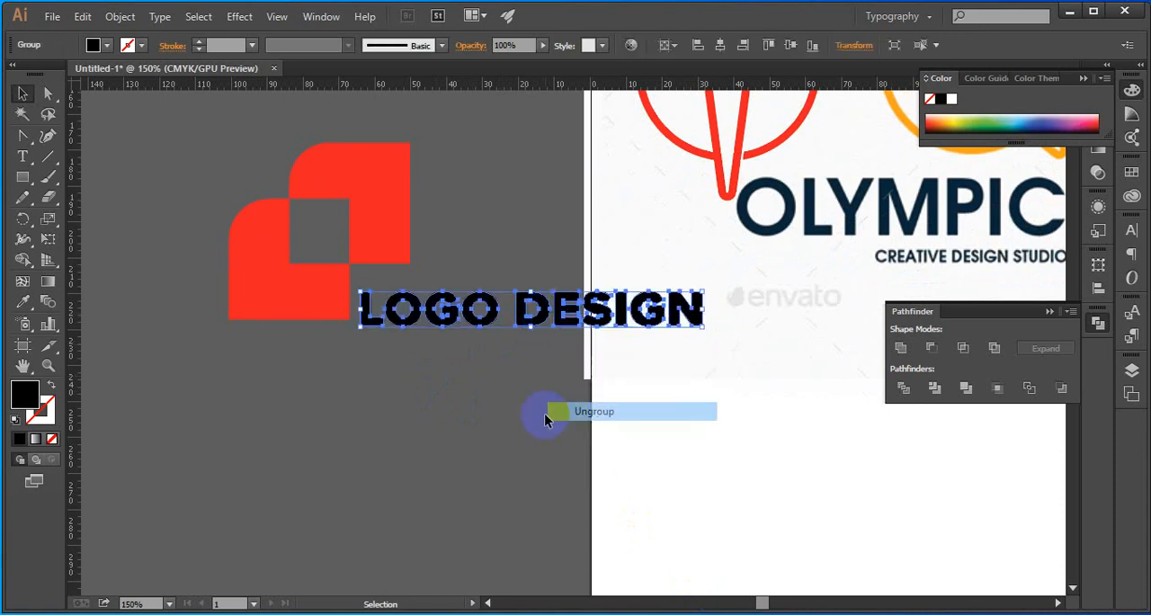
{"action": "left_click", "coordinate": [527, 311]}
{"action": "left_click_drag", "start_coordinate": [514, 266], "coordinate": [711, 352]}
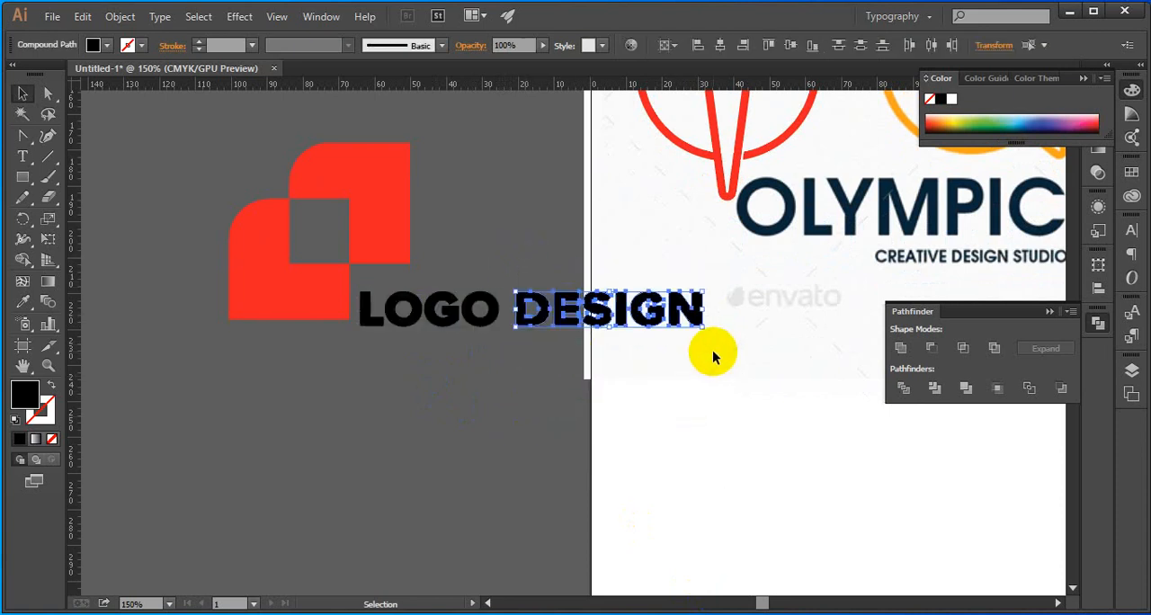
{"action": "key", "text": "ctrl+g"}
{"action": "left_click_drag", "start_coordinate": [564, 320], "coordinate": [411, 366]}
{"action": "left_click_drag", "start_coordinate": [428, 407], "coordinate": [384, 308]}
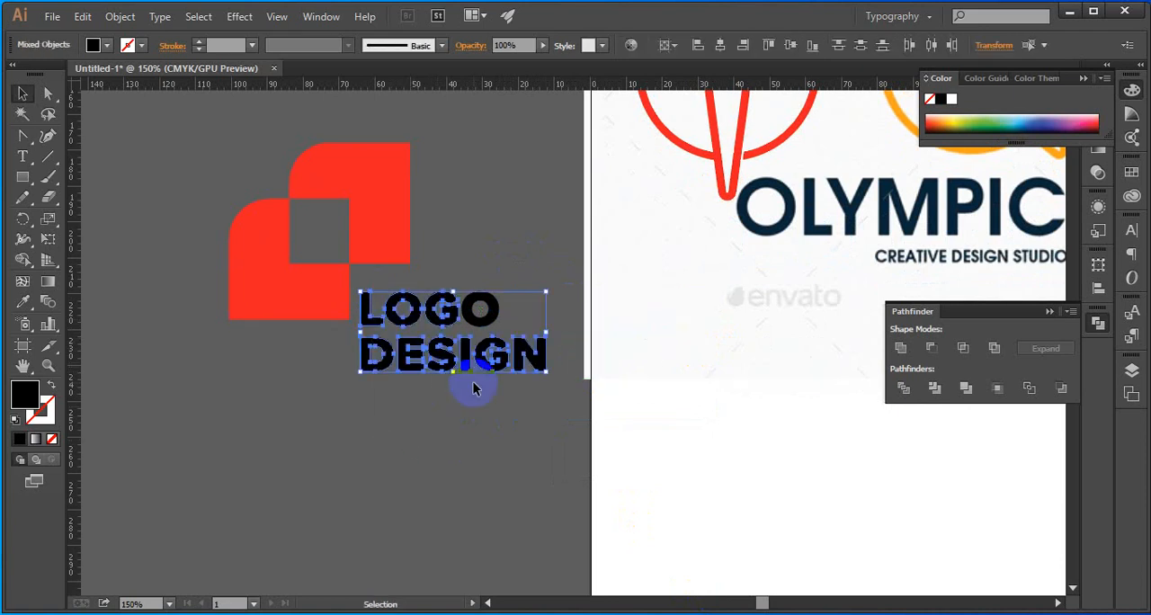
{"action": "left_click", "coordinate": [500, 401]}
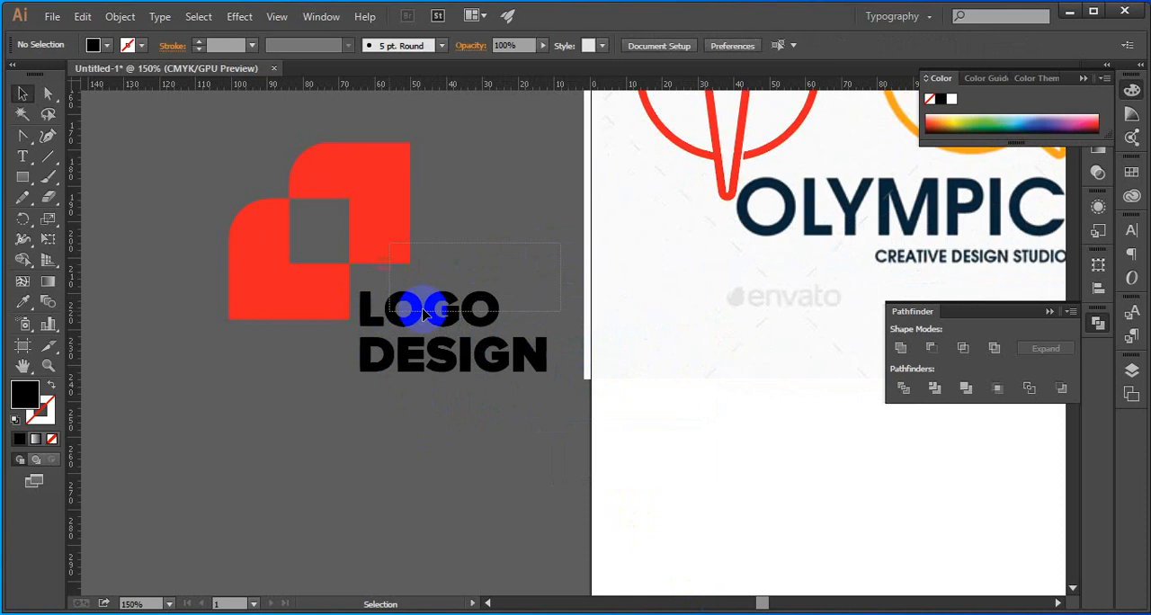
Group the letters of LOGO and left-align DESIGN with LOGO as the key object
{"action": "left_click_drag", "start_coordinate": [513, 305], "coordinate": [369, 288]}
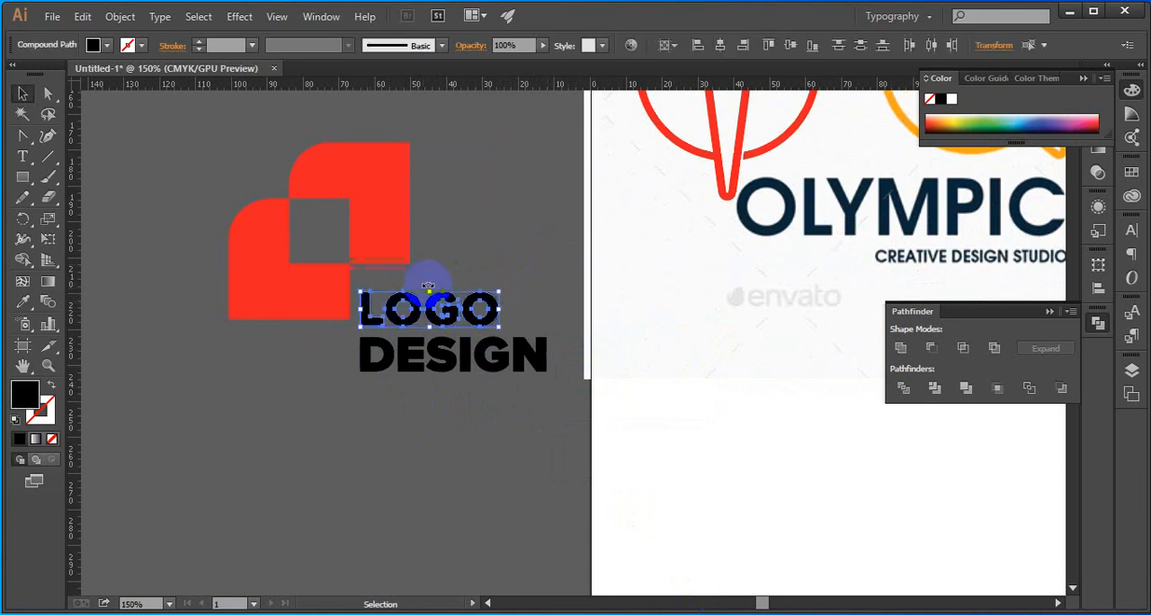
{"action": "left_click", "coordinate": [576, 257]}
{"action": "key", "text": "v"}
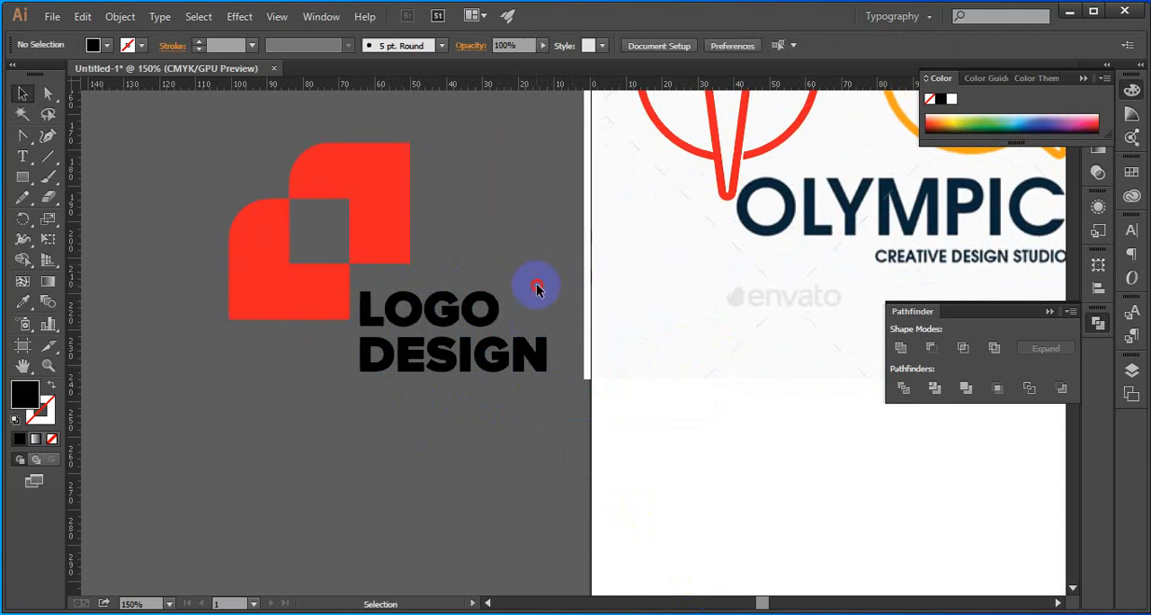
{"action": "left_click", "coordinate": [466, 362]}
{"action": "left_click", "coordinate": [459, 410]}
{"action": "scroll", "coordinate": [420, 304], "scroll_direction": "up", "scroll_amount": 1}
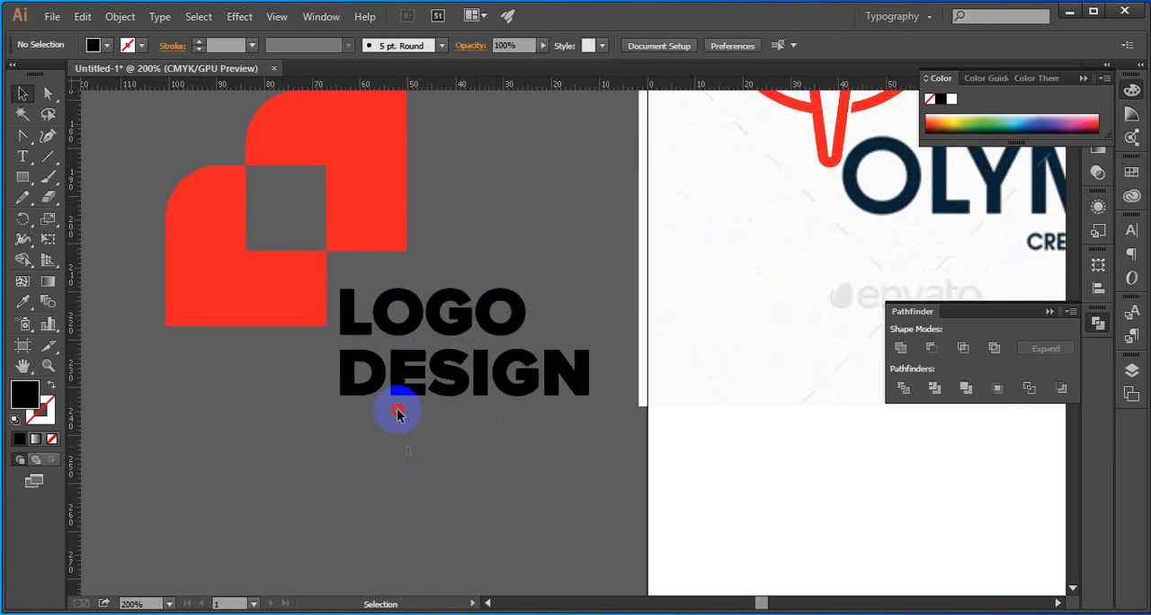
{"action": "left_click", "coordinate": [384, 321]}
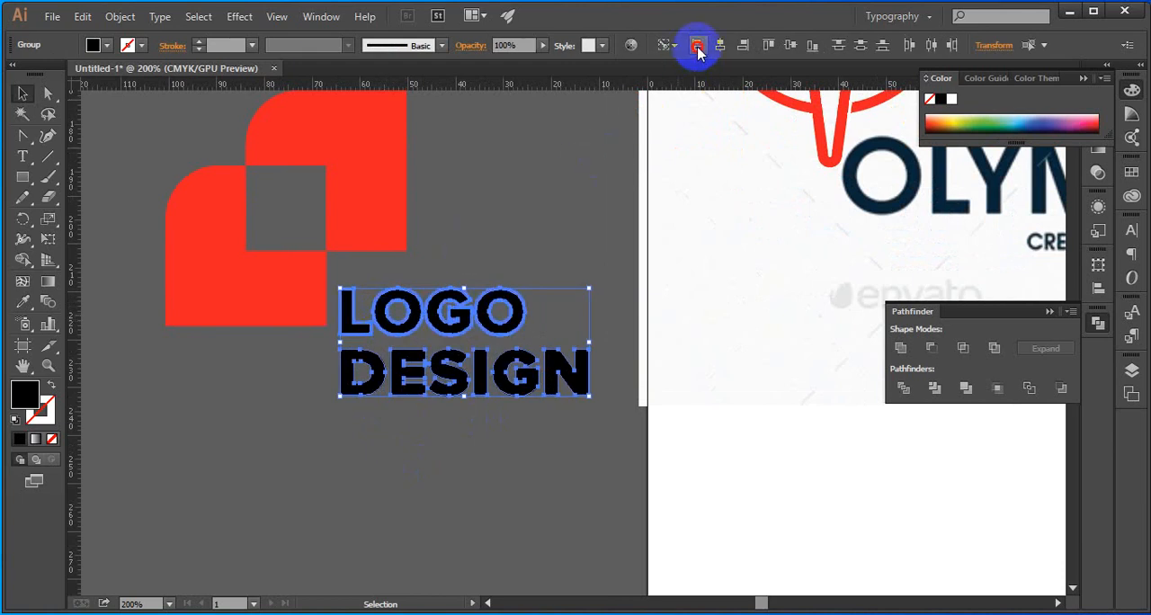
{"action": "left_click", "coordinate": [618, 223]}
Move the two-line LOGO DESIGN lettering up about 5 mm, closer to the underside of the upper red shape
{"action": "left_click_drag", "start_coordinate": [446, 310], "coordinate": [355, 286]}
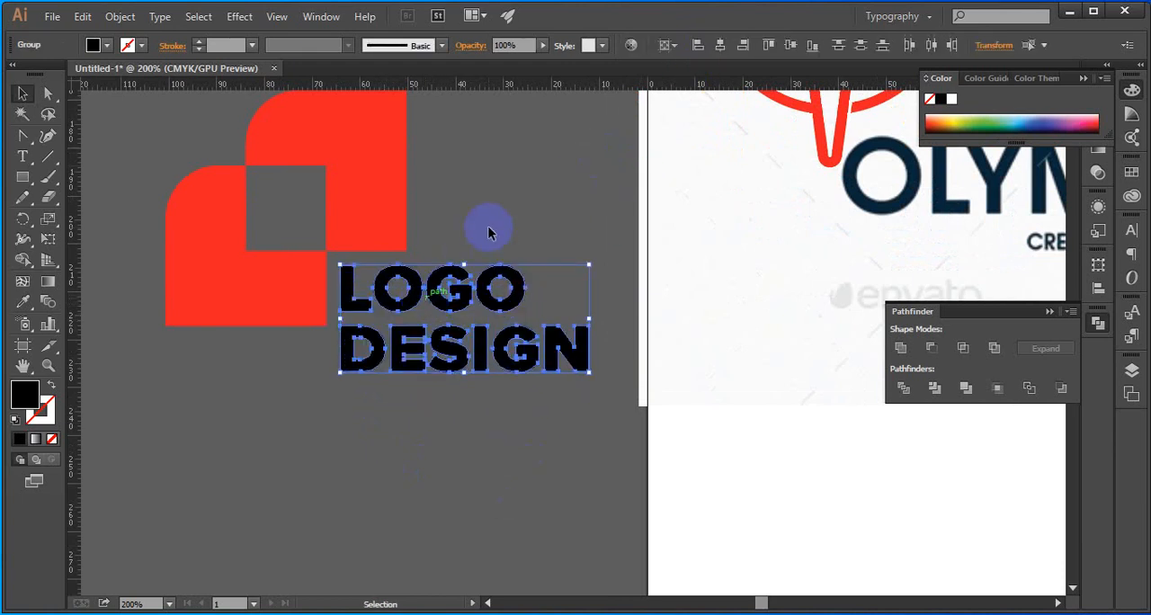
{"action": "left_click", "coordinate": [520, 233]}
{"action": "scroll", "coordinate": [520, 232], "scroll_direction": "down", "scroll_amount": 3}
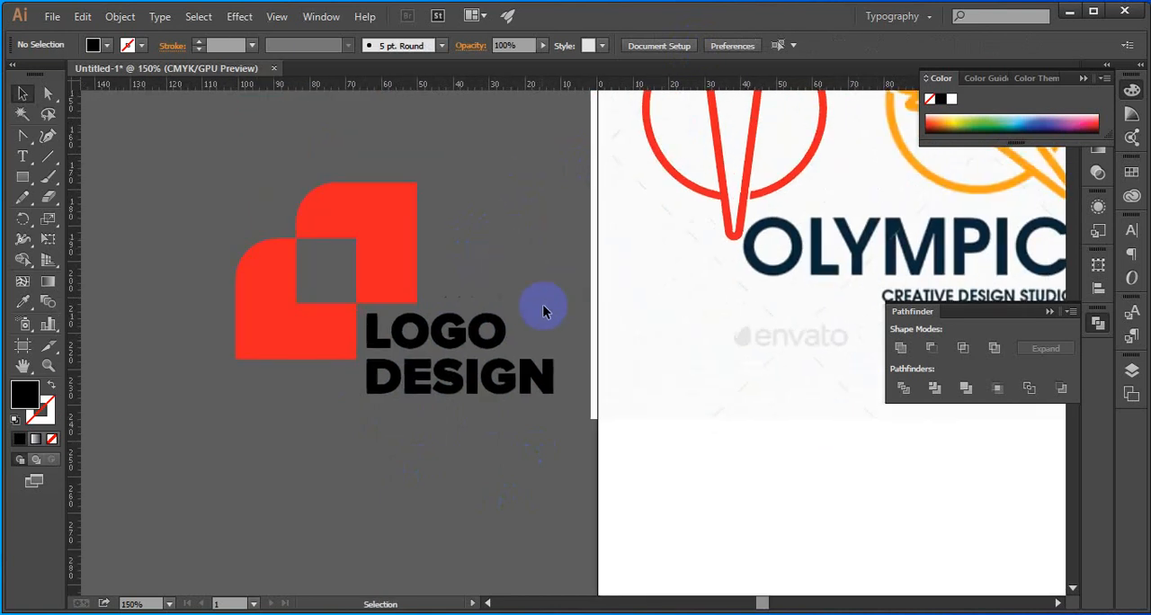
{"action": "left_click_drag", "start_coordinate": [518, 389], "coordinate": [342, 254]}
{"action": "scroll", "coordinate": [440, 407], "scroll_direction": "down", "scroll_amount": 1}
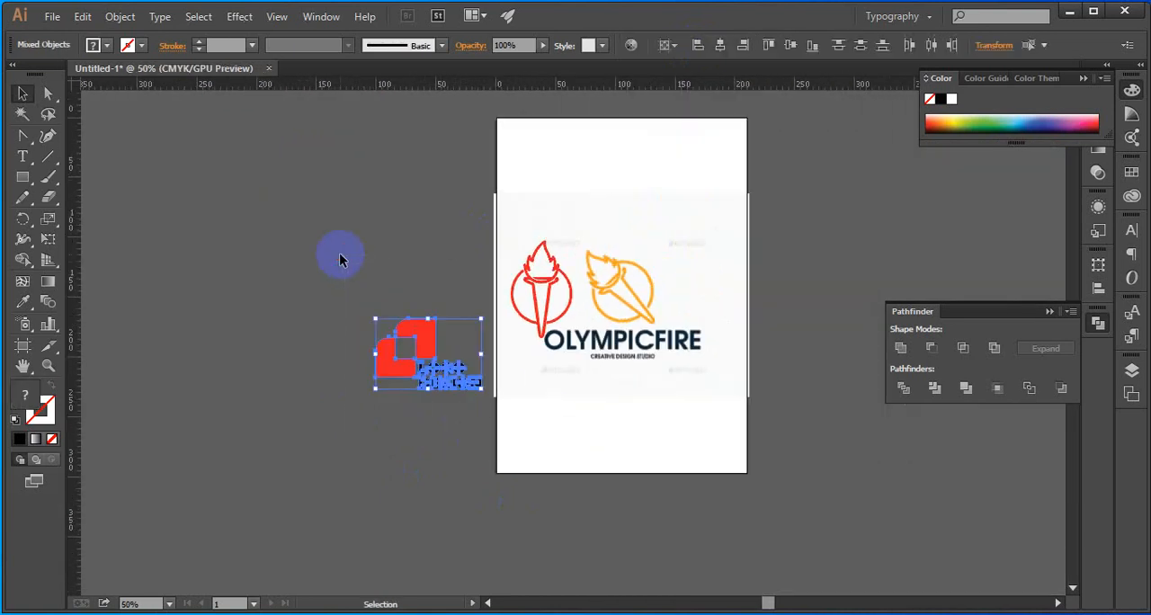
{"action": "left_click", "coordinate": [342, 254]}
{"action": "scroll", "coordinate": [387, 358], "scroll_direction": "up", "scroll_amount": 2}
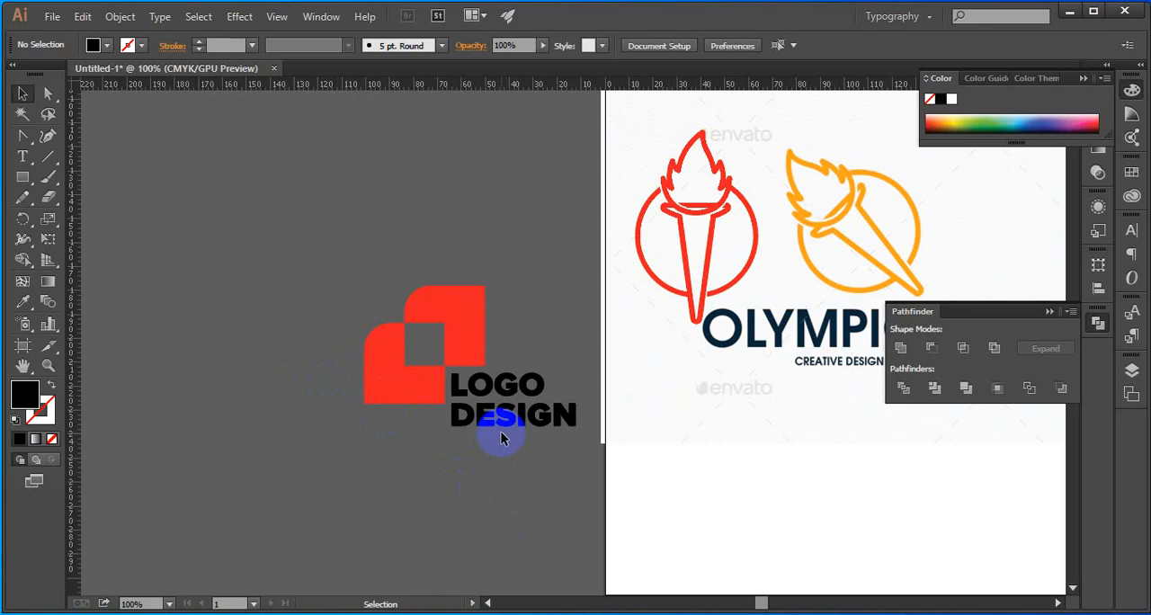
{"action": "scroll", "coordinate": [501, 431], "scroll_direction": "up", "scroll_amount": 3}
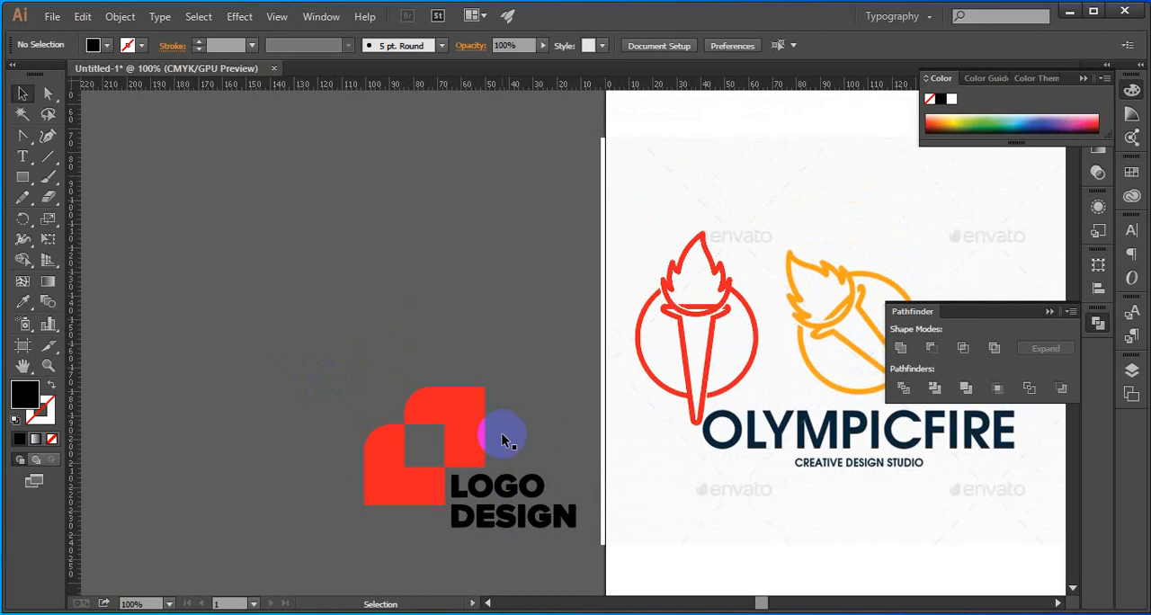
{"action": "scroll", "coordinate": [501, 433], "scroll_direction": "down", "scroll_amount": 3}
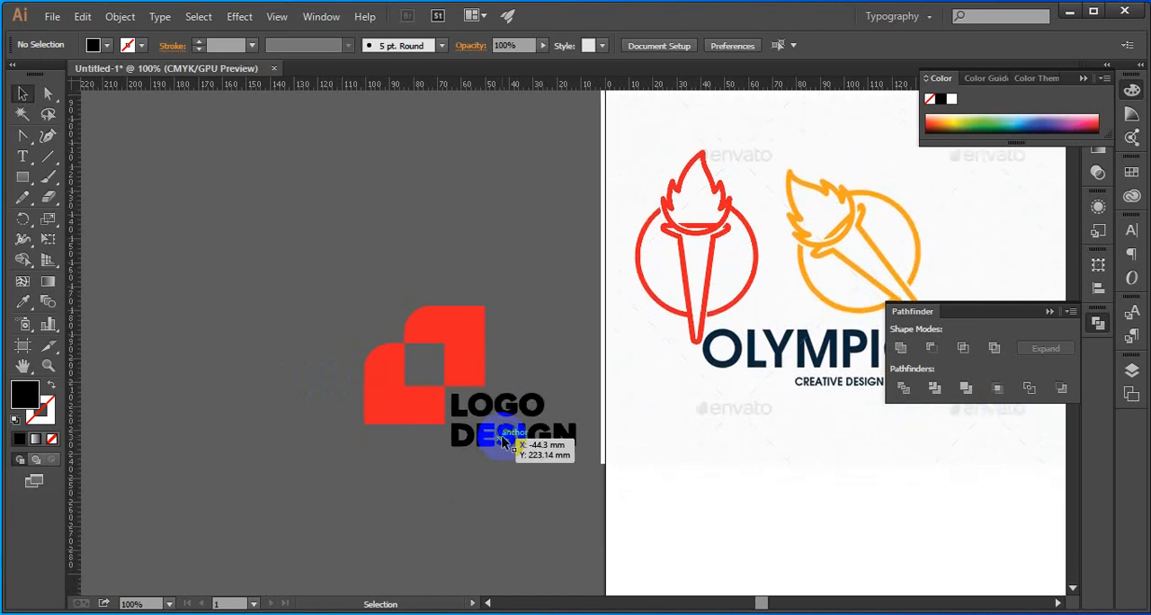
Undo the lettering arrangement, corner squaring and outlining, back to the live 23.54 pt text above the leaf shapes
{"action": "left_click", "coordinate": [504, 436]}
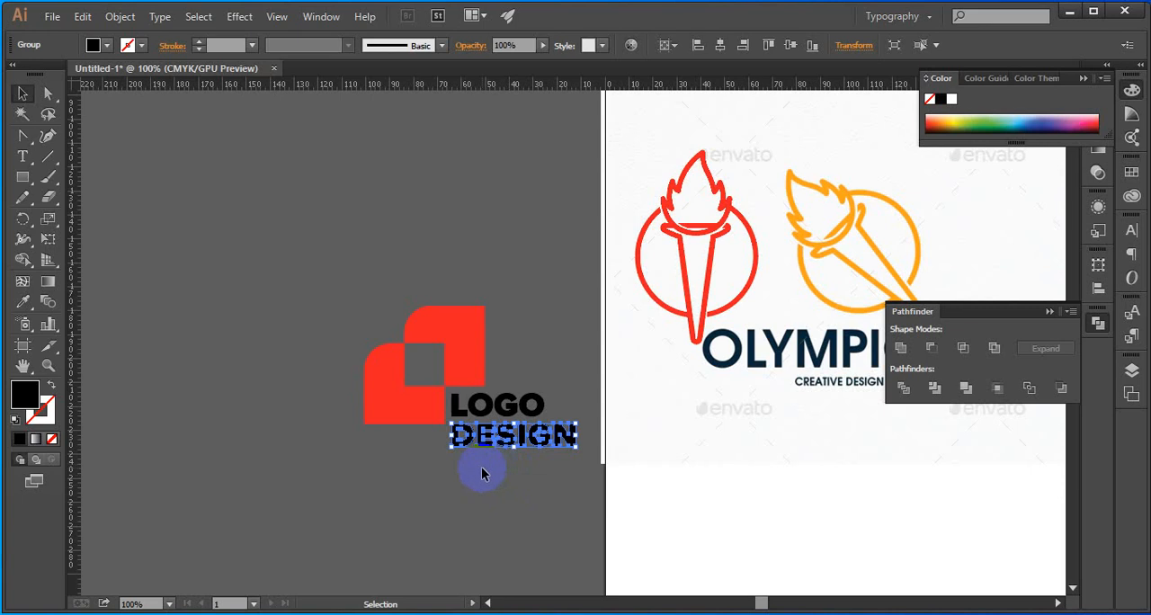
{"action": "key", "text": "ctrl+z"}
{"action": "key", "text": "ctrl+z"}
{"action": "key", "text": "ctrl+z"}
{"action": "key", "text": "ctrl+z"}
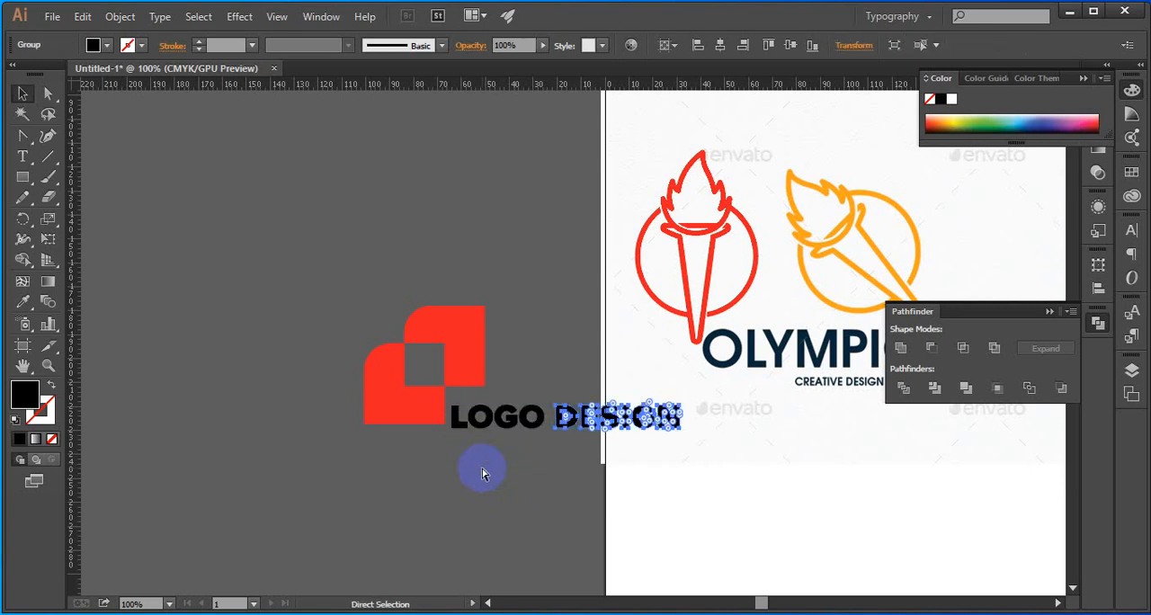
{"action": "key", "text": "ctrl+z"}
{"action": "key", "text": "ctrl+z"}
{"action": "key", "text": "ctrl+z"}
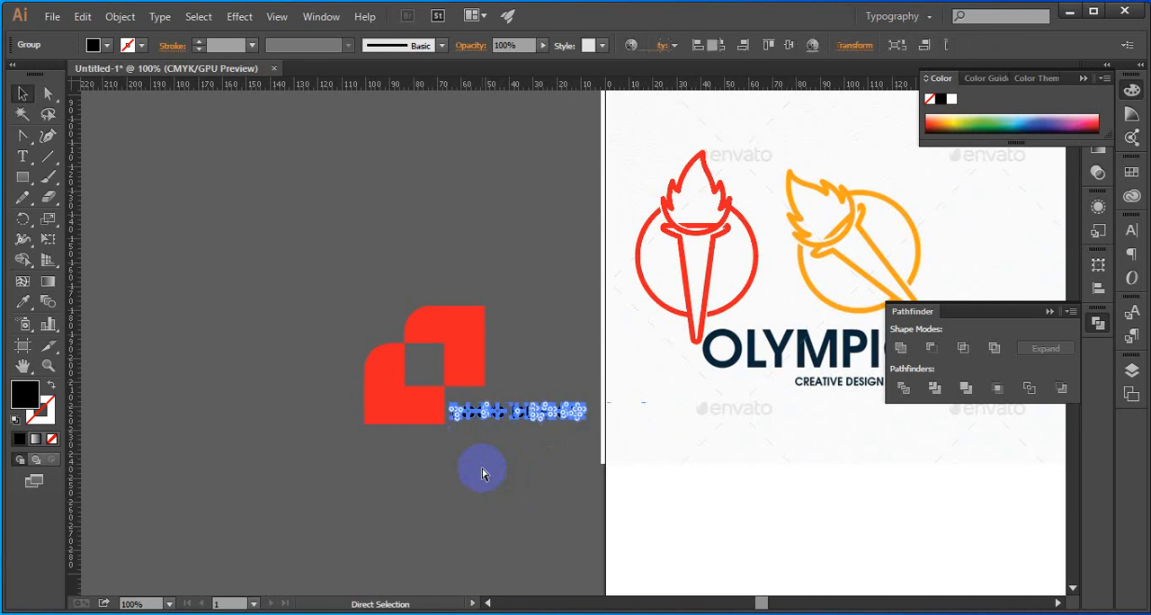
{"action": "key", "text": "ctrl+z"}
{"action": "key", "text": "ctrl+z"}
{"action": "key", "text": "ctrl+z"}
{"action": "key", "text": "ctrl+z"}
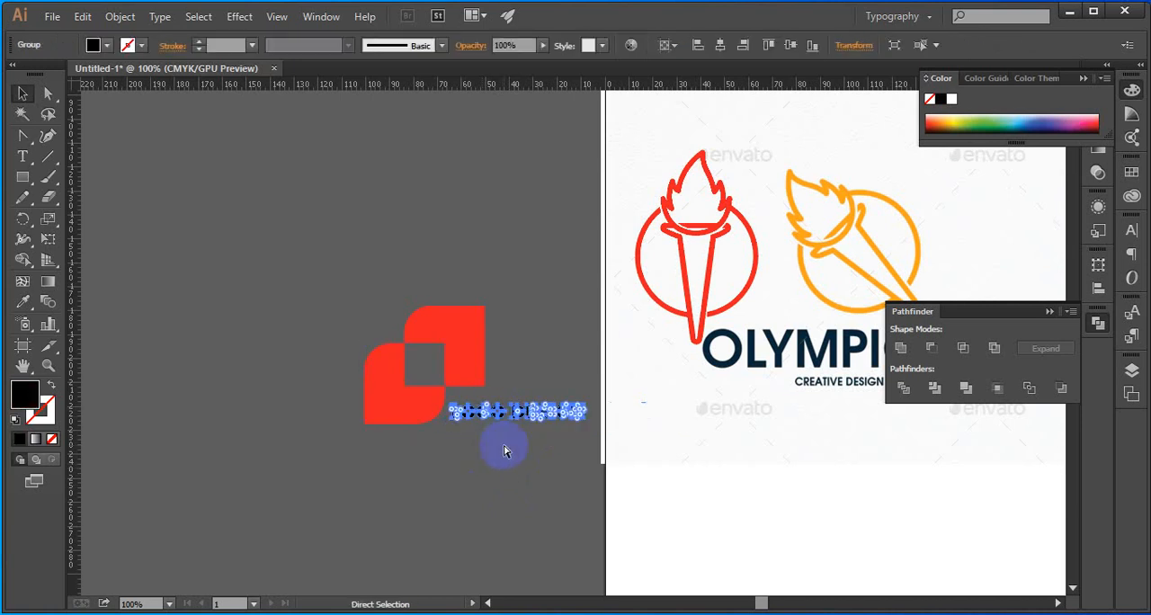
{"action": "key", "text": "ctrl+z"}
{"action": "key", "text": "ctrl+z"}
{"action": "key", "text": "ctrl+z"}
{"action": "key", "text": "ctrl+z"}
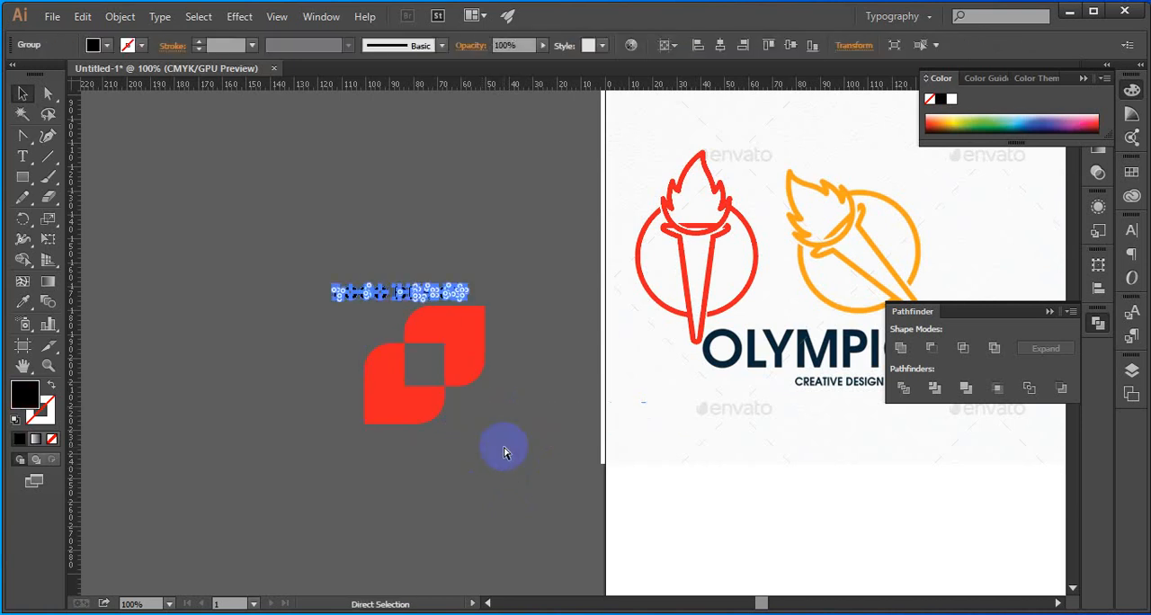
Replace the word DESIGN in the text above the red shapes with lowercase "legend"
{"action": "scroll", "coordinate": [392, 290], "scroll_direction": "up", "scroll_amount": 2}
{"action": "key", "text": "t"}
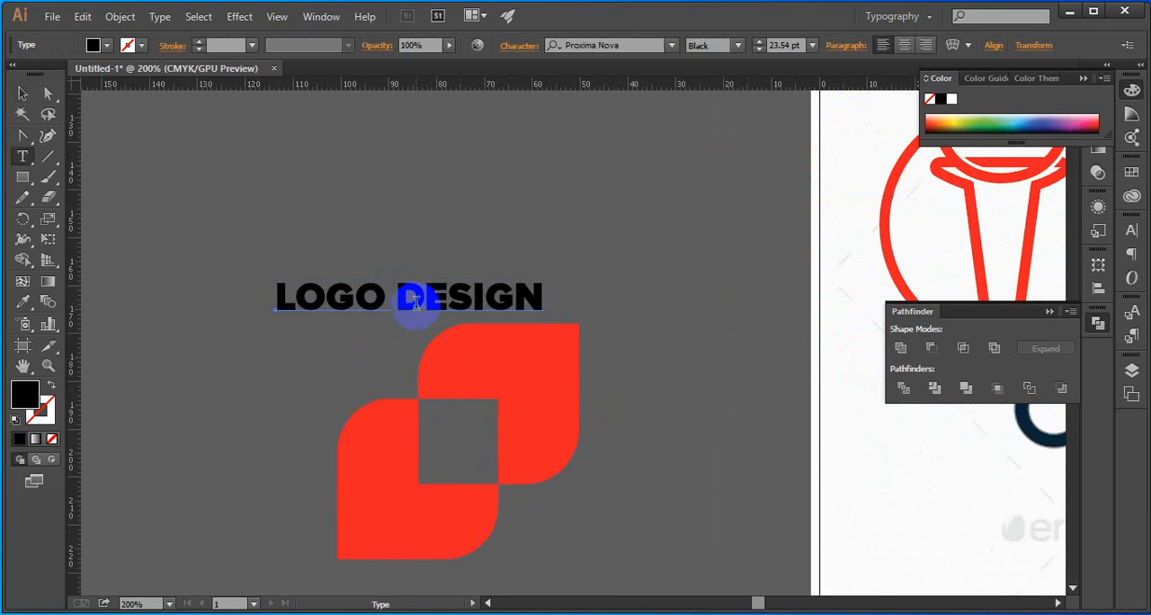
{"action": "left_click_drag", "start_coordinate": [410, 296], "coordinate": [599, 278]}
{"action": "left_click", "coordinate": [442, 303]}
{"action": "left_click_drag", "start_coordinate": [396, 297], "coordinate": [545, 298]}
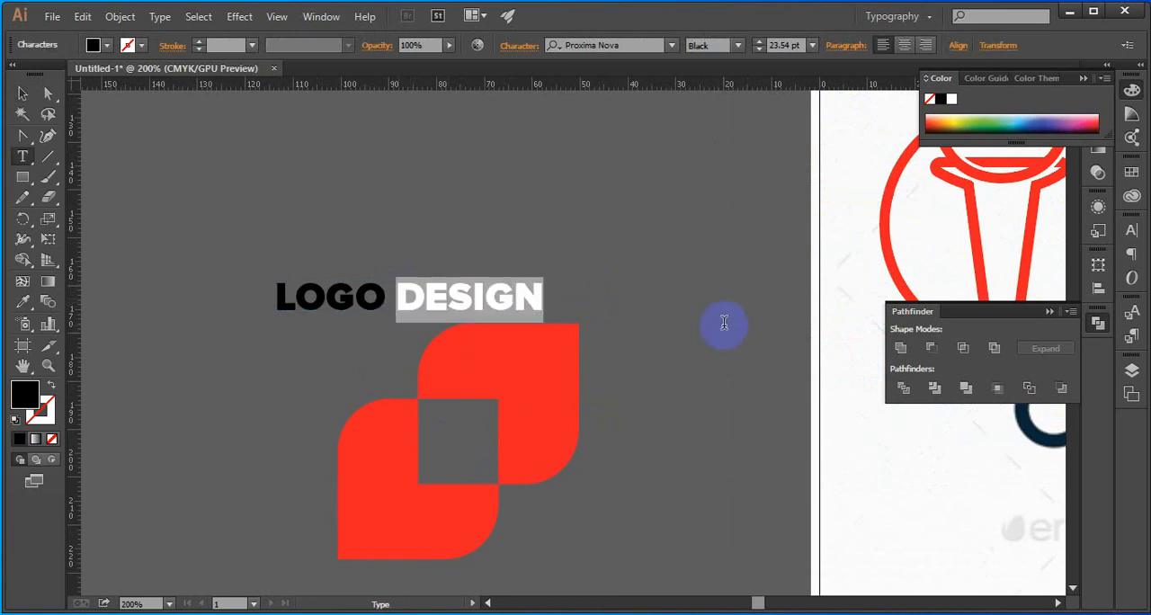
{"action": "type", "text": "le"}
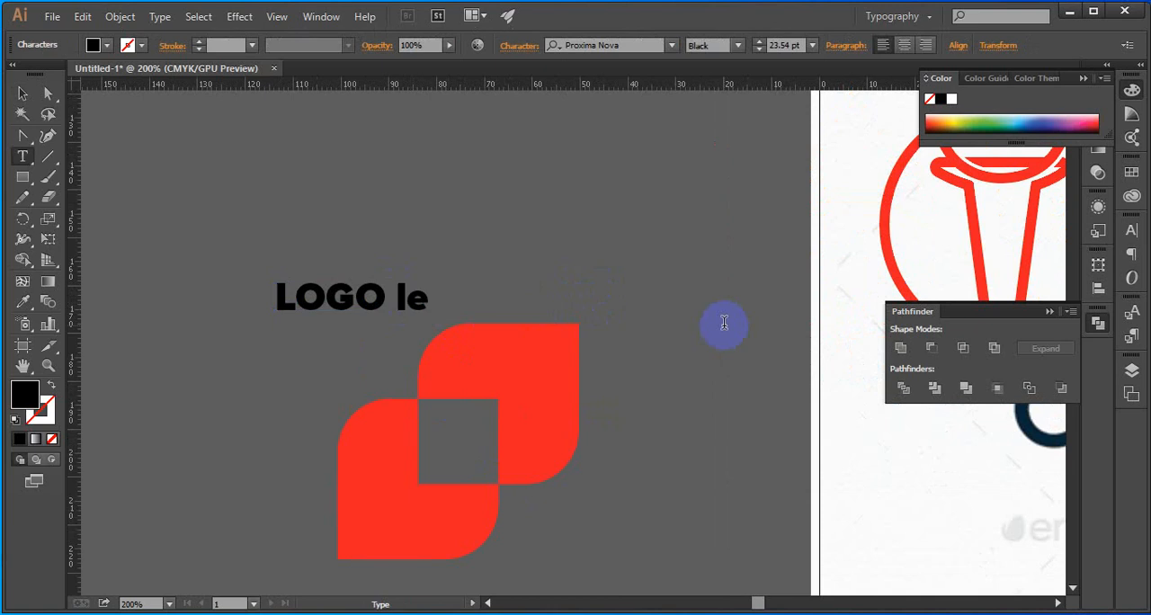
{"action": "type", "text": "gend"}
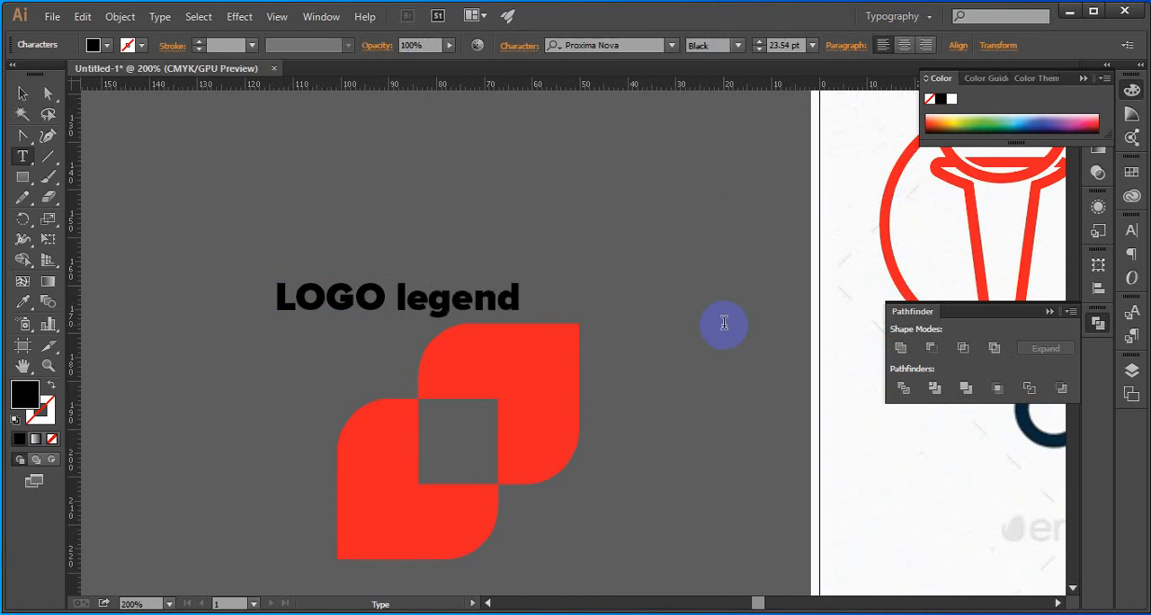
Delete the lowercase second word and begin it again in capitals with "LEG"
{"action": "key", "text": "BackSpace"}
{"action": "key", "text": "BackSpace"}
{"action": "key", "text": "BackSpace"}
{"action": "key", "text": "BackSpace"}
{"action": "key", "text": "BackSpace"}
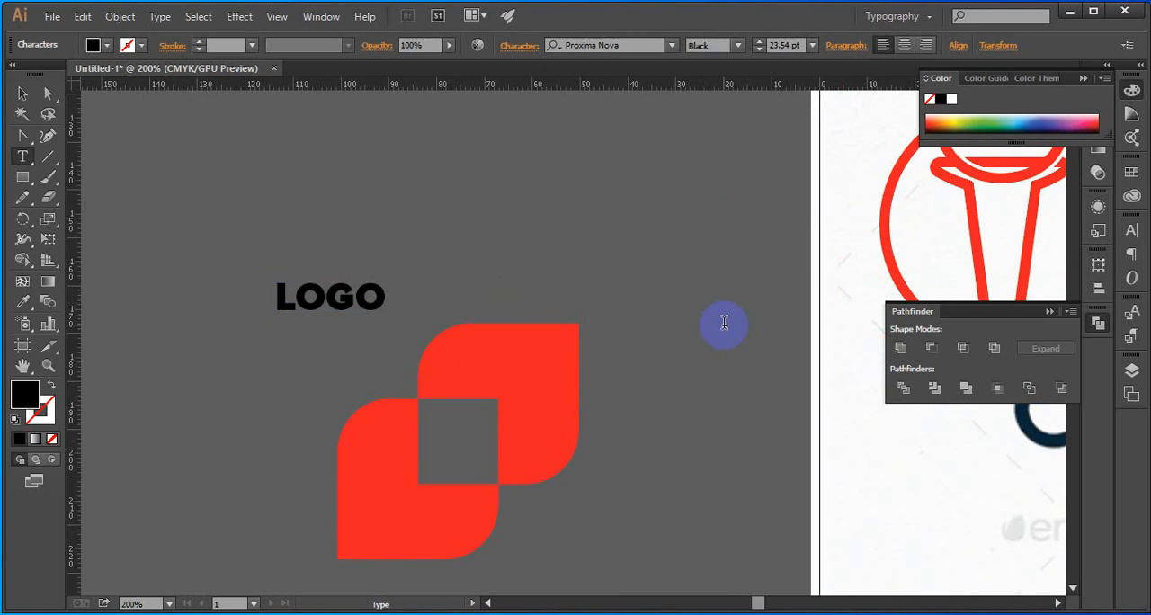
{"action": "type", "text": "IE"}
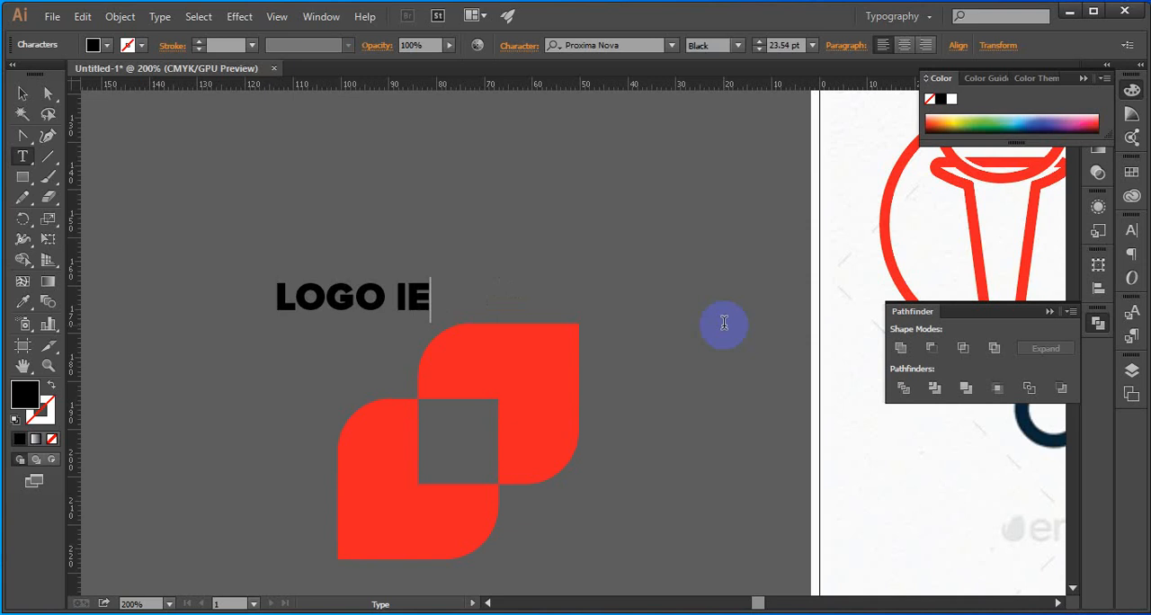
{"action": "key", "text": "BackSpace"}
{"action": "key", "text": "BackSpace"}
{"action": "type", "text": "L"}
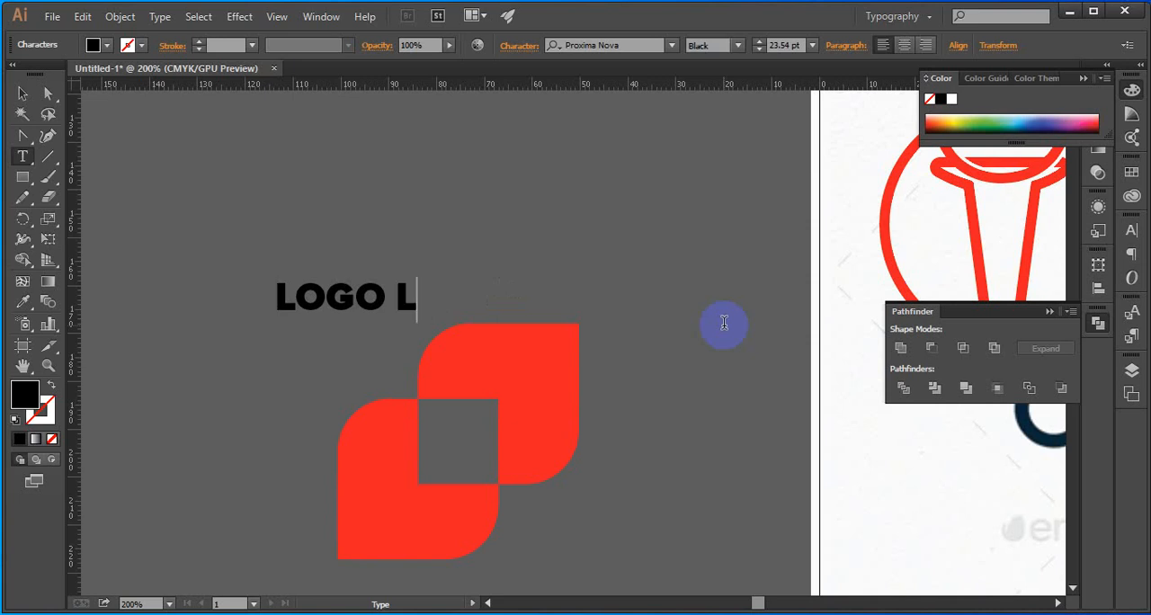
{"action": "type", "text": "EG"}
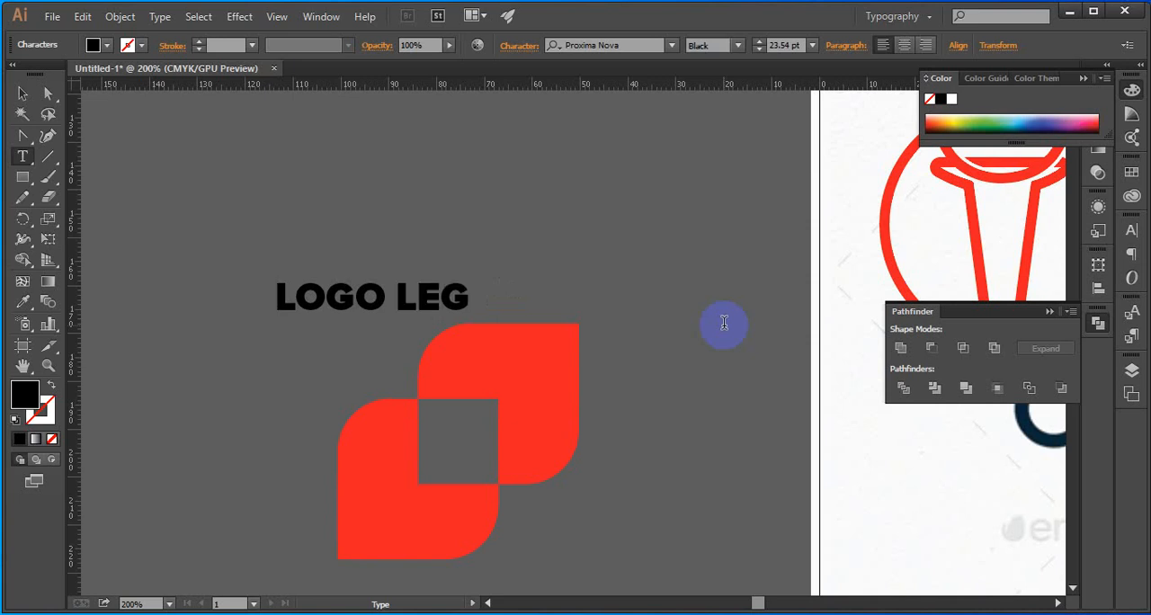
{"action": "type", "text": "e"}
Complete the second word in capitals so the text reads "LOGO LEGEND"
{"action": "key", "text": "BackSpace"}
{"action": "type", "text": "e"}
{"action": "key", "text": "BackSpace"}
{"action": "type", "text": "Ead"}
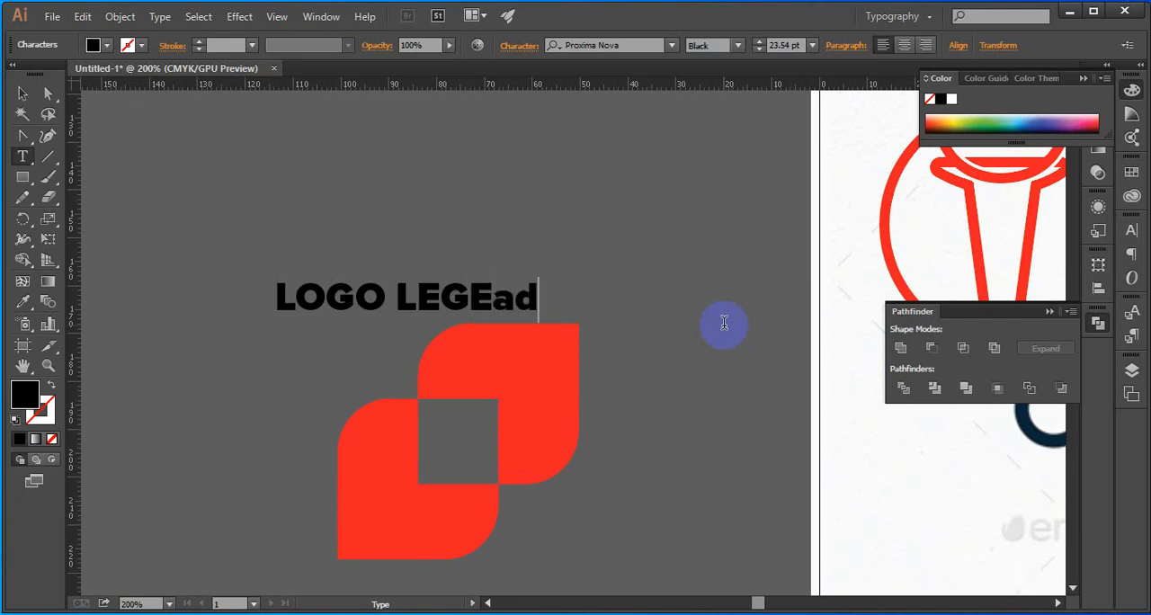
{"action": "key", "text": "BackSpace"}
{"action": "key", "text": "BackSpace"}
{"action": "type", "text": "AD"}
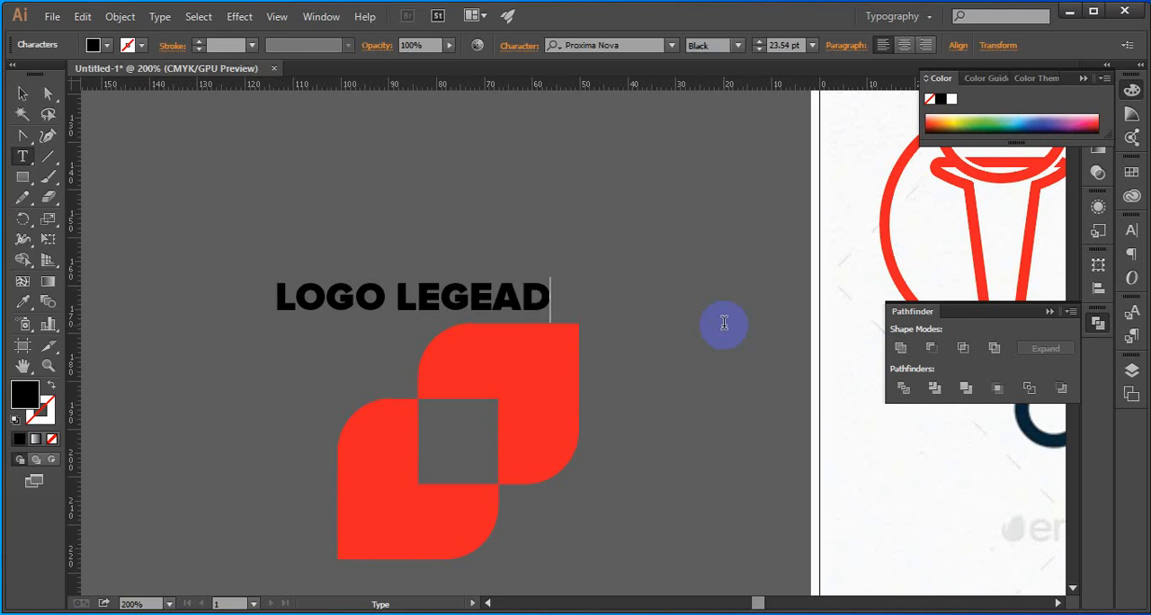
{"action": "left_click", "coordinate": [514, 296]}
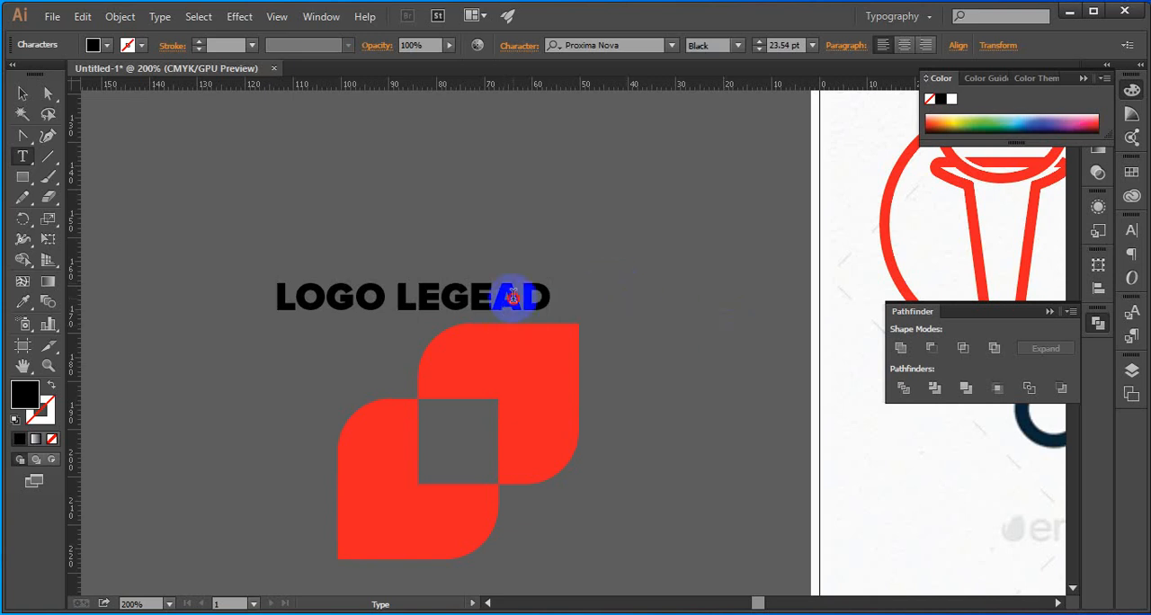
{"action": "type", "text": "n"}
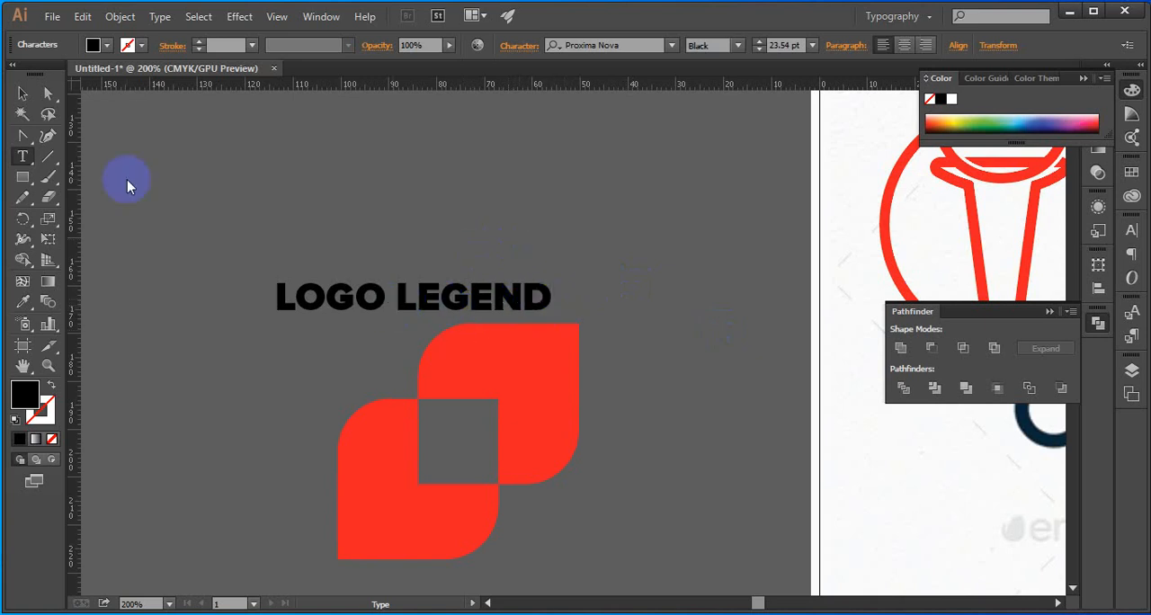
Enlarge the LOGO LEGEND text to 25.26 pt and break it so LEGEND sits on a second line
{"action": "left_click", "coordinate": [22, 93]}
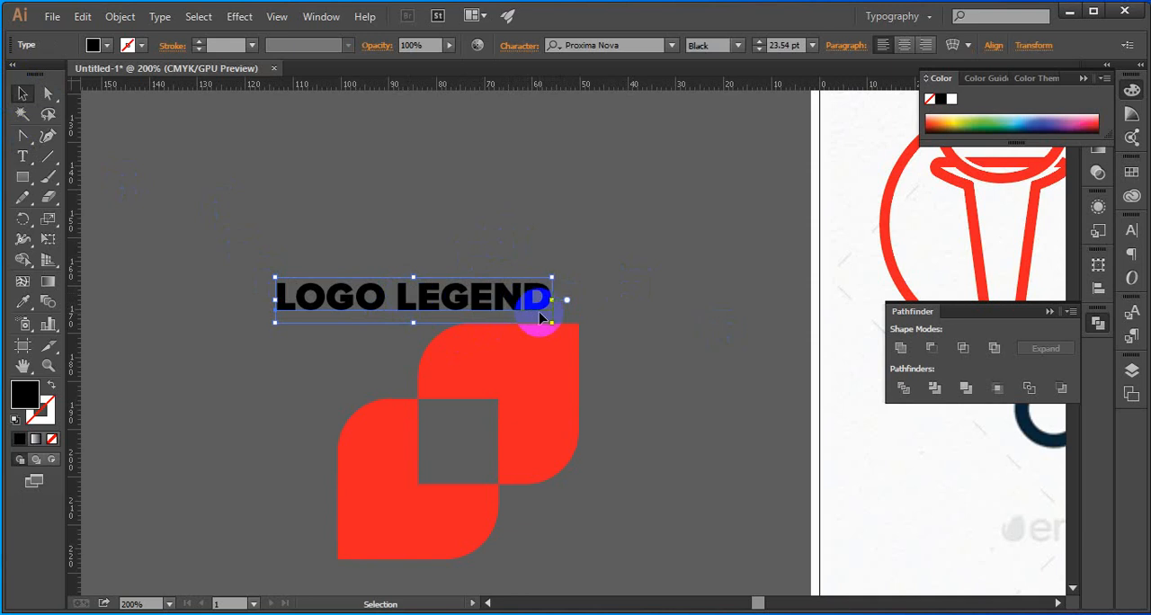
{"action": "left_click_drag", "start_coordinate": [552, 322], "coordinate": [779, 464]}
{"action": "left_click_drag", "start_coordinate": [779, 362], "coordinate": [646, 331]}
{"action": "double_click", "coordinate": [412, 296]}
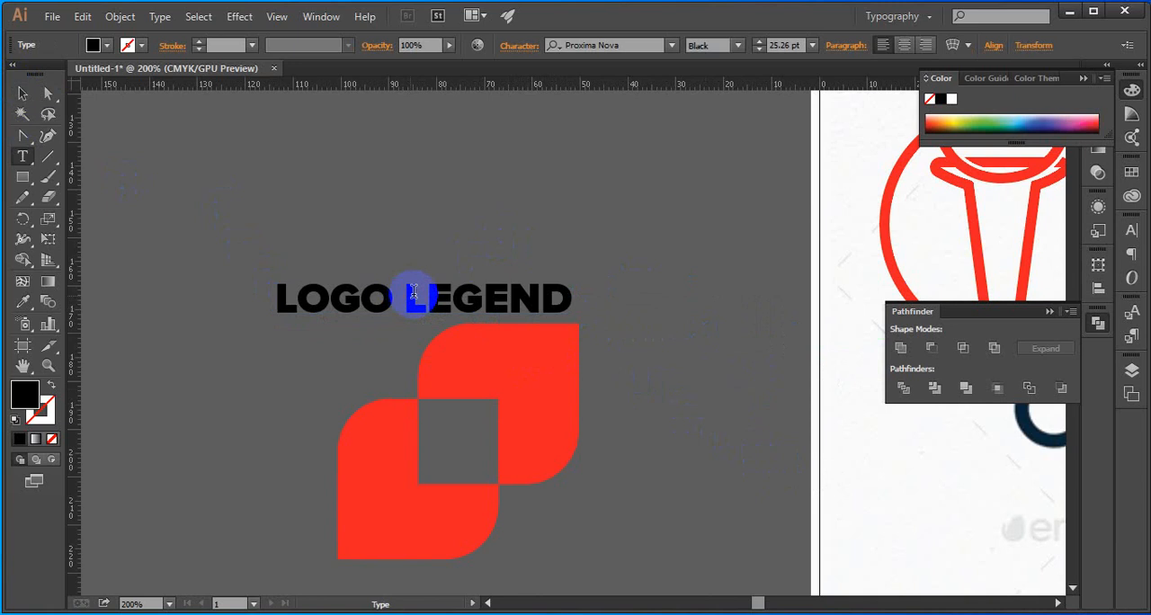
{"action": "key", "text": "Return"}
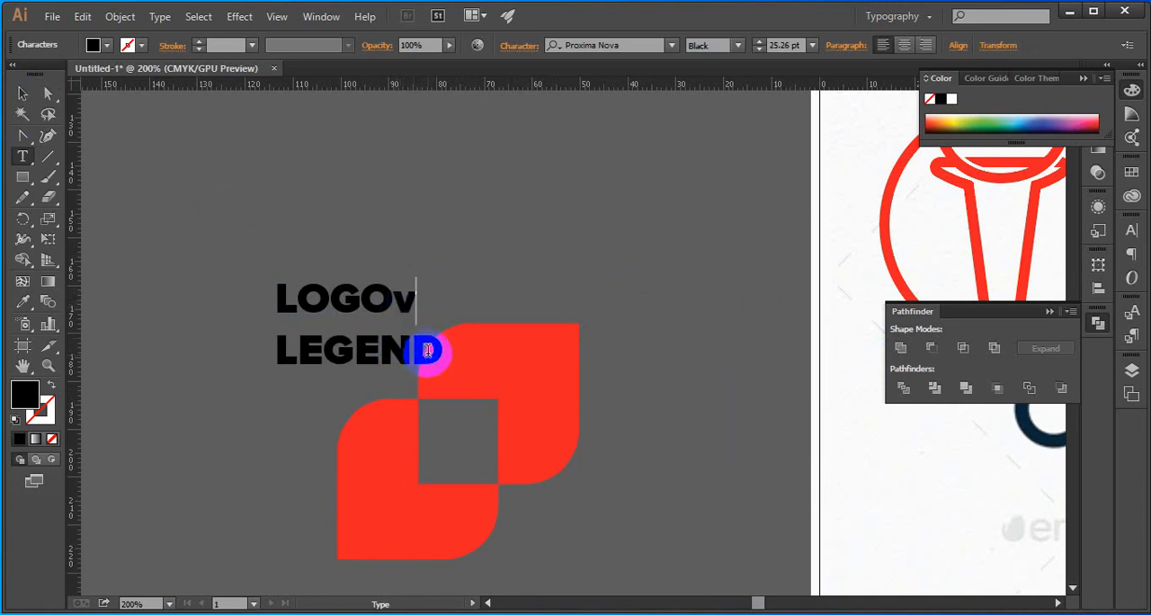
Convert the two-line text to outlines and ungroup the letters
{"action": "left_click", "coordinate": [23, 92]}
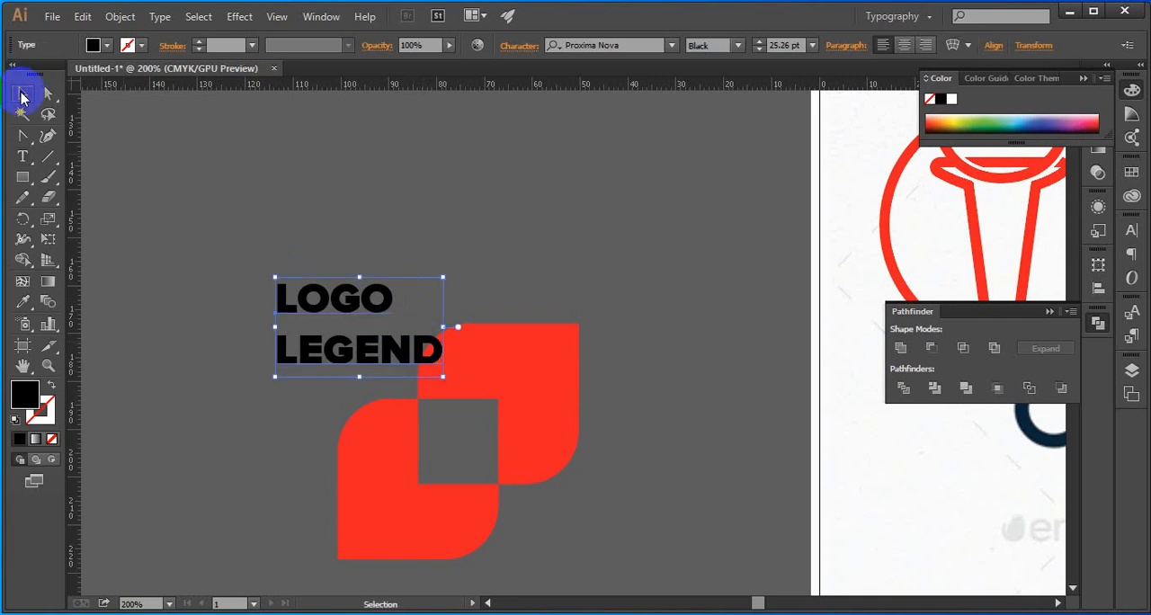
{"action": "key", "text": "ctrl+shift+o"}
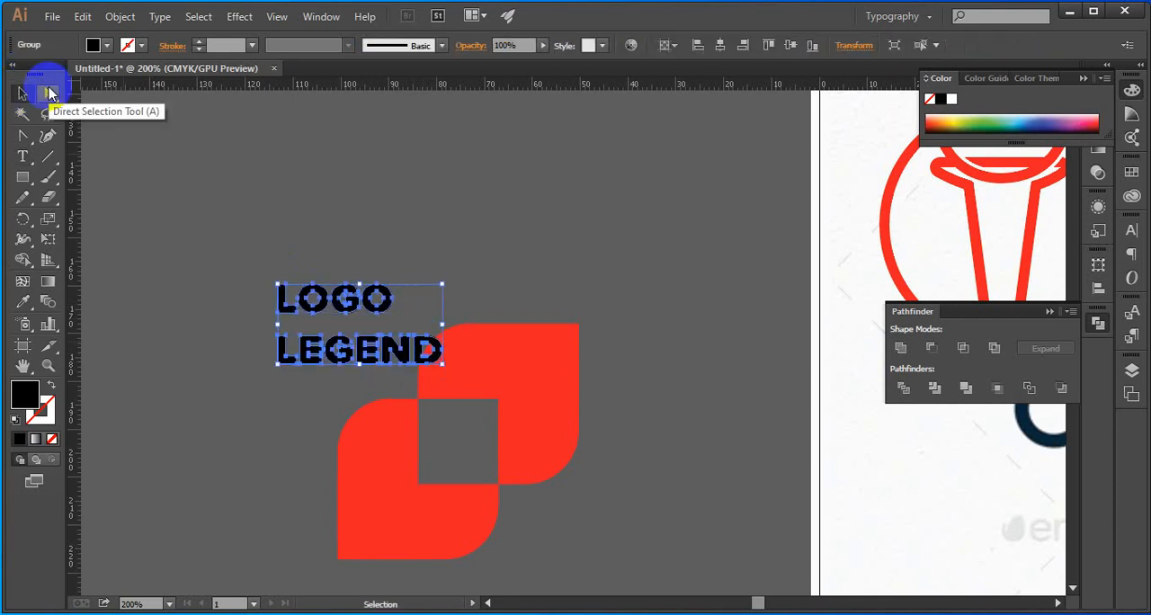
{"action": "left_click", "coordinate": [276, 218]}
{"action": "left_click", "coordinate": [347, 361]}
{"action": "right_click", "coordinate": [348, 364]}
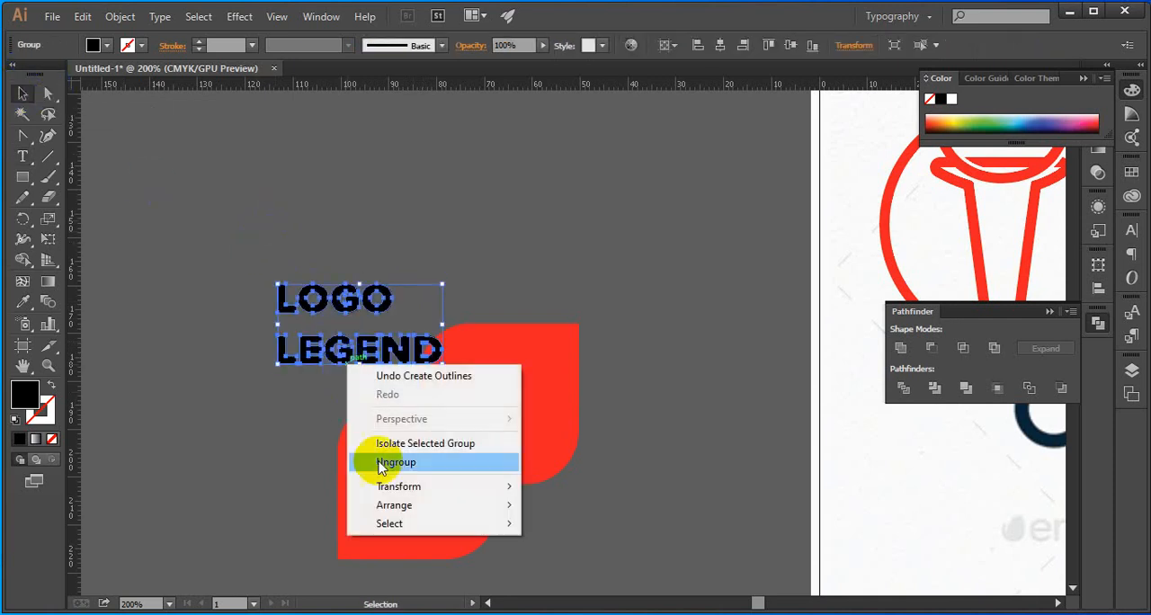
{"action": "left_click", "coordinate": [382, 466]}
Group the letters of LEGEND, and group the letters of LOGO separately
{"action": "left_click_drag", "start_coordinate": [272, 384], "coordinate": [353, 373]}
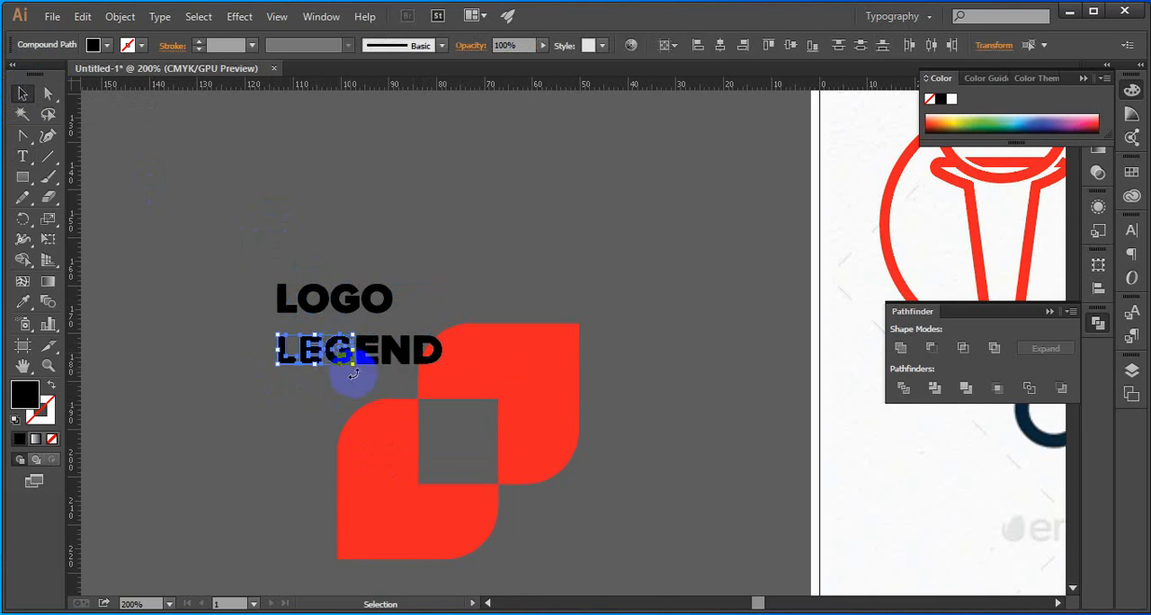
{"action": "left_click", "coordinate": [424, 353]}
{"action": "left_click", "coordinate": [402, 358], "text": "shift"}
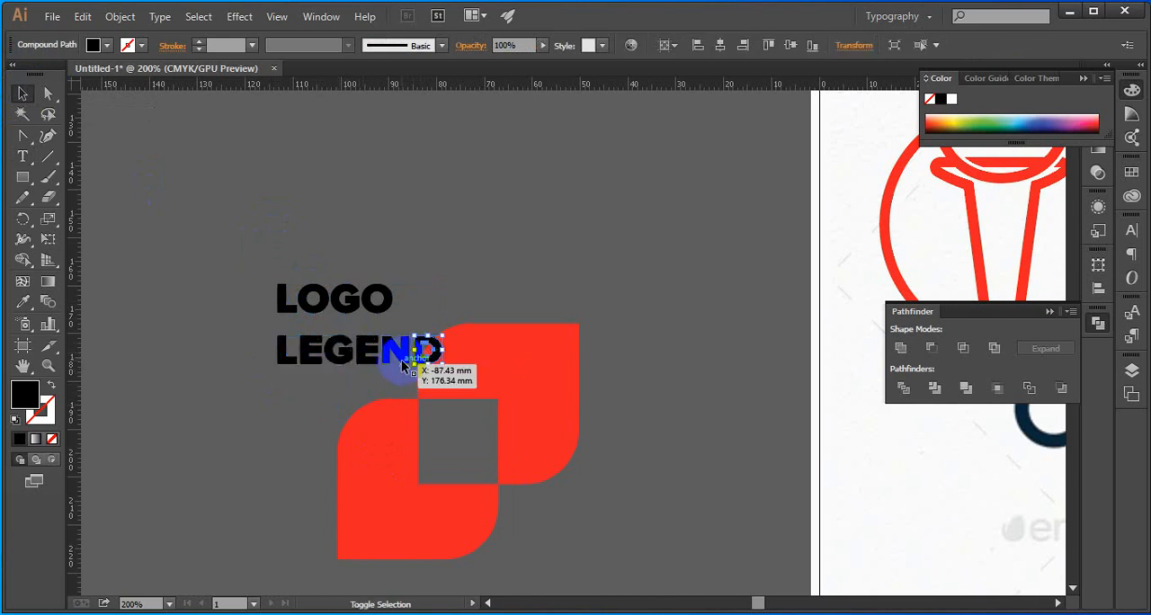
{"action": "left_click", "coordinate": [343, 360], "text": "shift"}
{"action": "left_click", "coordinate": [301, 365], "text": "shift"}
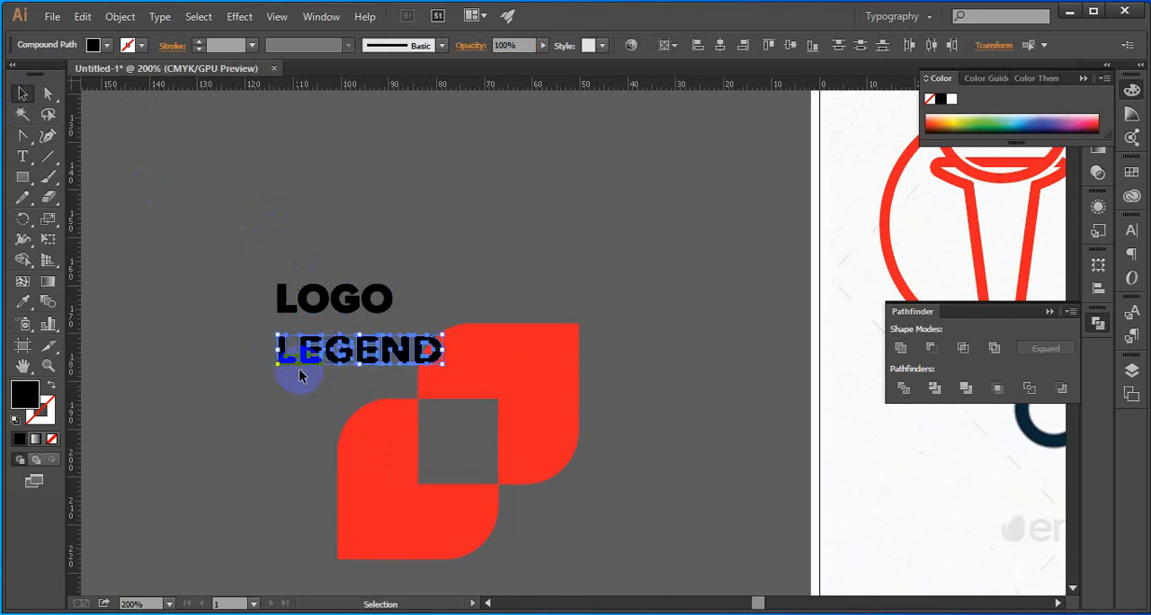
{"action": "left_click", "coordinate": [261, 256]}
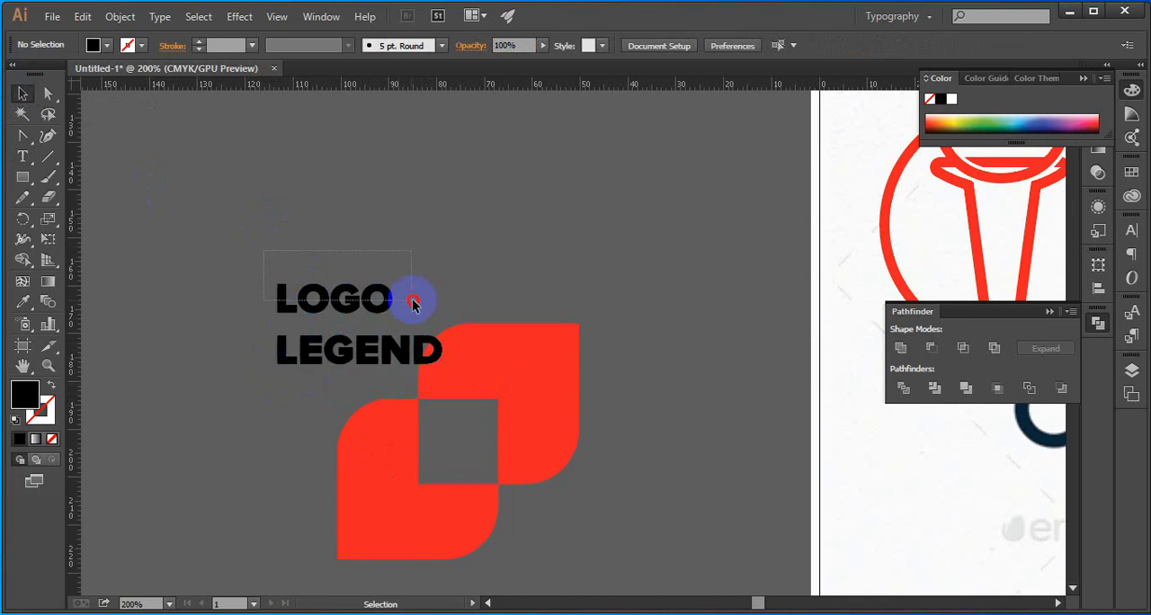
{"action": "left_click_drag", "start_coordinate": [413, 303], "coordinate": [418, 302]}
{"action": "key", "text": "ctrl+g"}
{"action": "left_click", "coordinate": [418, 302]}
{"action": "scroll", "coordinate": [352, 317], "scroll_direction": "up", "scroll_amount": 2}
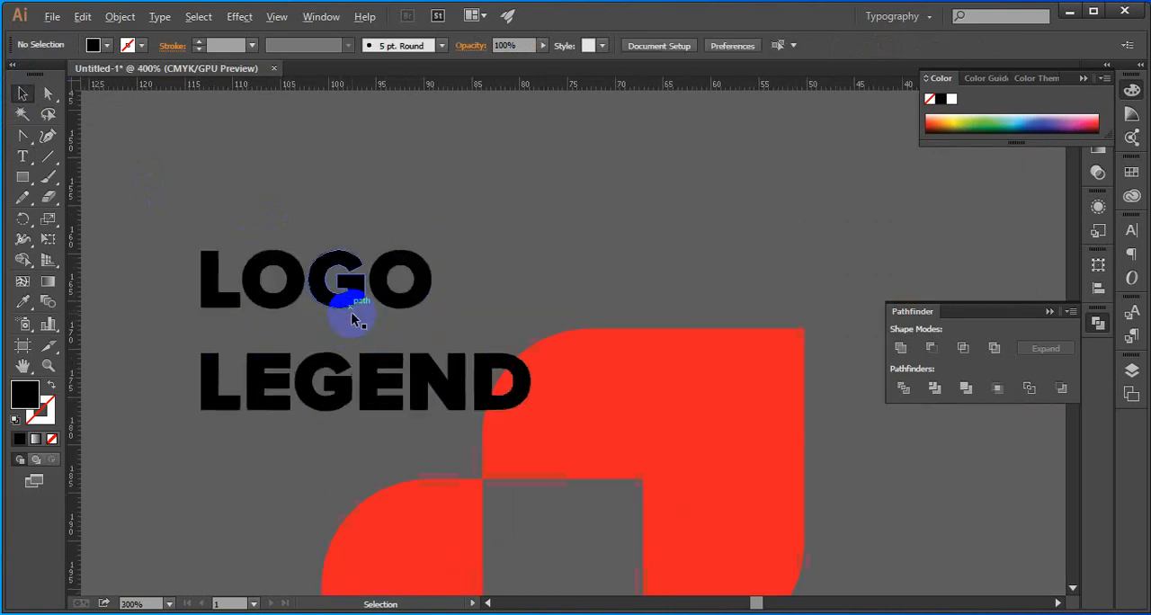
{"action": "left_click_drag", "start_coordinate": [345, 310], "coordinate": [338, 353]}
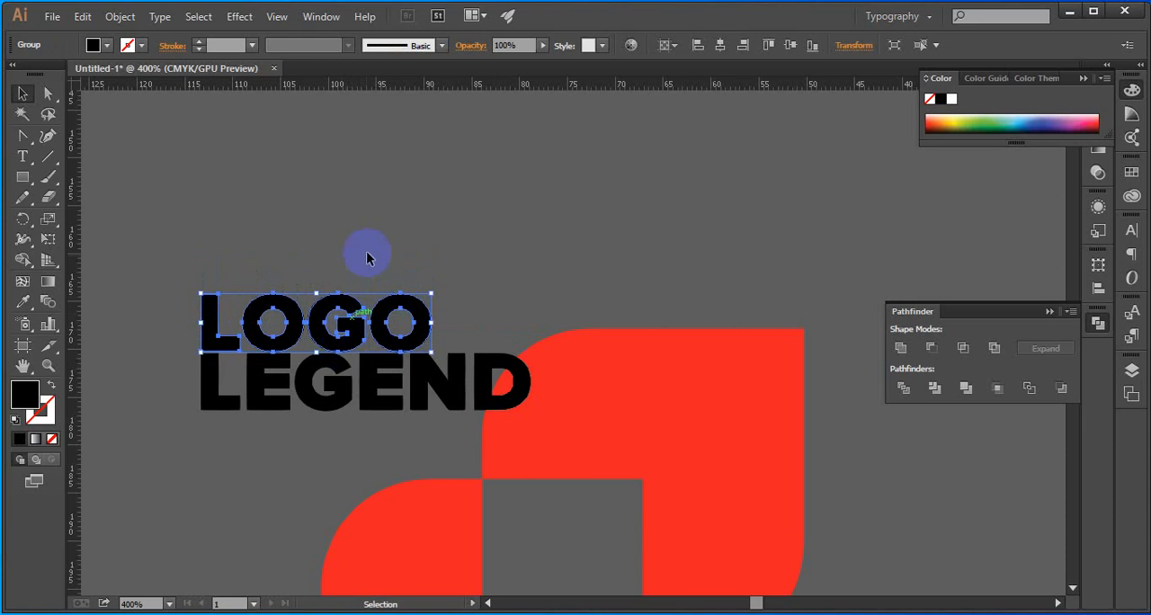
{"action": "key", "text": "ctrl+z"}
{"action": "left_click", "coordinate": [352, 143]}
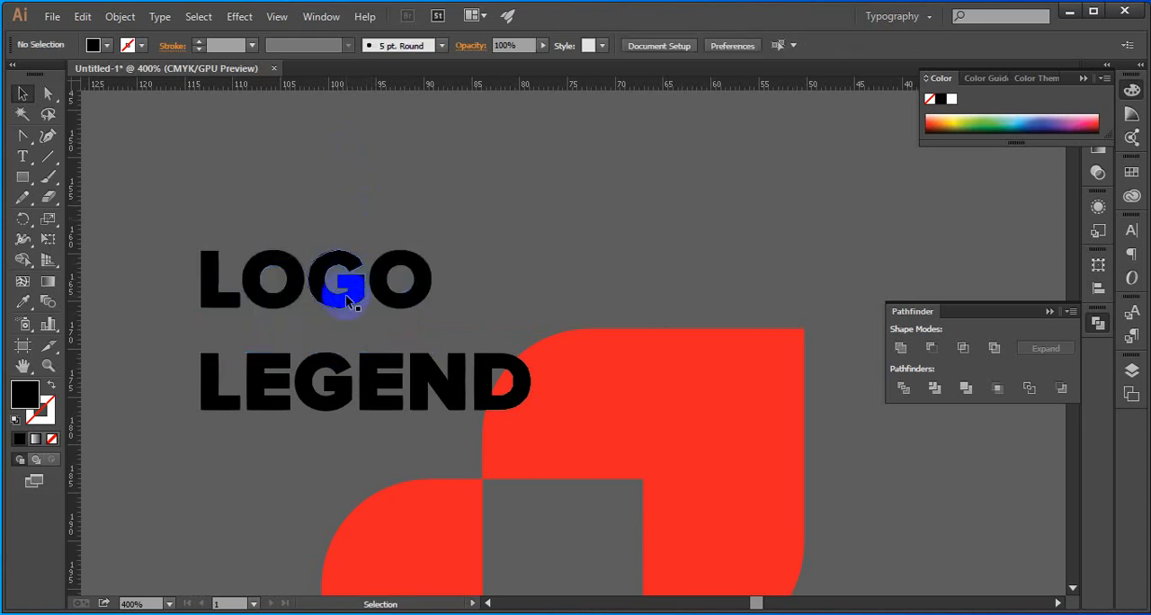
Move LOGO down about 3 mm towards LEGEND and place both words beneath the upper red shape, beside the lower one
{"action": "left_click", "coordinate": [342, 309]}
{"action": "left_click_drag", "start_coordinate": [342, 309], "coordinate": [335, 334]}
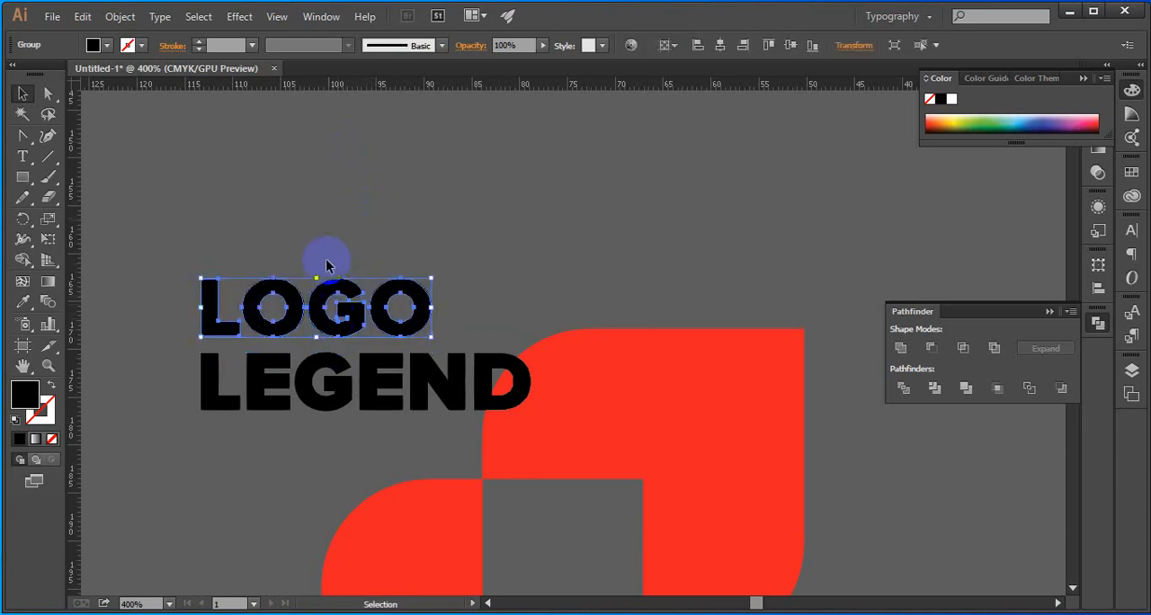
{"action": "scroll", "coordinate": [293, 207], "scroll_direction": "down", "scroll_amount": 3}
{"action": "left_click_drag", "start_coordinate": [223, 176], "coordinate": [478, 436]}
Square off the rounded lower-right corner of the upper red shape
{"action": "left_click", "coordinate": [446, 331]}
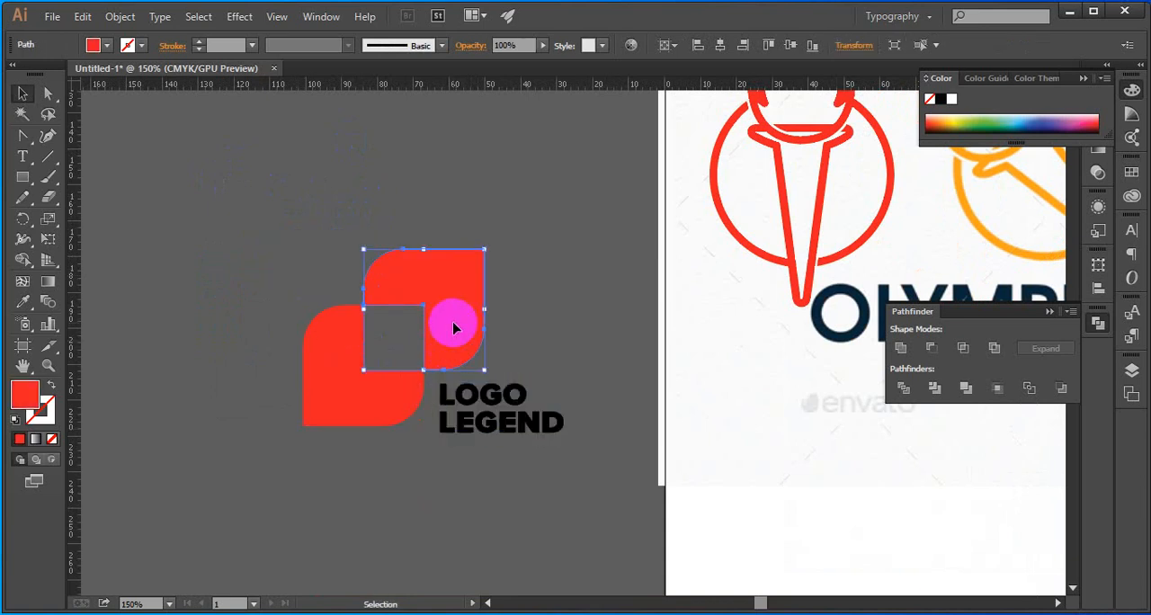
{"action": "left_click", "coordinate": [47, 93]}
{"action": "left_click", "coordinate": [468, 334]}
{"action": "left_click", "coordinate": [501, 366]}
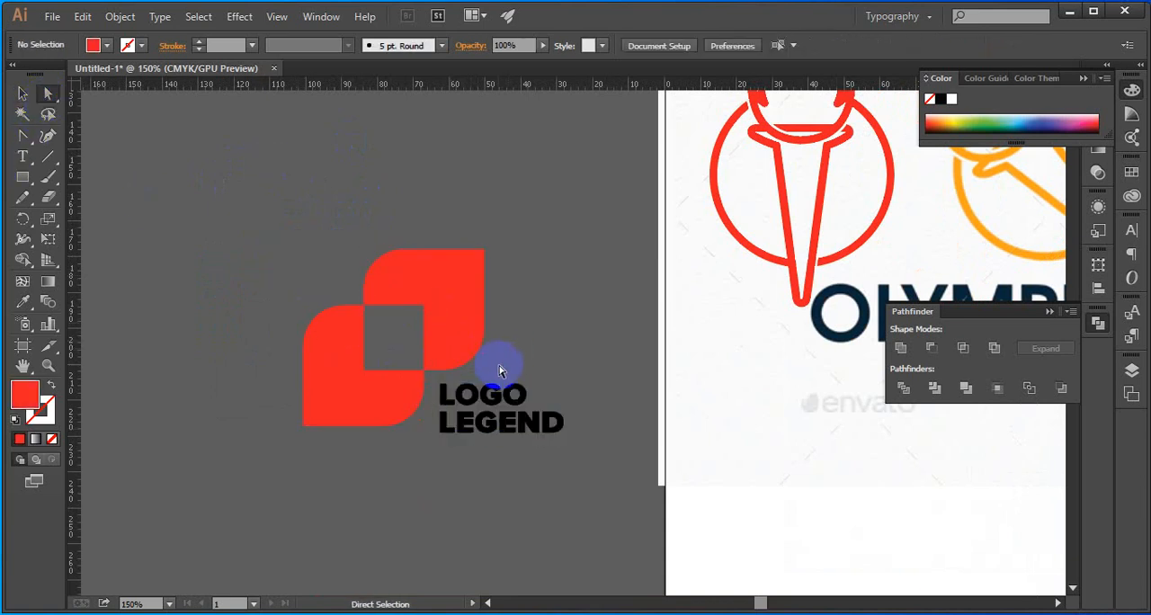
{"action": "left_click", "coordinate": [458, 335]}
{"action": "left_click", "coordinate": [449, 338]}
{"action": "left_click_drag", "start_coordinate": [449, 333], "coordinate": [503, 368]}
Set the lower-right corner radius of the lower red shape to 0 mm
{"action": "left_click", "coordinate": [436, 382]}
{"action": "left_click", "coordinate": [405, 408]}
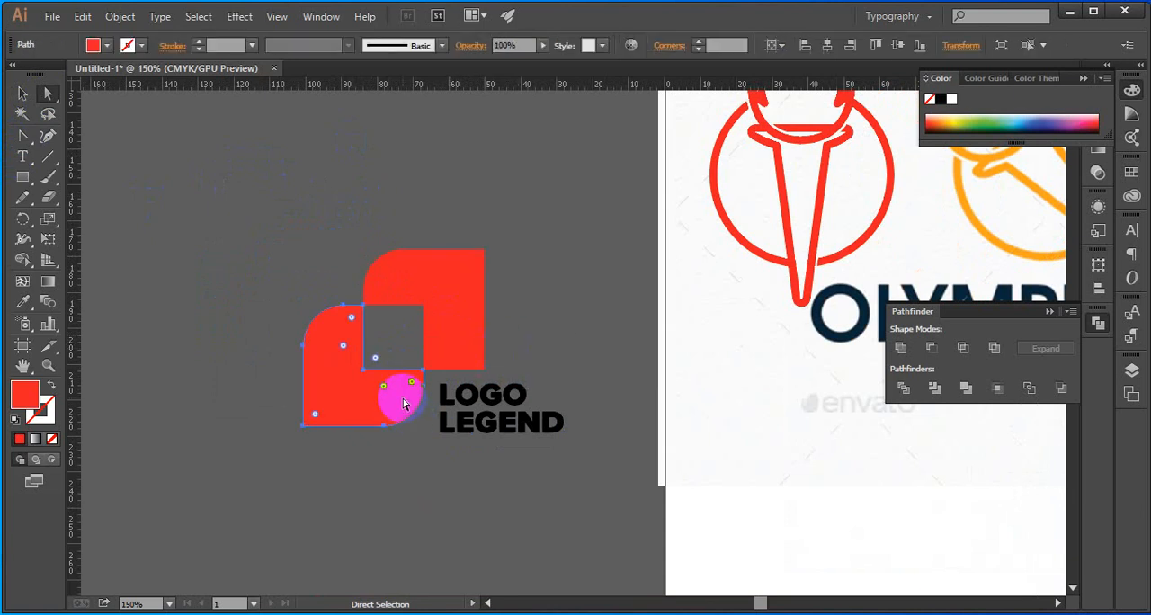
{"action": "left_click_drag", "start_coordinate": [409, 421], "coordinate": [435, 424]}
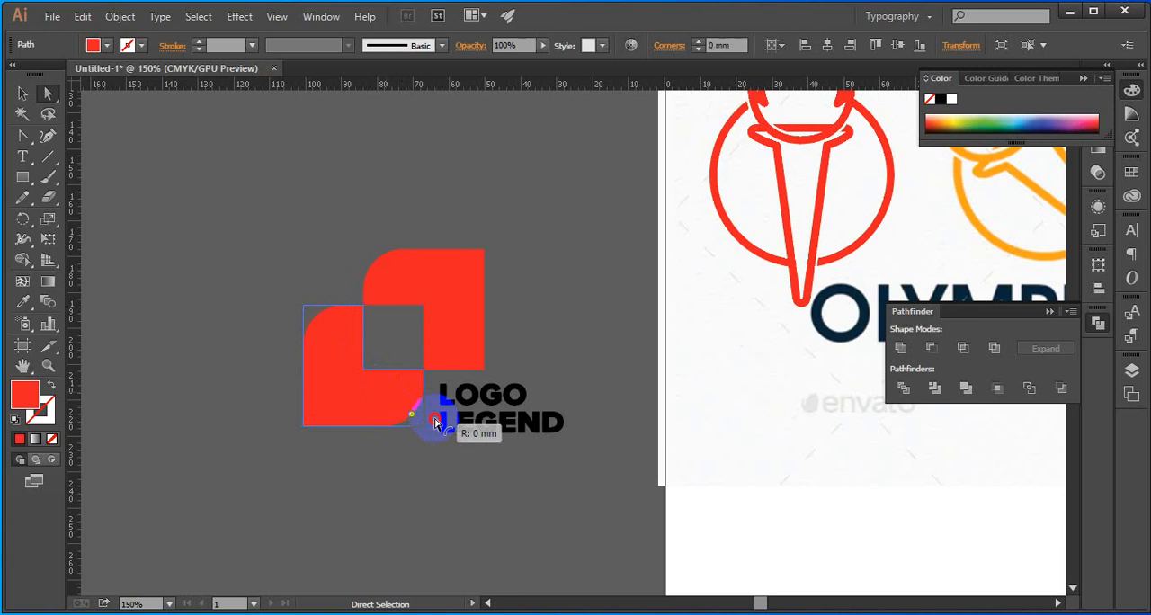
{"action": "left_click", "coordinate": [409, 450]}
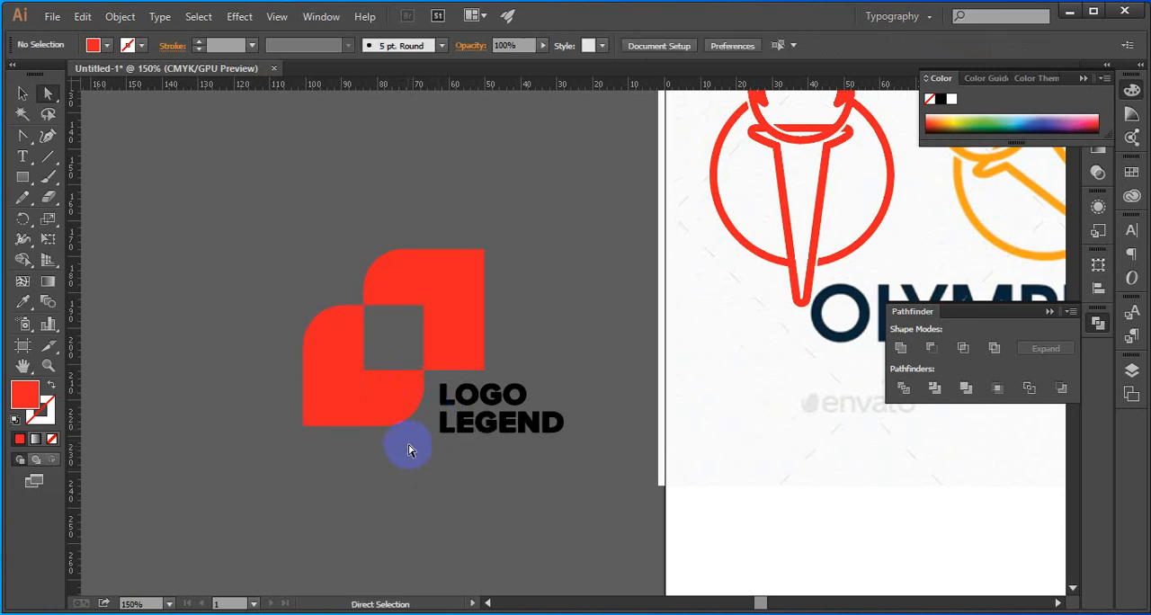
{"action": "left_click", "coordinate": [385, 398]}
{"action": "left_click", "coordinate": [460, 470]}
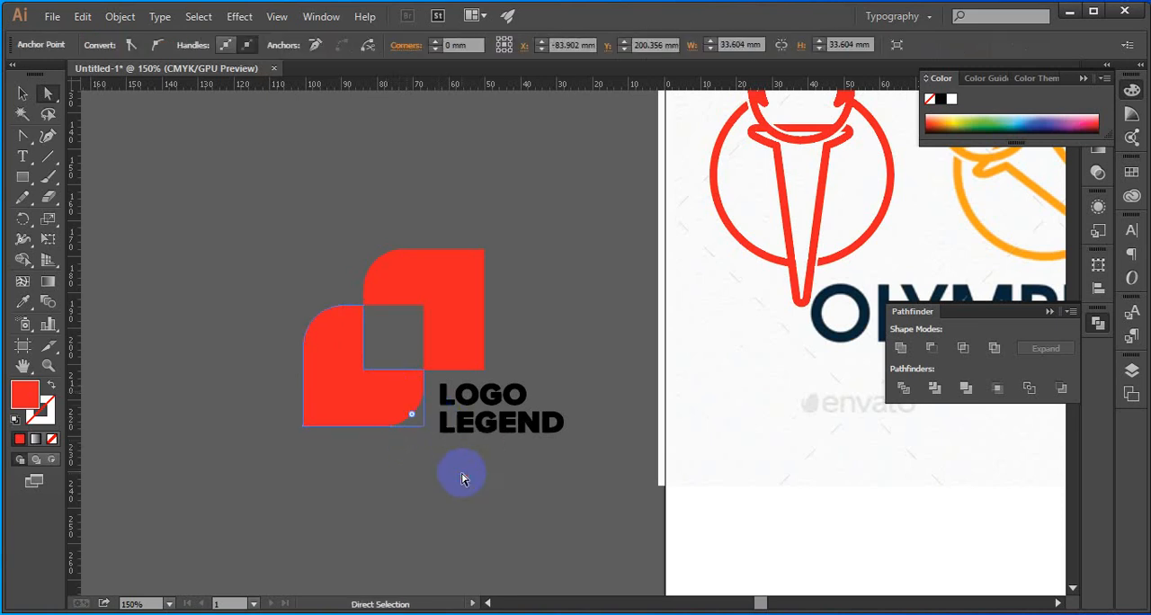
Move the two-line LOGO LEGEND lettering up about 1 mm, closer to the underside of the upper red shape
{"action": "scroll", "coordinate": [450, 430], "scroll_direction": "down", "scroll_amount": 1}
{"action": "left_click_drag", "start_coordinate": [380, 468], "coordinate": [348, 383]}
{"action": "scroll", "coordinate": [419, 333], "scroll_direction": "up", "scroll_amount": 2}
{"action": "left_click", "coordinate": [22, 94]}
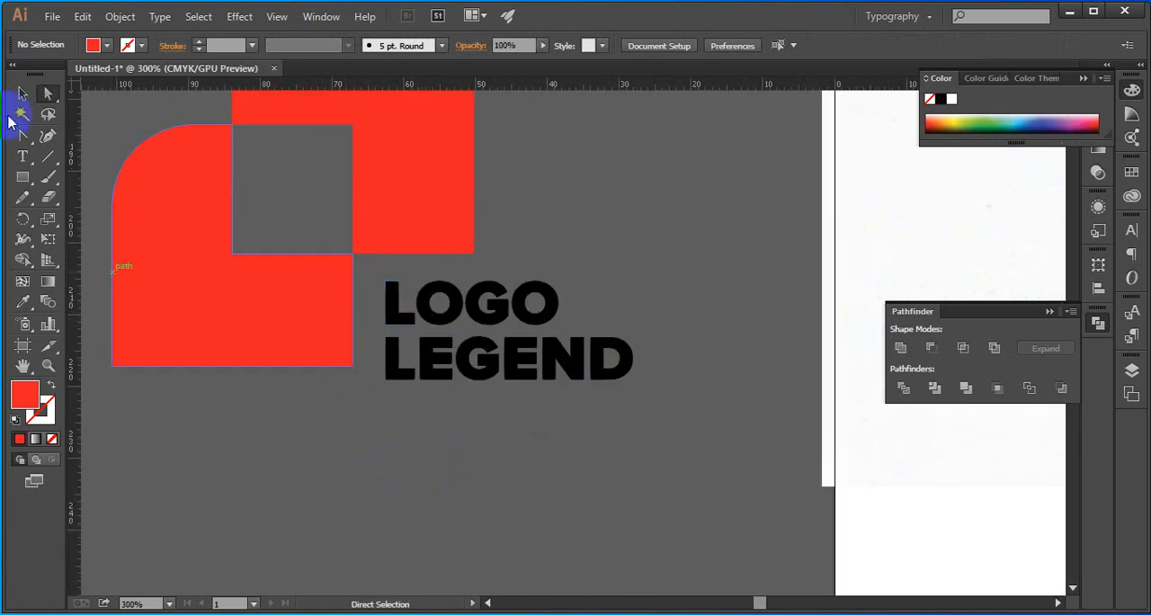
{"action": "left_click", "coordinate": [408, 304]}
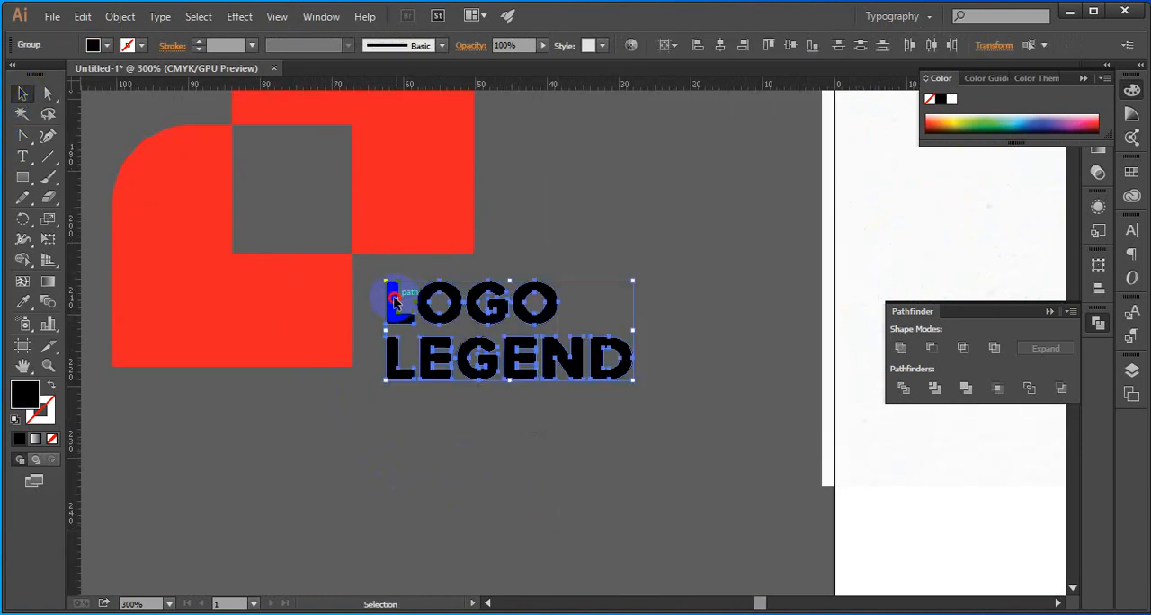
{"action": "mouse_move", "coordinate": [393, 296]}
{"action": "left_mouse_down"}
{"action": "mouse_move", "coordinate": [387, 288]}
{"action": "mouse_move", "coordinate": [398, 295]}
{"action": "left_mouse_up"}
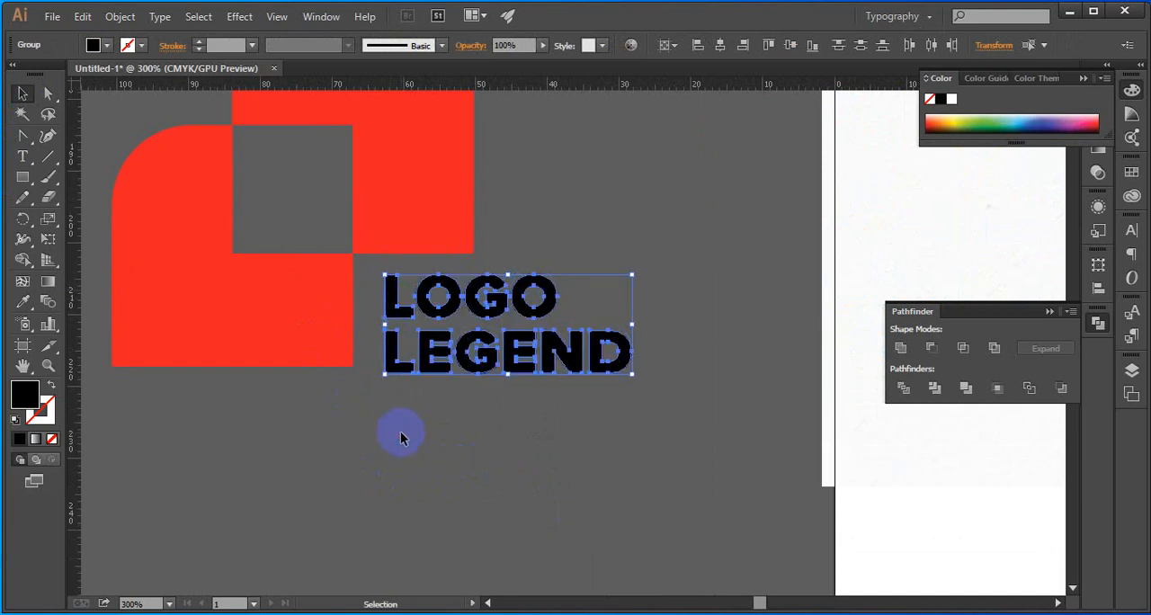
Group the outlined words LOGO and LEGEND into a single object
{"action": "left_click", "coordinate": [402, 436]}
{"action": "scroll", "coordinate": [498, 480], "scroll_direction": "down", "scroll_amount": 2}
{"action": "key", "text": "space"}
{"action": "left_click_drag", "start_coordinate": [502, 490], "coordinate": [484, 424]}
{"action": "scroll", "coordinate": [421, 358], "scroll_direction": "up", "scroll_amount": 4}
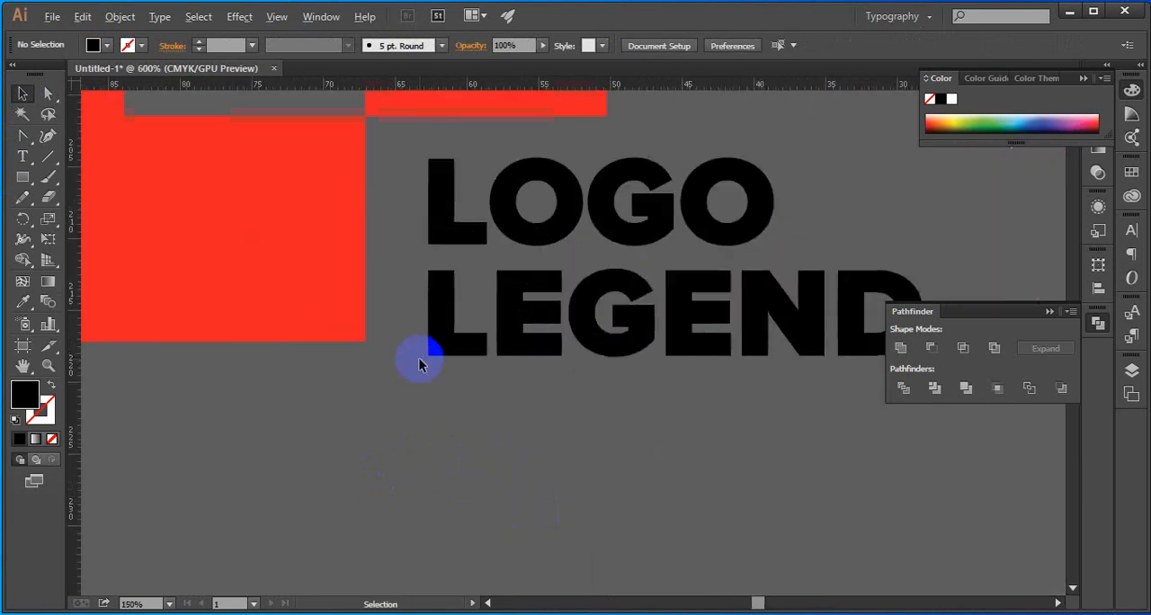
{"action": "left_click", "coordinate": [451, 327]}
{"action": "left_click", "coordinate": [447, 231], "text": "shift"}
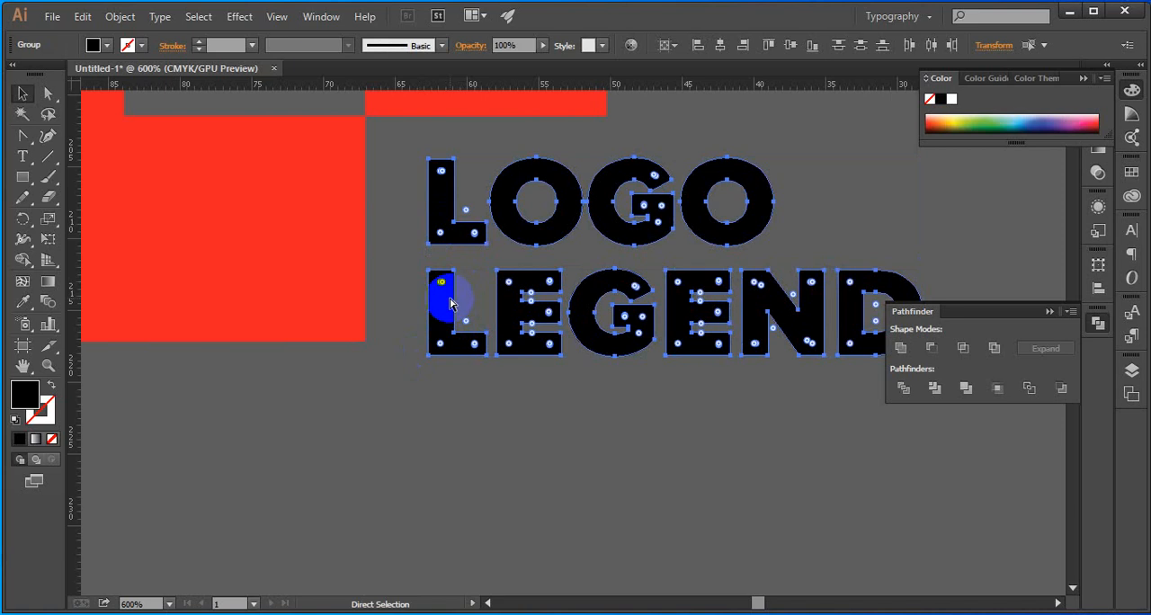
{"action": "key", "text": "ctrl+g"}
{"action": "left_click", "coordinate": [486, 391]}
Scale the LOGO LEGEND lettering down to about 32 mm wide and shift it about 2 mm left and 1 mm up
{"action": "left_click", "coordinate": [453, 336]}
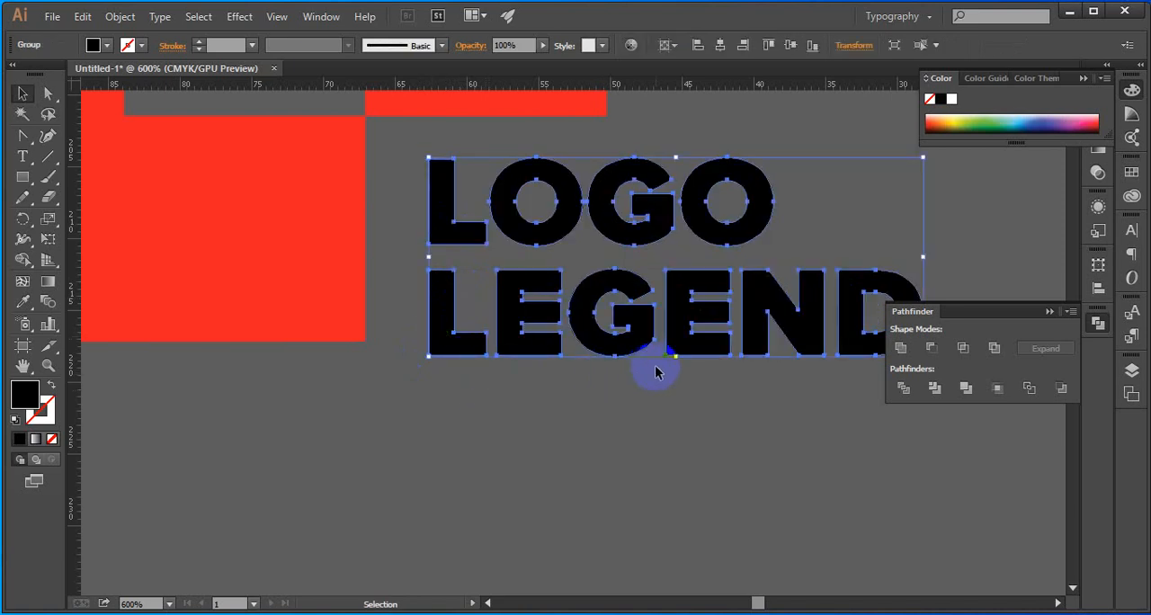
{"action": "left_click_drag", "start_coordinate": [675, 355], "coordinate": [675, 344]}
{"action": "left_click_drag", "start_coordinate": [455, 320], "coordinate": [423, 317]}
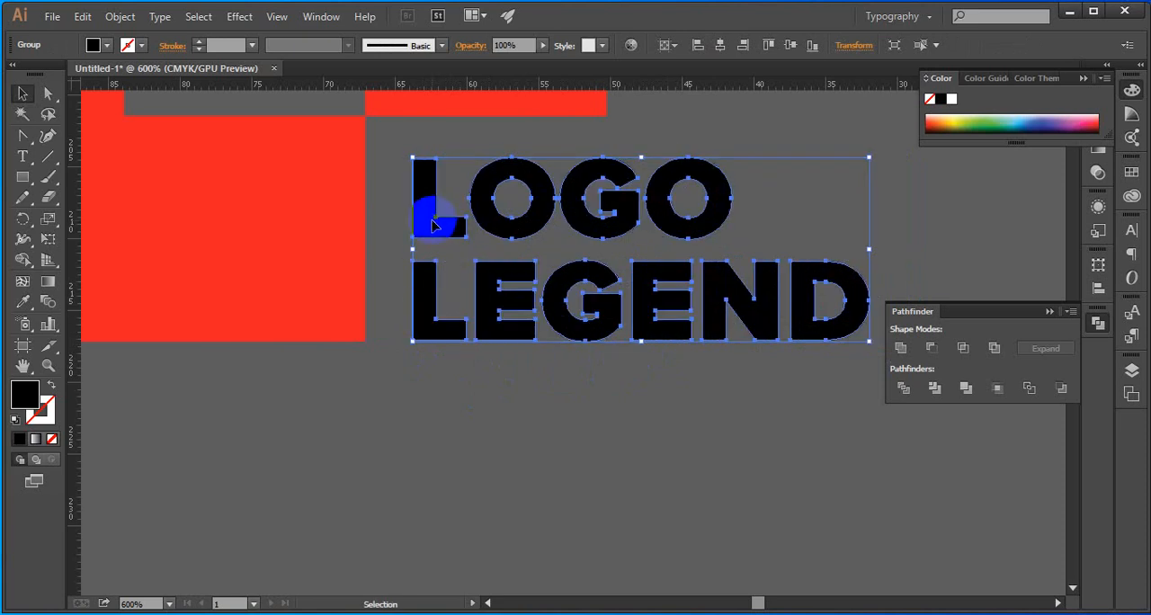
{"action": "left_click_drag", "start_coordinate": [432, 225], "coordinate": [432, 214]}
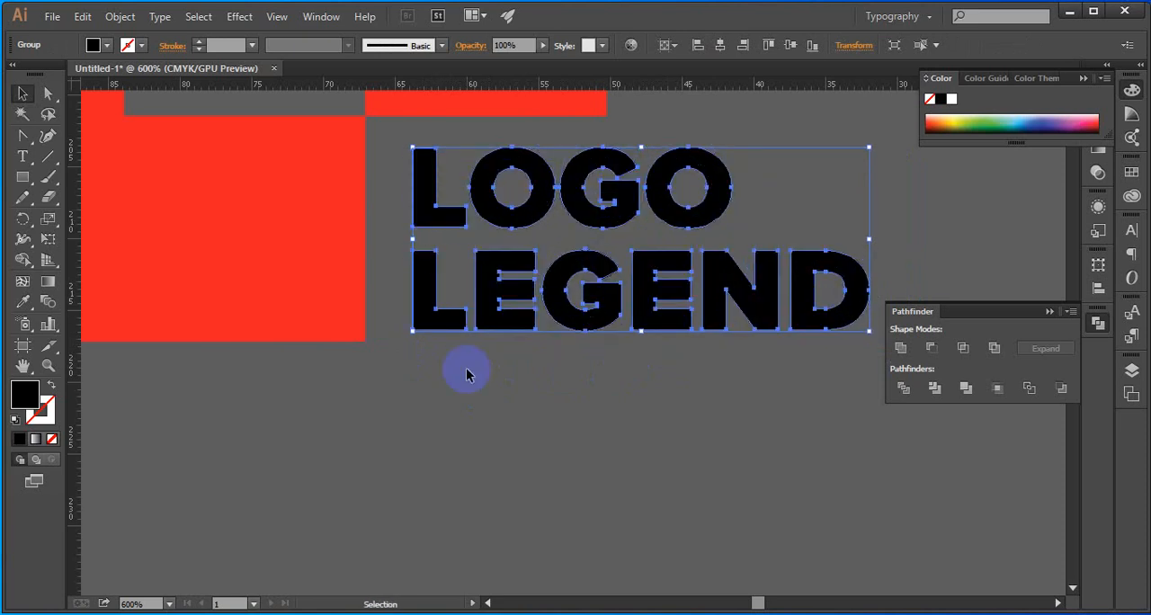
Enlarge the LOGO LEGEND lettering slightly downward so its base lines up with the lower red shape's bottom edge
{"action": "left_click", "coordinate": [466, 374]}
{"action": "left_click", "coordinate": [442, 303]}
{"action": "left_click_drag", "start_coordinate": [641, 333], "coordinate": [640, 342]}
{"action": "left_click", "coordinate": [582, 407]}
{"action": "scroll", "coordinate": [576, 420], "scroll_direction": "down", "scroll_amount": 2}
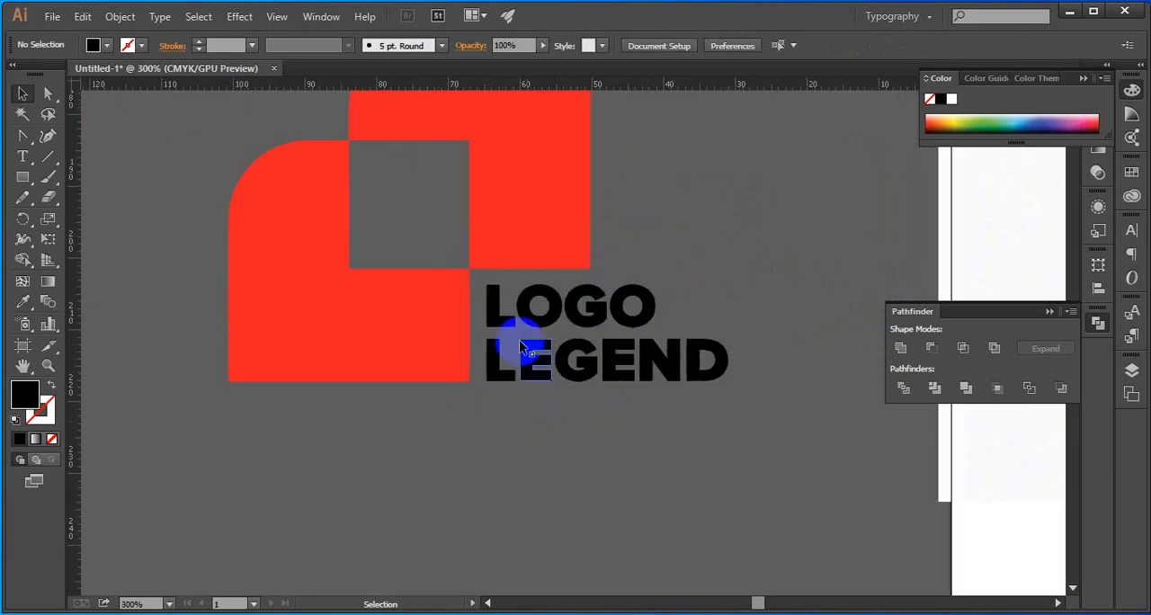
Try a slightly wider gap between the lower red shape and the LOGO LEGEND lettering
{"action": "left_click", "coordinate": [494, 322]}
{"action": "key", "text": "Right"}
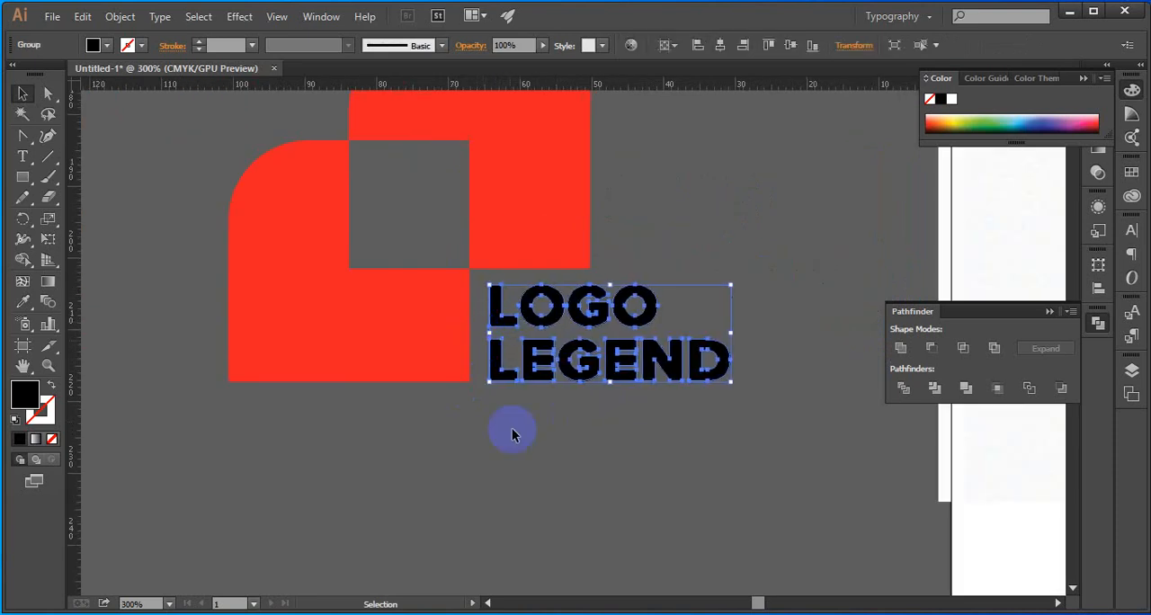
{"action": "left_click", "coordinate": [540, 437]}
{"action": "left_click", "coordinate": [499, 364]}
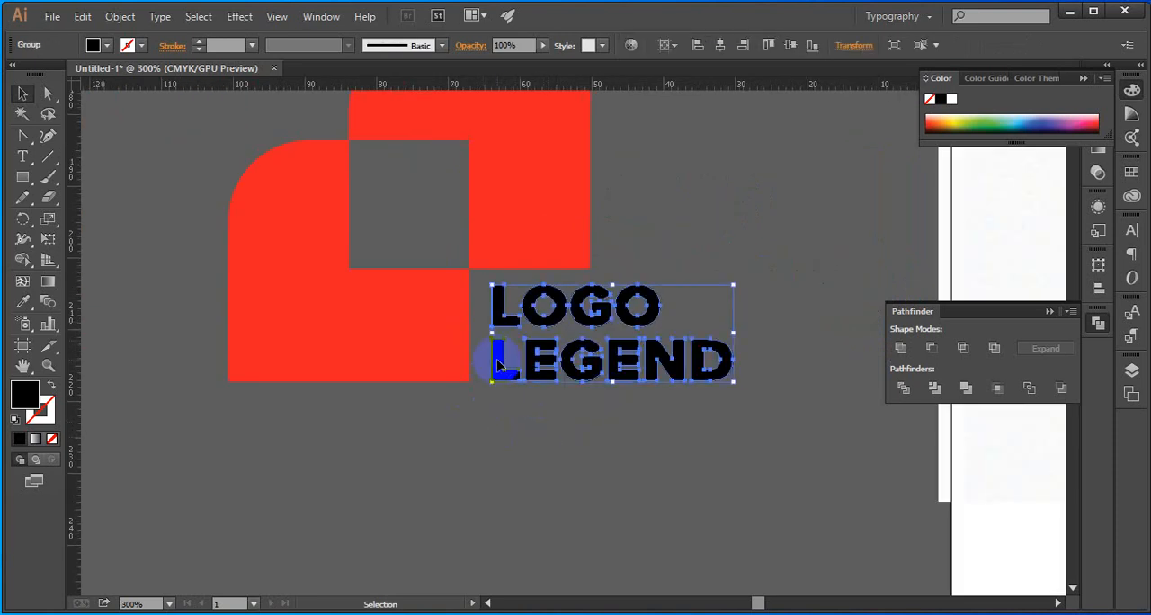
{"action": "key", "text": "Left"}
{"action": "left_click", "coordinate": [527, 465]}
Move both red shapes and the LOGO LEGEND lettering onto the artboard, centred in the blank area below the OlympicFire image
{"action": "scroll", "coordinate": [553, 464], "scroll_direction": "down", "scroll_amount": 1}
{"action": "left_click_drag", "start_coordinate": [549, 471], "coordinate": [493, 418]}
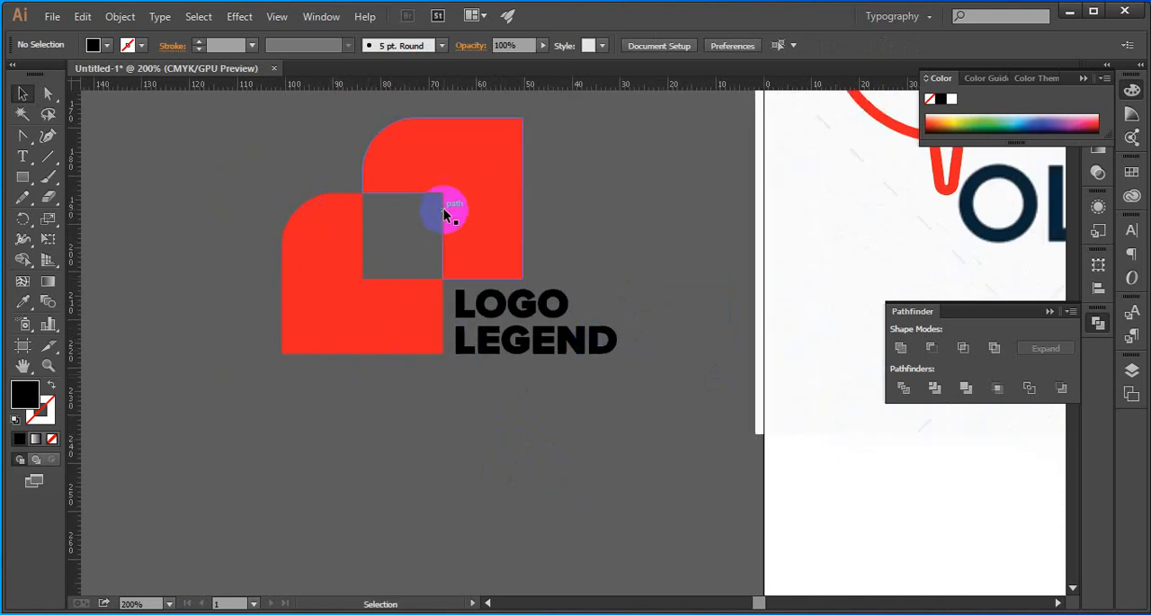
{"action": "scroll", "coordinate": [440, 297], "scroll_direction": "down", "scroll_amount": 1}
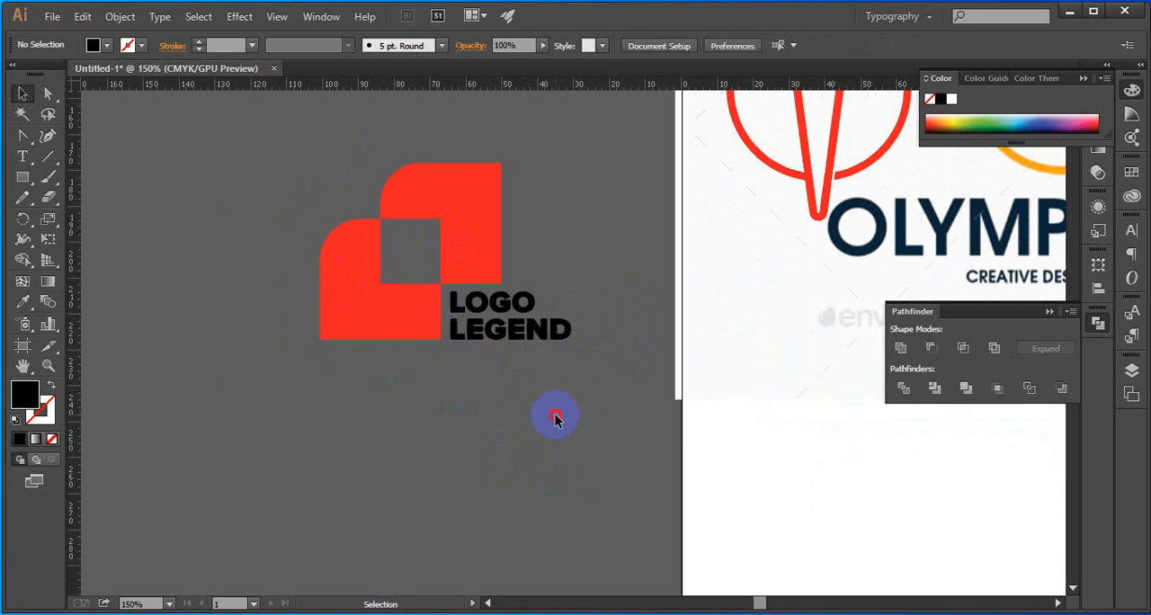
{"action": "left_click_drag", "start_coordinate": [555, 414], "coordinate": [338, 207]}
{"action": "left_click", "coordinate": [498, 408]}
{"action": "left_click_drag", "start_coordinate": [499, 405], "coordinate": [408, 281]}
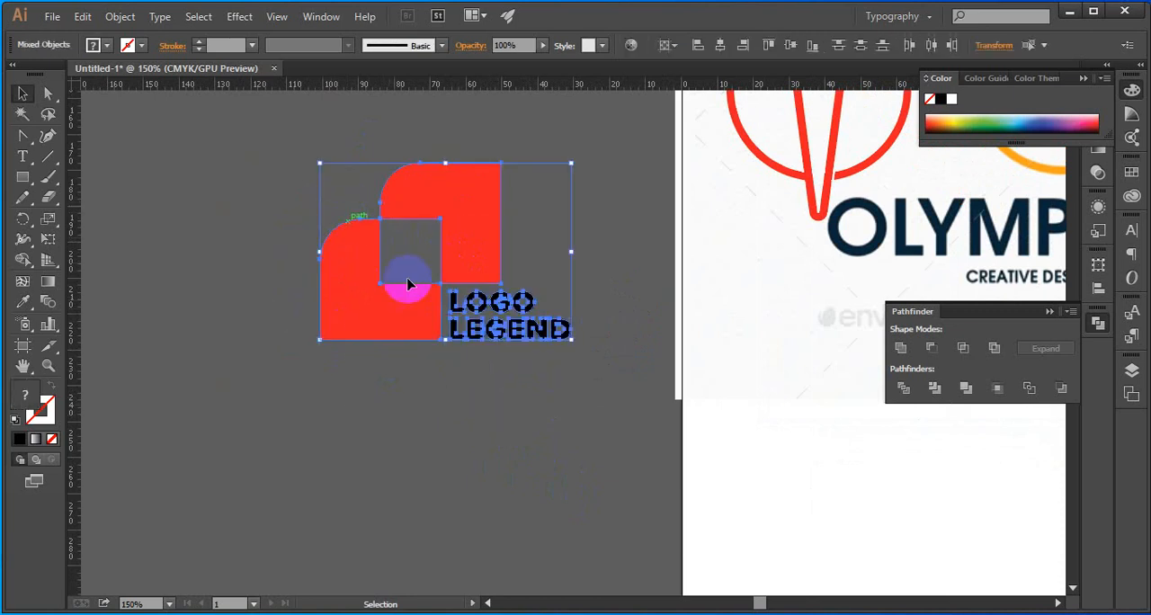
{"action": "left_click", "coordinate": [512, 373]}
{"action": "left_click_drag", "start_coordinate": [513, 373], "coordinate": [648, 402]}
{"action": "scroll", "coordinate": [378, 298], "scroll_direction": "down", "scroll_amount": 2}
{"action": "left_click", "coordinate": [228, 381]}
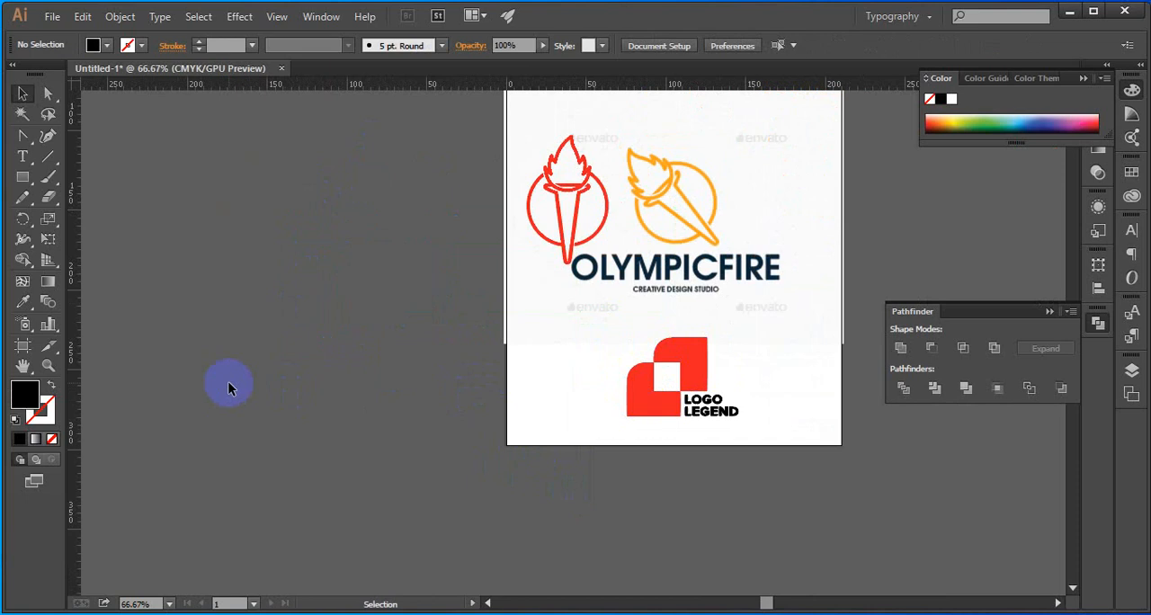
Examine the placed red mark and LOGO LEGEND lettering on the white artboard, from afar and up close
{"action": "scroll", "coordinate": [227, 381], "scroll_direction": "down", "scroll_amount": 1}
{"action": "scroll", "coordinate": [590, 356], "scroll_direction": "up", "scroll_amount": 1}
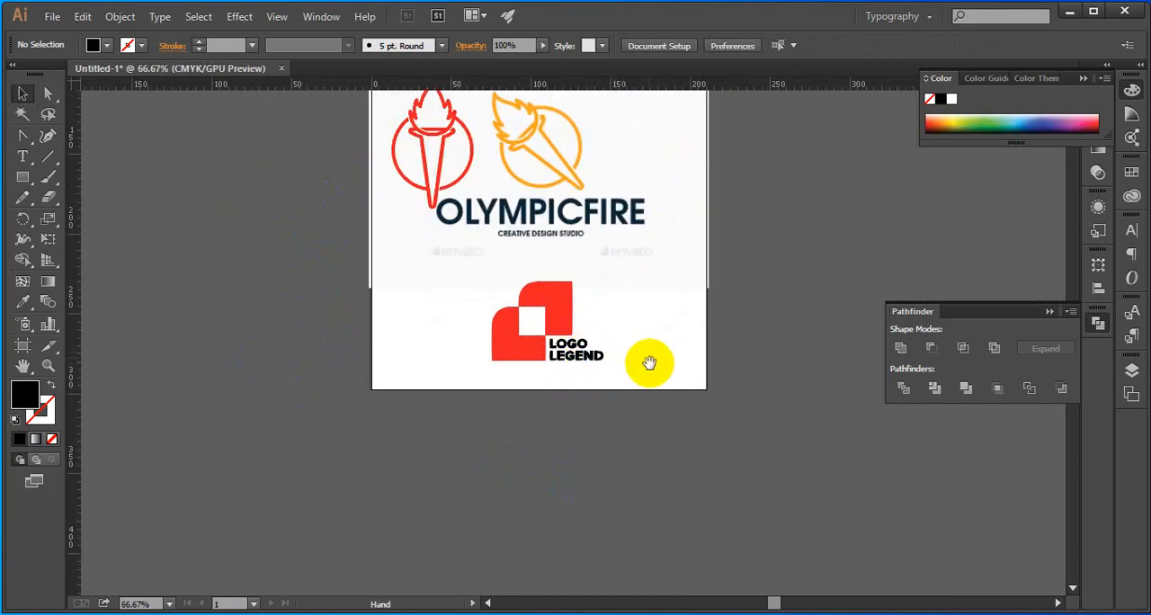
{"action": "left_click_drag", "start_coordinate": [650, 362], "coordinate": [620, 352]}
{"action": "scroll", "coordinate": [504, 320], "scroll_direction": "up", "scroll_amount": 3}
{"action": "scroll", "coordinate": [504, 320], "scroll_direction": "up", "scroll_amount": 1}
{"action": "scroll", "coordinate": [504, 320], "scroll_direction": "down", "scroll_amount": 2}
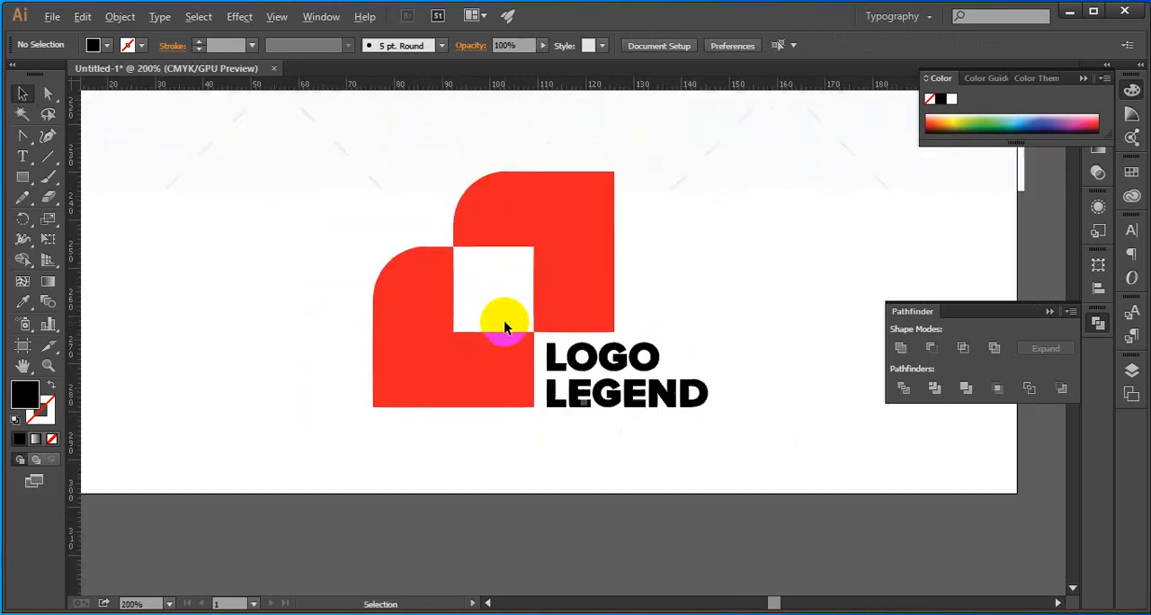
{"action": "left_click_drag", "start_coordinate": [503, 311], "coordinate": [466, 300]}
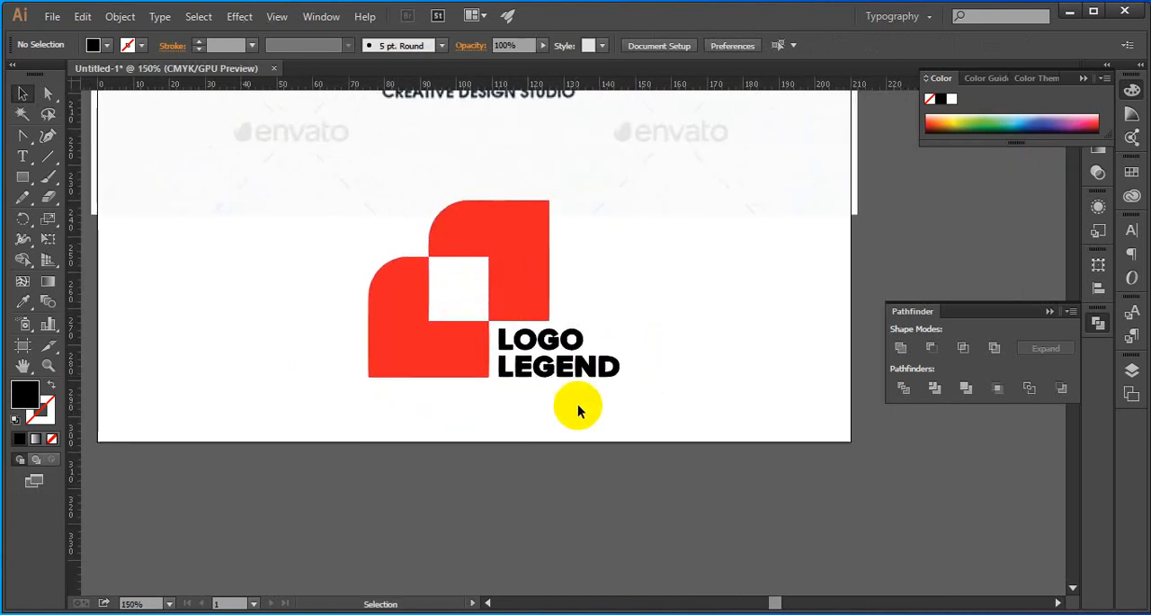
{"action": "scroll", "coordinate": [585, 413], "scroll_direction": "up", "scroll_amount": 2}
Move the red mark with its lettering about 3 mm right and 8 mm down towards the artboard's lower edge
{"action": "left_click_drag", "start_coordinate": [499, 413], "coordinate": [311, 215]}
{"action": "scroll", "coordinate": [312, 215], "scroll_direction": "down", "scroll_amount": 2}
{"action": "left_click_drag", "start_coordinate": [325, 253], "coordinate": [338, 281]}
{"action": "scroll", "coordinate": [445, 278], "scroll_direction": "down", "scroll_amount": 2}
{"action": "left_click_drag", "start_coordinate": [547, 334], "coordinate": [322, 237]}
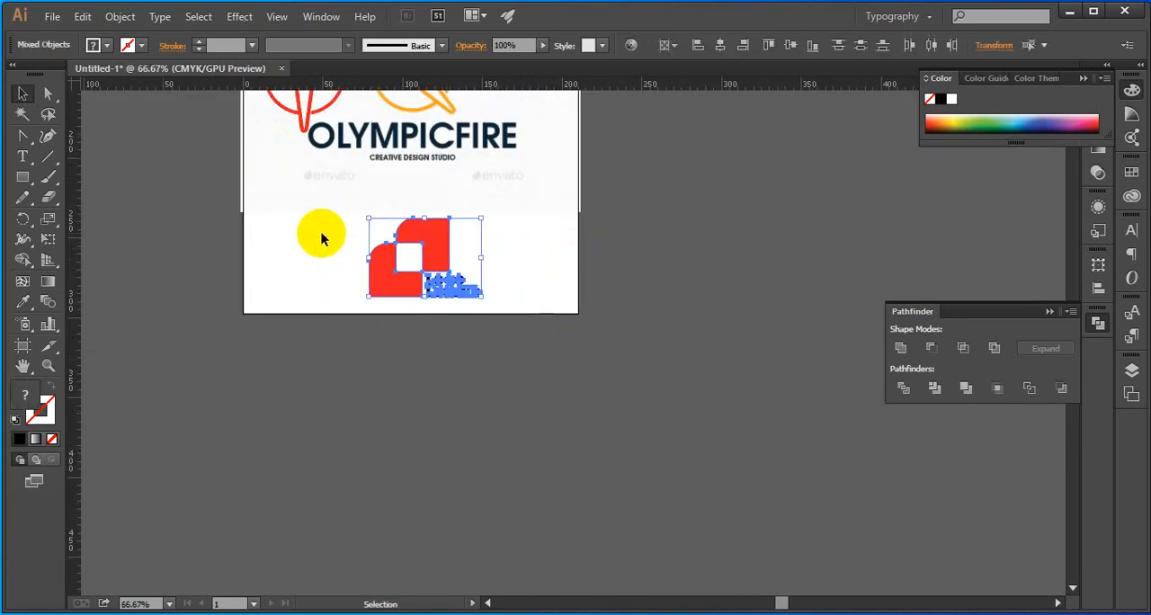
{"action": "left_click", "coordinate": [304, 252]}
Group the two red shapes of the mark
{"action": "left_click", "coordinate": [381, 283]}
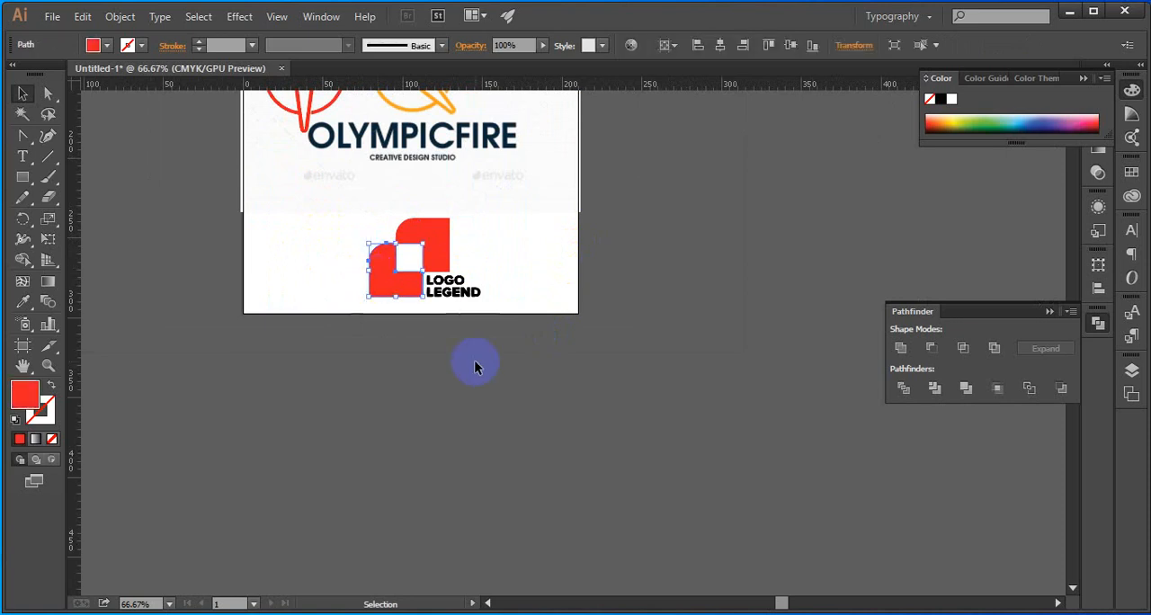
{"action": "left_click", "coordinate": [475, 361]}
{"action": "scroll", "coordinate": [439, 257], "scroll_direction": "up", "scroll_amount": 2}
{"action": "left_click", "coordinate": [379, 286]}
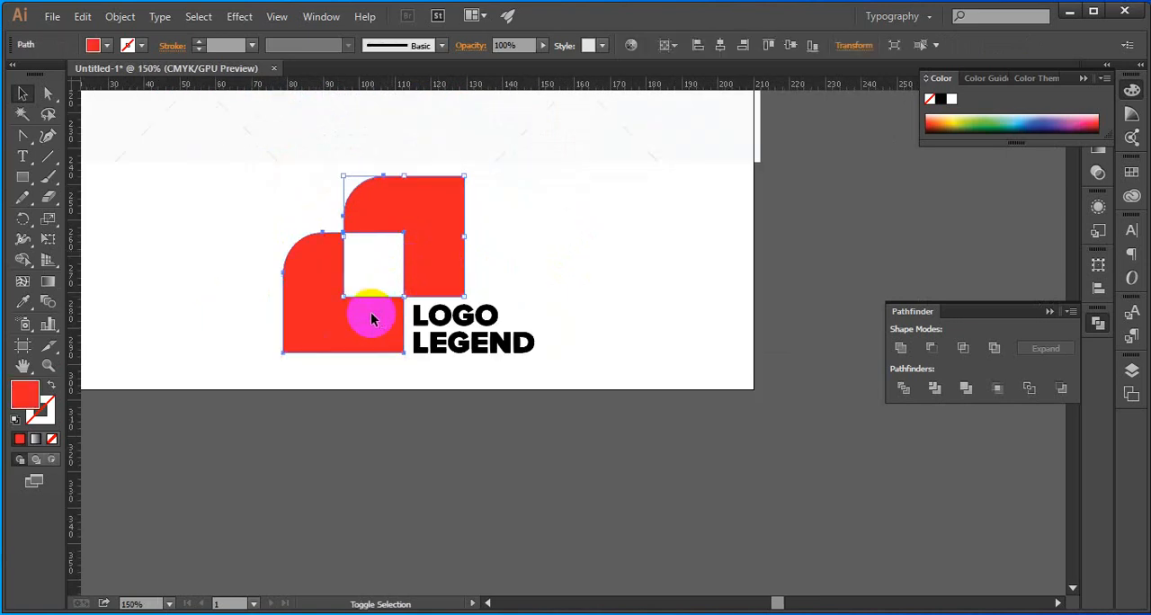
{"action": "left_click", "coordinate": [601, 278]}
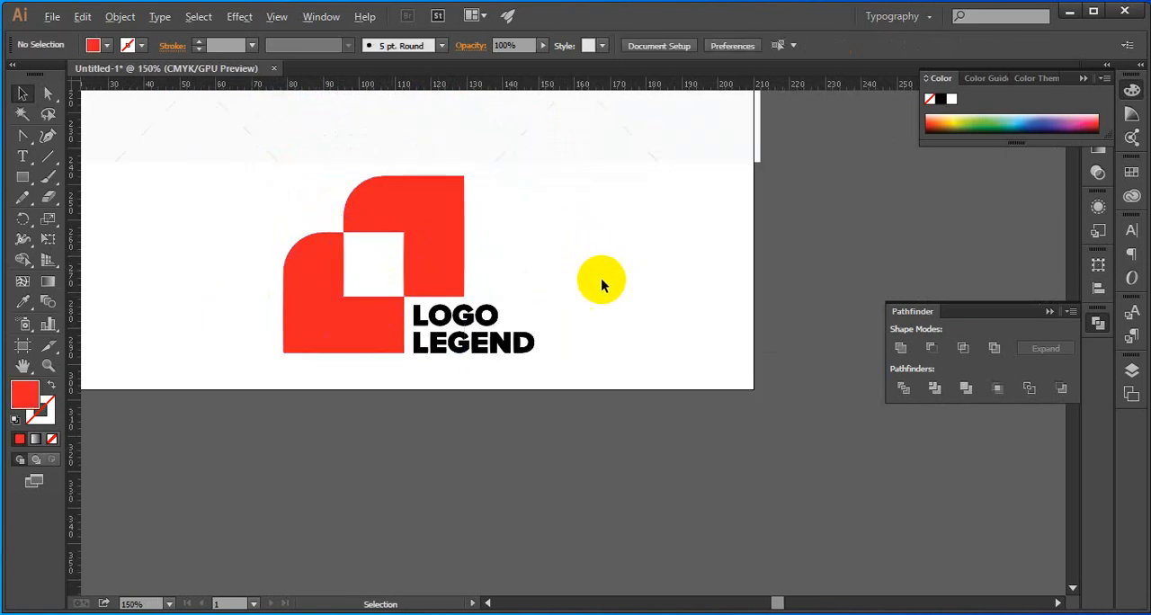
Delete the red mark together with its LOGO LEGEND lettering from the artboard
{"action": "scroll", "coordinate": [601, 278], "scroll_direction": "down", "scroll_amount": 2}
{"action": "left_click_drag", "start_coordinate": [598, 325], "coordinate": [398, 236]}
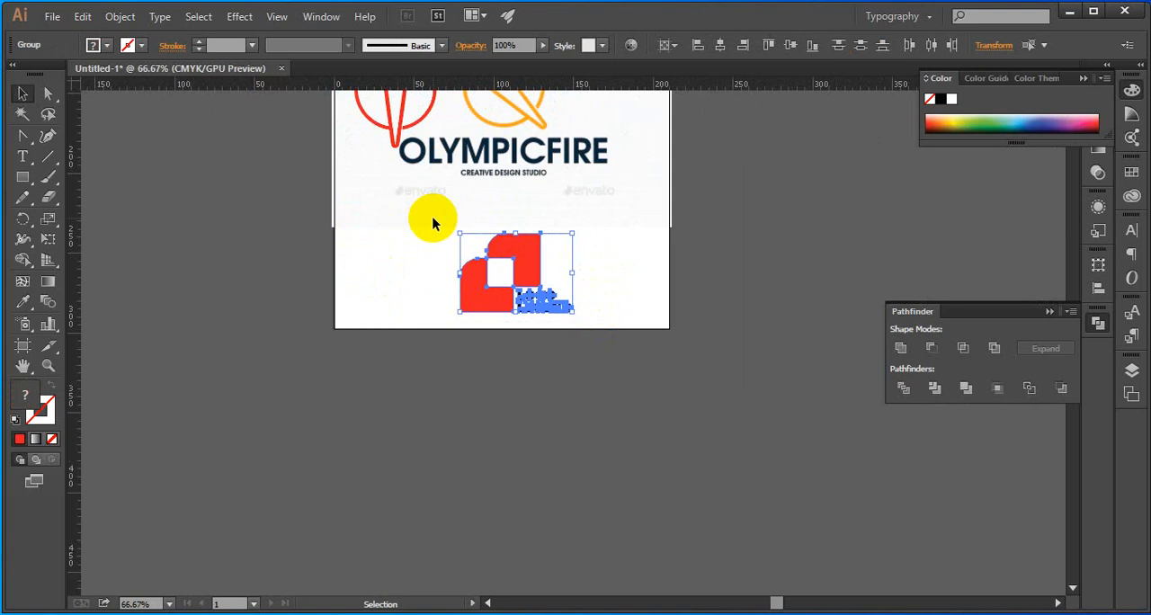
{"action": "key", "text": "Delete"}
Rotate the traced red torch about 45° counterclockwise and place it over the orange torch in the reference image
{"action": "scroll", "coordinate": [433, 220], "scroll_direction": "up", "scroll_amount": 5}
{"action": "left_click", "coordinate": [415, 205]}
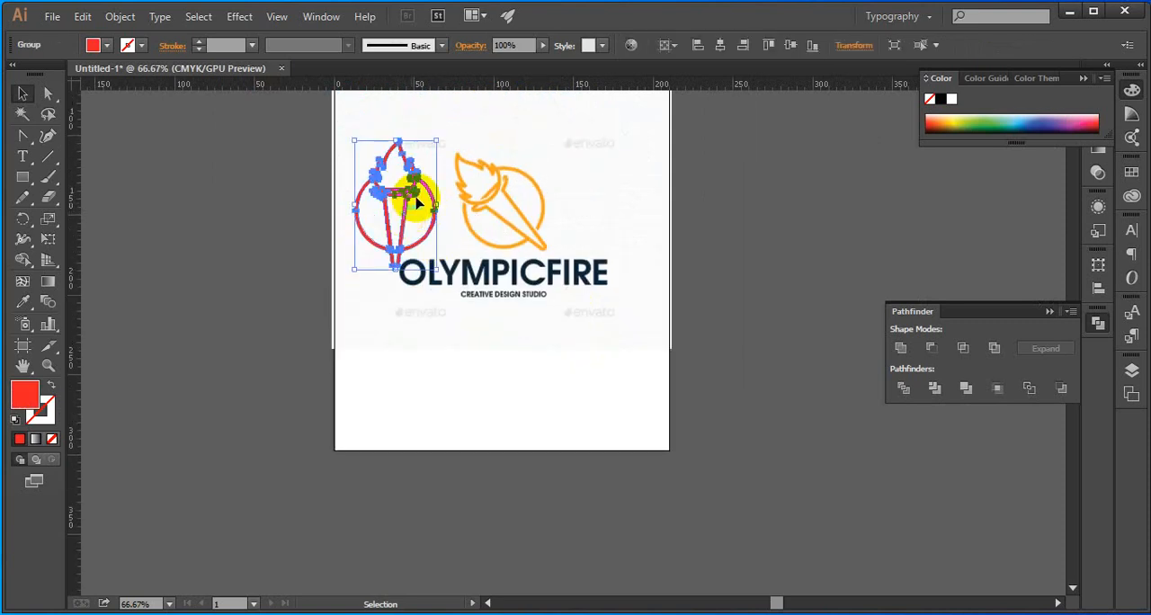
{"action": "left_click_drag", "start_coordinate": [445, 138], "coordinate": [393, 135]}
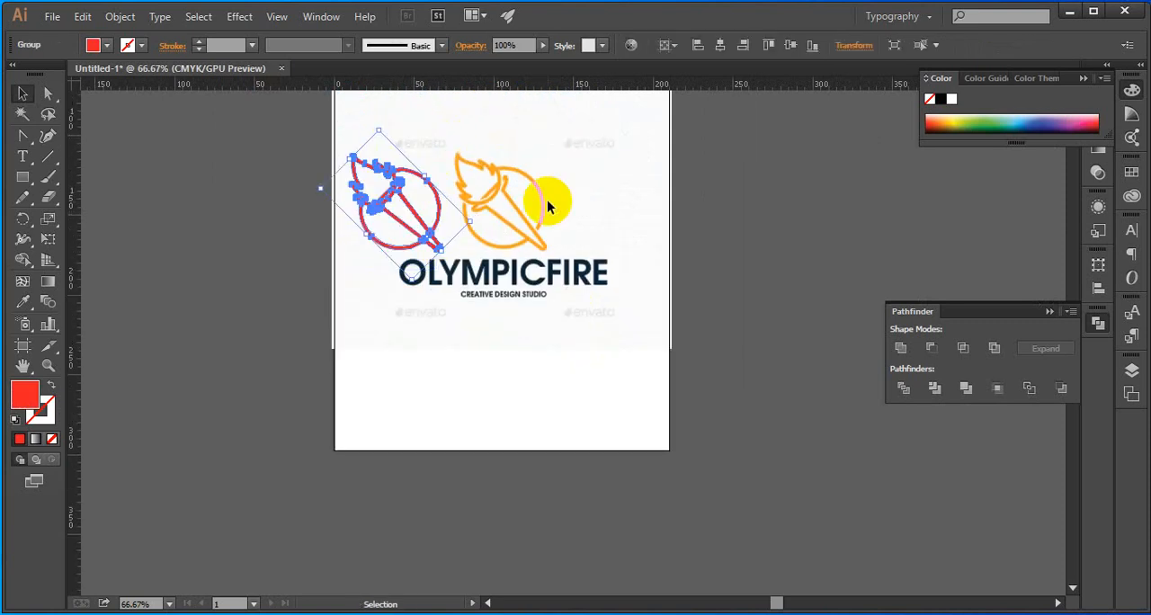
{"action": "left_click_drag", "start_coordinate": [423, 225], "coordinate": [527, 225]}
{"action": "left_click", "coordinate": [585, 210]}
Shift the red torch about 1 mm up and left so it covers the orange torch's outline
{"action": "scroll", "coordinate": [547, 225], "scroll_direction": "up", "scroll_amount": 3}
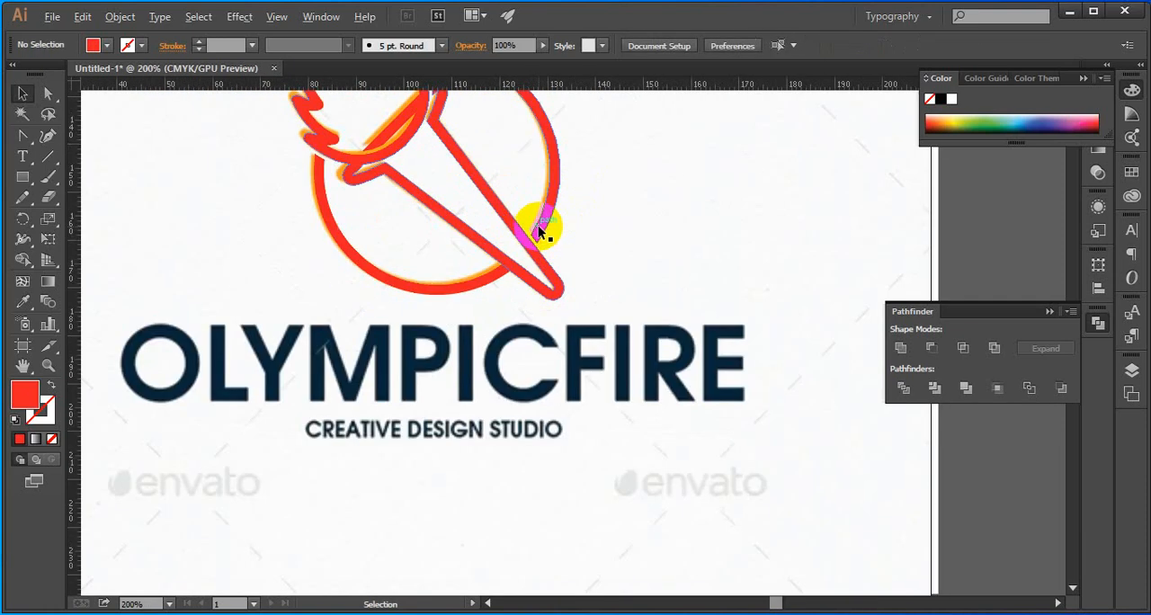
{"action": "scroll", "coordinate": [543, 227], "scroll_direction": "down", "scroll_amount": 2}
{"action": "key", "text": "space"}
{"action": "scroll", "coordinate": [476, 192], "scroll_direction": "up", "scroll_amount": 4}
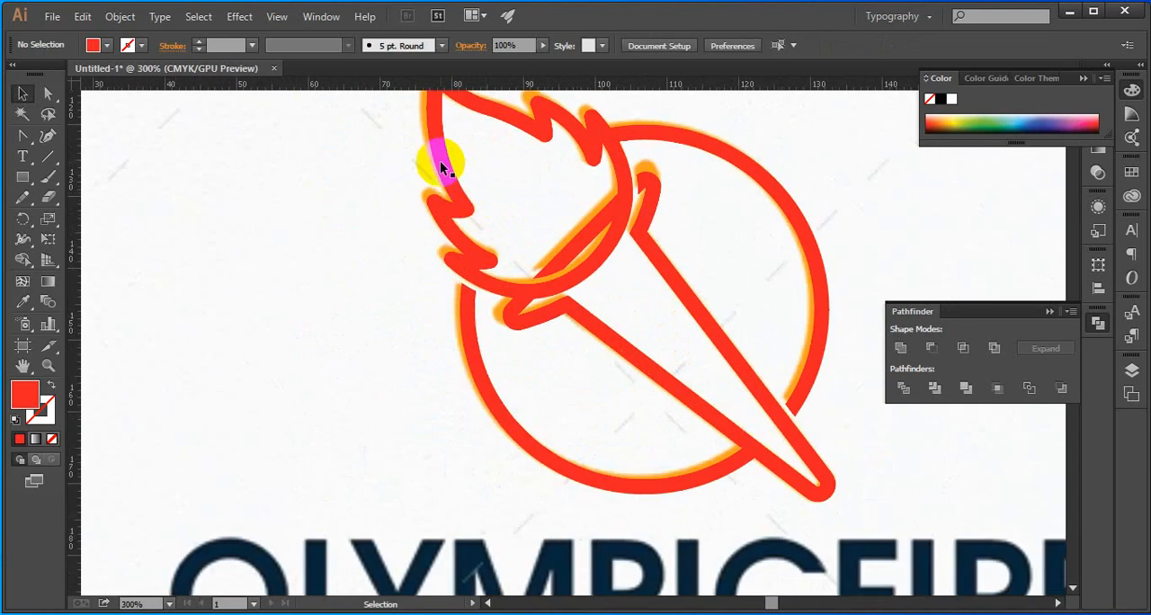
{"action": "left_click", "coordinate": [442, 172]}
{"action": "left_click_drag", "start_coordinate": [432, 193], "coordinate": [427, 186]}
{"action": "scroll", "coordinate": [423, 197], "scroll_direction": "down", "scroll_amount": 5}
{"action": "left_click", "coordinate": [374, 237]}
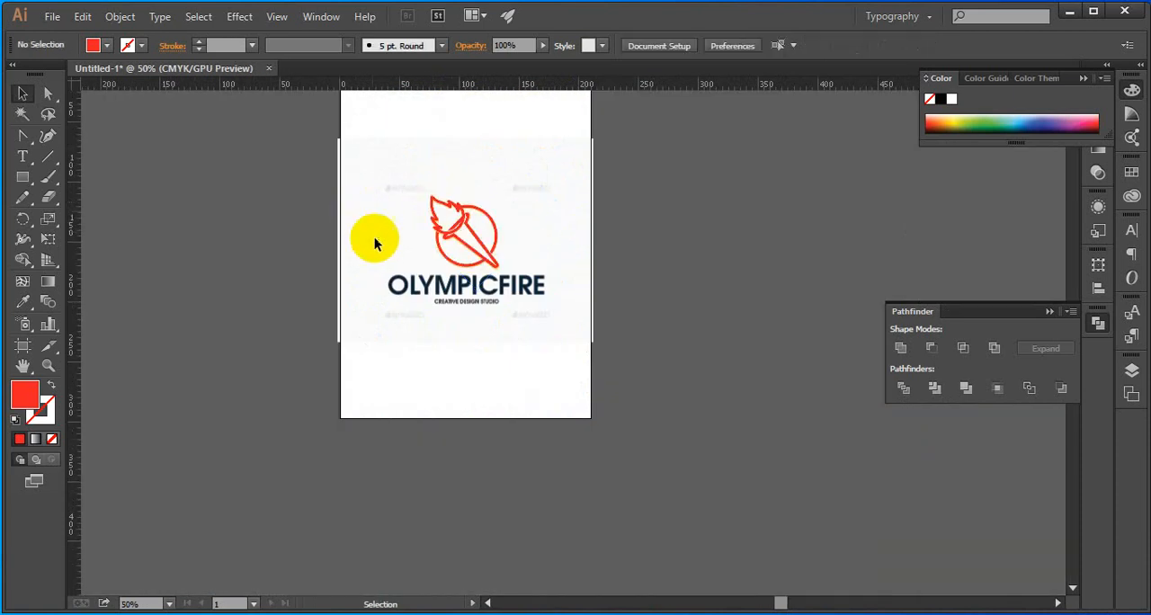
Unlock the OlympicFire reference image and delete it, keeping only the red torch
{"action": "key", "text": "ctrl+alt+2"}
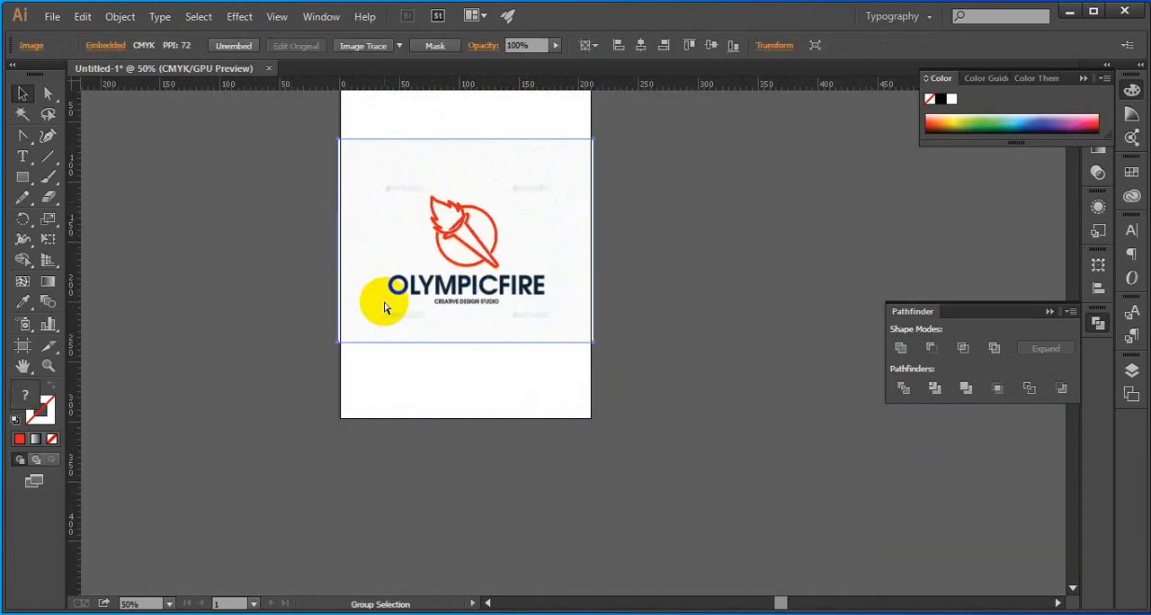
{"action": "left_click", "coordinate": [302, 313]}
{"action": "left_click", "coordinate": [367, 295]}
{"action": "key", "text": "Delete"}
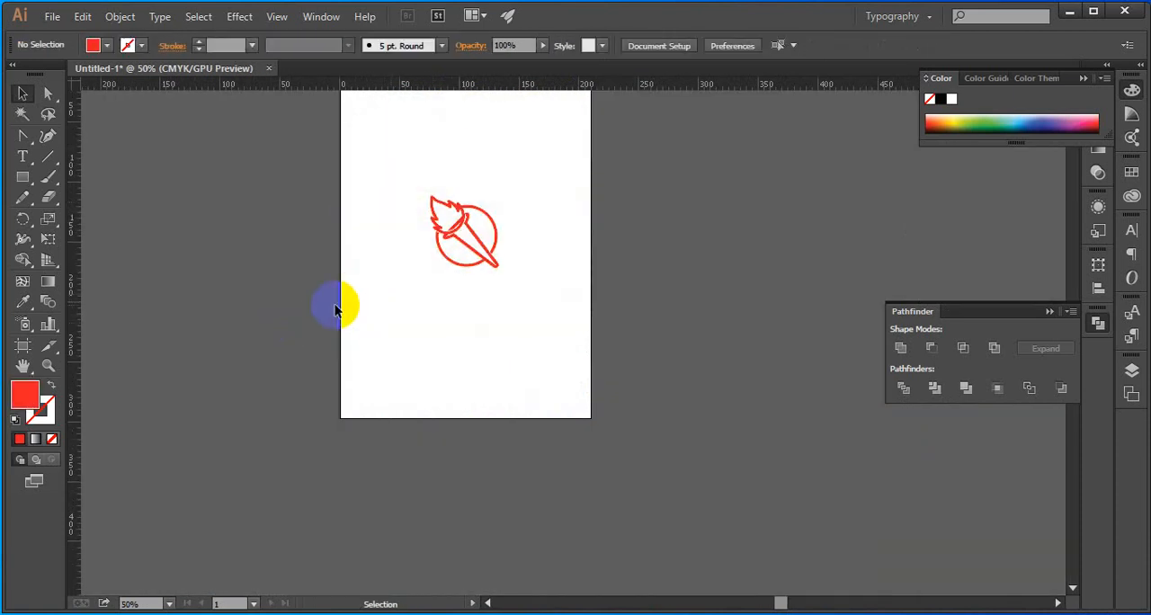
Shorten the artboard from its lower edge to a height of about 190 mm
{"action": "scroll", "coordinate": [334, 304], "scroll_direction": "up", "scroll_amount": 2}
{"action": "left_click", "coordinate": [24, 346]}
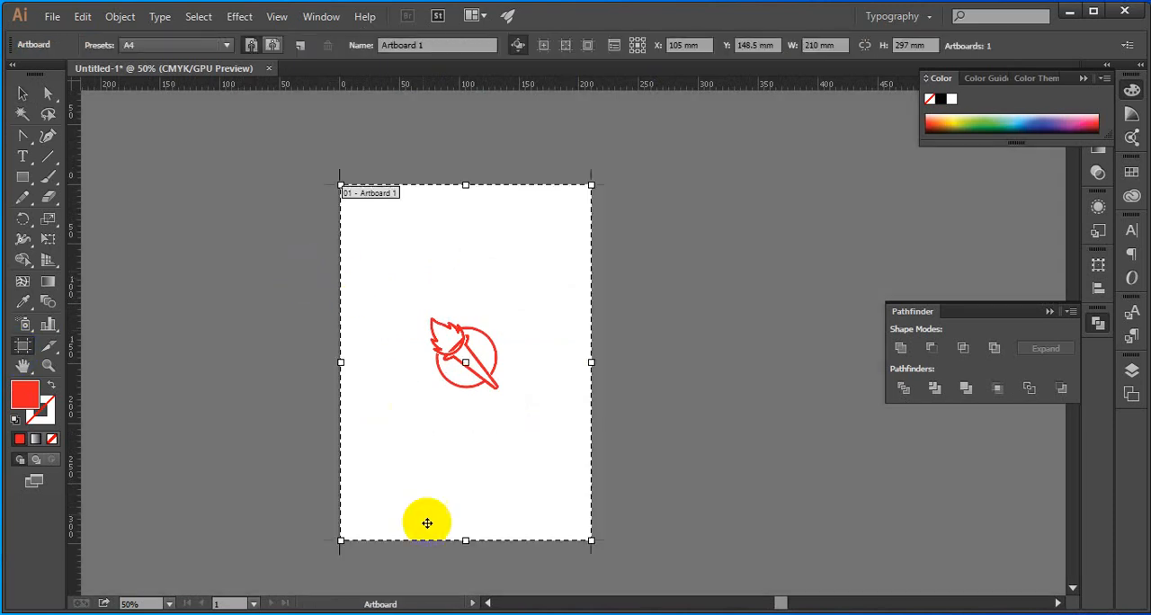
{"action": "left_click_drag", "start_coordinate": [467, 541], "coordinate": [465, 412]}
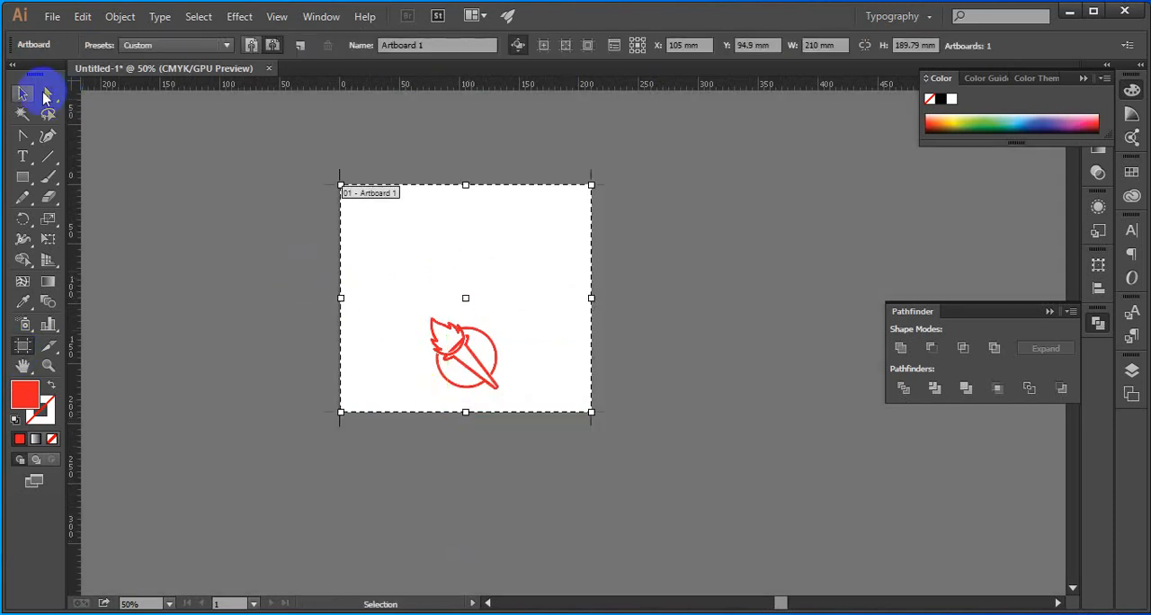
{"action": "left_click", "coordinate": [23, 94]}
Centre the red torch horizontally and vertically on the artboard
{"action": "left_click", "coordinate": [479, 363]}
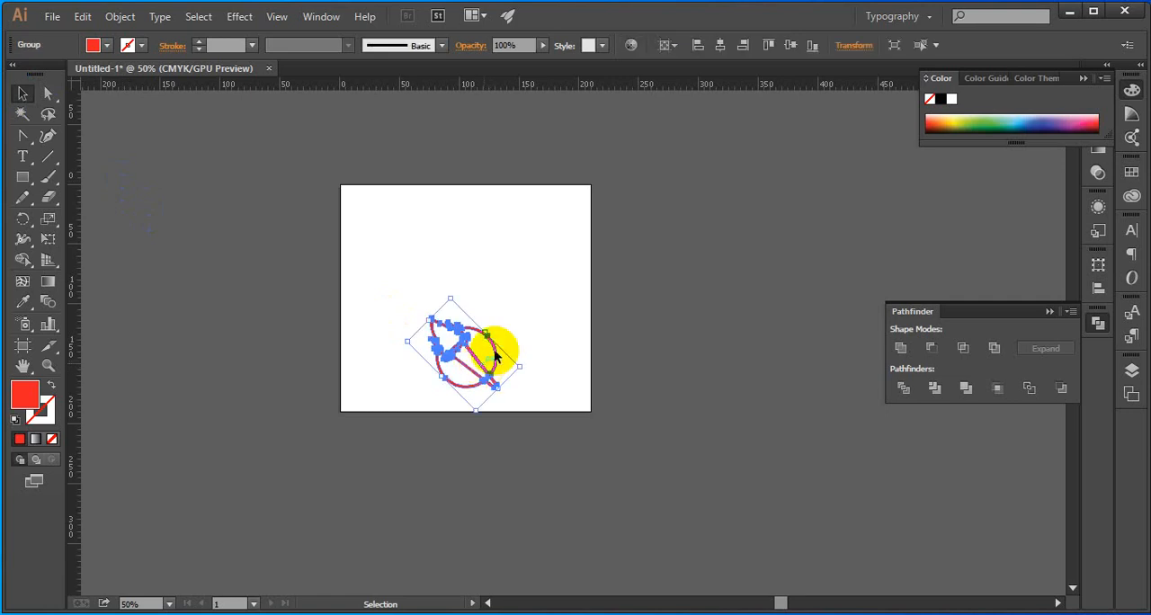
{"action": "left_click", "coordinate": [807, 51]}
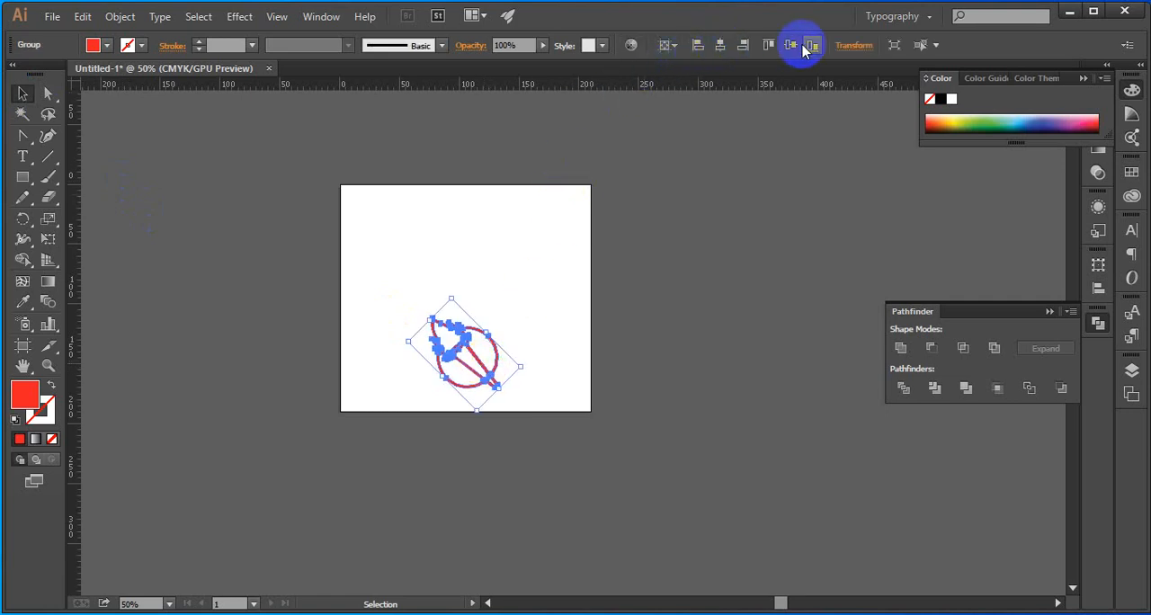
{"action": "left_click", "coordinate": [796, 50]}
{"action": "left_click", "coordinate": [663, 280]}
Add the text ICE CRIME in Proxima Nova Black below the torch and enlarge it to about 68 pt
{"action": "scroll", "coordinate": [455, 354], "scroll_direction": "up", "scroll_amount": 1}
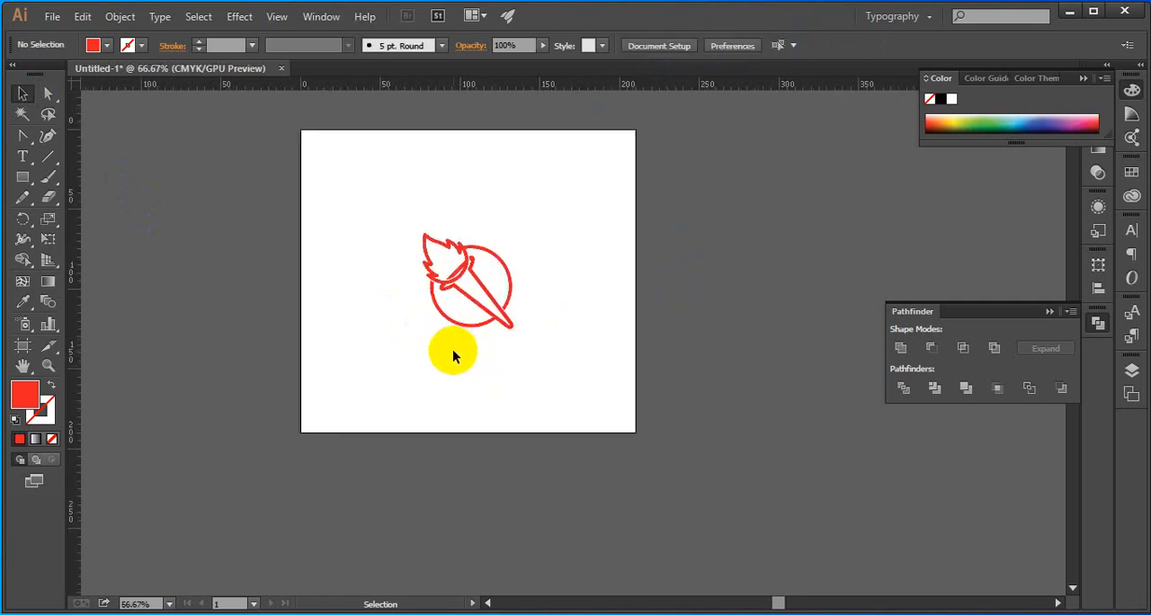
{"action": "key", "text": "t"}
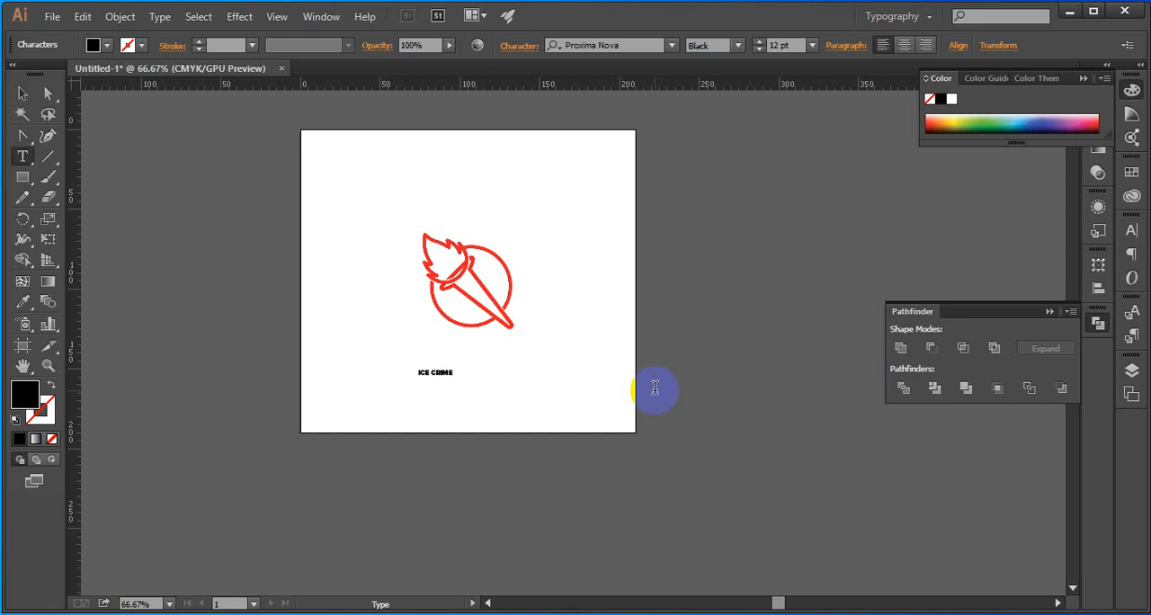
{"action": "scroll", "coordinate": [655, 388], "scroll_direction": "up", "scroll_amount": 1}
{"action": "left_click", "coordinate": [23, 93]}
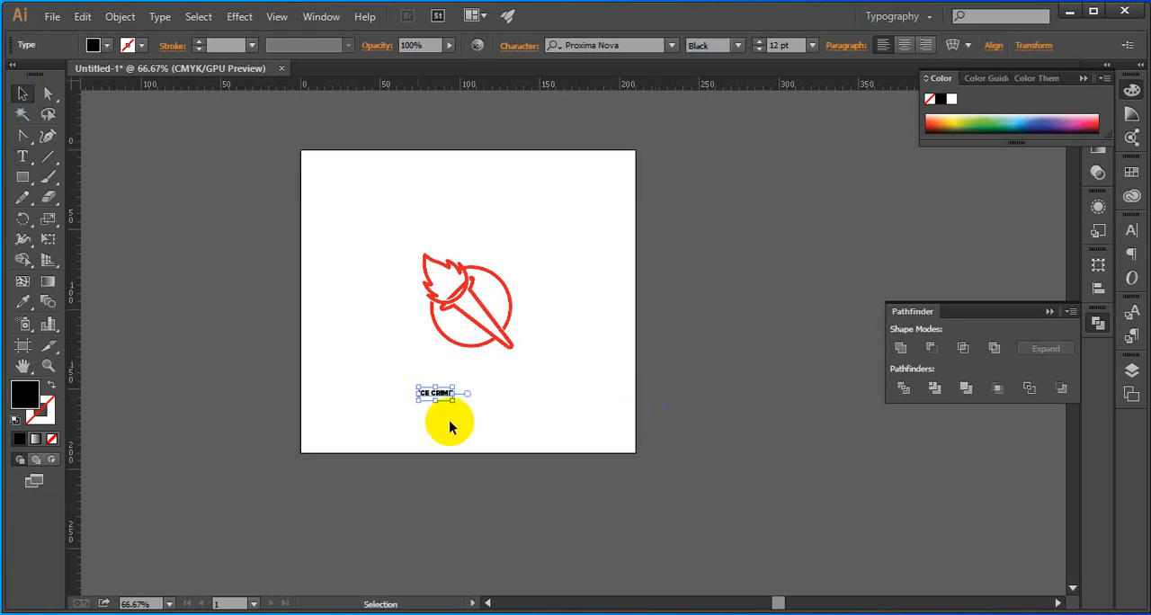
{"action": "left_click_drag", "start_coordinate": [453, 401], "coordinate": [568, 456]}
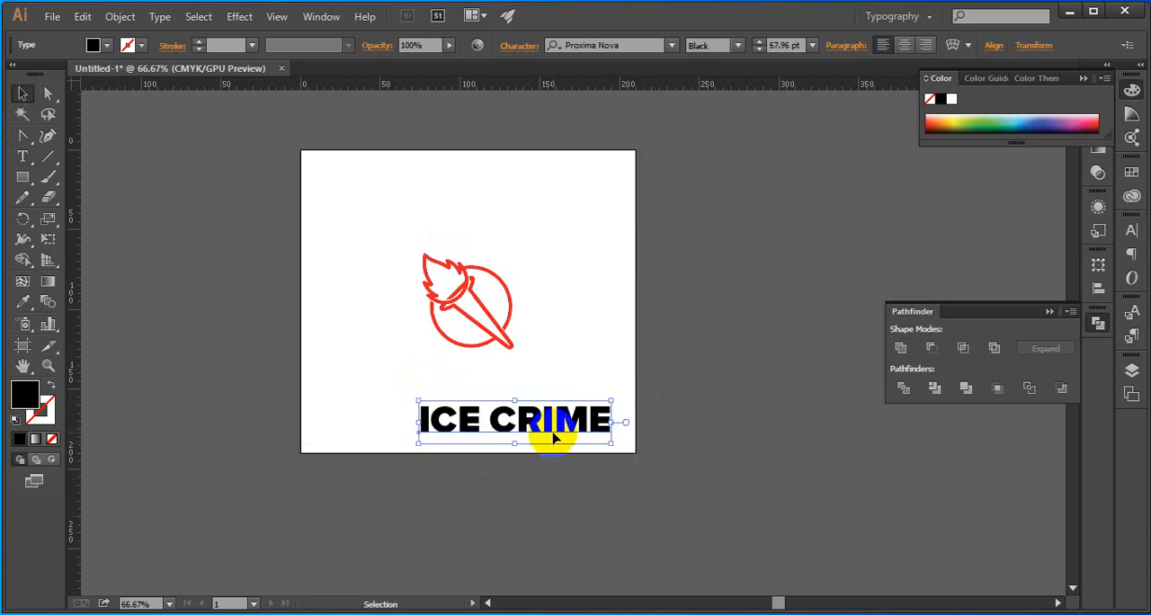
Correct the lettering below the torch so that it reads ICE CREAM
{"action": "double_click", "coordinate": [552, 424]}
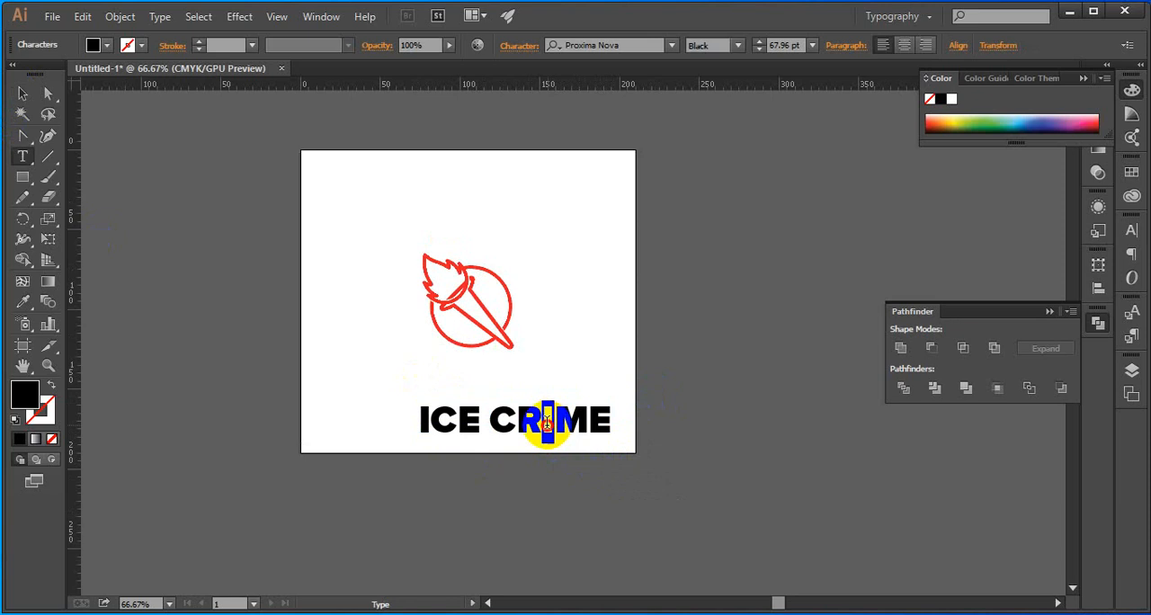
{"action": "type", "text": "EA"}
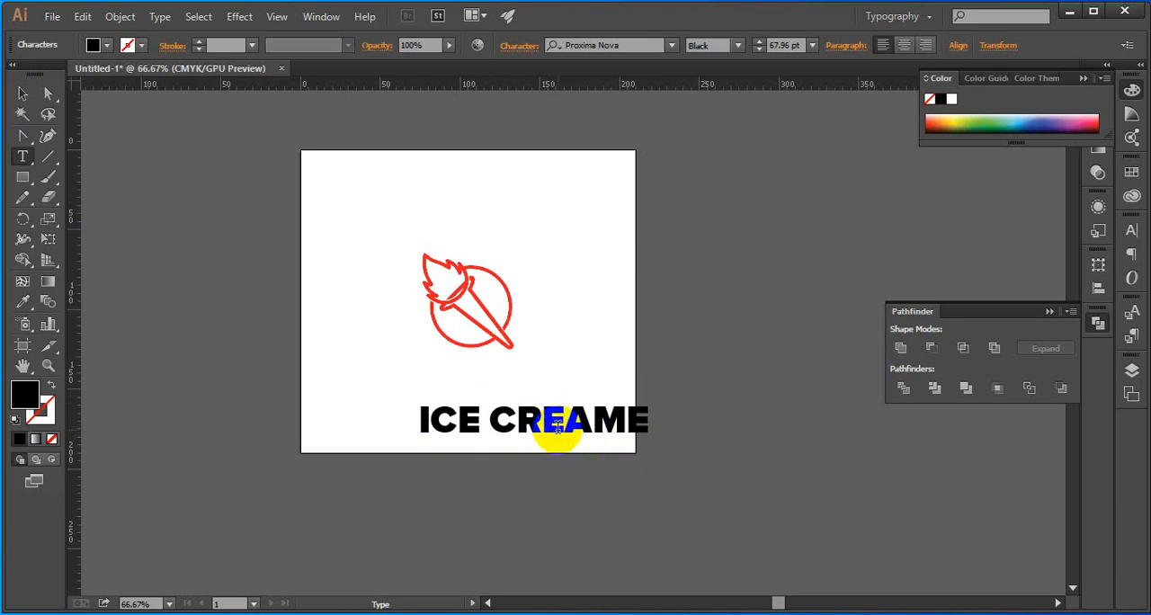
{"action": "left_click_drag", "start_coordinate": [615, 421], "coordinate": [628, 424]}
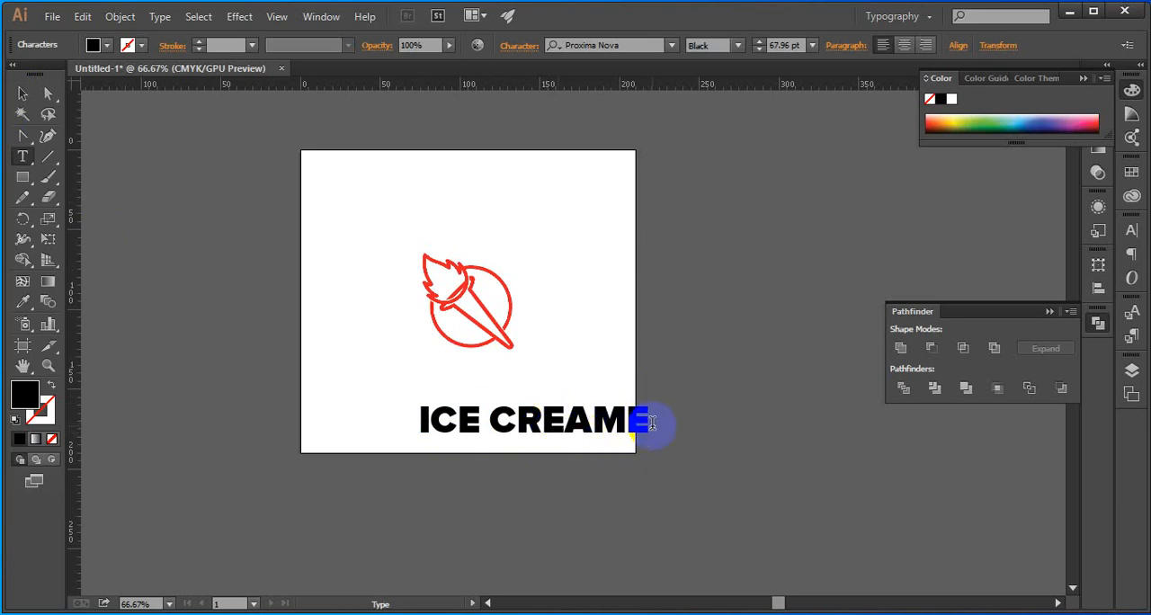
{"action": "left_click", "coordinate": [23, 92]}
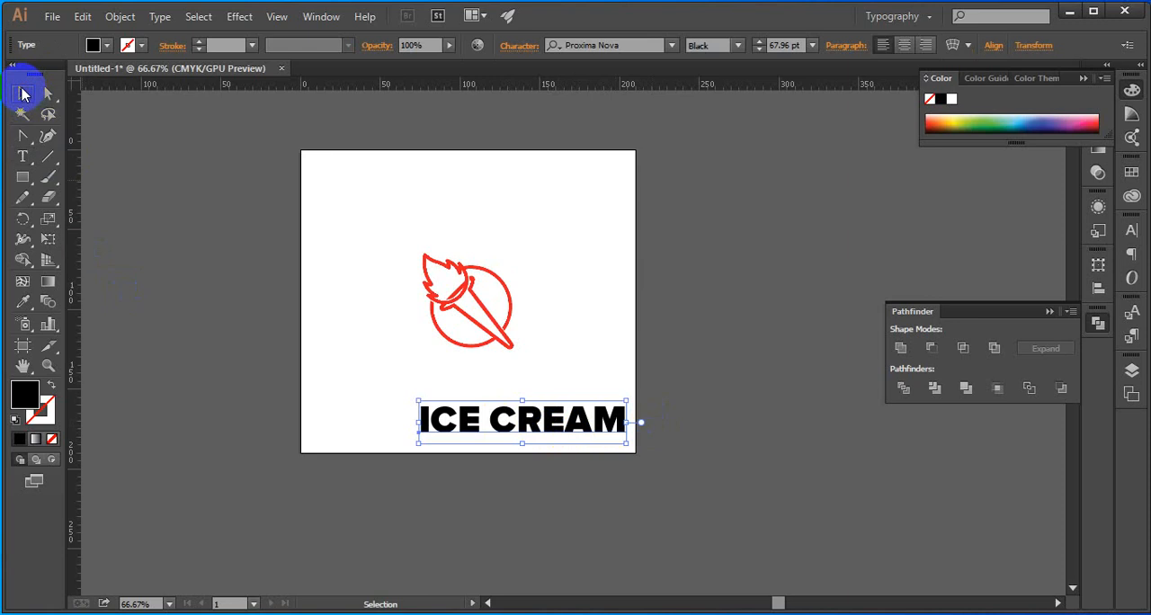
{"action": "double_click", "coordinate": [518, 423]}
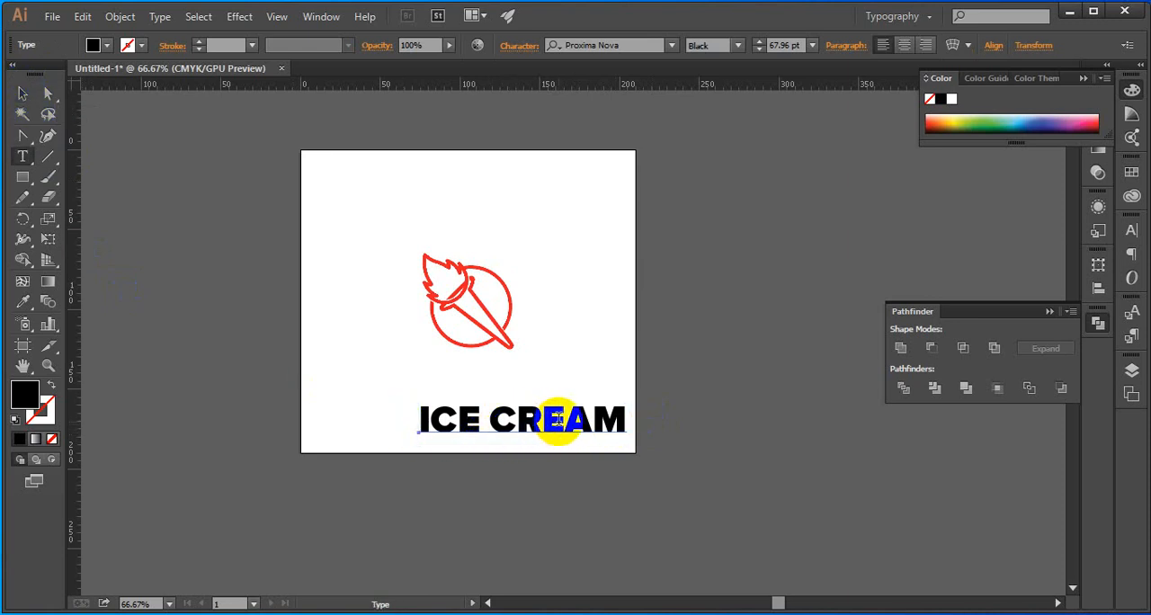
{"action": "left_click", "coordinate": [22, 92]}
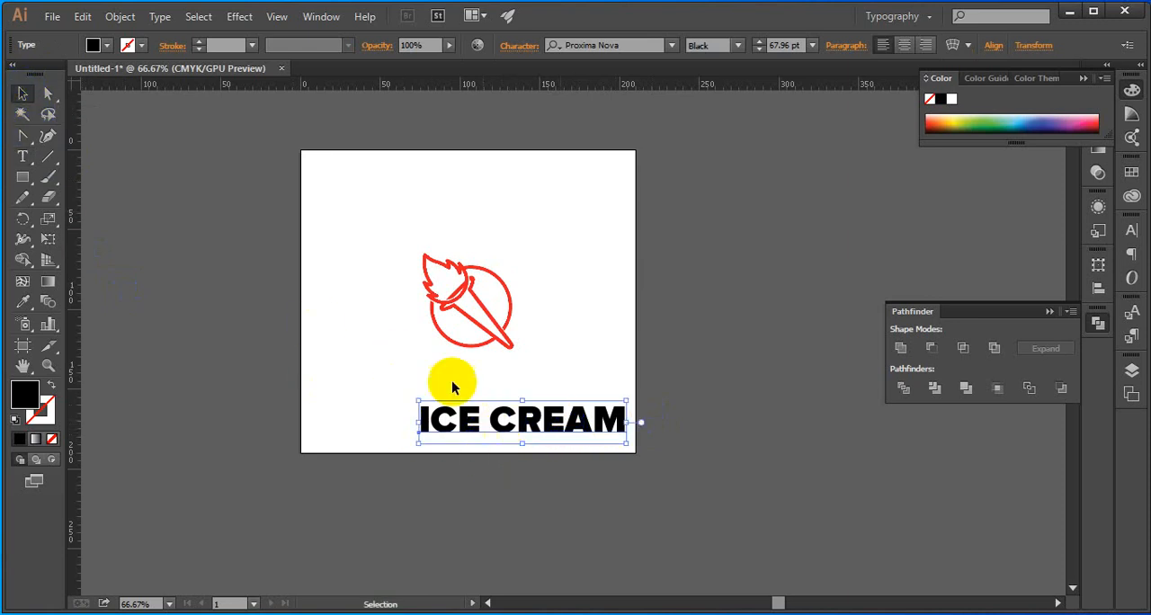
Keep the ICE CREAM text in Proxima Nova and change its font style to Bold
{"action": "left_click", "coordinate": [670, 45]}
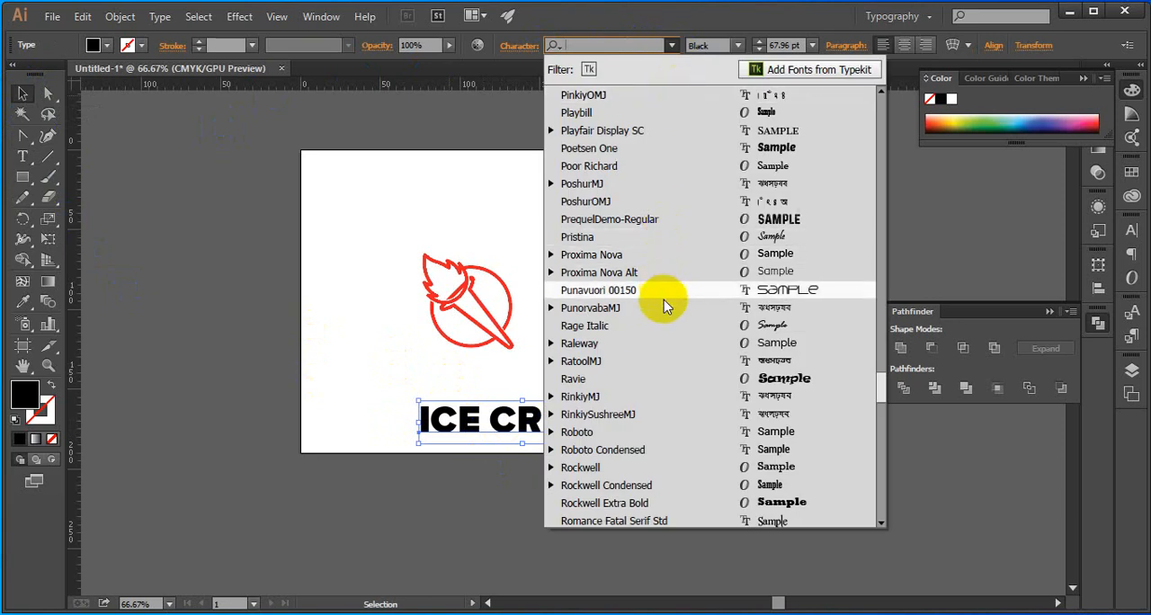
{"action": "left_click", "coordinate": [669, 256]}
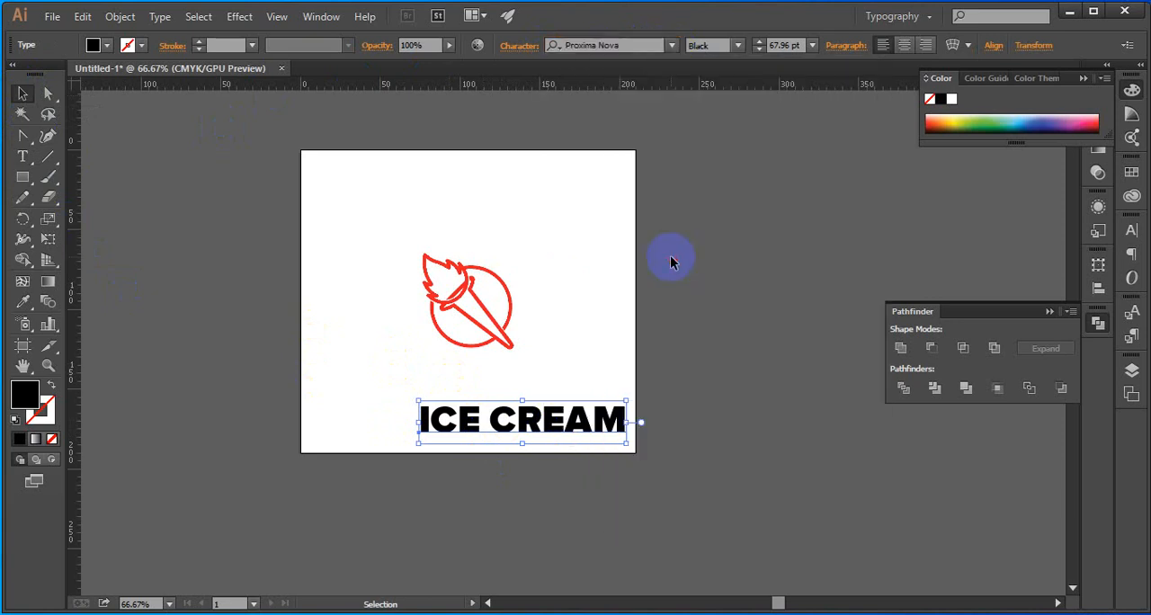
{"action": "left_click", "coordinate": [694, 46]}
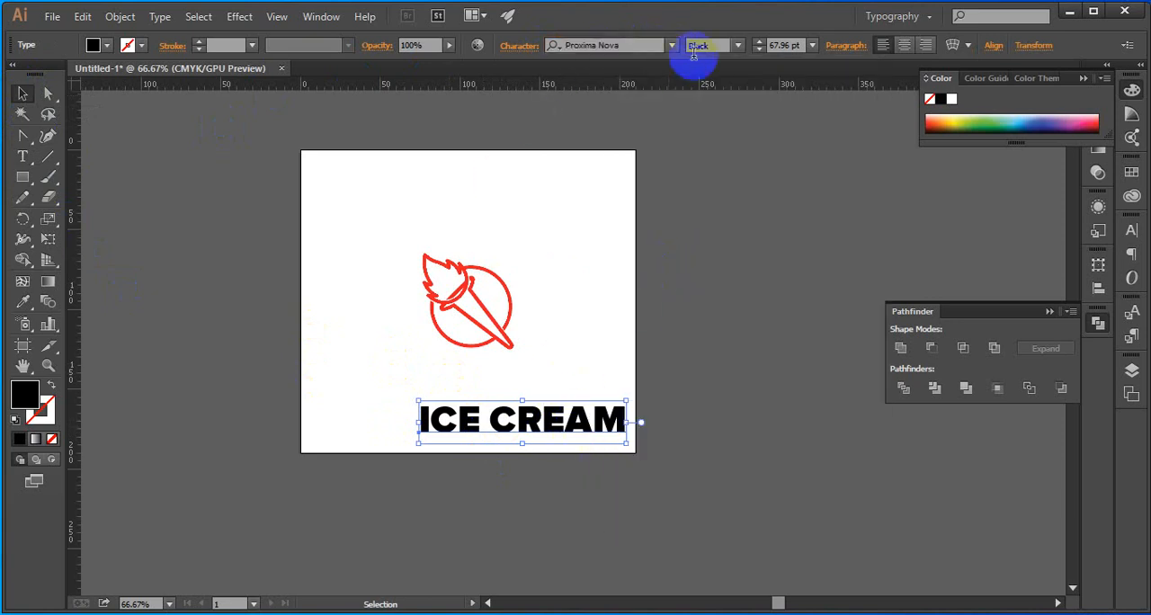
{"action": "left_click", "coordinate": [671, 45]}
{"action": "left_click", "coordinate": [721, 44]}
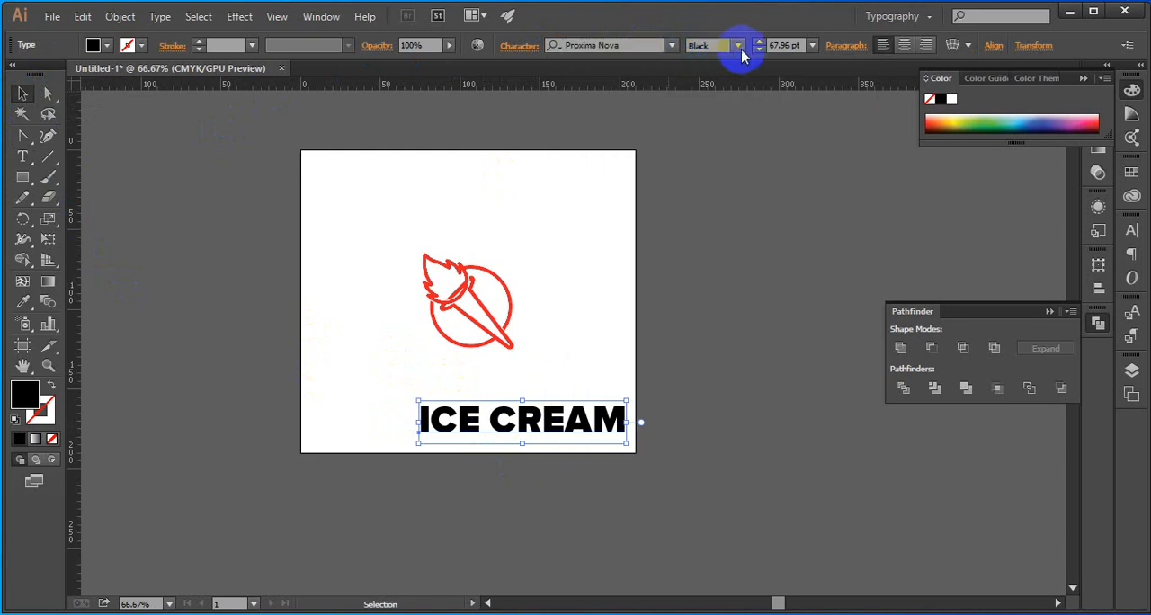
{"action": "left_click", "coordinate": [739, 47]}
{"action": "left_click", "coordinate": [727, 104]}
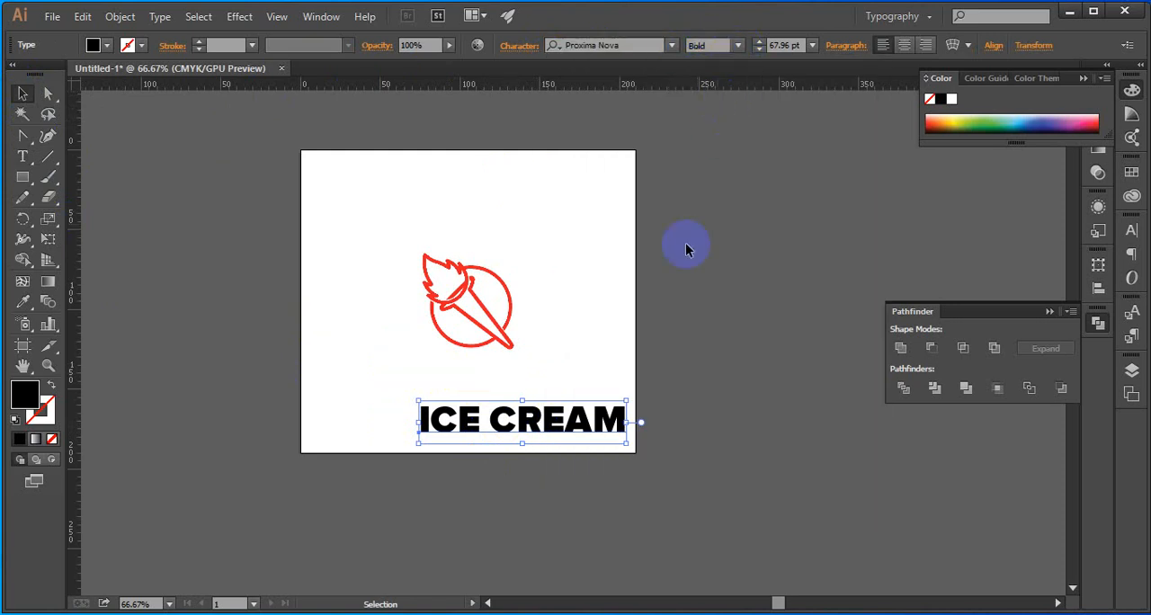
Move the ICE CREAM text directly beneath the torch and scale it down to about 52 pt
{"action": "left_click", "coordinate": [584, 374]}
{"action": "left_click_drag", "start_coordinate": [539, 418], "coordinate": [474, 393]}
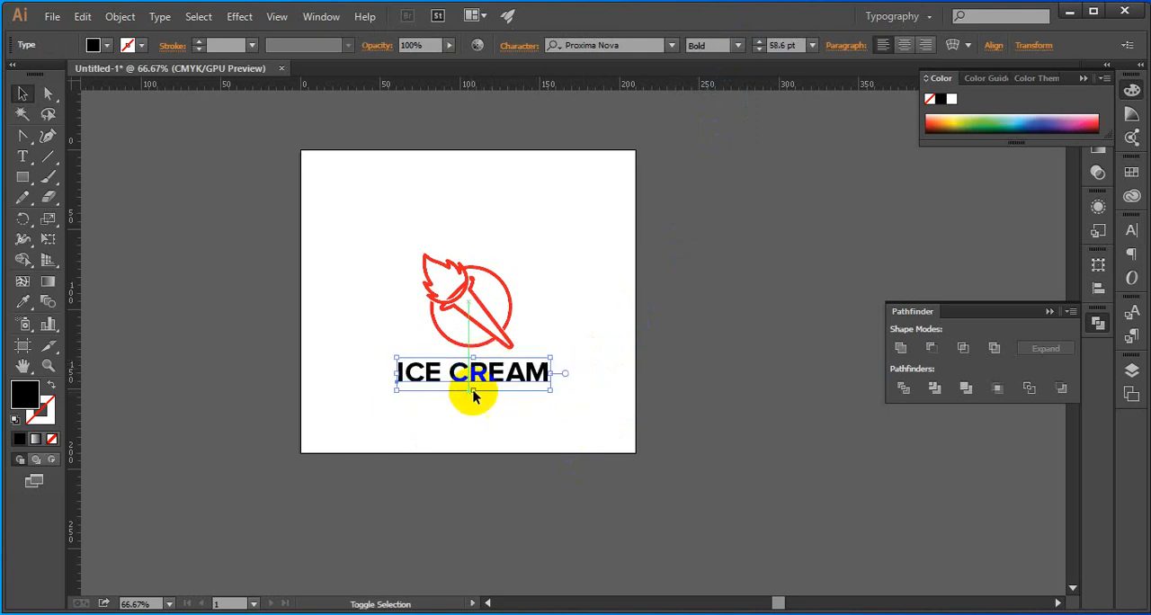
{"action": "left_click", "coordinate": [572, 361]}
{"action": "scroll", "coordinate": [499, 385], "scroll_direction": "up", "scroll_amount": 3}
{"action": "left_click", "coordinate": [586, 378]}
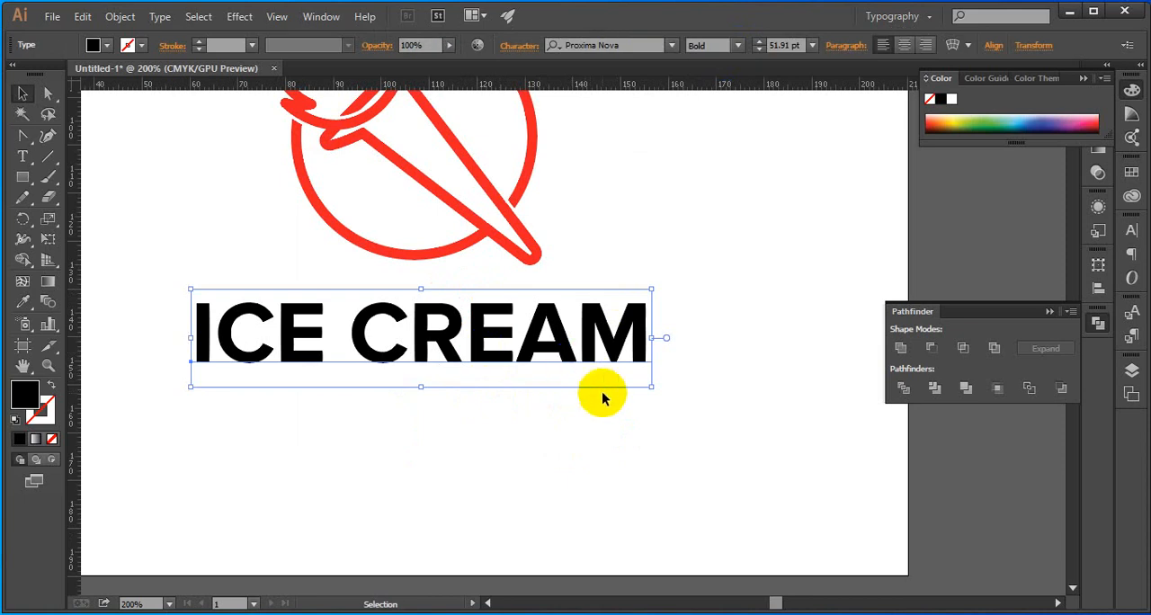
Convert the ICE CREAM text to outlines and centre it horizontally on the artboard
{"action": "key", "text": "ctrl"}
{"action": "key", "text": "ctrl+shift+o"}
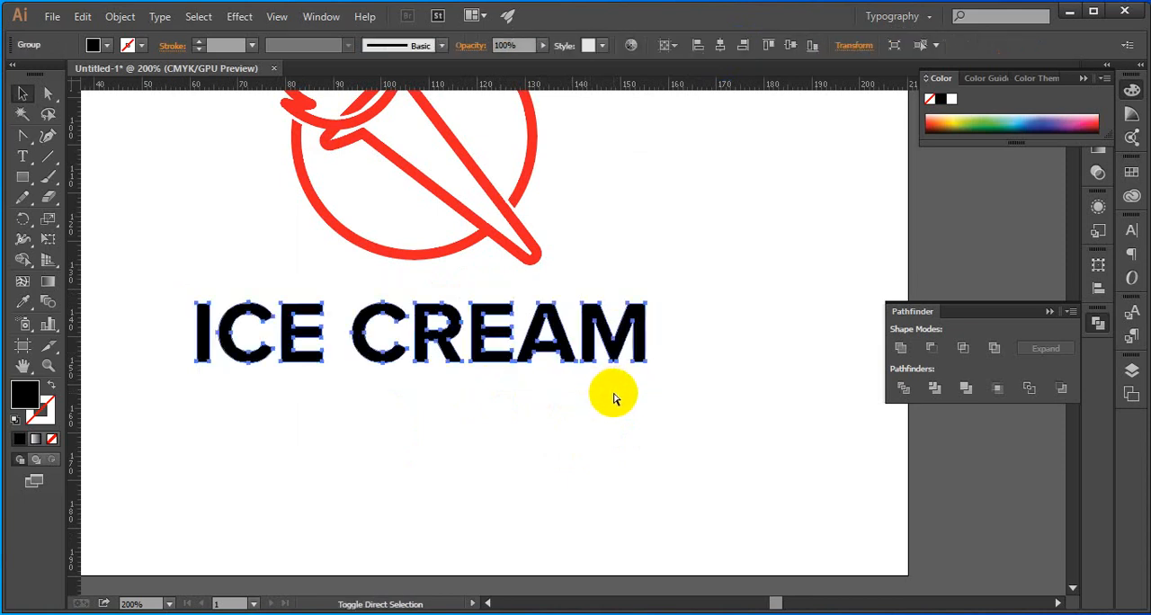
{"action": "left_click", "coordinate": [589, 380]}
{"action": "left_click", "coordinate": [501, 336]}
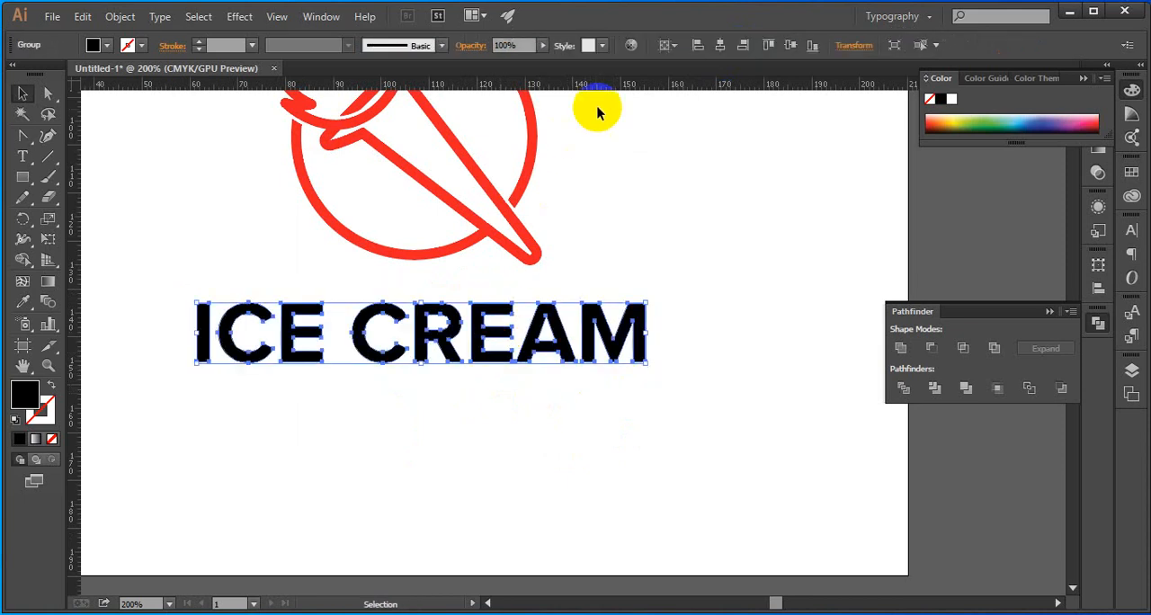
{"action": "left_click", "coordinate": [722, 45]}
{"action": "left_click", "coordinate": [792, 47]}
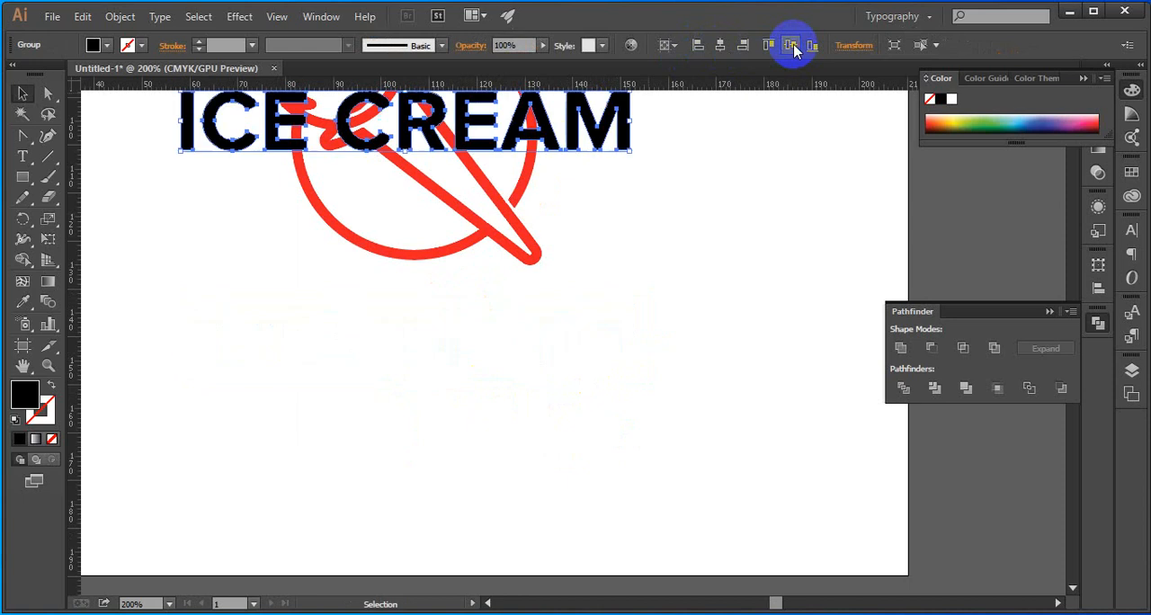
{"action": "key", "text": "ctrl+z"}
{"action": "left_click", "coordinate": [635, 309]}
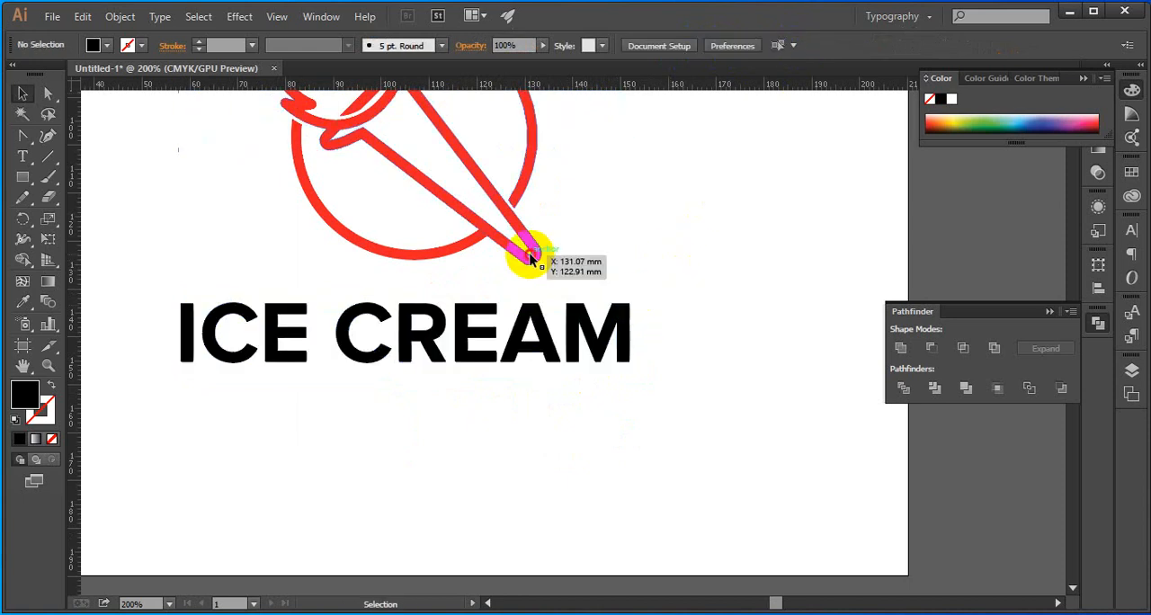
Apply the torch's red to the ICE CREAM lettering with the Eyedropper
{"action": "left_click", "coordinate": [529, 252]}
{"action": "left_click", "coordinate": [489, 363]}
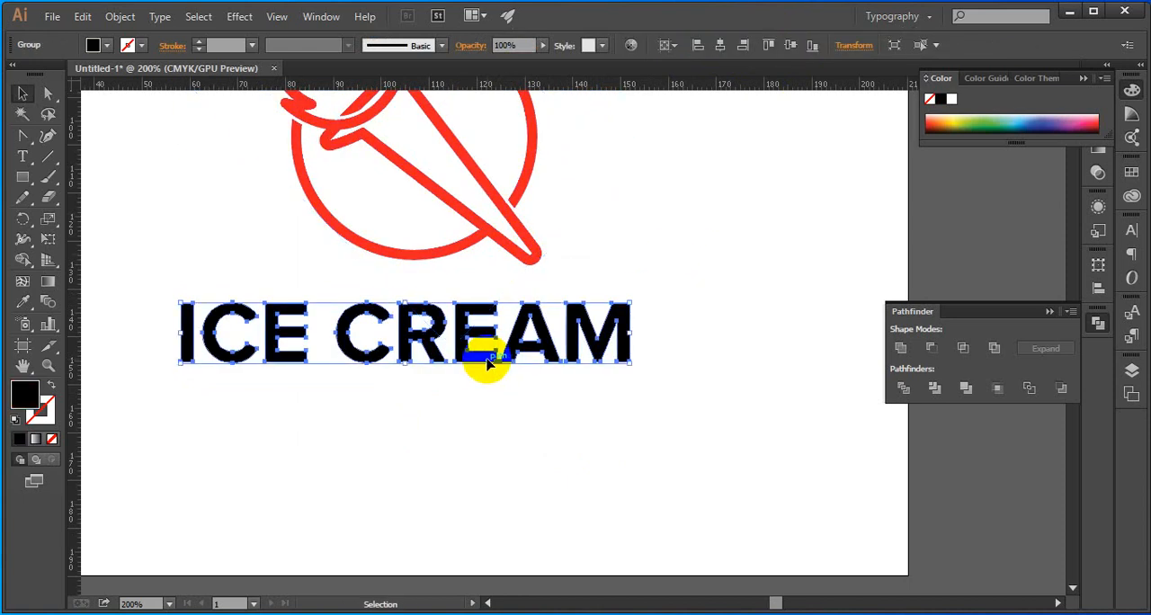
{"action": "key", "text": "i"}
{"action": "left_click", "coordinate": [494, 232]}
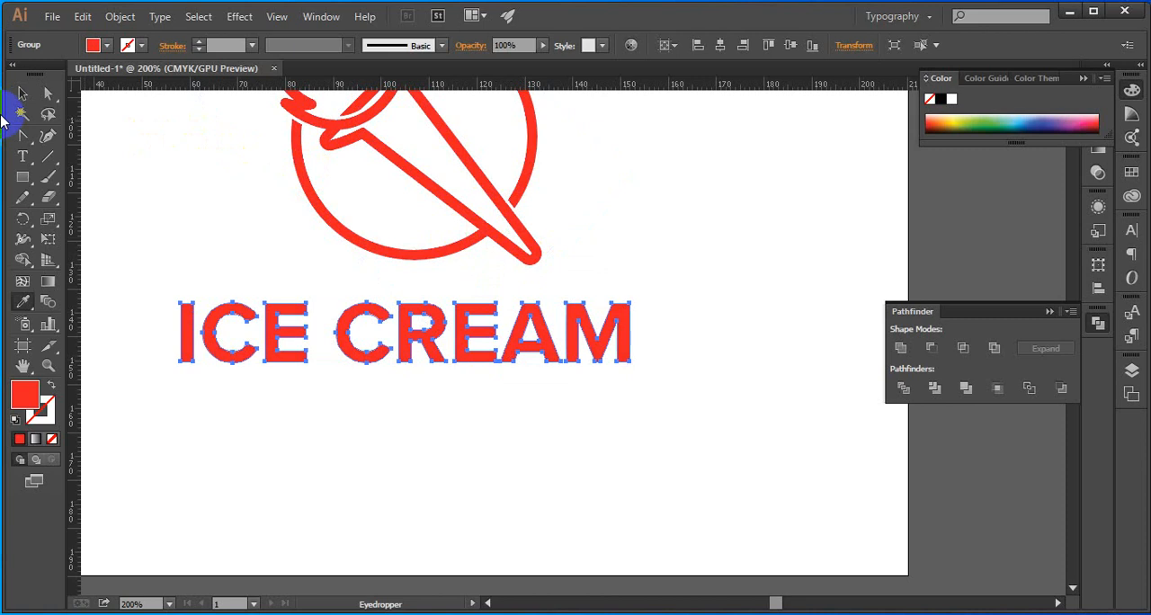
Change the fill of the ICE CREAM lettering to a slightly darker red in the Color Picker
{"action": "left_click", "coordinate": [23, 94]}
{"action": "left_click", "coordinate": [231, 334]}
{"action": "left_click", "coordinate": [268, 335]}
{"action": "left_click", "coordinate": [20, 407]}
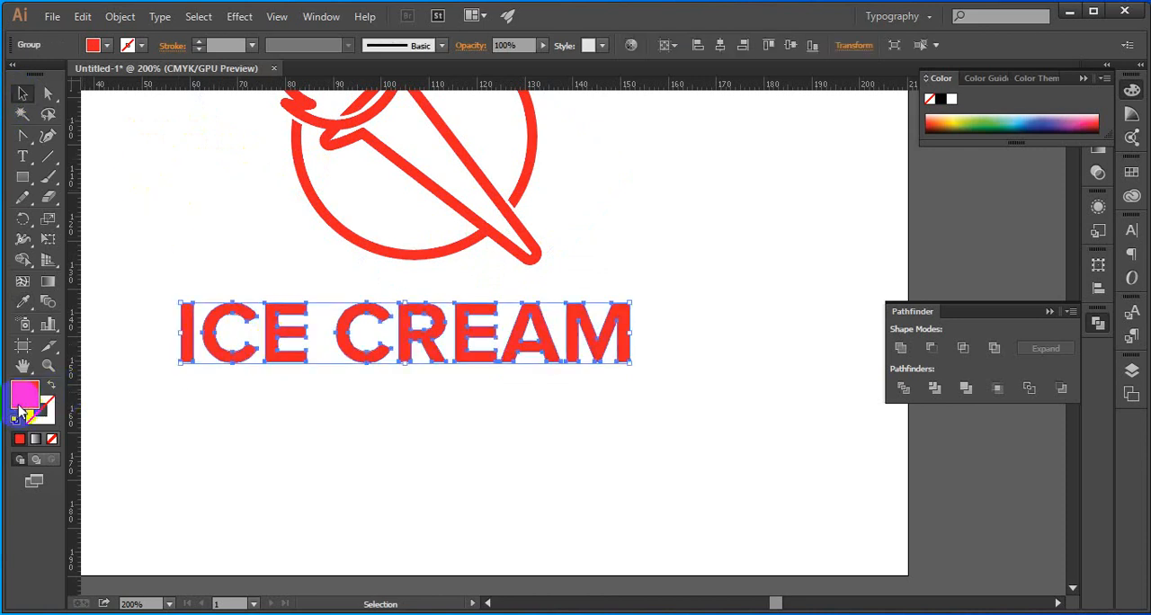
{"action": "double_click", "coordinate": [24, 406]}
{"action": "left_click_drag", "start_coordinate": [771, 335], "coordinate": [847, 278]}
{"action": "left_click", "coordinate": [1047, 240]}
{"action": "left_click", "coordinate": [779, 328]}
{"action": "scroll", "coordinate": [781, 328], "scroll_direction": "down", "scroll_amount": 2}
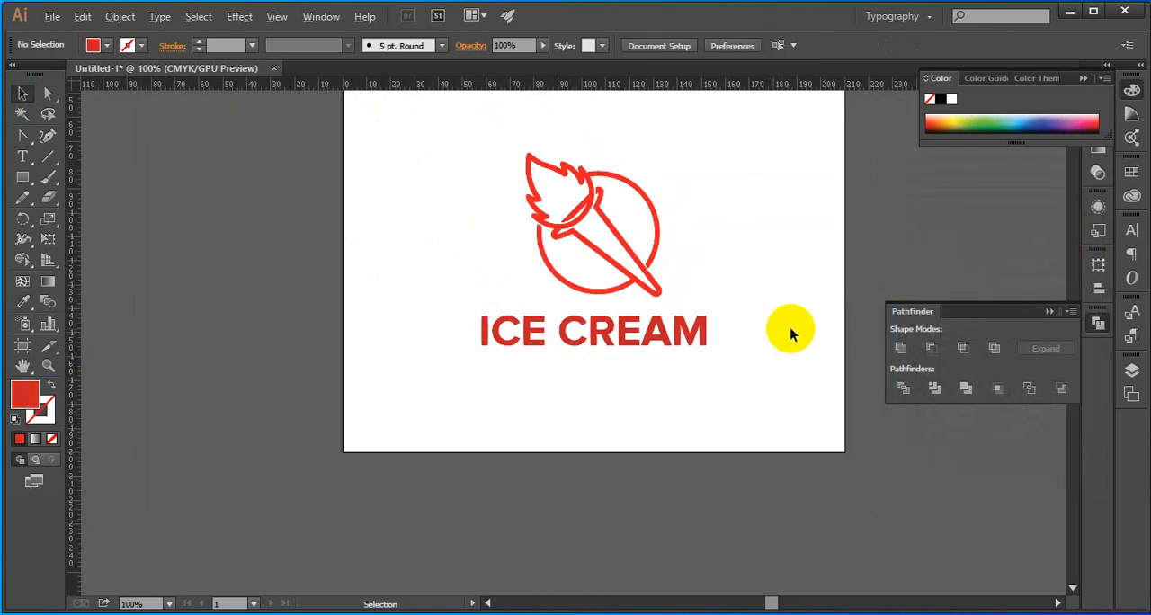
Collapse the Pathfinder options and align the torch and the ICE CREAM lettering on their horizontal centres
{"action": "left_click", "coordinate": [1045, 312]}
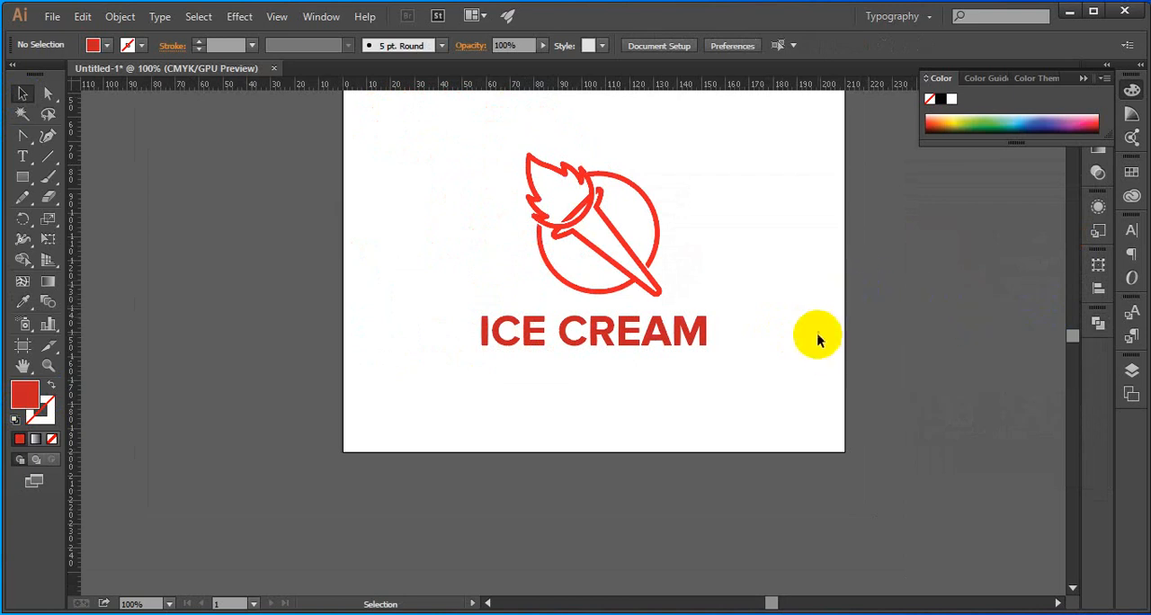
{"action": "scroll", "coordinate": [818, 339], "scroll_direction": "down", "scroll_amount": 1}
{"action": "left_click_drag", "start_coordinate": [624, 324], "coordinate": [630, 337]}
{"action": "left_click", "coordinate": [724, 46]}
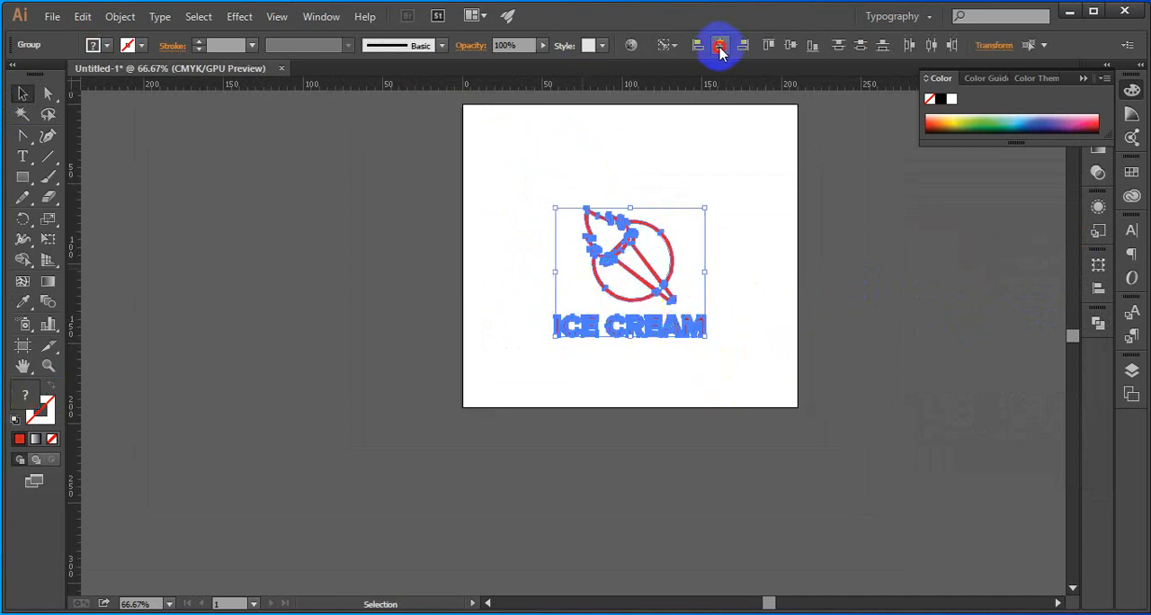
{"action": "left_click", "coordinate": [778, 279]}
Scale the ICE CREAM lettering down proportionally until it is only slightly wider than the torch mark
{"action": "scroll", "coordinate": [689, 322], "scroll_direction": "up", "scroll_amount": 2}
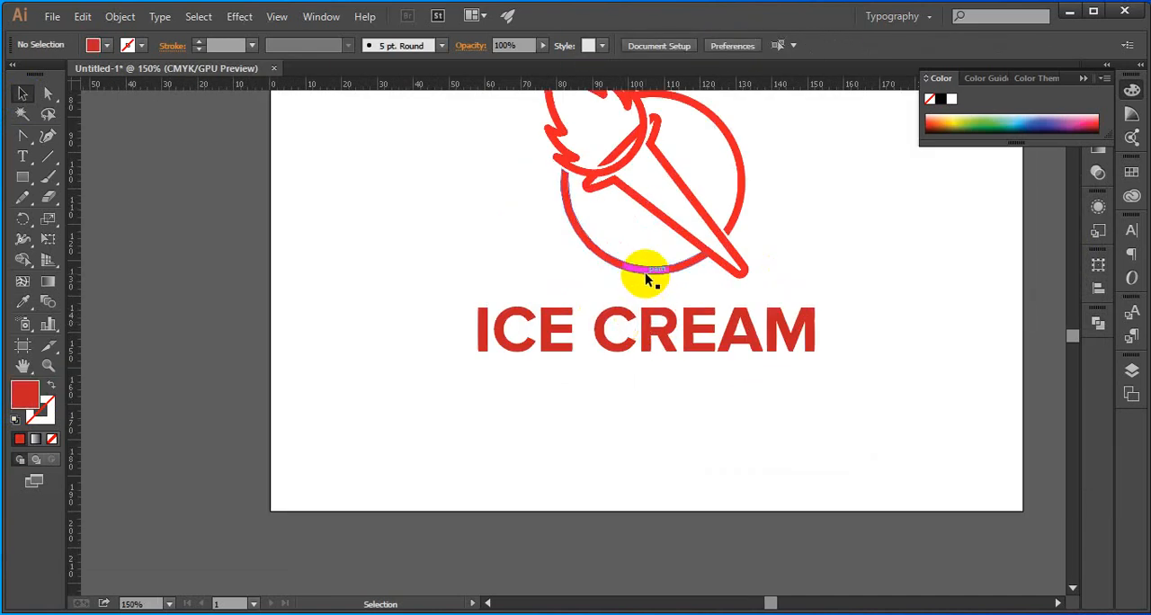
{"action": "left_click", "coordinate": [645, 272]}
{"action": "left_click", "coordinate": [653, 356]}
{"action": "left_click", "coordinate": [656, 338]}
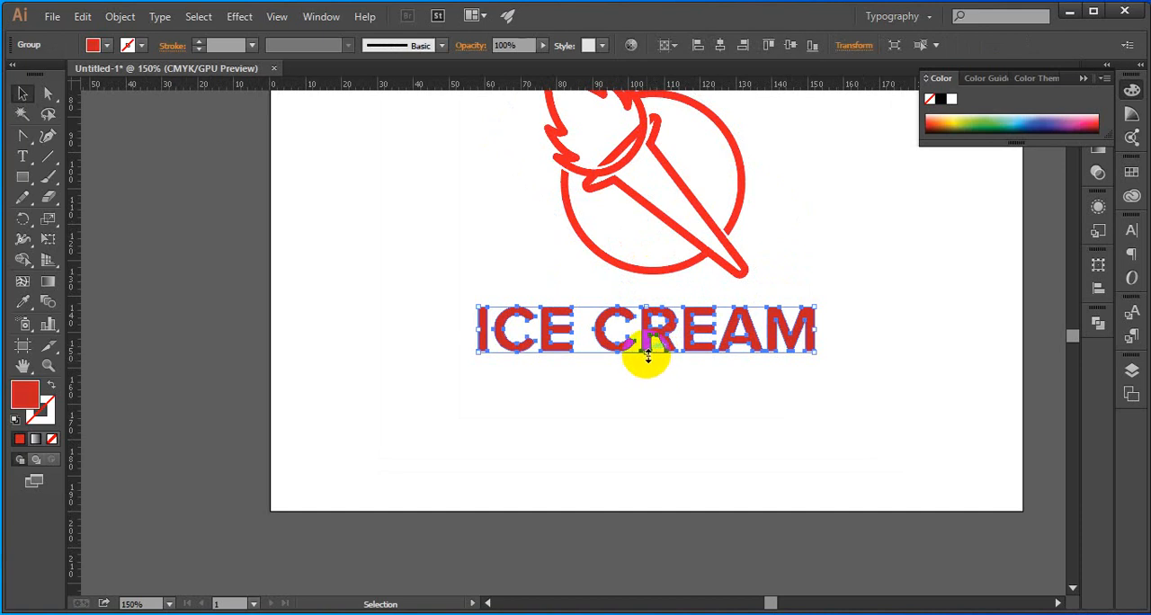
{"action": "left_click_drag", "start_coordinate": [648, 354], "coordinate": [648, 342]}
{"action": "left_click", "coordinate": [708, 383]}
Align the torch and the reduced ICE CREAM lettering on their horizontal centres again
{"action": "left_click_drag", "start_coordinate": [790, 398], "coordinate": [562, 226]}
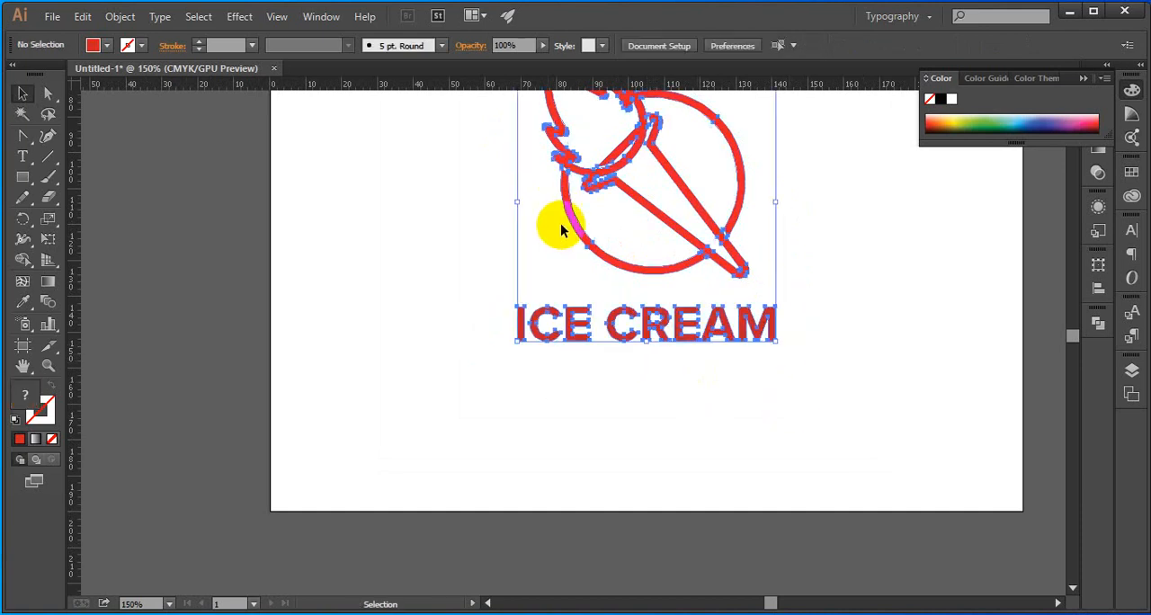
{"action": "left_click", "coordinate": [642, 269]}
{"action": "left_click", "coordinate": [727, 42]}
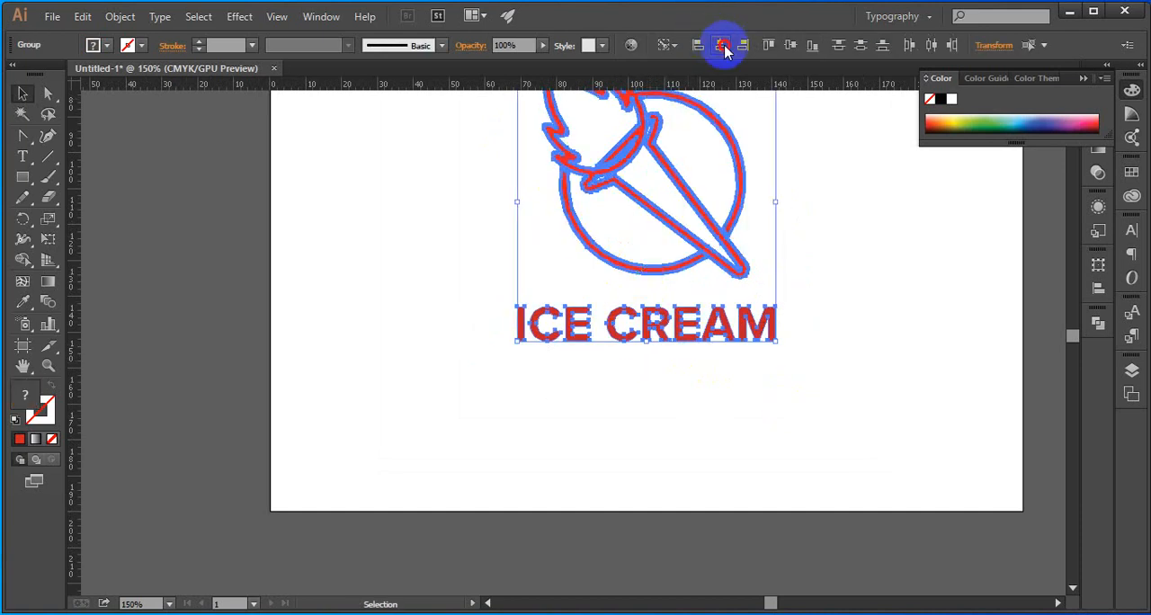
{"action": "left_click", "coordinate": [815, 360]}
{"action": "scroll", "coordinate": [816, 365], "scroll_direction": "down", "scroll_amount": 4}
{"action": "scroll", "coordinate": [797, 355], "scroll_direction": "up", "scroll_amount": 4}
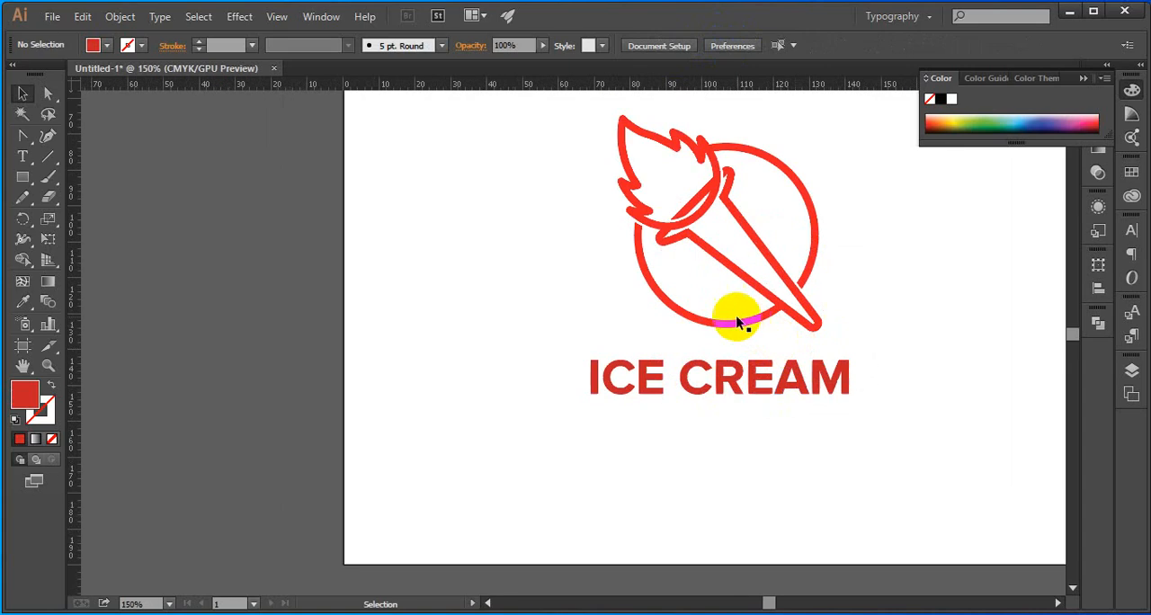
Enlarge the ICE CREAM lettering slightly beneath the torch, keeping its proportions
{"action": "left_click", "coordinate": [770, 160]}
{"action": "left_click", "coordinate": [710, 388]}
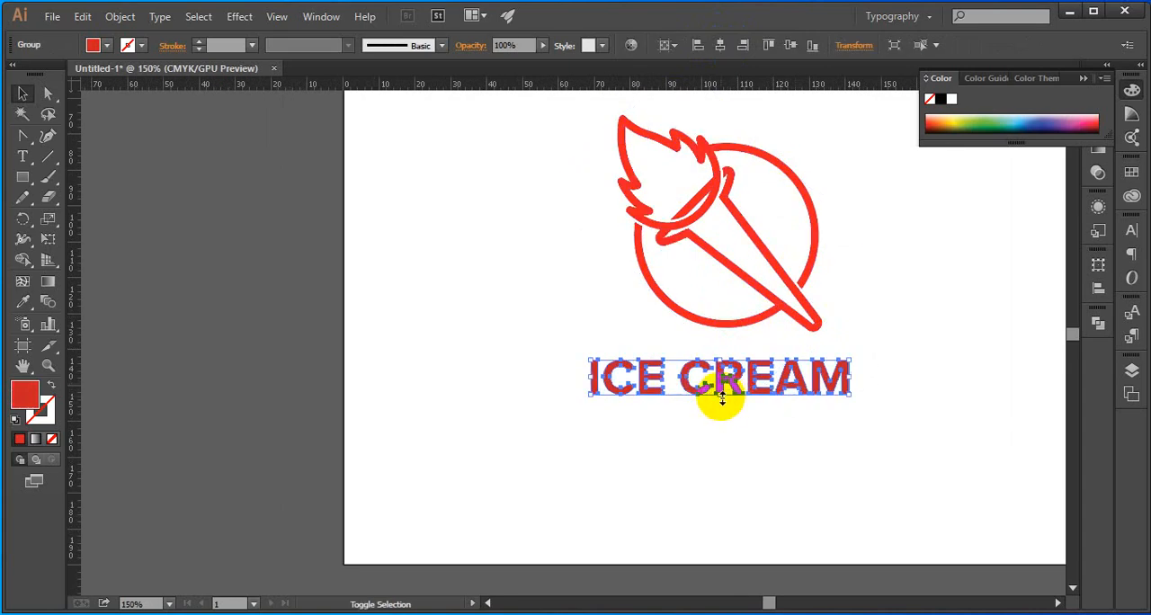
{"action": "left_click_drag", "start_coordinate": [722, 397], "coordinate": [722, 403]}
{"action": "left_click", "coordinate": [735, 441]}
{"action": "scroll", "coordinate": [725, 446], "scroll_direction": "down", "scroll_amount": 4}
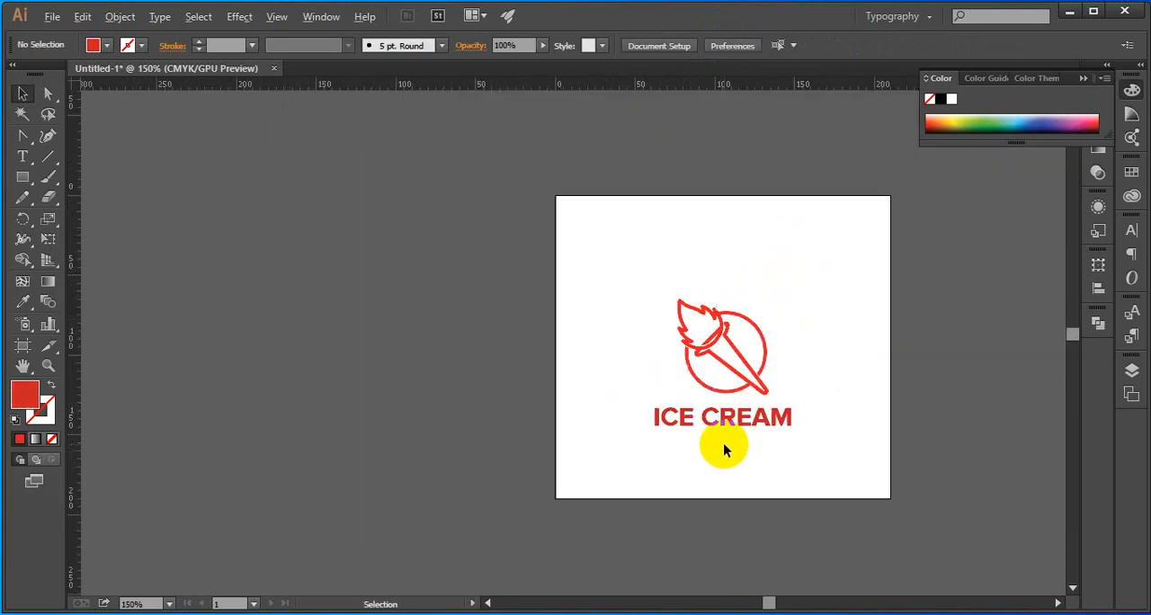
Group the torch with the ICE CREAM lettering and centre the group vertically on the artboard
{"action": "mouse_move", "coordinate": [800, 463]}
{"action": "left_mouse_down"}
{"action": "mouse_move", "coordinate": [638, 367]}
{"action": "mouse_move", "coordinate": [626, 344]}
{"action": "left_mouse_up"}
{"action": "key", "text": "ctrl+g"}
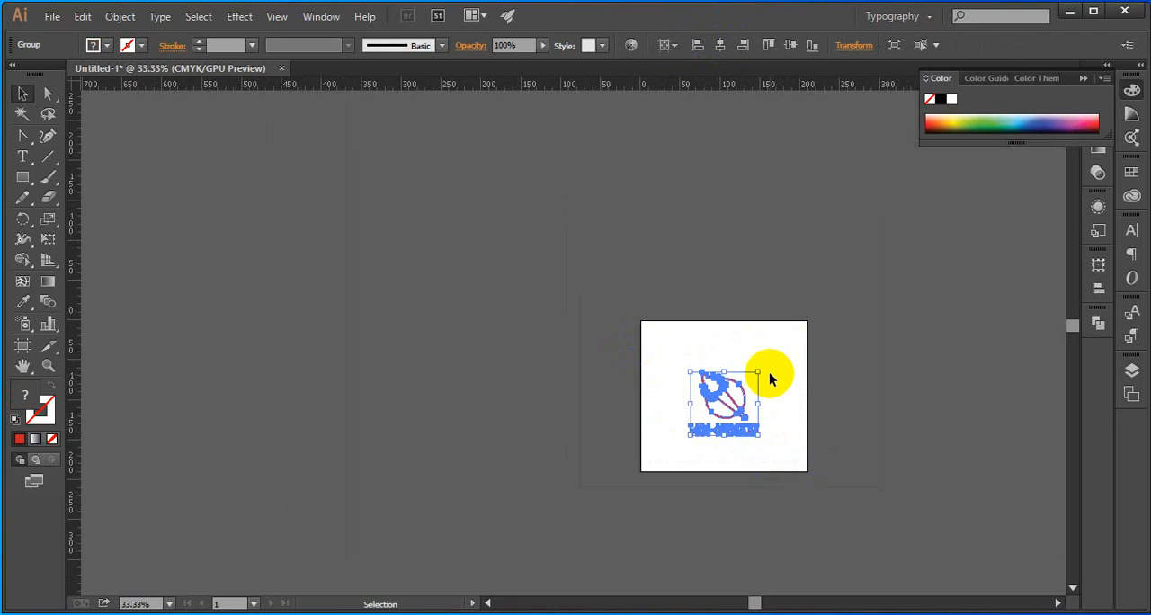
{"action": "left_click", "coordinate": [791, 46]}
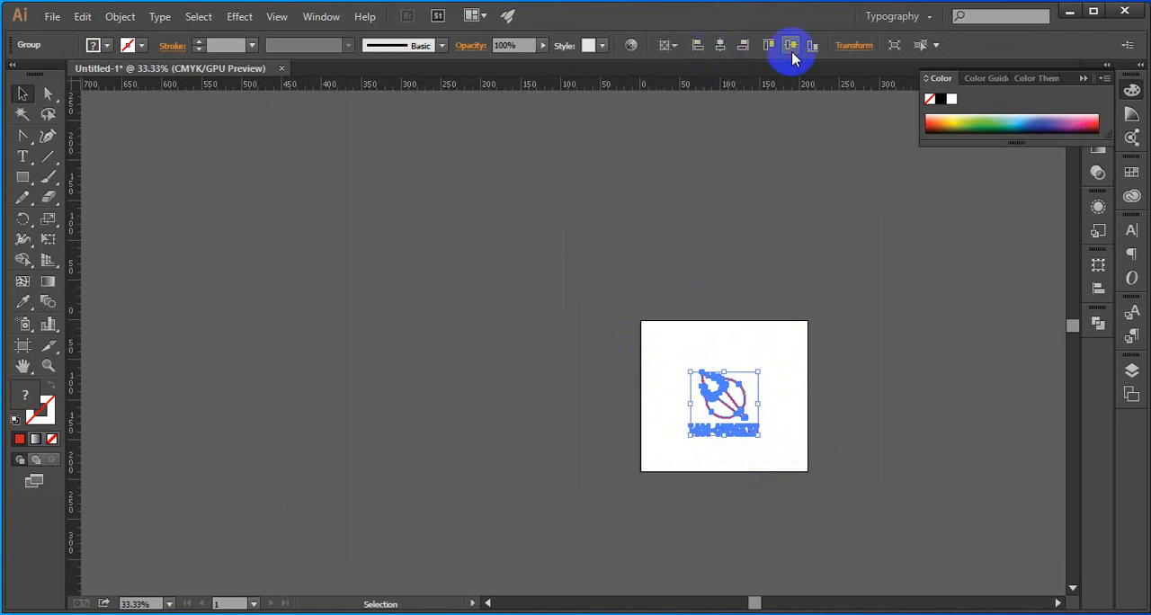
{"action": "left_click", "coordinate": [803, 344]}
Ungroup the logo and place a copy of the torch mark in the lower right corner of the artboard
{"action": "scroll", "coordinate": [784, 441], "scroll_direction": "up", "scroll_amount": 2}
{"action": "left_click_drag", "start_coordinate": [776, 458], "coordinate": [679, 448]}
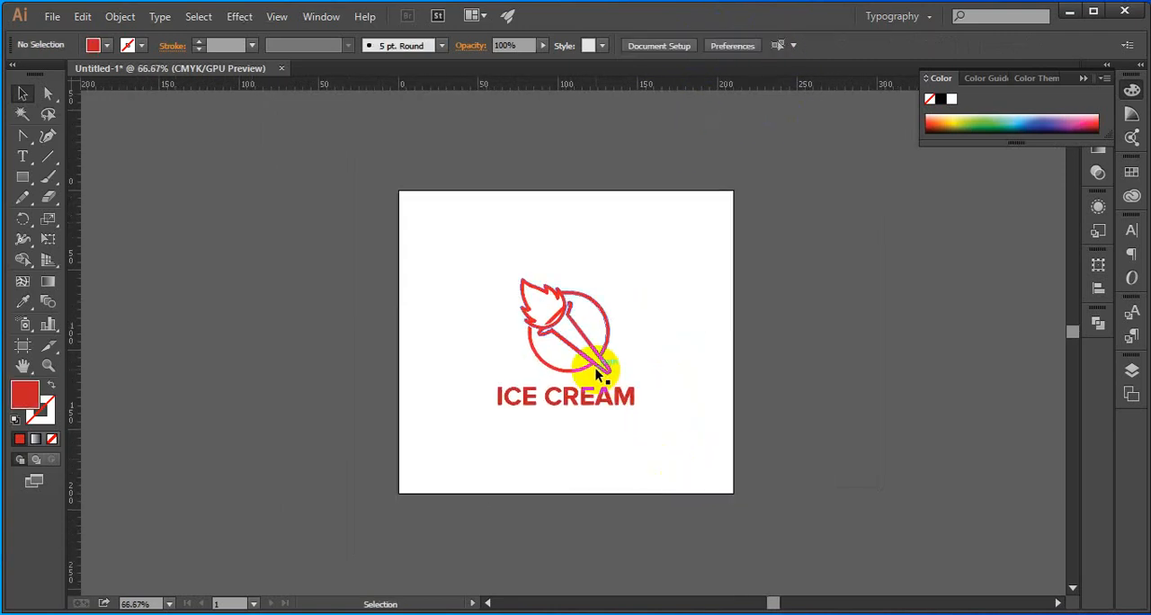
{"action": "right_click", "coordinate": [597, 373]}
{"action": "left_click", "coordinate": [663, 469]}
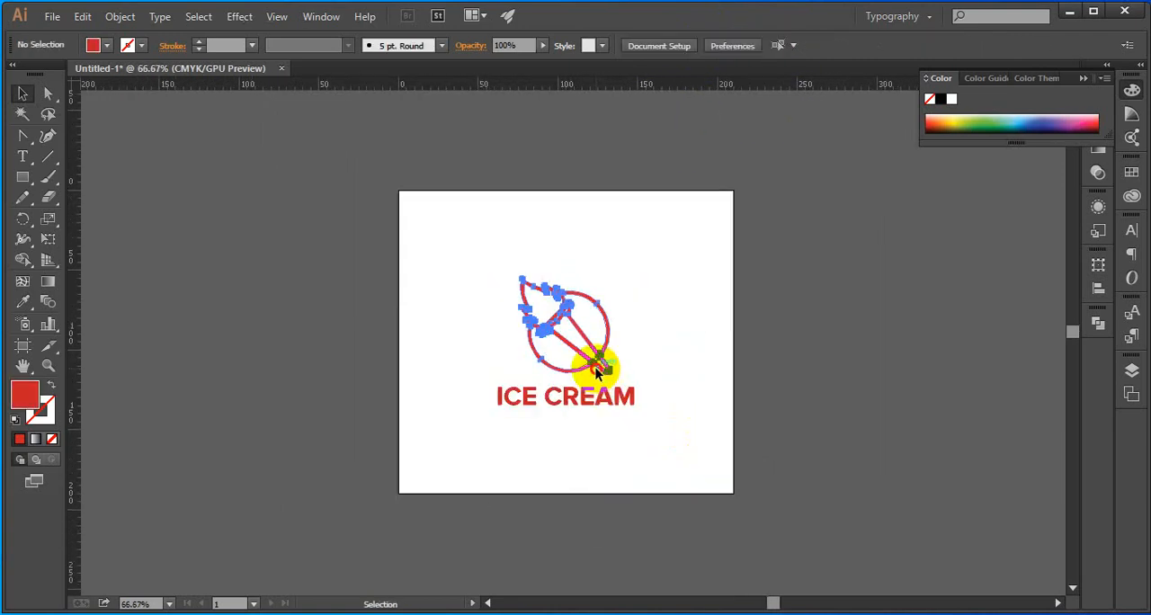
{"action": "left_click_drag", "start_coordinate": [596, 367], "coordinate": [731, 465]}
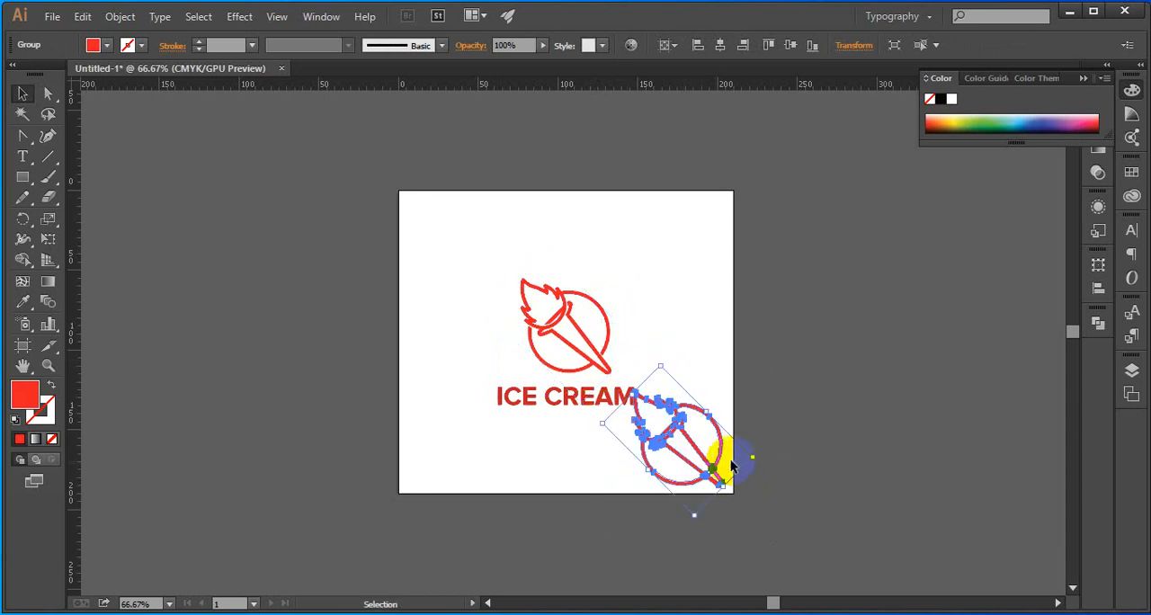
Unite the shapes of the torch copy in the artboard's lower right corner into one compound with Pathfinder
{"action": "left_click", "coordinate": [739, 367]}
{"action": "left_click", "coordinate": [694, 406]}
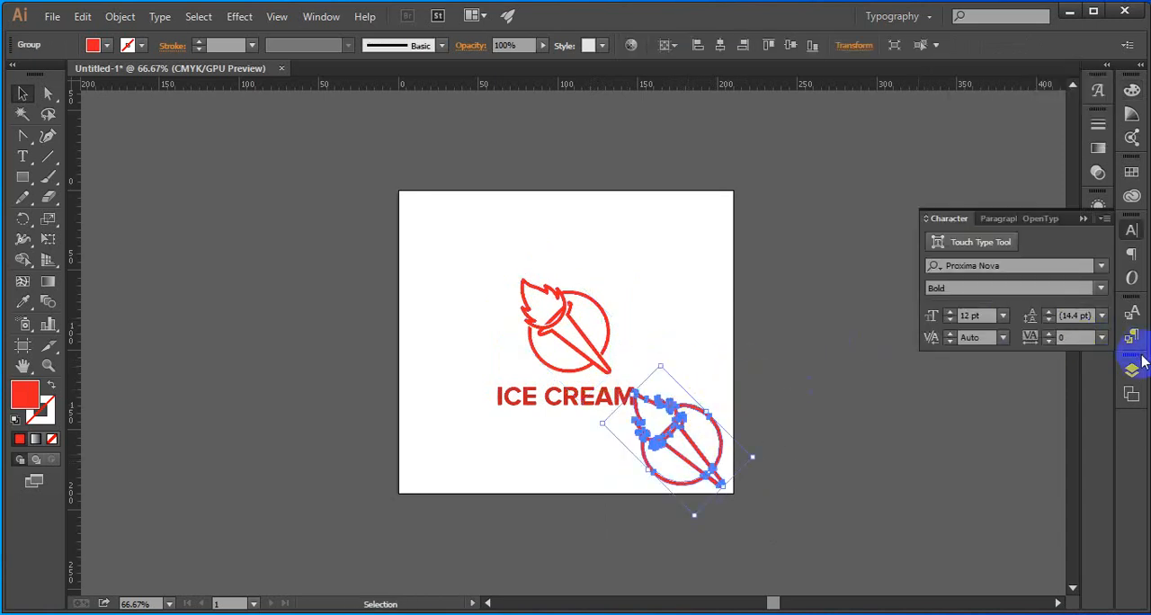
{"action": "left_click", "coordinate": [1126, 374]}
{"action": "left_click", "coordinate": [1098, 322]}
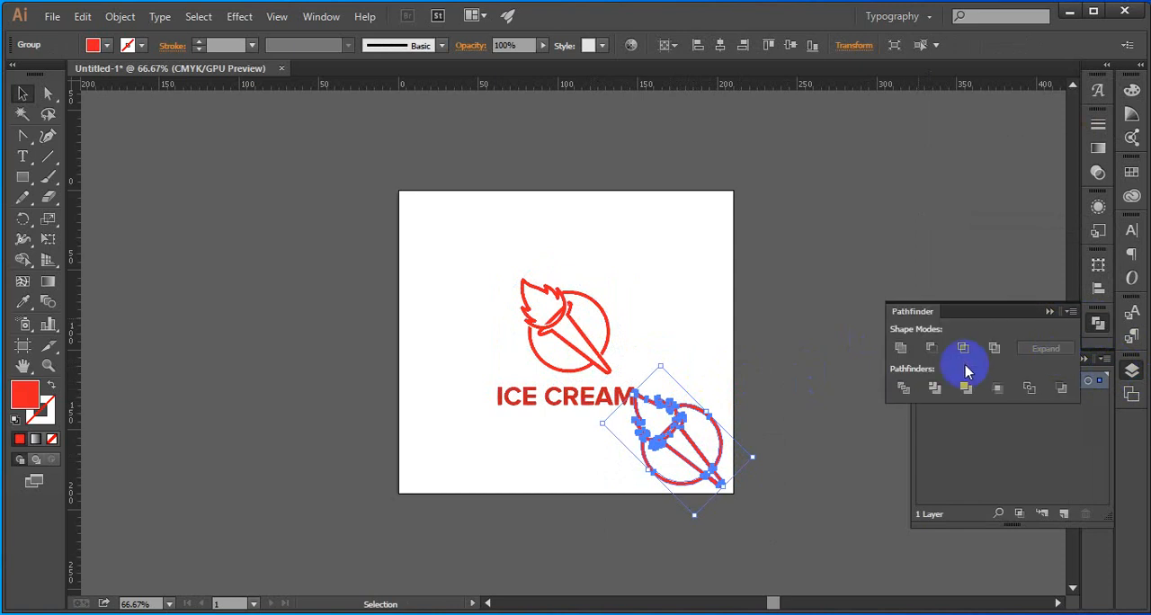
{"action": "left_click", "coordinate": [900, 347]}
{"action": "left_click", "coordinate": [761, 421]}
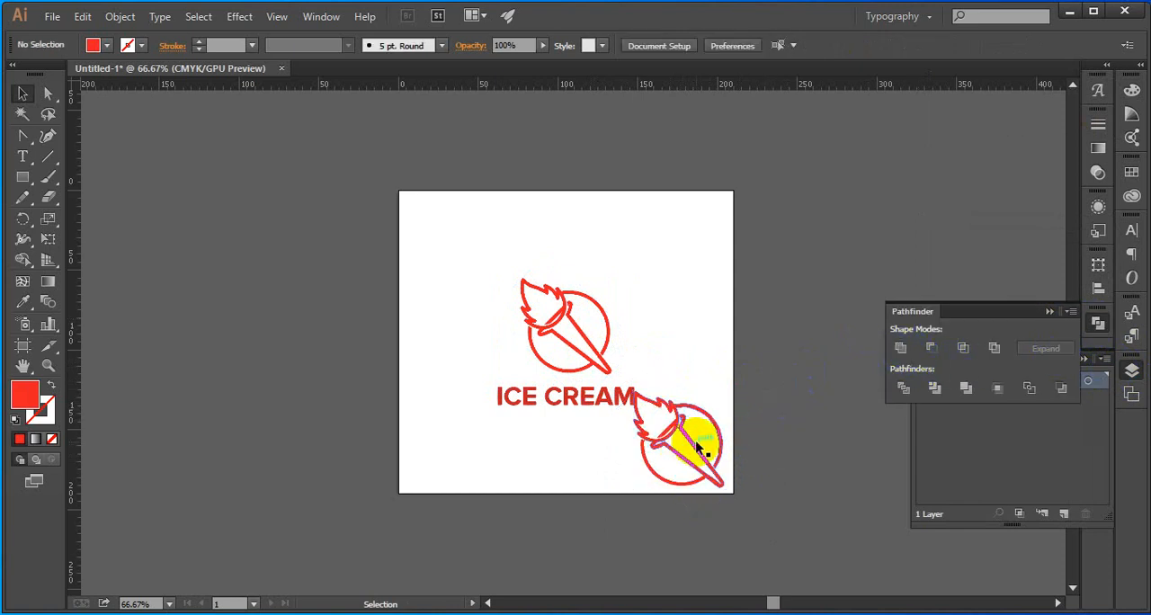
Enlarge the united torch copy and position it so it extends past the artboard's lower right corner
{"action": "left_click", "coordinate": [697, 447]}
{"action": "scroll", "coordinate": [696, 441], "scroll_direction": "down", "scroll_amount": 3}
{"action": "left_click_drag", "start_coordinate": [725, 364], "coordinate": [884, 535]}
{"action": "left_click_drag", "start_coordinate": [797, 475], "coordinate": [724, 417]}
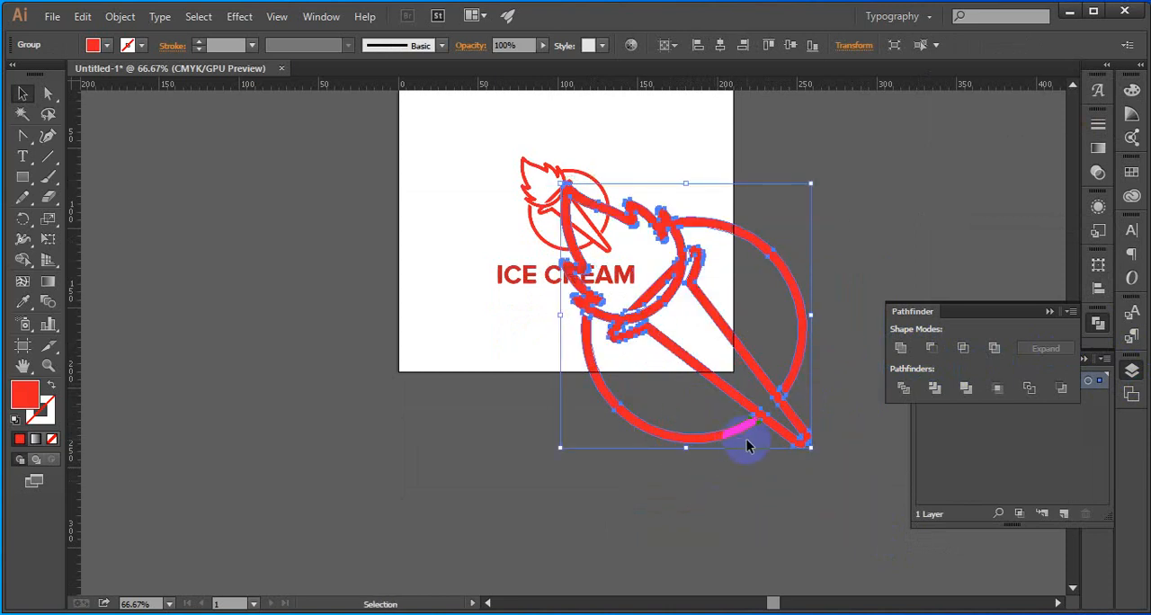
{"action": "left_click", "coordinate": [796, 499]}
{"action": "scroll", "coordinate": [781, 404], "scroll_direction": "up", "scroll_amount": 2}
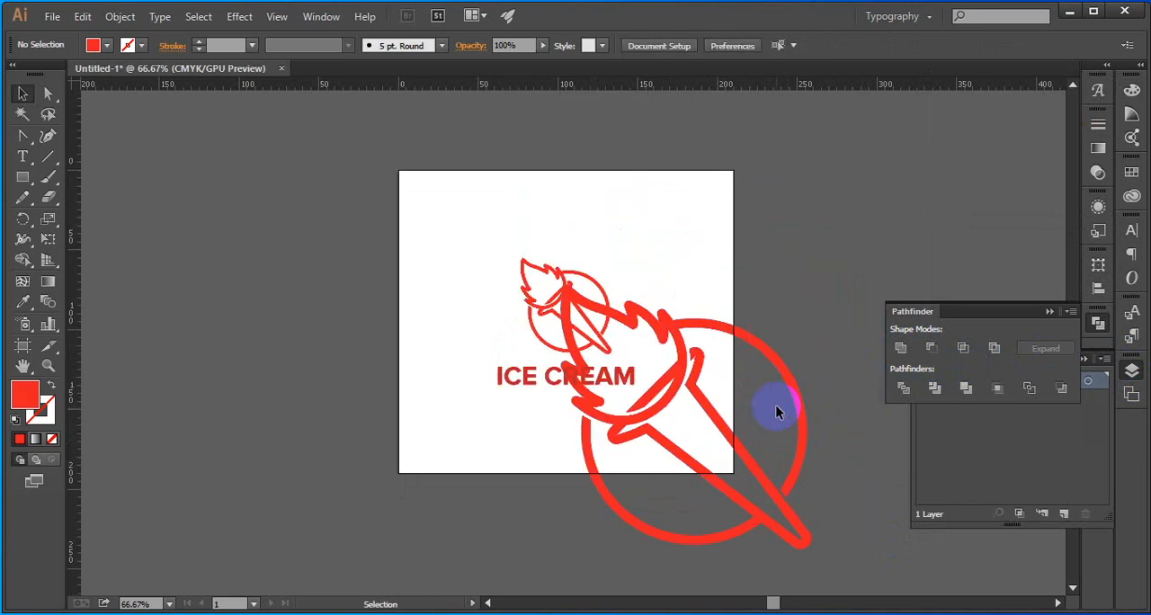
Set the opacity of the enlarged torch copy to 10% to make it a faint watermark
{"action": "mouse_move", "coordinate": [734, 494]}
{"action": "left_mouse_down"}
{"action": "mouse_move", "coordinate": [726, 486]}
{"action": "mouse_move", "coordinate": [726, 500]}
{"action": "left_mouse_up"}
{"action": "scroll", "coordinate": [731, 491], "scroll_direction": "up", "scroll_amount": 5}
{"action": "scroll", "coordinate": [729, 504], "scroll_direction": "down", "scroll_amount": 5}
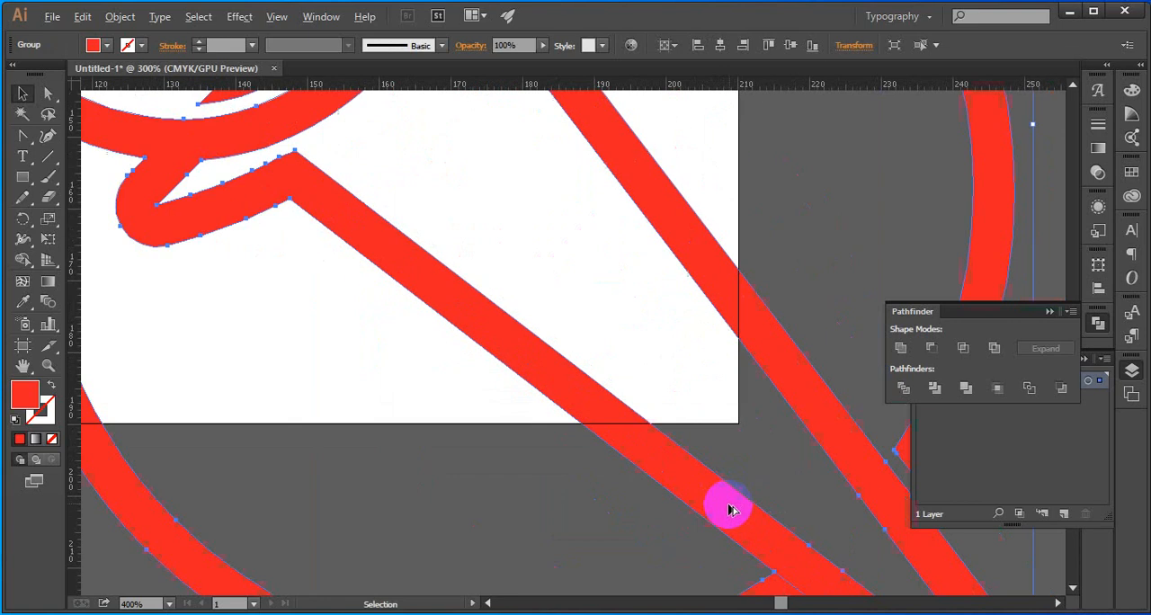
{"action": "left_click", "coordinate": [772, 336]}
{"action": "left_click", "coordinate": [740, 432]}
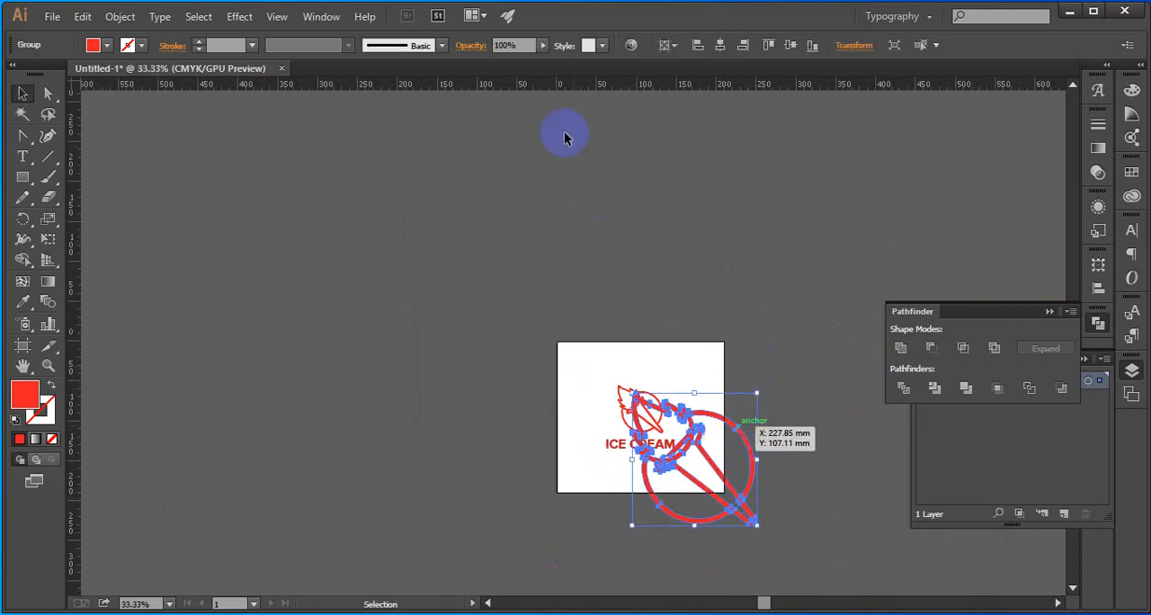
{"action": "left_click", "coordinate": [506, 41]}
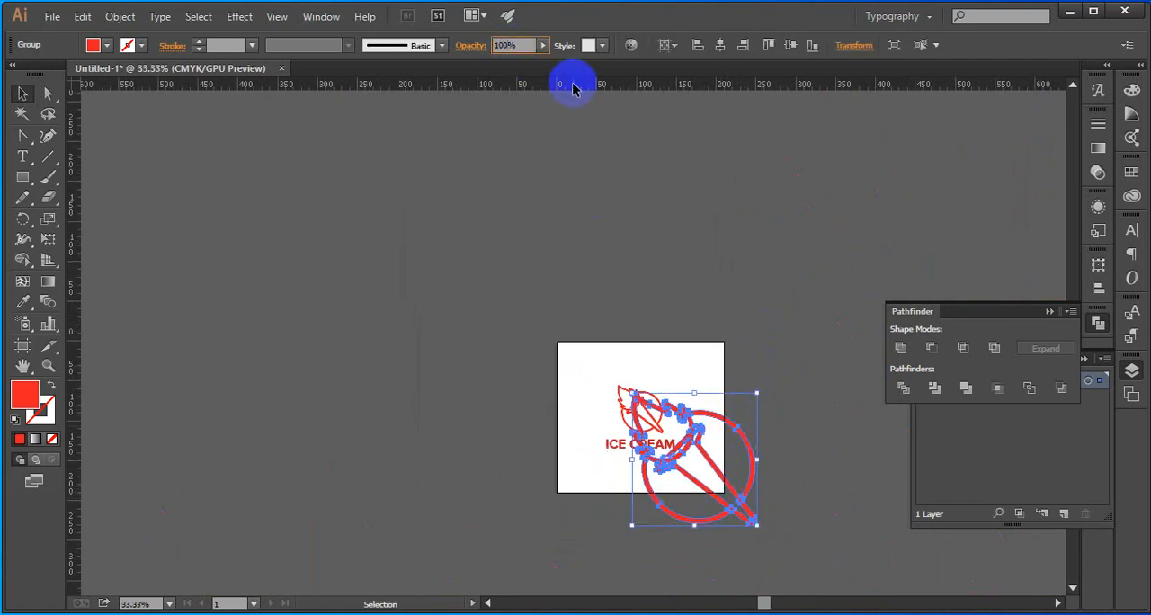
{"action": "key", "text": "Return"}
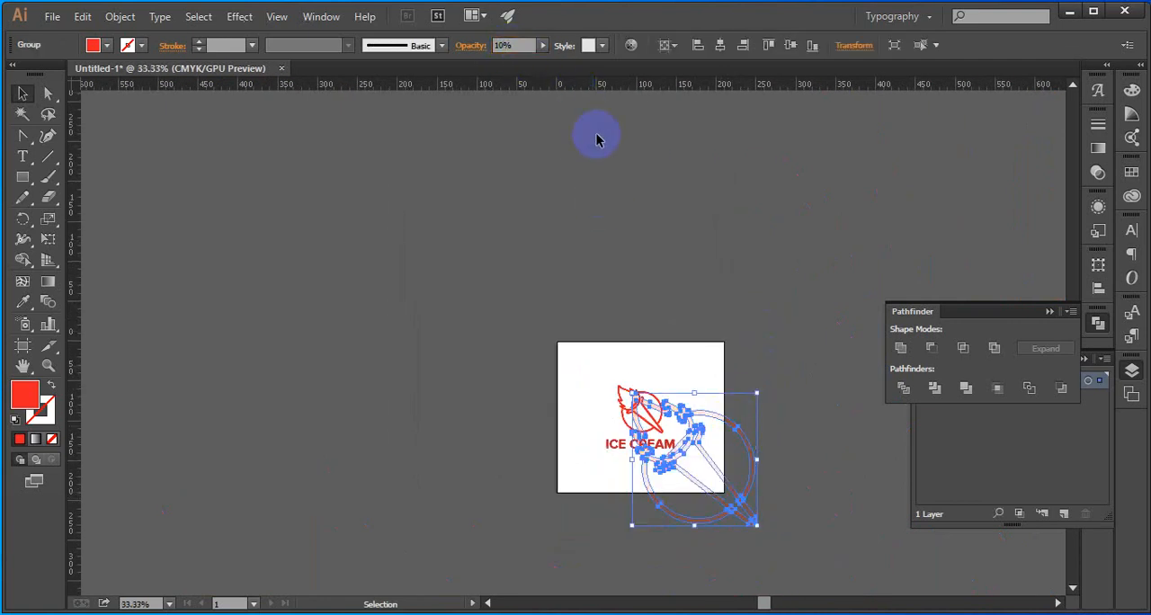
{"action": "left_click", "coordinate": [640, 195]}
{"action": "scroll", "coordinate": [739, 355], "scroll_direction": "up", "scroll_amount": 2}
{"action": "scroll", "coordinate": [755, 345], "scroll_direction": "down", "scroll_amount": 2}
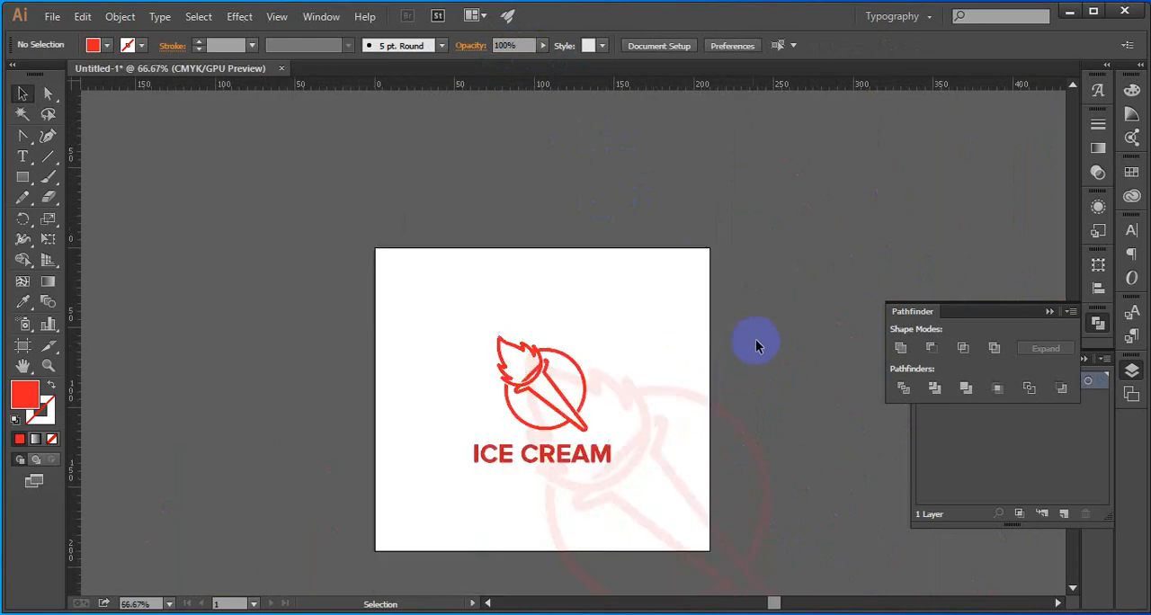
Draw a rectangle exactly covering the artboard and fill it with white (ffffff)
{"action": "scroll", "coordinate": [494, 257], "scroll_direction": "down", "scroll_amount": 2}
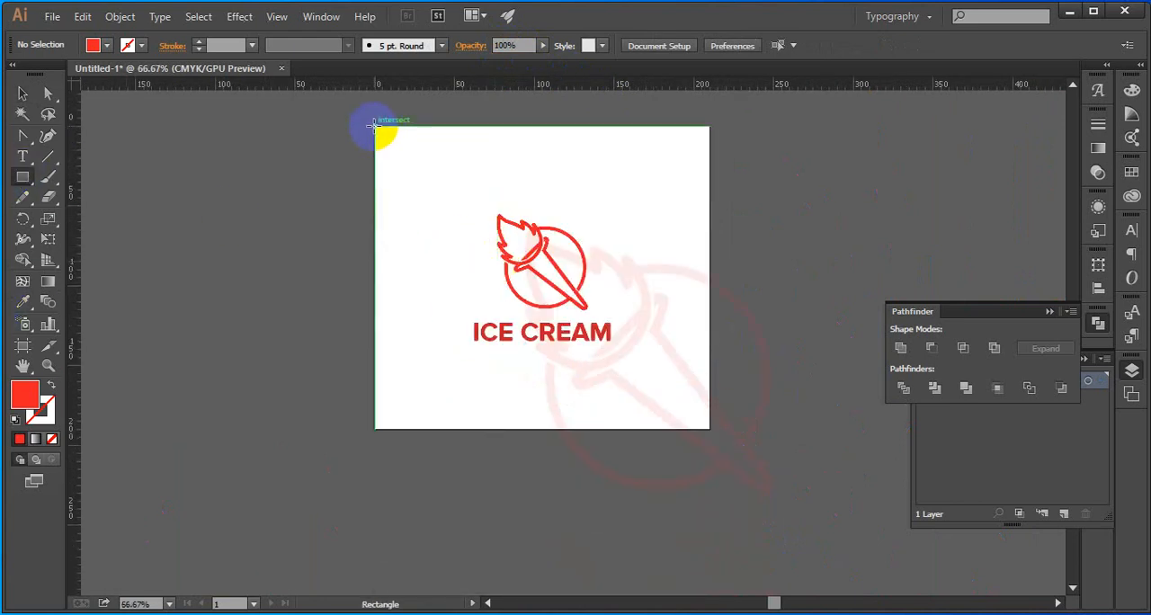
{"action": "mouse_move", "coordinate": [374, 127]}
{"action": "left_mouse_down"}
{"action": "mouse_move", "coordinate": [632, 311]}
{"action": "mouse_move", "coordinate": [709, 428]}
{"action": "left_mouse_up"}
{"action": "key", "text": "v"}
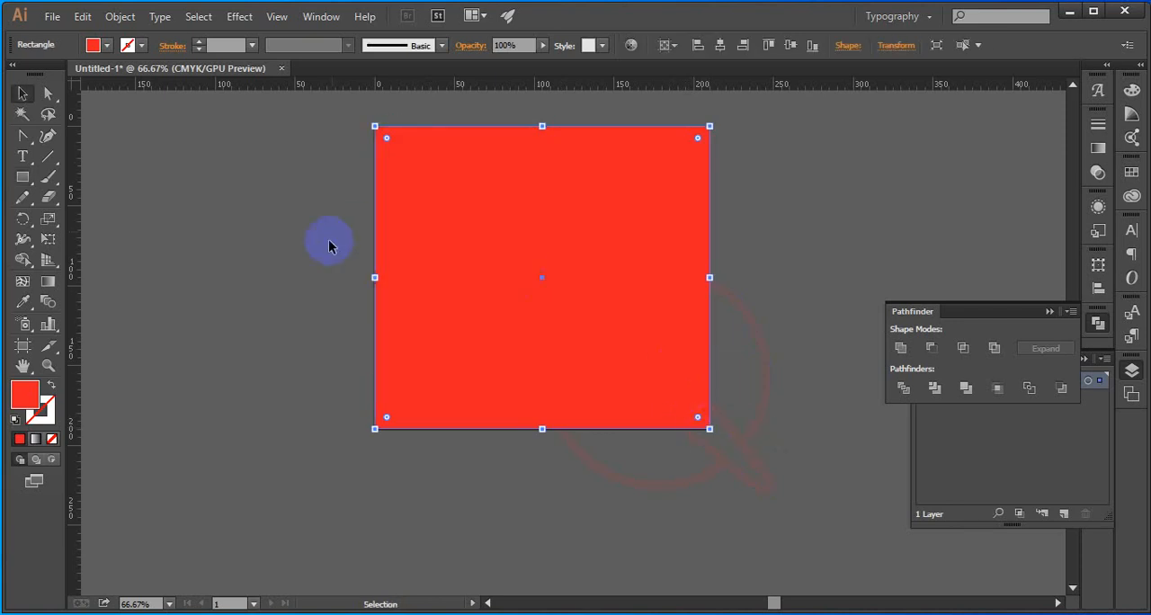
{"action": "double_click", "coordinate": [31, 405]}
{"action": "left_click_drag", "start_coordinate": [676, 254], "coordinate": [617, 216]}
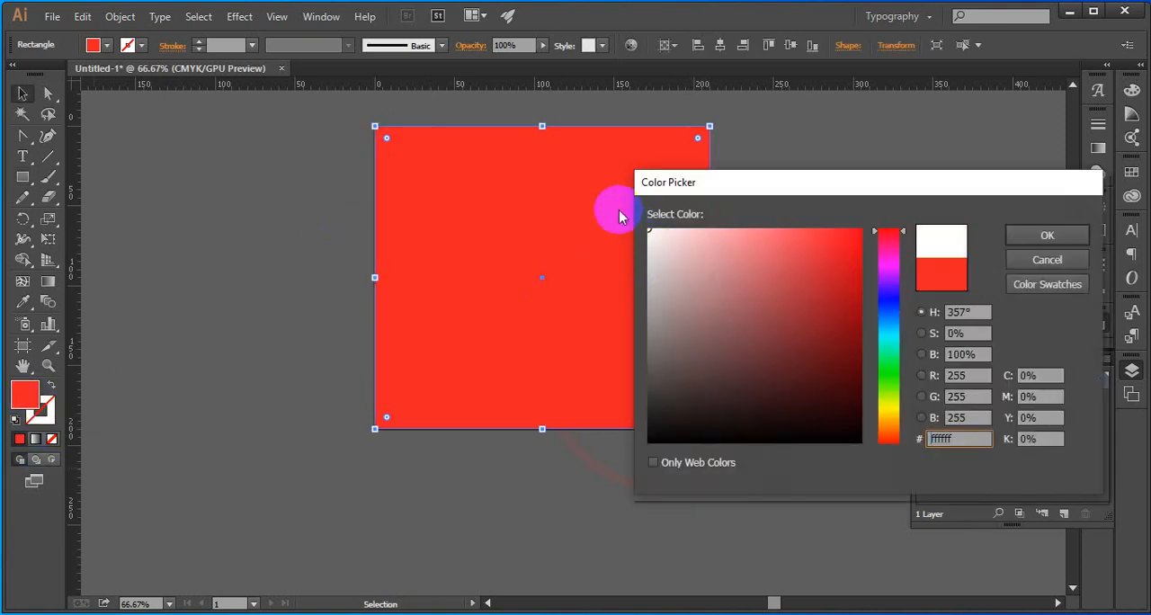
{"action": "left_click", "coordinate": [1073, 236]}
{"action": "left_click", "coordinate": [918, 135]}
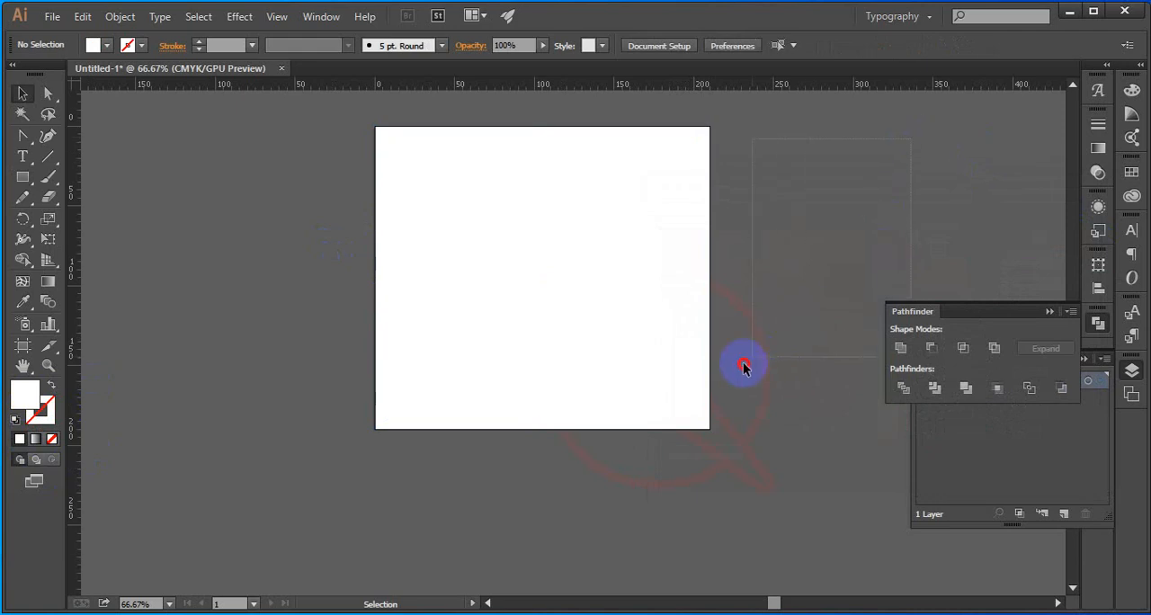
Make a clipping mask from the white rectangle and the faint torch to crop the torch to the artboard
{"action": "left_click_drag", "start_coordinate": [743, 366], "coordinate": [694, 401]}
{"action": "right_click", "coordinate": [676, 368]}
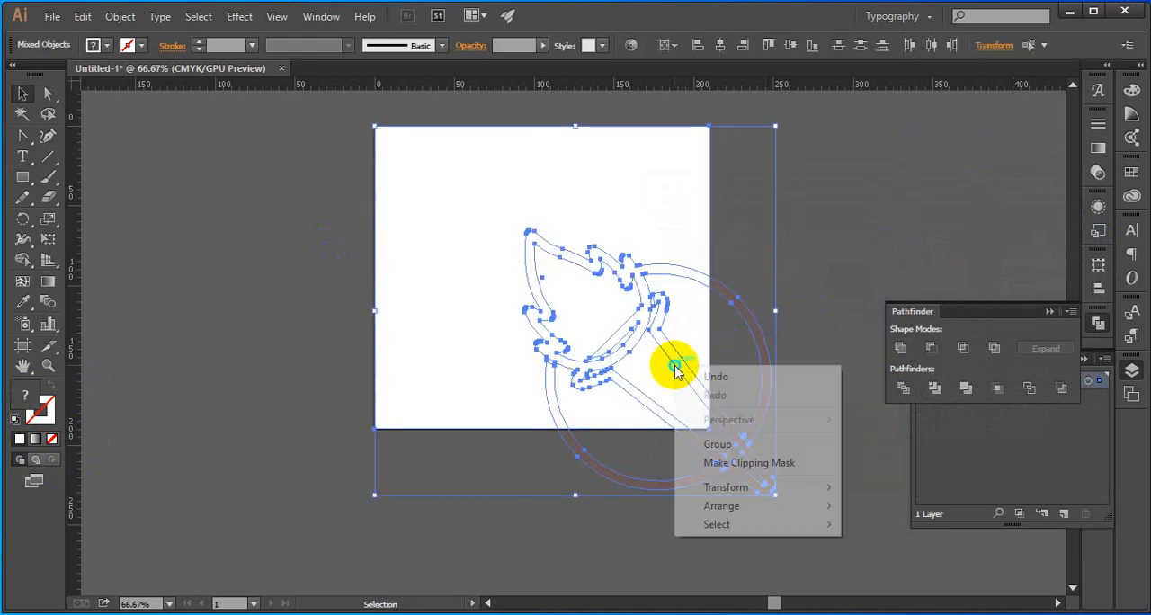
{"action": "left_click", "coordinate": [725, 464]}
{"action": "left_click", "coordinate": [795, 286]}
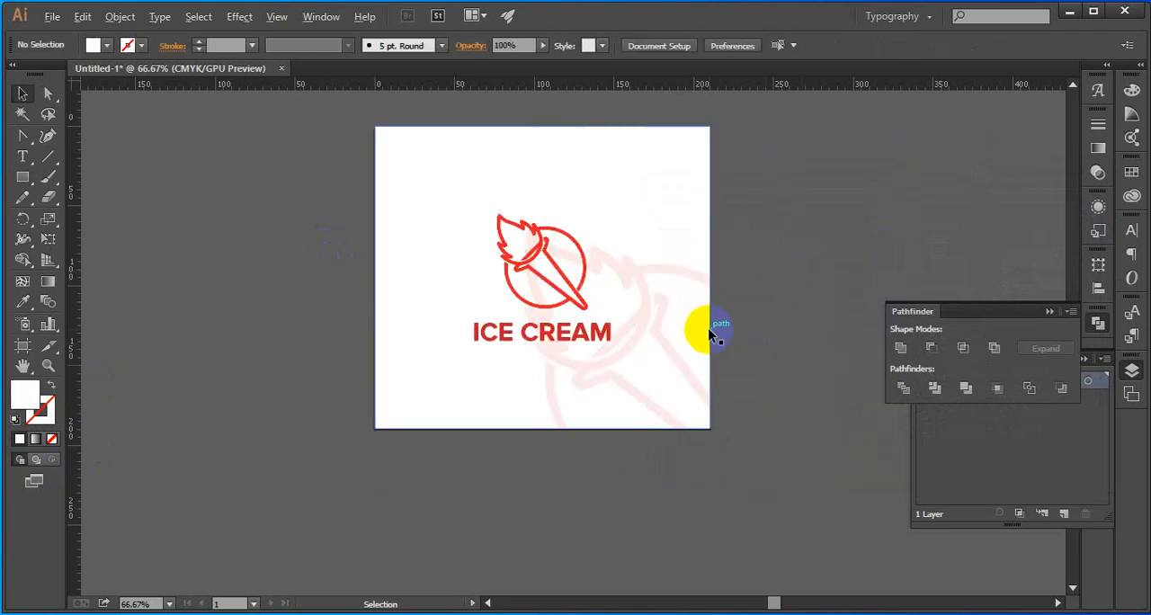
{"action": "scroll", "coordinate": [711, 329], "scroll_direction": "up", "scroll_amount": 2}
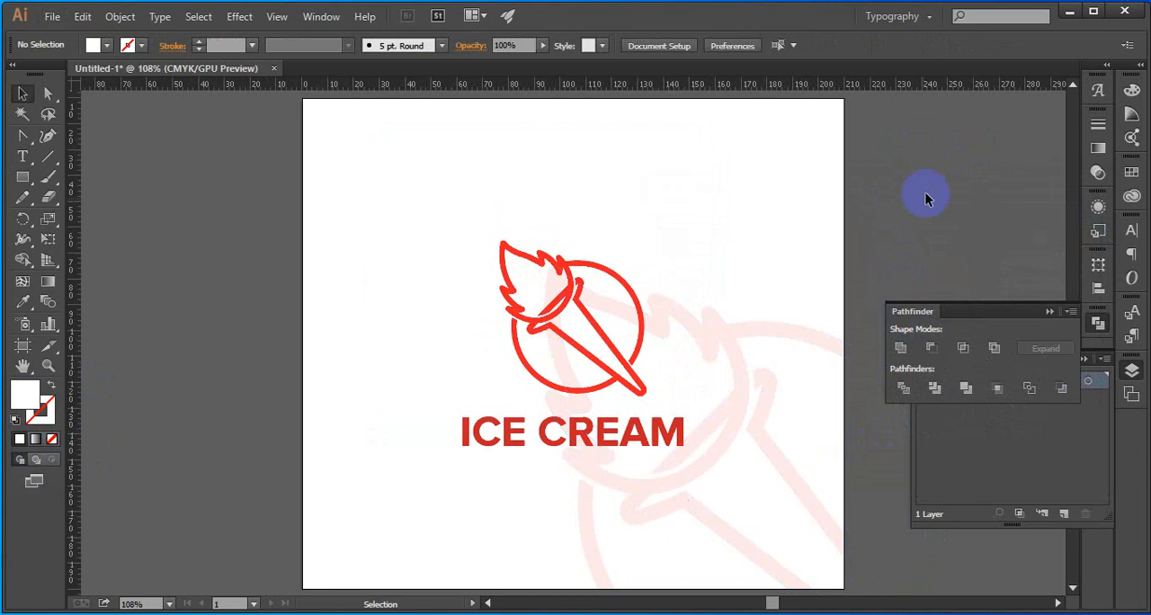
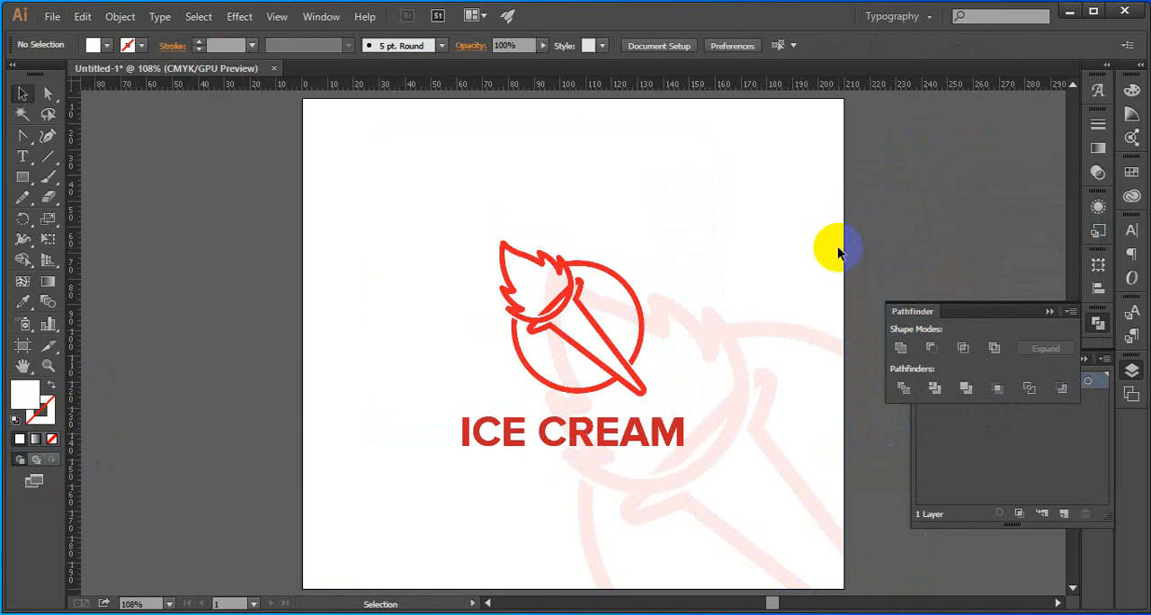
Draw a white rectangle about 103 mm wide directly below the artboard from its lower left corner, and extend its height to about 61 mm
{"action": "left_click", "coordinate": [1048, 312]}
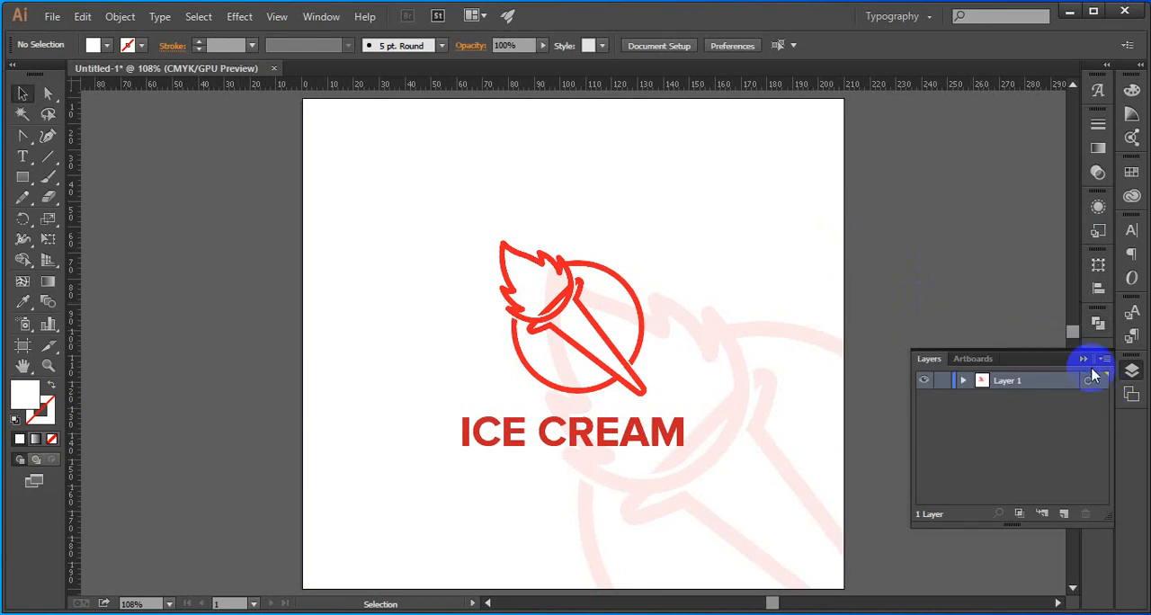
{"action": "left_click", "coordinate": [1073, 358]}
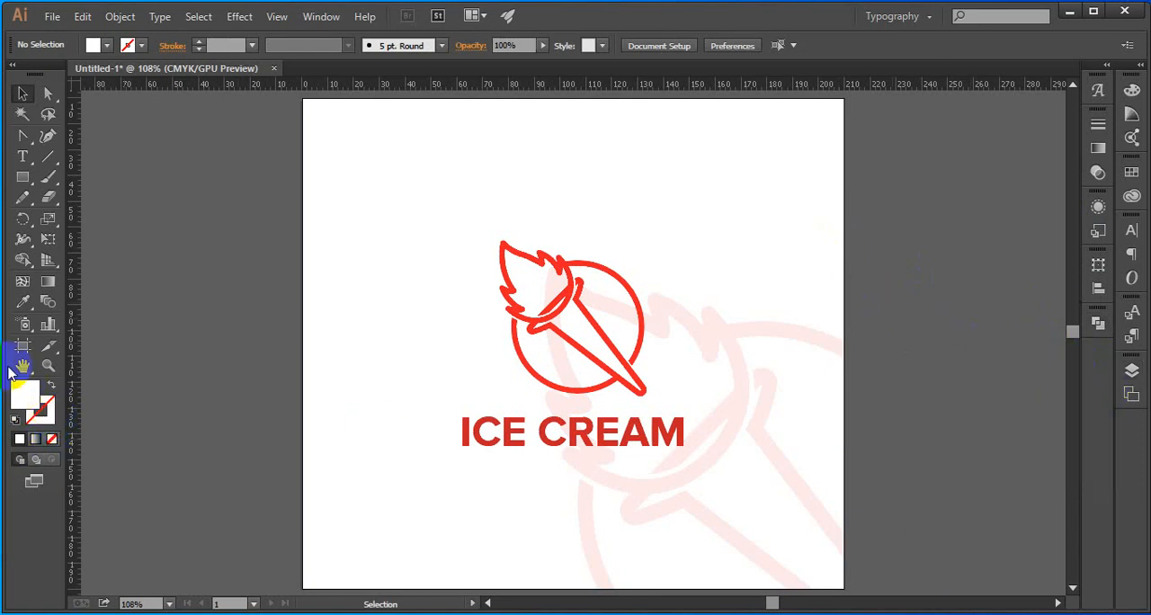
{"action": "left_click_drag", "start_coordinate": [22, 177], "coordinate": [59, 179]}
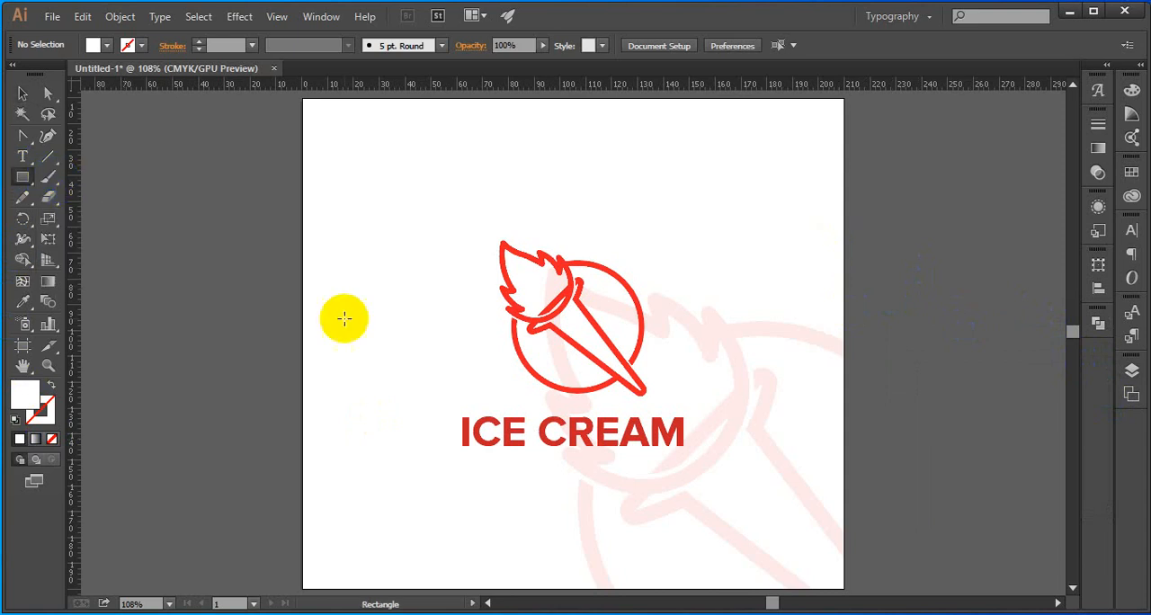
{"action": "scroll", "coordinate": [407, 366], "scroll_direction": "down", "scroll_amount": 2}
{"action": "left_click_drag", "start_coordinate": [408, 448], "coordinate": [384, 380]}
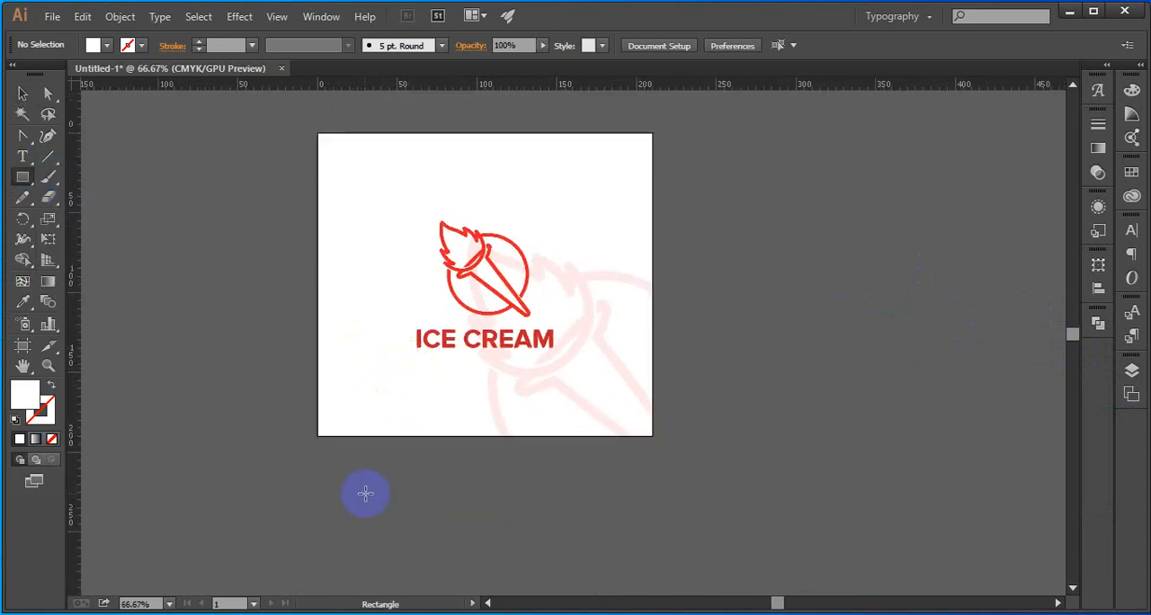
{"action": "left_click", "coordinate": [320, 434]}
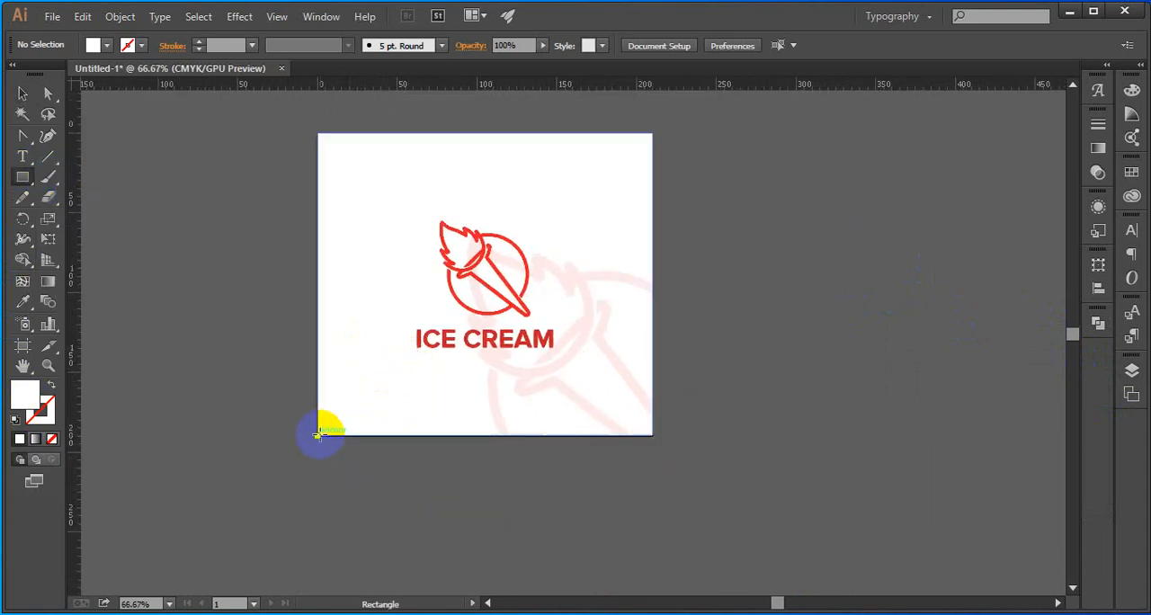
{"action": "left_click_drag", "start_coordinate": [319, 435], "coordinate": [482, 499]}
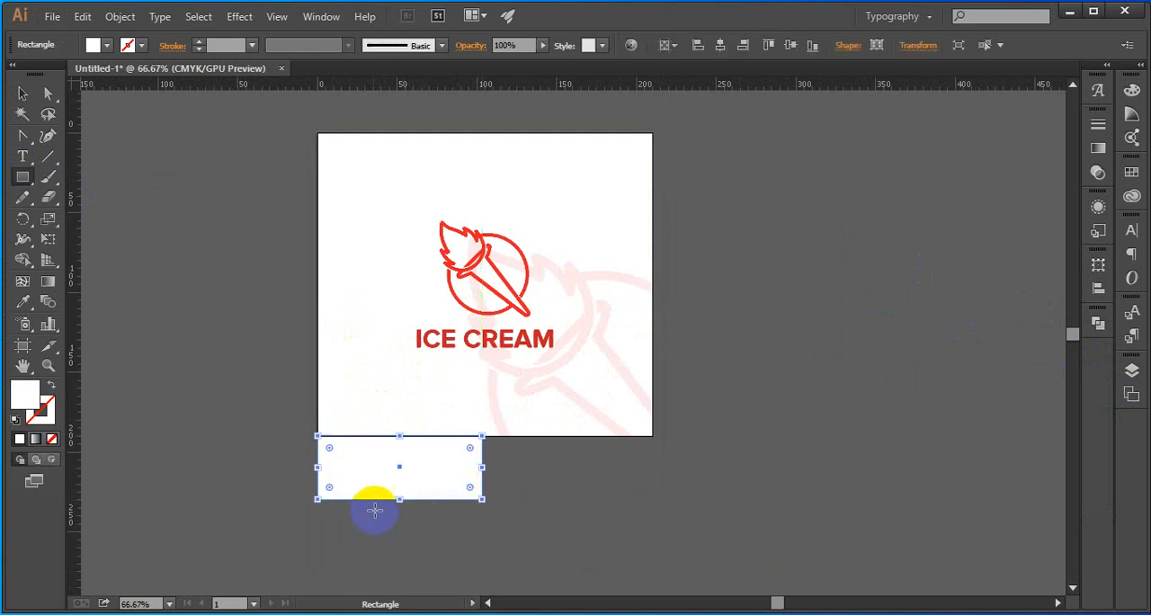
{"action": "left_click_drag", "start_coordinate": [400, 501], "coordinate": [399, 533]}
{"action": "left_click", "coordinate": [20, 97]}
{"action": "left_click", "coordinate": [438, 554]}
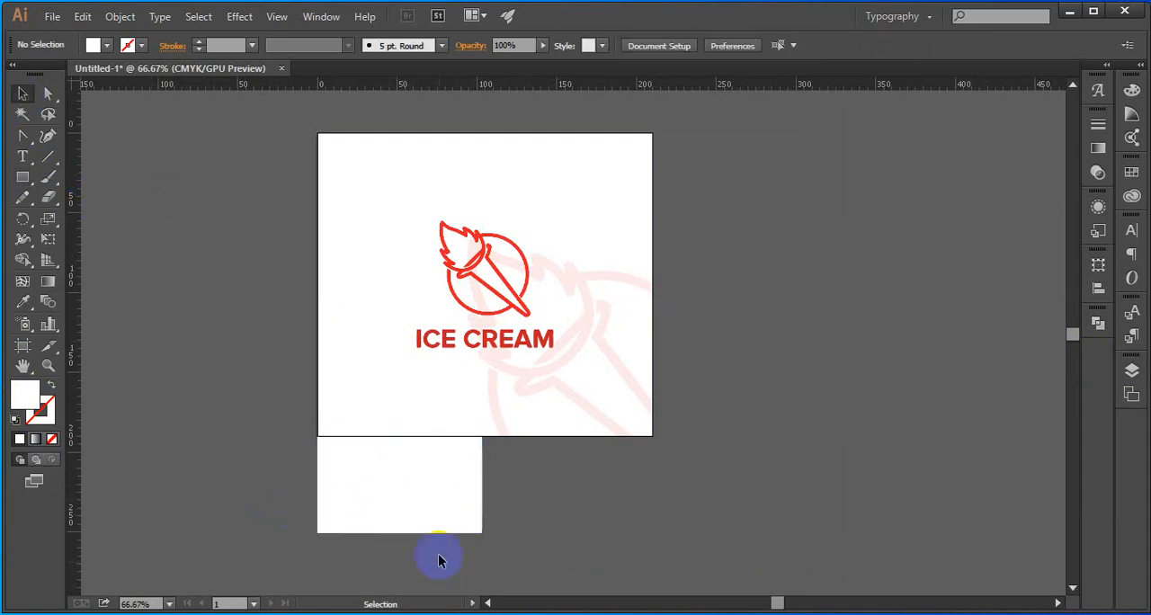
{"action": "left_click", "coordinate": [429, 496]}
{"action": "left_click", "coordinate": [265, 390]}
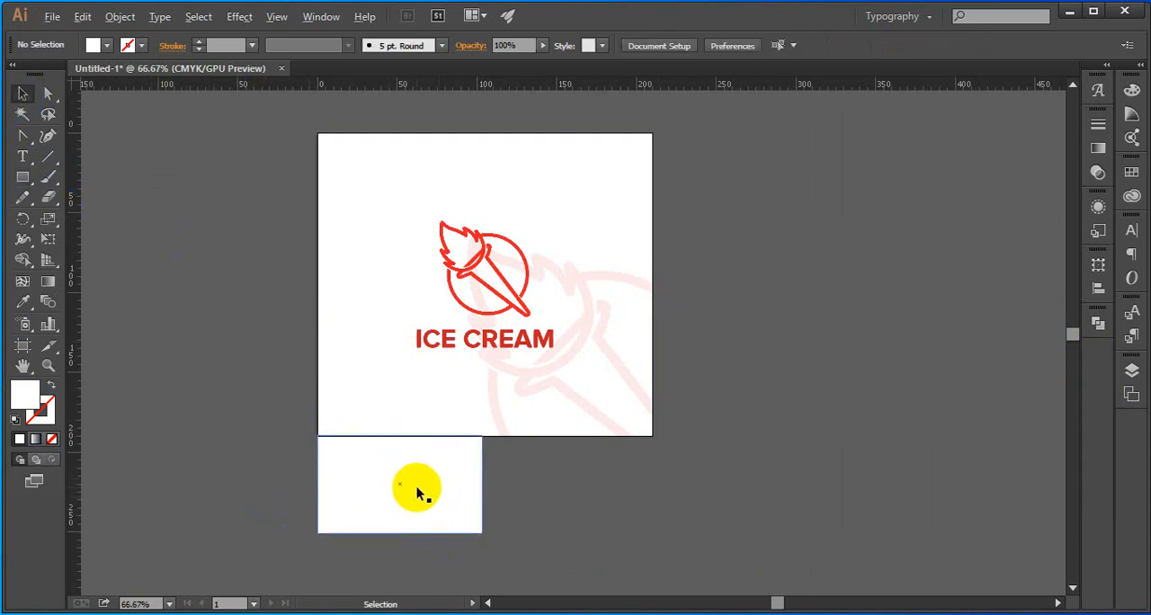
Extend the artboard's lower edge to the bottom of the new rectangle, for an artboard height of 250.68 mm
{"action": "scroll", "coordinate": [416, 487], "scroll_direction": "up", "scroll_amount": 1}
{"action": "left_click", "coordinate": [23, 346]}
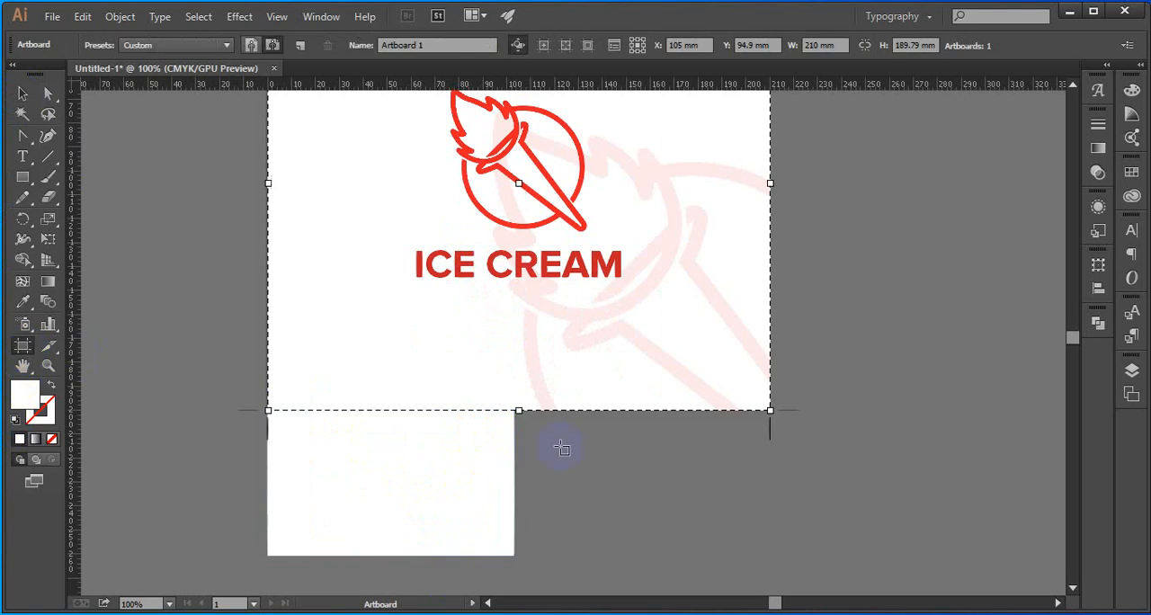
{"action": "left_click_drag", "start_coordinate": [522, 410], "coordinate": [503, 553]}
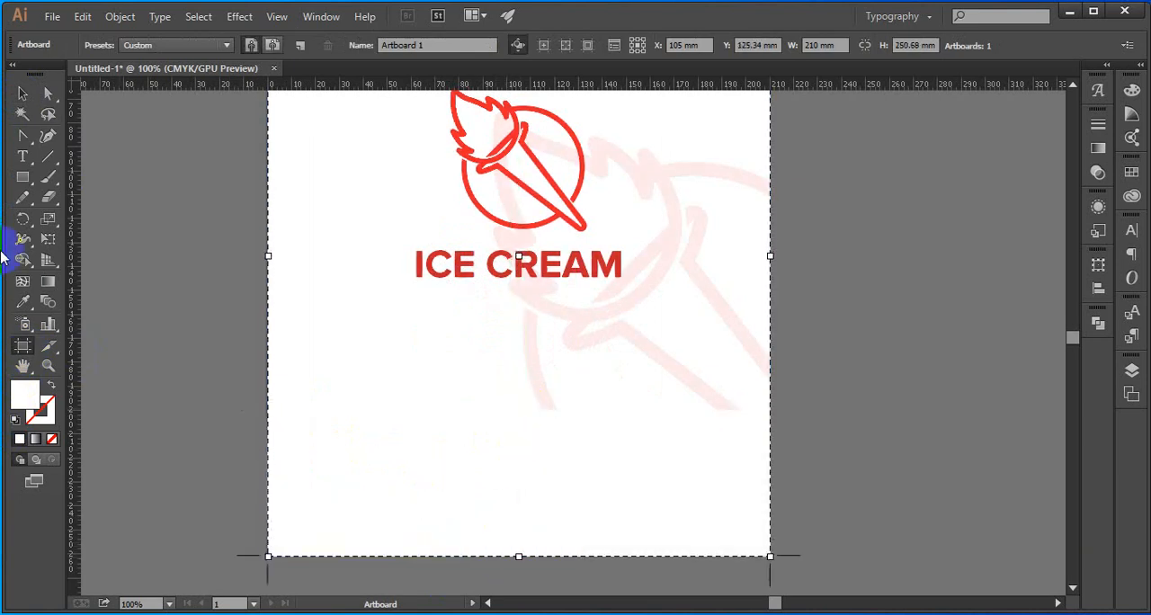
{"action": "left_click", "coordinate": [14, 97]}
Fill the white rectangle below the logo with the torch's red, sampled with the Eyedropper
{"action": "left_click", "coordinate": [354, 461]}
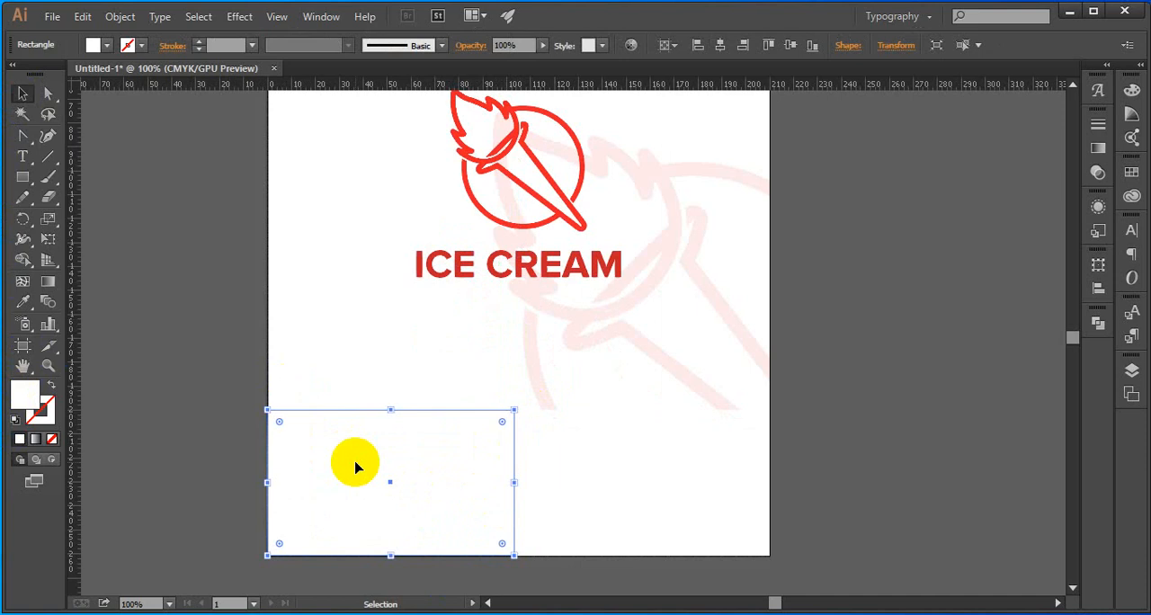
{"action": "key", "text": "i"}
{"action": "left_click", "coordinate": [506, 214]}
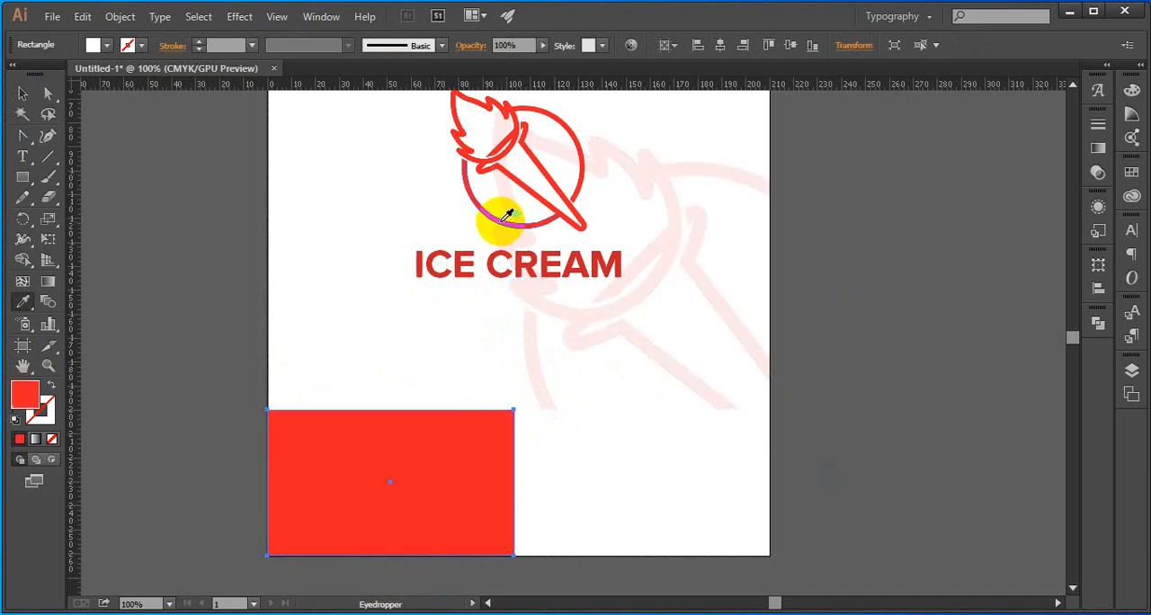
{"action": "left_click", "coordinate": [21, 95]}
{"action": "left_click", "coordinate": [401, 372]}
Duplicate the red rectangle horizontally and align the duplicate with the artboard's right edge
{"action": "left_click_drag", "start_coordinate": [359, 465], "coordinate": [495, 478]}
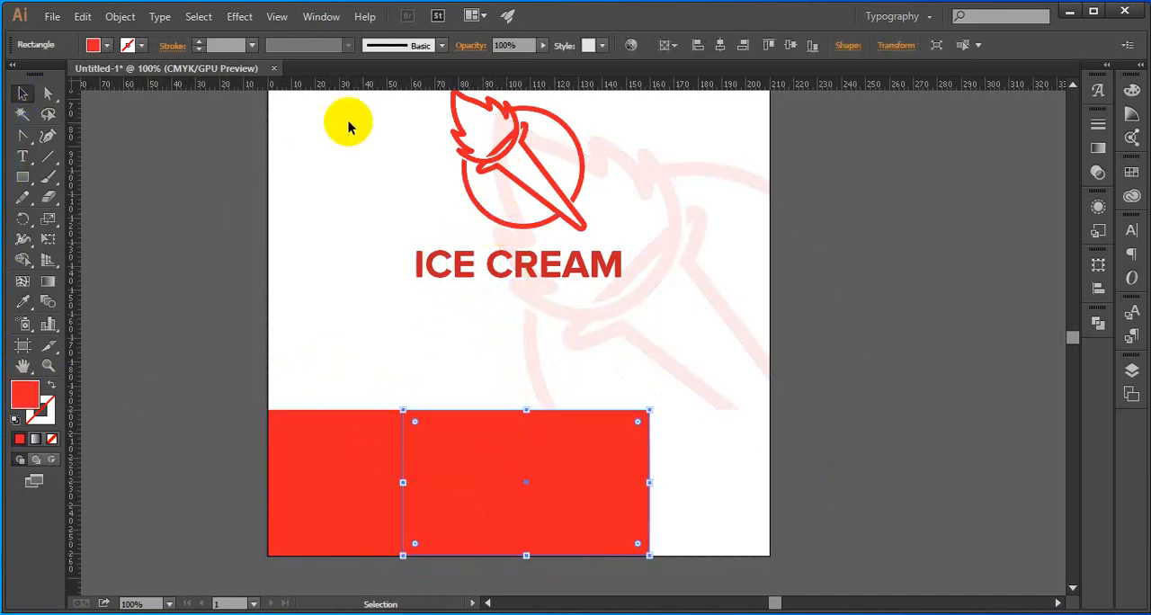
{"action": "left_click", "coordinate": [743, 46]}
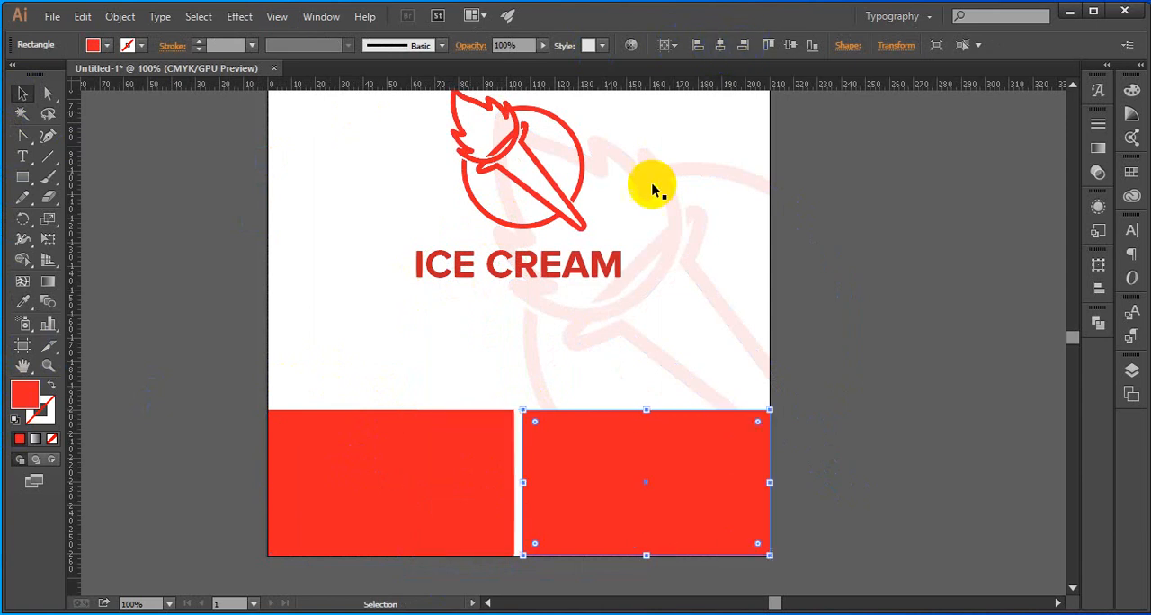
{"action": "left_click", "coordinate": [457, 399]}
Move the duplicate red rectangle left until its left edge exactly meets the first rectangle's right edge
{"action": "left_click", "coordinate": [560, 475]}
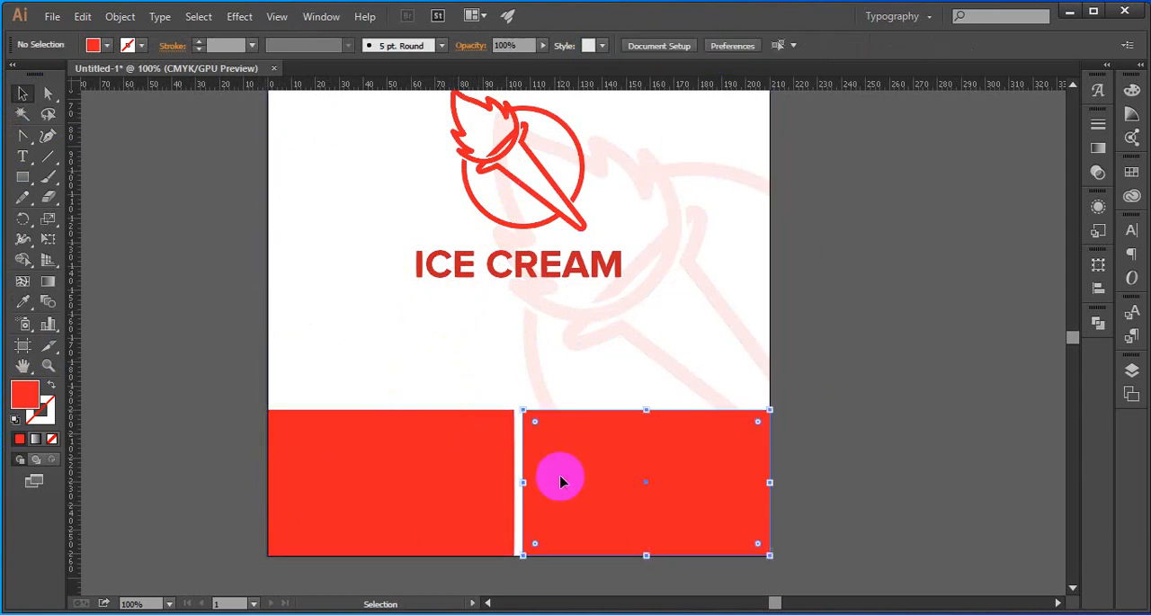
{"action": "left_click_drag", "start_coordinate": [558, 487], "coordinate": [548, 486]}
{"action": "scroll", "coordinate": [495, 429], "scroll_direction": "up", "scroll_amount": 5}
{"action": "scroll", "coordinate": [496, 434], "scroll_direction": "up", "scroll_amount": 1}
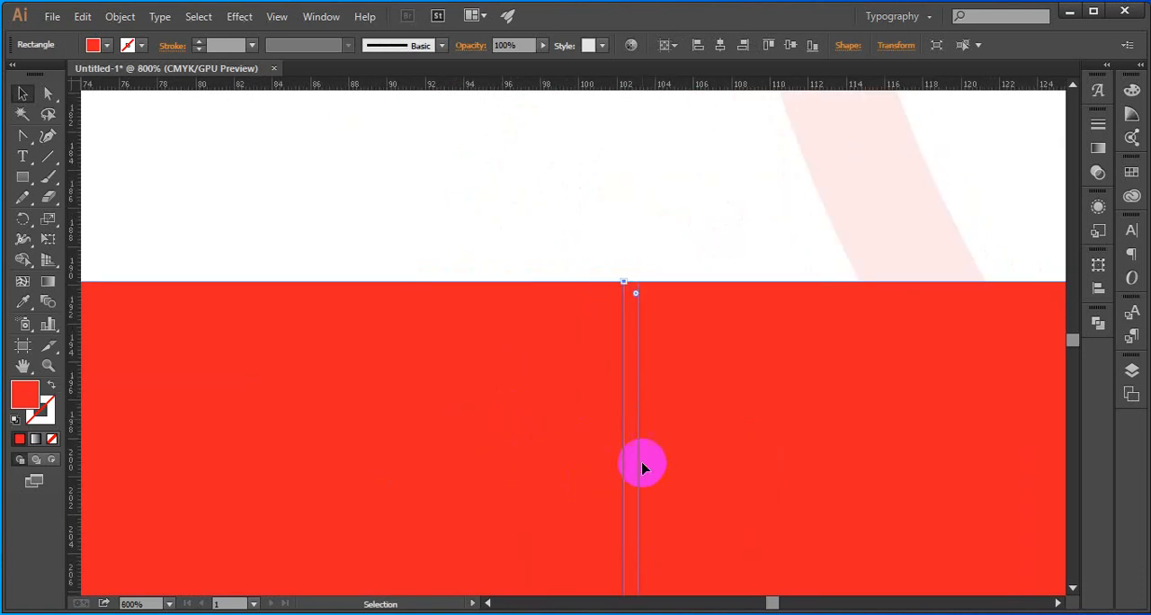
{"action": "left_click", "coordinate": [591, 206]}
{"action": "left_click_drag", "start_coordinate": [694, 406], "coordinate": [607, 401]}
{"action": "scroll", "coordinate": [655, 340], "scroll_direction": "up", "scroll_amount": 5}
{"action": "scroll", "coordinate": [605, 402], "scroll_direction": "down", "scroll_amount": 8}
{"action": "left_click", "coordinate": [561, 351]}
{"action": "left_click_drag", "start_coordinate": [562, 351], "coordinate": [621, 421]}
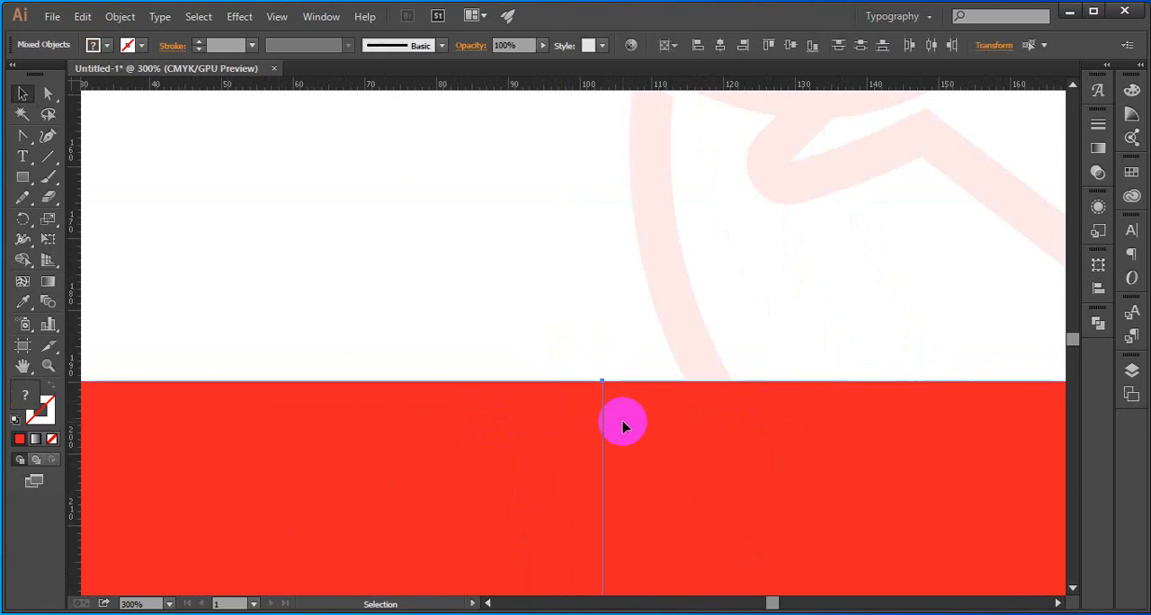
{"action": "scroll", "coordinate": [618, 420], "scroll_direction": "down", "scroll_amount": 6}
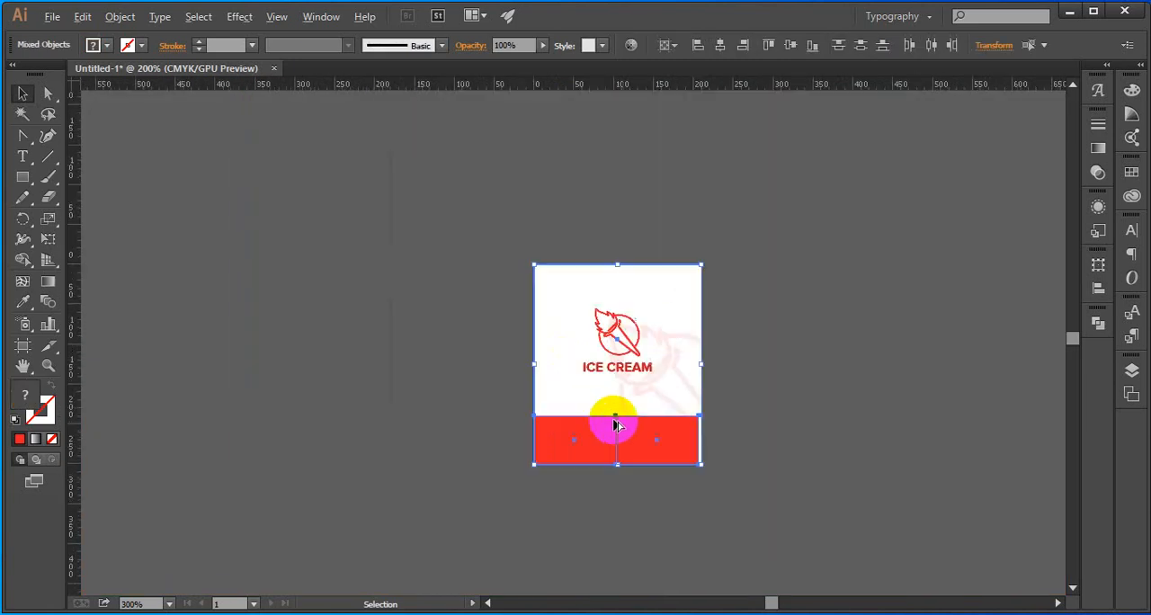
{"action": "left_click", "coordinate": [567, 378]}
Select both red rectangles and stretch them together horizontally, keeping their height, until they reach the artboard's right edge
{"action": "scroll", "coordinate": [670, 441], "scroll_direction": "up", "scroll_amount": 5}
{"action": "left_click", "coordinate": [729, 430]}
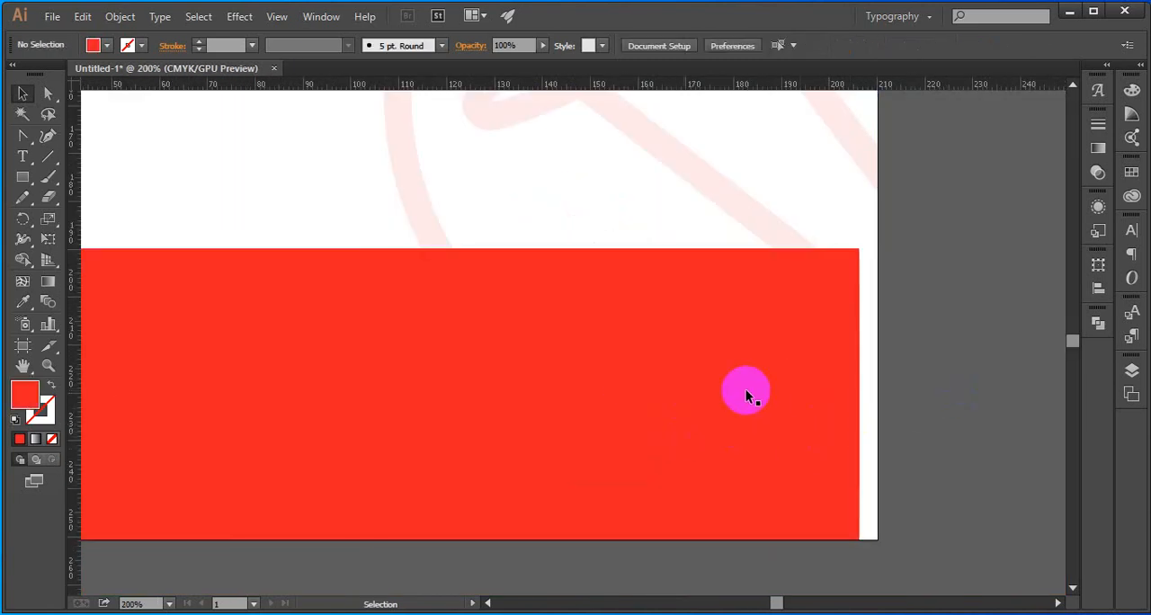
{"action": "right_click", "coordinate": [746, 391]}
{"action": "left_click", "coordinate": [797, 488]}
{"action": "left_click", "coordinate": [948, 441]}
{"action": "left_click", "coordinate": [757, 437]}
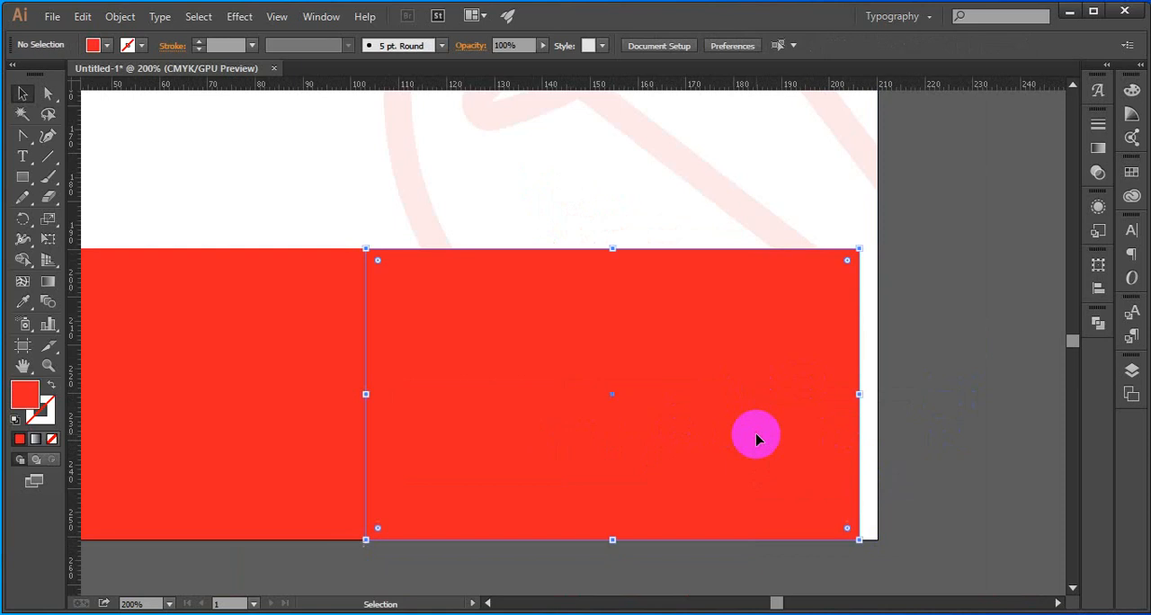
{"action": "left_click", "coordinate": [313, 446], "text": "shift"}
{"action": "key", "text": "ctrl+g"}
{"action": "scroll", "coordinate": [822, 448], "scroll_direction": "up", "scroll_amount": 1}
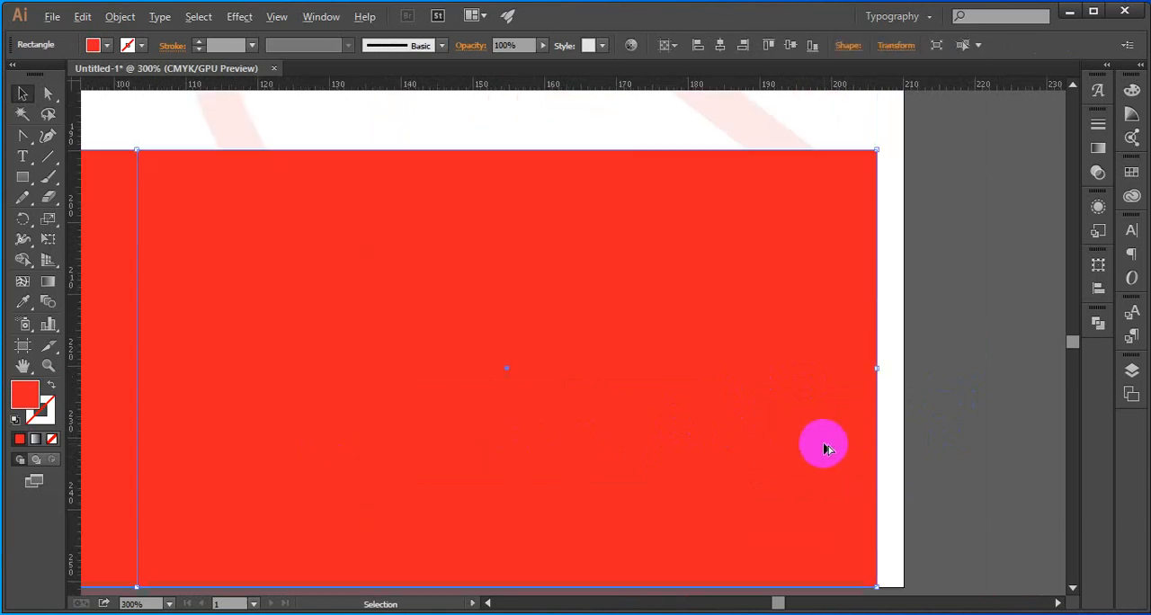
{"action": "left_click_drag", "start_coordinate": [880, 371], "coordinate": [905, 370]}
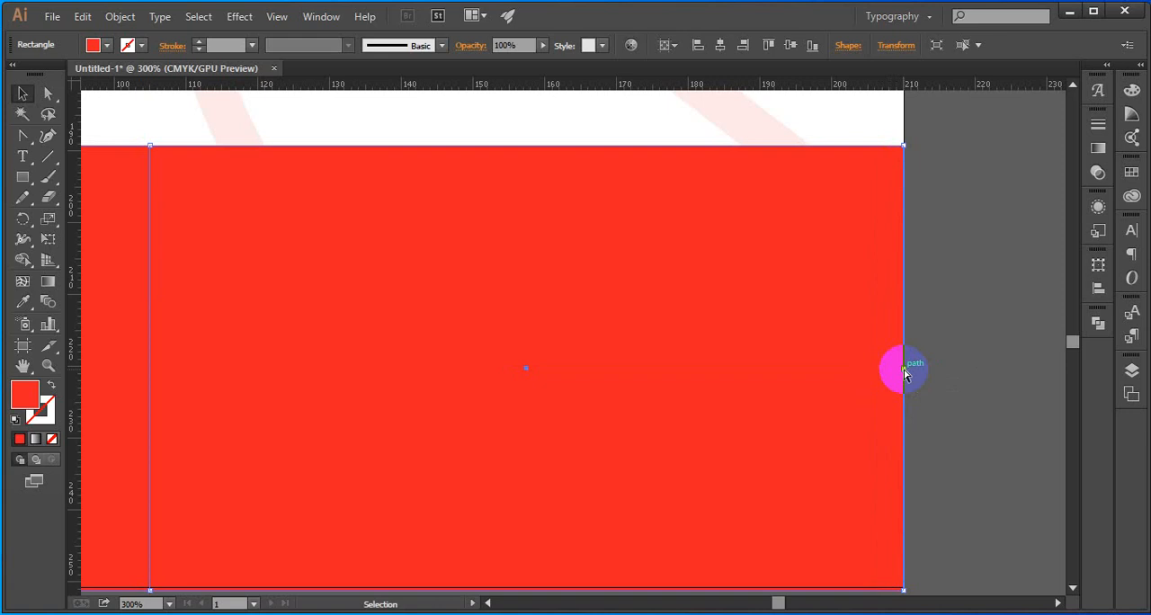
{"action": "key", "text": "ctrl+z"}
{"action": "left_click_drag", "start_coordinate": [877, 368], "coordinate": [903, 369]}
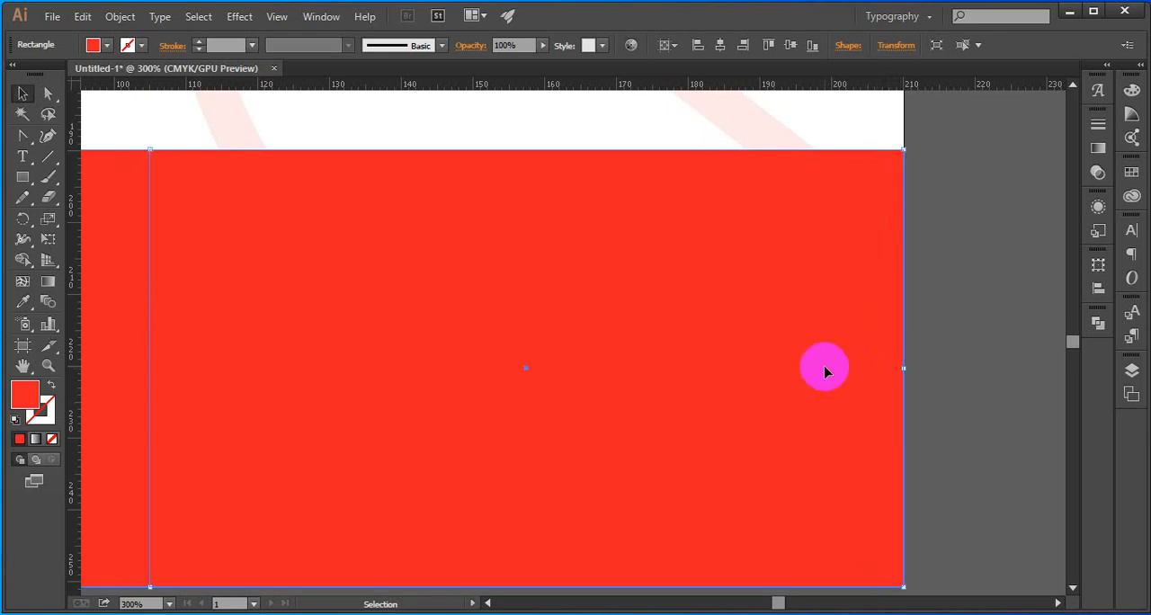
Fill the right-hand rectangle with black (000000)
{"action": "right_click", "coordinate": [822, 367]}
{"action": "left_click", "coordinate": [837, 462]}
{"action": "left_click", "coordinate": [735, 390]}
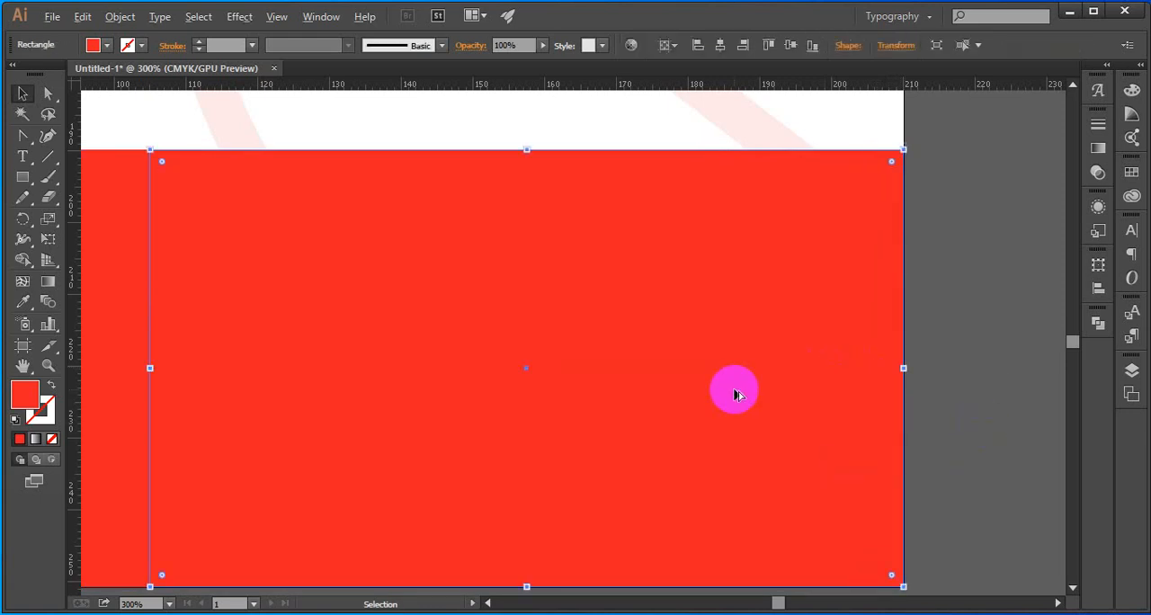
{"action": "key", "text": "ctrl+1"}
{"action": "double_click", "coordinate": [25, 407]}
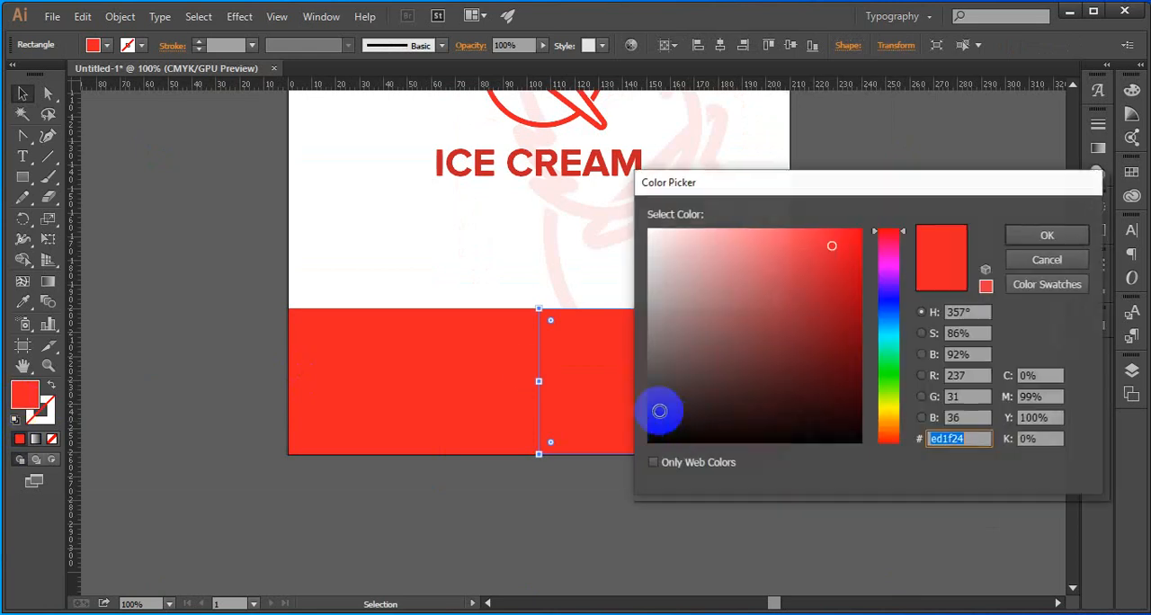
{"action": "mouse_move", "coordinate": [660, 406]}
{"action": "left_mouse_down"}
{"action": "mouse_move", "coordinate": [675, 419]}
{"action": "mouse_move", "coordinate": [649, 441]}
{"action": "left_mouse_up"}
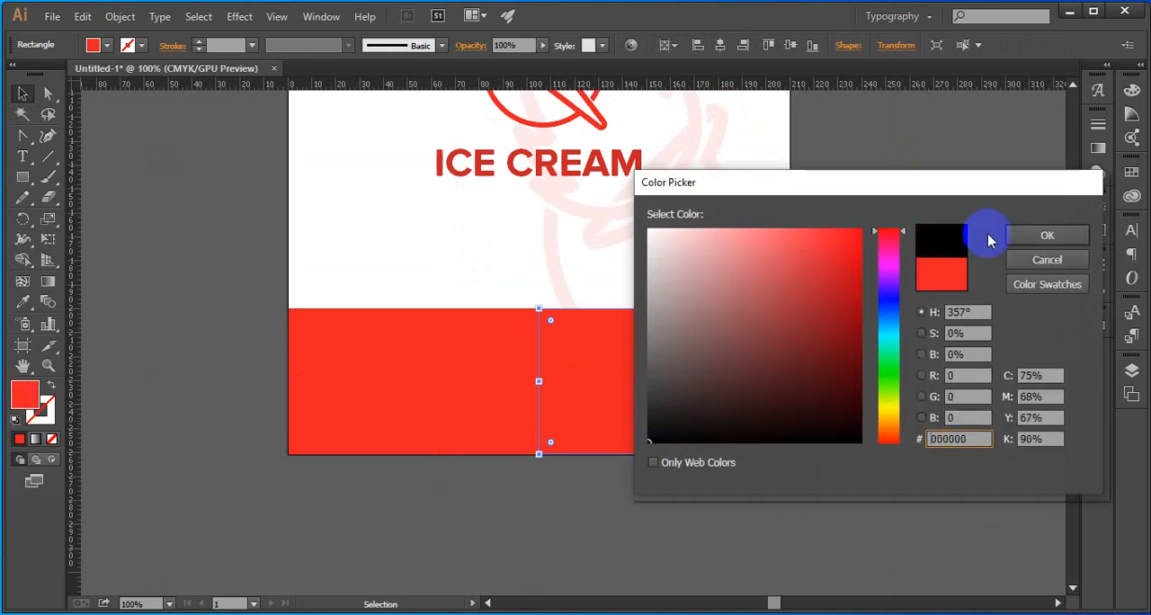
{"action": "left_click", "coordinate": [1026, 236]}
{"action": "left_click", "coordinate": [914, 190]}
Group the torch with the ICE CREAM lettering and place a scaled-down copy of the group on the red rectangle
{"action": "scroll", "coordinate": [914, 199], "scroll_direction": "down", "scroll_amount": 1}
{"action": "left_click_drag", "start_coordinate": [914, 201], "coordinate": [874, 261]}
{"action": "left_click", "coordinate": [632, 238]}
{"action": "left_click", "coordinate": [578, 239]}
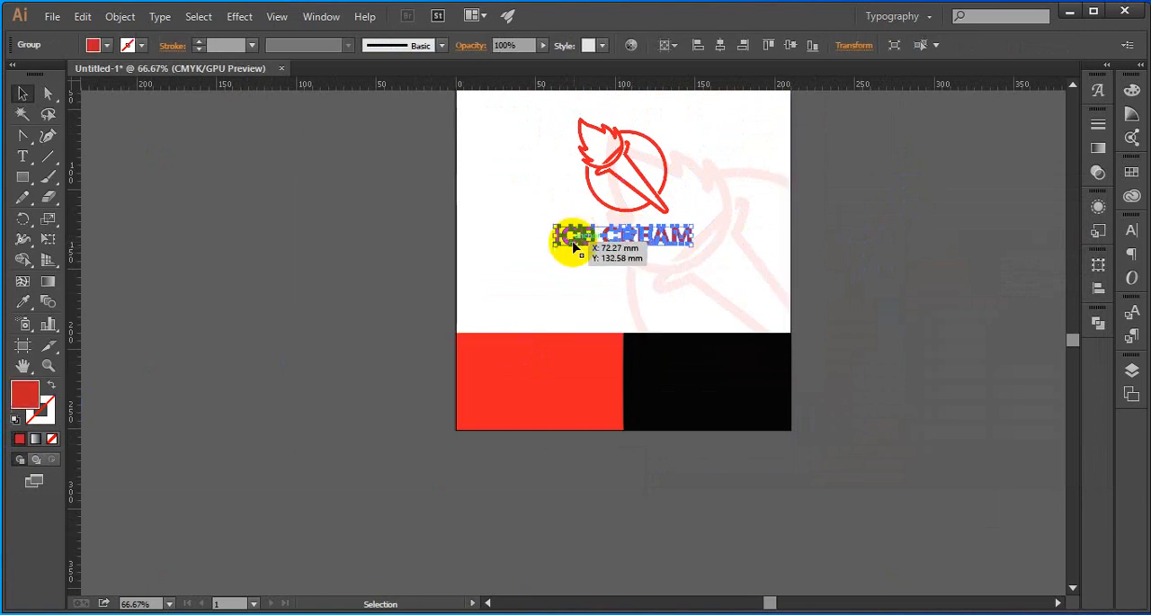
{"action": "left_click", "coordinate": [604, 208], "text": "shift"}
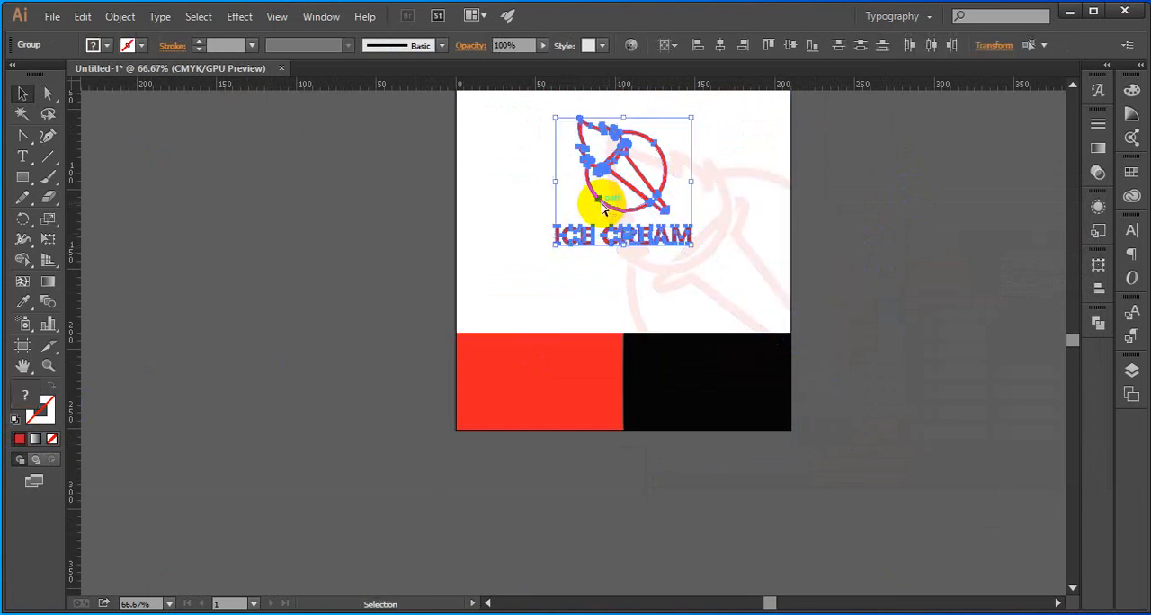
{"action": "left_click", "coordinate": [545, 207]}
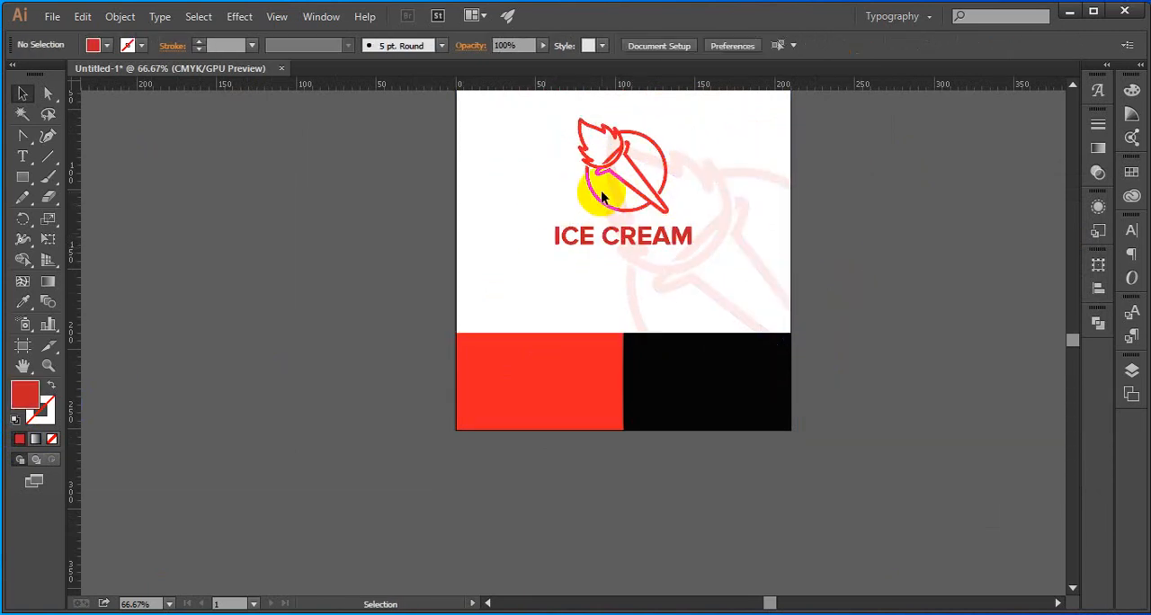
{"action": "left_click", "coordinate": [591, 196]}
{"action": "left_click_drag", "start_coordinate": [594, 196], "coordinate": [531, 347]}
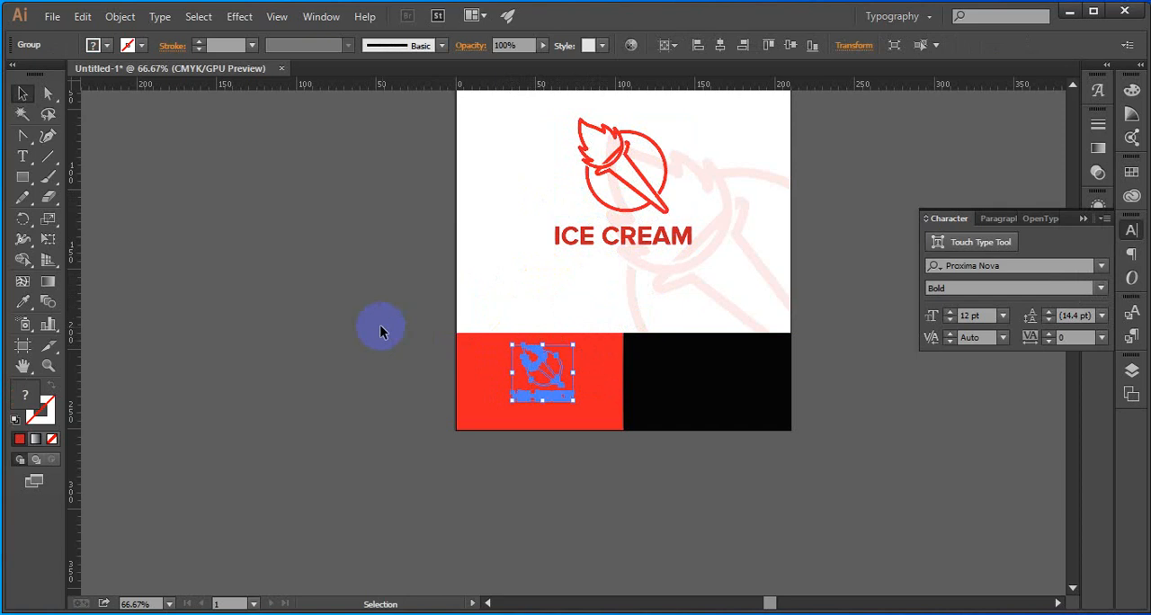
Cut the clipped watermark background and paste it in back of all other artwork
{"action": "left_click", "coordinate": [380, 325]}
{"action": "left_click", "coordinate": [482, 375]}
{"action": "left_click", "coordinate": [549, 297]}
{"action": "left_click_drag", "start_coordinate": [532, 304], "coordinate": [614, 388]}
{"action": "left_click", "coordinate": [445, 363]}
{"action": "left_click_drag", "start_coordinate": [438, 302], "coordinate": [502, 301]}
{"action": "key", "text": "ctrl+x"}
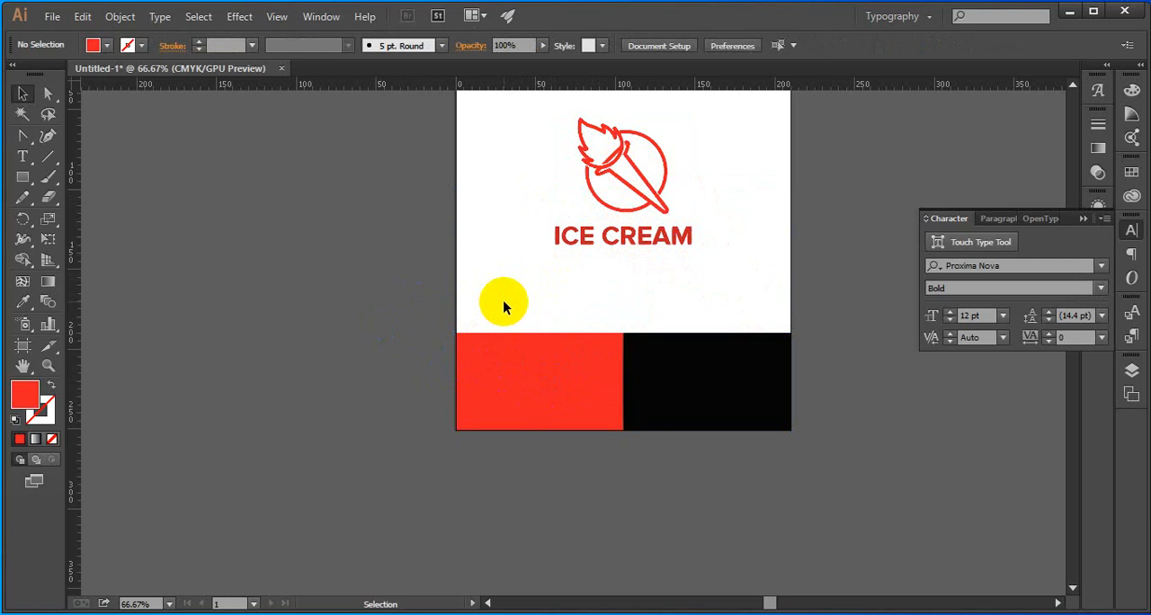
{"action": "key", "text": "ctrl+b"}
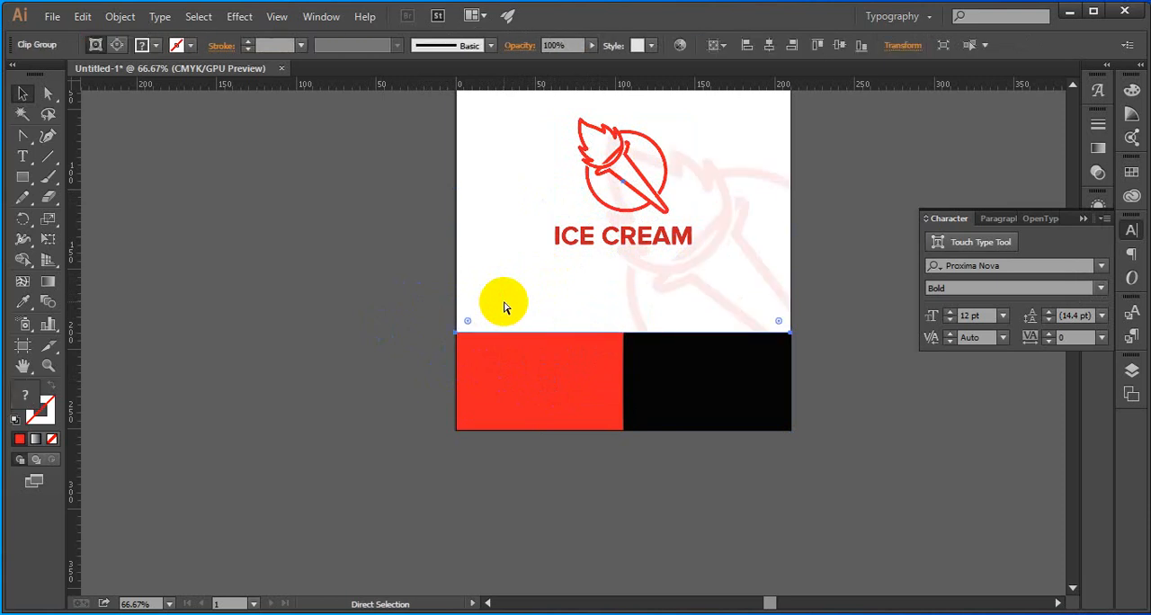
Select the small logo copy with the red rectangle and center it horizontally and vertically on that rectangle
{"action": "left_click", "coordinate": [505, 308]}
{"action": "left_click_drag", "start_coordinate": [494, 306], "coordinate": [546, 391]}
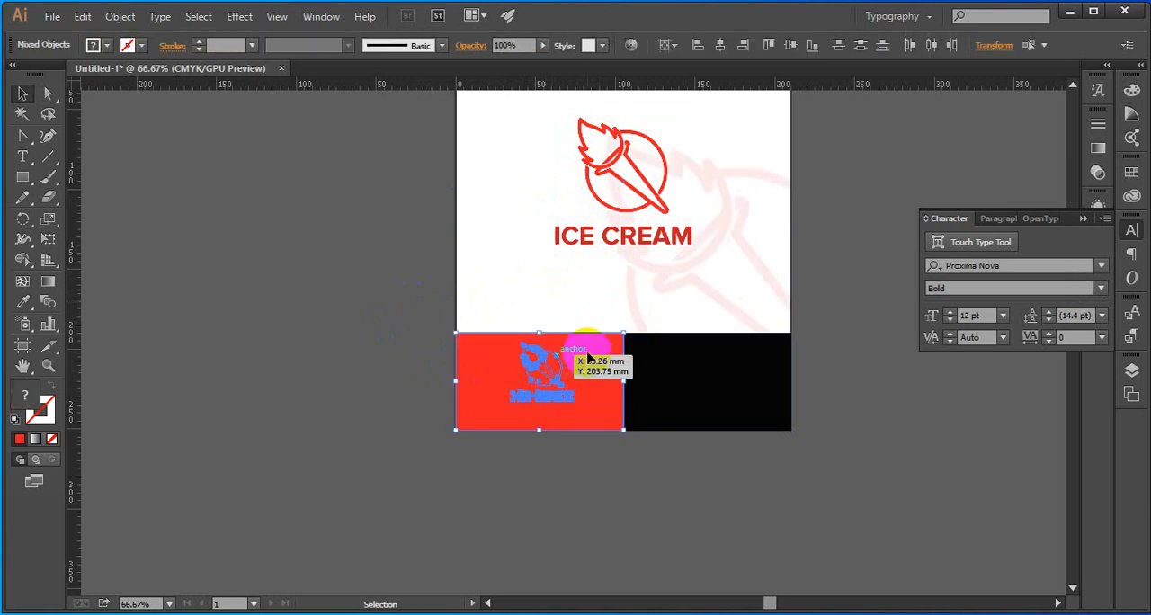
{"action": "left_click", "coordinate": [588, 351]}
{"action": "left_click", "coordinate": [791, 45]}
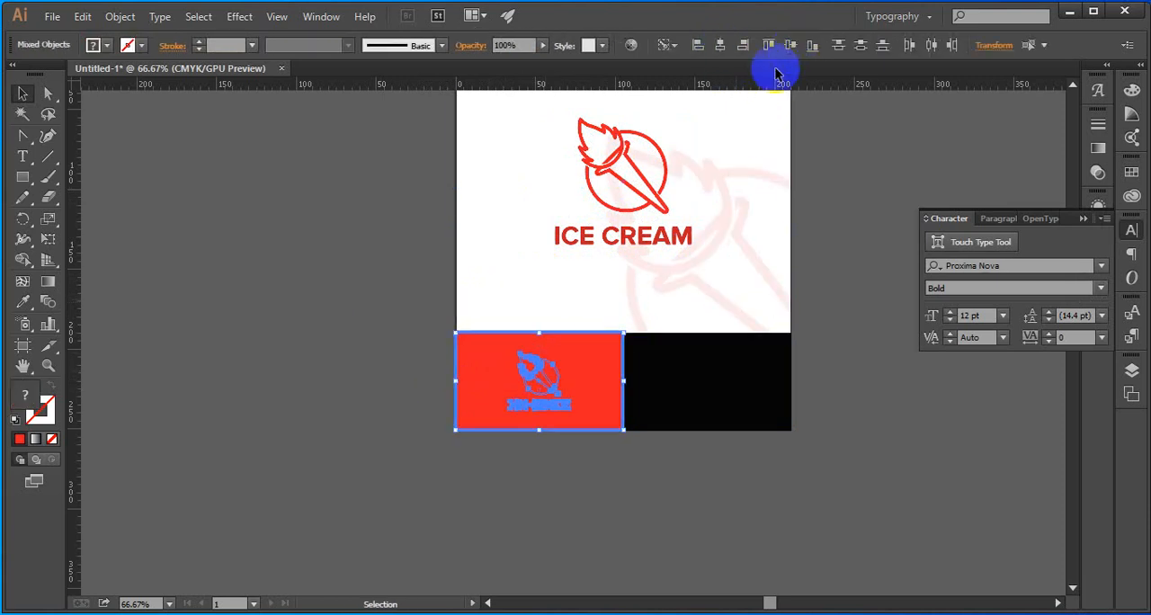
{"action": "left_click", "coordinate": [432, 261]}
{"action": "left_click", "coordinate": [534, 400]}
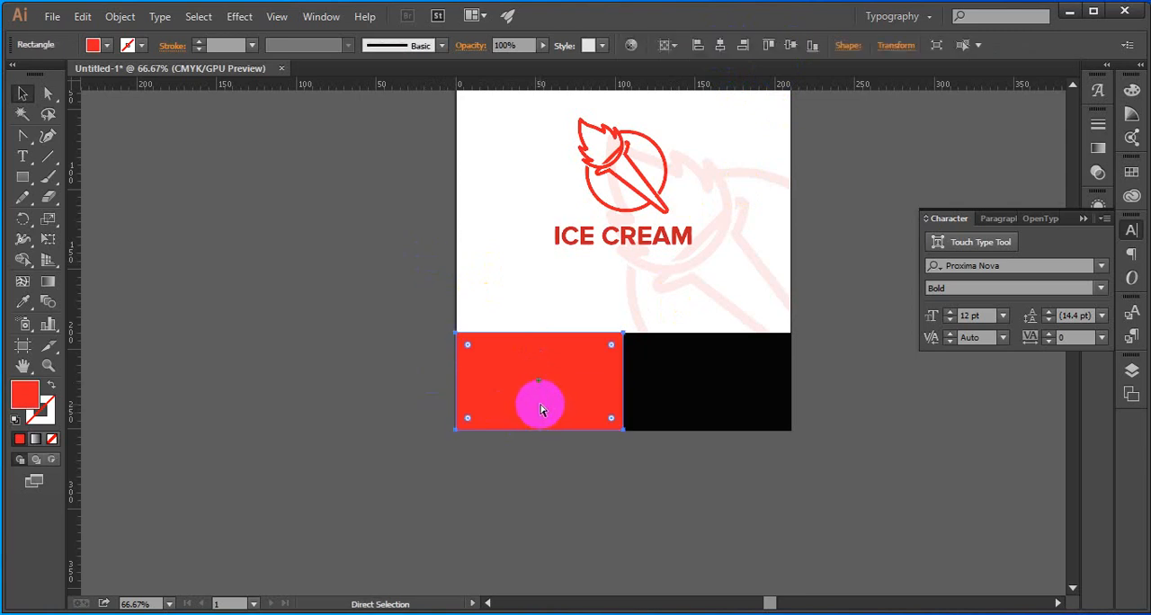
Fill the small logo copy with white (ffffff) while the red rectangle is temporarily hidden
{"action": "key", "text": "ctrl+x"}
{"action": "left_click", "coordinate": [537, 382]}
{"action": "double_click", "coordinate": [30, 394]}
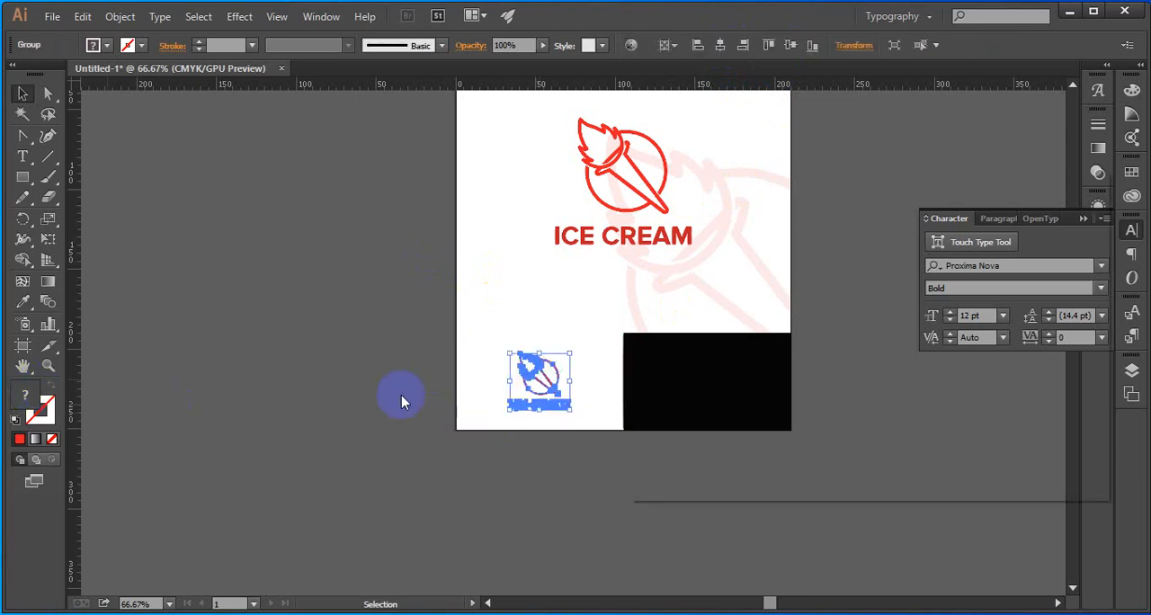
{"action": "left_click_drag", "start_coordinate": [676, 258], "coordinate": [649, 230]}
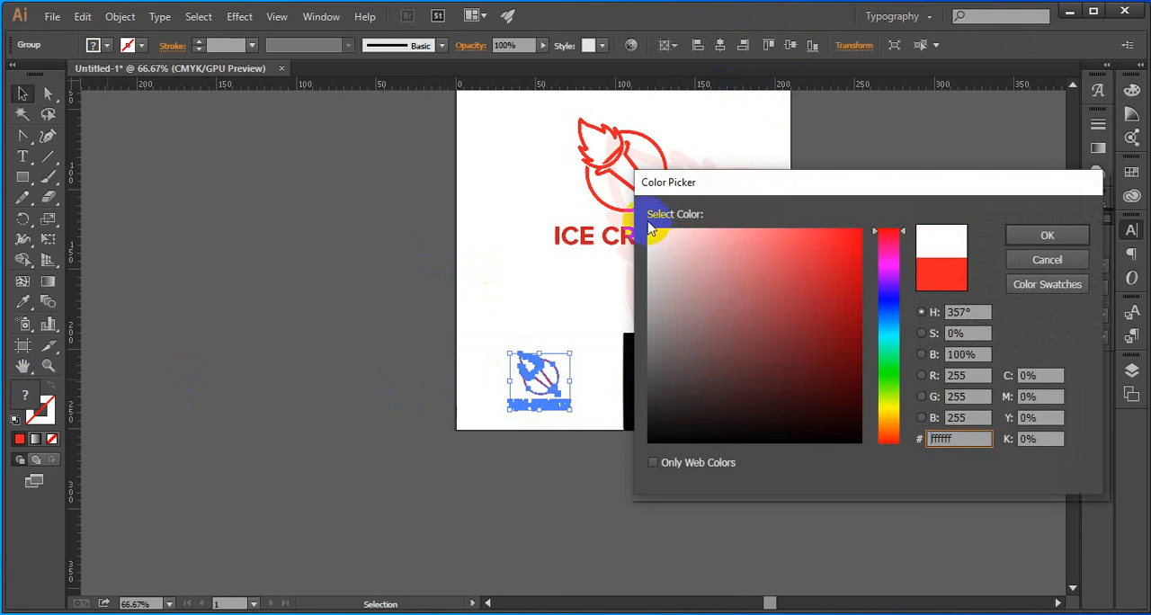
{"action": "left_click", "coordinate": [1018, 238]}
{"action": "left_click", "coordinate": [546, 319]}
{"action": "left_click", "coordinate": [531, 361]}
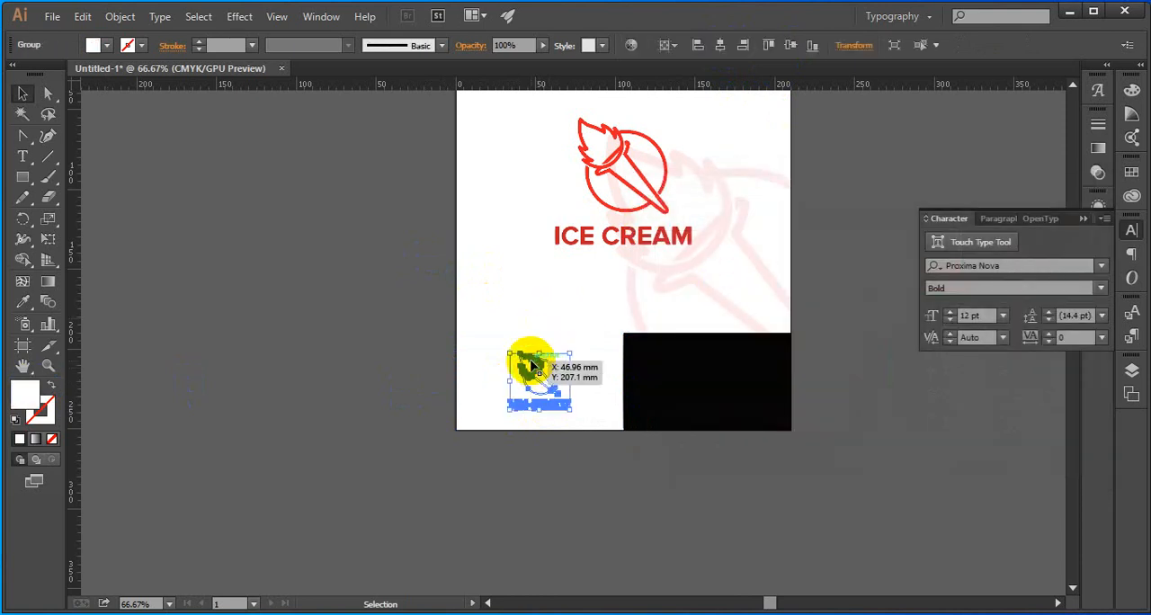
{"action": "key", "text": "ctrl+c"}
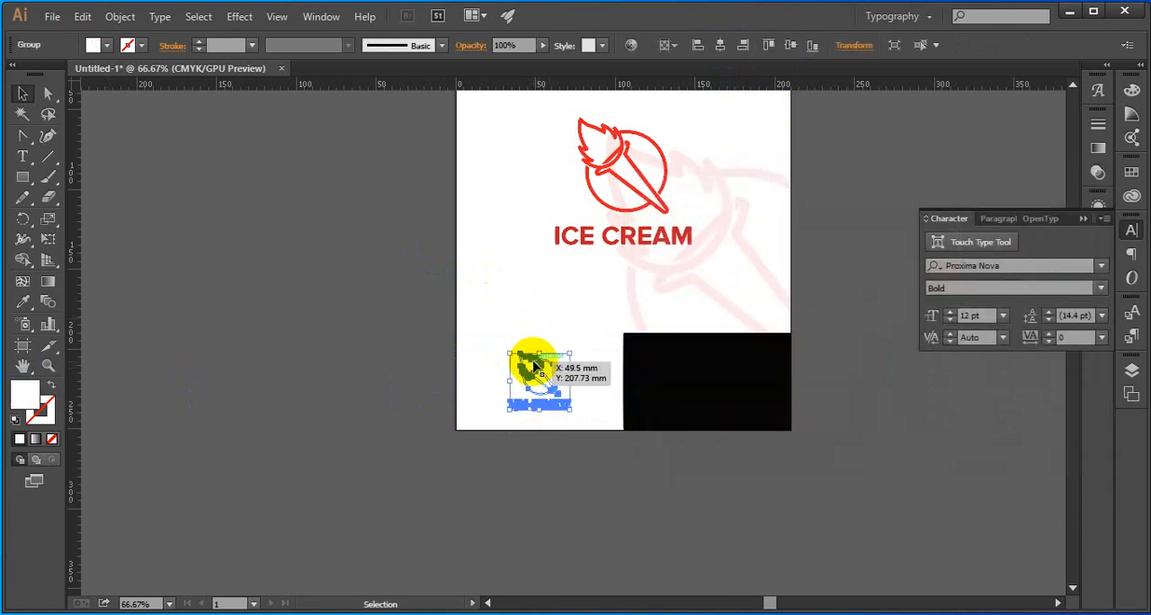
{"action": "key", "text": "ctrl+alt+3"}
{"action": "left_click", "coordinate": [314, 318]}
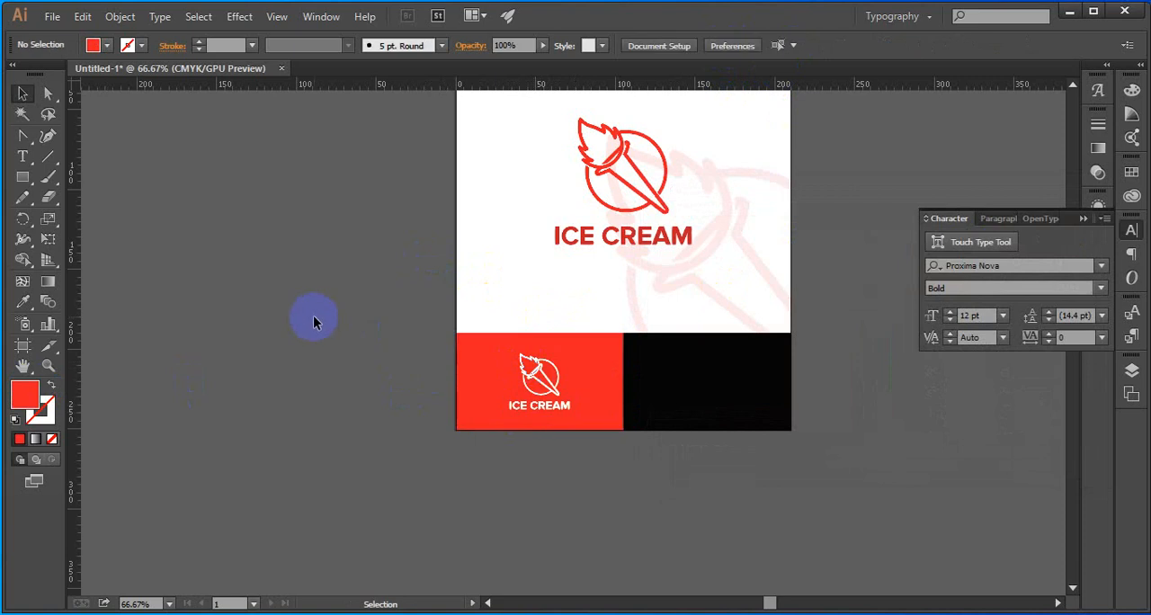
Recolor the small logo on the red rectangle black by sampling the neighbouring black rectangle with the Eyedropper
{"action": "left_click", "coordinate": [541, 404]}
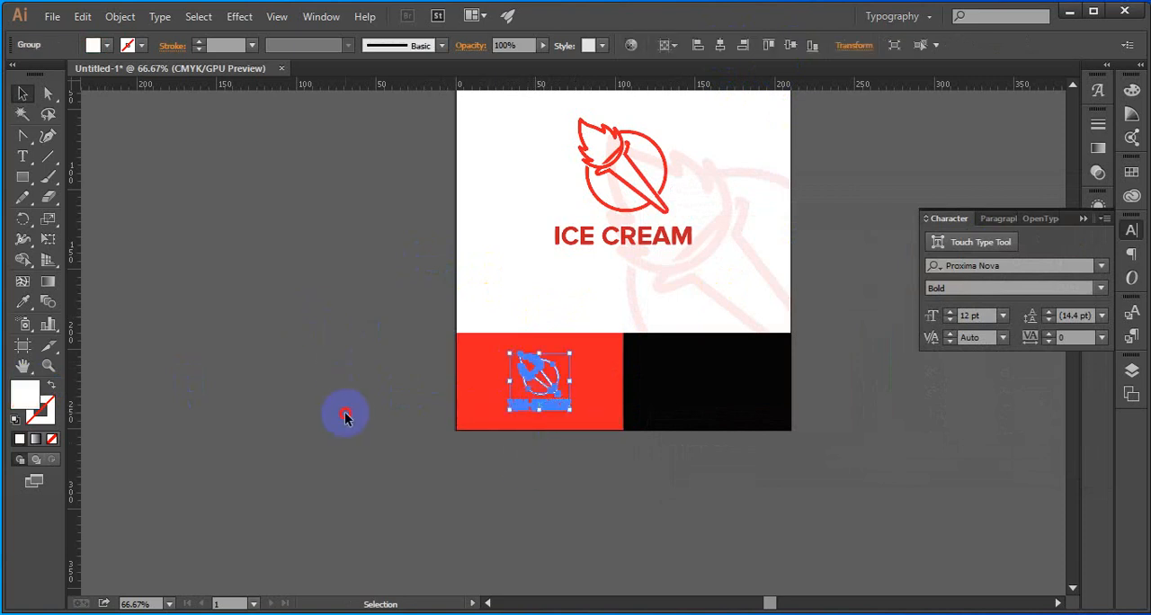
{"action": "left_click", "coordinate": [346, 412]}
{"action": "scroll", "coordinate": [517, 410], "scroll_direction": "up", "scroll_amount": 1}
{"action": "left_click", "coordinate": [529, 407]}
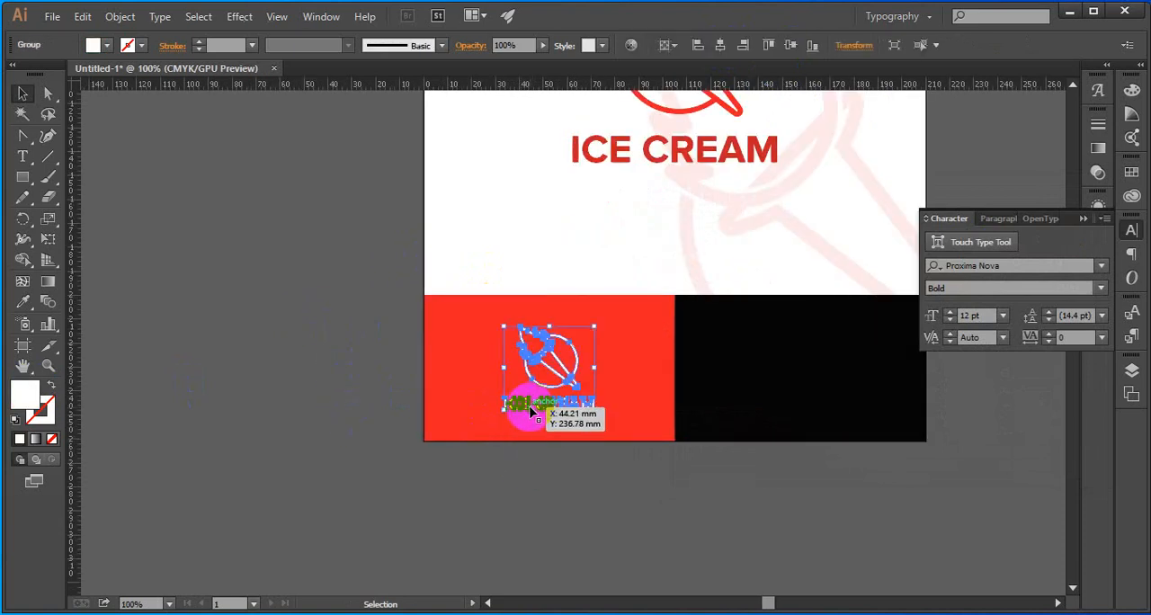
{"action": "key", "text": "i"}
{"action": "left_click", "coordinate": [733, 406]}
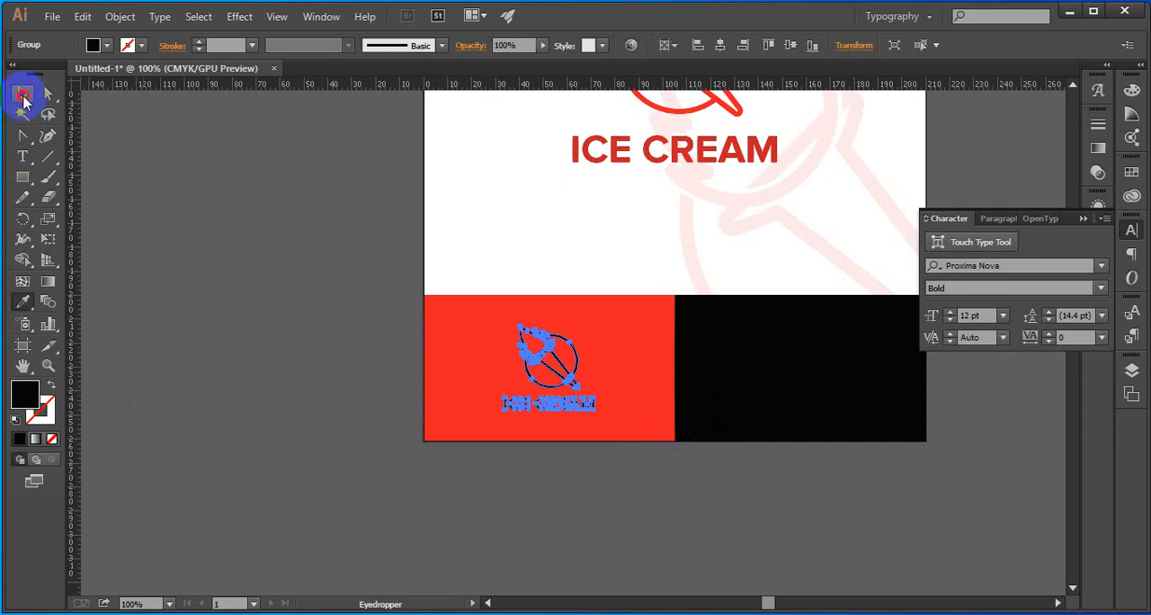
{"action": "left_click", "coordinate": [22, 94]}
{"action": "left_click", "coordinate": [418, 356]}
Place a copy of the small logo on the black rectangle and recolor it with the red sampled from the red rectangle
{"action": "left_click_drag", "start_coordinate": [547, 407], "coordinate": [775, 414]}
{"action": "key", "text": "i"}
{"action": "left_click", "coordinate": [624, 376]}
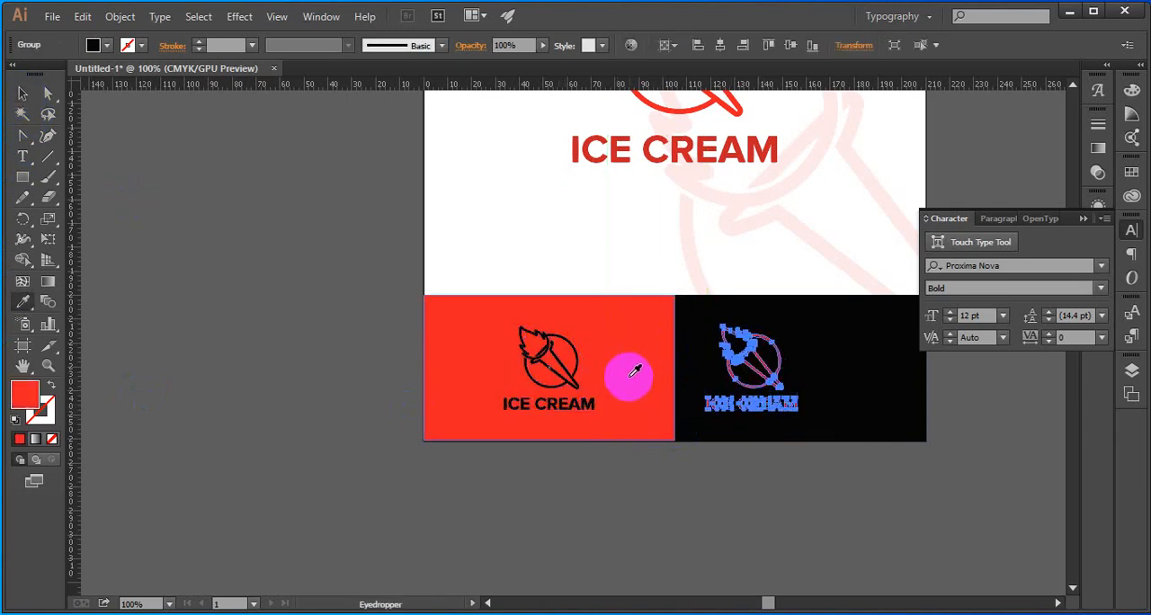
{"action": "left_click", "coordinate": [21, 95]}
{"action": "left_click", "coordinate": [241, 216]}
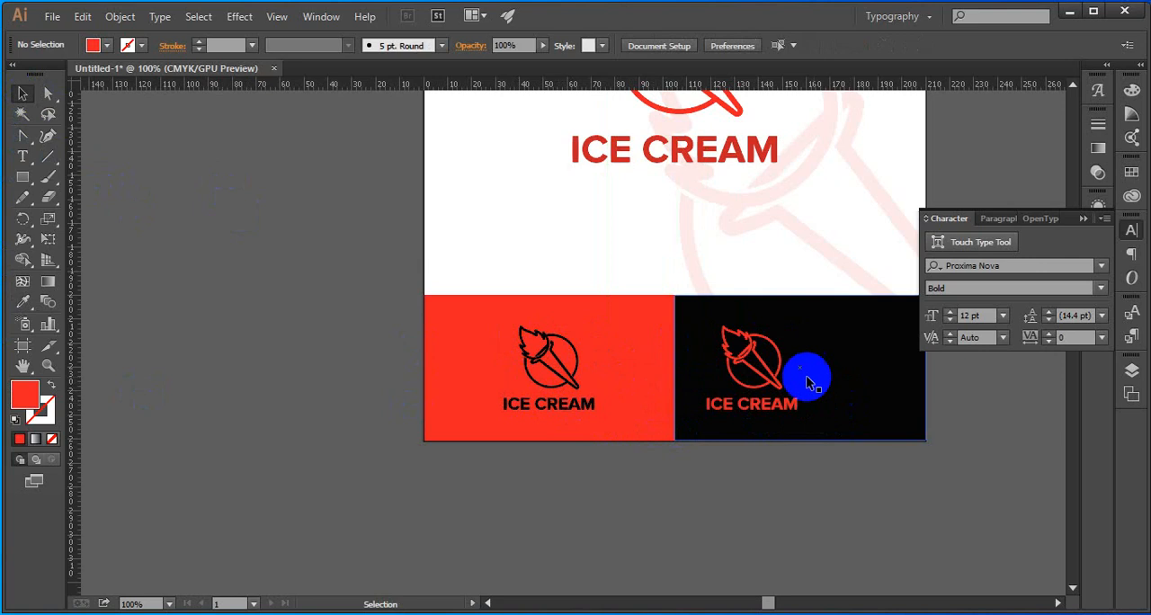
Center the red logo copy horizontally and vertically on the black rectangle
{"action": "left_click_drag", "start_coordinate": [782, 383], "coordinate": [779, 385]}
{"action": "left_click", "coordinate": [854, 404], "text": "shift"}
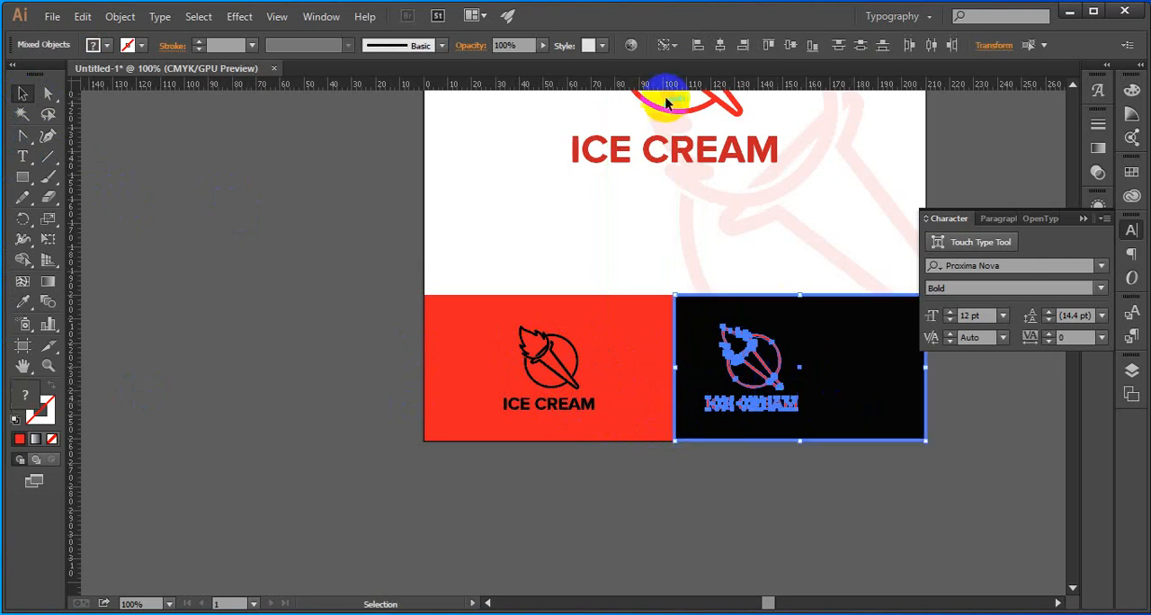
{"action": "left_click", "coordinate": [719, 47]}
{"action": "left_click", "coordinate": [791, 46]}
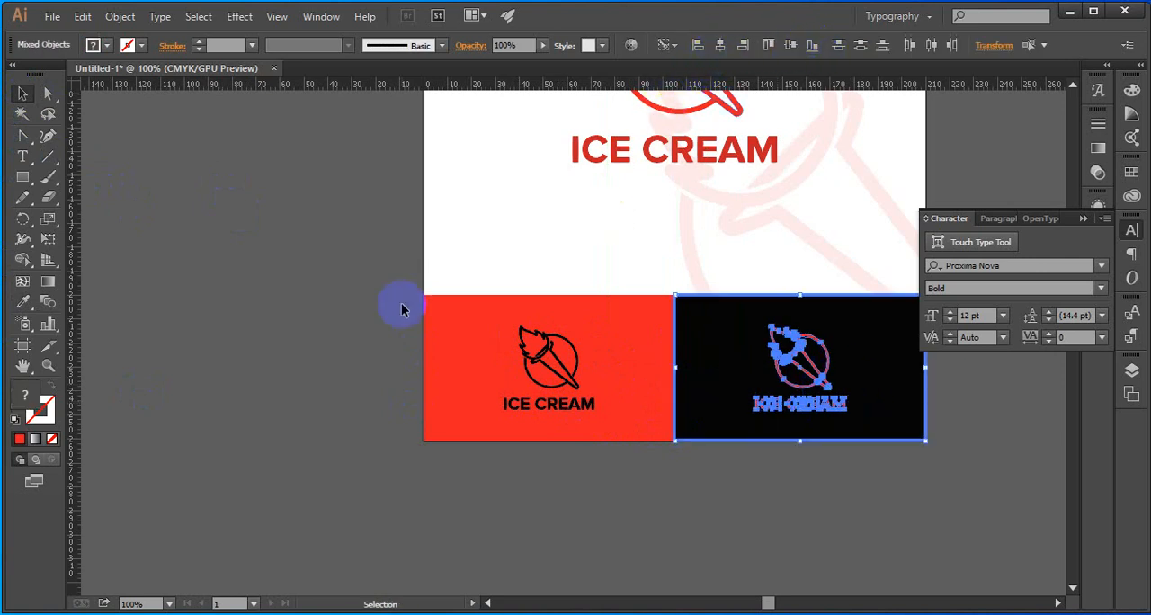
{"action": "left_click", "coordinate": [336, 310]}
Fill the logo copy on the black rectangle with off-white (f4f4f4) and collapse the floating text settings
{"action": "left_click", "coordinate": [785, 384]}
{"action": "left_click", "coordinate": [788, 384]}
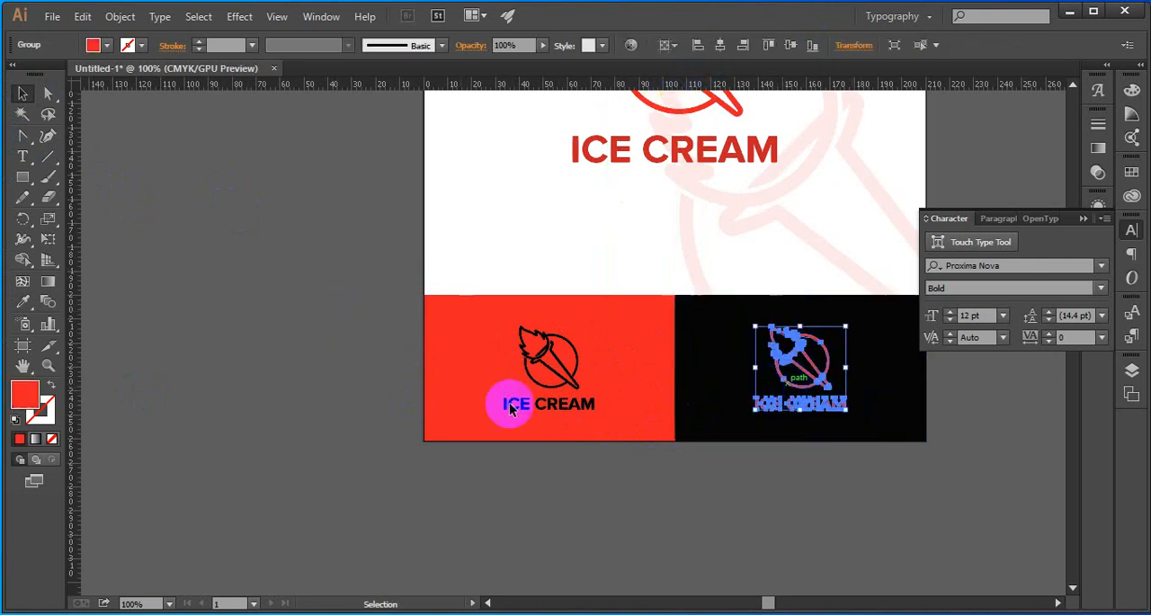
{"action": "double_click", "coordinate": [22, 396]}
{"action": "mouse_move", "coordinate": [722, 249]}
{"action": "left_mouse_down"}
{"action": "mouse_move", "coordinate": [711, 273]}
{"action": "mouse_move", "coordinate": [652, 232]}
{"action": "left_mouse_up"}
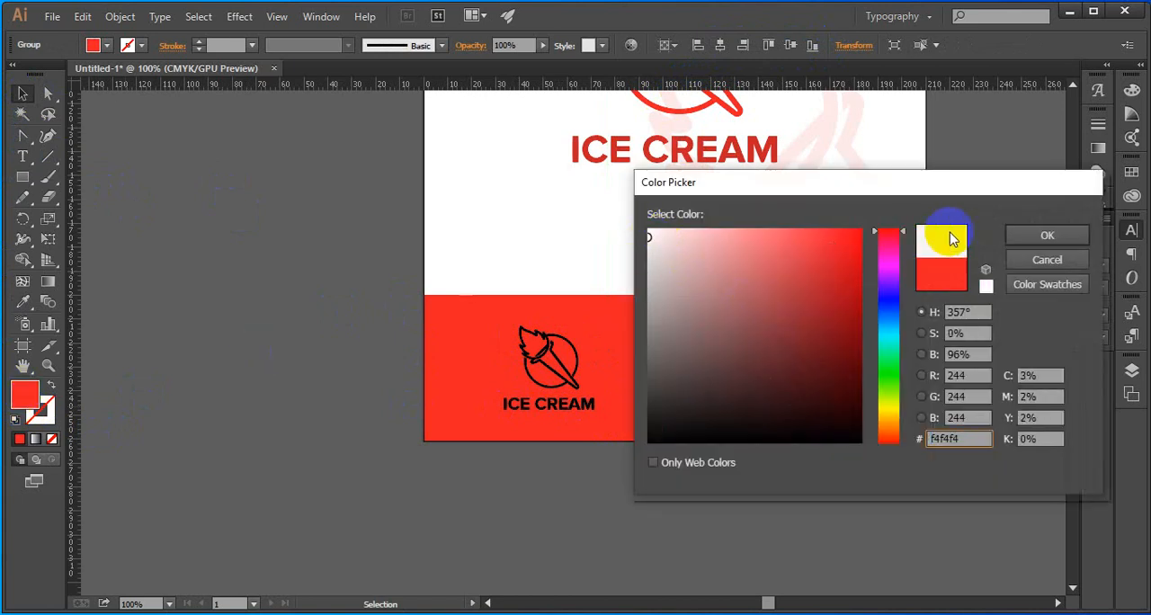
{"action": "left_click", "coordinate": [1025, 234]}
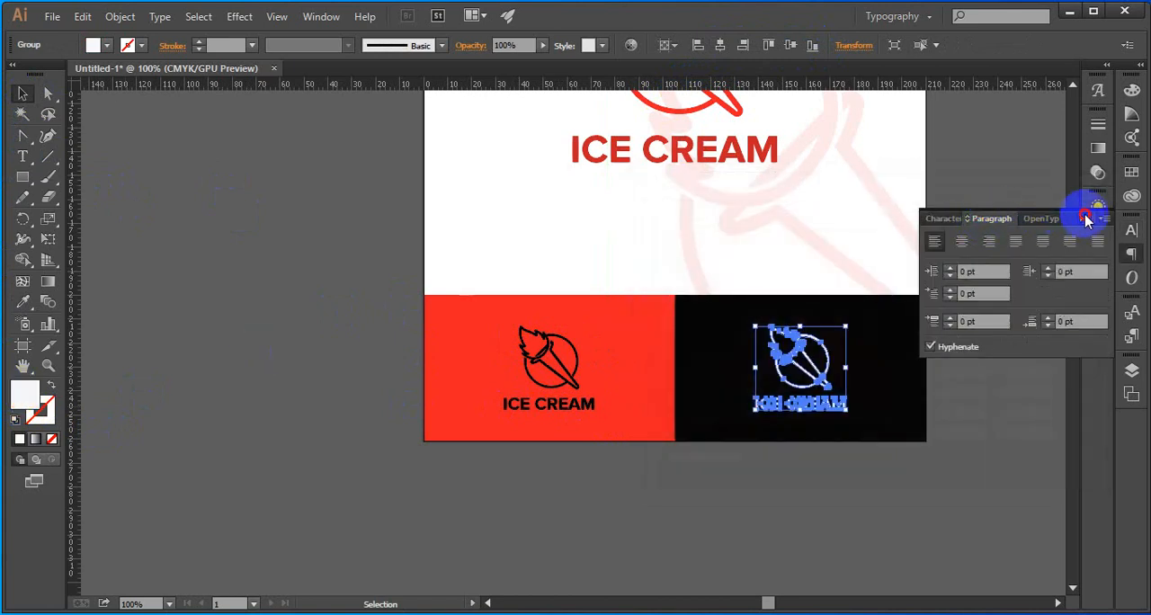
{"action": "left_click", "coordinate": [1004, 221]}
{"action": "scroll", "coordinate": [984, 246], "scroll_direction": "down", "scroll_amount": 1}
{"action": "left_click_drag", "start_coordinate": [957, 248], "coordinate": [903, 340]}
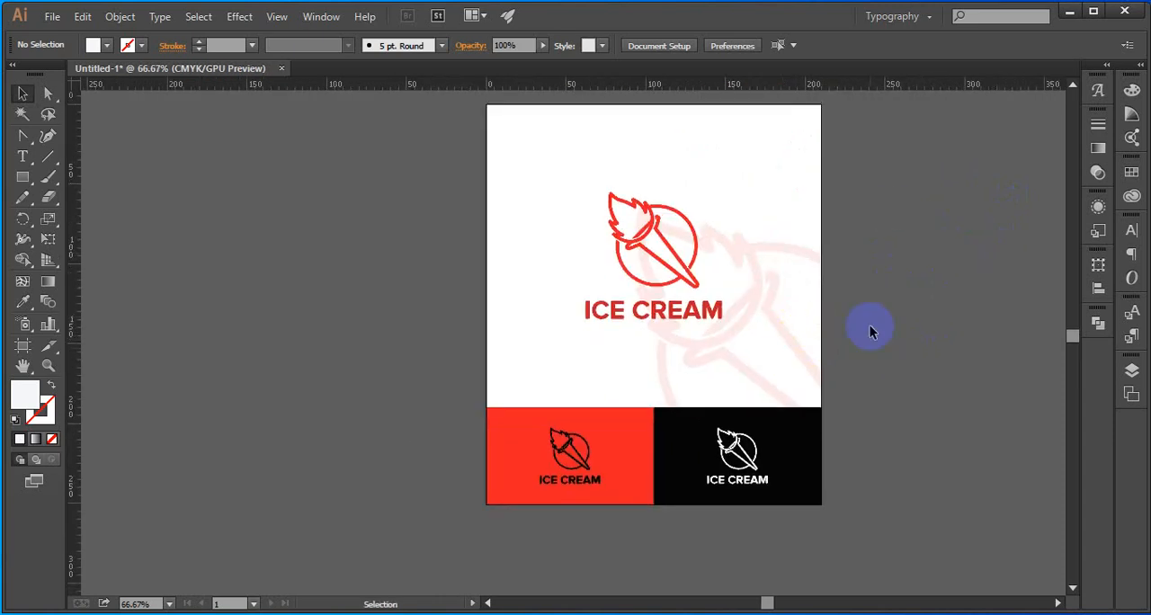
Change the fill of the black rectangle behind the off-white logo to a neutral dark gray
{"action": "scroll", "coordinate": [871, 331], "scroll_direction": "up", "scroll_amount": 1}
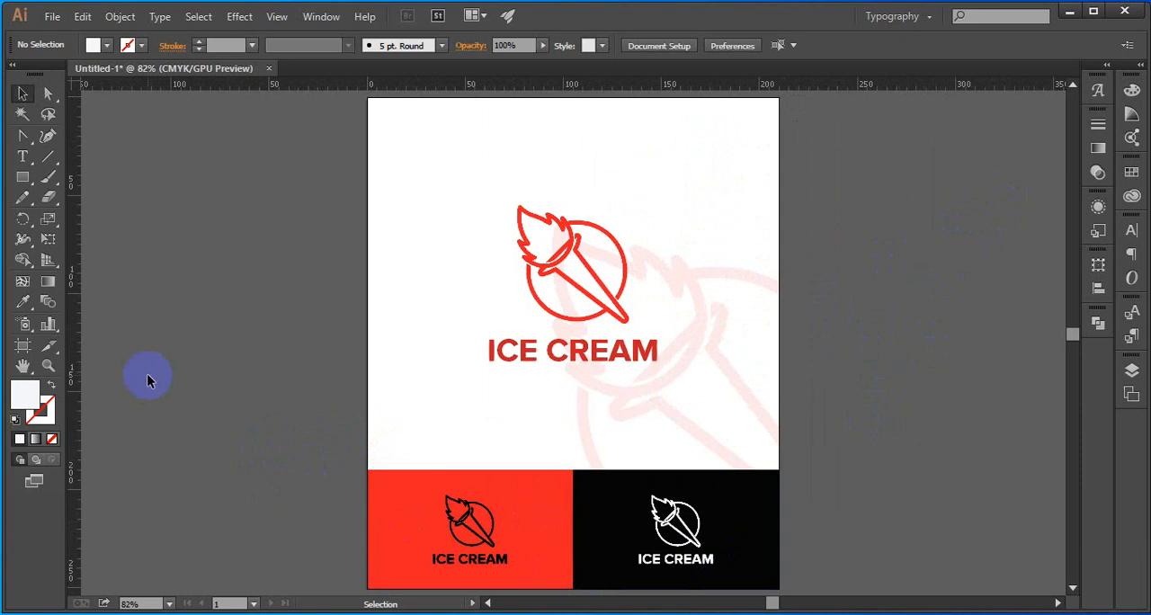
{"action": "left_click", "coordinate": [580, 523]}
{"action": "left_click", "coordinate": [217, 402]}
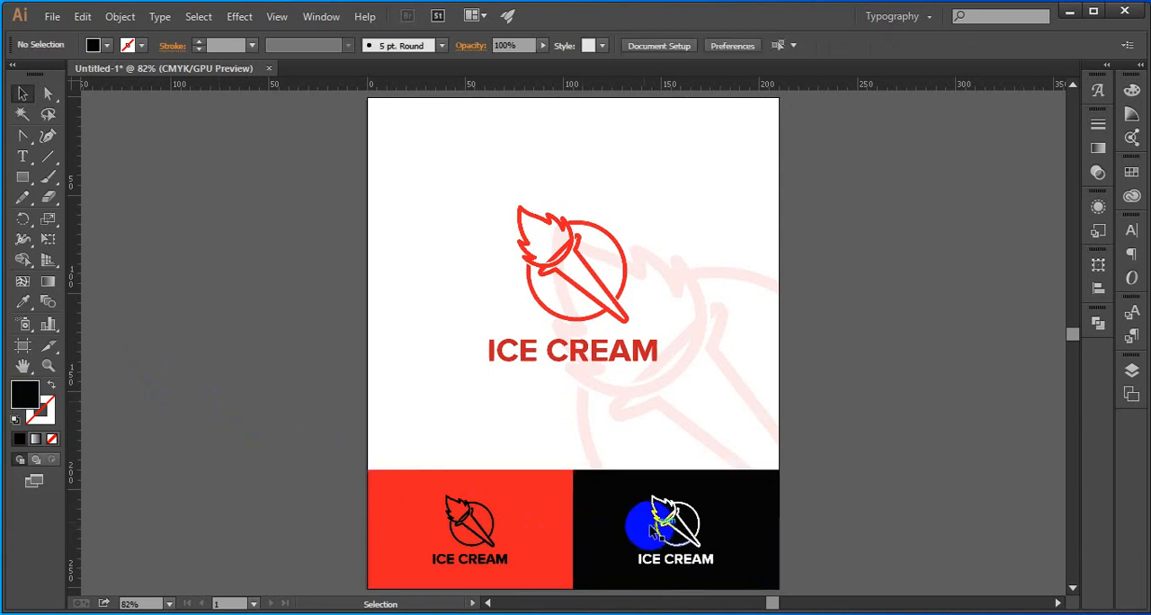
{"action": "left_click", "coordinate": [596, 502]}
{"action": "key", "text": "i"}
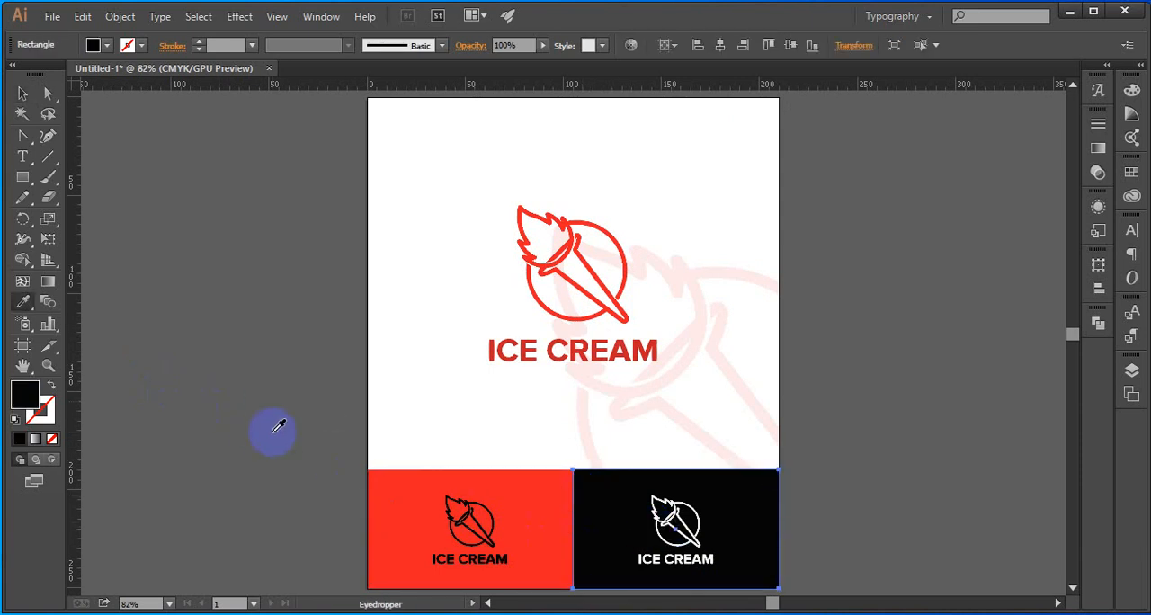
{"action": "left_click", "coordinate": [266, 440]}
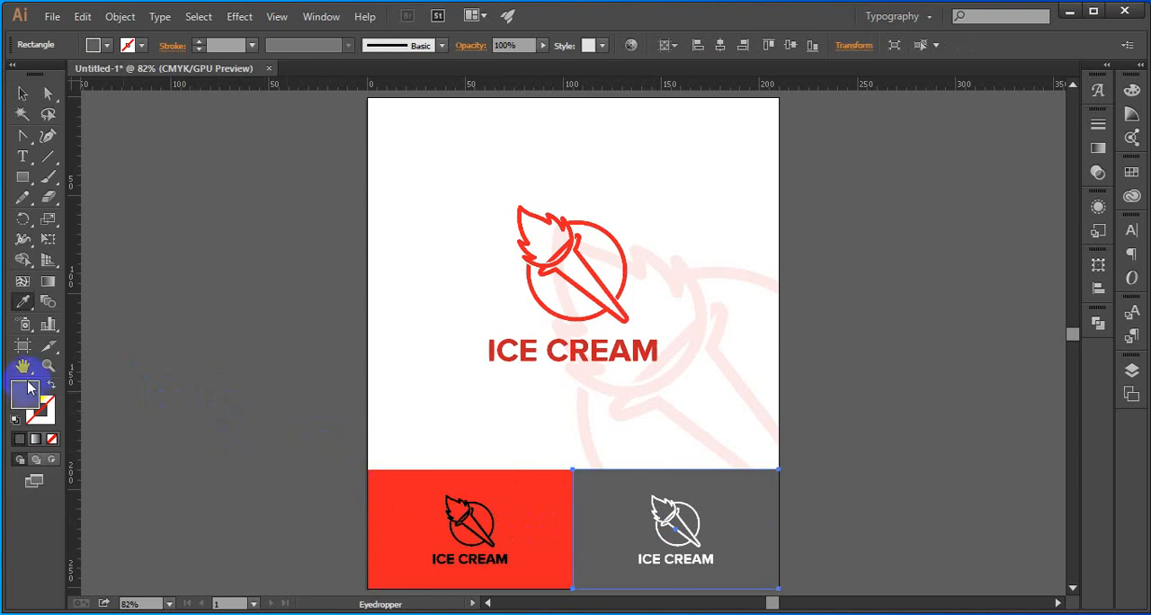
{"action": "double_click", "coordinate": [27, 388]}
{"action": "mouse_move", "coordinate": [698, 421]}
{"action": "left_mouse_down"}
{"action": "mouse_move", "coordinate": [678, 393]}
{"action": "mouse_move", "coordinate": [656, 392]}
{"action": "mouse_move", "coordinate": [648, 405]}
{"action": "left_mouse_up"}
{"action": "left_click", "coordinate": [1070, 237]}
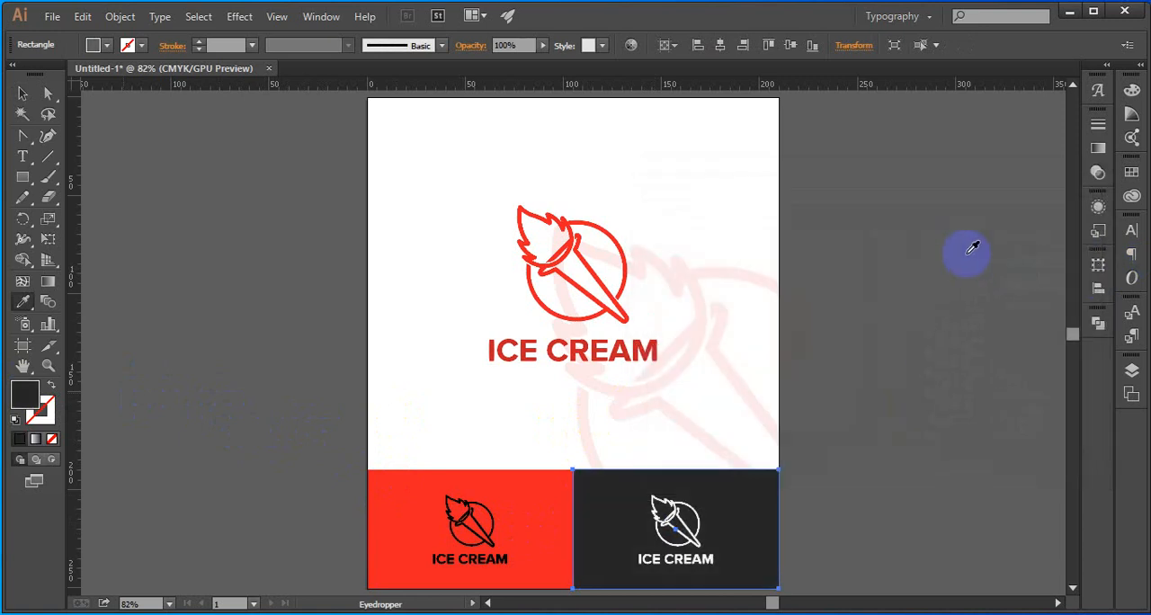
{"action": "key", "text": "v"}
{"action": "left_click", "coordinate": [968, 267]}
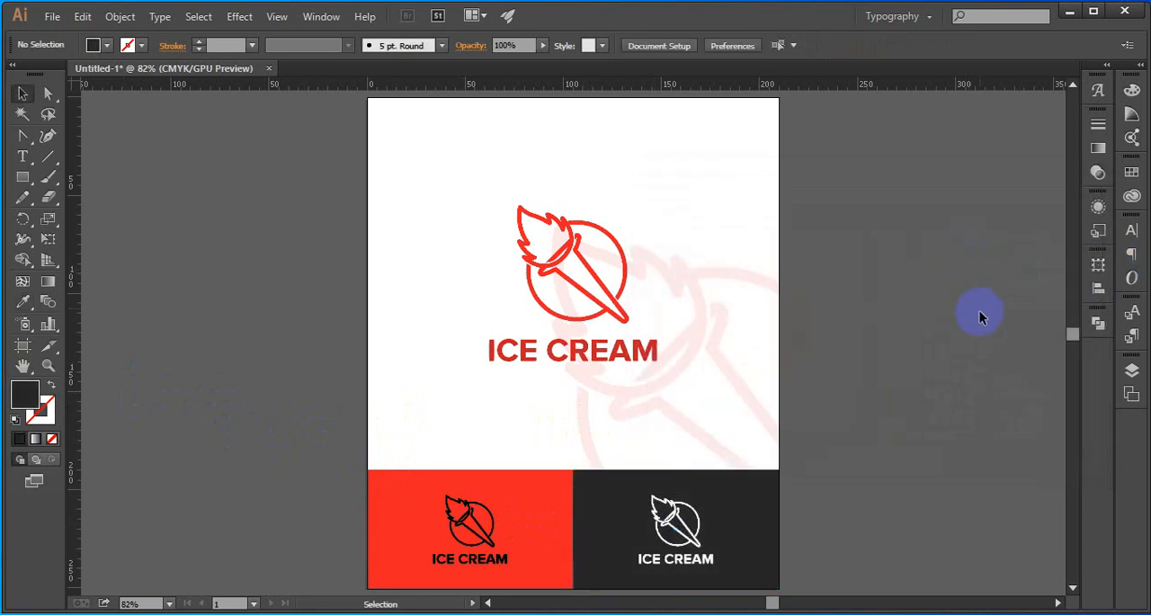
Draw a rectangle covering the whole area above the two small panels and fill it with black (000000)
{"action": "scroll", "coordinate": [979, 311], "scroll_direction": "down", "scroll_amount": 1}
{"action": "left_click_drag", "start_coordinate": [937, 331], "coordinate": [932, 347]}
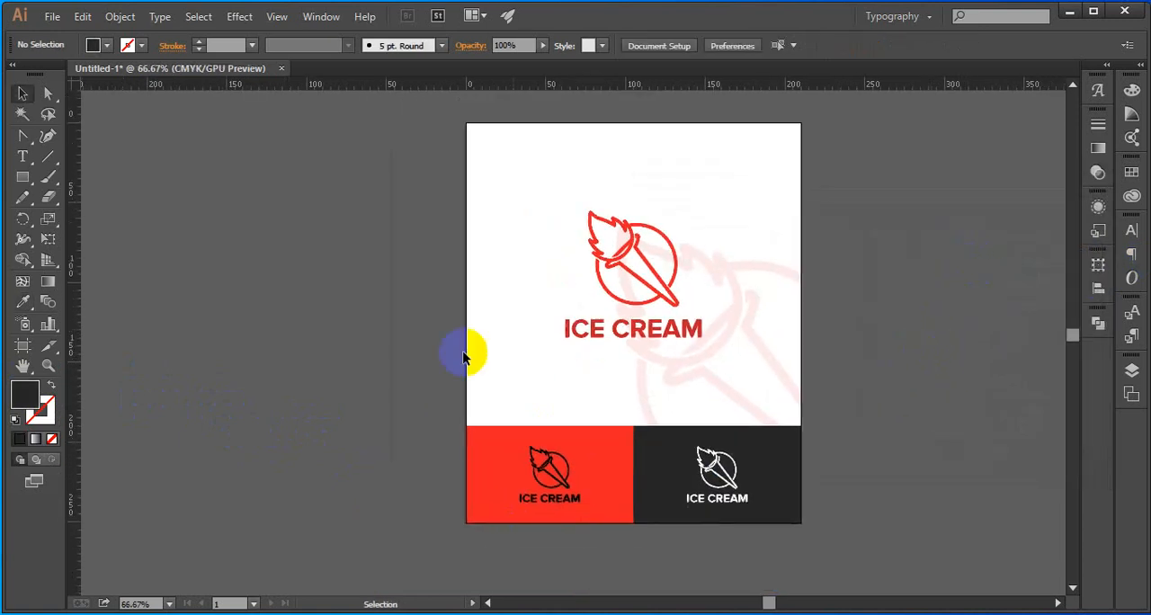
{"action": "left_click", "coordinate": [22, 178]}
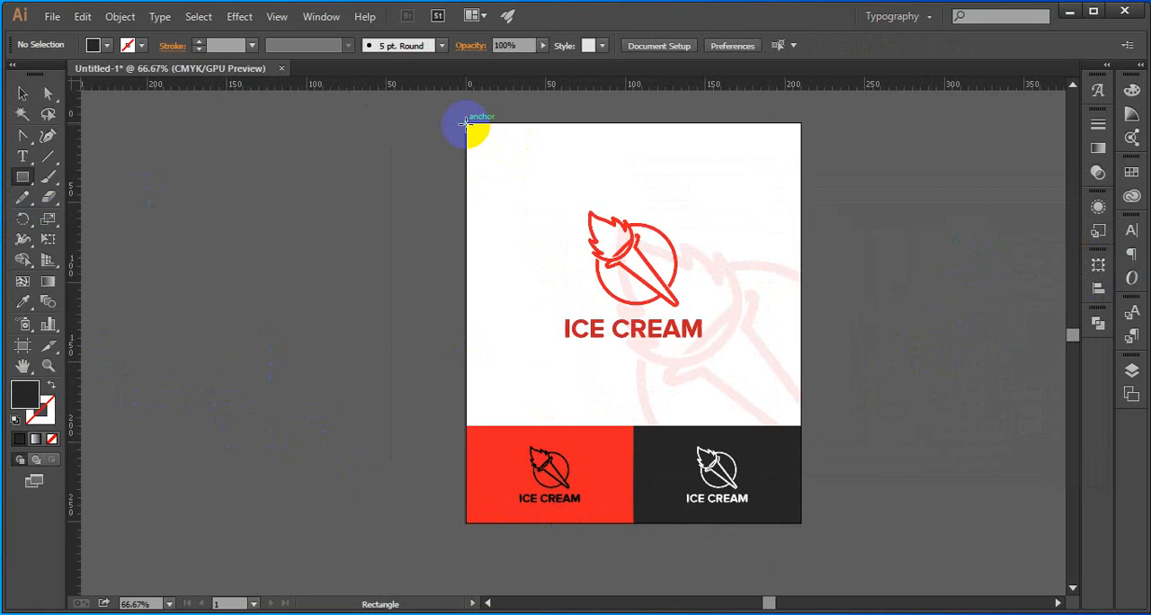
{"action": "left_click_drag", "start_coordinate": [467, 124], "coordinate": [800, 426]}
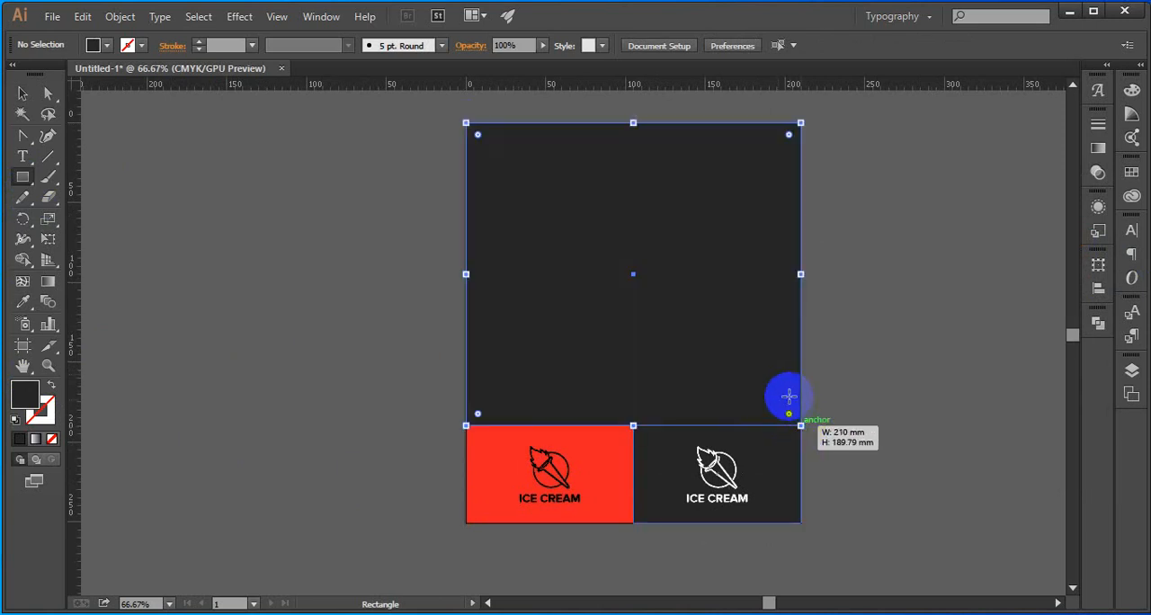
{"action": "double_click", "coordinate": [23, 395]}
{"action": "left_click", "coordinate": [644, 438]}
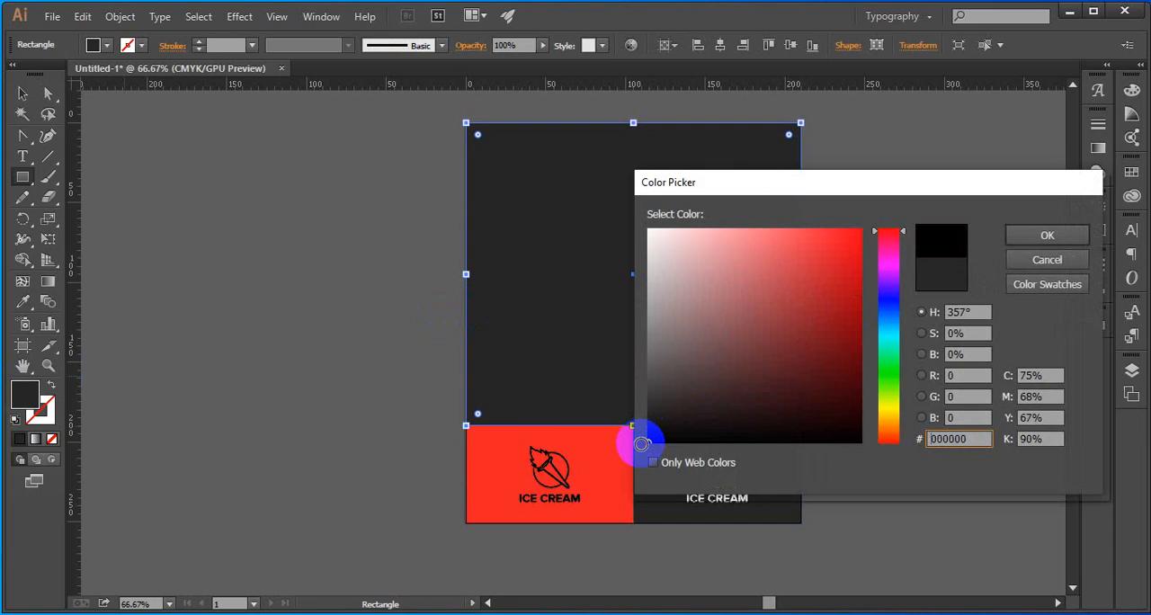
{"action": "left_click", "coordinate": [1047, 235]}
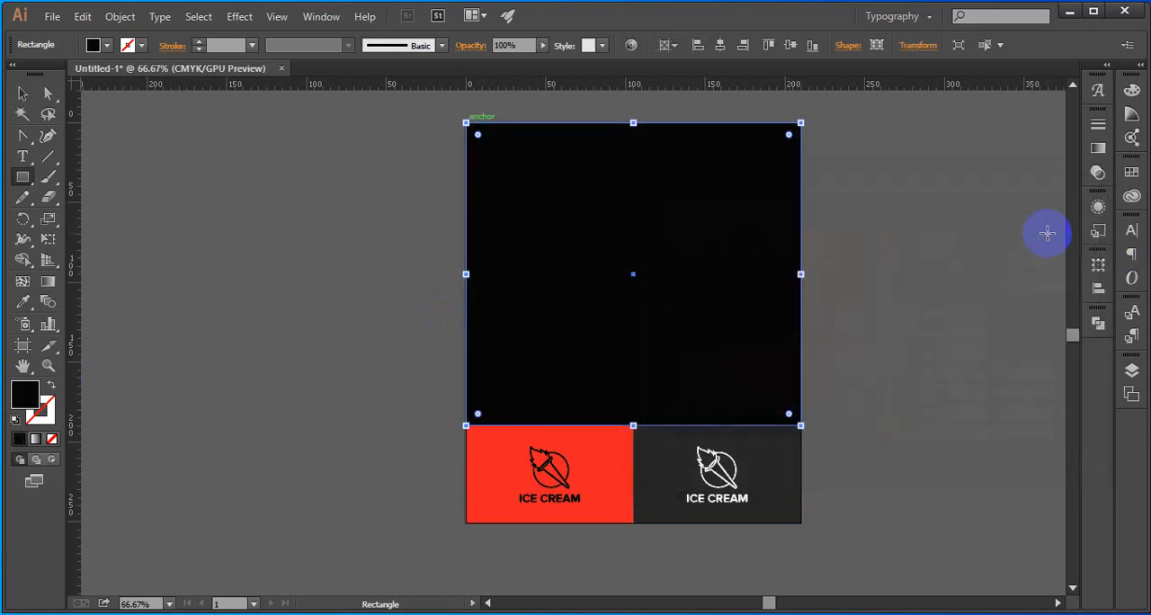
Send the large black rectangle behind all other artwork and fit the artboard in the window
{"action": "key", "text": "ctrl+shift+["}
{"action": "left_click", "coordinate": [22, 94]}
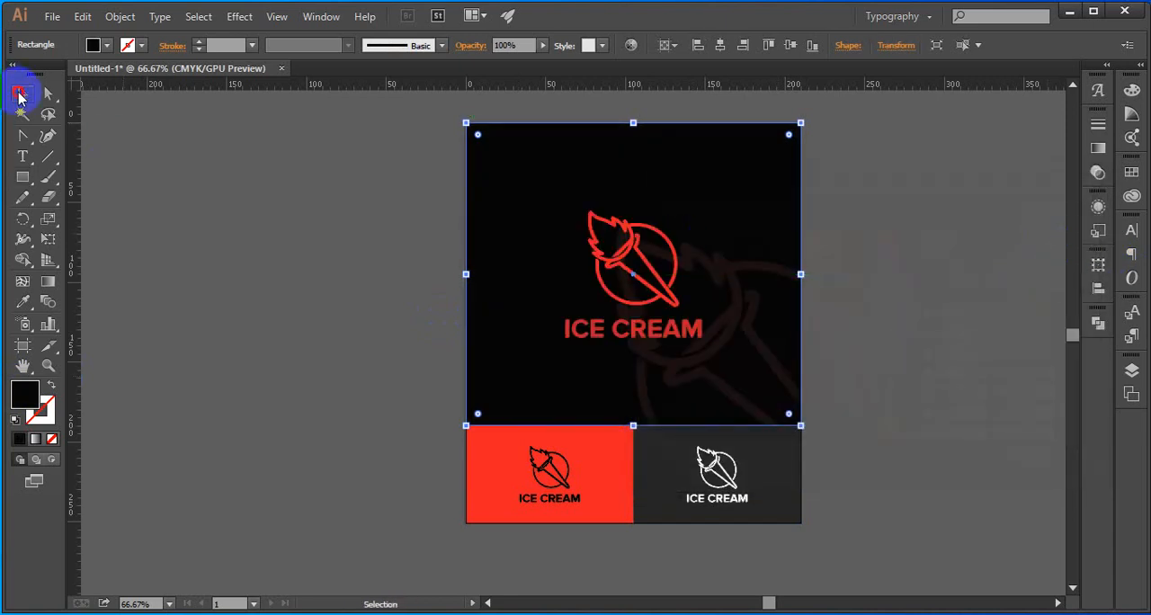
{"action": "left_click", "coordinate": [413, 266]}
{"action": "scroll", "coordinate": [404, 265], "scroll_direction": "up", "scroll_amount": 2}
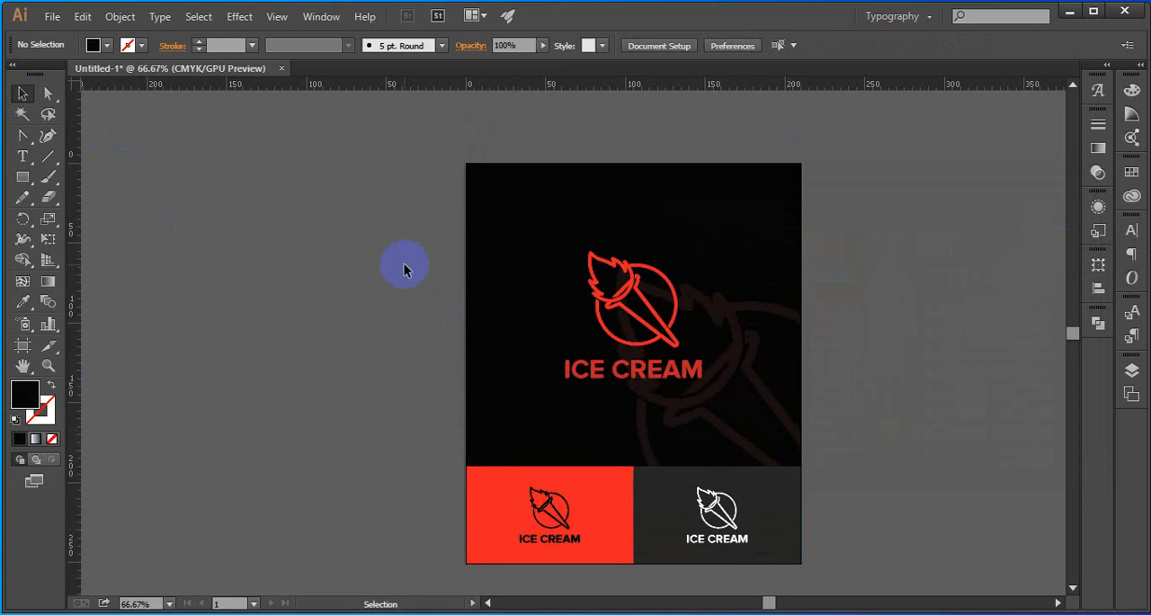
{"action": "key", "text": "ctrl+0"}
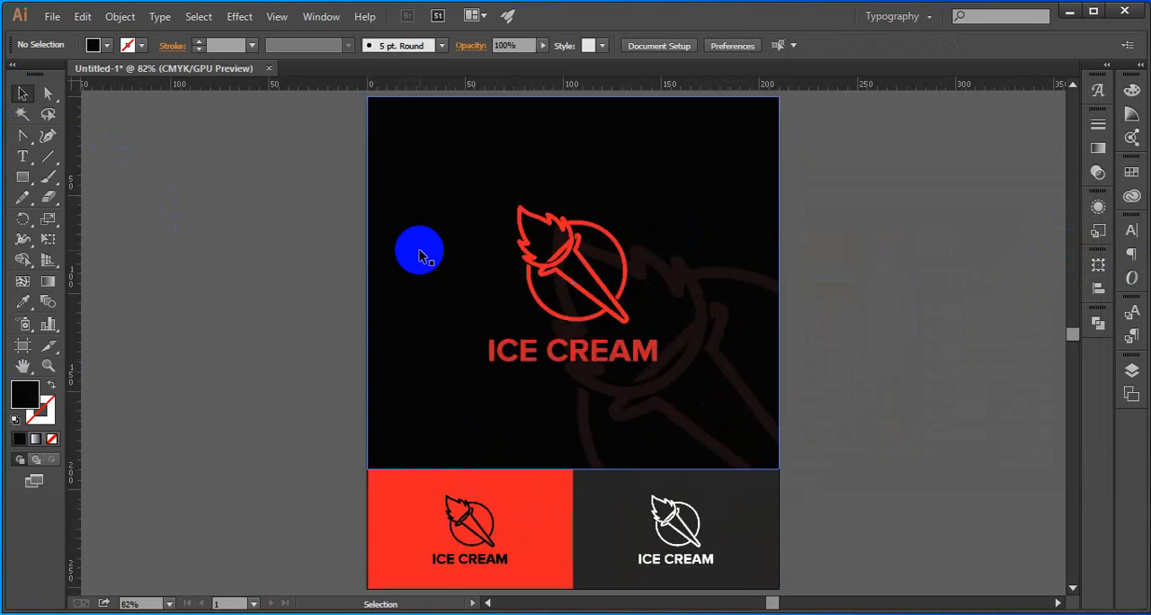
Try removing the large black background rectangle, and undo the removal
{"action": "left_click", "coordinate": [404, 282]}
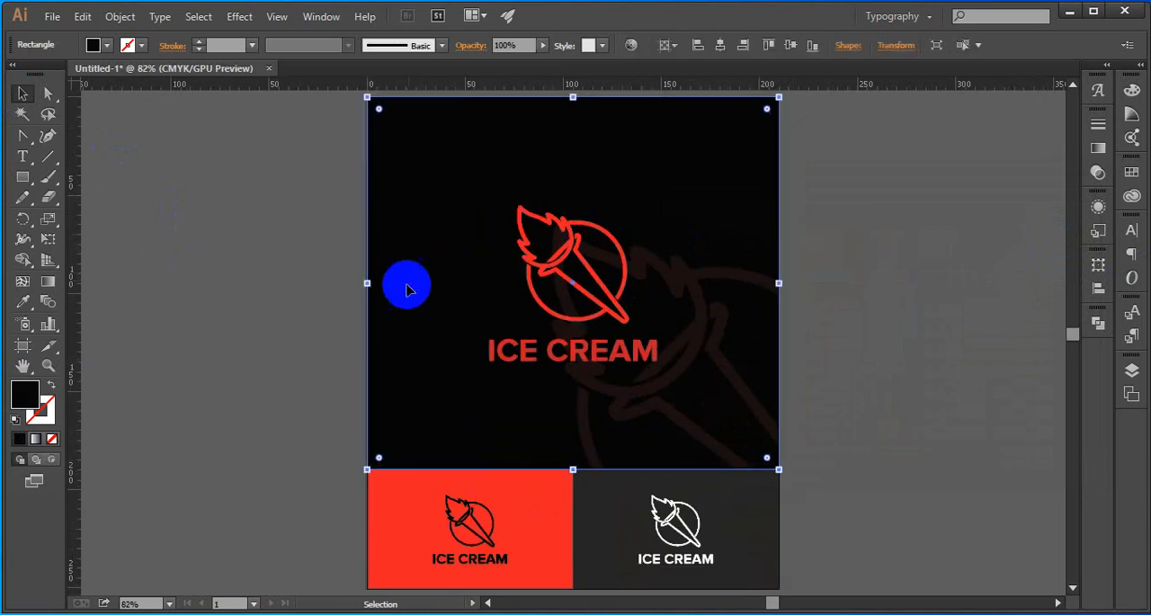
{"action": "key", "text": "a"}
{"action": "key", "text": "Delete"}
{"action": "key", "text": "v"}
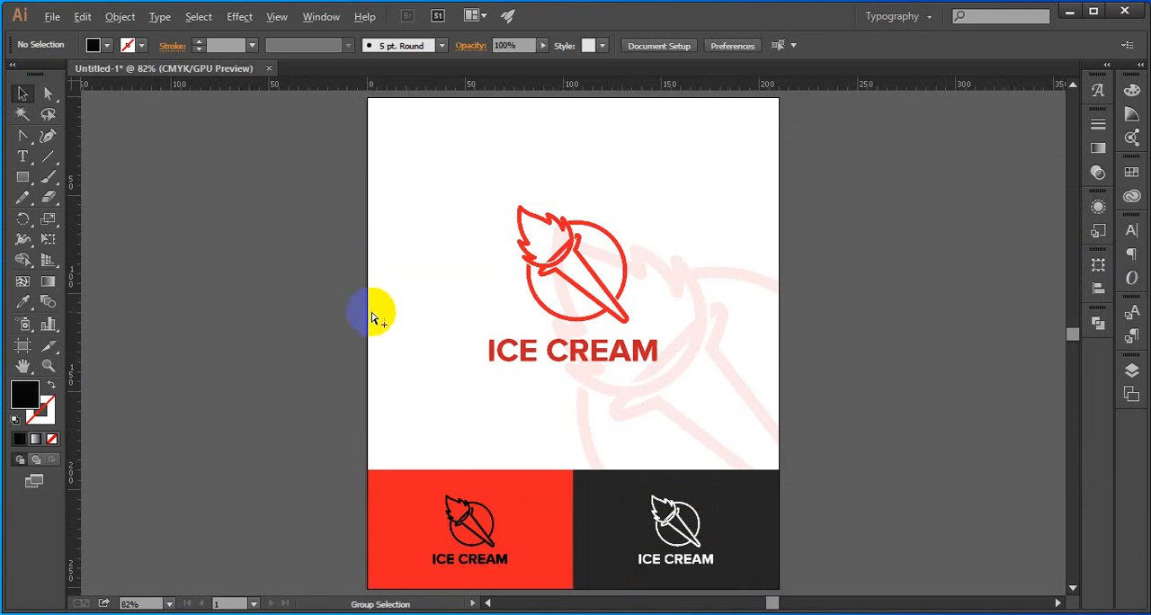
{"action": "key", "text": "ctrl+z"}
{"action": "left_click", "coordinate": [267, 330]}
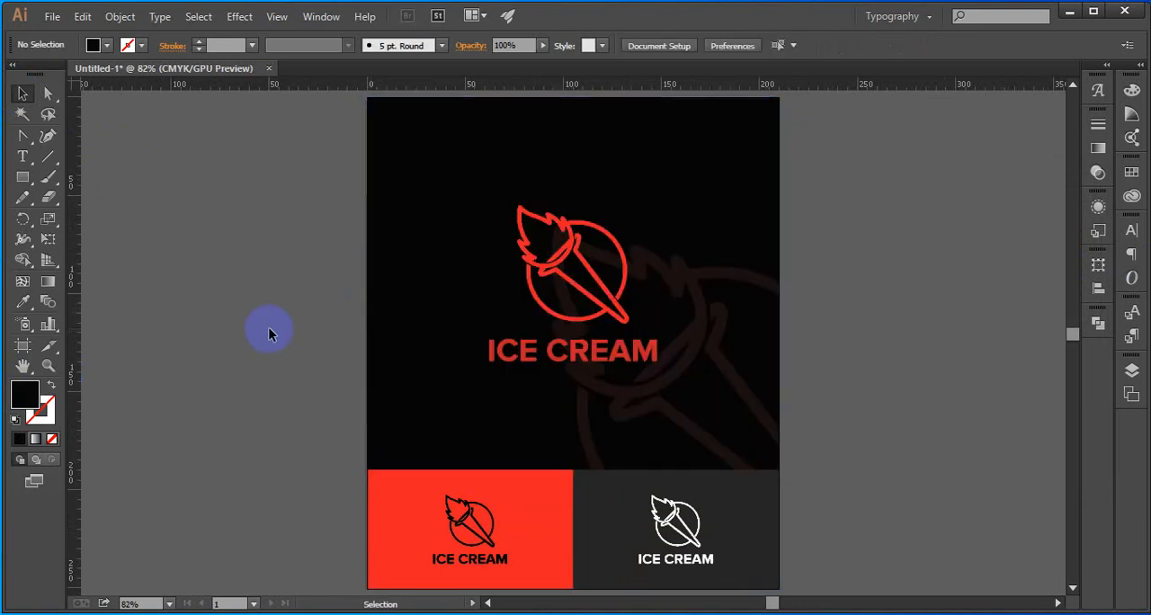
{"action": "left_click", "coordinate": [403, 419]}
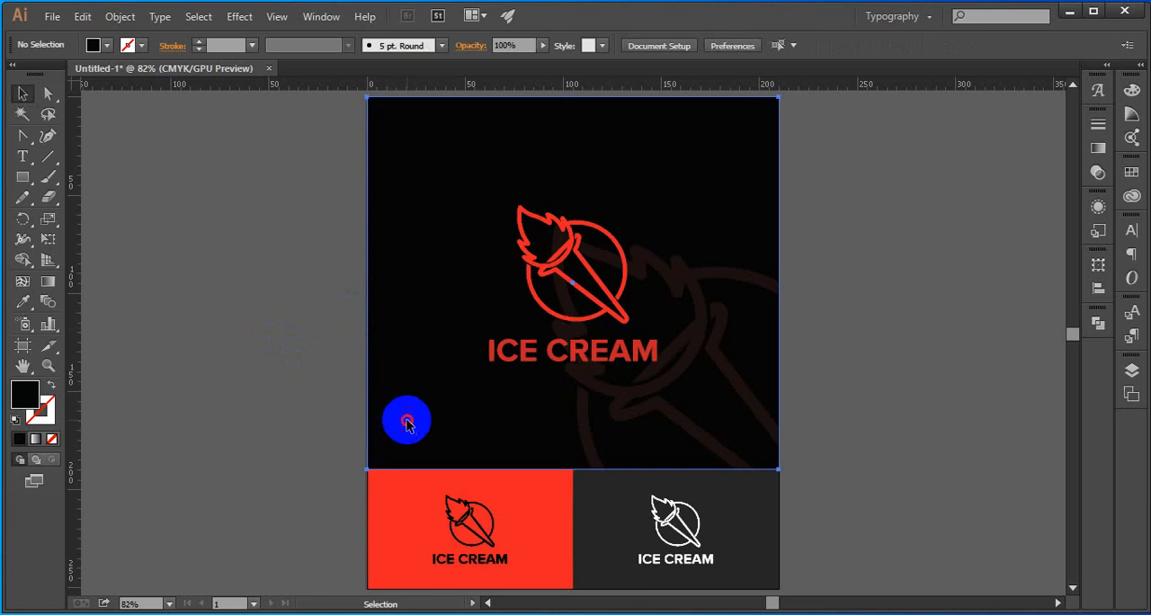
{"action": "left_click", "coordinate": [297, 403]}
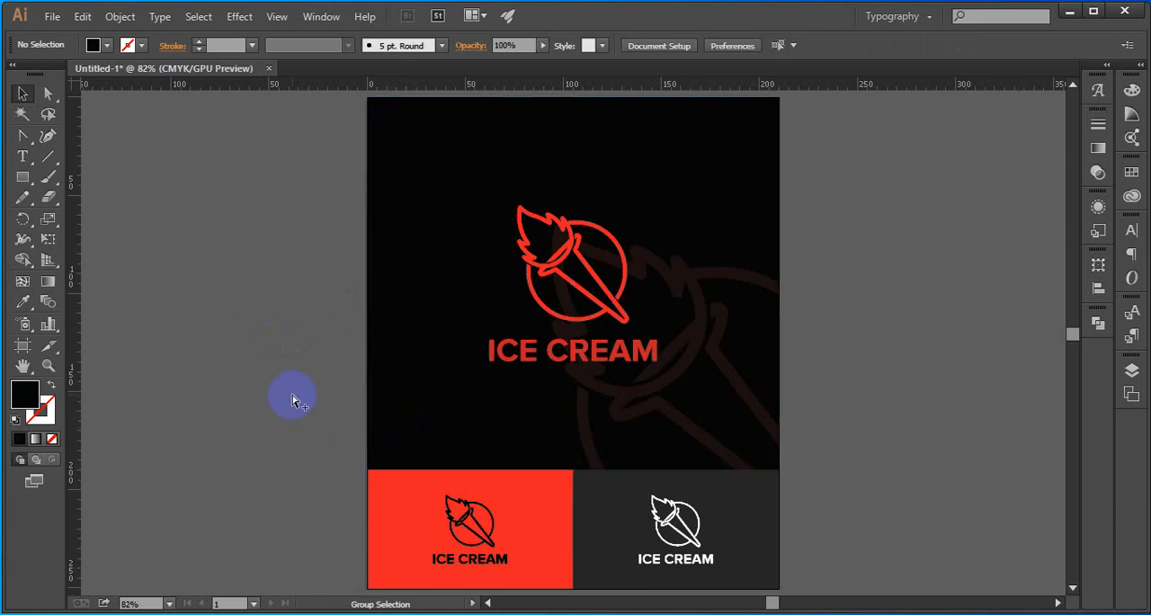
Delete the large black background rectangle behind the main logo and its watermark
{"action": "left_click", "coordinate": [412, 399]}
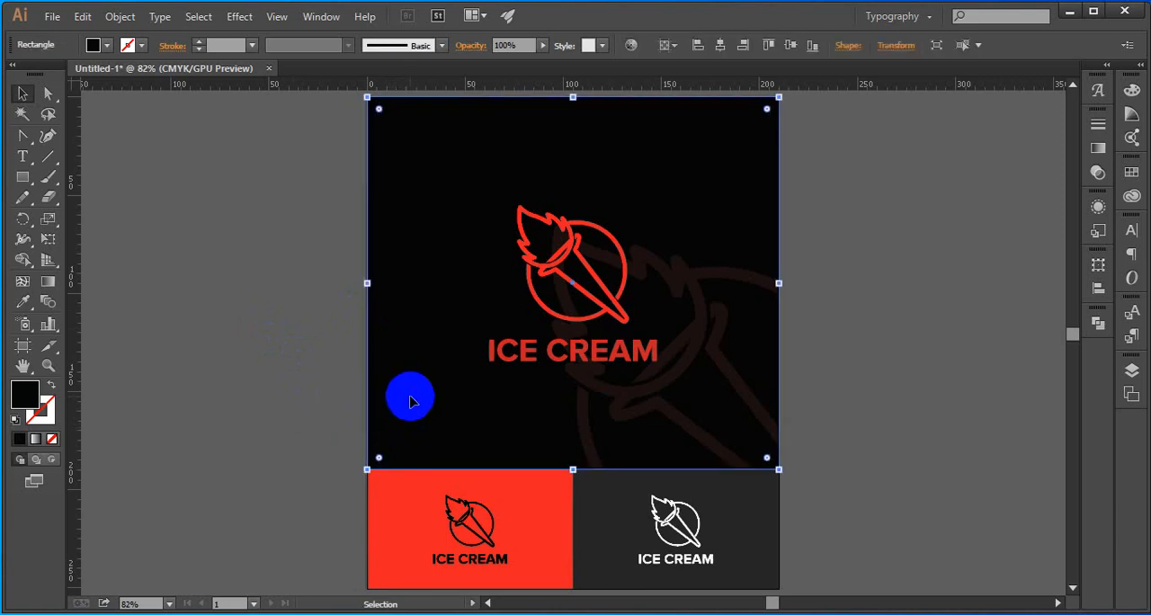
{"action": "key", "text": "Delete"}
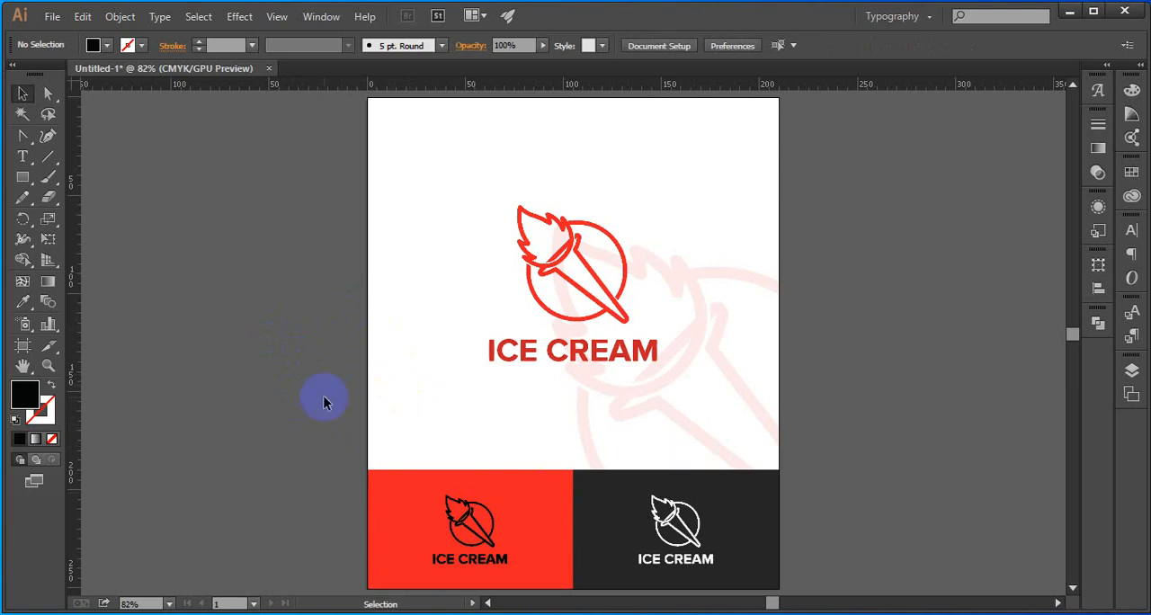
{"action": "left_click_drag", "start_coordinate": [245, 150], "coordinate": [319, 245]}
{"action": "left_click", "coordinate": [845, 539]}
{"action": "left_click", "coordinate": [292, 244]}
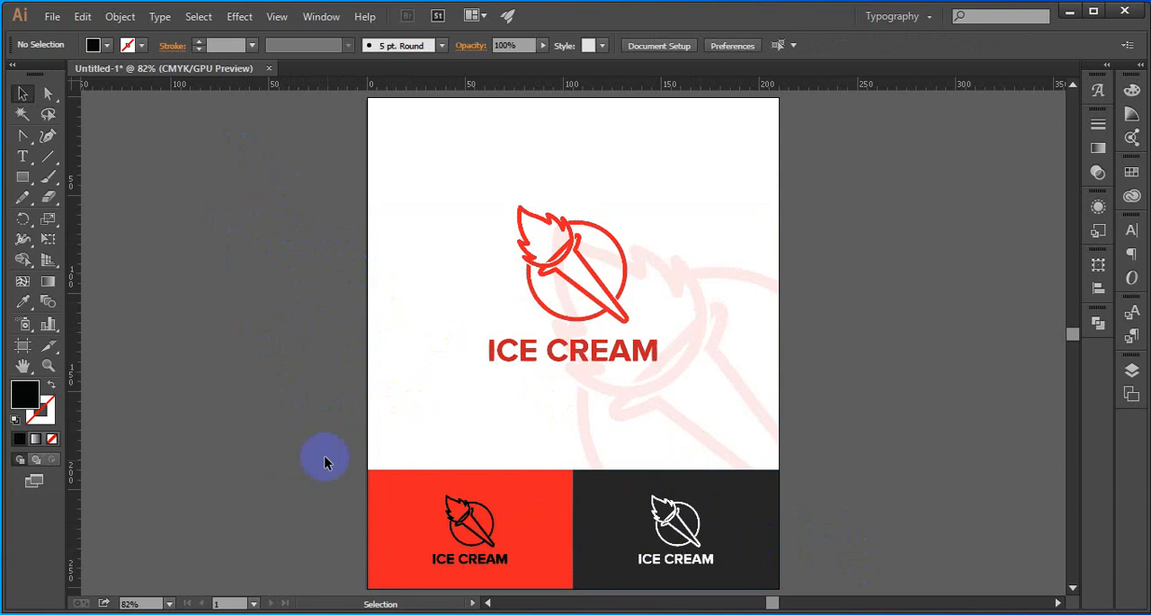
Try deleting the red and dark gray panels behind the small logos, and undo the deletion
{"action": "left_click", "coordinate": [398, 488]}
{"action": "left_click", "coordinate": [601, 506], "text": "shift"}
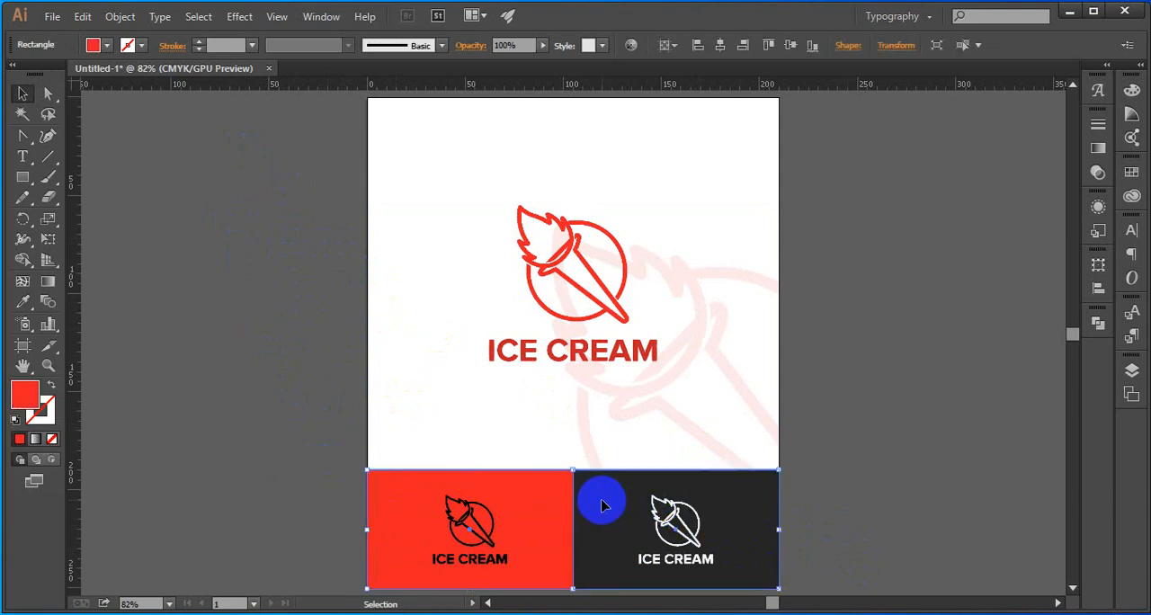
{"action": "key", "text": "a"}
{"action": "key", "text": "Delete"}
{"action": "key", "text": "v"}
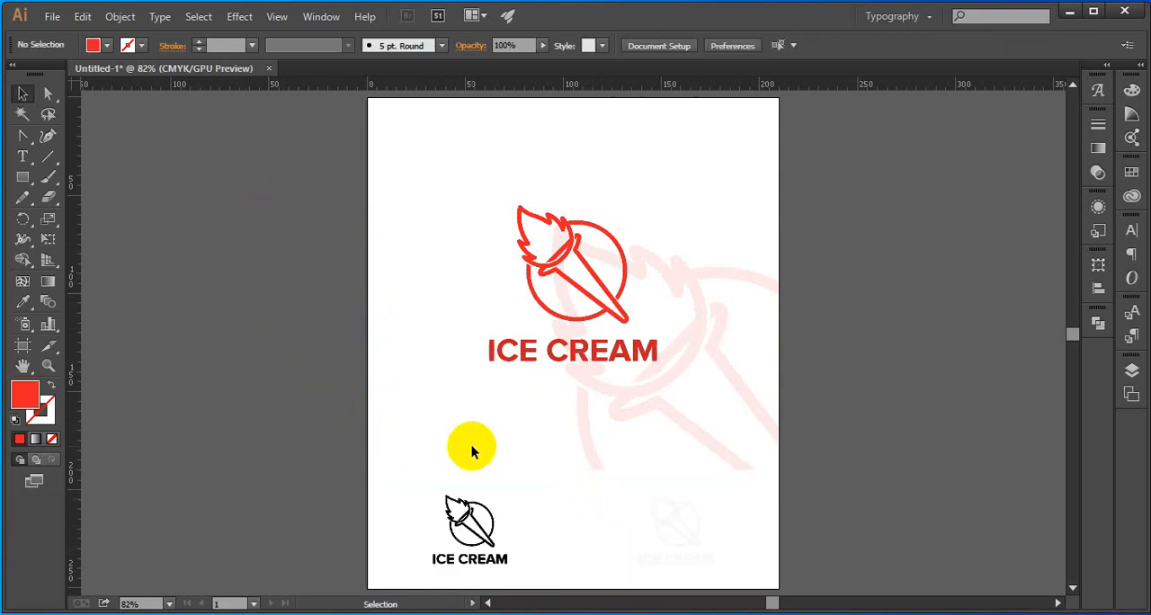
{"action": "key", "text": "ctrl+z"}
{"action": "left_click", "coordinate": [256, 374]}
{"action": "left_click_drag", "start_coordinate": [262, 238], "coordinate": [846, 464]}
{"action": "left_click", "coordinate": [850, 450]}
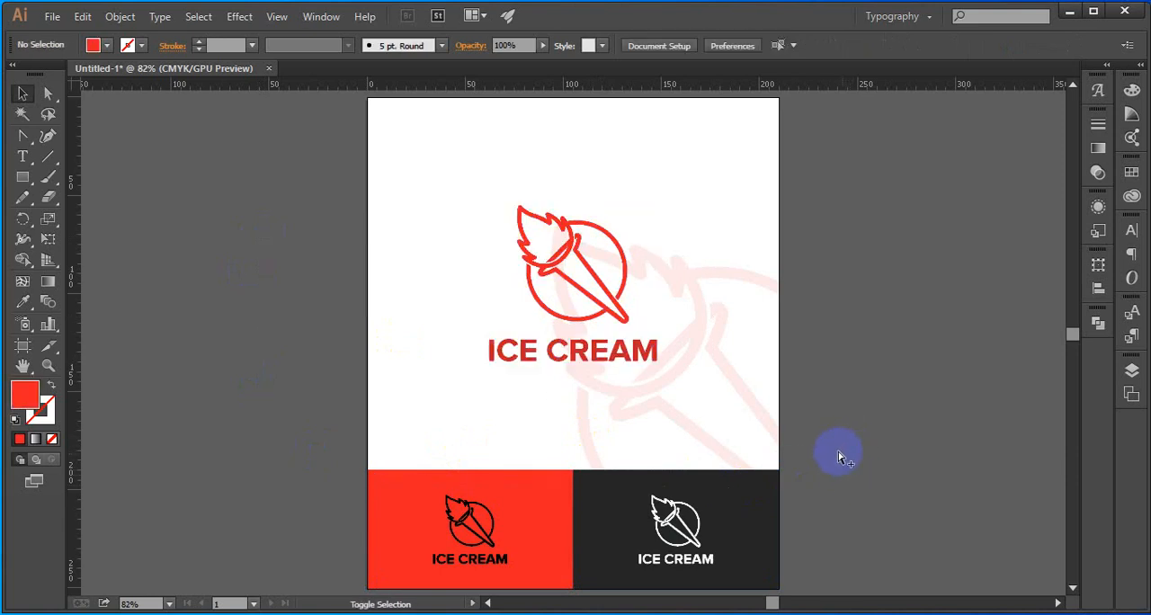
Start a Save for Web export of the artboard and set its file format to JPEG
{"action": "key", "text": "ctrl+alt+shift+s"}
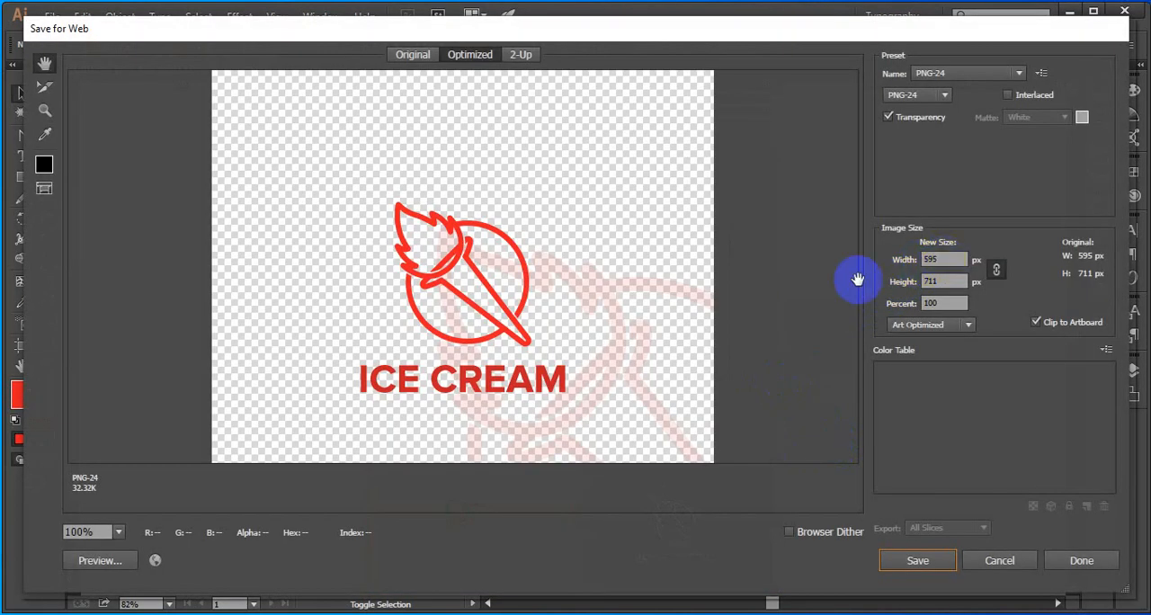
{"action": "left_click_drag", "start_coordinate": [596, 363], "coordinate": [599, 324]}
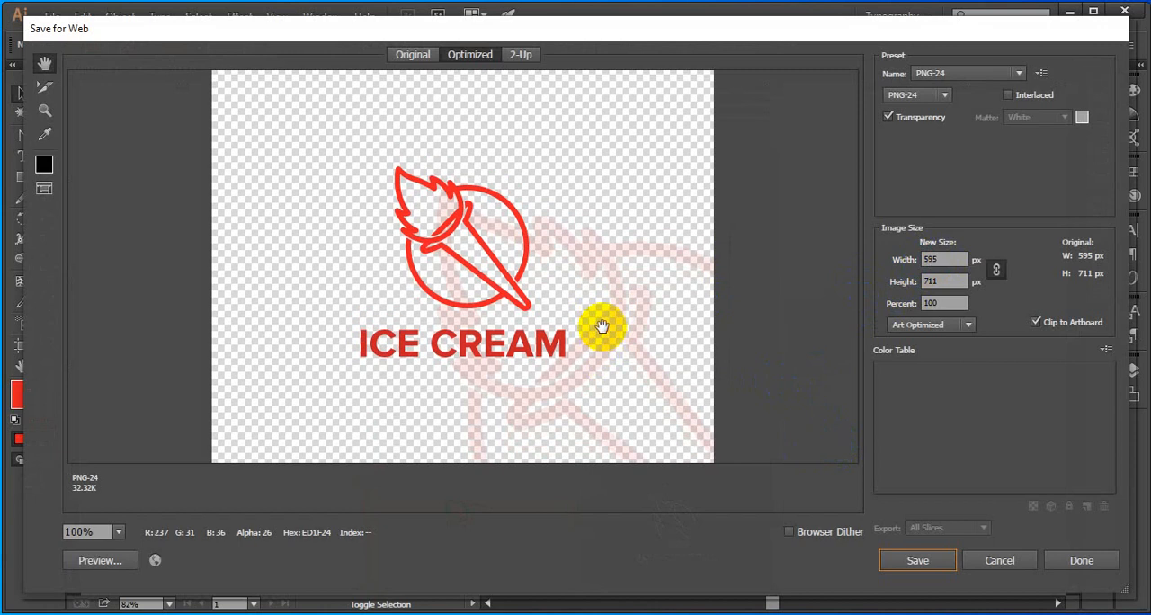
{"action": "left_click", "coordinate": [976, 73]}
{"action": "left_click", "coordinate": [788, 157]}
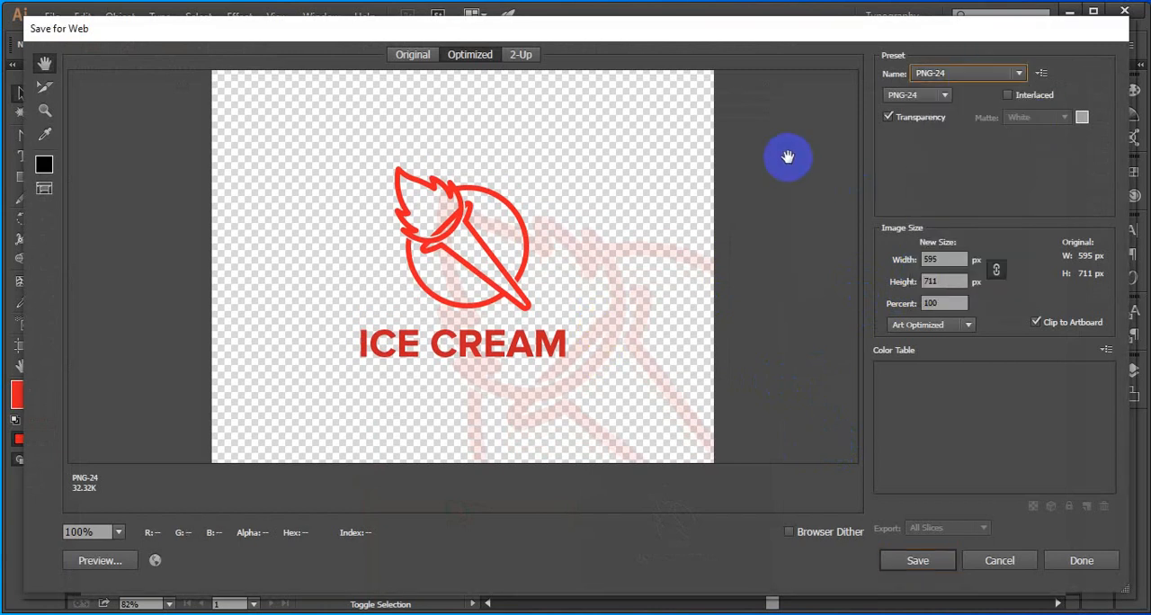
{"action": "left_click", "coordinate": [941, 96]}
{"action": "left_click", "coordinate": [918, 132]}
{"action": "left_click_drag", "start_coordinate": [758, 296], "coordinate": [673, 239]}
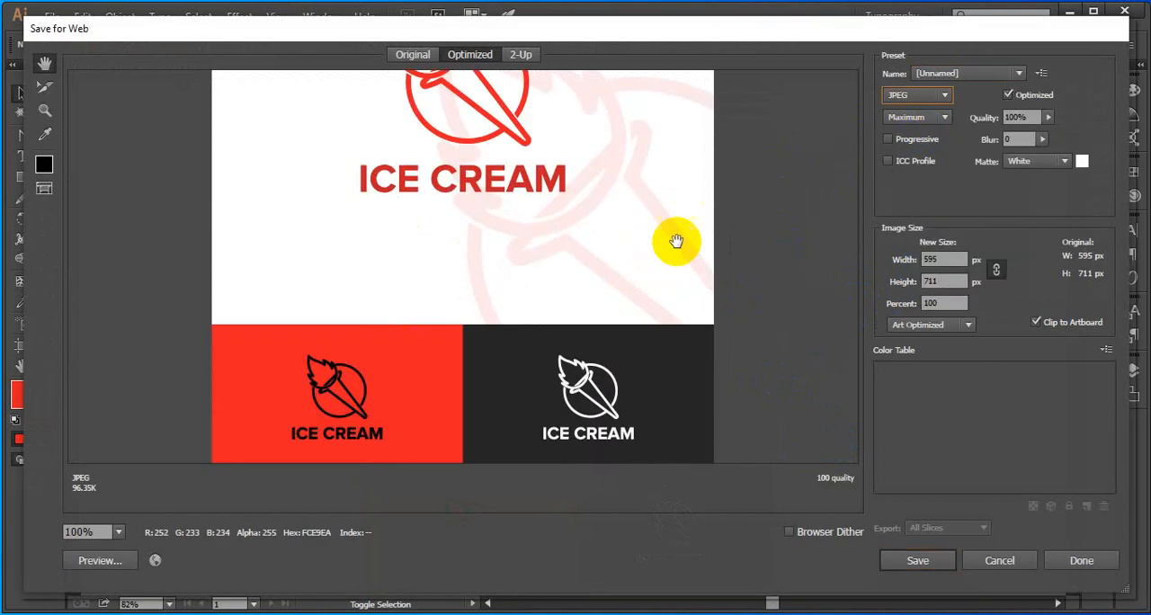
{"action": "left_click_drag", "start_coordinate": [684, 160], "coordinate": [673, 324]}
Set the export width to 2000 px with proportions linked, bring up the file saving dialog and cancel it
{"action": "left_click", "coordinate": [930, 261]}
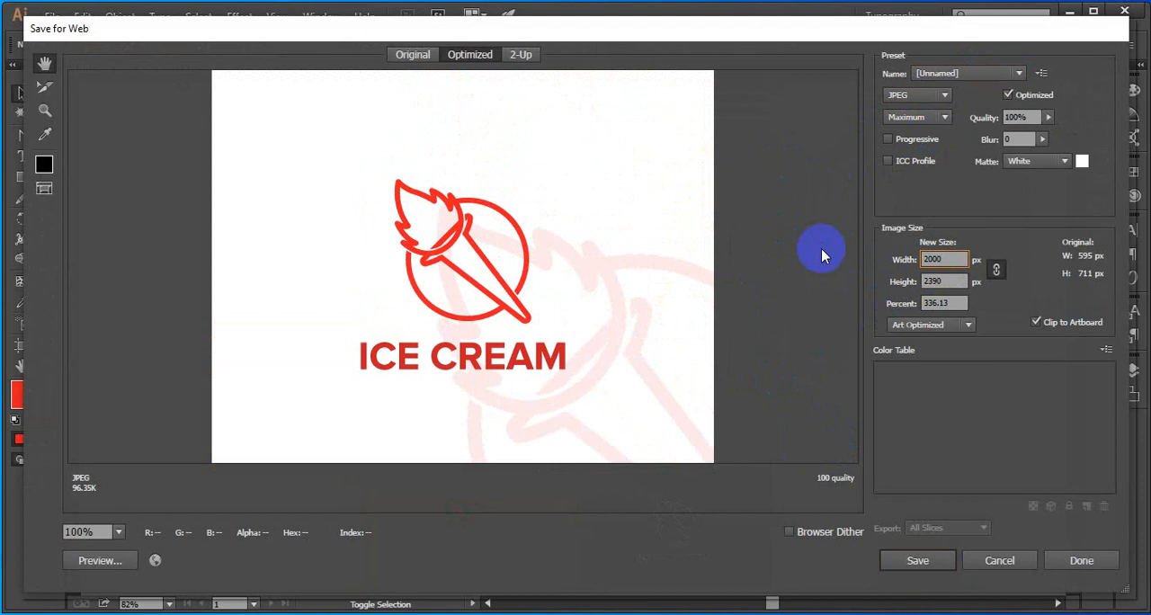
{"action": "key", "text": "Return"}
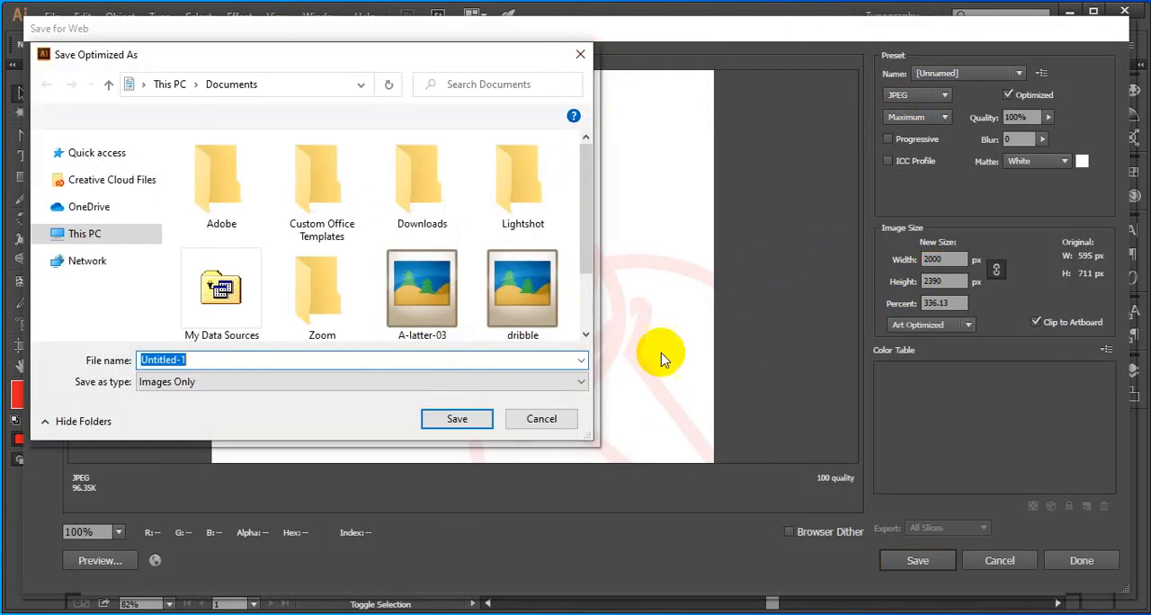
{"action": "left_click", "coordinate": [540, 419]}
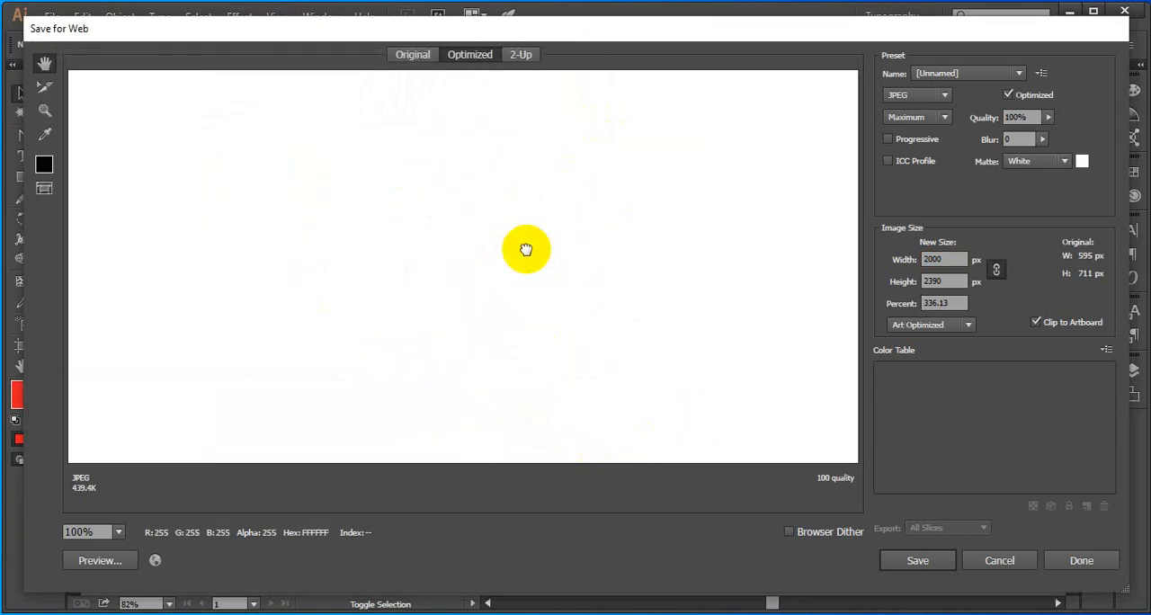
Examine the enlarged JPEG preview across the watermark, the colored panels, the torch icon and the ICE CREAM wordmark
{"action": "left_click_drag", "start_coordinate": [627, 401], "coordinate": [579, 208]}
{"action": "left_click_drag", "start_coordinate": [684, 396], "coordinate": [612, 234]}
{"action": "left_click_drag", "start_coordinate": [664, 427], "coordinate": [585, 300]}
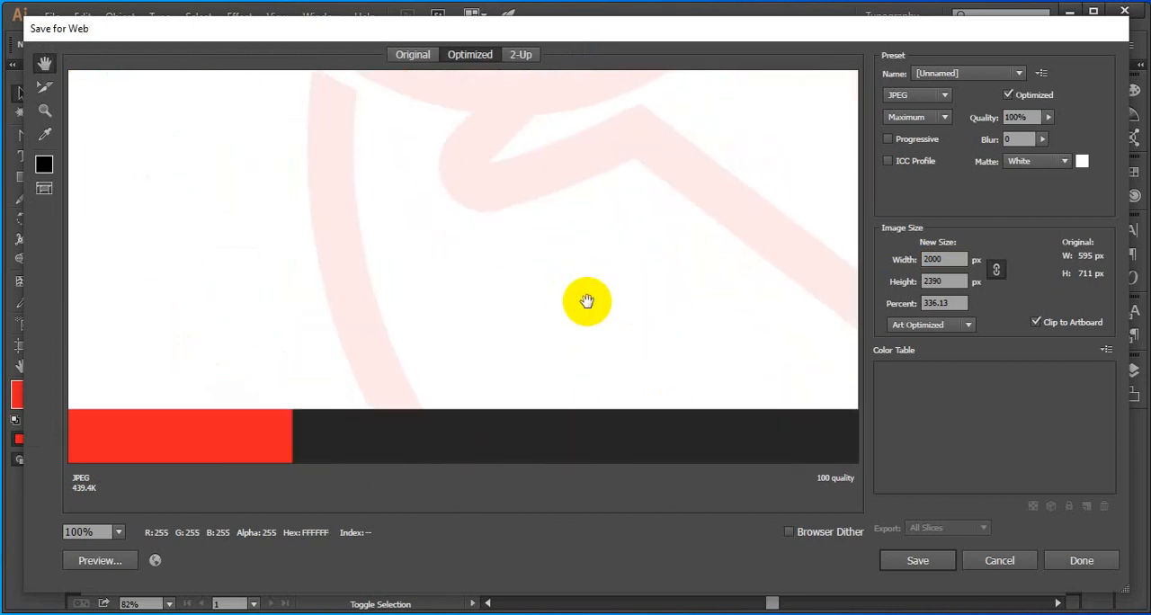
{"action": "left_click_drag", "start_coordinate": [619, 441], "coordinate": [598, 278]}
{"action": "left_click_drag", "start_coordinate": [596, 350], "coordinate": [469, 254]}
{"action": "left_click_drag", "start_coordinate": [482, 271], "coordinate": [363, 207]}
{"action": "left_click_drag", "start_coordinate": [643, 335], "coordinate": [484, 412]}
{"action": "left_click_drag", "start_coordinate": [550, 153], "coordinate": [543, 278]}
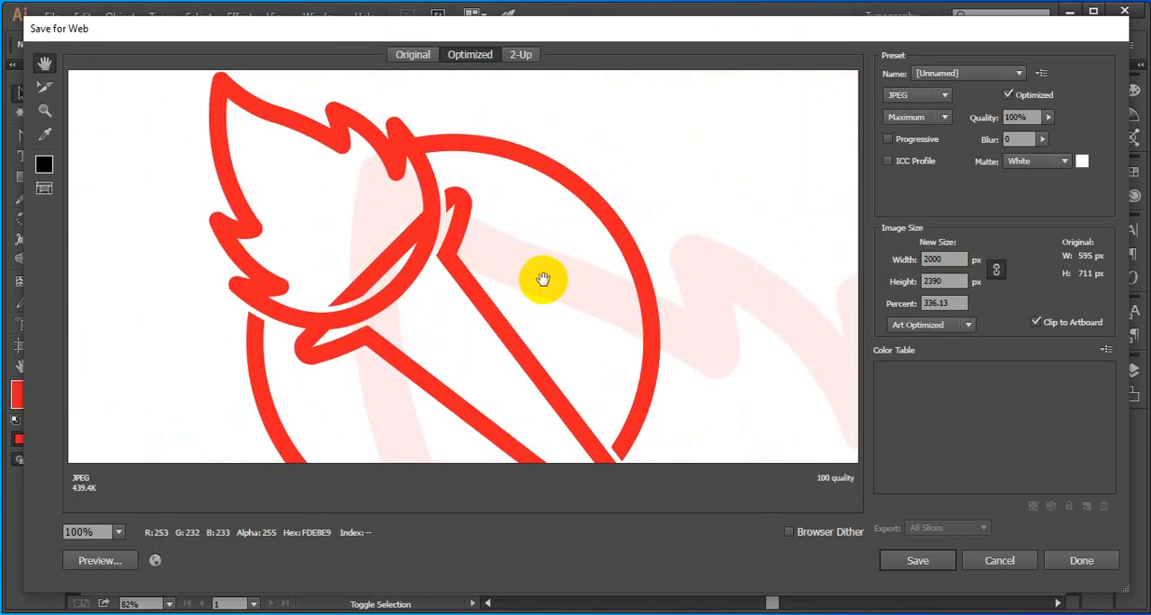
{"action": "left_click_drag", "start_coordinate": [479, 454], "coordinate": [548, 292]}
{"action": "left_click_drag", "start_coordinate": [503, 434], "coordinate": [541, 197]}
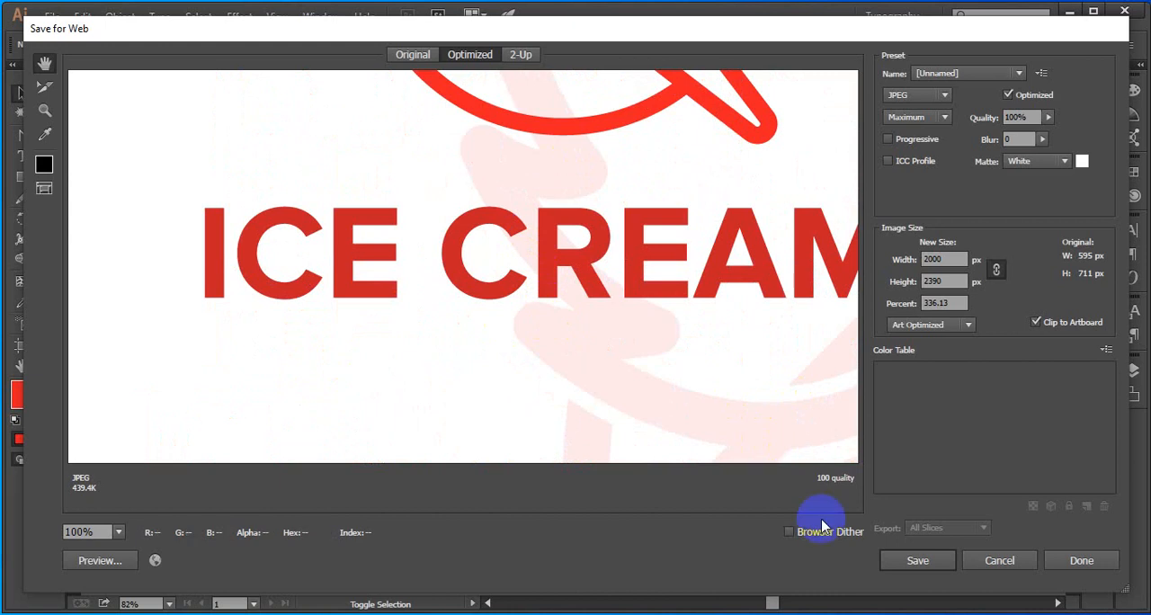
Review the small logo panels and the main logo together in the reduced export preview
{"action": "left_click", "coordinate": [659, 308]}
{"action": "key", "text": "alt"}
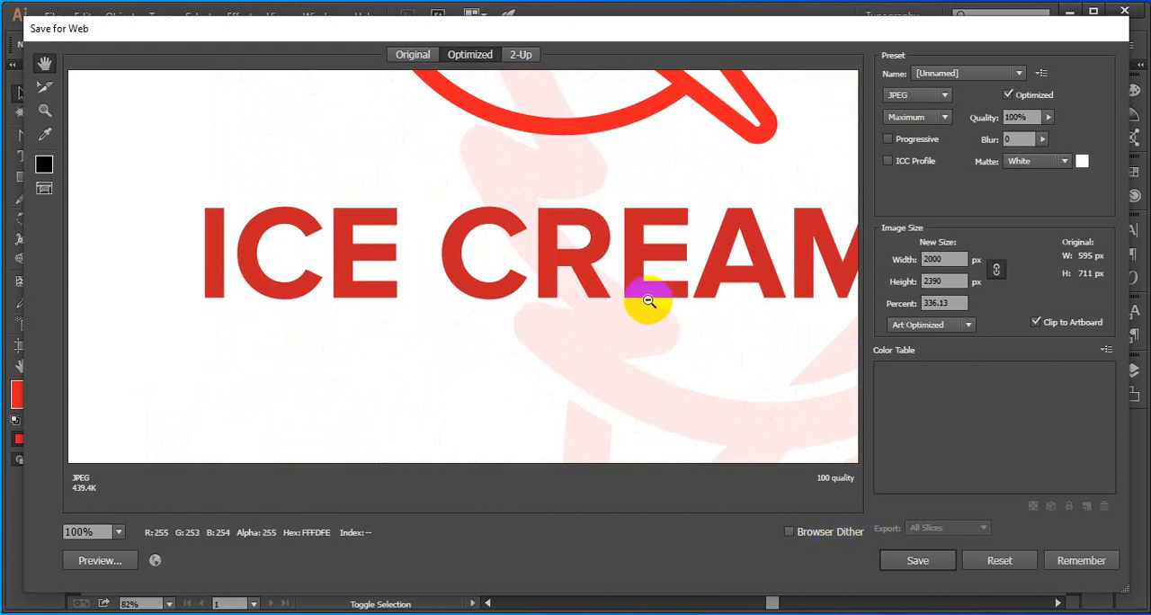
{"action": "left_click", "coordinate": [648, 301], "text": "alt"}
{"action": "left_click", "coordinate": [628, 296], "text": "alt"}
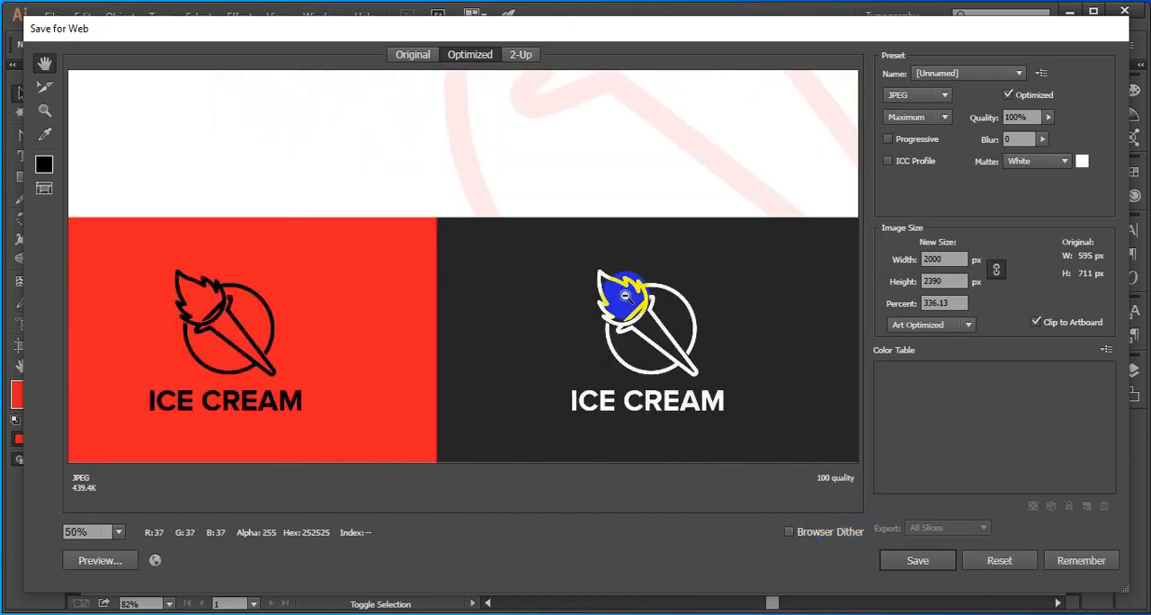
{"action": "left_click", "coordinate": [558, 188], "text": "alt"}
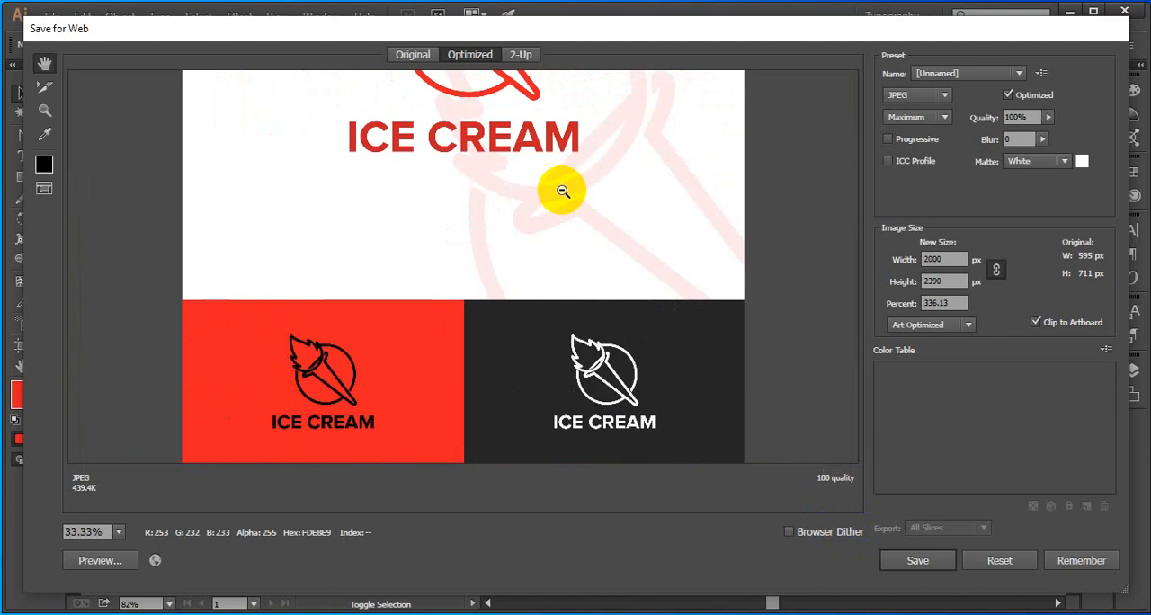
{"action": "left_click_drag", "start_coordinate": [545, 187], "coordinate": [570, 336]}
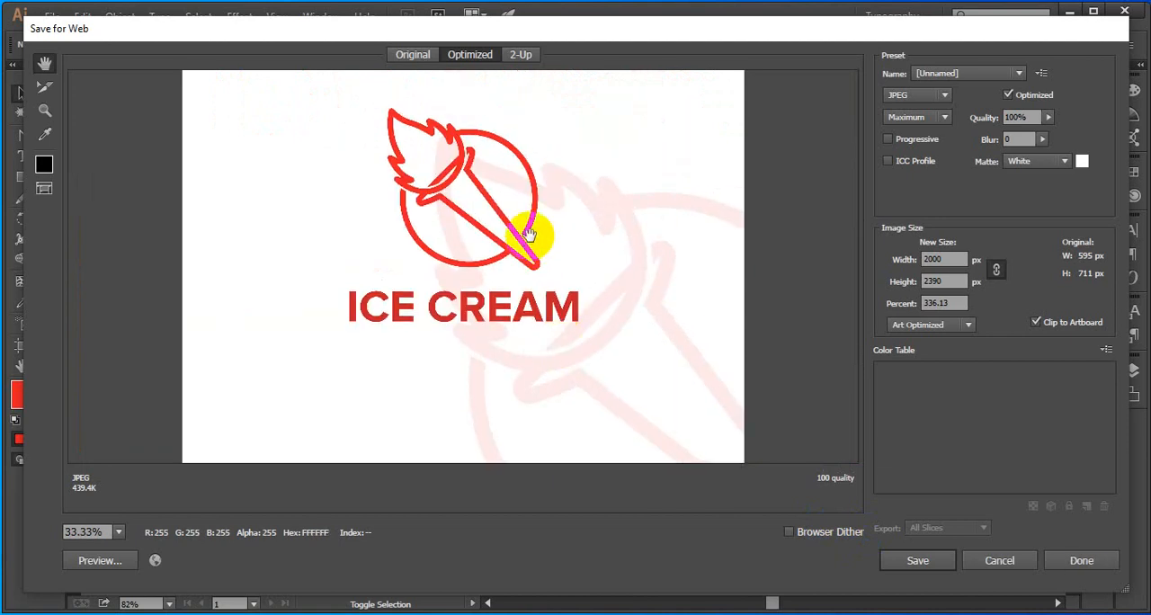
{"action": "left_click_drag", "start_coordinate": [527, 237], "coordinate": [476, 316]}
Inspect the edge sharpness of the torch icon and wordmark at 100% in the export preview
{"action": "left_click", "coordinate": [918, 259]}
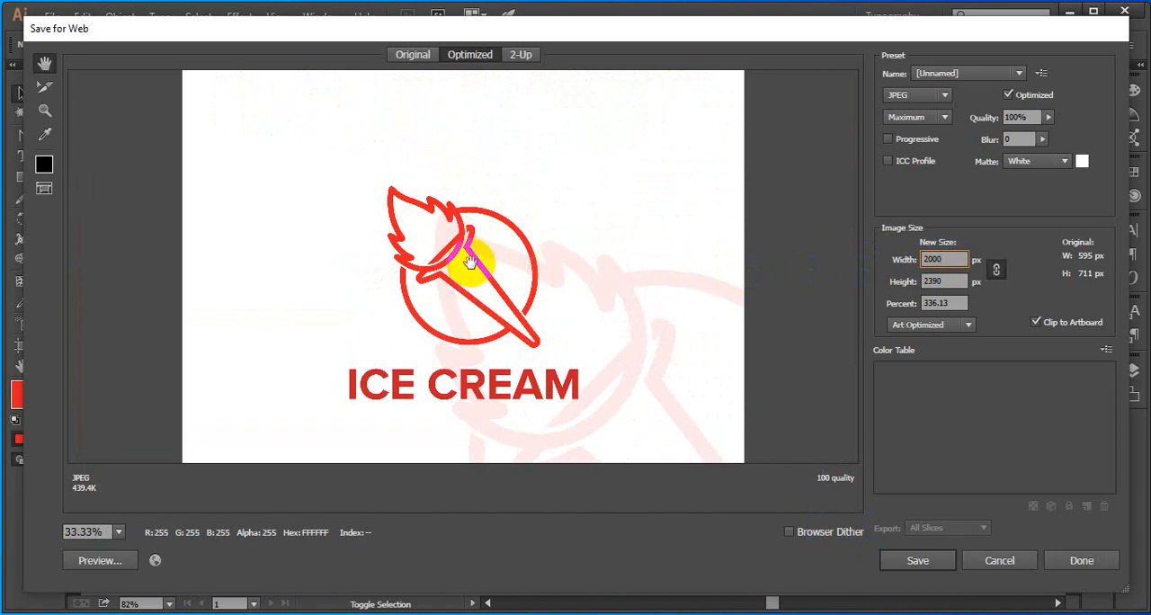
{"action": "left_click", "coordinate": [440, 236], "text": "ctrl+alt"}
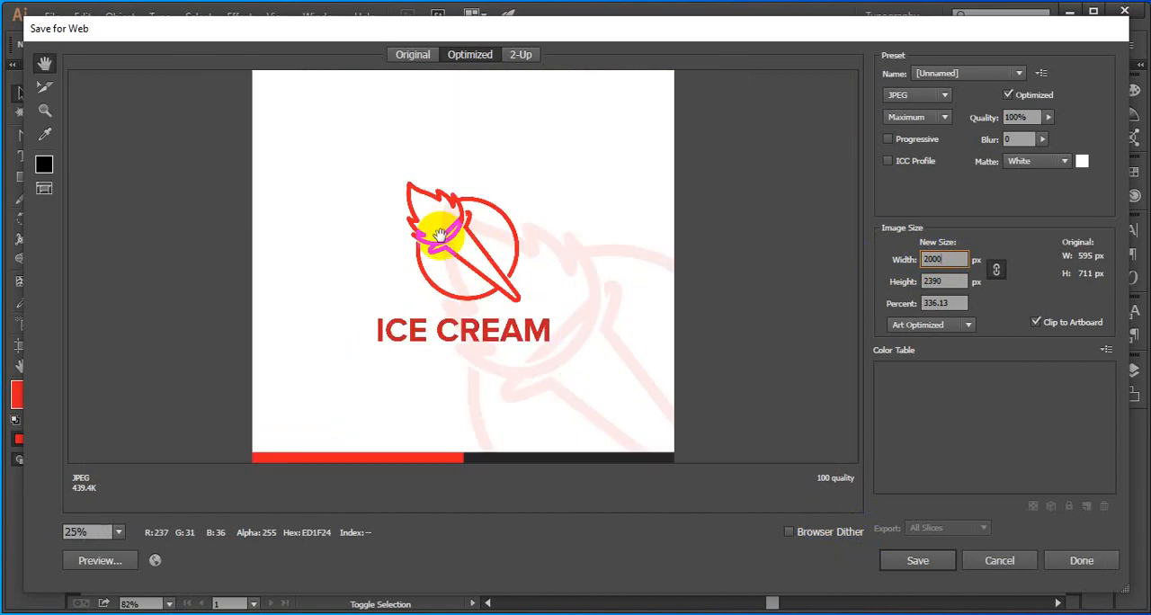
{"action": "left_click", "coordinate": [440, 237], "text": "ctrl"}
{"action": "left_click", "coordinate": [439, 239], "text": "ctrl"}
{"action": "left_click", "coordinate": [477, 171], "text": "ctrl"}
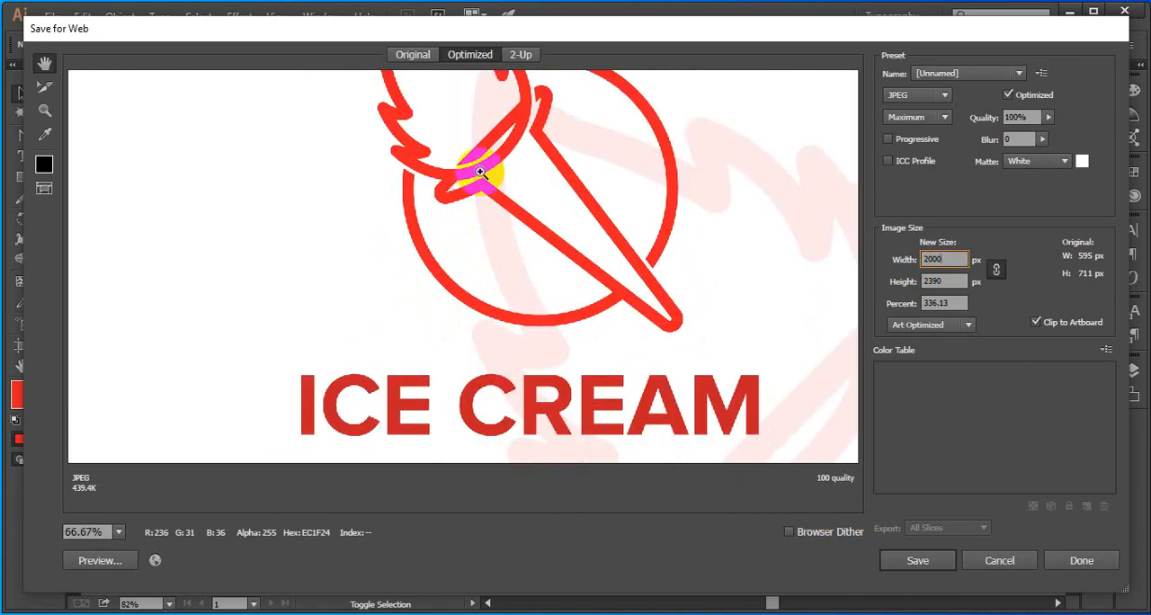
{"action": "left_click", "coordinate": [486, 153], "text": "ctrl"}
{"action": "scroll", "coordinate": [473, 189], "scroll_direction": "up", "scroll_amount": 5}
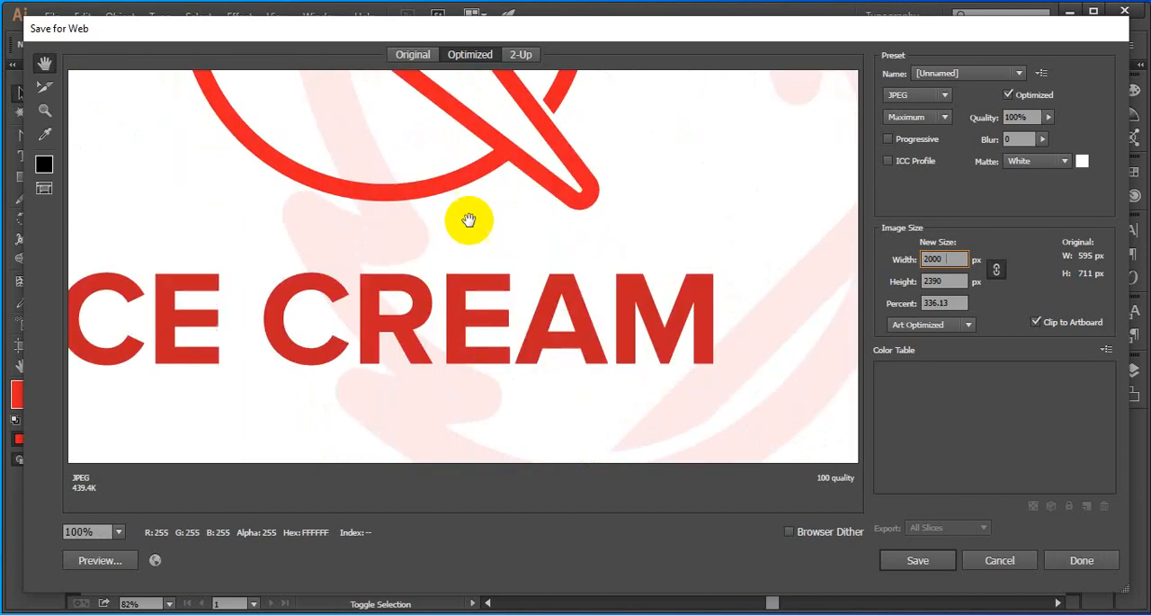
{"action": "left_click_drag", "start_coordinate": [462, 163], "coordinate": [462, 278]}
{"action": "left_click_drag", "start_coordinate": [427, 99], "coordinate": [437, 264]}
{"action": "left_click_drag", "start_coordinate": [418, 381], "coordinate": [452, 234]}
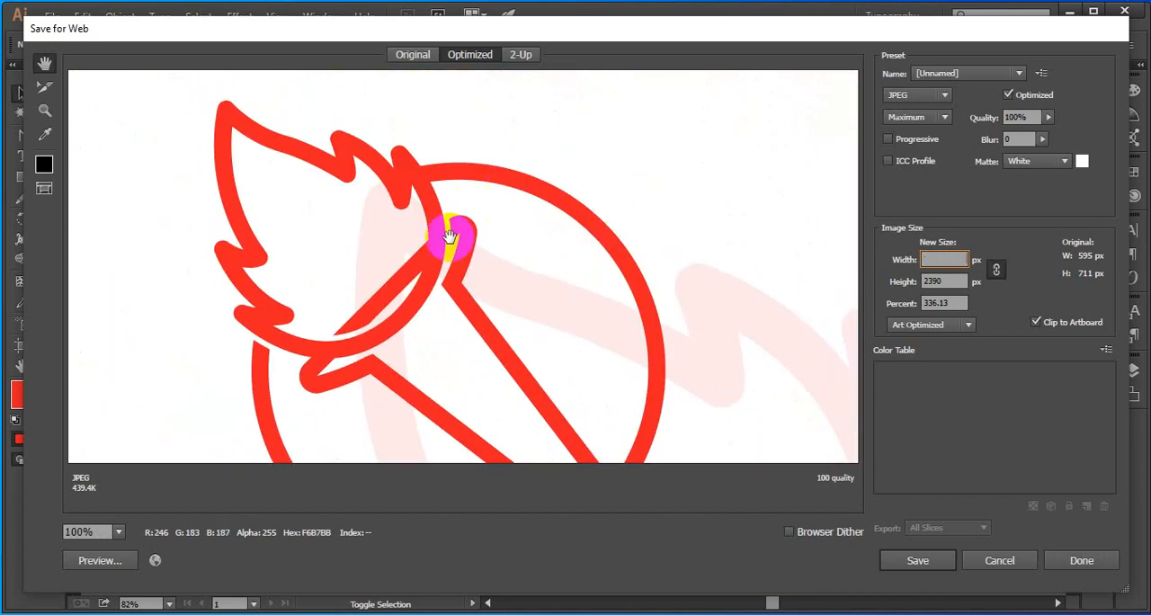
{"action": "left_click_drag", "start_coordinate": [438, 449], "coordinate": [463, 318]}
{"action": "left_click_drag", "start_coordinate": [452, 267], "coordinate": [533, 298]}
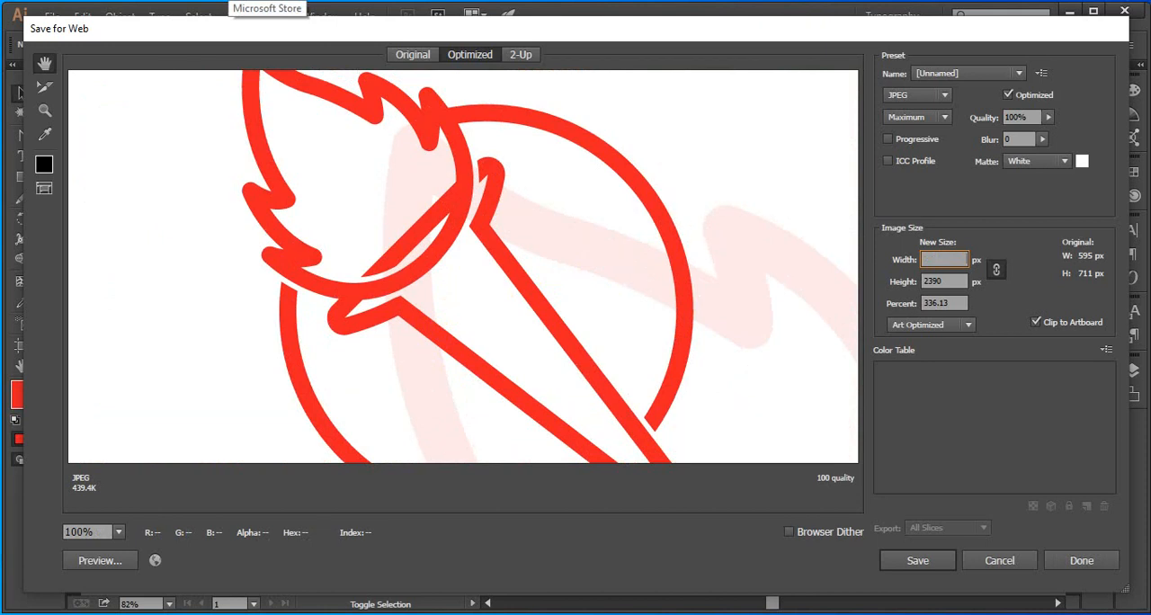
Check the whole layout in the export preview and cancel the Save for Web export
{"action": "left_click", "coordinate": [700, 231], "text": "alt"}
{"action": "left_click", "coordinate": [699, 231], "text": "alt"}
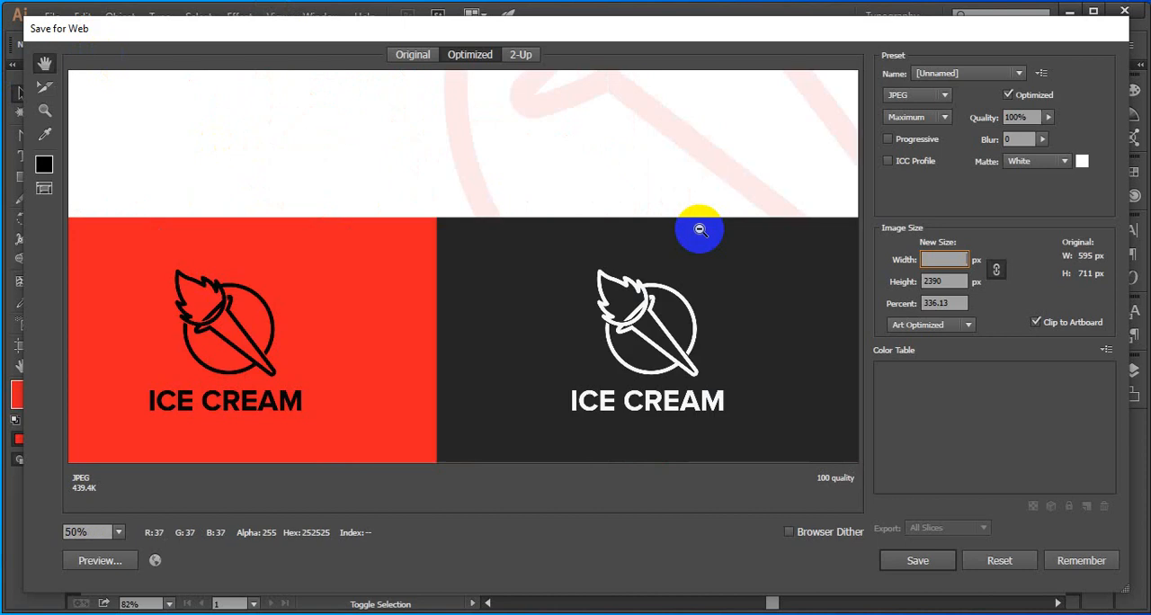
{"action": "left_click", "coordinate": [697, 229], "text": "alt"}
{"action": "left_click", "coordinate": [696, 228], "text": "alt"}
{"action": "left_click", "coordinate": [604, 224], "text": "alt"}
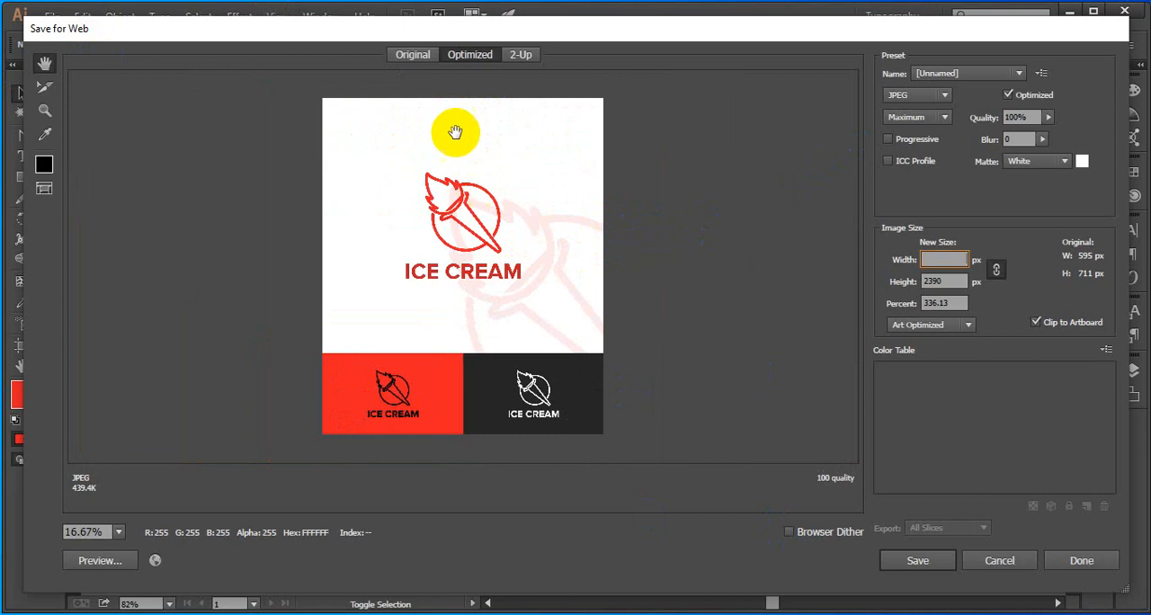
{"action": "left_click", "coordinate": [998, 562]}
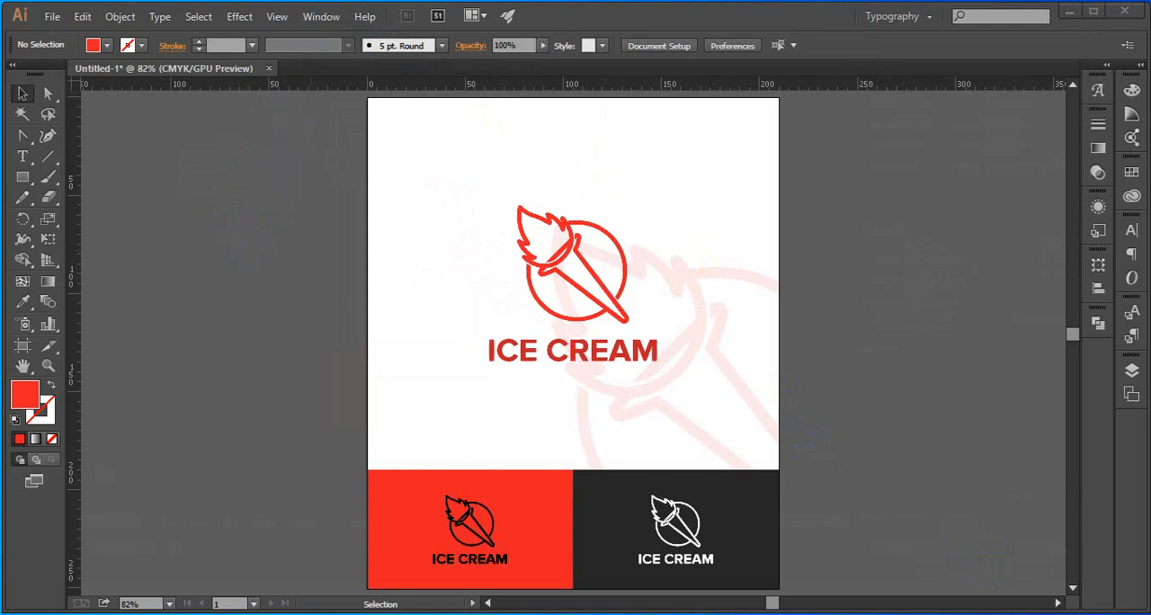
{"action": "left_click", "coordinate": [318, 28]}
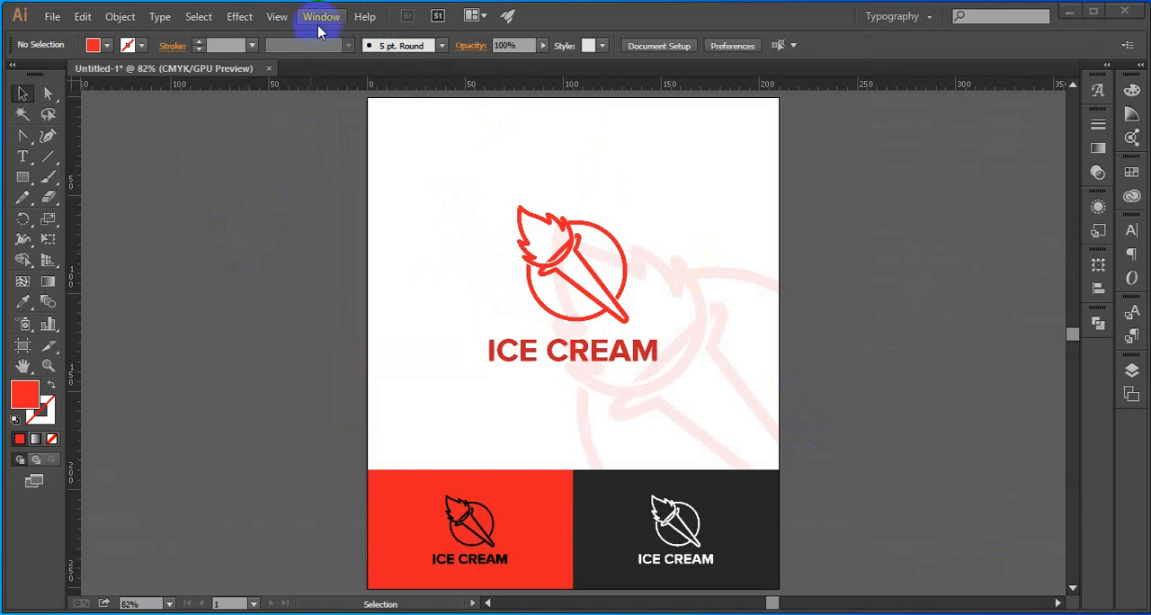